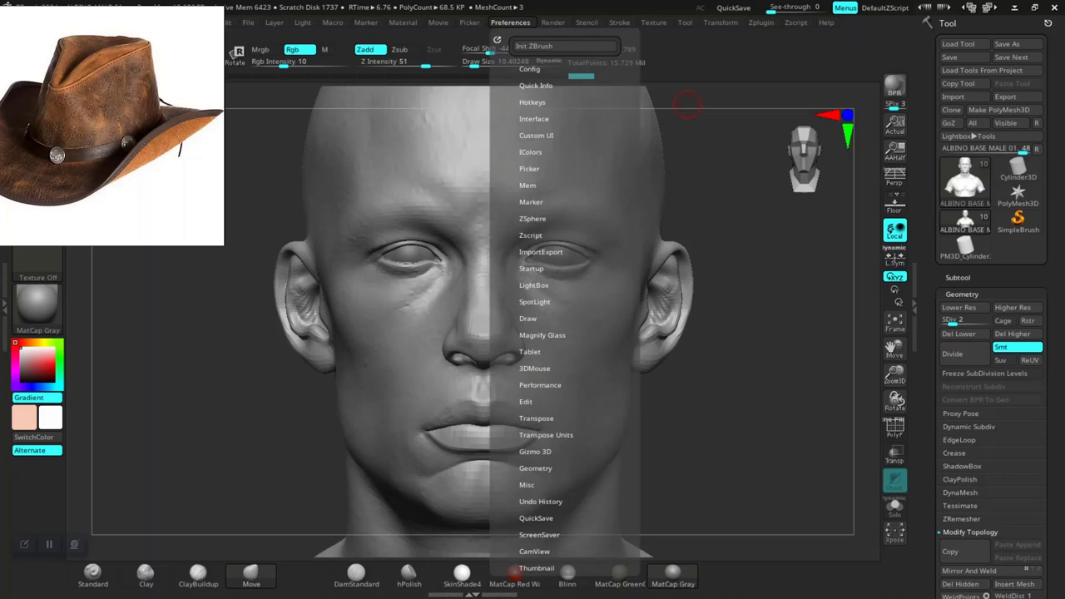
# - Review the export options in the import/export preferences
pyautogui.click(541, 253)
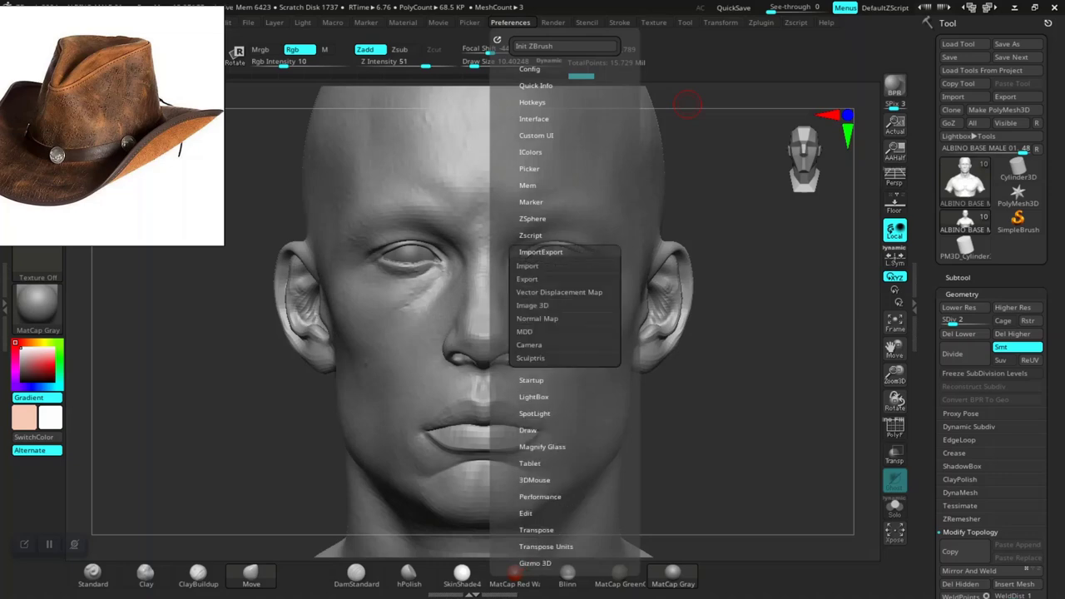
pyautogui.click(527, 280)
pyautogui.click(592, 380)
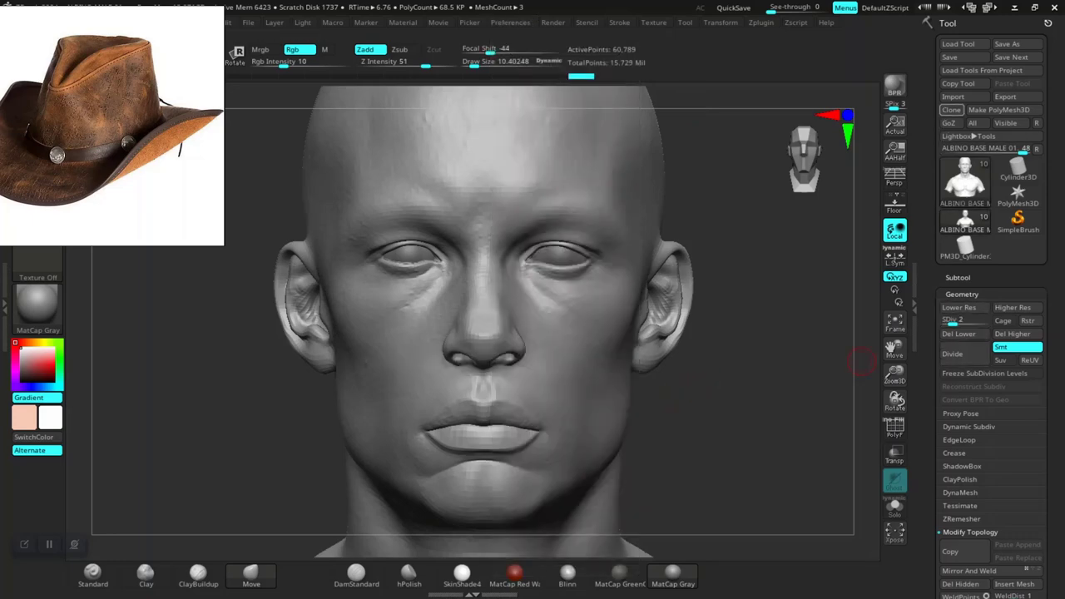
# - Export the head mesh as an OBJ named ALBINO BASE MALE 01 into a new ZEXPORT folder inside ALBINO MALE 01
pyautogui.click(1006, 96)
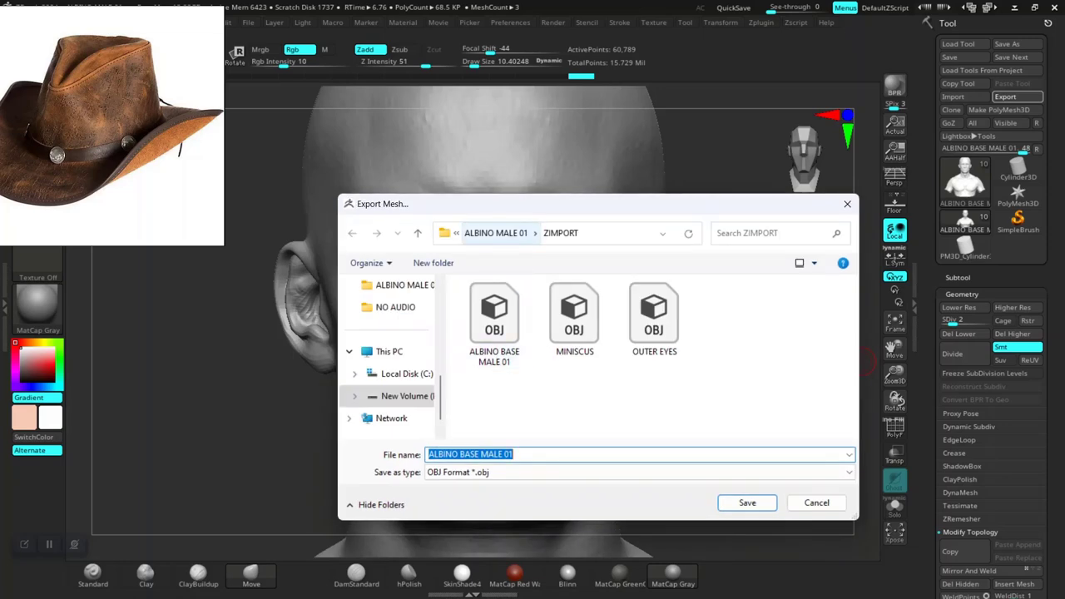
pyautogui.click(503, 233)
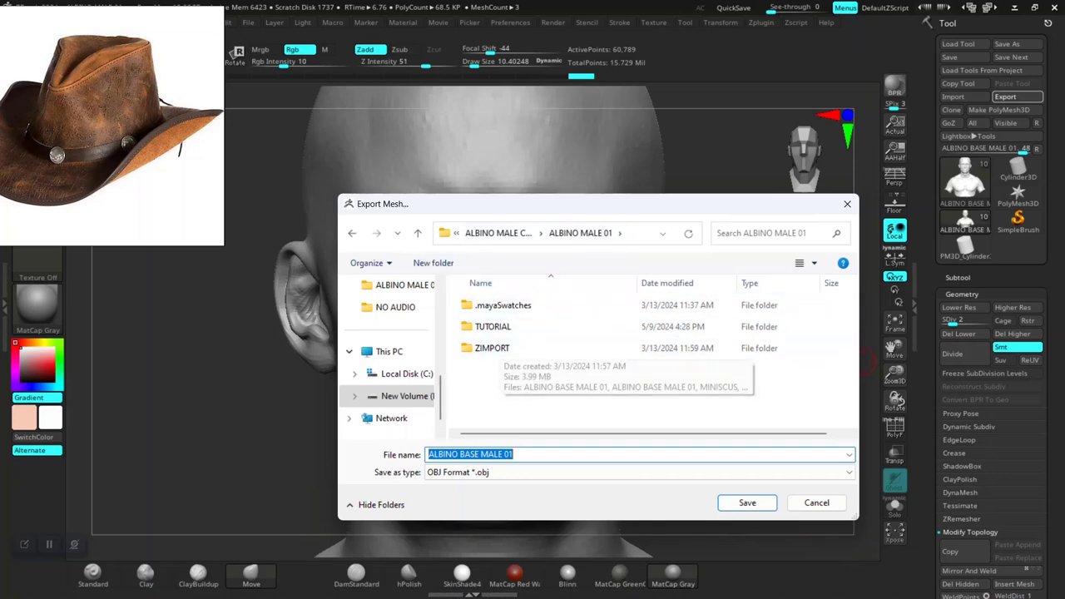
pyautogui.click(434, 263)
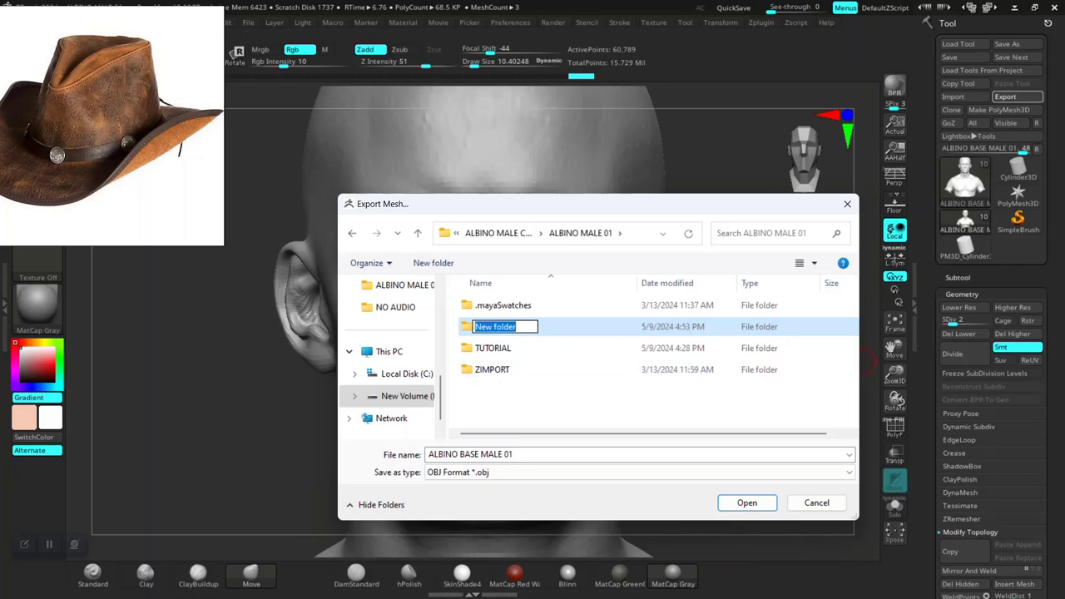
pyautogui.write('ZEX')
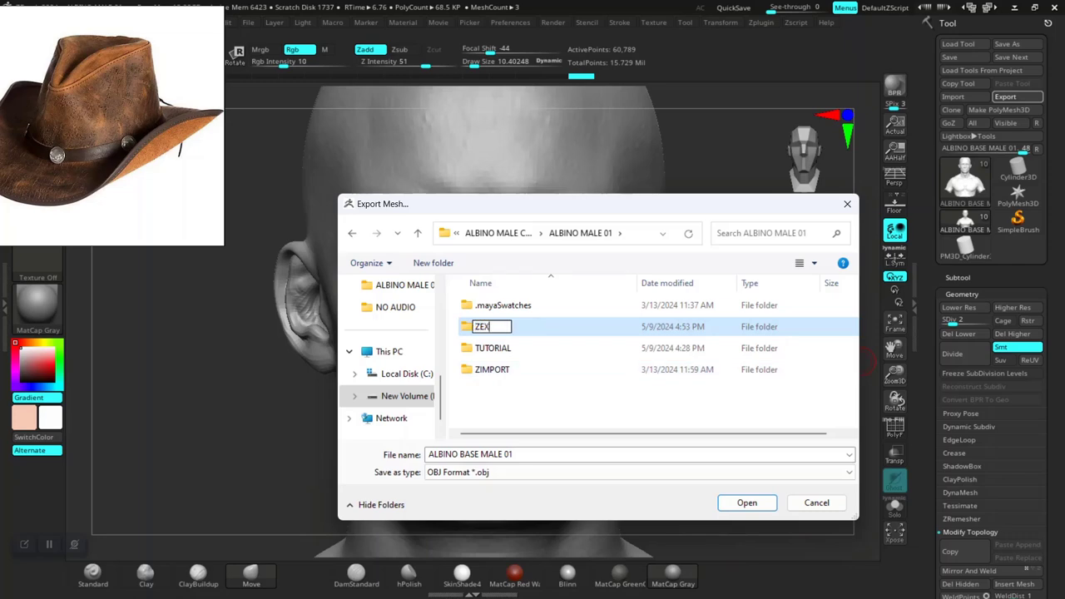
pyautogui.write('PORT')
pyautogui.press('Return')
pyautogui.press('Return')
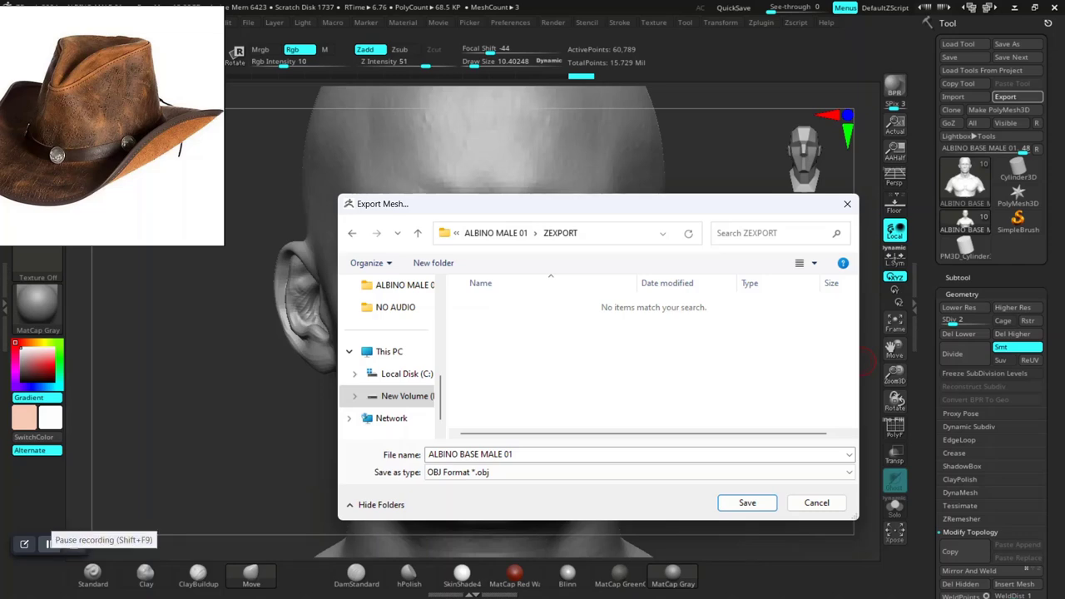
pyautogui.click(49, 544)
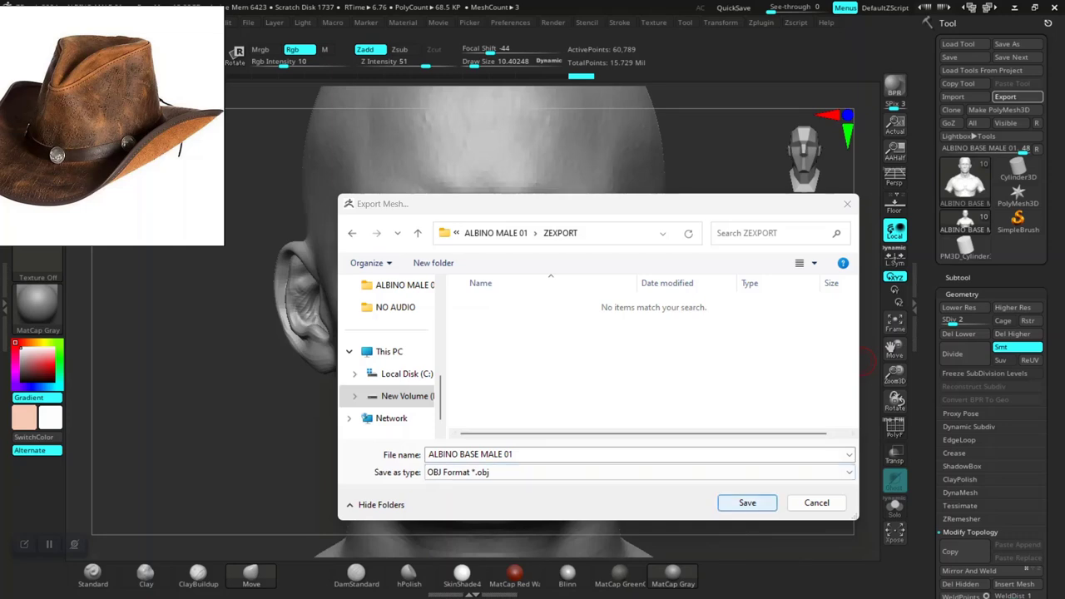
pyautogui.click(747, 502)
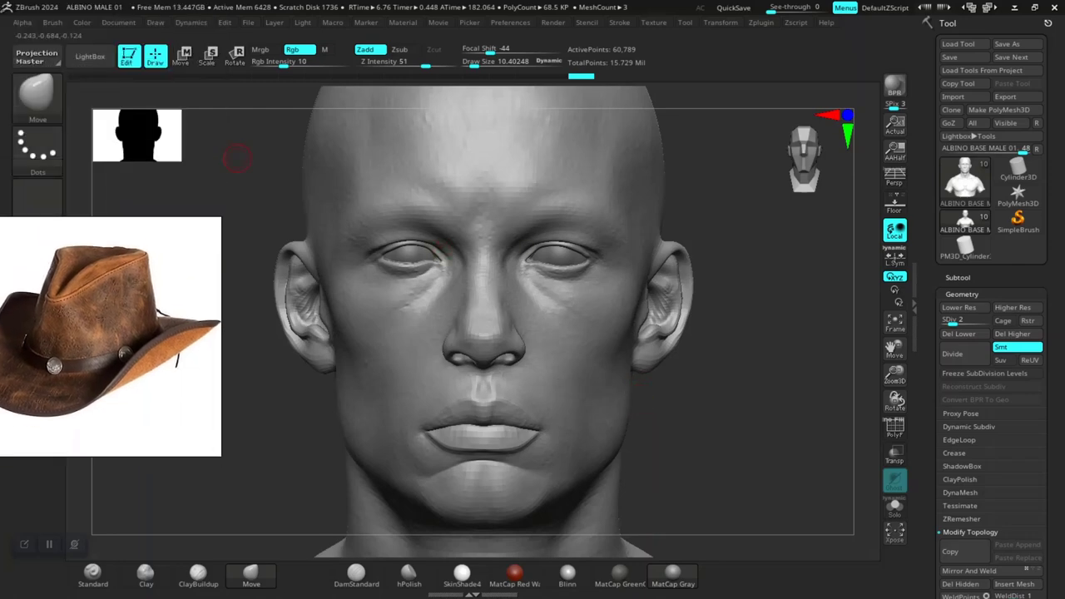
# - Make MINISCUS the active subtool
pyautogui.moveTo(238, 159); pyautogui.dragTo(231, 159)
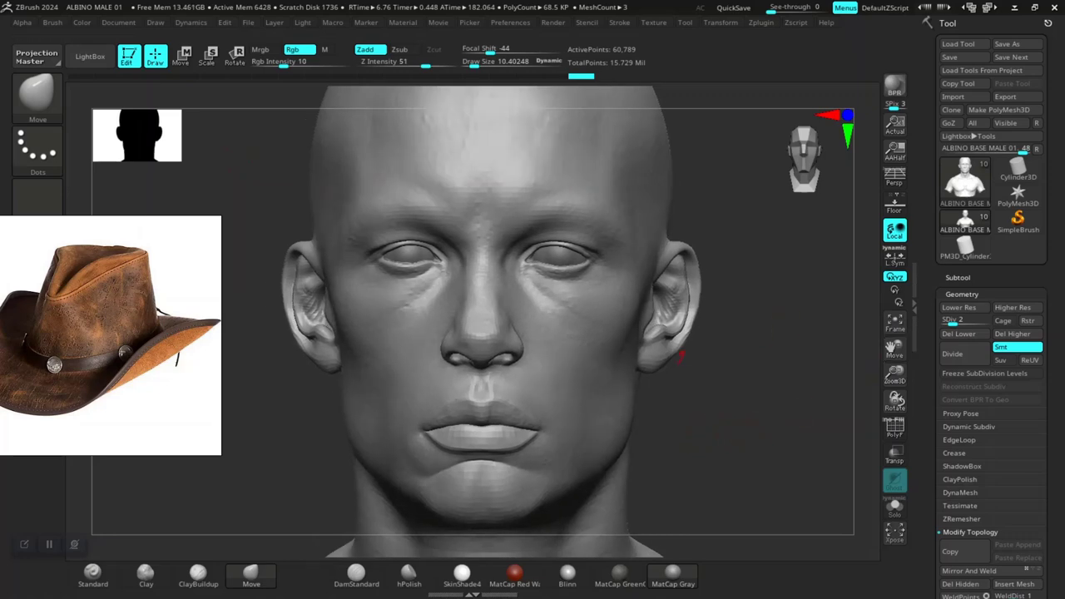
pyautogui.keyDown('alt'); pyautogui.moveTo(713, 430); pyautogui.dragTo(704, 427); pyautogui.keyUp('alt')
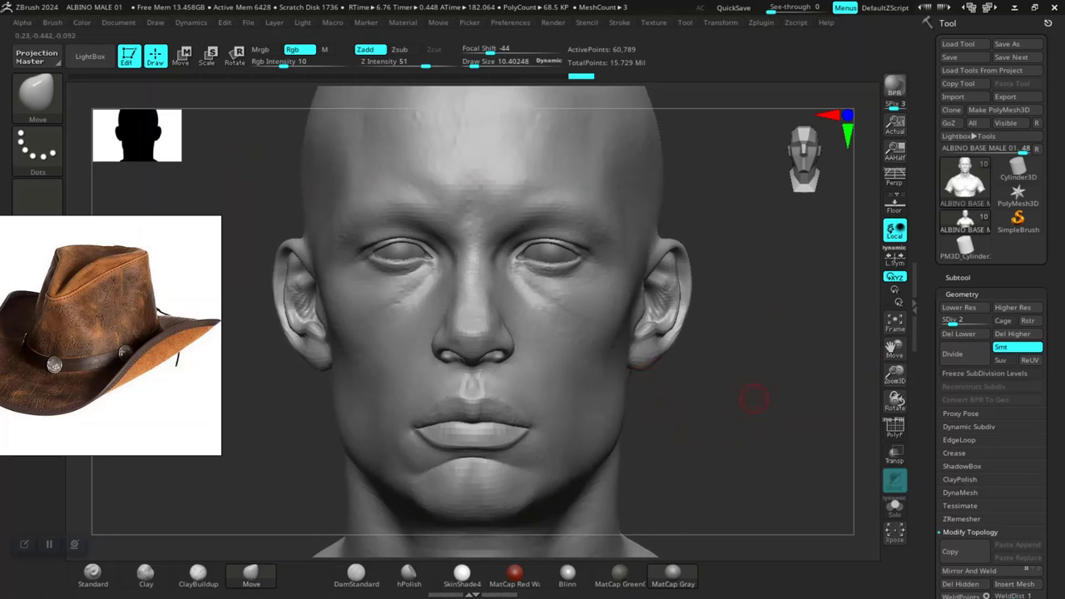
pyautogui.moveTo(754, 399)
pyautogui.mouseDown()
pyautogui.moveTo(744, 421)
pyautogui.moveTo(762, 414)
pyautogui.moveTo(725, 419)
pyautogui.moveTo(743, 434)
pyautogui.moveTo(762, 420)
pyautogui.mouseUp()
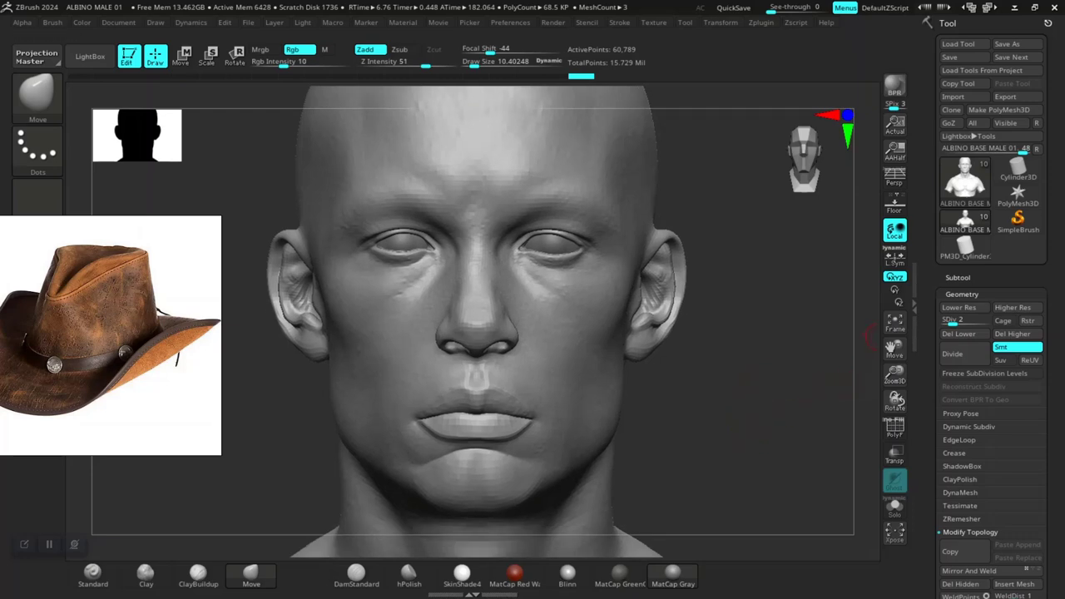
pyautogui.click(957, 278)
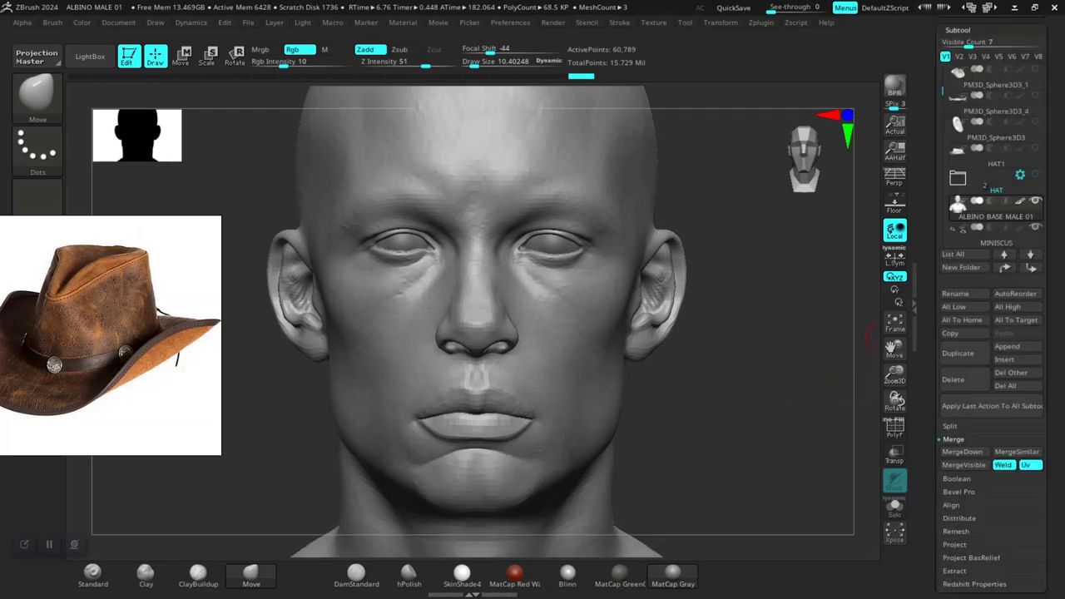
pyautogui.moveTo(943, 92); pyautogui.dragTo(943, 131)
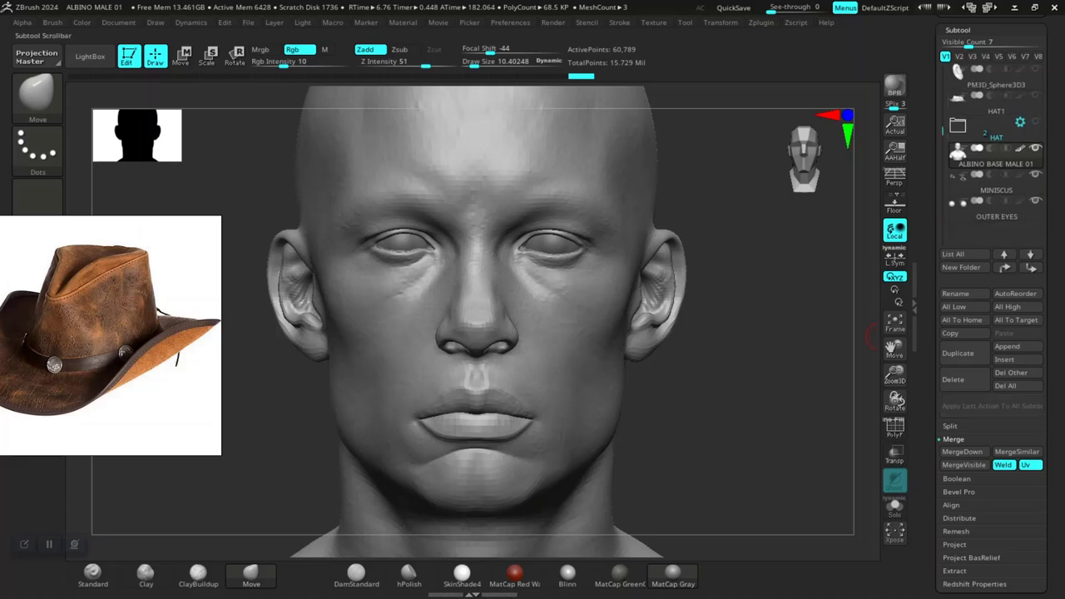
pyautogui.click(991, 184)
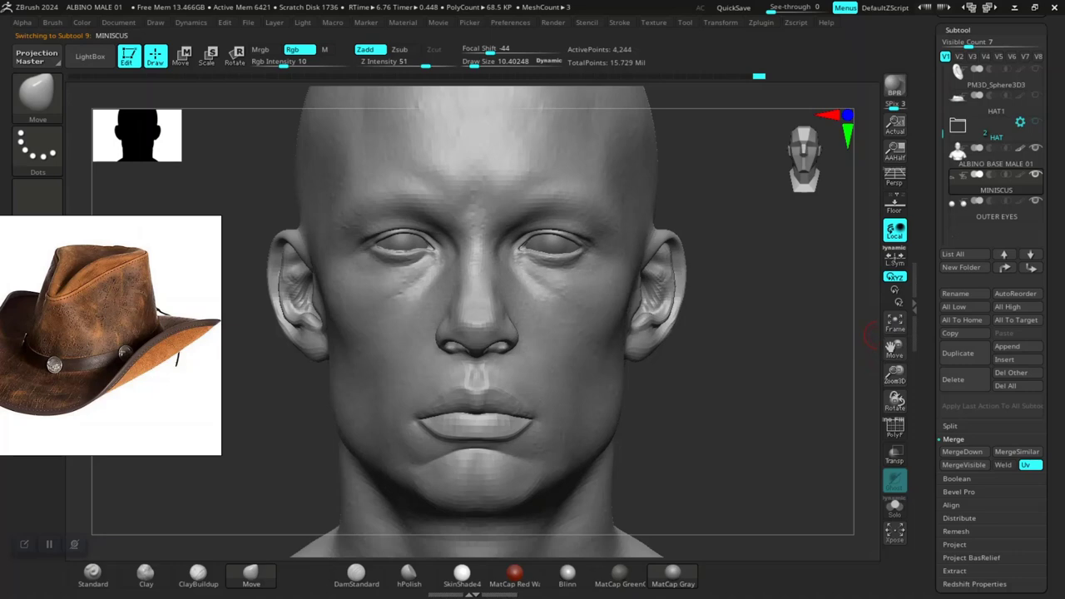
pyautogui.moveTo(1052, 466); pyautogui.dragTo(1052, 198)
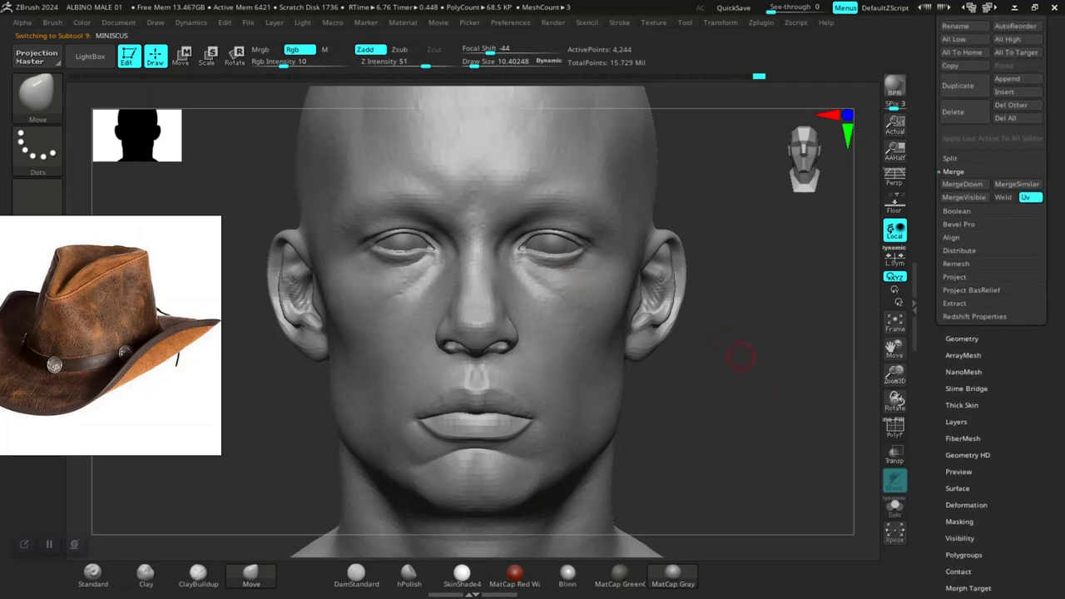
# - Switch to the HEAD SCAN PureRef board and place its window over the upper part of the ZBrush viewport
pyautogui.hotkey('alt', 'Tab')
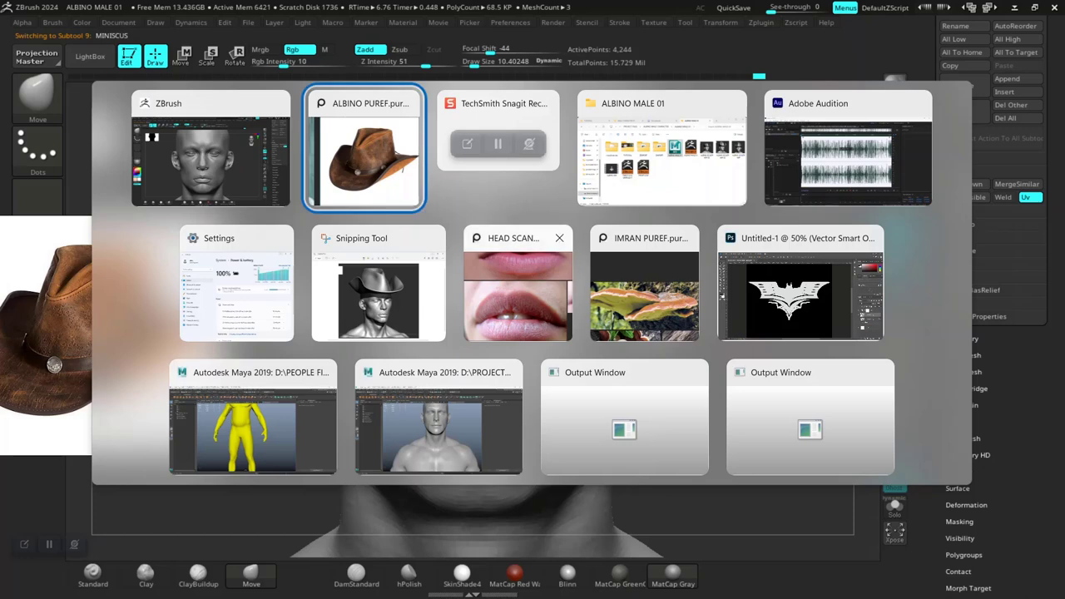
pyautogui.click(517, 295)
pyautogui.scroll(-3, 851, 51)
pyautogui.moveTo(851, 51); pyautogui.dragTo(824, 213, button='right')
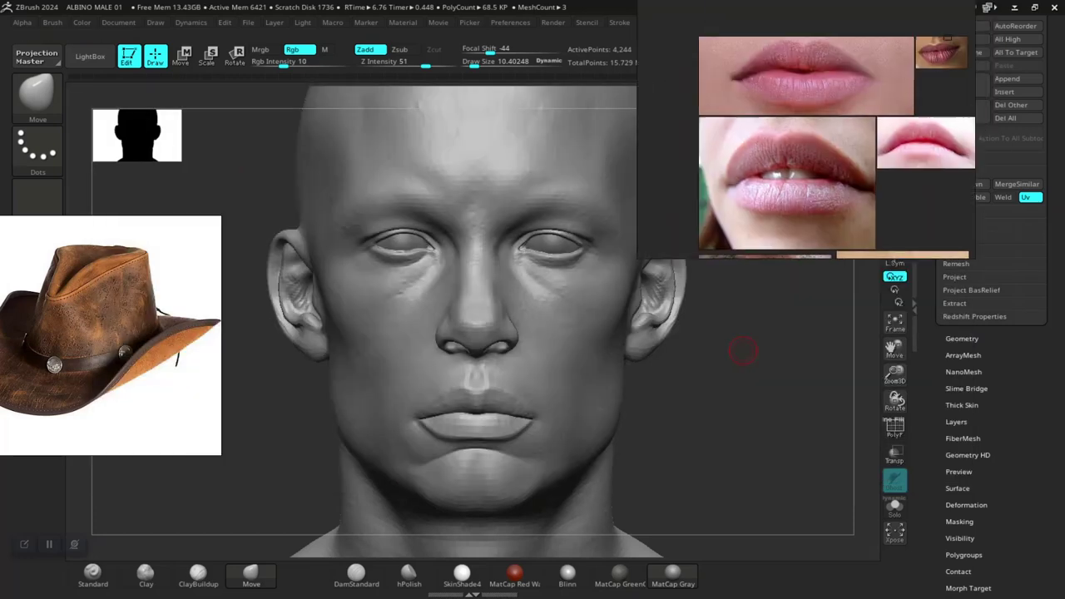
pyautogui.moveTo(780, 161); pyautogui.dragTo(752, 259, button='right')
# - Search the reference board for a close-up photo of an open eye with its lower lid
pyautogui.scroll(-6, 751, 259)
pyautogui.moveTo(751, 259); pyautogui.dragTo(473, 307, button='middle')
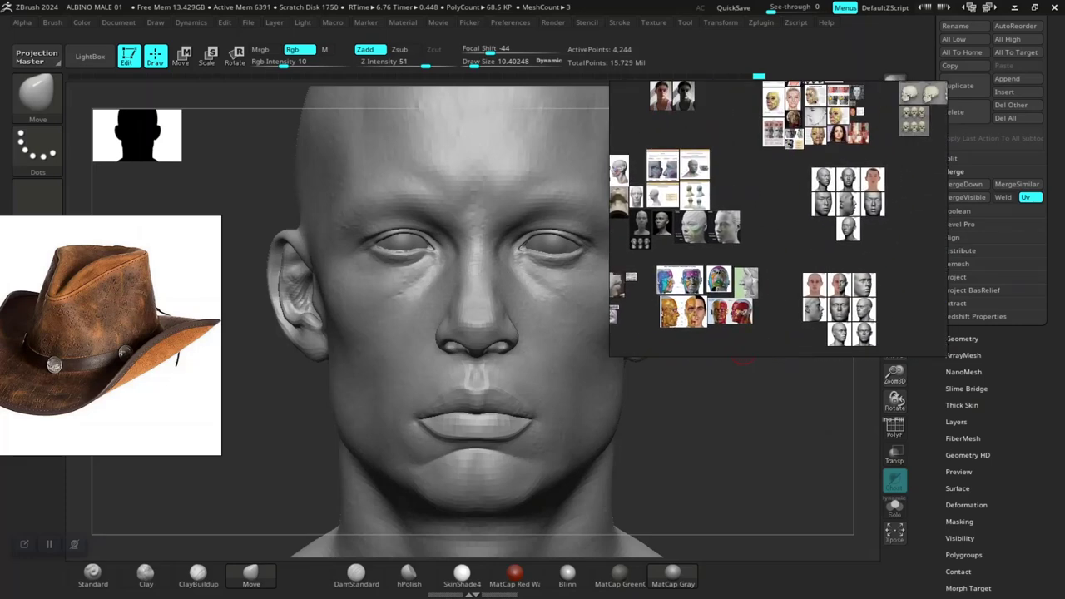
pyautogui.scroll(-4, 755, 253)
pyautogui.moveTo(755, 253); pyautogui.dragTo(756, 273, button='middle')
pyautogui.scroll(4, 770, 218)
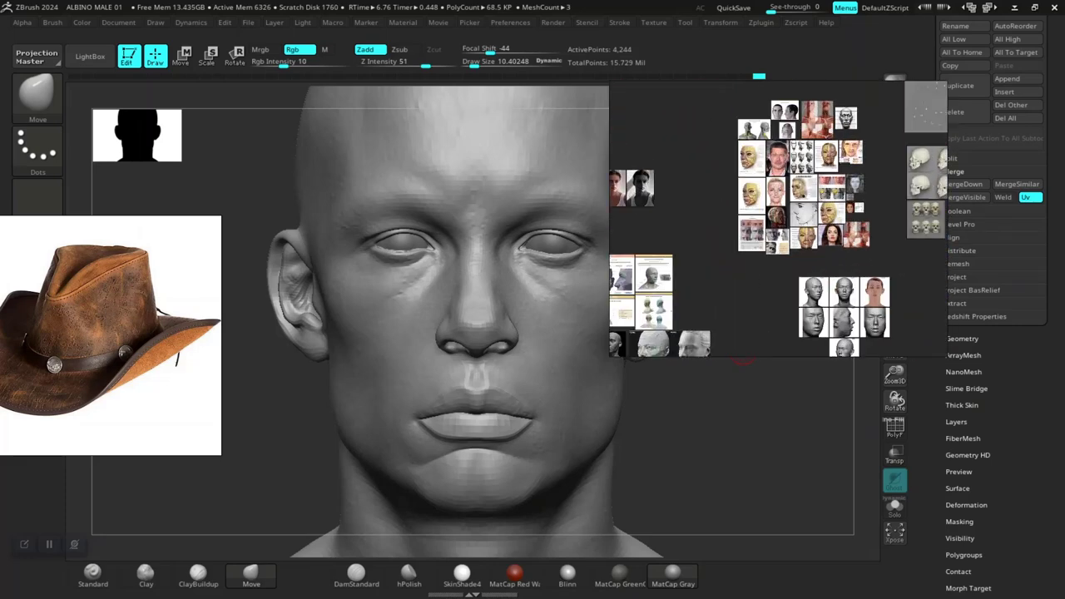
pyautogui.scroll(-3, 769, 219)
pyautogui.moveTo(769, 218); pyautogui.dragTo(798, 273, button='middle')
pyautogui.moveTo(749, 158); pyautogui.dragTo(693, 191, button='middle')
pyautogui.scroll(-6, 782, 216)
pyautogui.scroll(10, 796, 253)
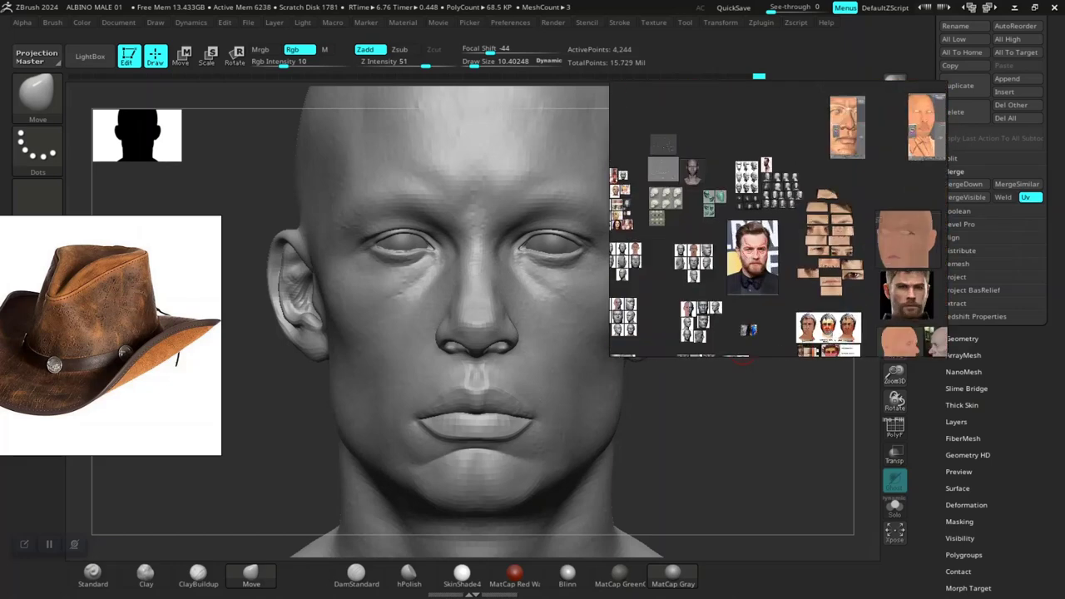
pyautogui.moveTo(872, 268); pyautogui.dragTo(791, 239, button='middle')
pyautogui.scroll(8, 791, 240)
pyautogui.moveTo(770, 308); pyautogui.dragTo(770, 208, button='middle')
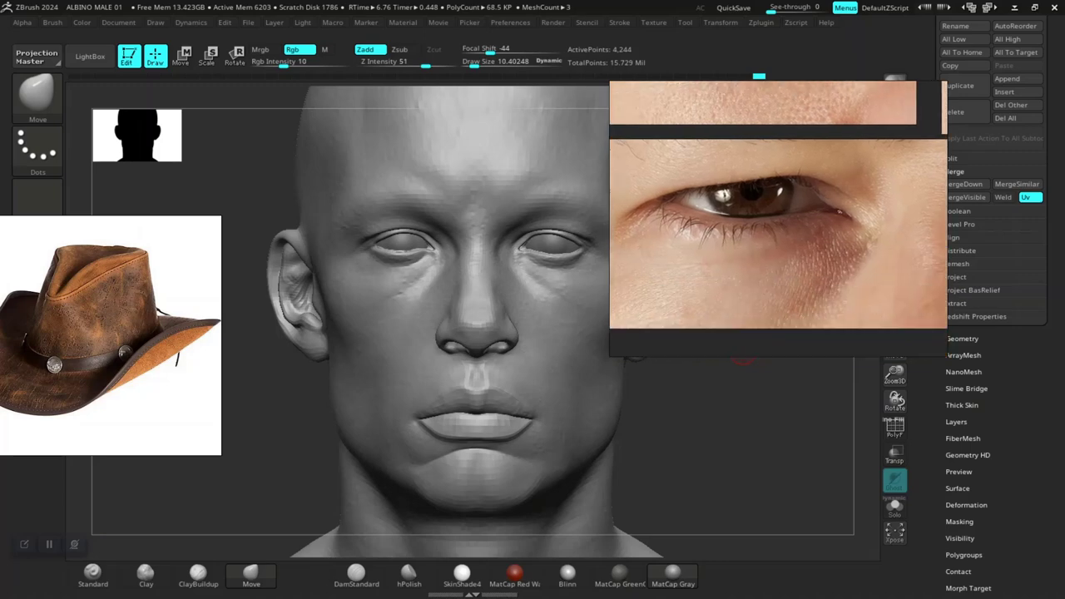
pyautogui.scroll(5, 770, 208)
# - Examine the lower eyelid edge in the eye photo and the matching area on the sculpted head
pyautogui.moveTo(774, 216); pyautogui.dragTo(767, 257, button='right')
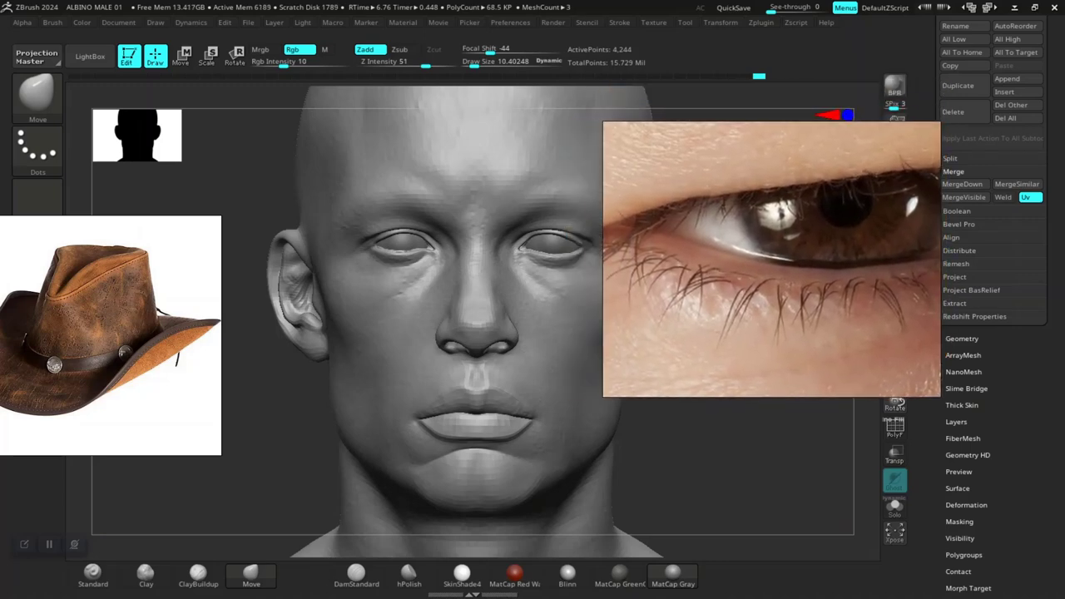
pyautogui.scroll(5, 756, 251)
pyautogui.moveTo(755, 251); pyautogui.dragTo(671, 236, button='middle')
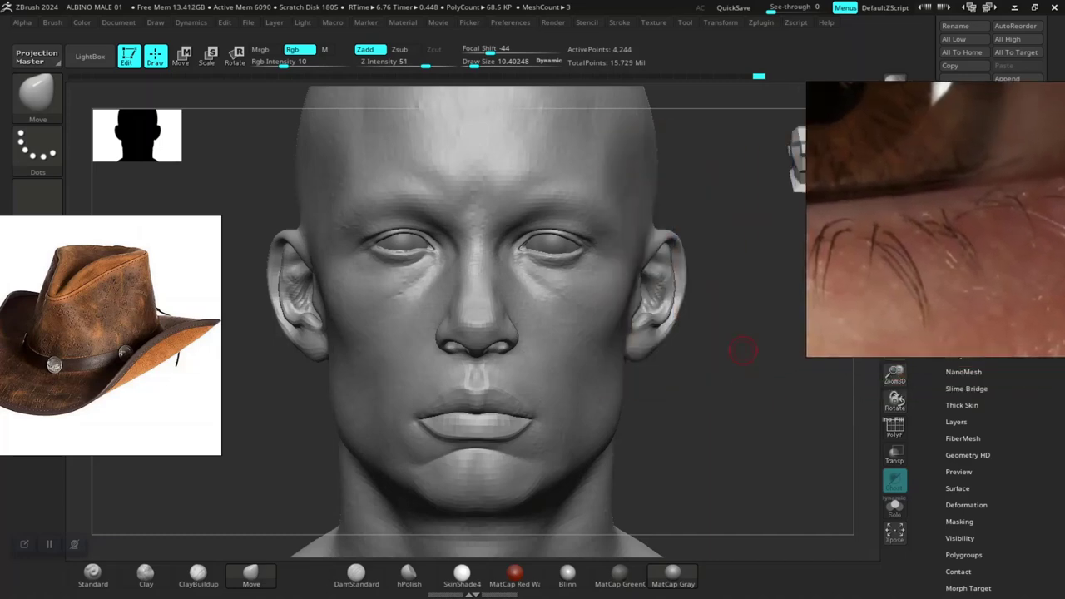
pyautogui.keyDown('ctrl'); pyautogui.moveTo(700, 405); pyautogui.dragTo(788, 559, button='right'); pyautogui.keyUp('ctrl')
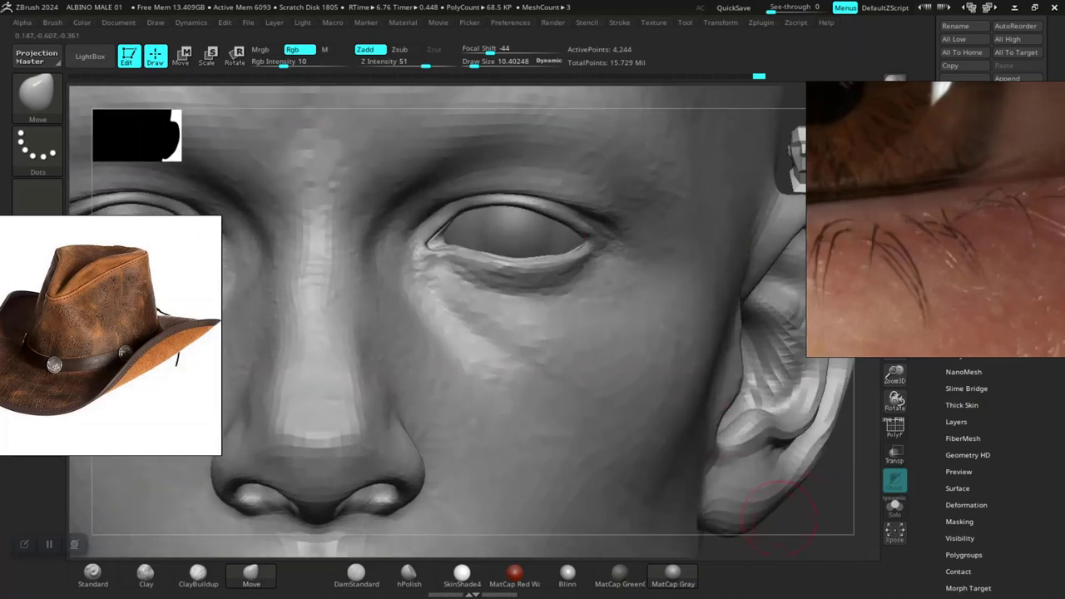
pyautogui.moveTo(804, 536); pyautogui.dragTo(658, 407, button='right')
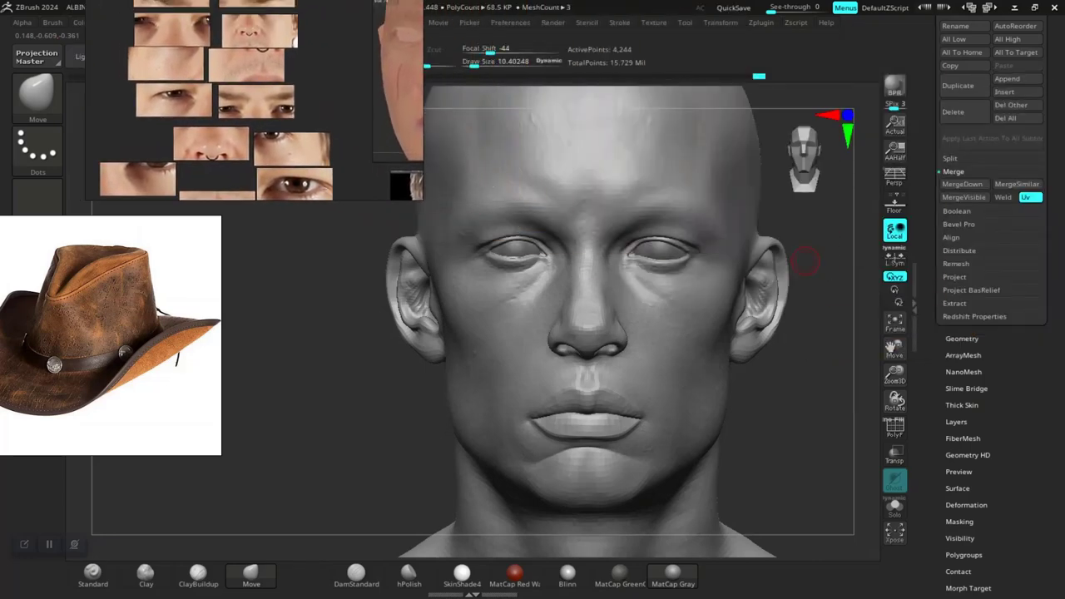
# - Export the MINISCUS subtool as an OBJ named MINISCUS into the ZEXPORT folder
pyautogui.moveTo(929, 250)
pyautogui.mouseDown()
pyautogui.moveTo(929, 505)
pyautogui.moveTo(929, 258)
pyautogui.mouseUp()
pyautogui.click(962, 347)
pyautogui.moveTo(929, 347); pyautogui.dragTo(929, 466)
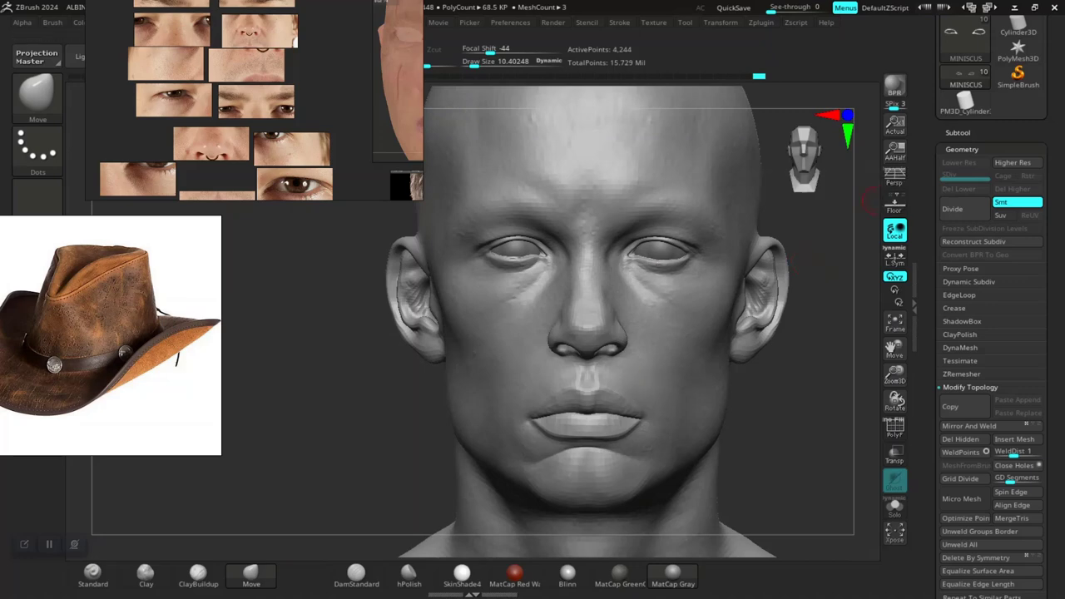
pyautogui.moveTo(928, 150); pyautogui.dragTo(929, 295)
pyautogui.click(1005, 97)
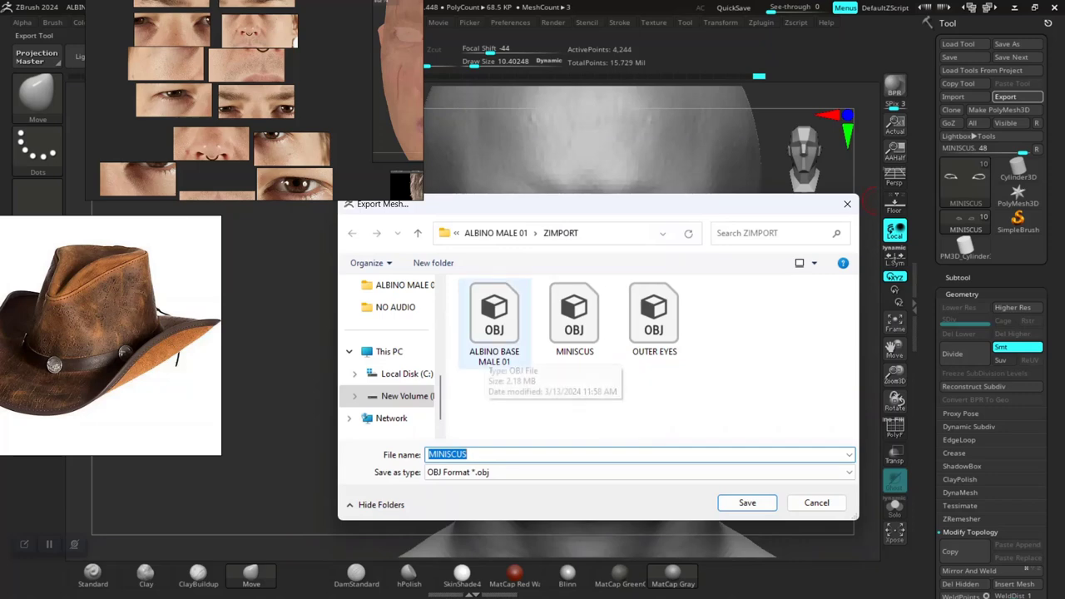
pyautogui.click(498, 233)
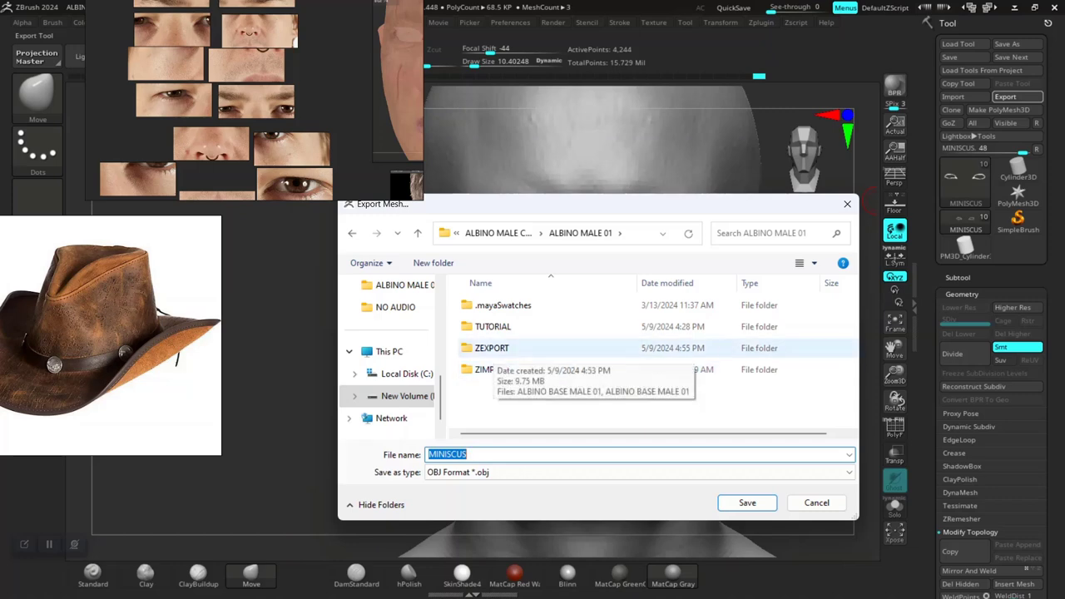
pyautogui.doubleClick(492, 349)
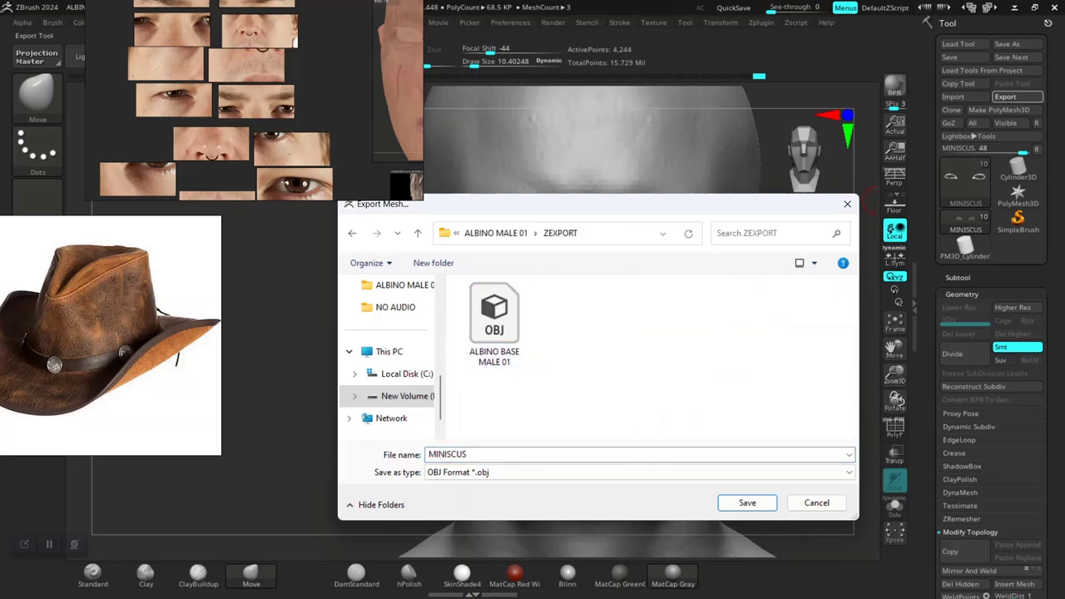
pyautogui.click(747, 503)
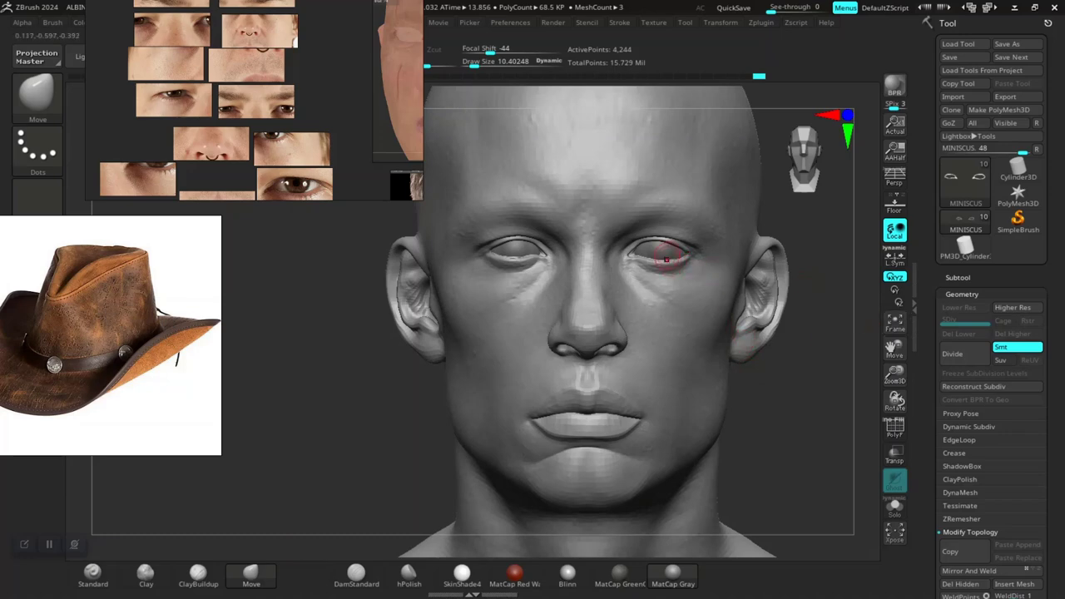
# - Export the OUTER EYES subtool as an OBJ named OUTER EYES into the ZEXPORT folder
pyautogui.keyDown('alt'); pyautogui.click(666, 259); pyautogui.keyUp('alt')
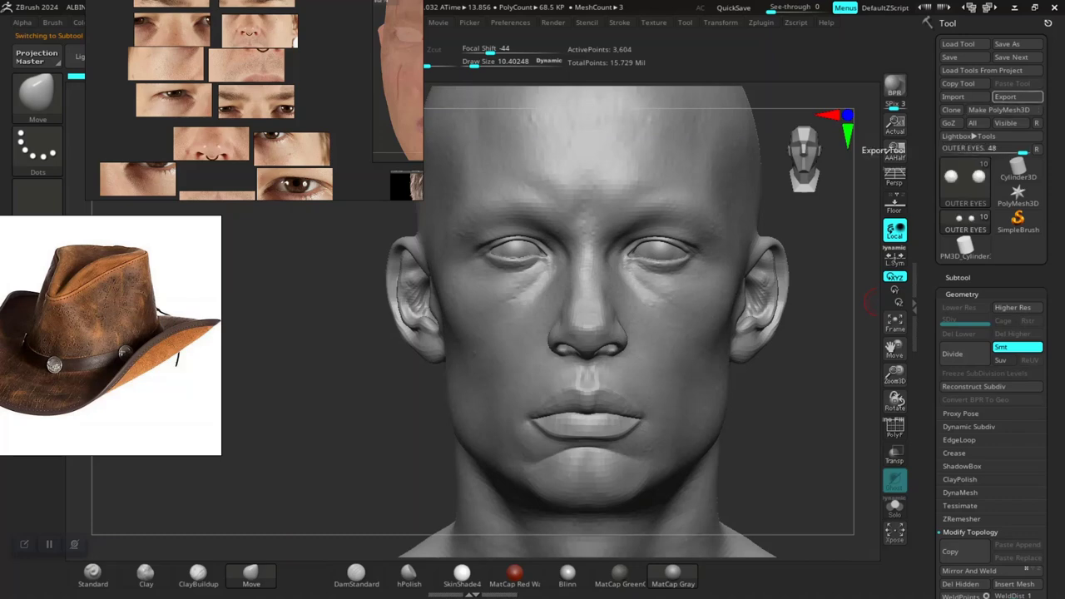
pyautogui.click(1006, 96)
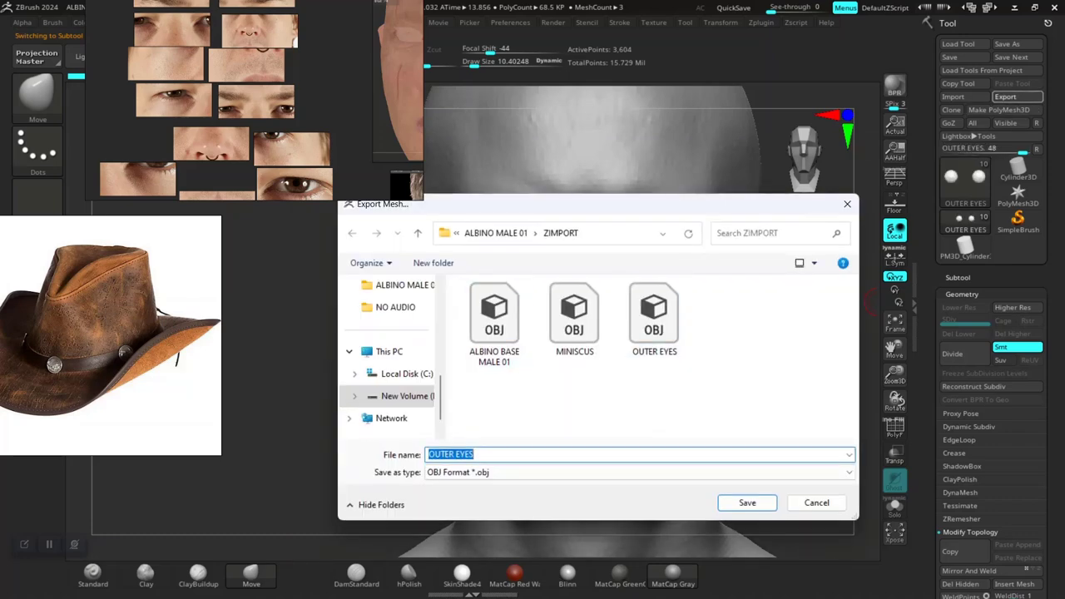
pyautogui.click(496, 233)
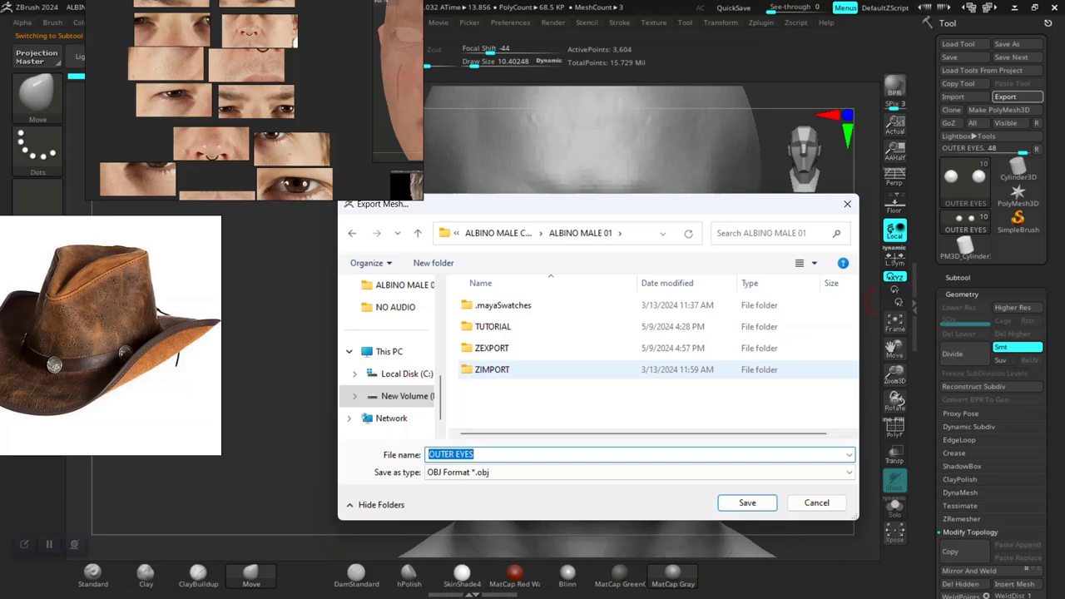
pyautogui.click(492, 369)
pyautogui.doubleClick(492, 349)
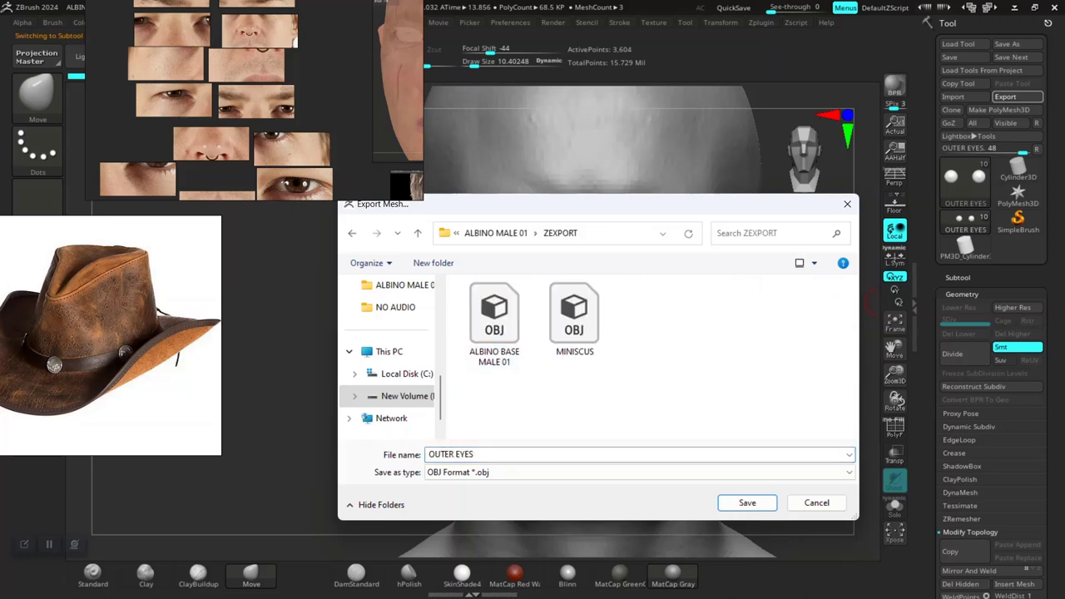
pyautogui.click(748, 502)
pyautogui.press('Return')
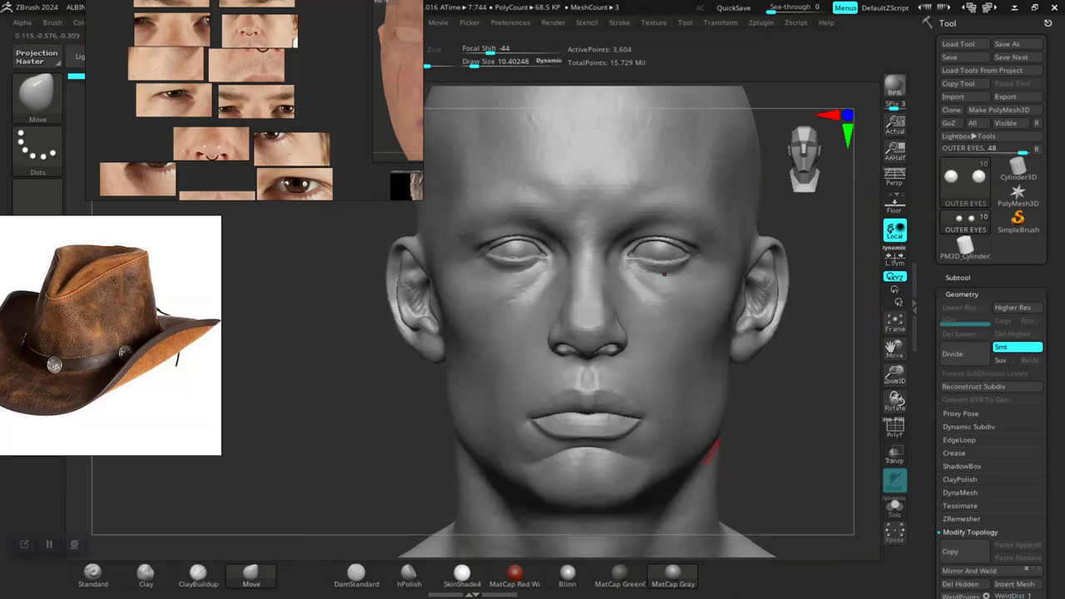
# - Expand the HAT folder in the subtool list and make its contents visible on the head
pyautogui.click(958, 278)
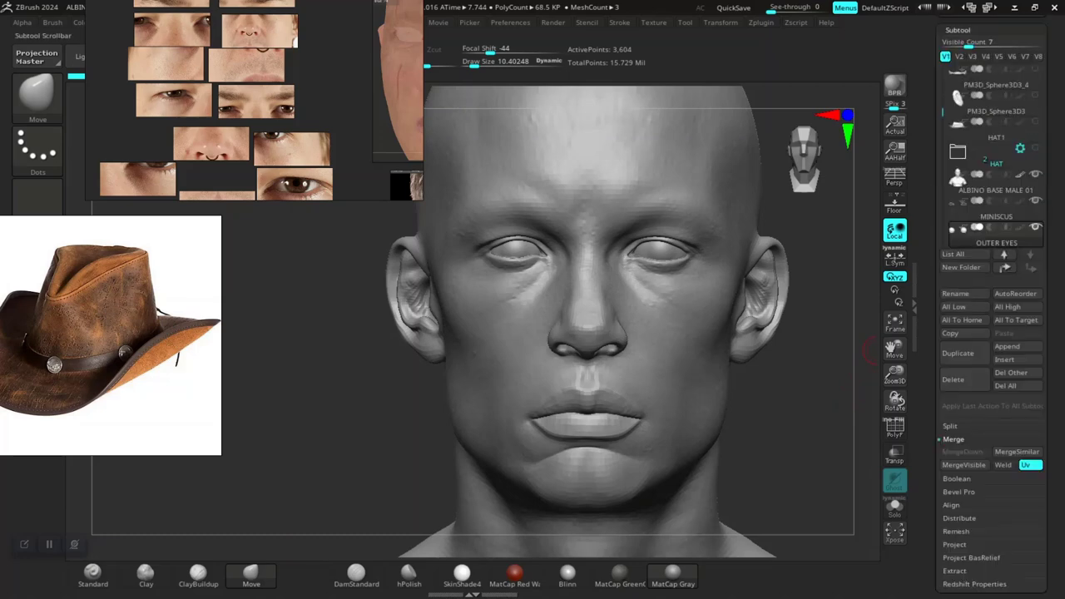
pyautogui.click(958, 151)
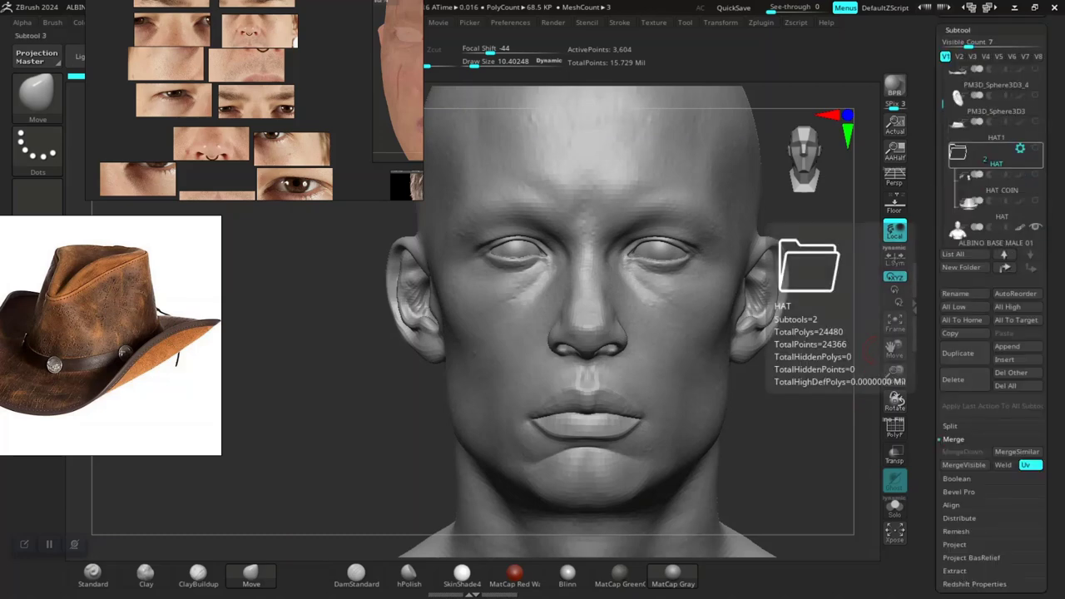
pyautogui.click(958, 152)
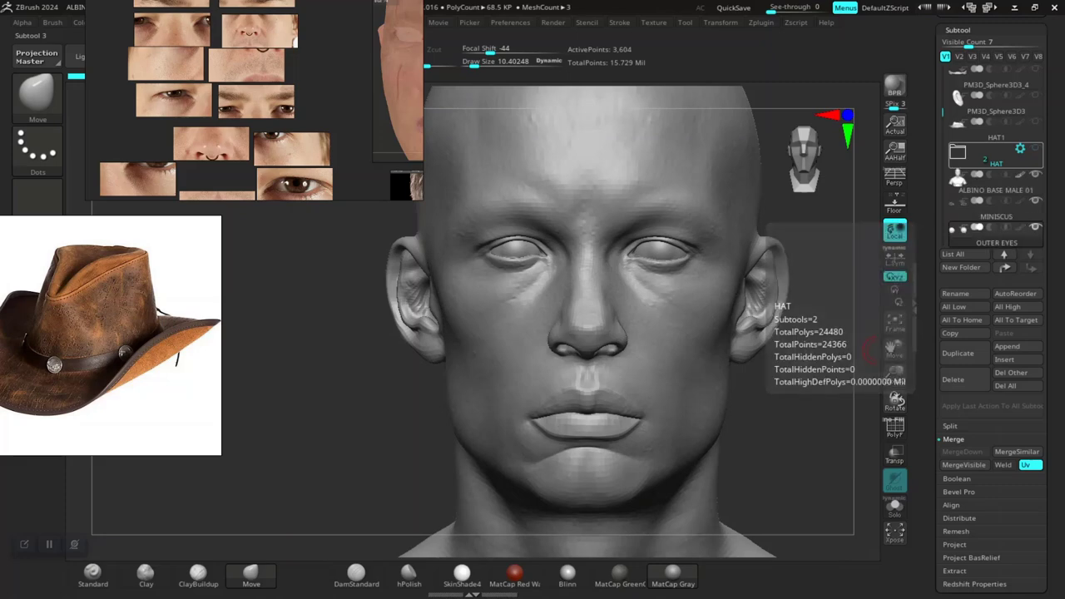
pyautogui.click(958, 152)
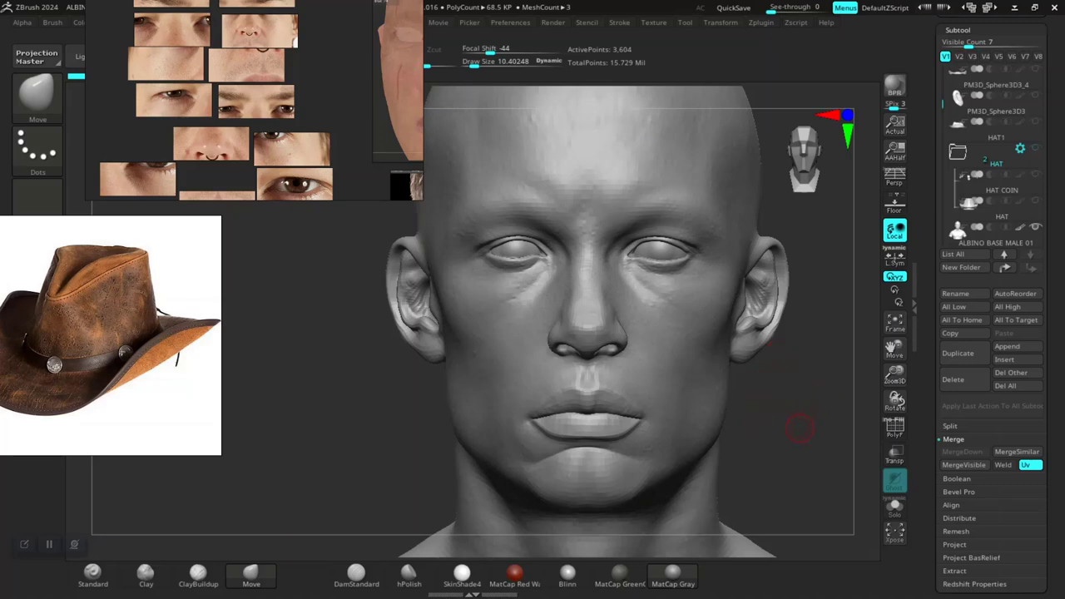
pyautogui.keyDown('alt'); pyautogui.moveTo(773, 459); pyautogui.dragTo(723, 500); pyautogui.keyUp('alt')
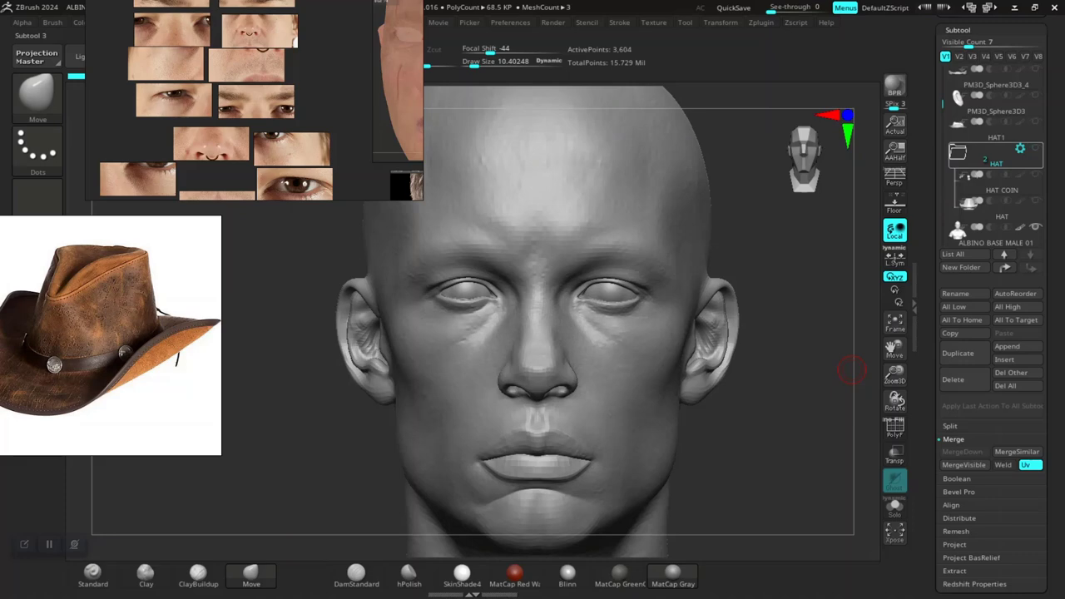
pyautogui.click(1036, 148)
pyautogui.moveTo(766, 340)
pyautogui.keyDown('alt'); pyautogui.mouseDown()
pyautogui.moveTo(725, 399)
pyautogui.moveTo(740, 403)
pyautogui.moveTo(730, 518)
pyautogui.moveTo(756, 441)
pyautogui.moveTo(746, 435)
pyautogui.mouseUp(); pyautogui.keyUp('alt')
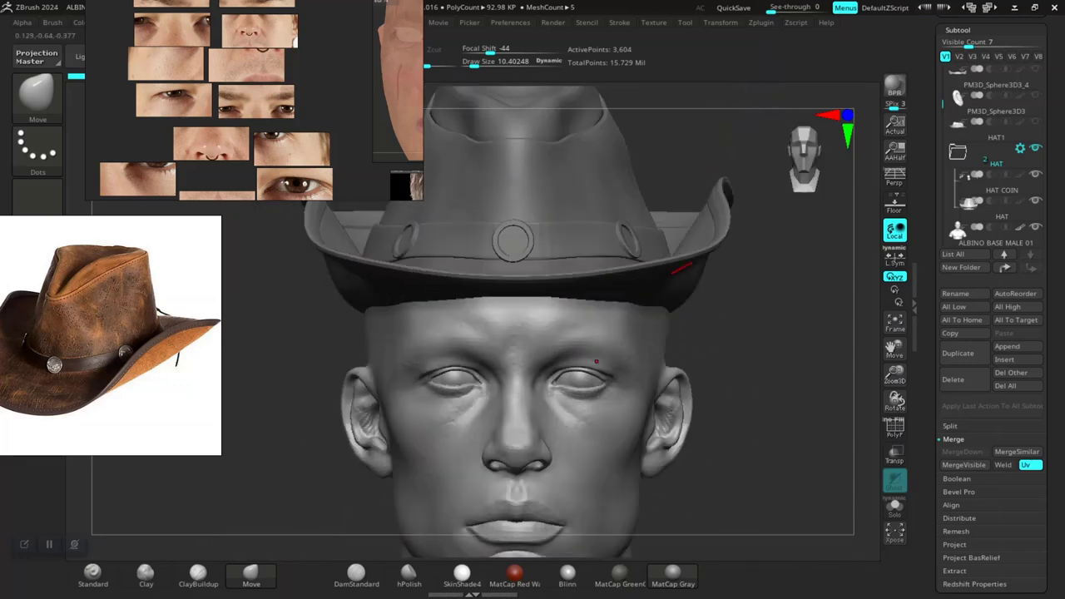
# - Select the HAT subtool and export it as an OBJ named HAT into the ZEXPORT folder
pyautogui.keyDown('alt'); pyautogui.click(699, 277); pyautogui.keyUp('alt')
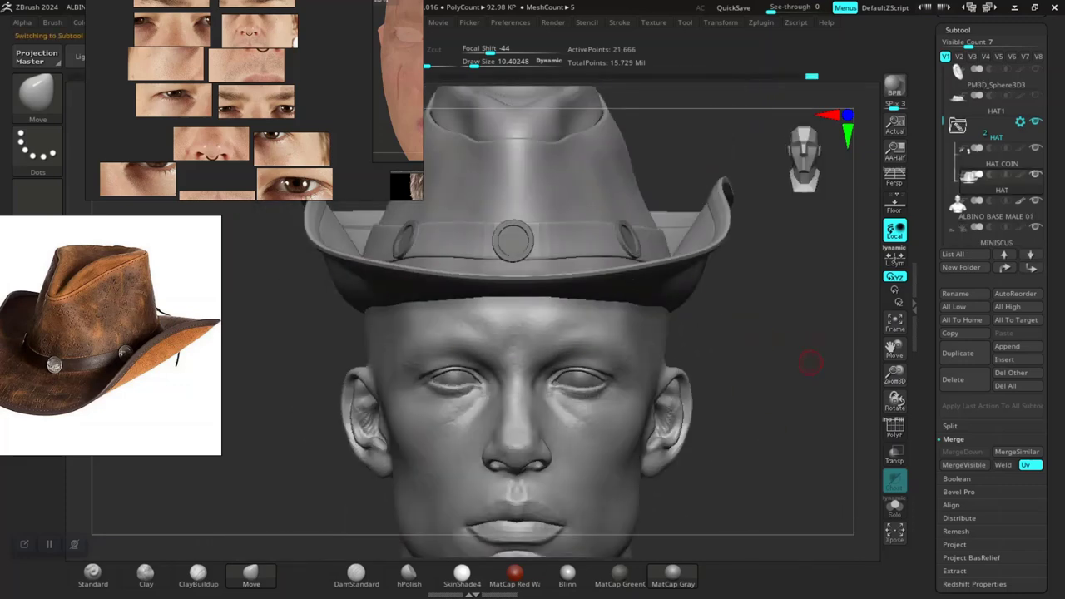
pyautogui.press('shift')
pyautogui.moveTo(789, 345); pyautogui.dragTo(823, 334)
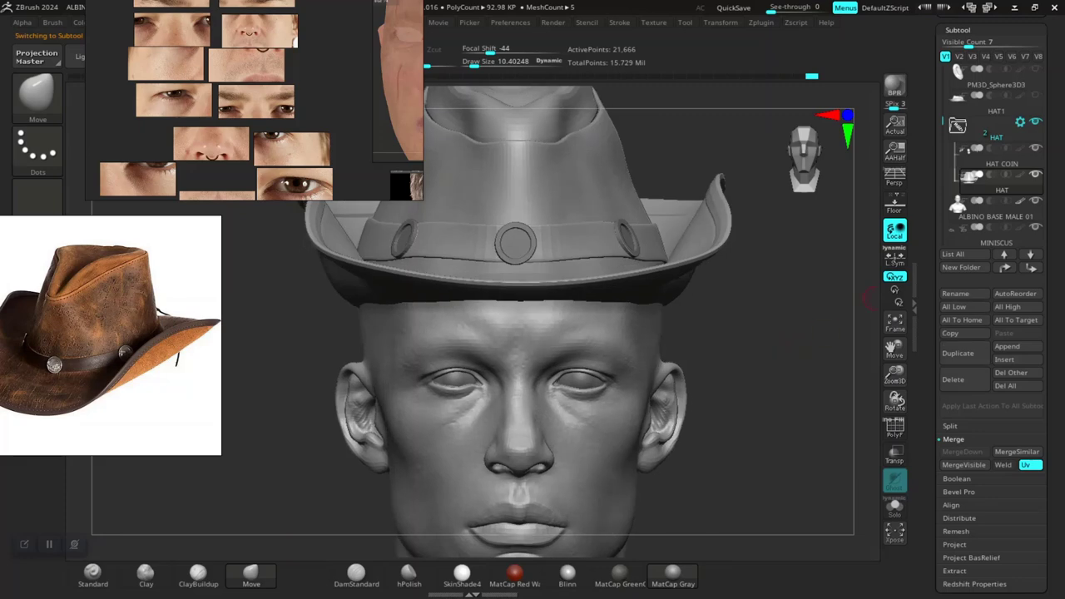
pyautogui.moveTo(1052, 374); pyautogui.dragTo(1053, 189)
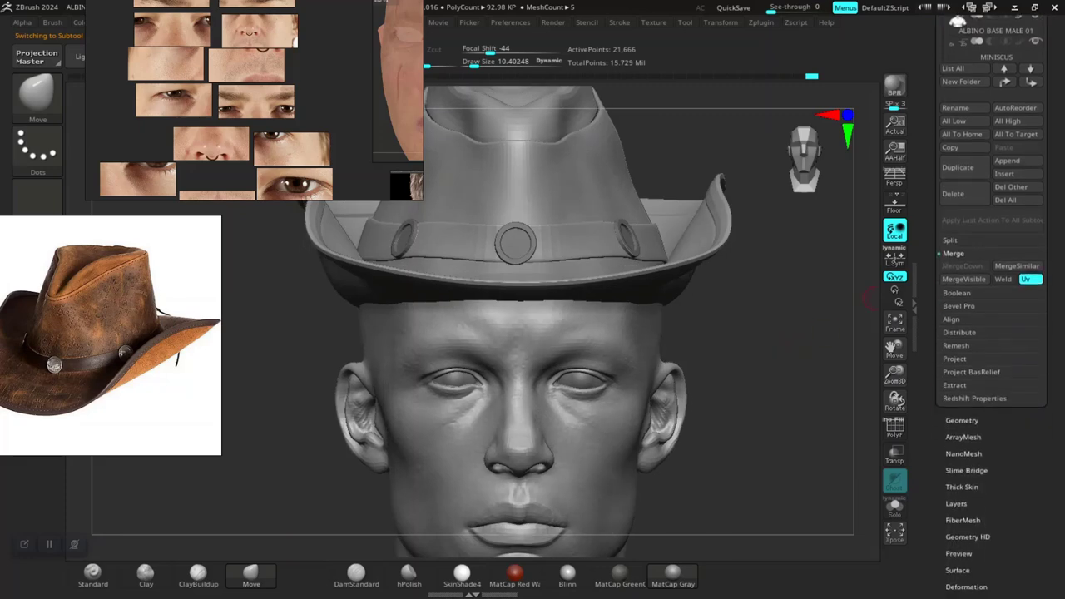
pyautogui.click(962, 421)
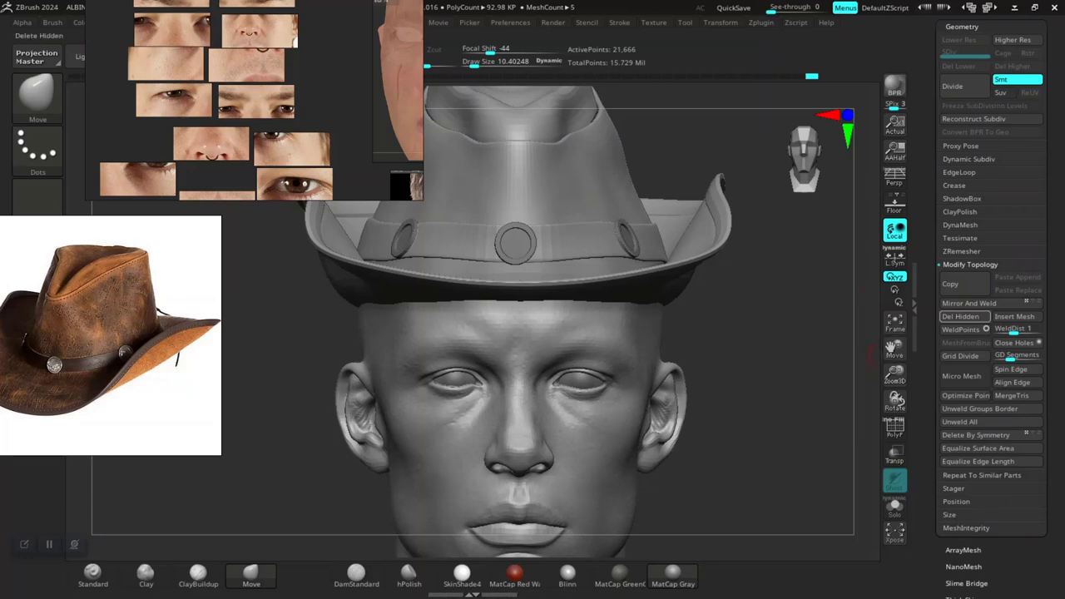
pyautogui.moveTo(832, 364); pyautogui.dragTo(833, 328)
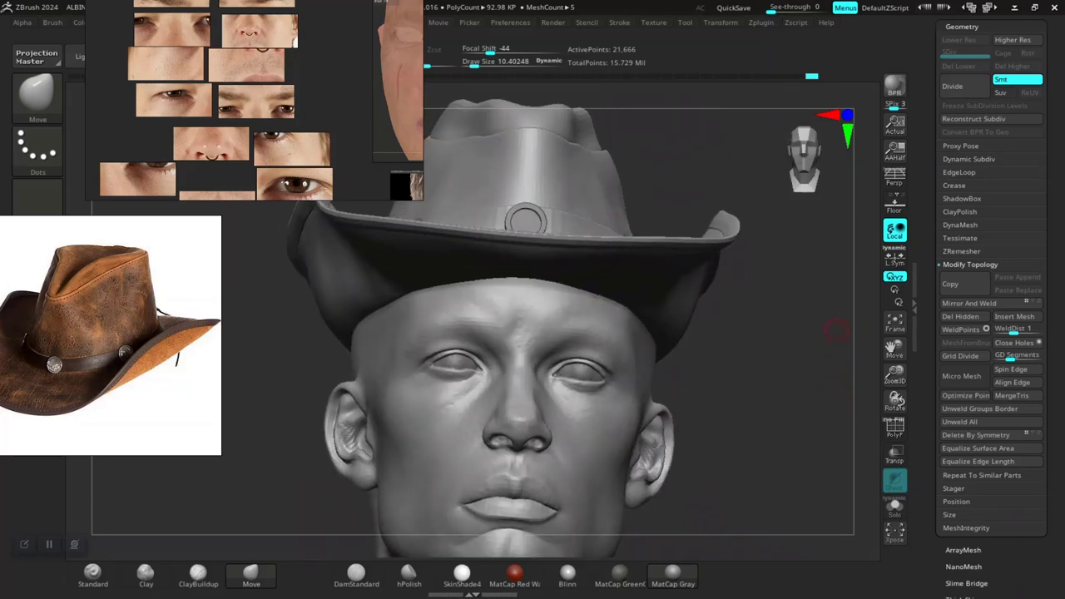
pyautogui.moveTo(1051, 304); pyautogui.dragTo(1052, 367)
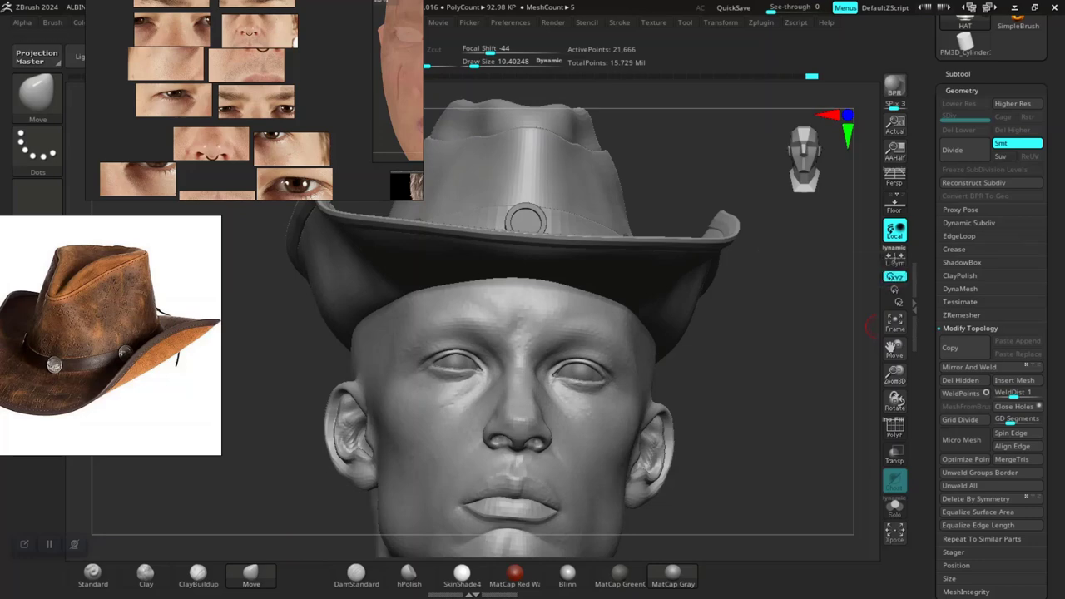
pyautogui.moveTo(930, 108); pyautogui.dragTo(930, 291)
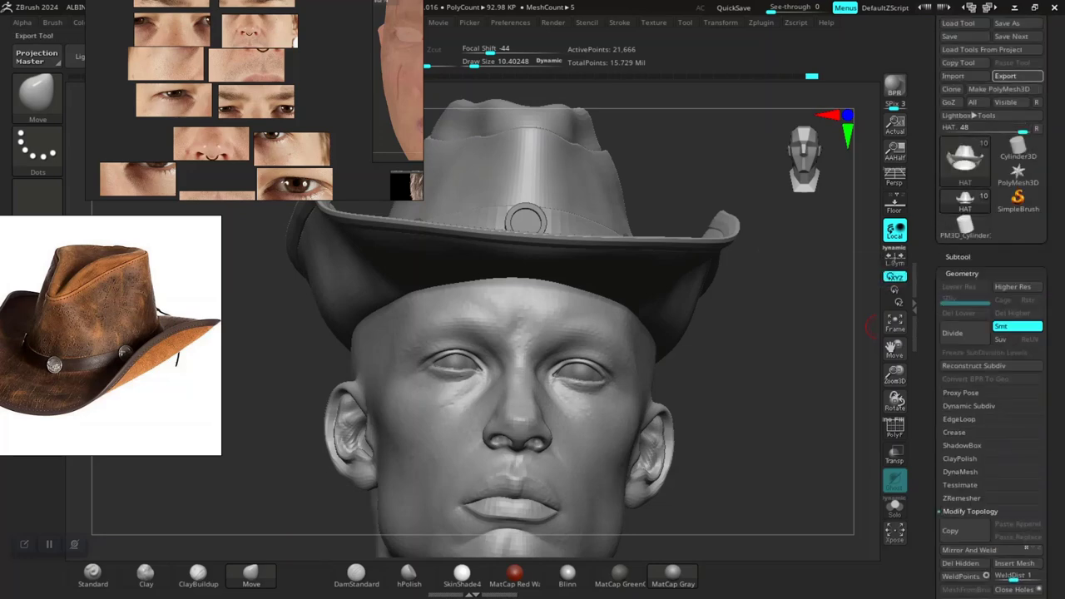
pyautogui.click(1006, 76)
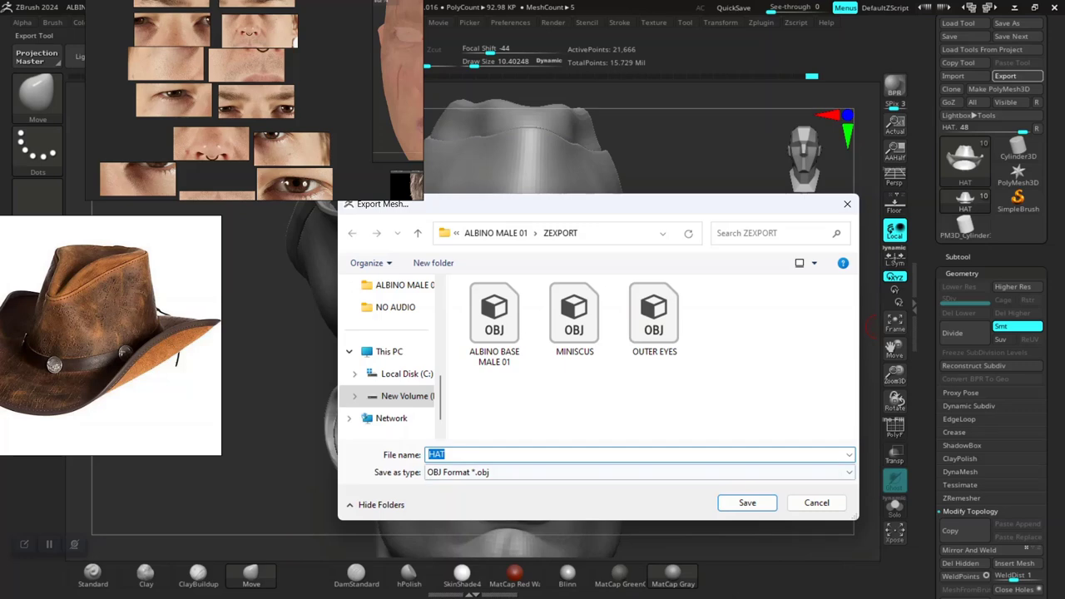
pyautogui.click(747, 502)
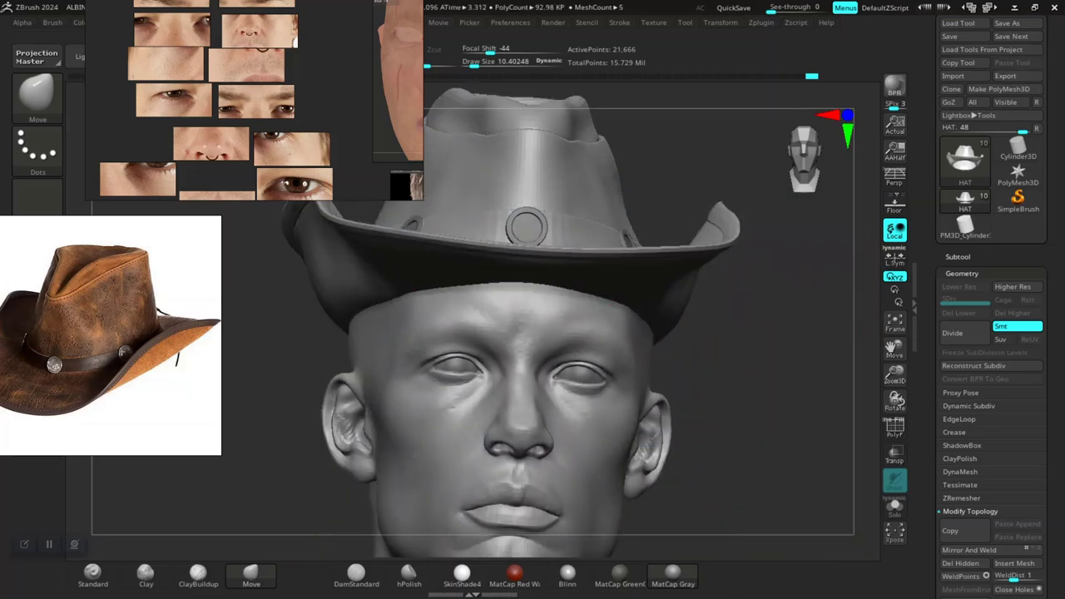
# - Export the HAT COIN subtool at subdivision level 2 as an OBJ named HAT COIN into the ZEXPORT folder
pyautogui.moveTo(586, 196); pyautogui.dragTo(578, 271, button='right')
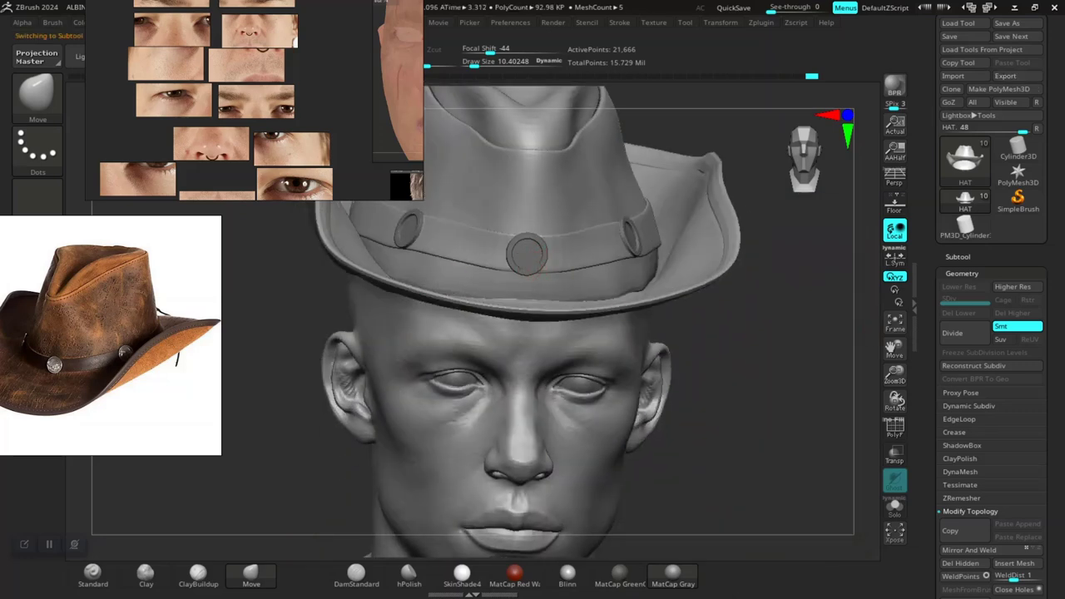
pyautogui.keyDown('alt'); pyautogui.click(542, 267); pyautogui.keyUp('alt')
pyautogui.moveTo(746, 379)
pyautogui.mouseDown()
pyautogui.moveTo(804, 370)
pyautogui.moveTo(790, 369)
pyautogui.mouseUp()
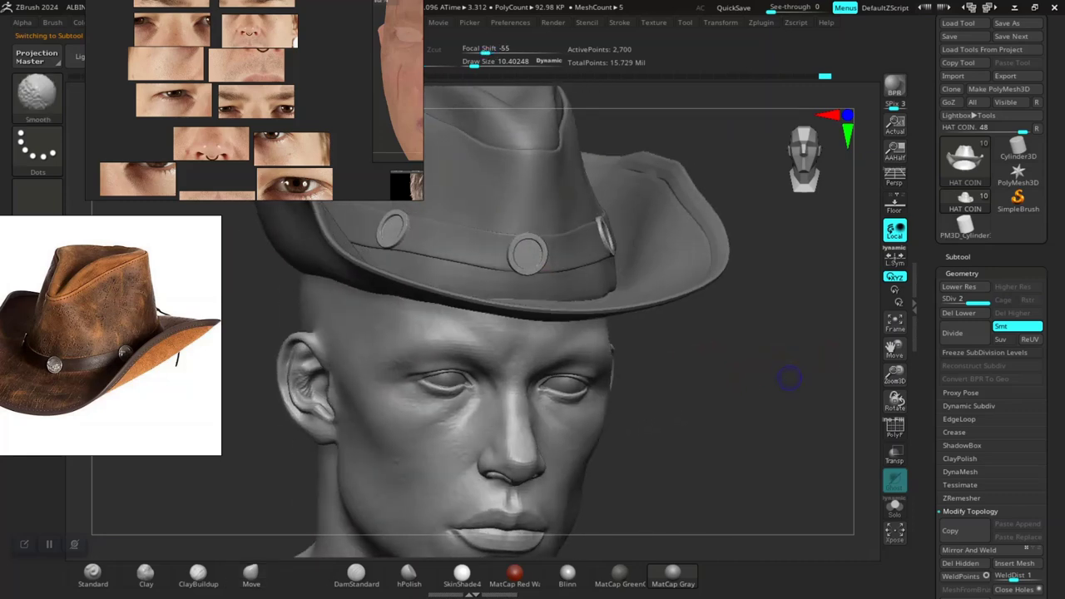
pyautogui.hotkey('shift', 'd')
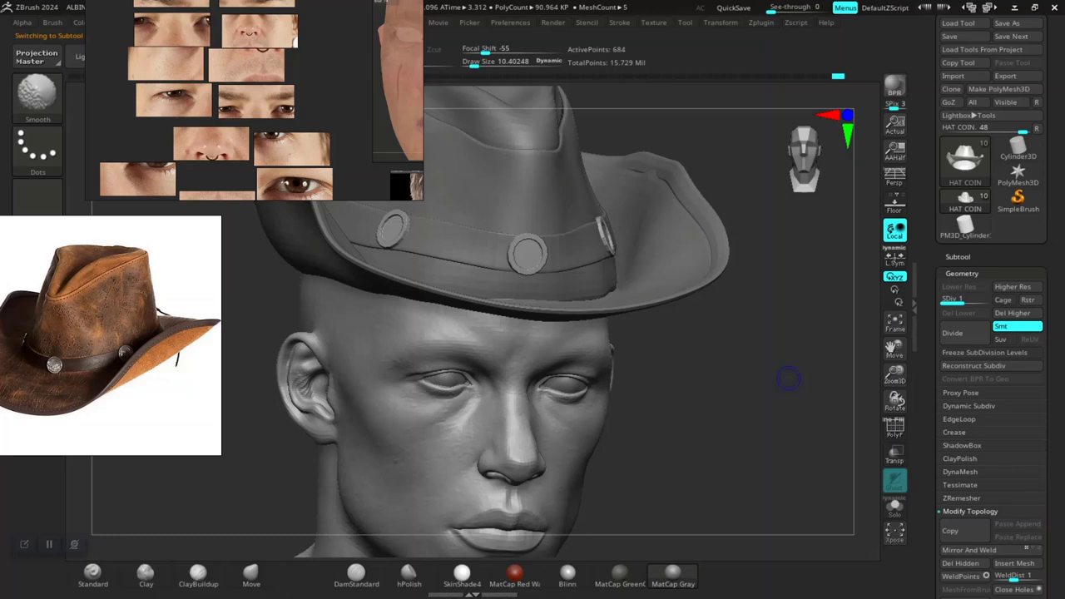
pyautogui.press('d')
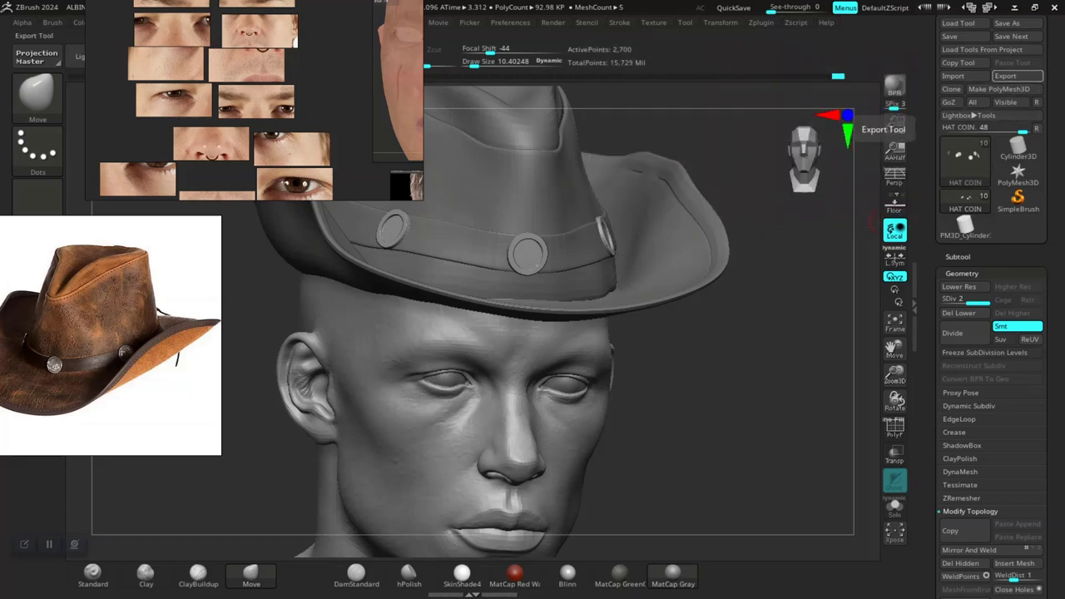
pyautogui.click(1007, 76)
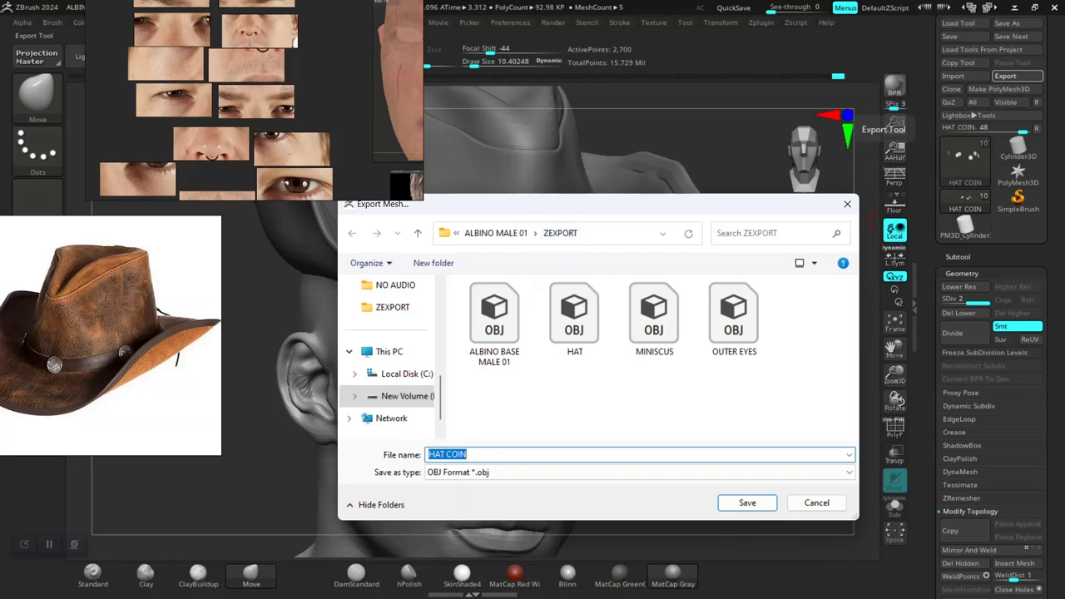
pyautogui.click(747, 502)
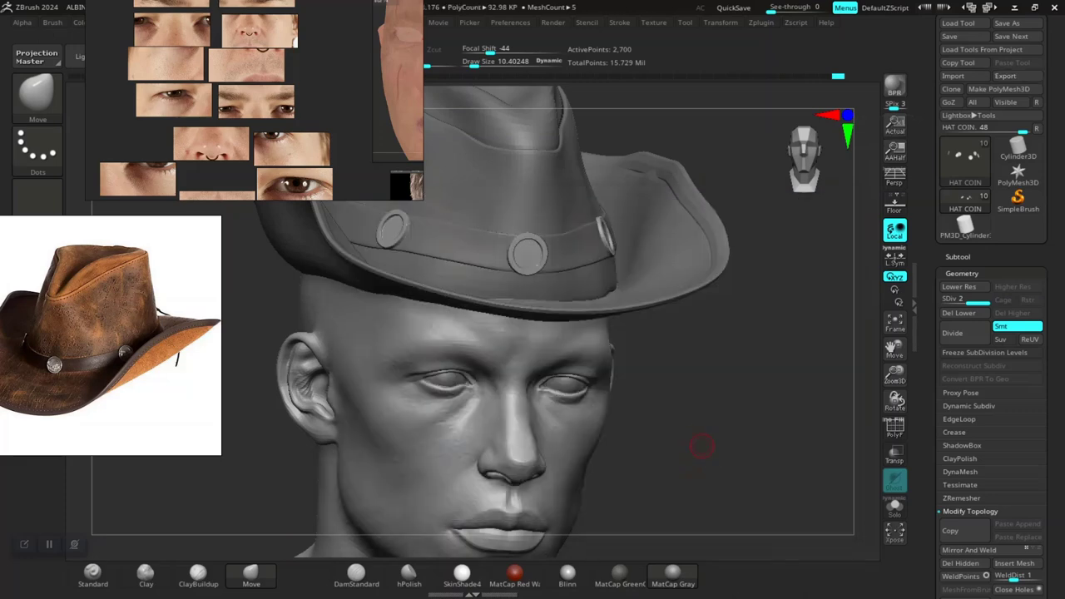
# - Save the project as ALBINO MALE 01 in the ALBINO MALE 01 folder, replacing the existing file
pyautogui.moveTo(702, 447)
pyautogui.mouseDown()
pyautogui.moveTo(718, 457)
pyautogui.moveTo(694, 442)
pyautogui.moveTo(713, 439)
pyautogui.mouseUp()
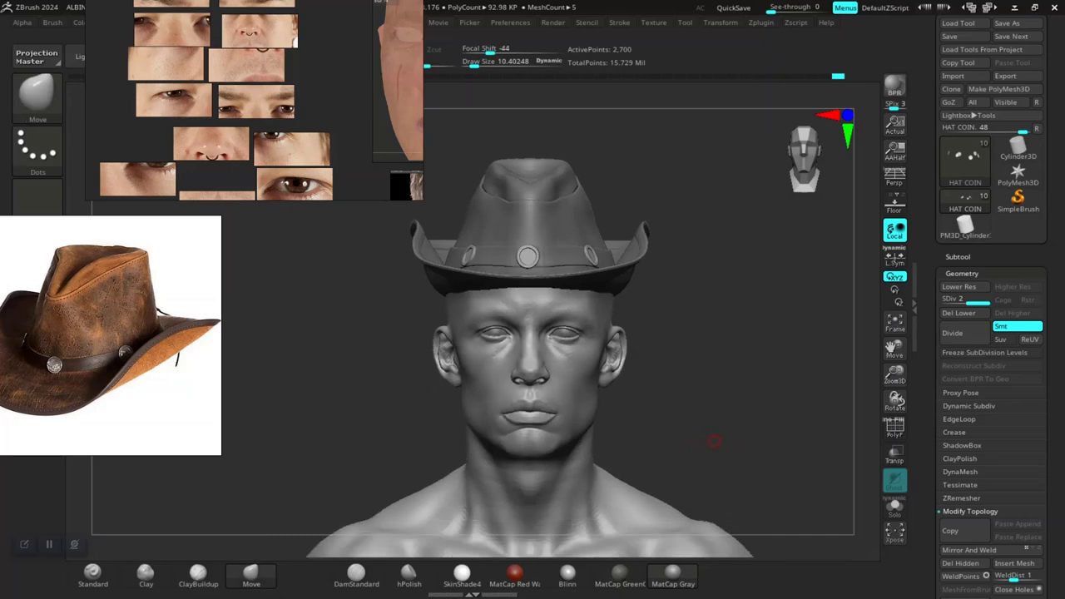
pyautogui.hotkey('ctrl', 's')
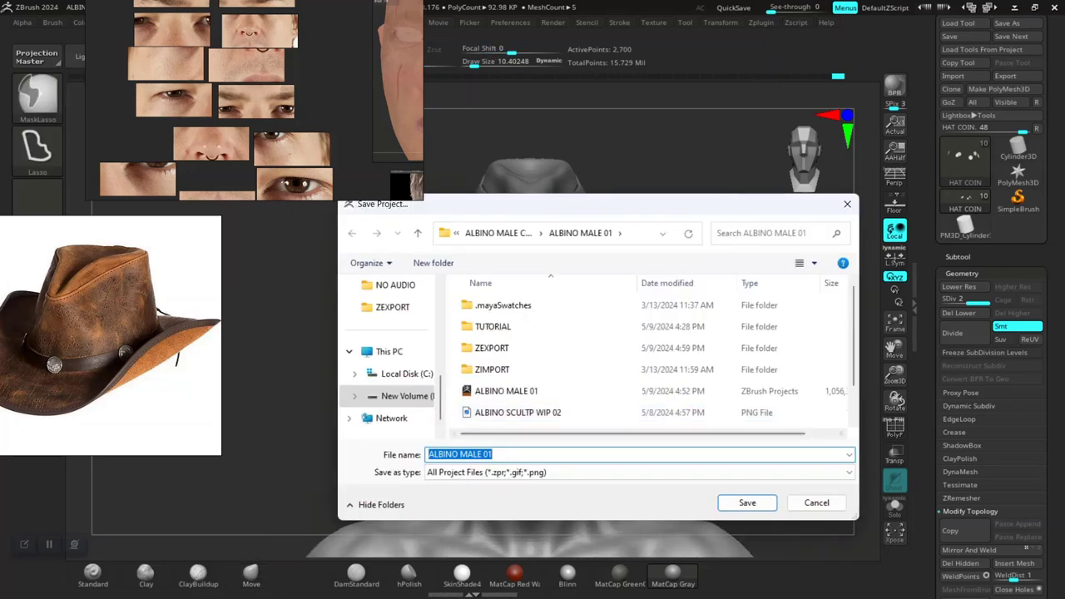
pyautogui.click(747, 502)
pyautogui.click(566, 290)
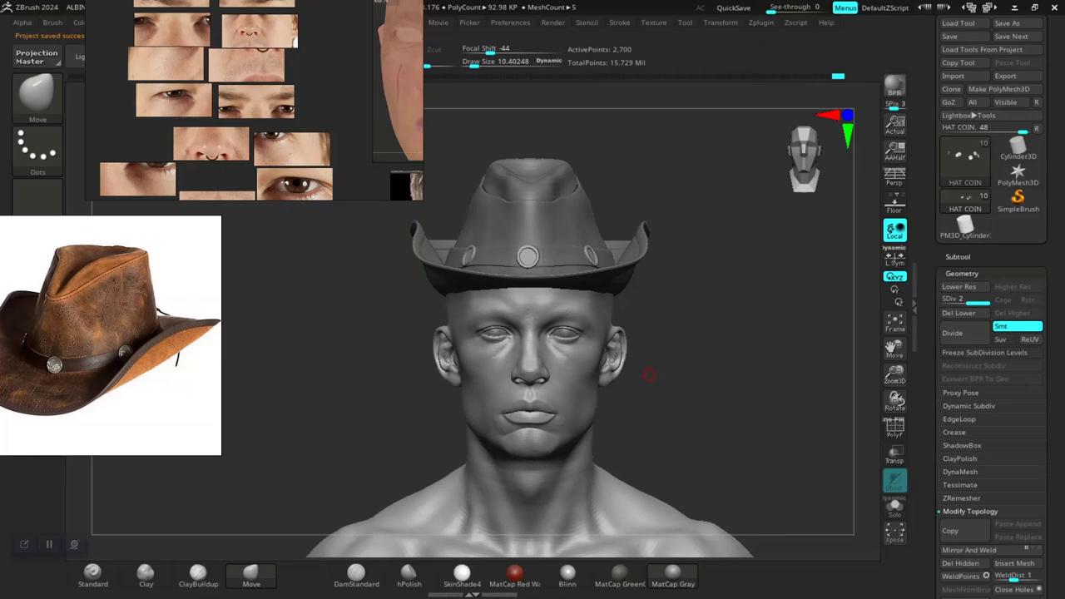
# - Switch to the ALBINO MALE 01 scene in Maya and move the face reference board clear of the menus and outliner
pyautogui.keyDown('alt'); pyautogui.moveTo(680, 395); pyautogui.dragTo(655, 429); pyautogui.keyUp('alt')
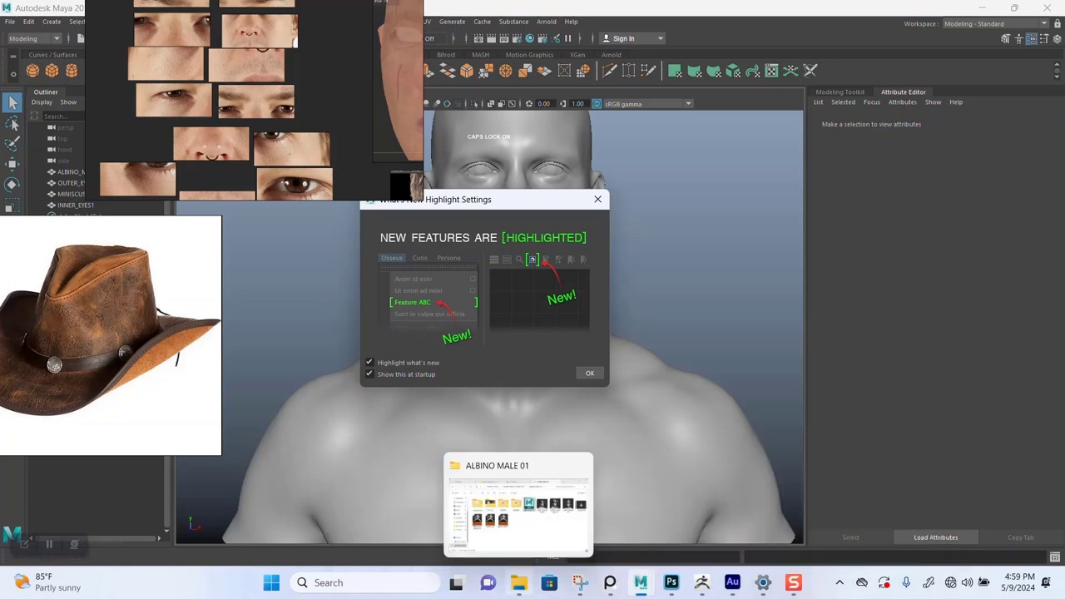
pyautogui.click(520, 584)
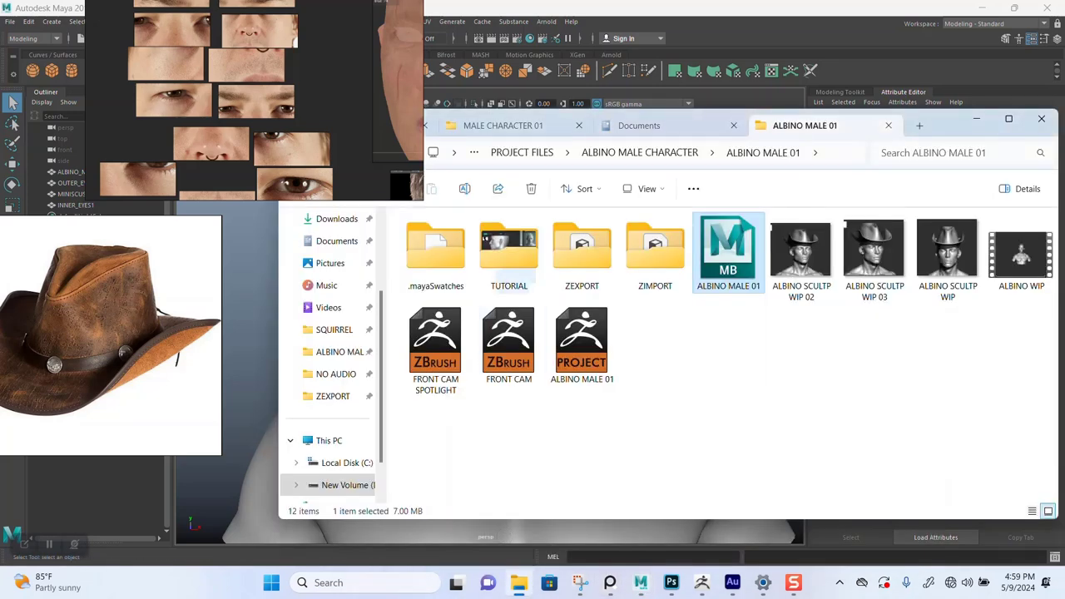
pyautogui.moveTo(350, 109); pyautogui.dragTo(638, 182, button='right')
pyautogui.moveTo(574, 257); pyautogui.dragTo(982, 24, button='right')
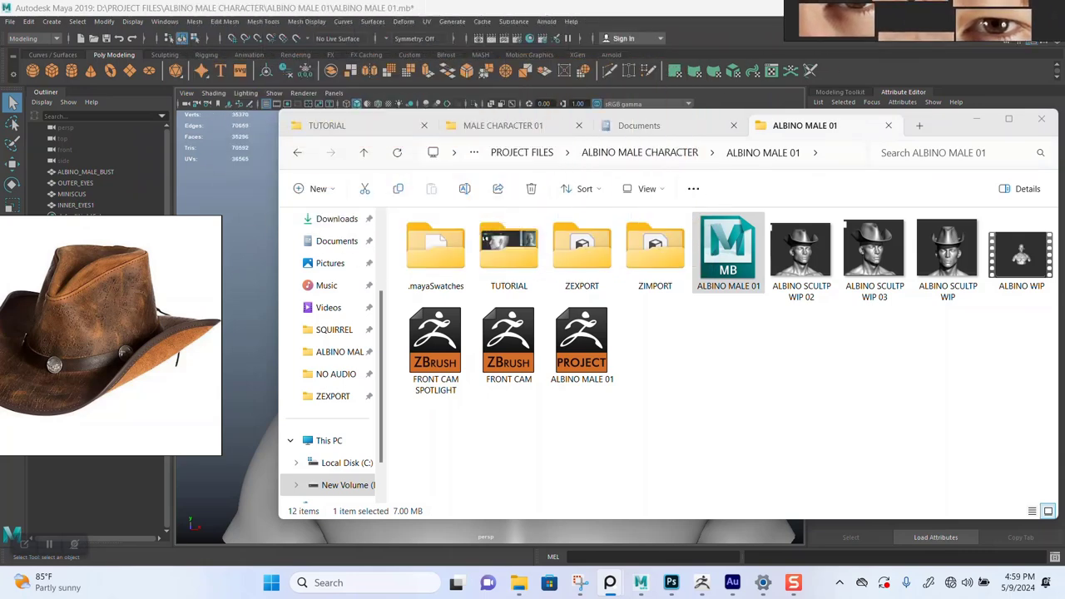
pyautogui.click(975, 123)
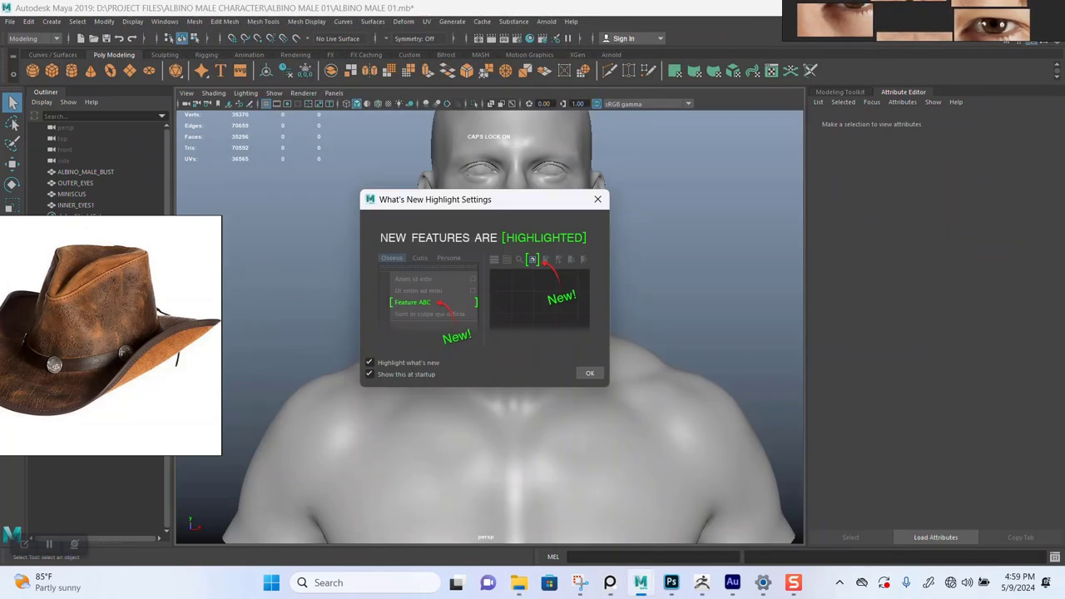
# - Dismiss the What's New Highlight Settings dialog and move the hat reference board from the outliner over to the attribute editor
pyautogui.click(589, 373)
pyautogui.scroll(-4, 489, 327)
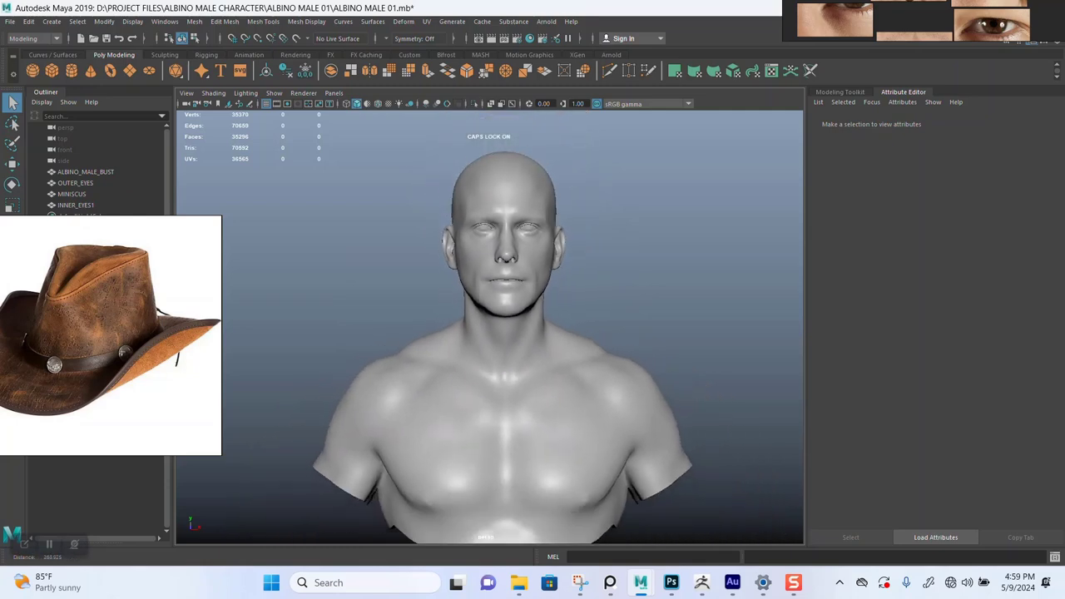
pyautogui.moveTo(117, 333); pyautogui.dragTo(977, 193, button='right')
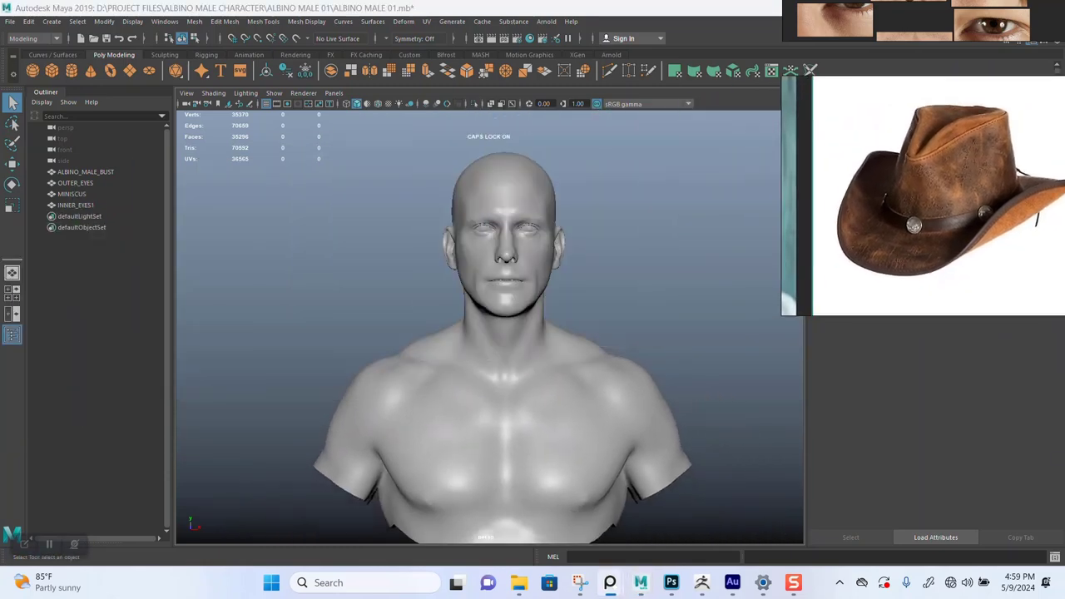
# - Group the ALBINO_MALE_BUST, OUTER_EYES and MINISCUS meshes together, leaving INNER_EYES1 out of the group
pyautogui.scroll(2, 489, 327)
pyautogui.scroll(-1, 490, 327)
pyautogui.keyDown('alt'); pyautogui.moveTo(490, 327); pyautogui.dragTo(489, 369, button='middle'); pyautogui.keyUp('alt')
pyautogui.scroll(3, 490, 327)
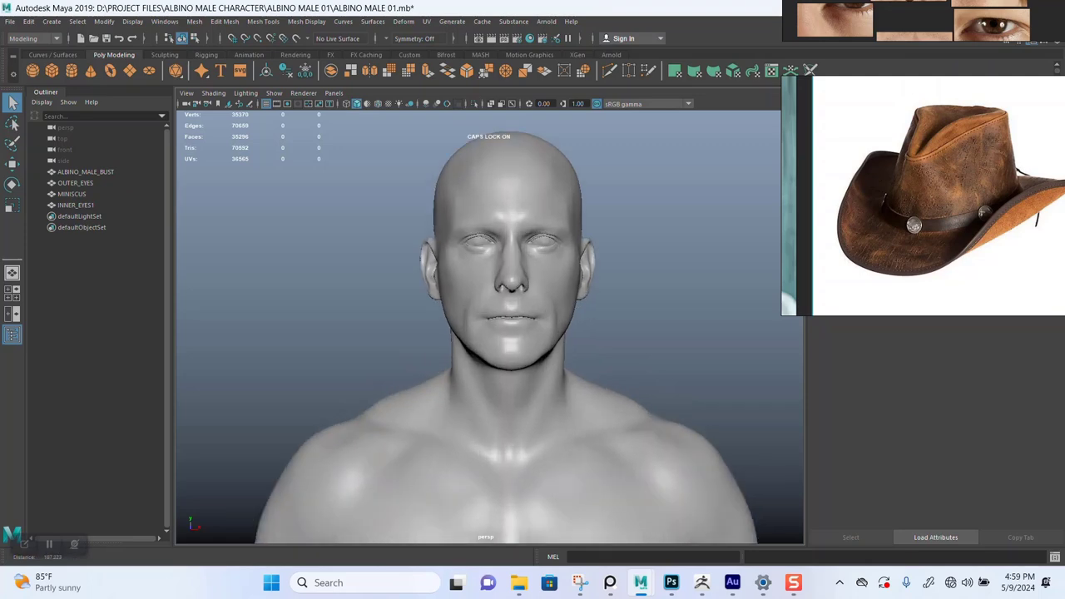
pyautogui.scroll(-2, 490, 327)
pyautogui.moveTo(86, 172); pyautogui.dragTo(81, 194)
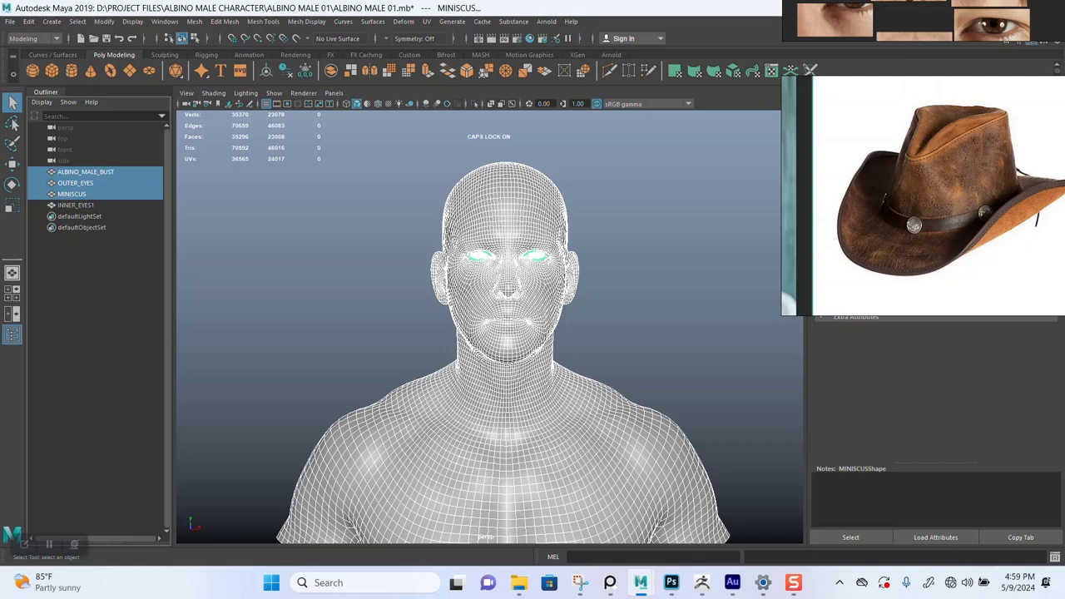
pyautogui.hotkey('ctrl', 'g')
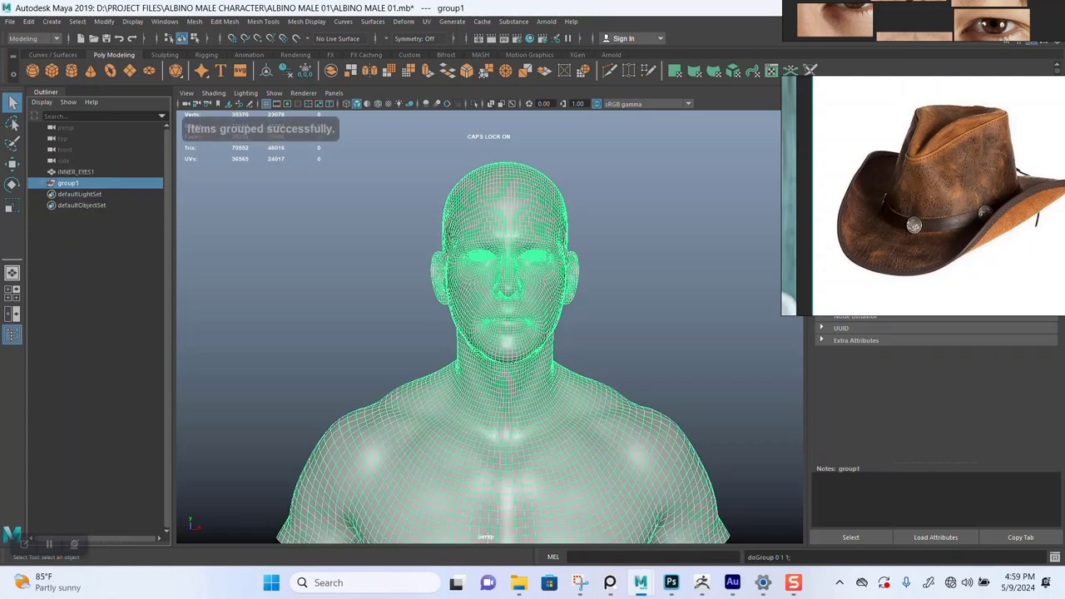
# - Rename the new group of old body meshes as BASE TORSO and hide it
pyautogui.click(73, 174)
pyautogui.doubleClick(72, 182)
pyautogui.doubleClick(72, 183)
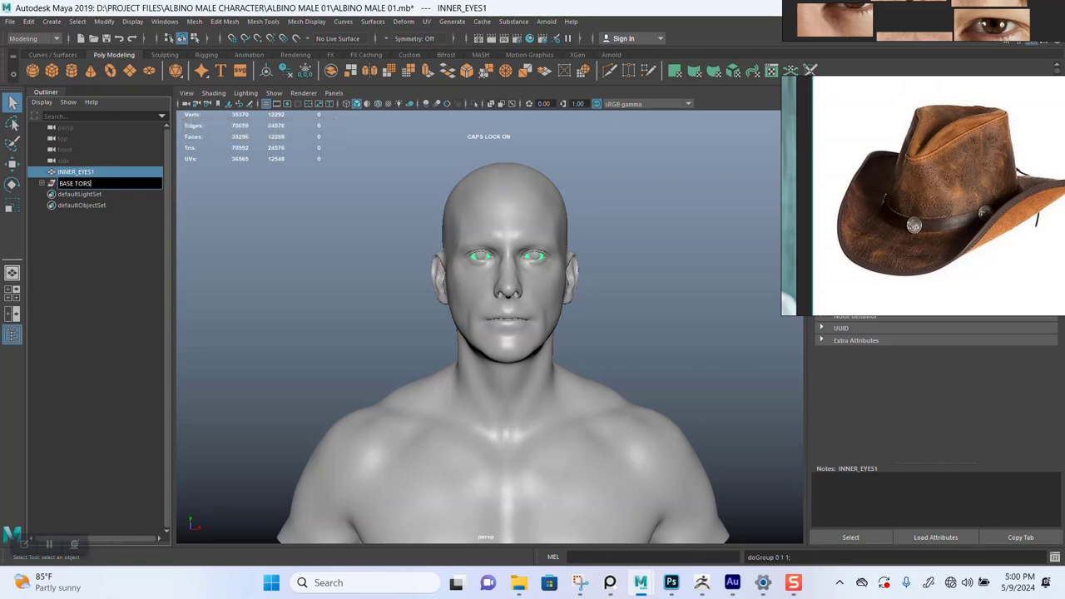
pyautogui.press('Return')
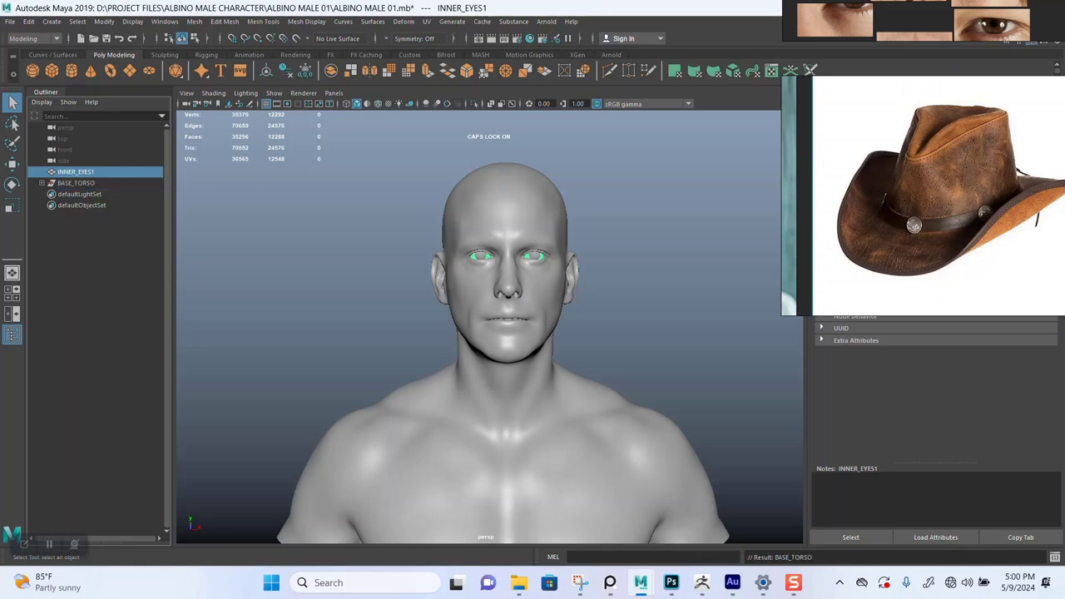
pyautogui.click(76, 183)
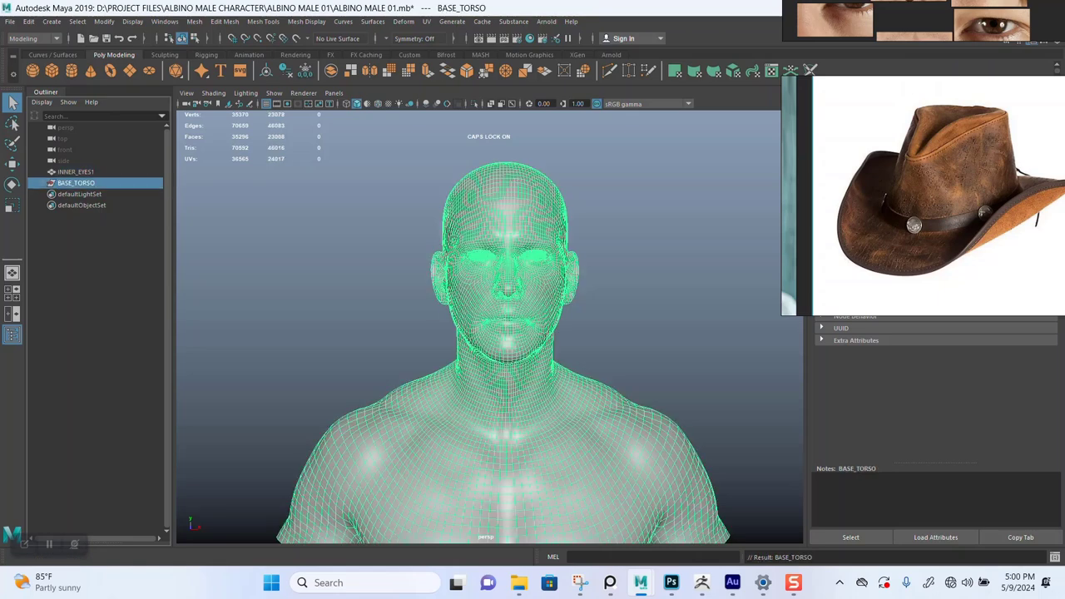
pyautogui.hotkey('ctrl', 'h')
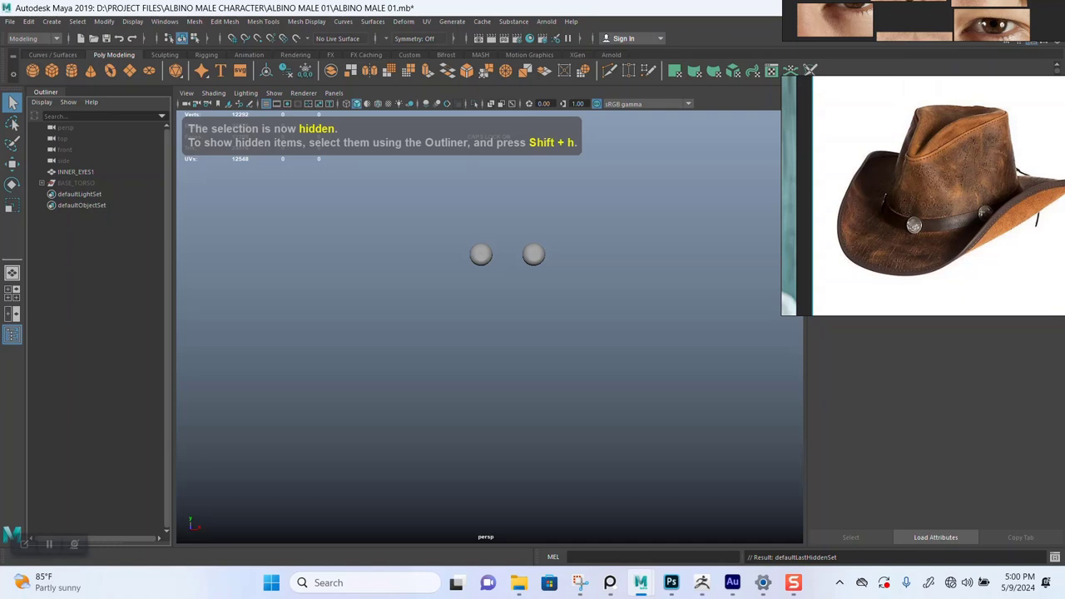
# - Examine the two inner eye meshes up close from the front
pyautogui.keyDown('alt'); pyautogui.moveTo(481, 316); pyautogui.dragTo(524, 316, button='right'); pyautogui.keyUp('alt')
pyautogui.keyDown('alt'); pyautogui.moveTo(524, 249); pyautogui.dragTo(497, 314, button='middle'); pyautogui.keyUp('alt')
pyautogui.keyDown('alt'); pyautogui.moveTo(466, 308); pyautogui.dragTo(599, 308, button='right'); pyautogui.keyUp('alt')
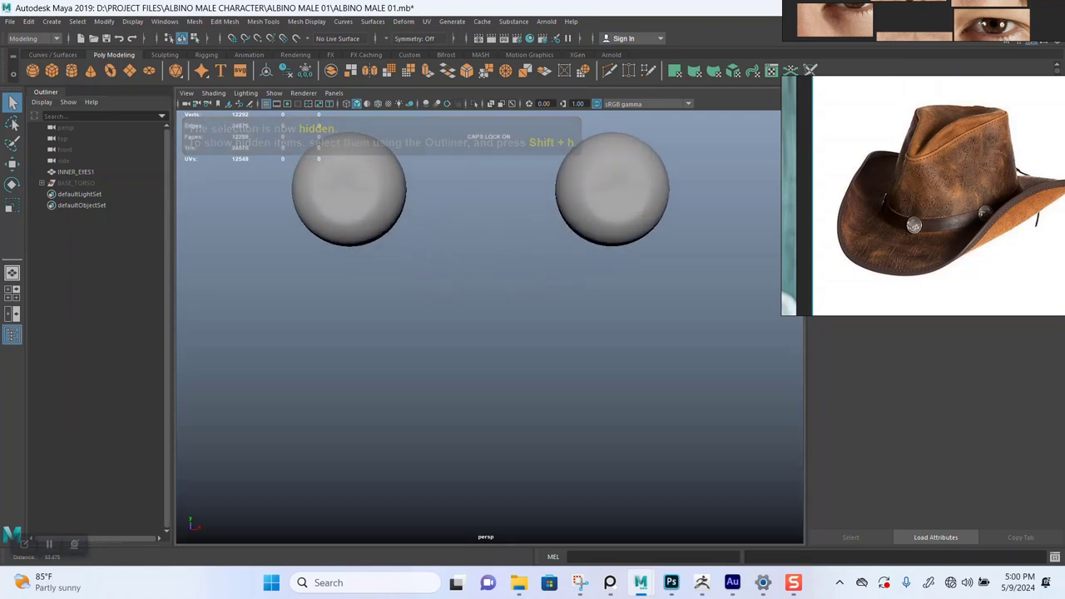
pyautogui.keyDown('alt'); pyautogui.moveTo(491, 258); pyautogui.dragTo(503, 331, button='middle'); pyautogui.keyUp('alt')
pyautogui.keyDown('alt'); pyautogui.moveTo(491, 325); pyautogui.dragTo(554, 325, button='right'); pyautogui.keyUp('alt')
pyautogui.keyDown('alt'); pyautogui.moveTo(400, 283); pyautogui.dragTo(492, 335, button='middle'); pyautogui.keyUp('alt')
pyautogui.keyDown('alt'); pyautogui.moveTo(466, 325); pyautogui.dragTo(441, 320); pyautogui.keyUp('alt')
pyautogui.click(387, 308)
pyautogui.keyDown('alt'); pyautogui.moveTo(533, 324); pyautogui.dragTo(428, 324, button='right'); pyautogui.keyUp('alt')
pyautogui.click(507, 382)
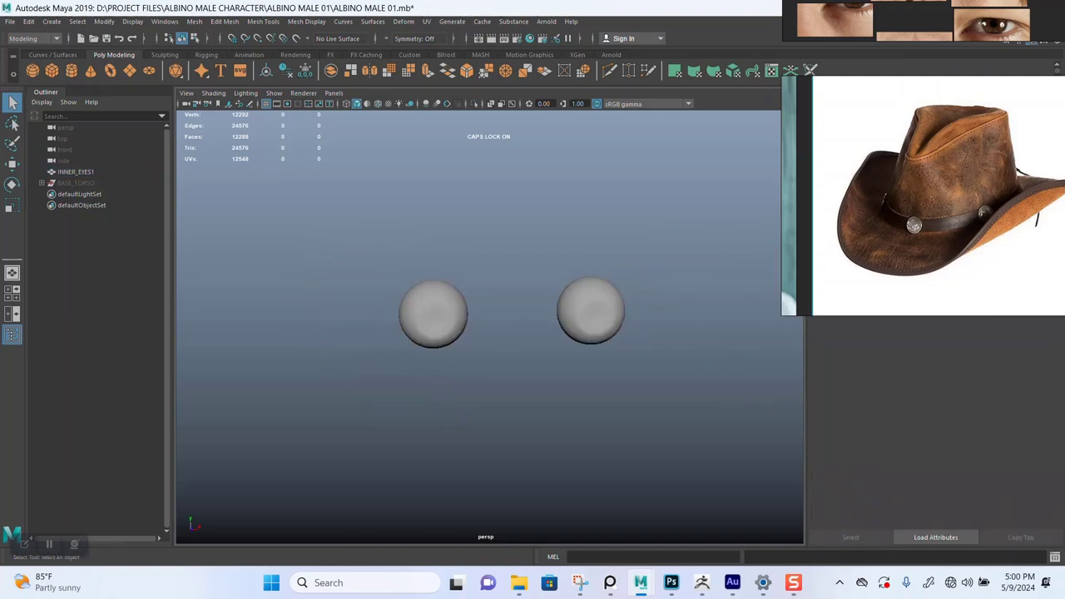
pyautogui.keyDown('alt'); pyautogui.moveTo(508, 366); pyautogui.dragTo(473, 346, button='middle'); pyautogui.keyUp('alt')
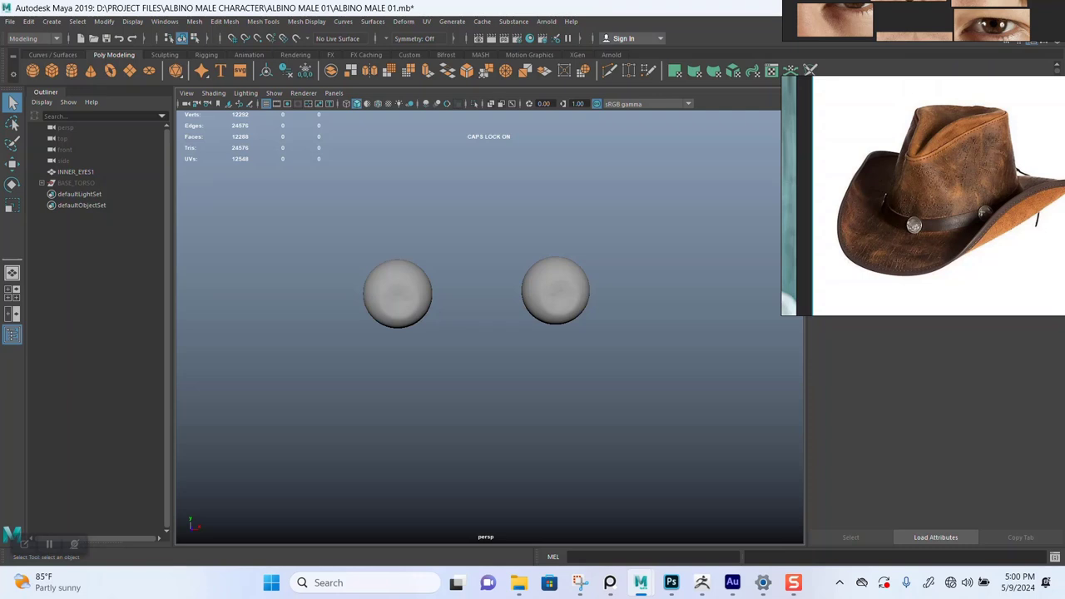
pyautogui.keyDown('alt'); pyautogui.moveTo(472, 346); pyautogui.dragTo(507, 346, button='right'); pyautogui.keyUp('alt')
pyautogui.moveTo(491, 350)
pyautogui.keyDown('alt'); pyautogui.mouseDown()
pyautogui.moveTo(479, 275)
pyautogui.moveTo(485, 354)
pyautogui.mouseUp(); pyautogui.keyUp('alt')
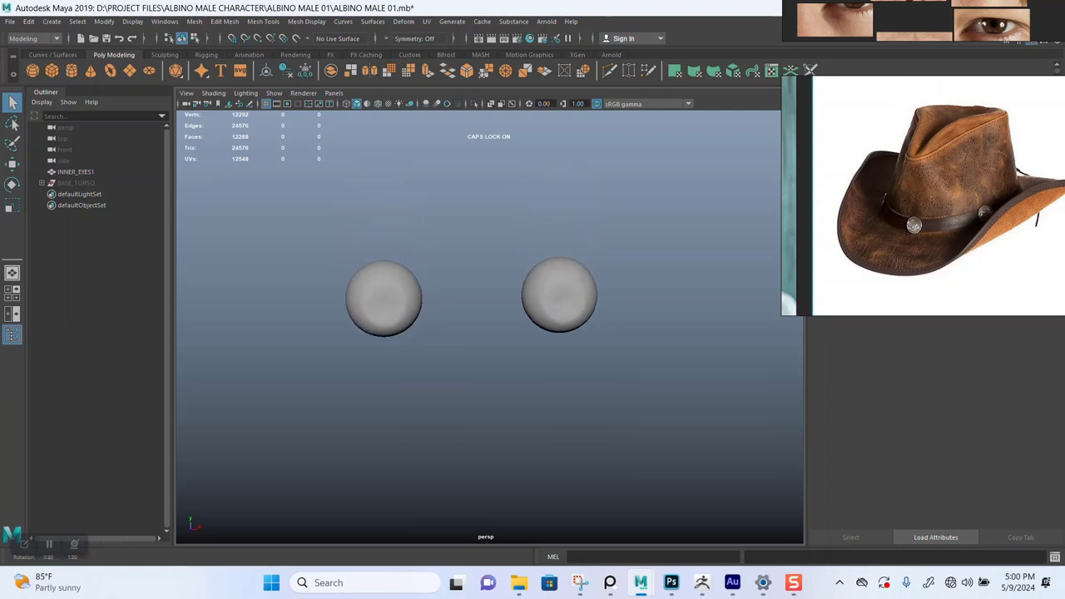
pyautogui.moveTo(484, 353)
pyautogui.keyDown('alt'); pyautogui.mouseDown(button='right')
pyautogui.moveTo(473, 354)
pyautogui.moveTo(519, 354)
pyautogui.moveTo(478, 353)
pyautogui.mouseUp(button='right'); pyautogui.keyUp('alt')
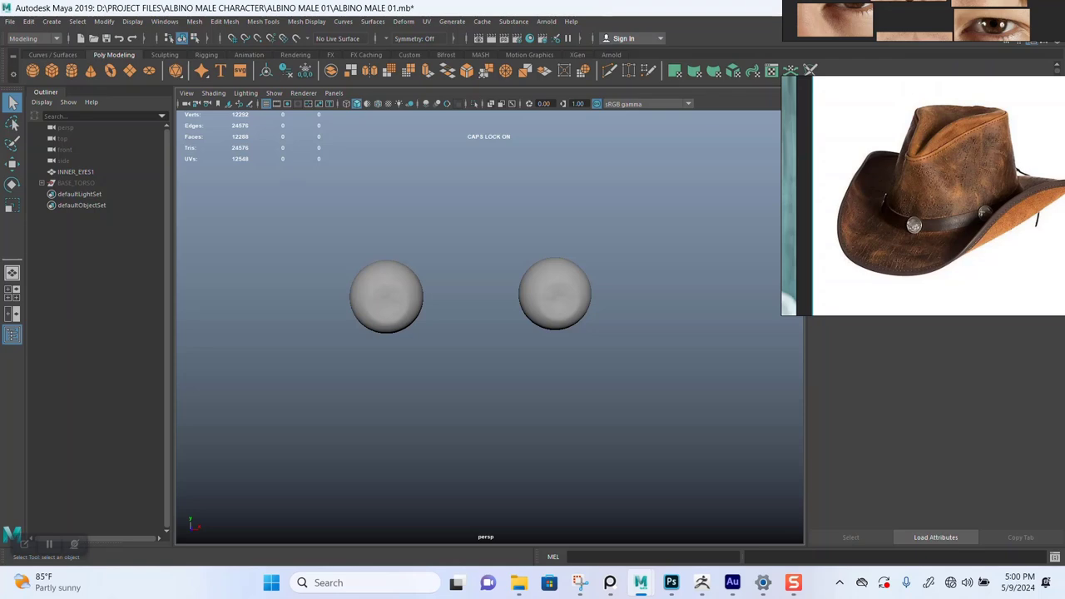
# - Import the ALBINO BASE MALE 01, HAT COIN, HAT, MINISCUS and OUTER EYES OBJ files from the ZEXPORT folder into the Maya scene
pyautogui.moveTo(519, 583)
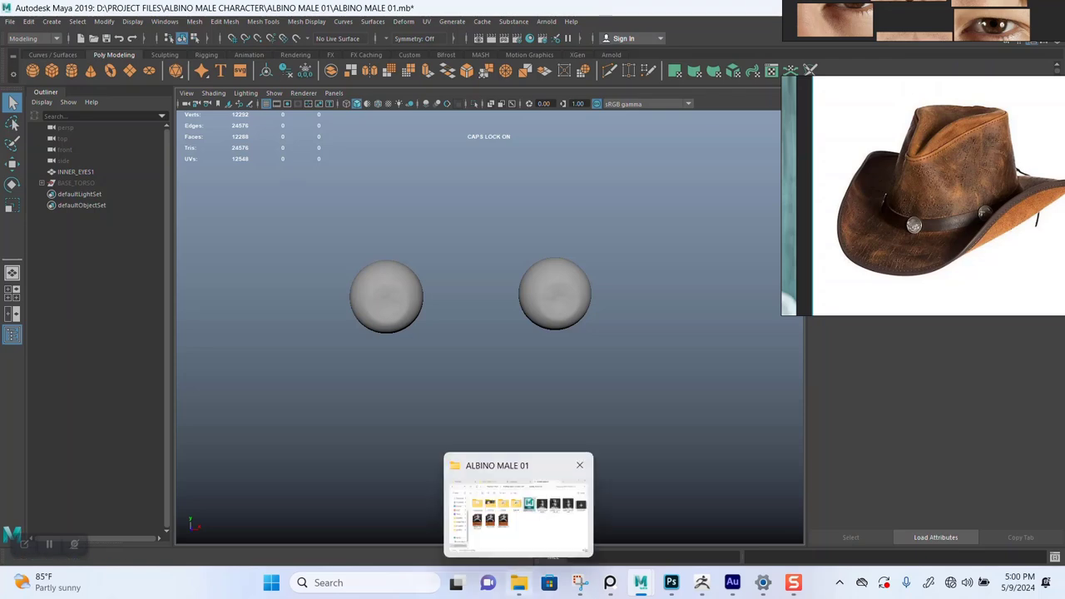
pyautogui.click(519, 522)
pyautogui.doubleClick(579, 248)
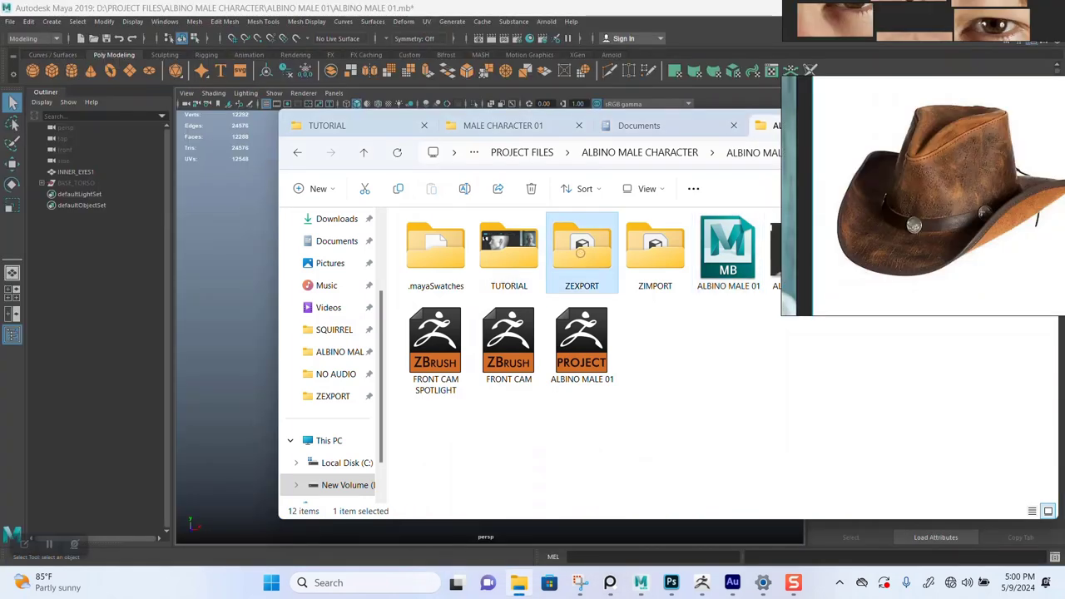
pyautogui.click(579, 248)
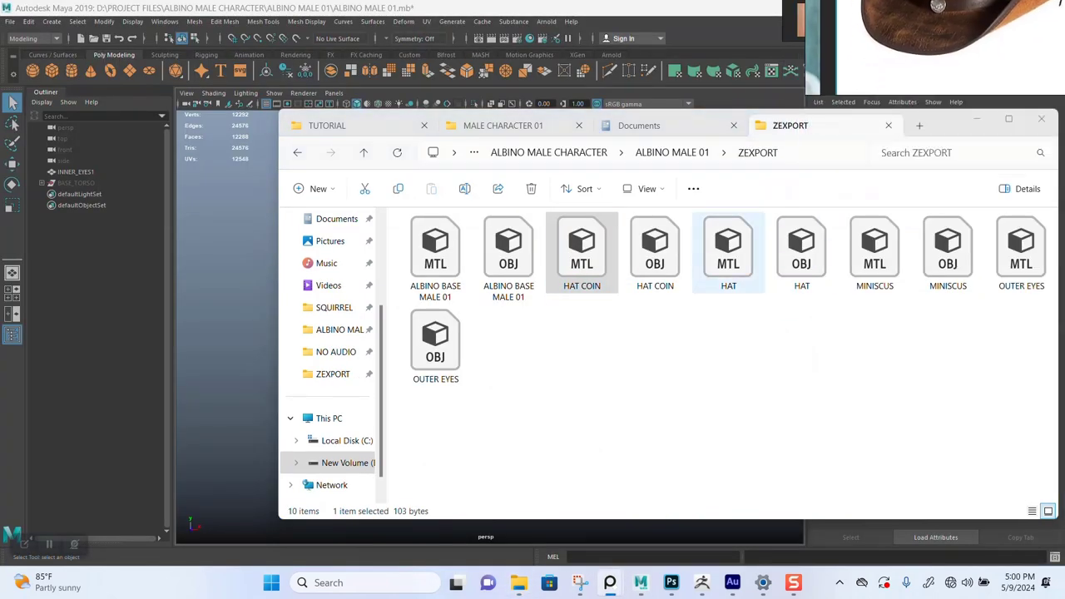
pyautogui.click(496, 273)
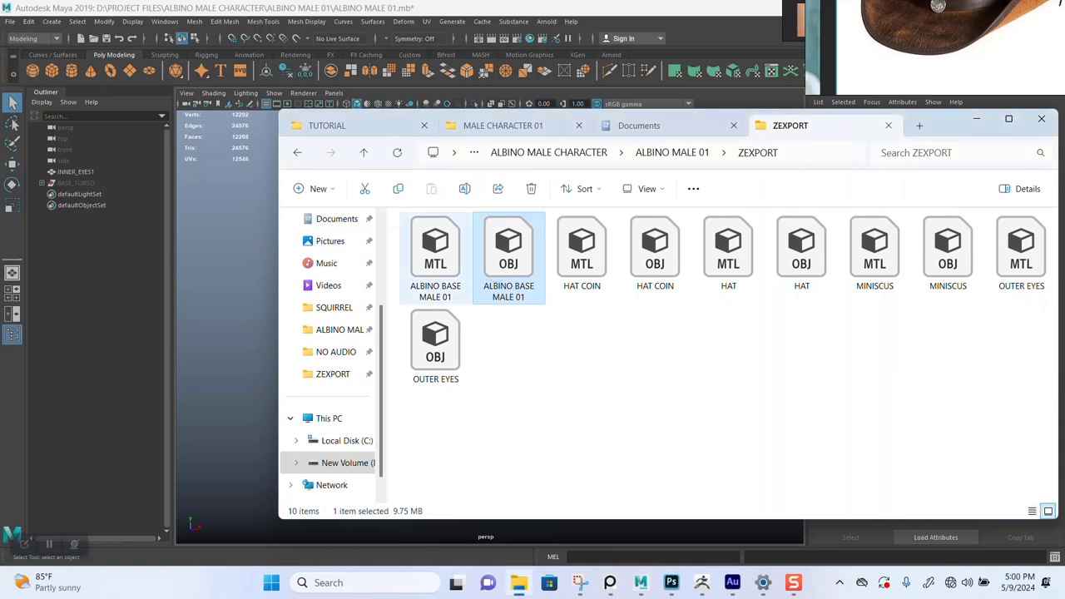
pyautogui.keyDown('ctrl'); pyautogui.click(655, 250); pyautogui.keyUp('ctrl')
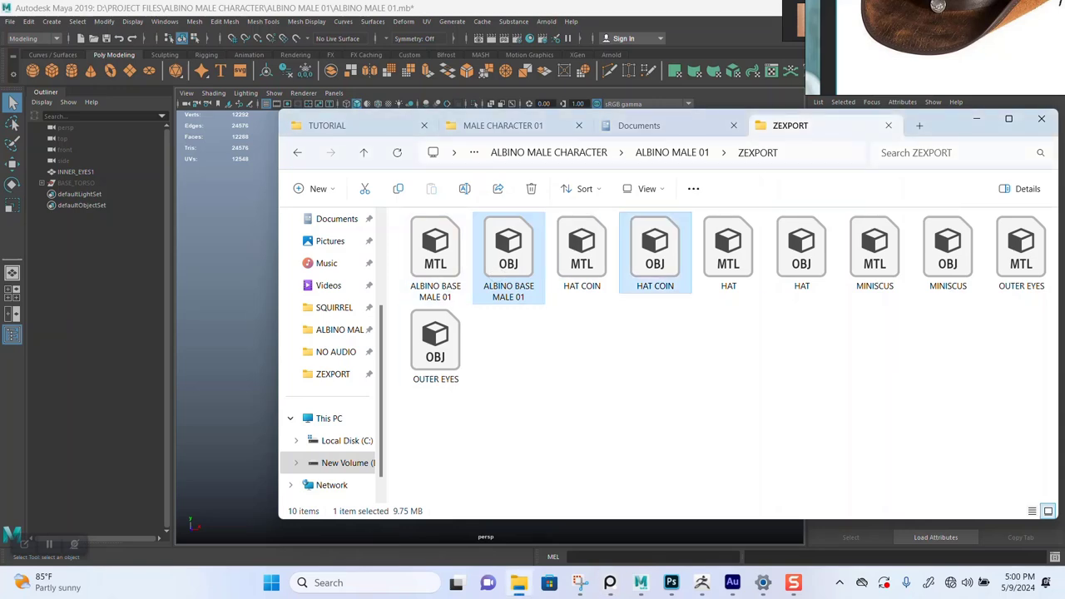
pyautogui.keyDown('ctrl'); pyautogui.click(801, 253); pyautogui.keyUp('ctrl')
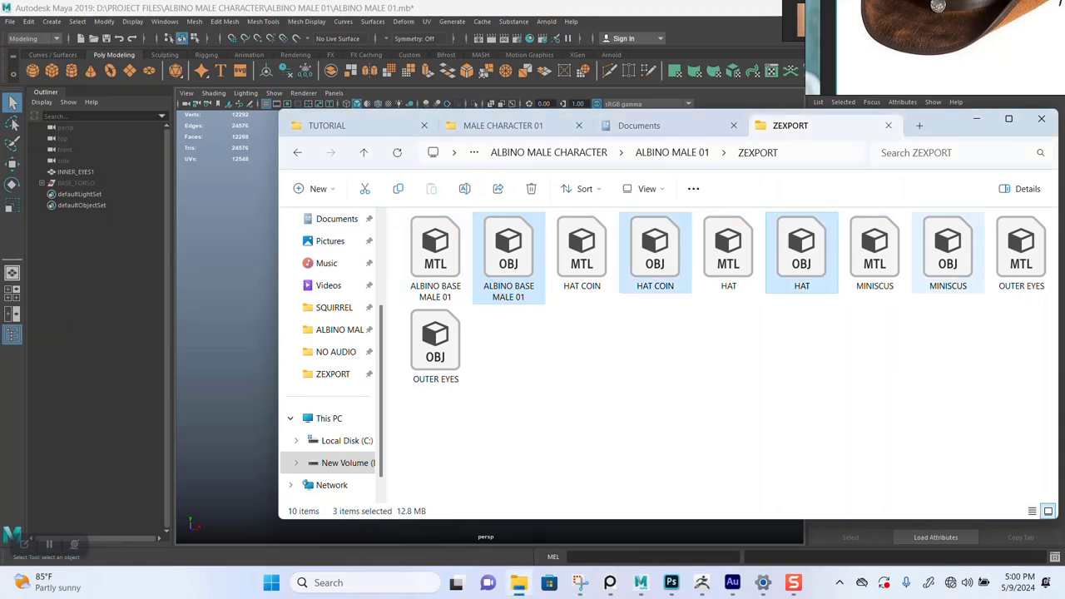
pyautogui.keyDown('ctrl'); pyautogui.click(948, 253); pyautogui.keyUp('ctrl')
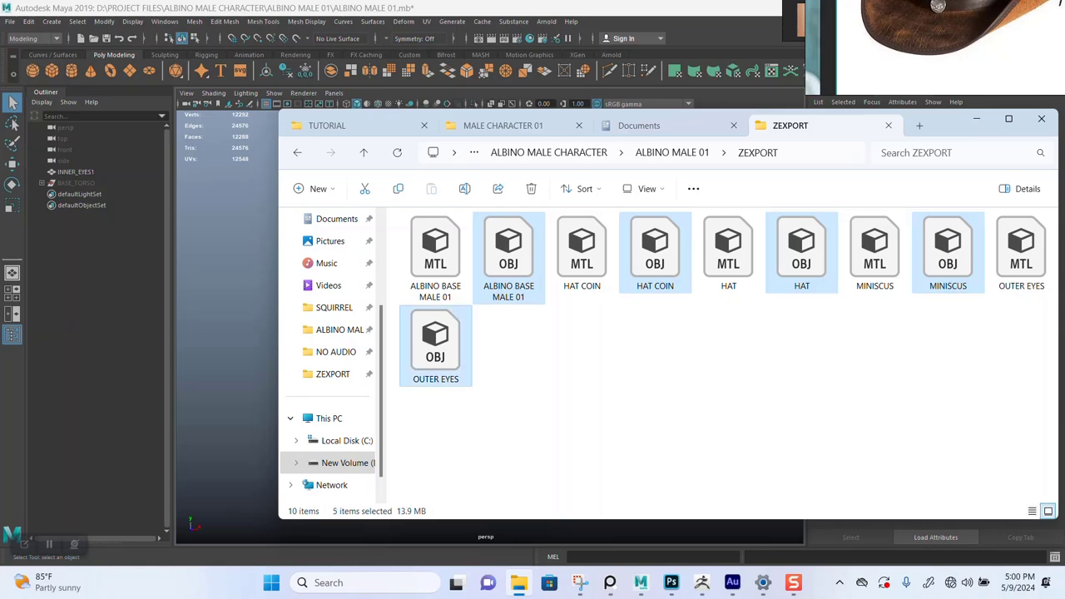
pyautogui.moveTo(435, 342); pyautogui.dragTo(259, 372)
pyautogui.click(249, 374)
# - Place the hat reference beside the imported character and inspect the hat and its coins from the side and back
pyautogui.keyDown('alt'); pyautogui.moveTo(466, 333); pyautogui.dragTo(537, 330); pyautogui.keyUp('alt')
pyautogui.scroll(-7, 490, 327)
pyautogui.scroll(-4, 458, 326)
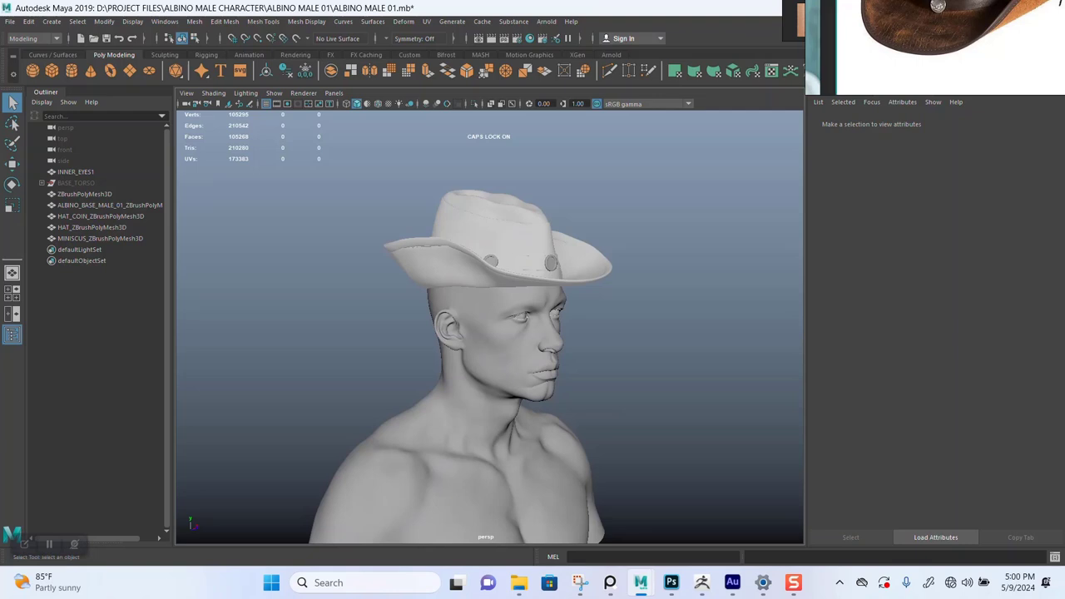
pyautogui.moveTo(924, 58); pyautogui.dragTo(824, 239, button='right')
pyautogui.keyDown('alt'); pyautogui.moveTo(560, 322); pyautogui.dragTo(618, 329); pyautogui.keyUp('alt')
pyautogui.keyDown('alt'); pyautogui.moveTo(549, 328); pyautogui.dragTo(620, 360); pyautogui.keyUp('alt')
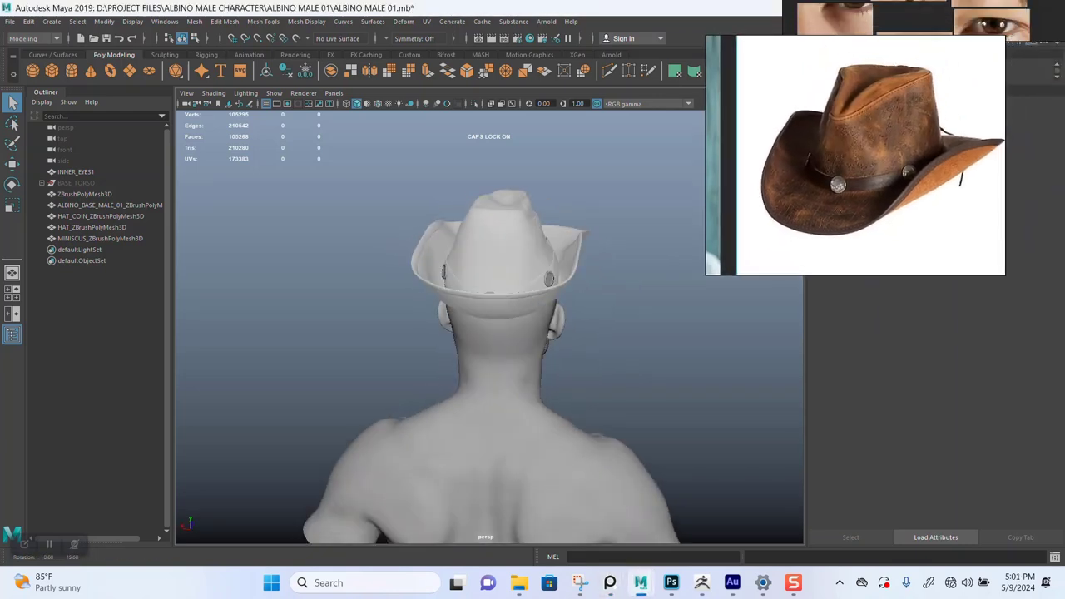
pyautogui.keyDown('alt'); pyautogui.moveTo(549, 320); pyautogui.dragTo(543, 337); pyautogui.keyUp('alt')
pyautogui.keyDown('alt'); pyautogui.moveTo(543, 337); pyautogui.dragTo(611, 337, button='right'); pyautogui.keyUp('alt')
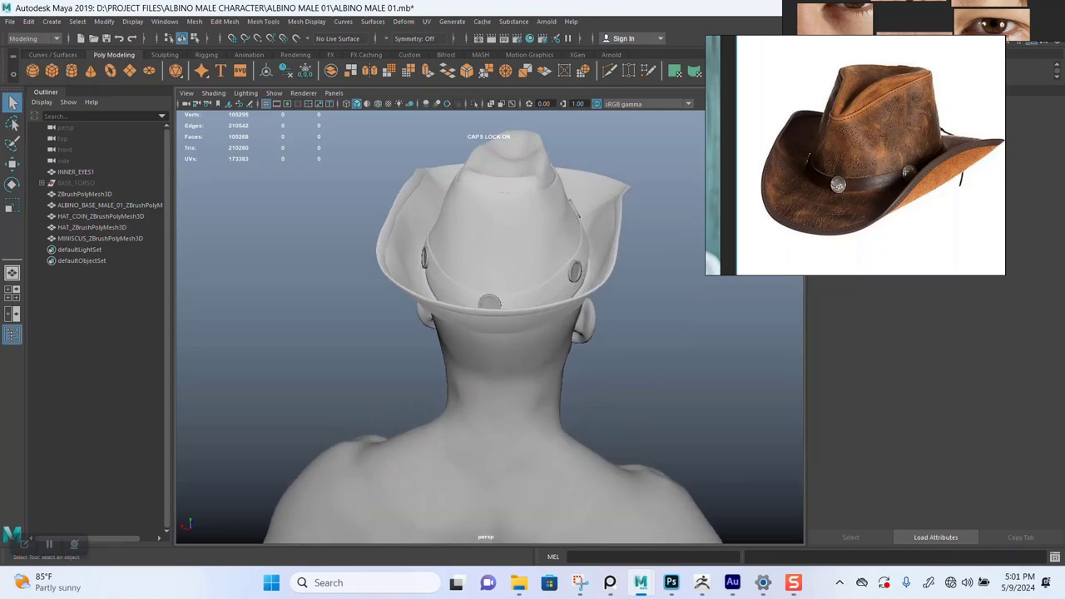
# - Inspect the imported face, eyes and hat front from three-quarter and front angles
pyautogui.keyDown('alt'); pyautogui.moveTo(611, 337); pyautogui.dragTo(279, 333); pyautogui.keyUp('alt')
pyautogui.moveTo(278, 333)
pyautogui.keyDown('alt'); pyautogui.mouseDown(button='right')
pyautogui.moveTo(233, 333)
pyautogui.moveTo(279, 333)
pyautogui.mouseUp(button='right'); pyautogui.keyUp('alt')
pyautogui.keyDown('alt'); pyautogui.moveTo(279, 333); pyautogui.dragTo(389, 323); pyautogui.keyUp('alt')
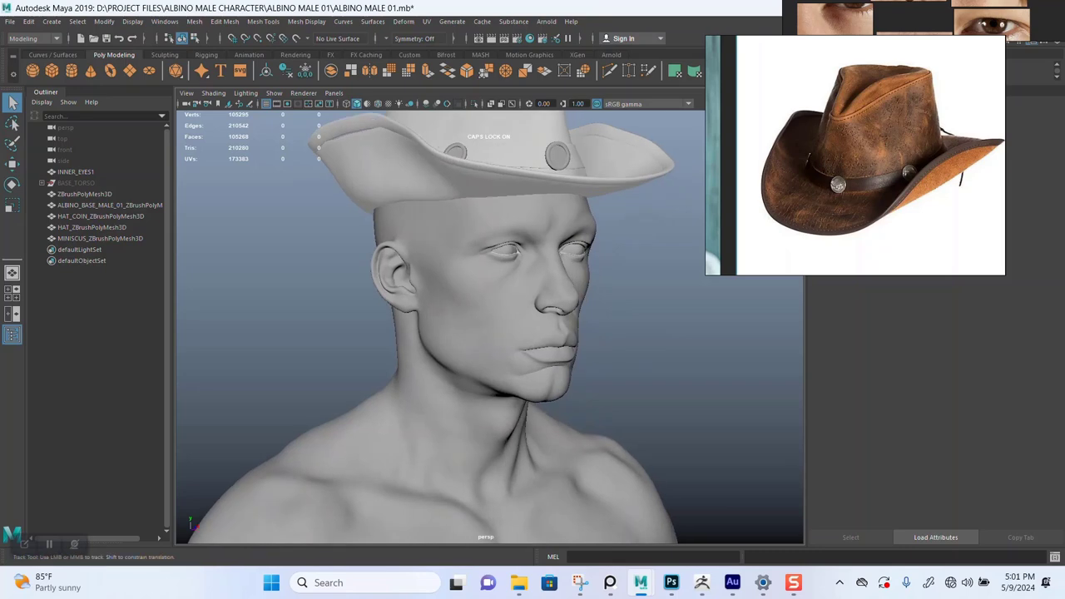
pyautogui.keyDown('alt'); pyautogui.moveTo(389, 323); pyautogui.dragTo(343, 333, button='middle'); pyautogui.keyUp('alt')
pyautogui.keyDown('alt'); pyautogui.moveTo(343, 333); pyautogui.dragTo(279, 337, button='right'); pyautogui.keyUp('alt')
pyautogui.keyDown('alt'); pyautogui.moveTo(279, 337); pyautogui.dragTo(254, 340); pyautogui.keyUp('alt')
pyautogui.keyDown('alt'); pyautogui.moveTo(254, 340); pyautogui.dragTo(308, 334, button='middle'); pyautogui.keyUp('alt')
pyautogui.keyDown('alt'); pyautogui.moveTo(308, 334); pyautogui.dragTo(328, 335, button='right'); pyautogui.keyUp('alt')
pyautogui.moveTo(328, 334)
pyautogui.keyDown('alt'); pyautogui.mouseDown()
pyautogui.moveTo(308, 331)
pyautogui.moveTo(304, 258)
pyautogui.moveTo(340, 351)
pyautogui.moveTo(335, 326)
pyautogui.mouseUp(); pyautogui.keyUp('alt')
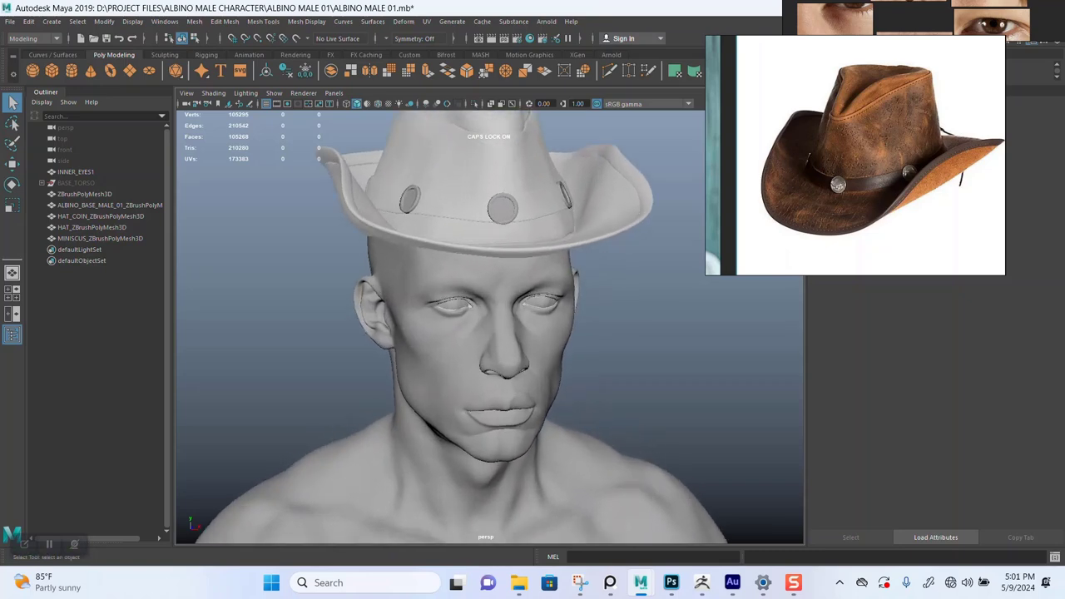
# - Move the hat reference board away from the viewport and select the imported ALBINO_BASE_MALE_01 mesh
pyautogui.moveTo(849, 191); pyautogui.dragTo(1005, 75, button='right')
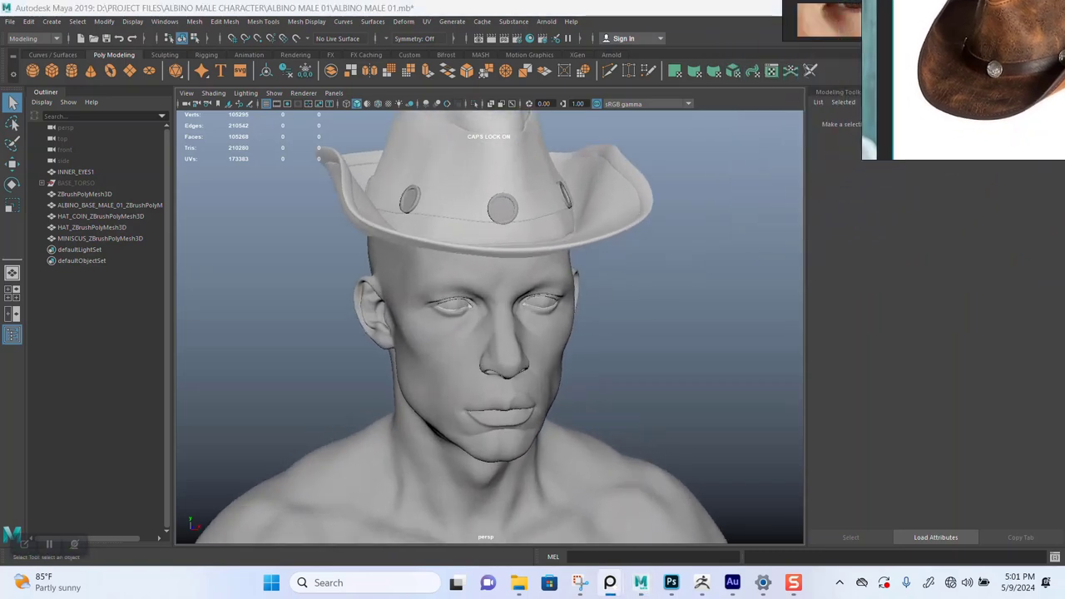
pyautogui.keyDown('alt'); pyautogui.moveTo(474, 210); pyautogui.dragTo(518, 210, button='right'); pyautogui.keyUp('alt')
pyautogui.keyDown('alt'); pyautogui.moveTo(518, 210); pyautogui.dragTo(464, 184); pyautogui.keyUp('alt')
pyautogui.click(466, 194)
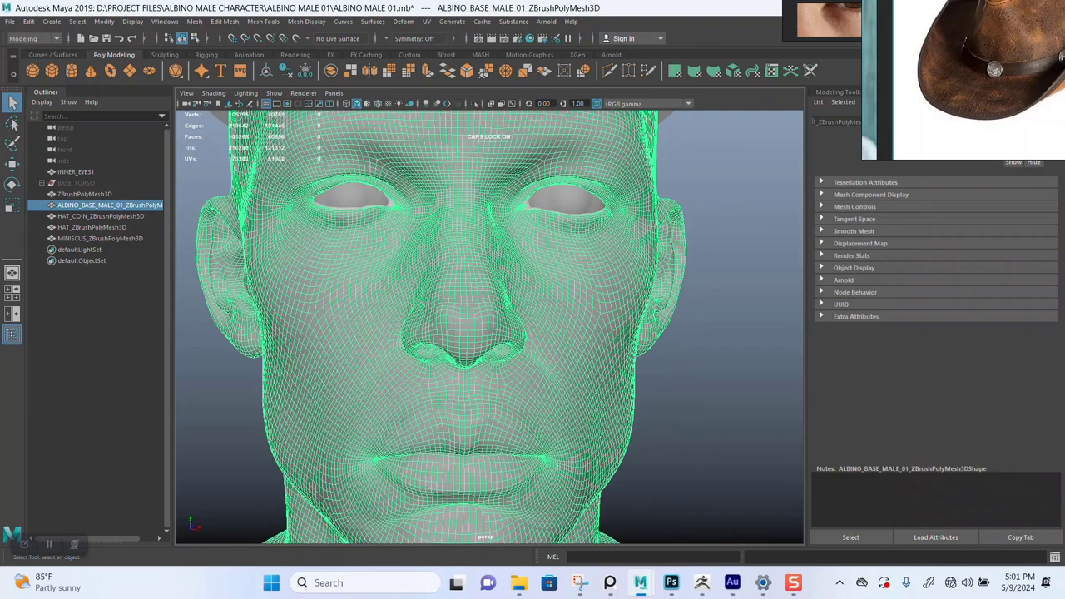
# - Move both reference boards clear of the workspace selector, switch to the UV Editing workspace and expand the UV Editor
pyautogui.moveTo(961, 83); pyautogui.dragTo(138, 10, button='right')
pyautogui.moveTo(924, 17); pyautogui.dragTo(466, 36, button='right')
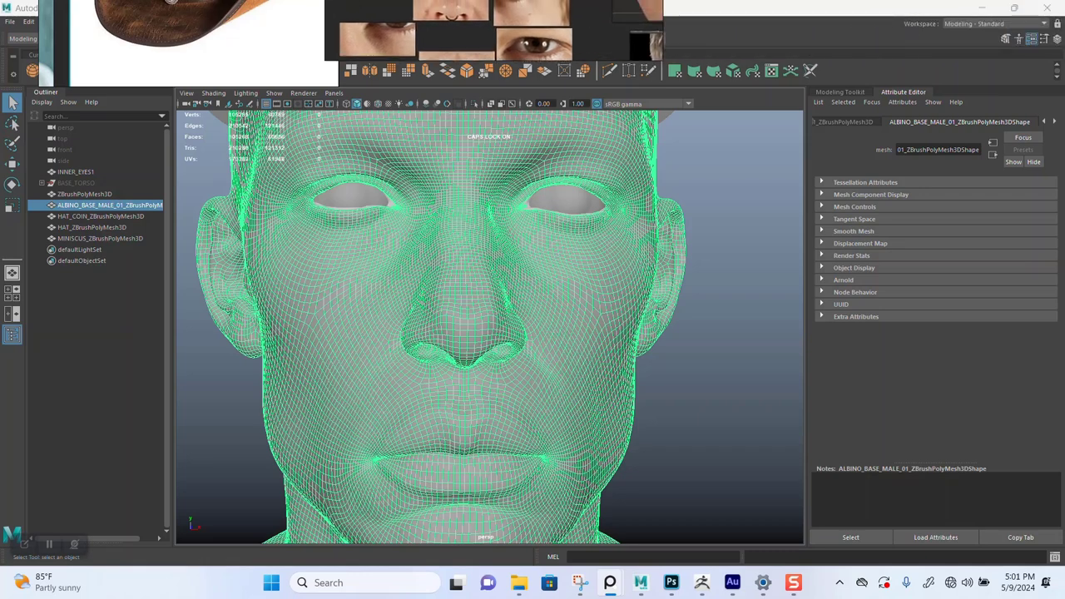
pyautogui.click(995, 23)
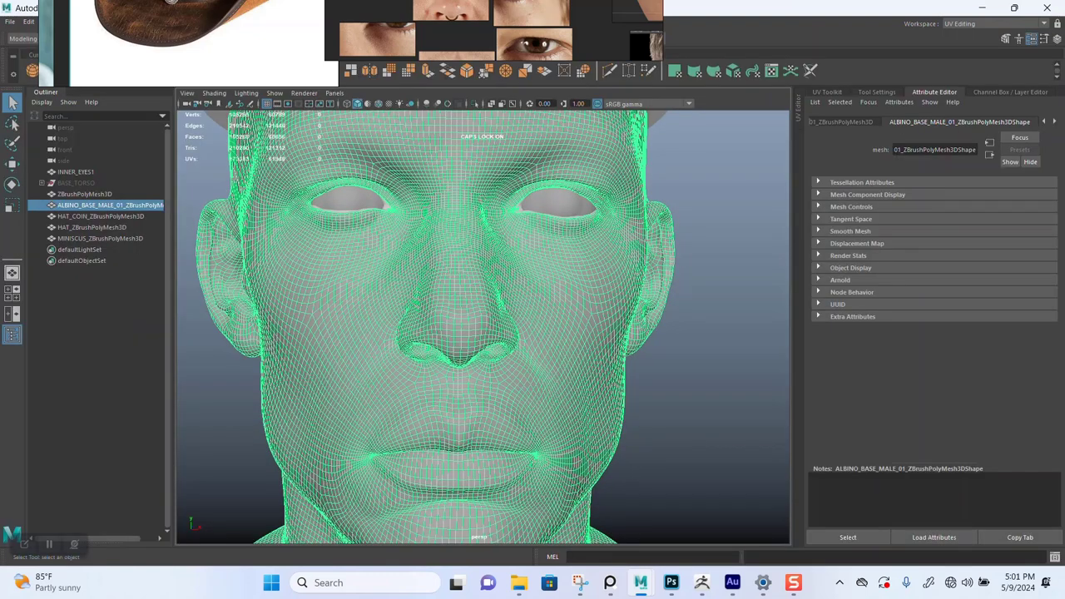
pyautogui.click(798, 109)
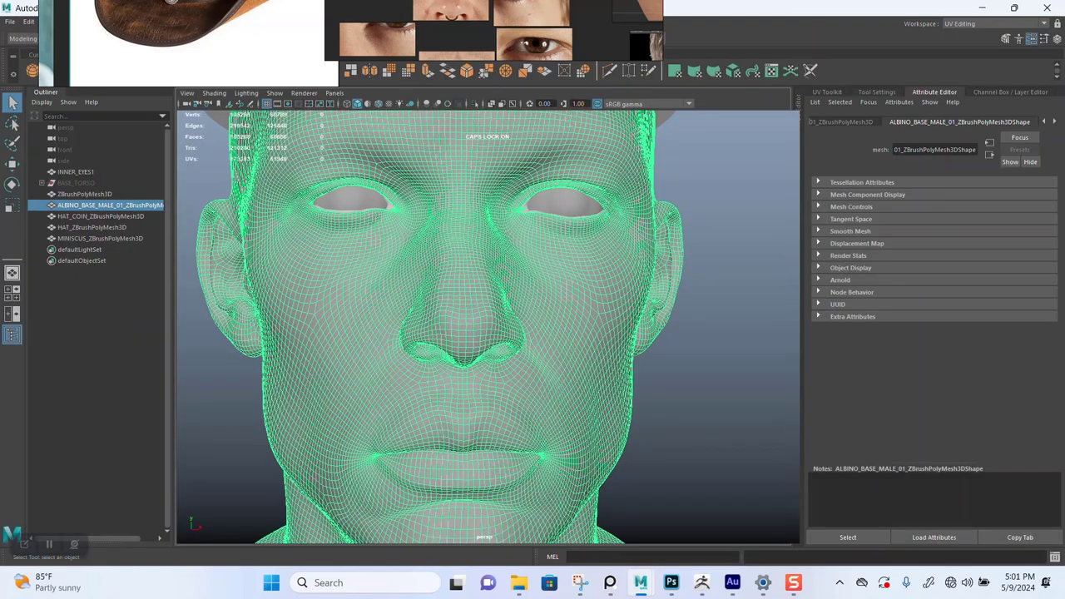
# - Select the head's UV shell on the base male mesh and examine the shell layout in the UV Editor
pyautogui.moveTo(664, 310); pyautogui.dragTo(618, 295, button='right')
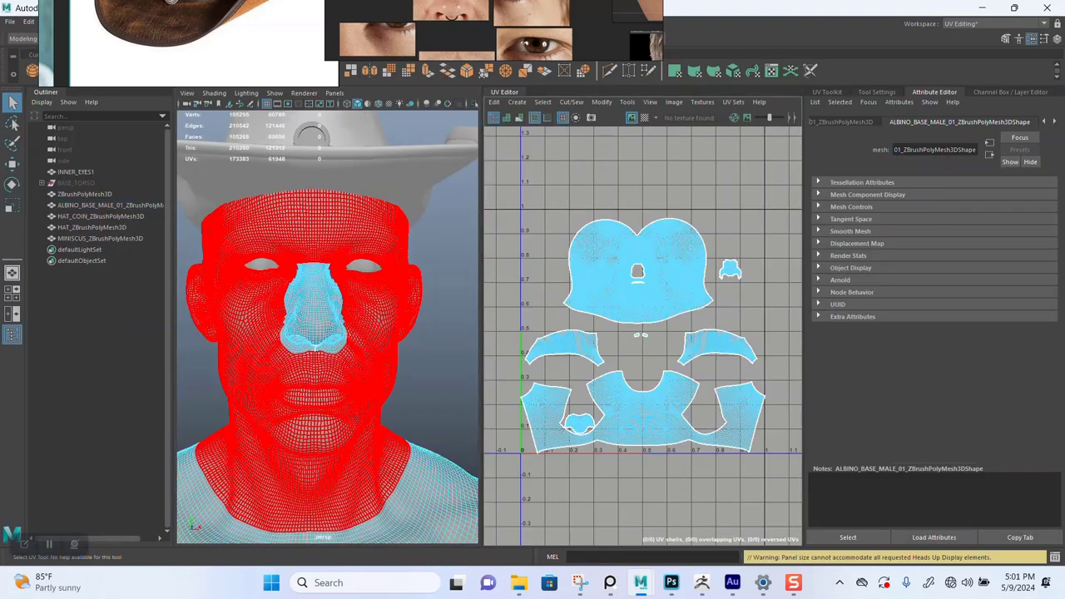
pyautogui.scroll(5, 587, 231)
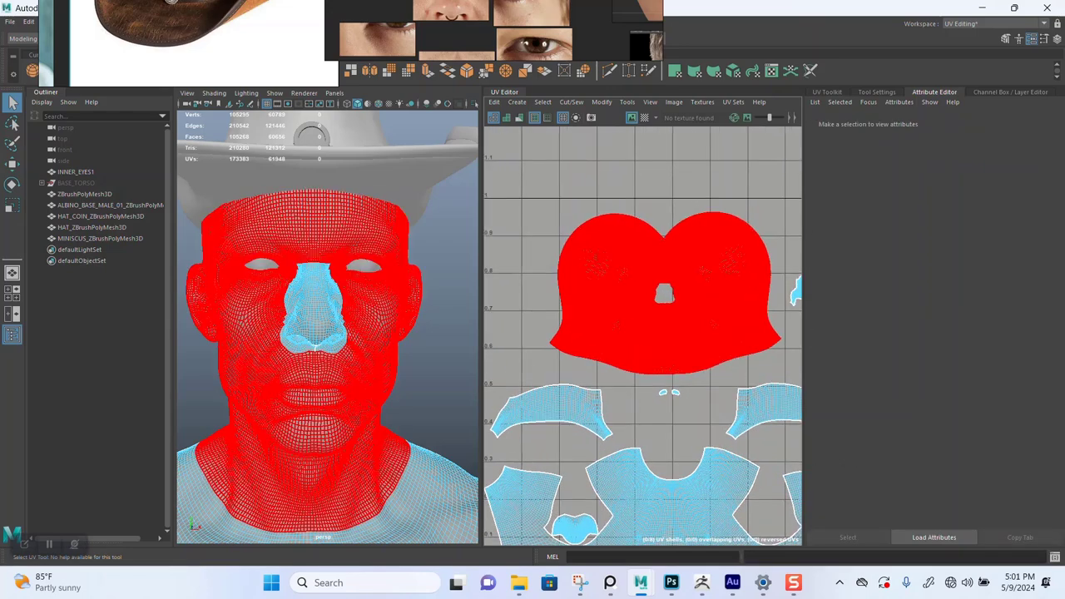
pyautogui.keyDown('alt'); pyautogui.moveTo(618, 294); pyautogui.dragTo(561, 247, button='middle'); pyautogui.keyUp('alt')
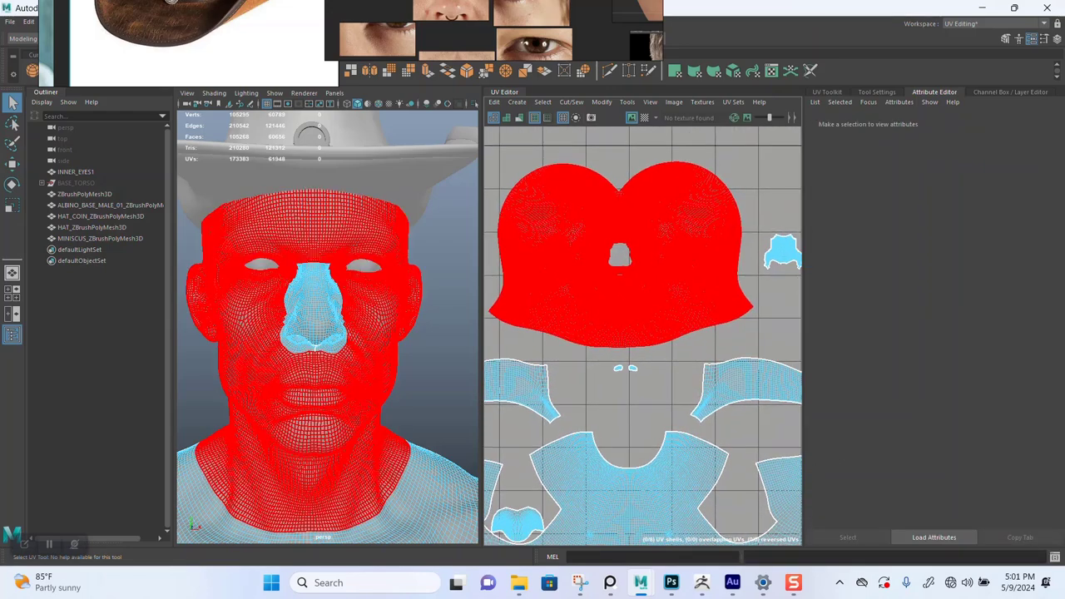
pyautogui.scroll(5, 631, 303)
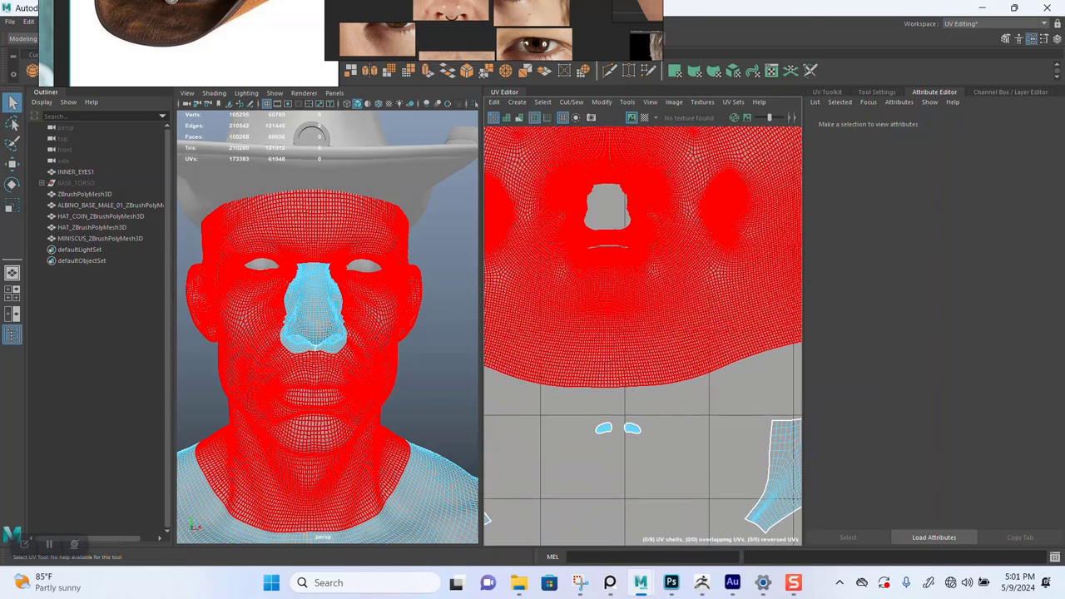
pyautogui.scroll(-6, 629, 287)
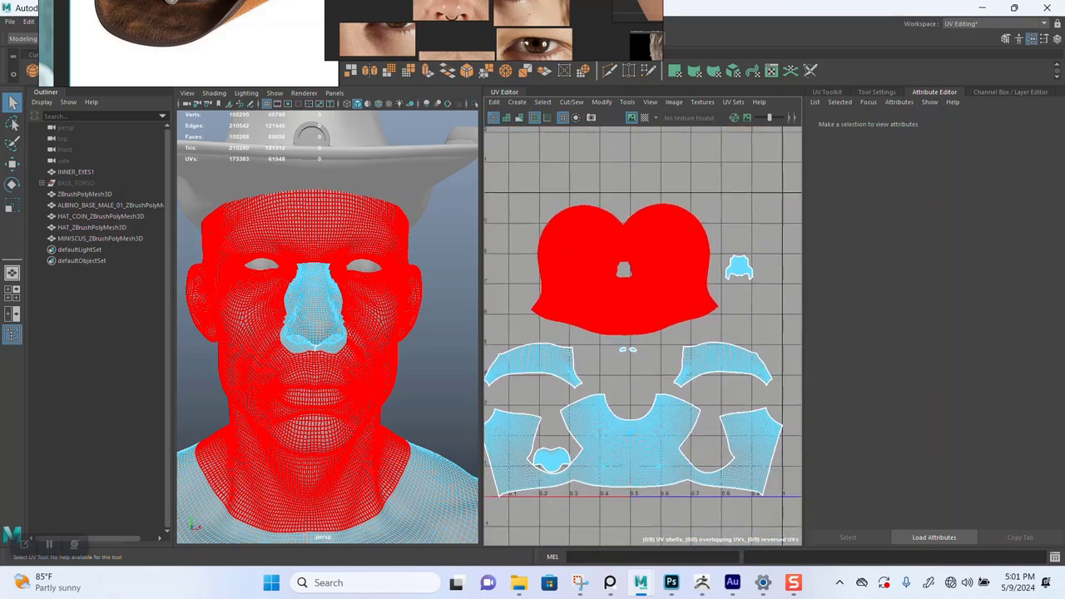
pyautogui.scroll(-3, 618, 326)
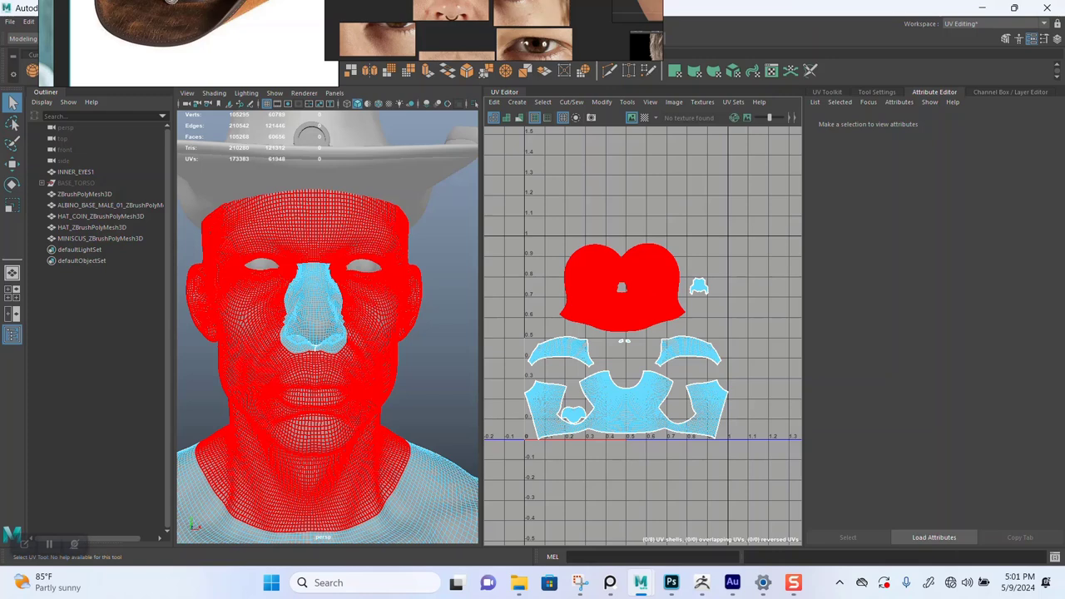
# - Inspect a temporary checker map on the base male's face, neck and chest from both sides, and turn it off again
pyautogui.scroll(4, 685, 288)
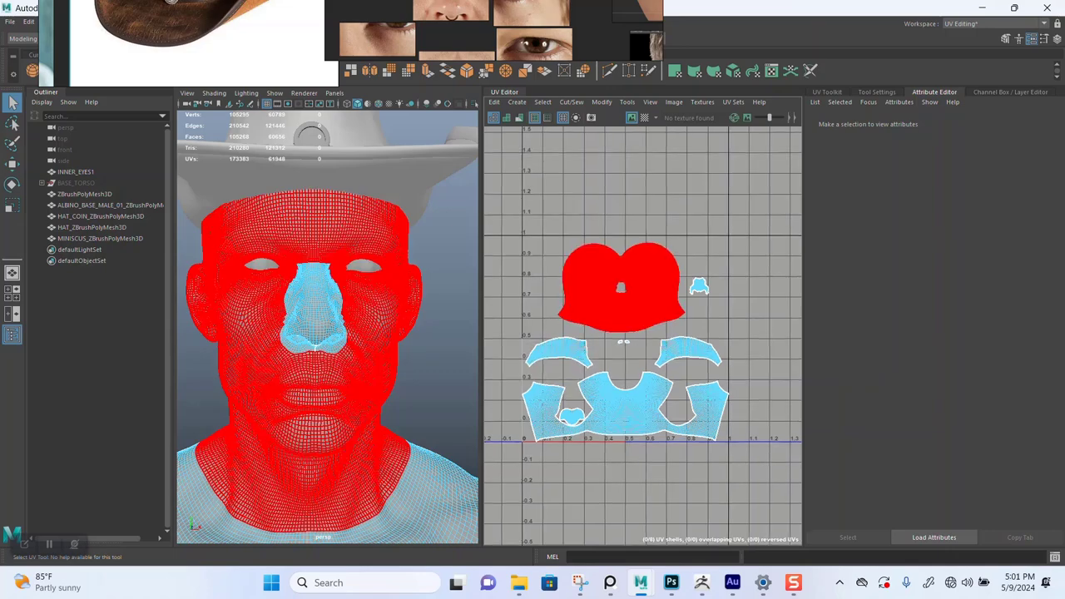
pyautogui.keyDown('alt'); pyautogui.moveTo(682, 375); pyautogui.dragTo(754, 351, button='middle'); pyautogui.keyUp('alt')
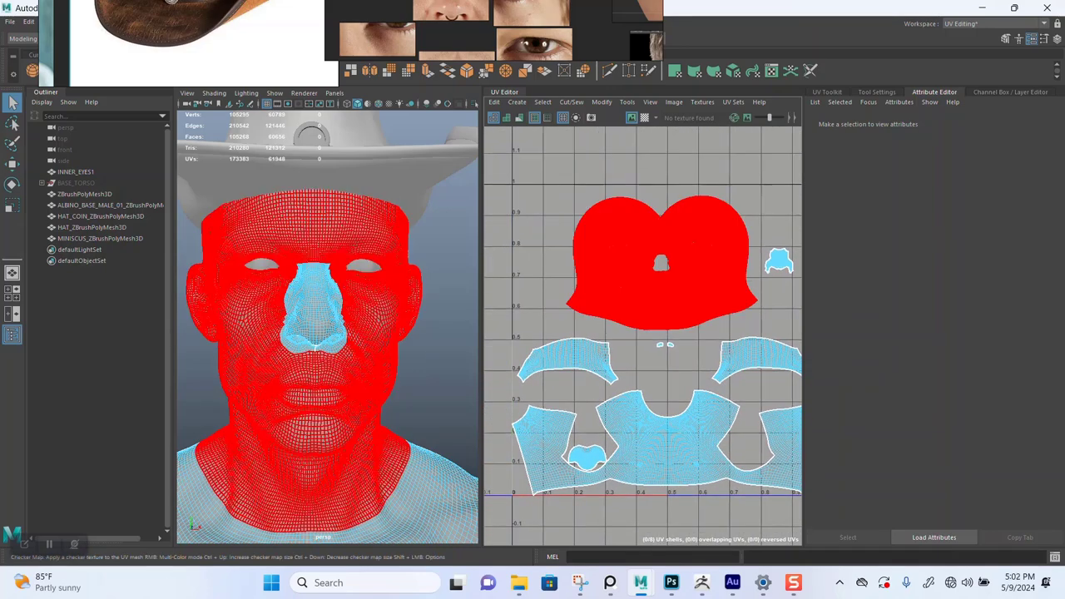
pyautogui.click(645, 118)
pyautogui.keyDown('alt'); pyautogui.moveTo(304, 366); pyautogui.dragTo(353, 385); pyautogui.keyUp('alt')
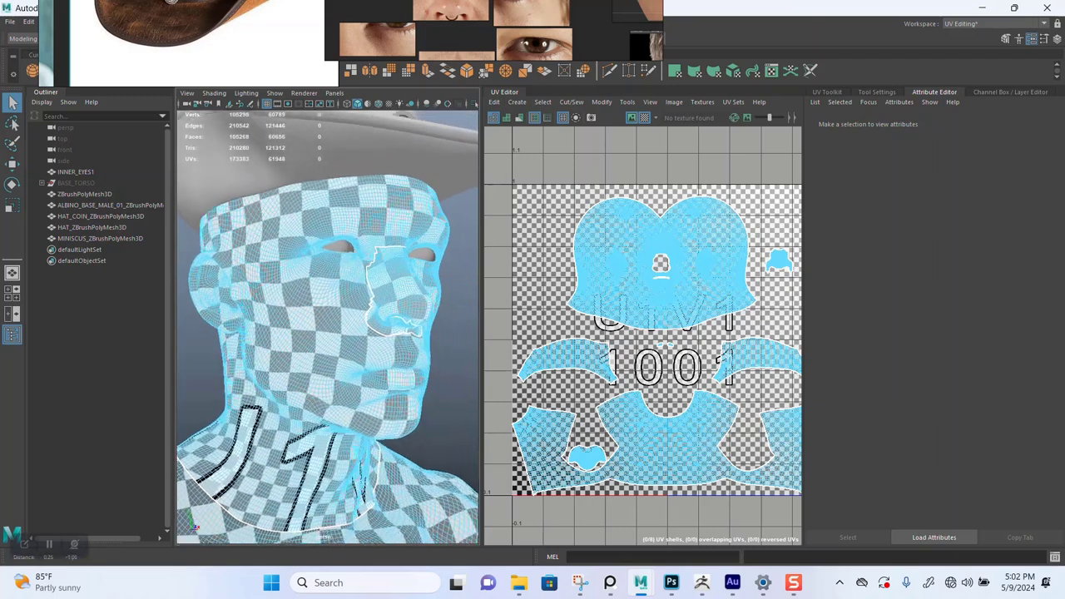
pyautogui.keyDown('alt'); pyautogui.moveTo(333, 399); pyautogui.dragTo(362, 249, button='middle'); pyautogui.keyUp('alt')
pyautogui.keyDown('alt'); pyautogui.moveTo(362, 274); pyautogui.dragTo(283, 278, button='right'); pyautogui.keyUp('alt')
pyautogui.keyDown('alt'); pyautogui.moveTo(325, 333); pyautogui.dragTo(346, 333); pyautogui.keyUp('alt')
pyautogui.keyDown('alt'); pyautogui.moveTo(291, 333); pyautogui.dragTo(374, 333, button='right'); pyautogui.keyUp('alt')
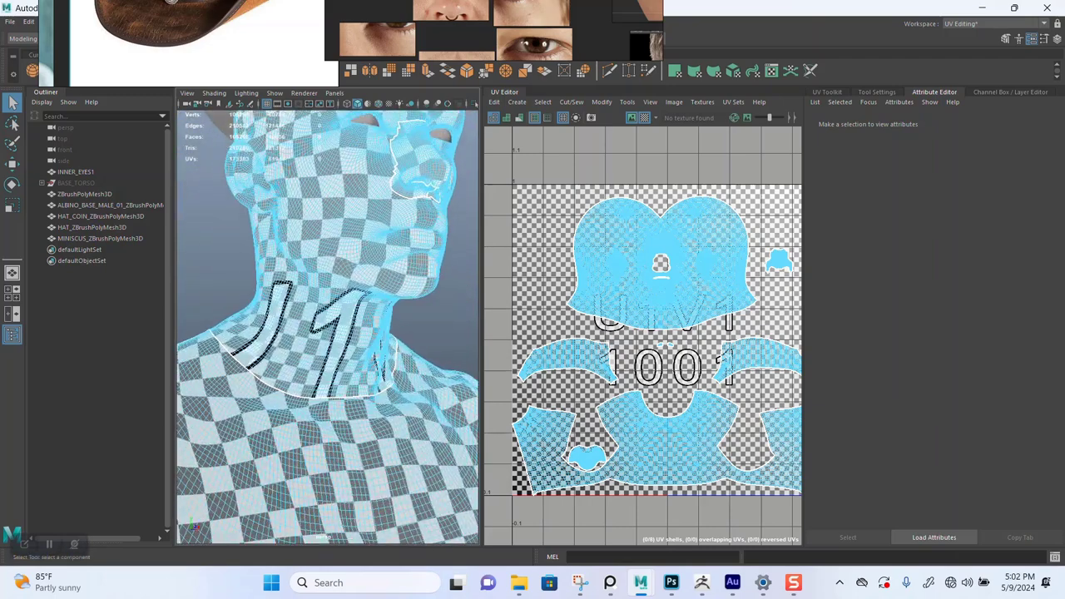
pyautogui.keyDown('alt'); pyautogui.moveTo(366, 333); pyautogui.dragTo(267, 323); pyautogui.keyUp('alt')
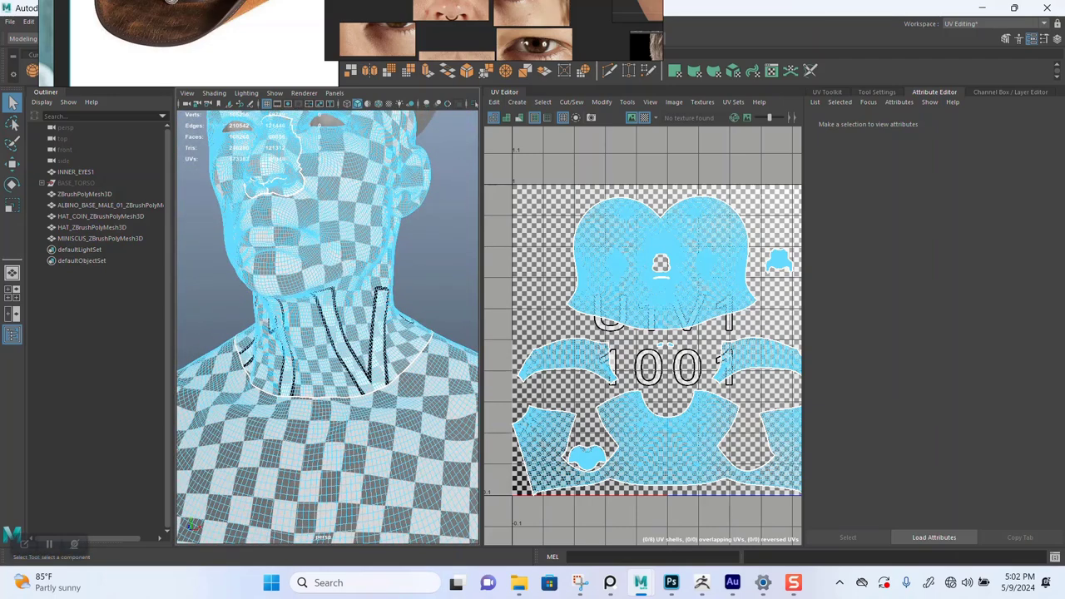
pyautogui.click(644, 119)
# - Examine the small nose UV shell up close and compare it with the full shell layout
pyautogui.scroll(-2, 589, 305)
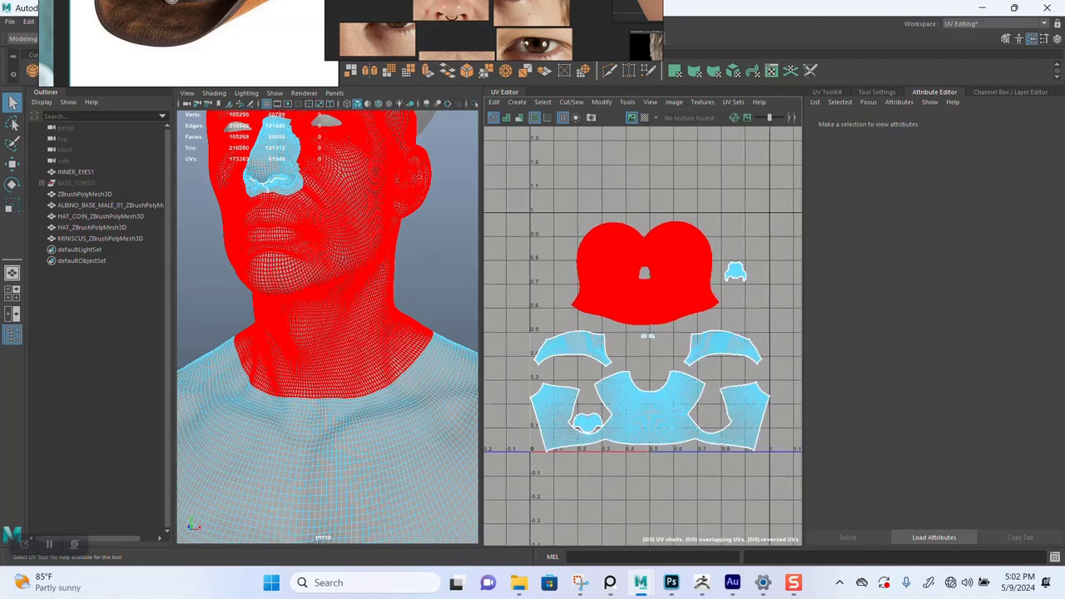
pyautogui.scroll(-3, 327, 327)
pyautogui.scroll(8, 773, 253)
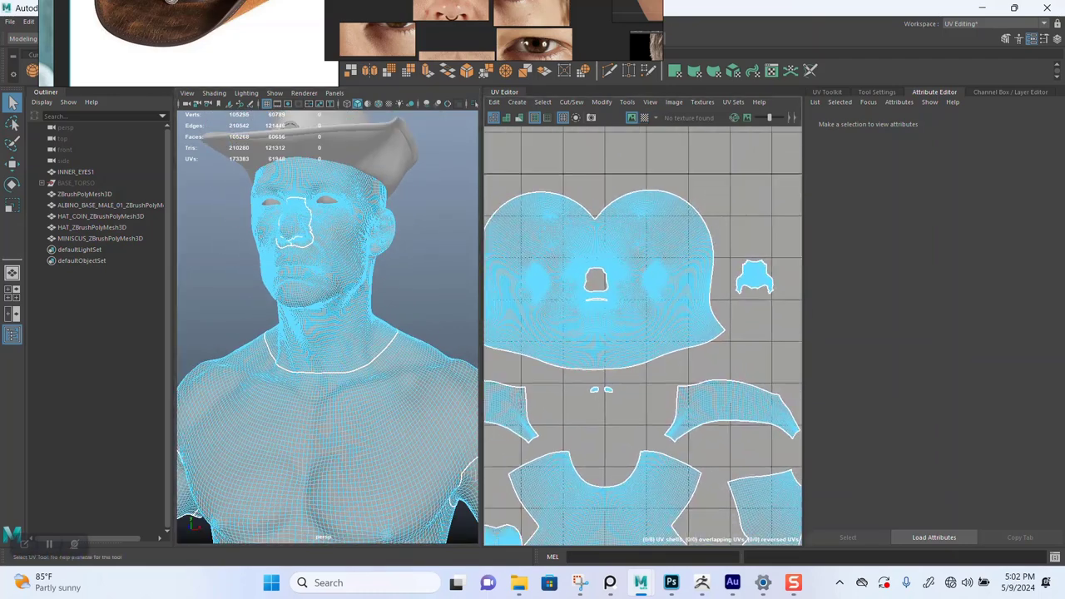
pyautogui.scroll(8, 656, 283)
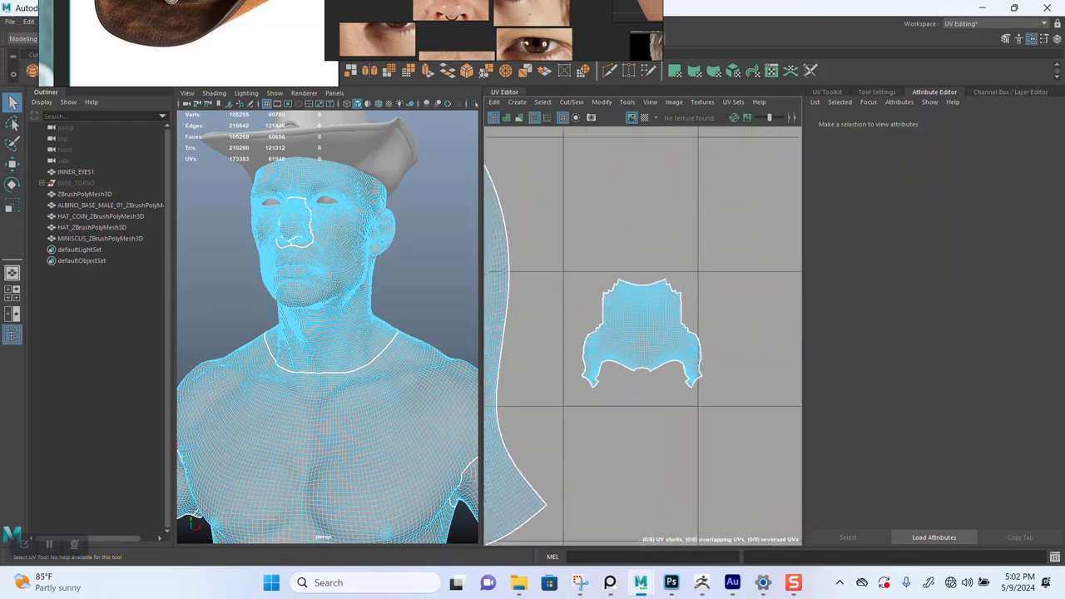
pyautogui.scroll(-9, 636, 366)
pyautogui.scroll(-6, 621, 363)
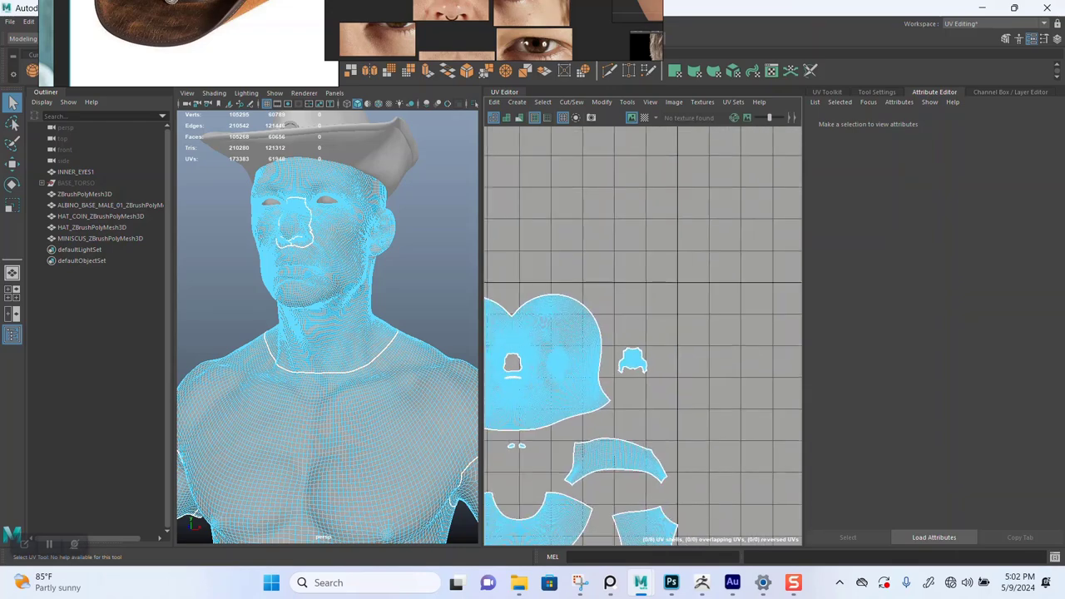
pyautogui.keyDown('alt'); pyautogui.moveTo(620, 362); pyautogui.dragTo(717, 294, button='middle'); pyautogui.keyUp('alt')
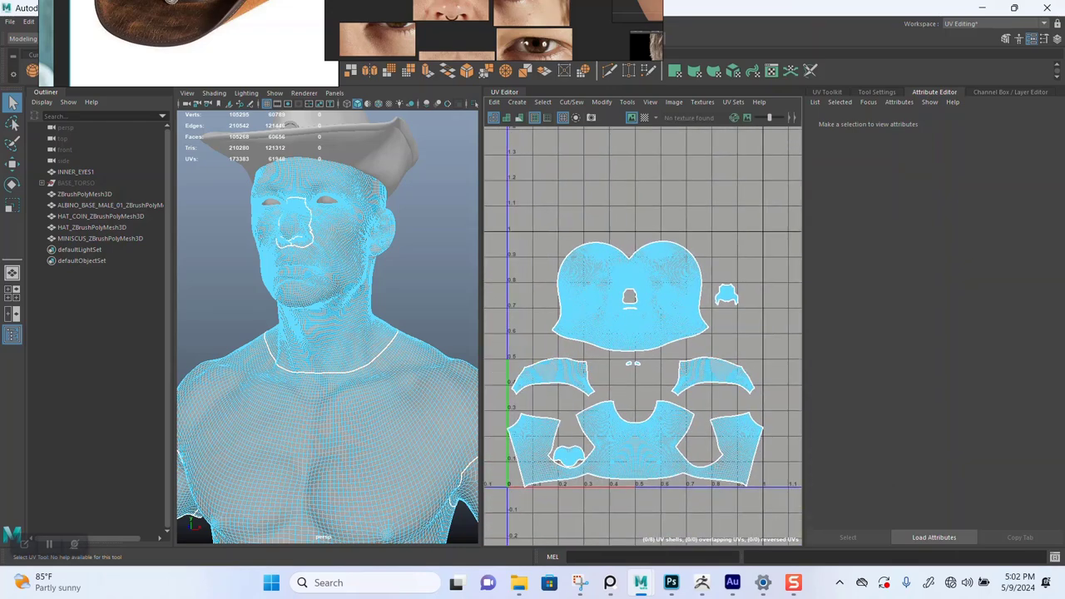
# - Select the head's UV shell and get its texel density at a map size of 512 from the UV Toolkit's transform settings
pyautogui.click(653, 301)
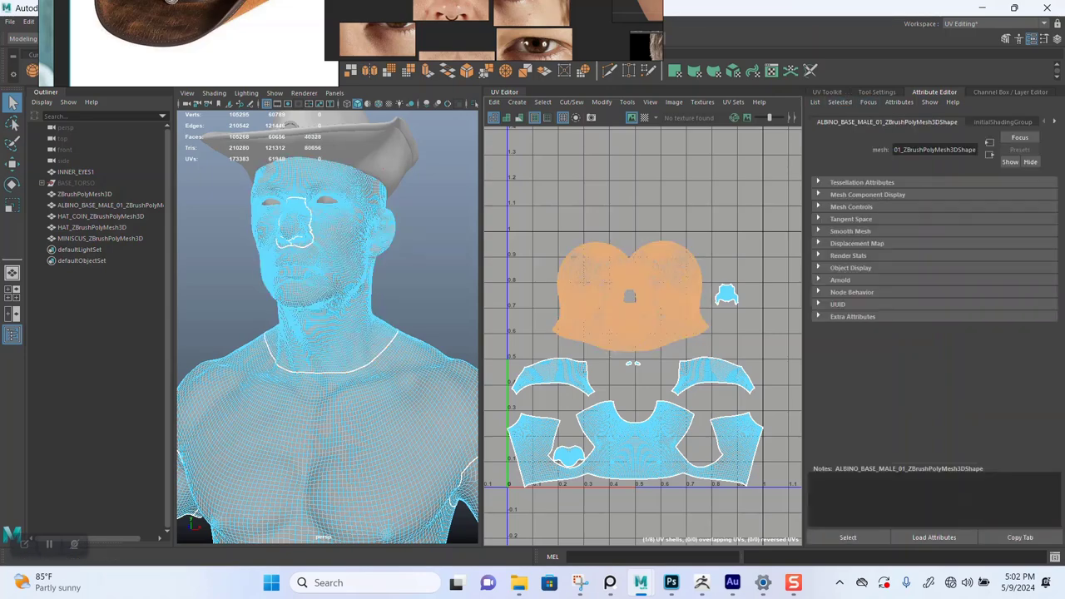
pyautogui.click(828, 92)
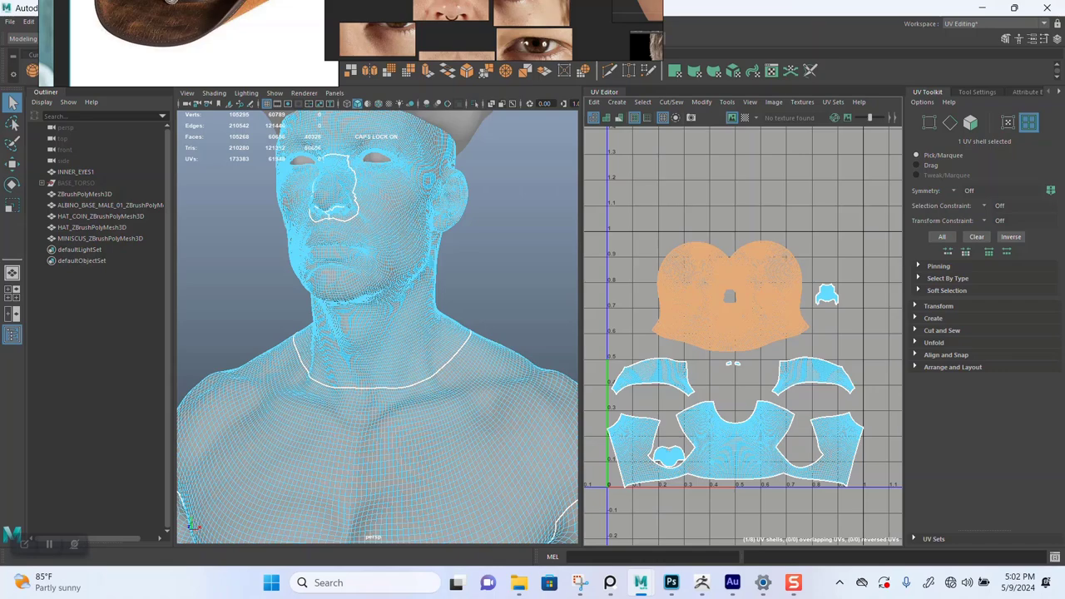
pyautogui.click(939, 306)
pyautogui.scroll(-4, 982, 325)
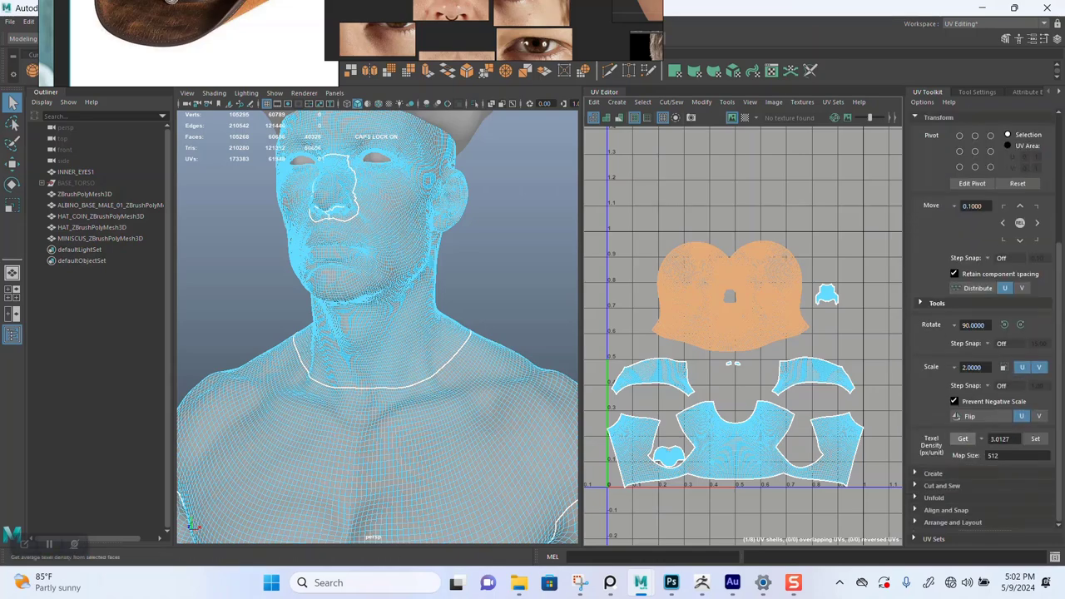
pyautogui.click(962, 438)
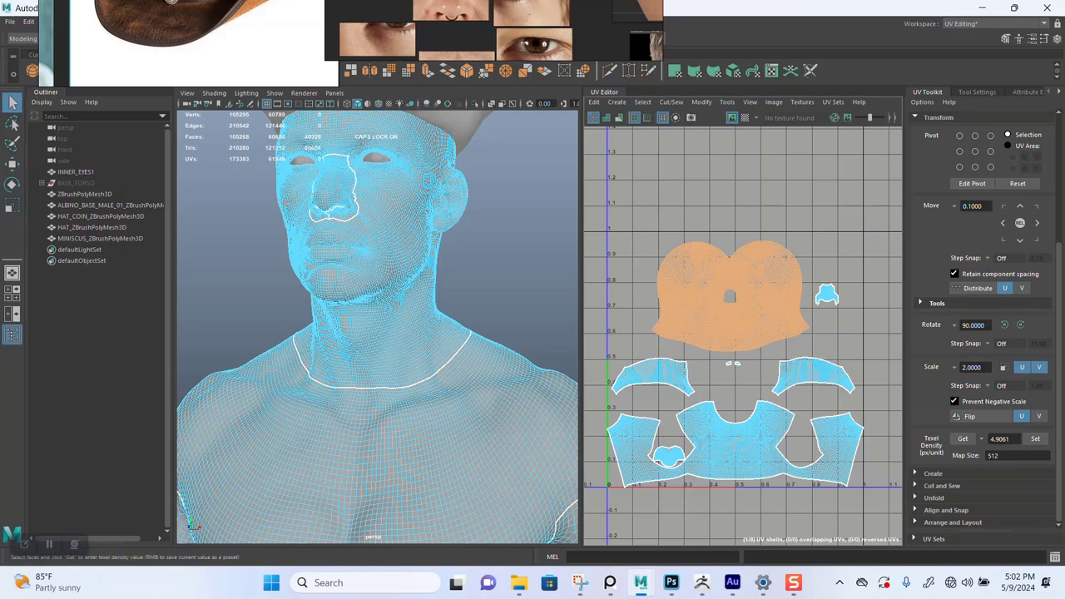
# - Get the texel density of the nose UV shell and of one upper-arm UV shell
pyautogui.click(826, 294)
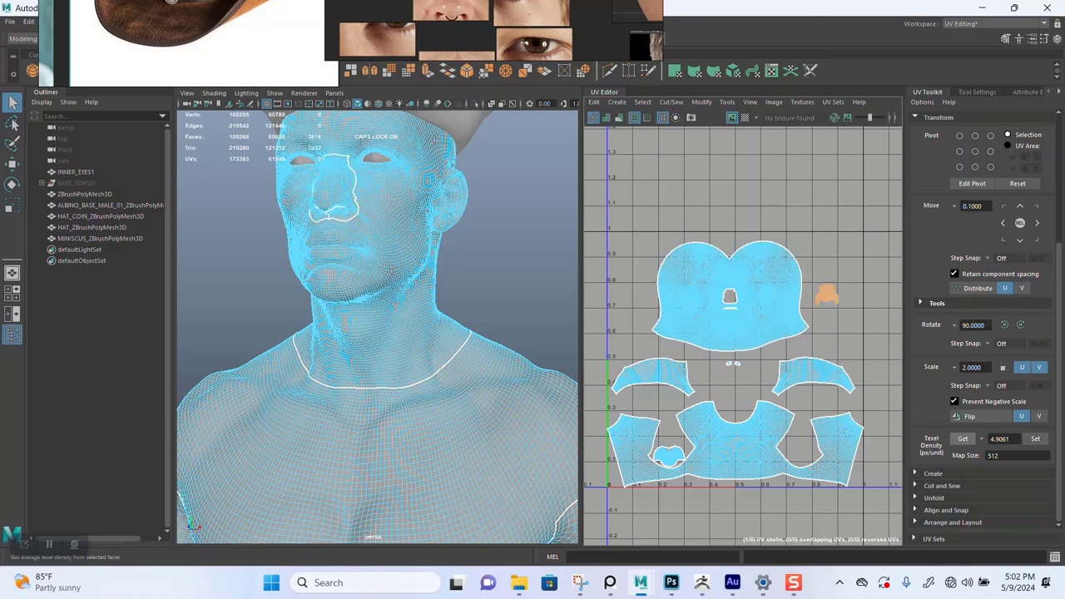
pyautogui.click(963, 438)
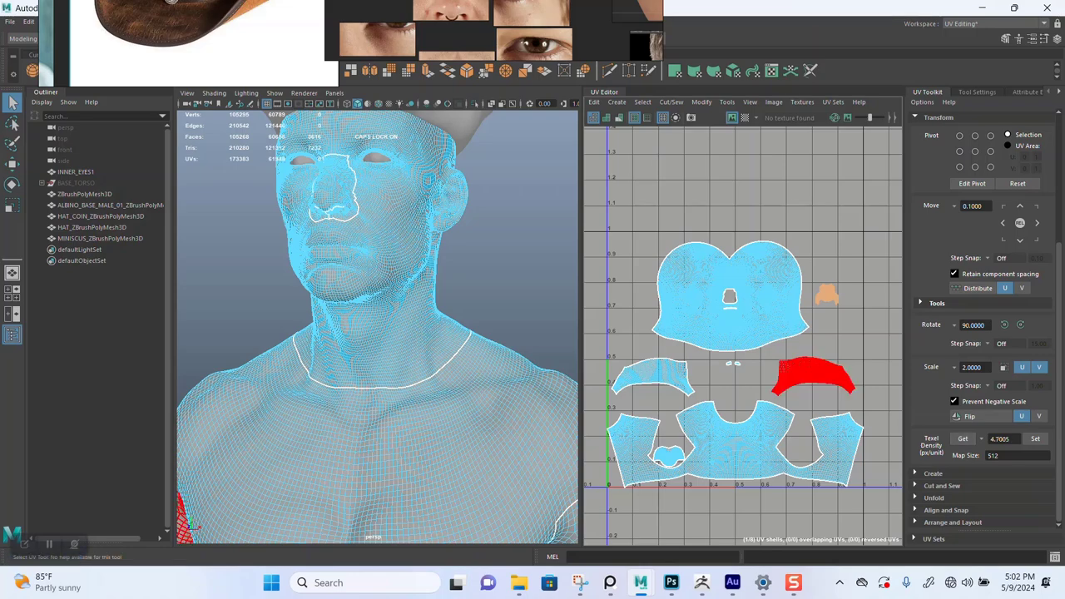
pyautogui.click(814, 372)
pyautogui.click(963, 439)
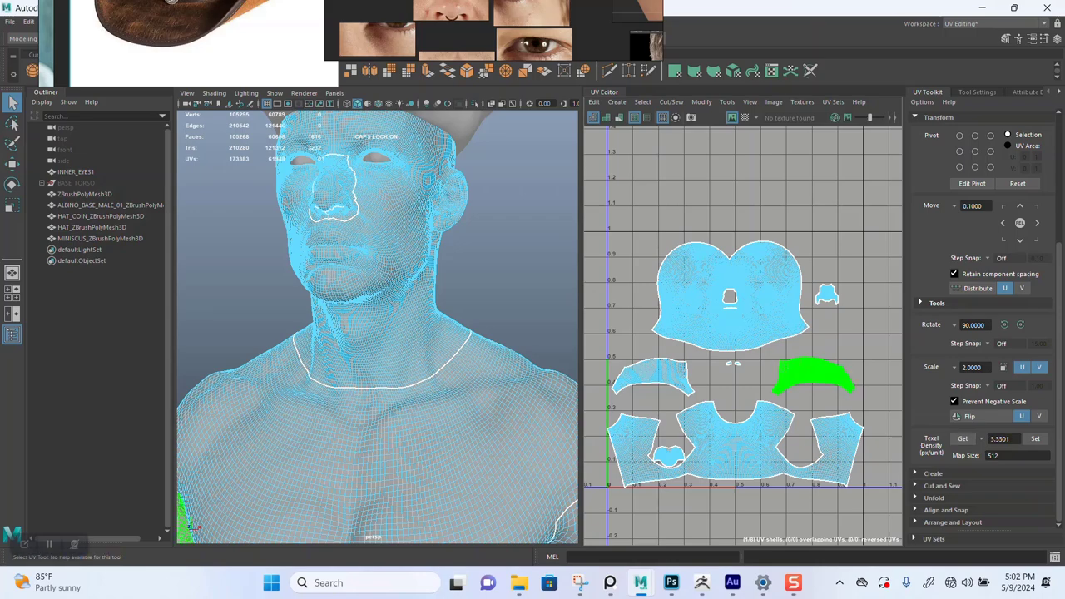
# - Return to object selection, select the base male mesh and review the whole bust alongside its UV layout
pyautogui.scroll(-5, 377, 327)
pyautogui.moveTo(350, 349)
pyautogui.keyDown('alt'); pyautogui.mouseDown()
pyautogui.moveTo(511, 343)
pyautogui.moveTo(360, 334)
pyautogui.mouseUp(); pyautogui.keyUp('alt')
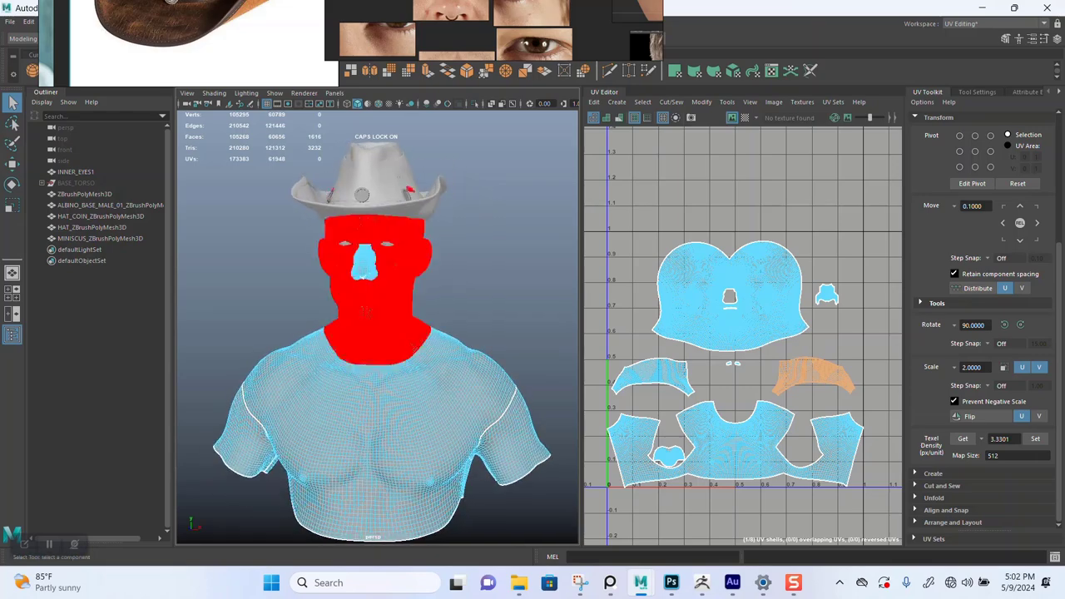
pyautogui.scroll(5, 361, 320)
pyautogui.moveTo(407, 281); pyautogui.dragTo(453, 266, button='right')
pyautogui.click(407, 281)
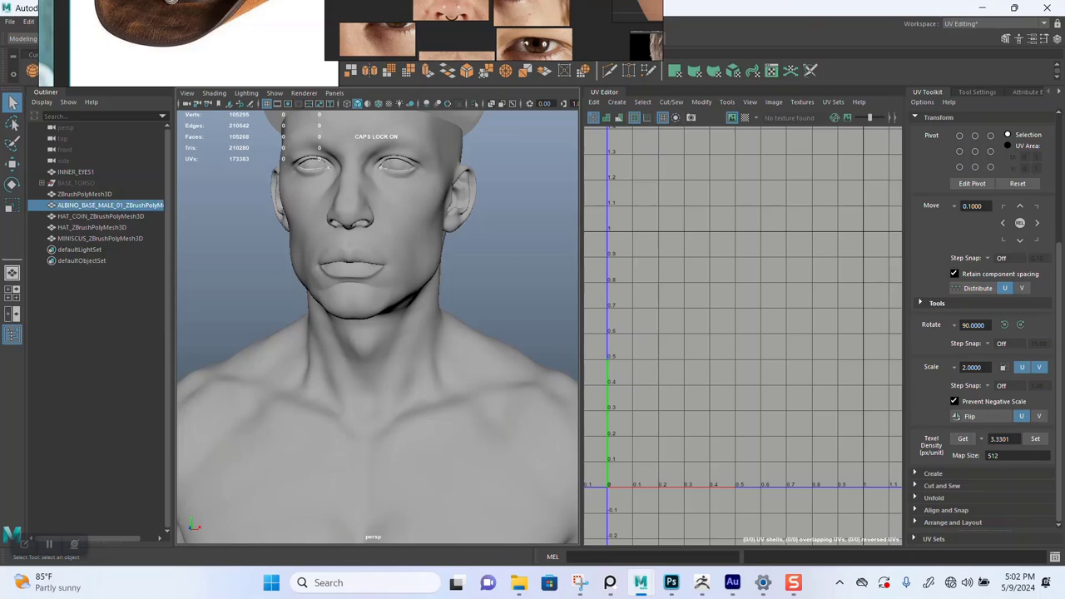
pyautogui.scroll(-5, 407, 280)
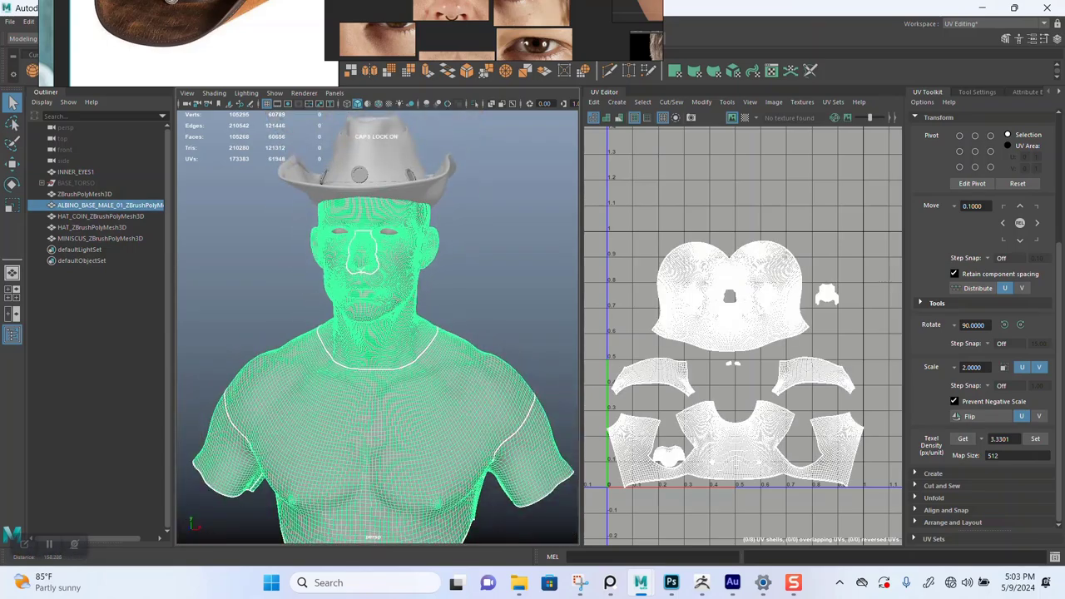
pyautogui.keyDown('alt'); pyautogui.moveTo(407, 281); pyautogui.dragTo(410, 302); pyautogui.keyUp('alt')
pyautogui.scroll(-3, 413, 270)
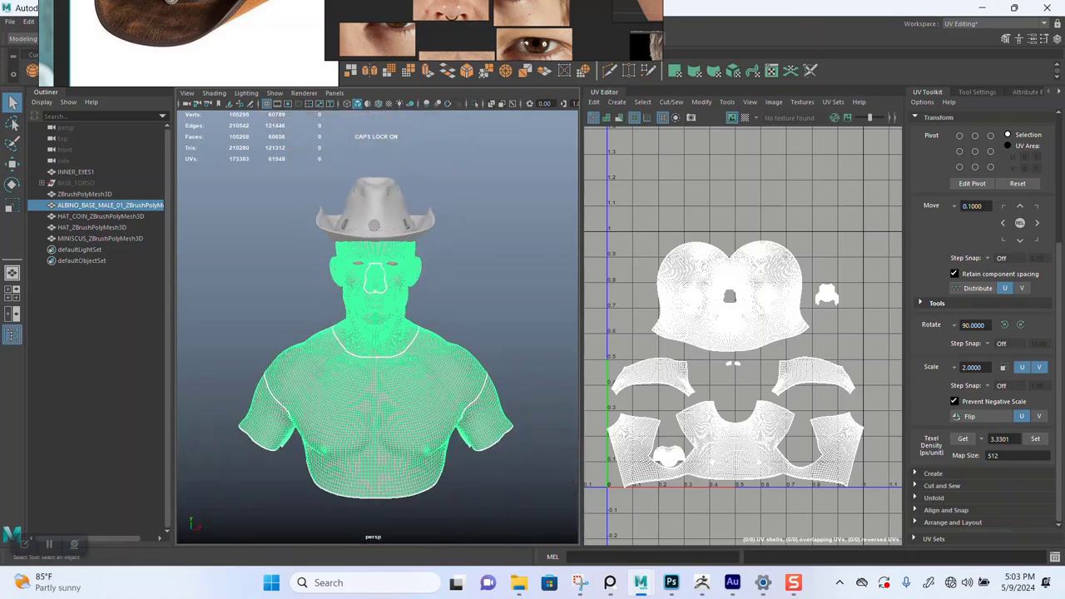
pyautogui.scroll(-1, 735, 291)
pyautogui.keyDown('alt'); pyautogui.moveTo(754, 301); pyautogui.dragTo(783, 282, button='middle'); pyautogui.keyUp('alt')
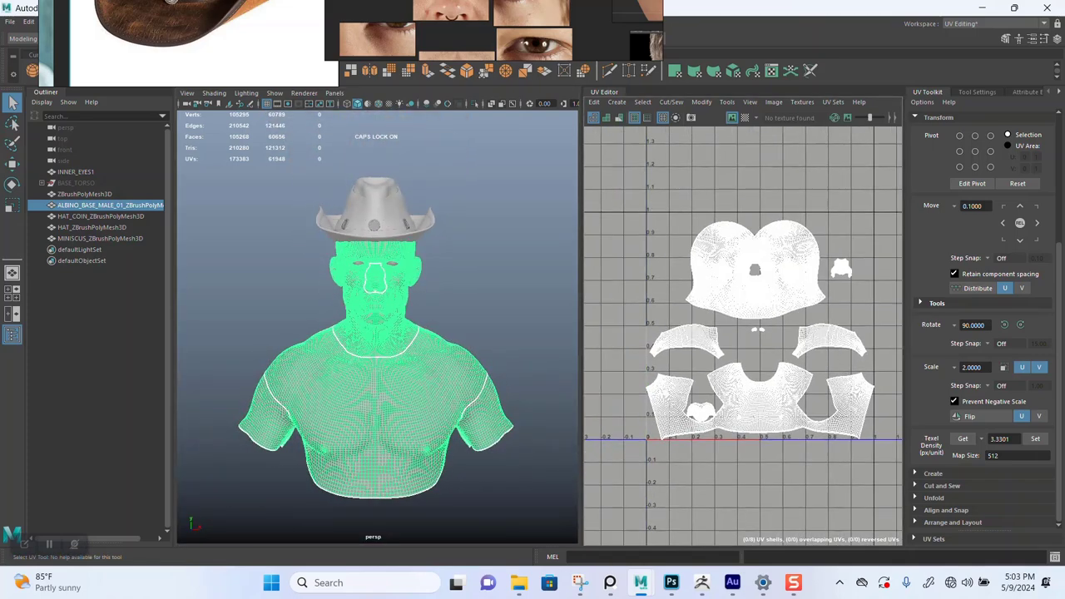
# - Select all of the base male's UV shells to review them, and return to selecting the mesh as an object
pyautogui.moveTo(711, 233); pyautogui.dragTo(664, 223, button='right')
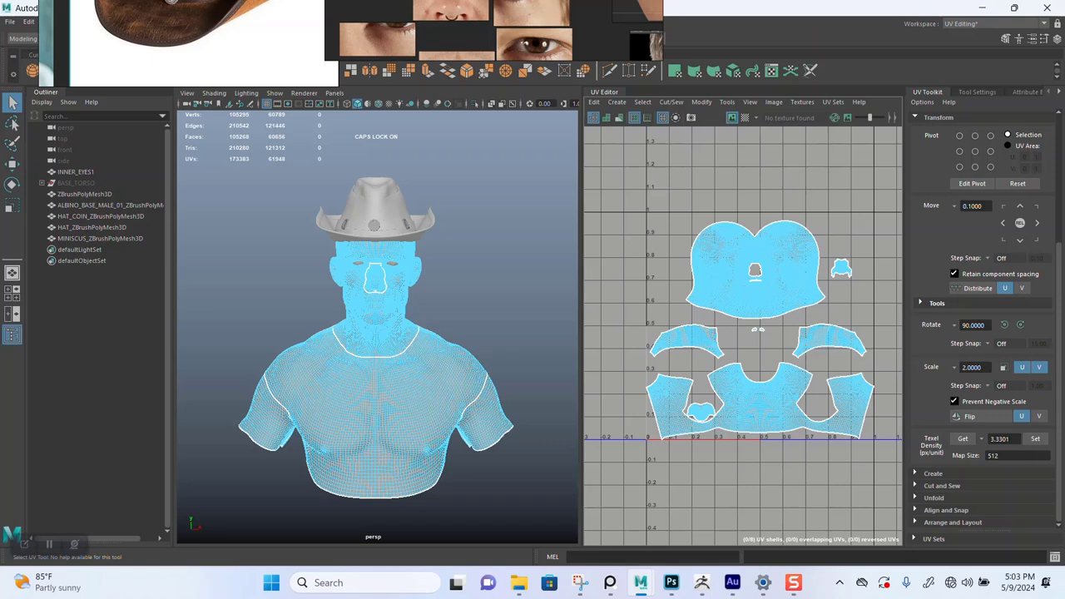
pyautogui.moveTo(663, 205); pyautogui.dragTo(845, 530)
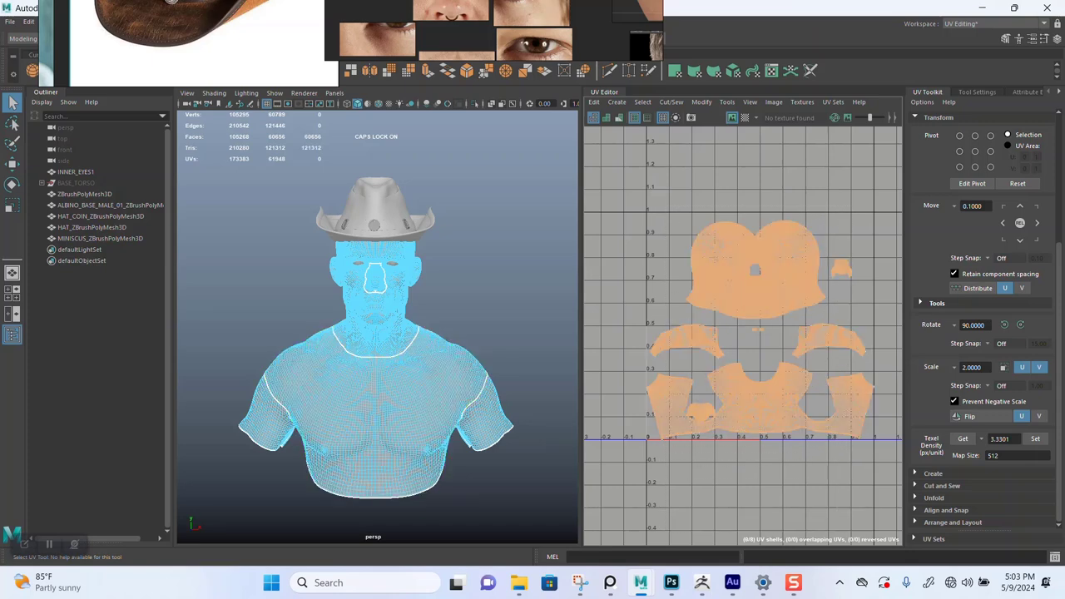
pyautogui.moveTo(358, 282); pyautogui.dragTo(380, 272, button='right')
pyautogui.click(477, 249)
pyautogui.click(408, 358)
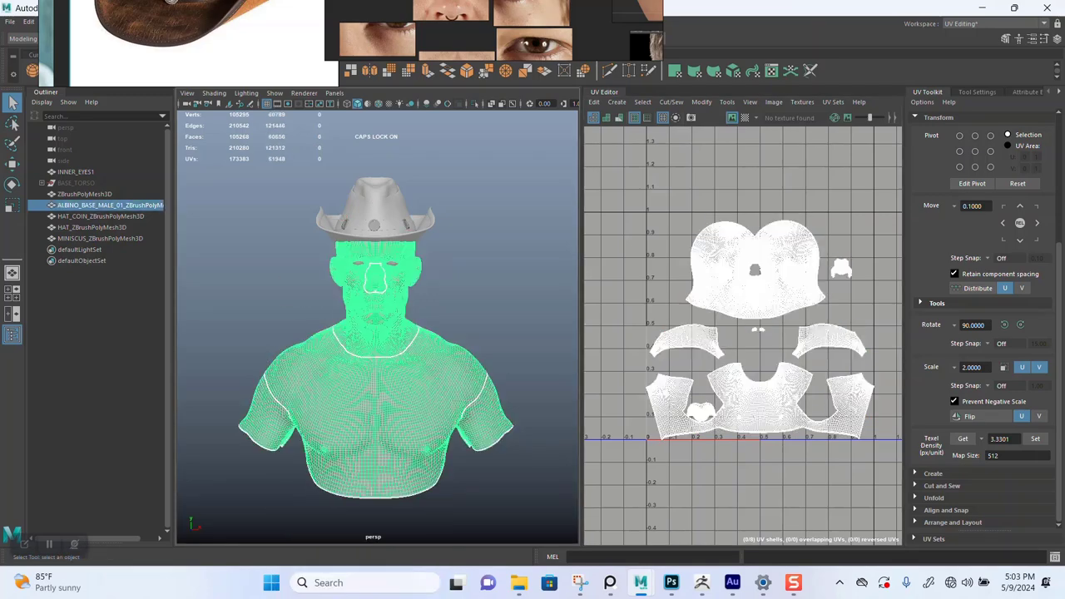
# - Select the outer eye mesh and examine both eyes and their circular UV shells
pyautogui.click(393, 264)
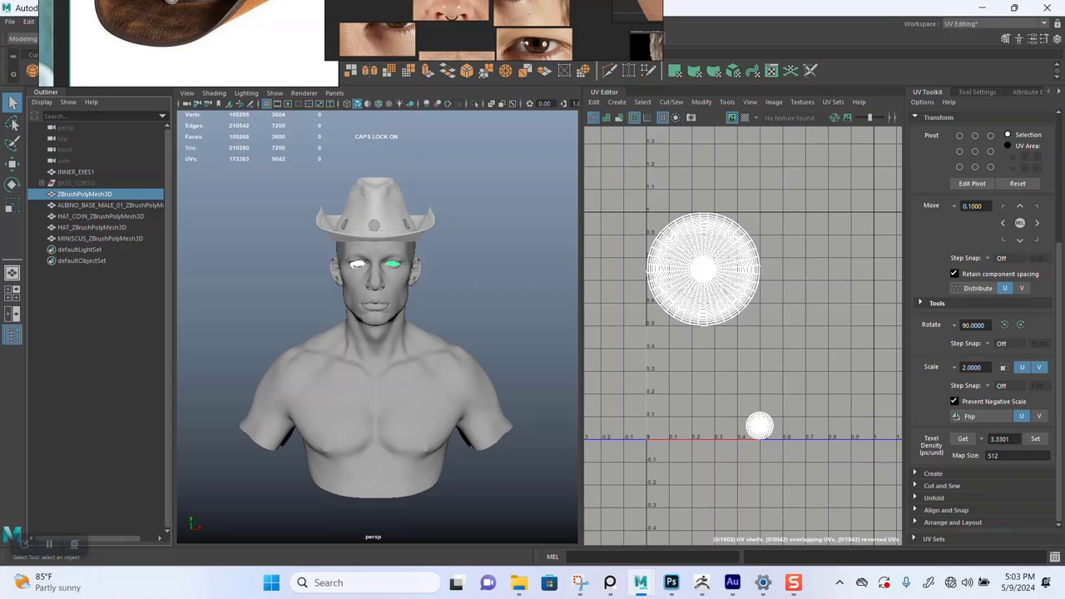
pyautogui.scroll(5, 377, 292)
pyautogui.keyDown('alt'); pyautogui.moveTo(377, 274); pyautogui.dragTo(392, 358, button='middle'); pyautogui.keyUp('alt')
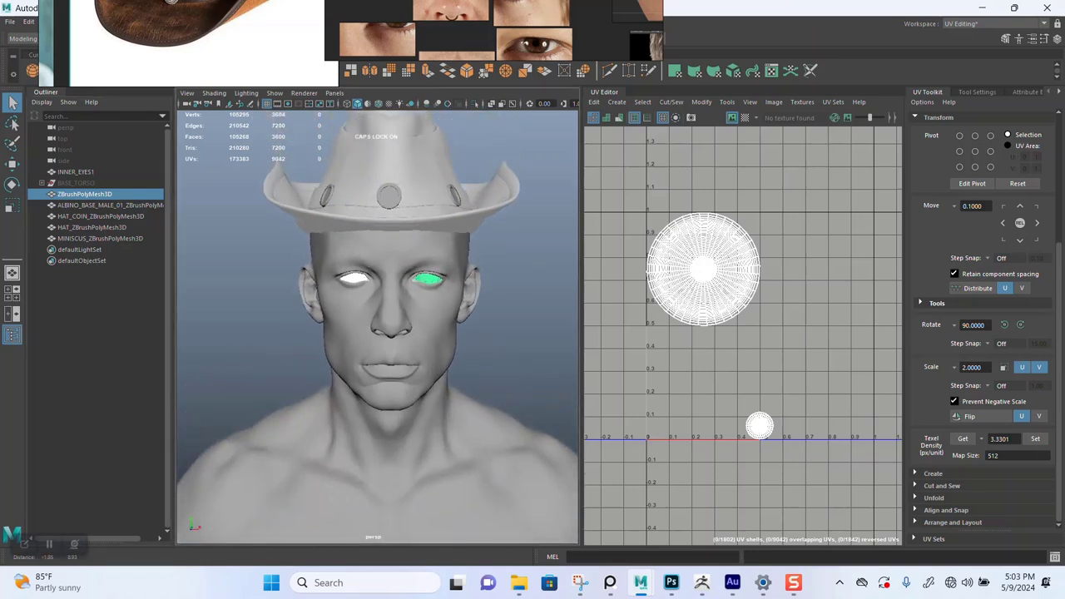
pyautogui.scroll(7, 392, 358)
pyautogui.keyDown('alt'); pyautogui.moveTo(387, 291); pyautogui.dragTo(382, 359, button='middle'); pyautogui.keyUp('alt')
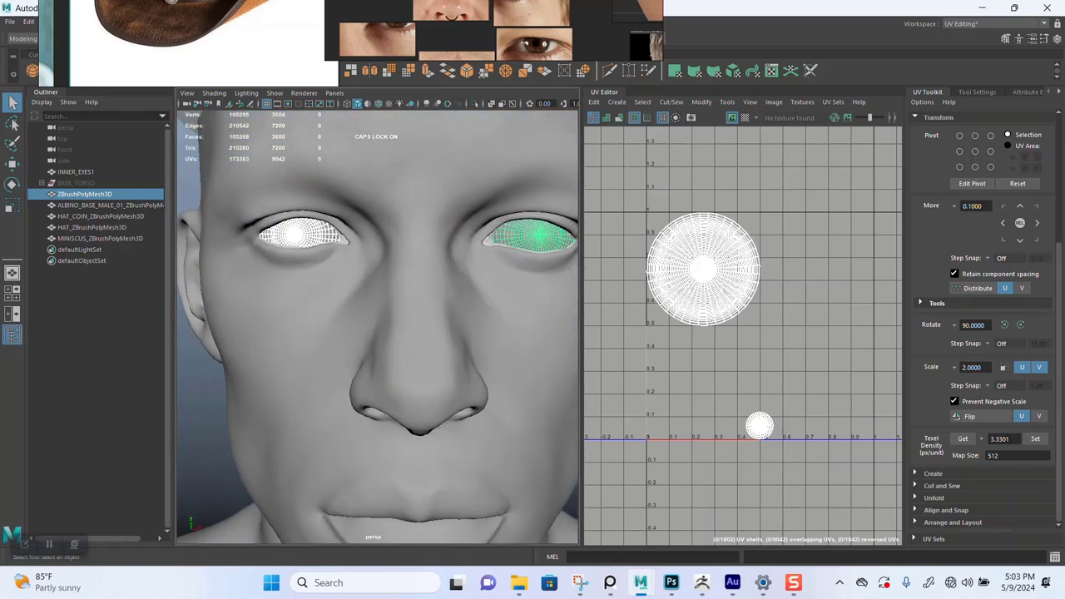
pyautogui.scroll(-5, 378, 327)
pyautogui.keyDown('alt'); pyautogui.moveTo(378, 327); pyautogui.dragTo(394, 329); pyautogui.keyUp('alt')
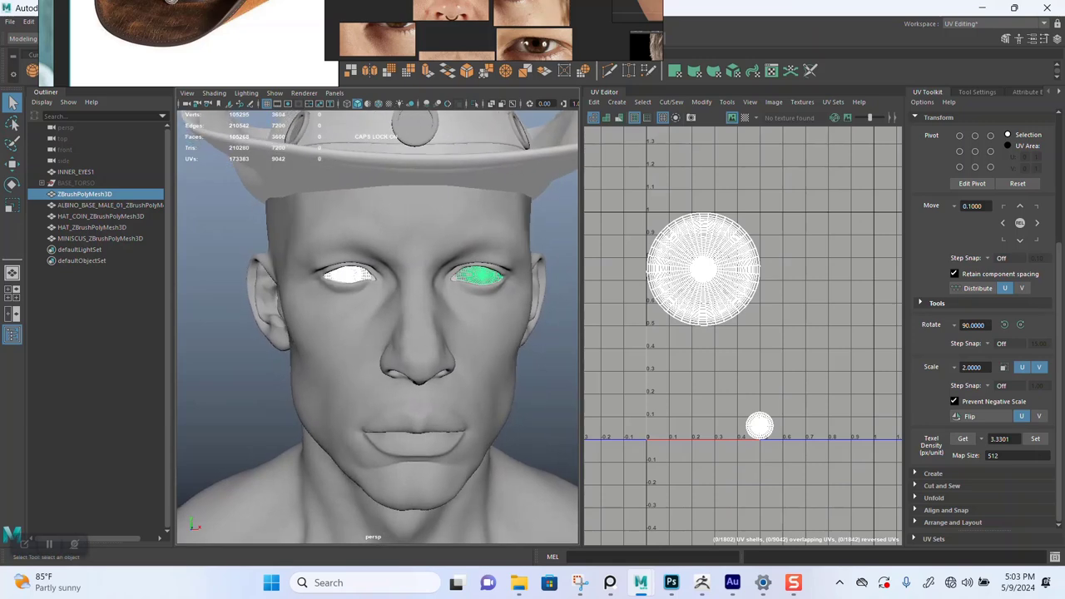
# - Reselect the outer eye mesh and rename it from ZBrushPolyMesh3D to OUTER__EYES
pyautogui.click(229, 225)
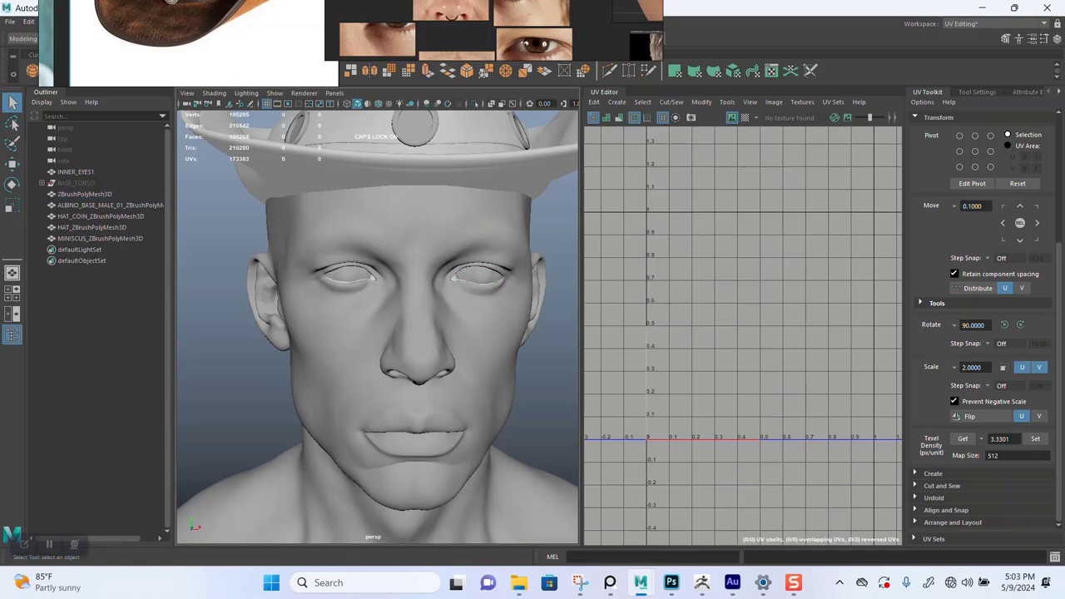
pyautogui.scroll(5, 378, 327)
pyautogui.click(312, 206)
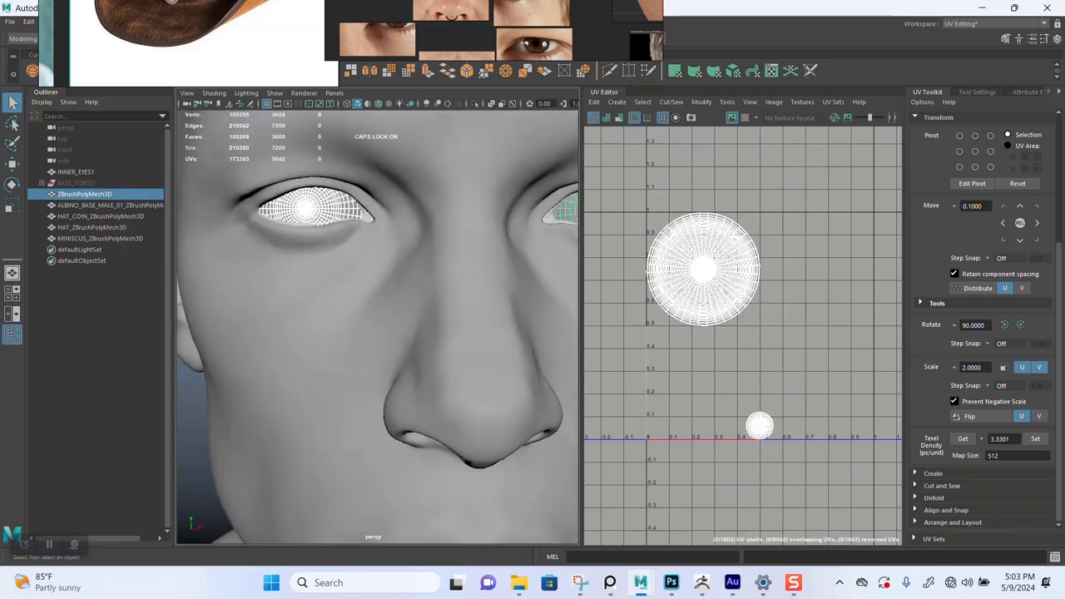
pyautogui.doubleClick(84, 194)
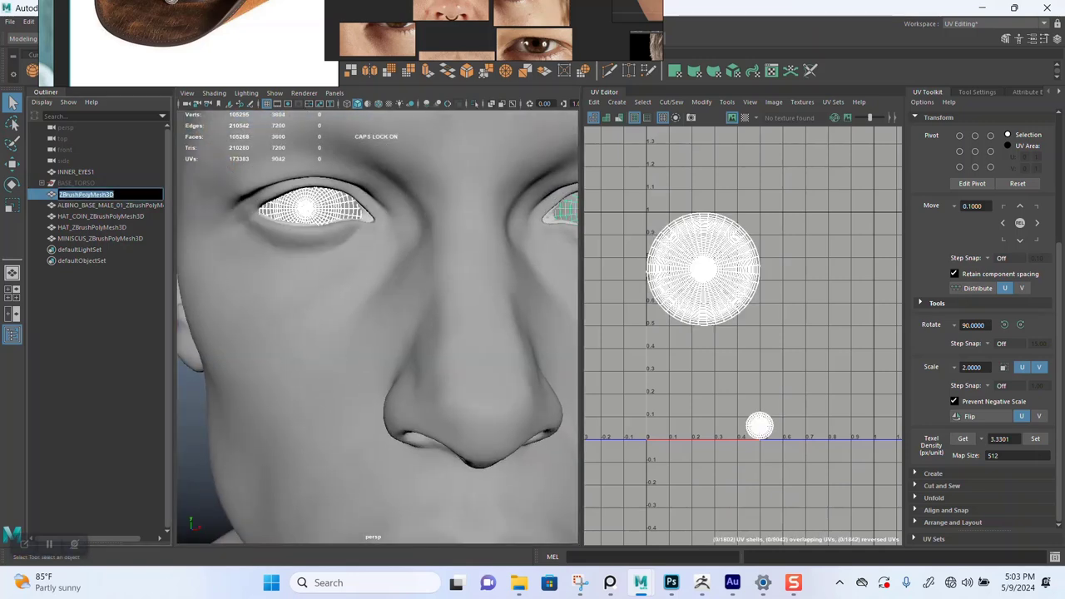
pyautogui.write('OUTER')
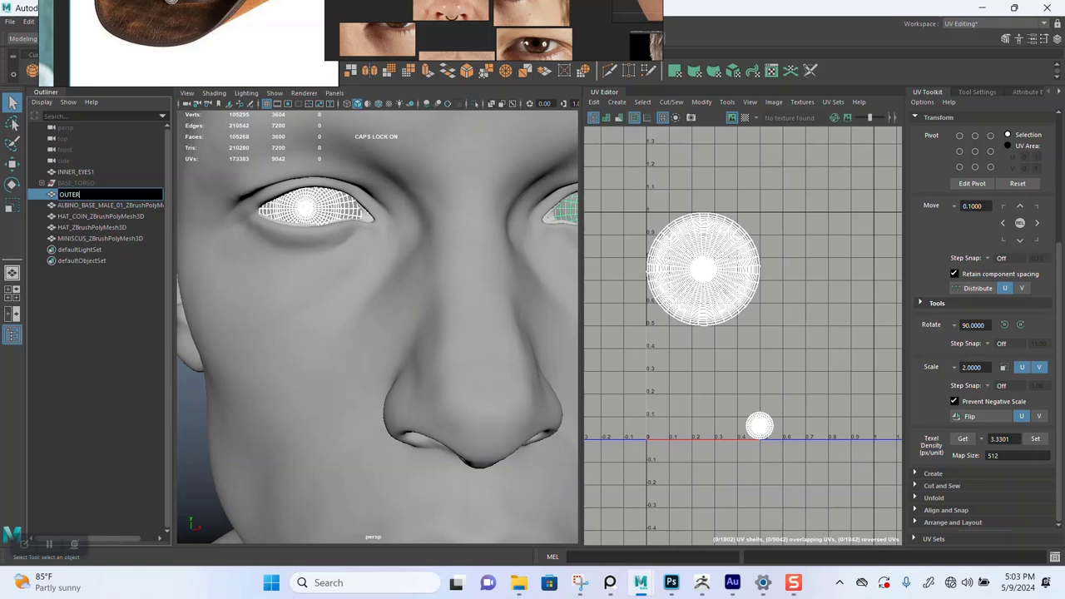
pyautogui.write(' YE')
pyautogui.press('BackSpace')
pyautogui.press('BackSpace')
pyautogui.write('EYES')
pyautogui.press('Return')
# - Remove the ZBrushPolyMesh3D suffix from the base male mesh's name, leaving ALBINO_BASE_MALE_01, and save the scene
pyautogui.doubleClick(105, 205)
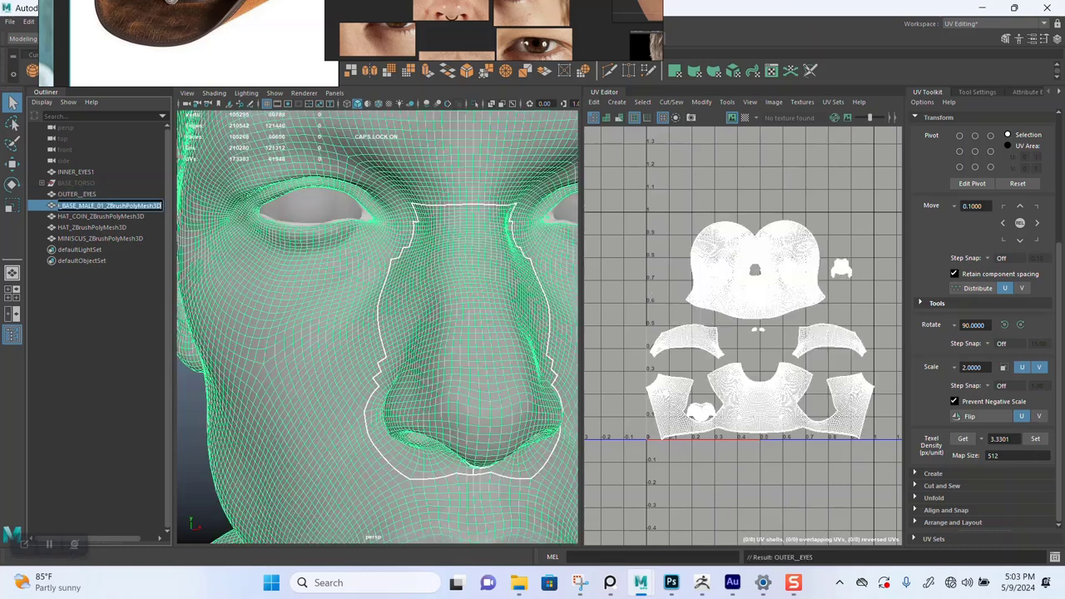
pyautogui.moveTo(101, 206); pyautogui.dragTo(163, 206)
pyautogui.press('BackSpace')
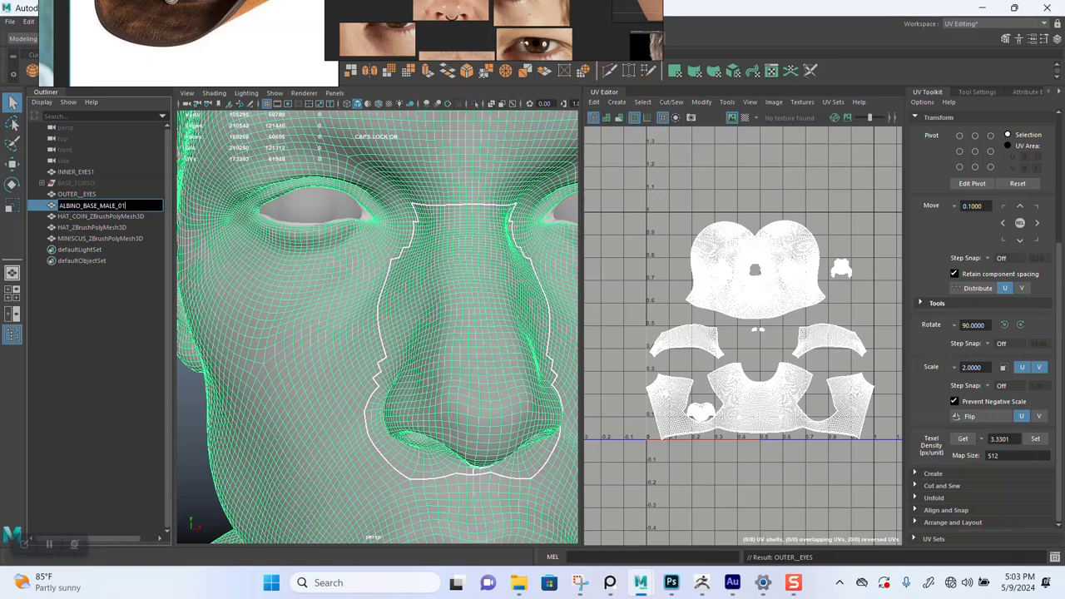
pyautogui.press('Return')
pyautogui.hotkey('ctrl', 's')
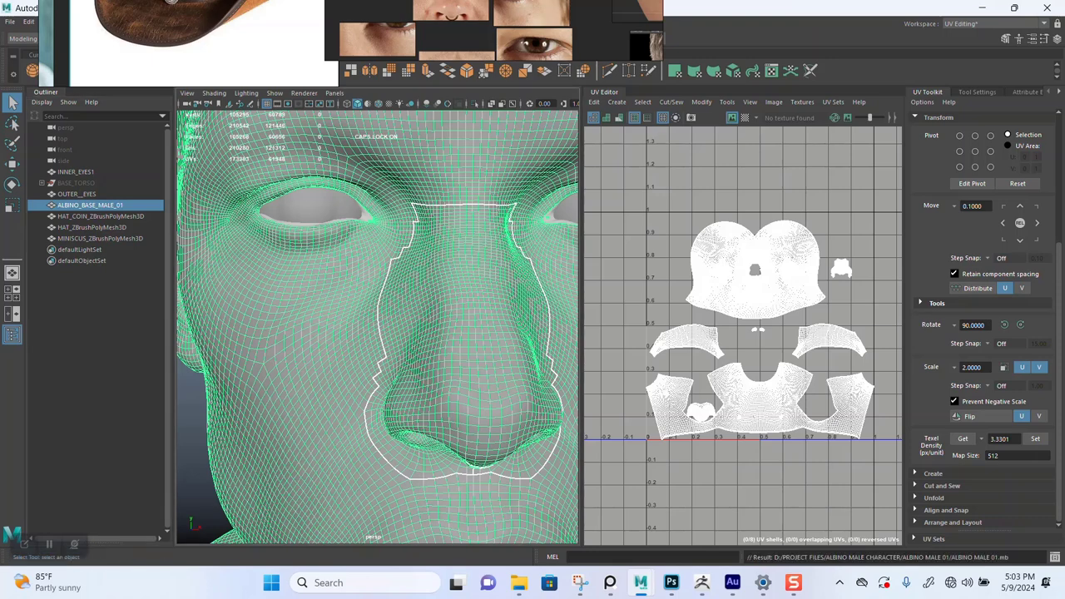
# - Rename the hat coin mesh to HAT_COIN by removing its ZBrushPolyMesh3D suffix
pyautogui.doubleClick(100, 217)
pyautogui.moveTo(92, 216); pyautogui.dragTo(150, 217)
pyautogui.press('BackSpace')
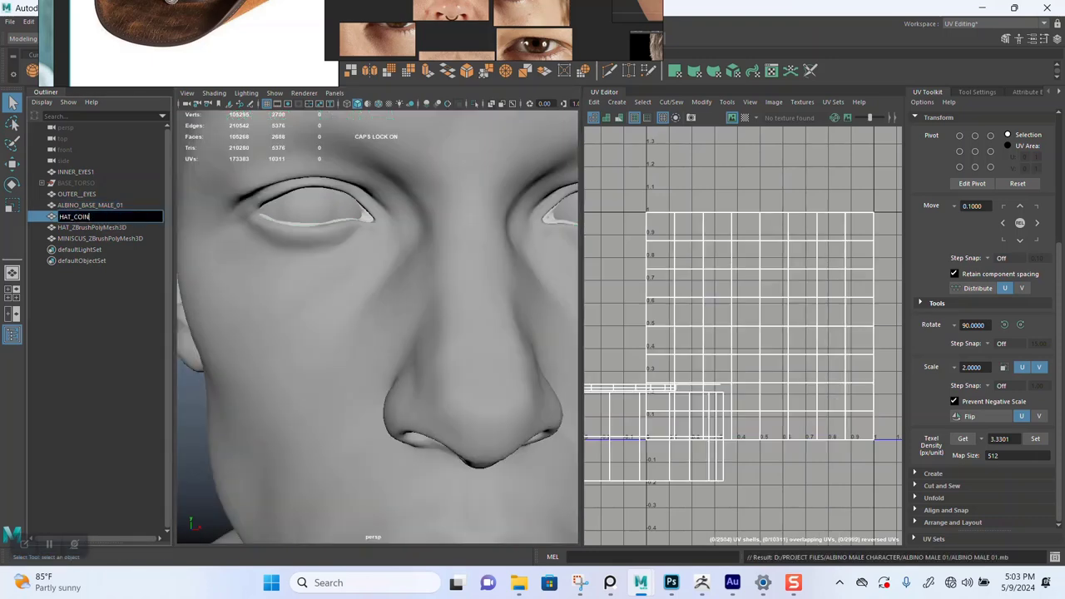
pyautogui.press('Return')
# - Select the hat mesh, delete all of its UVs and save the scene
pyautogui.click(99, 227)
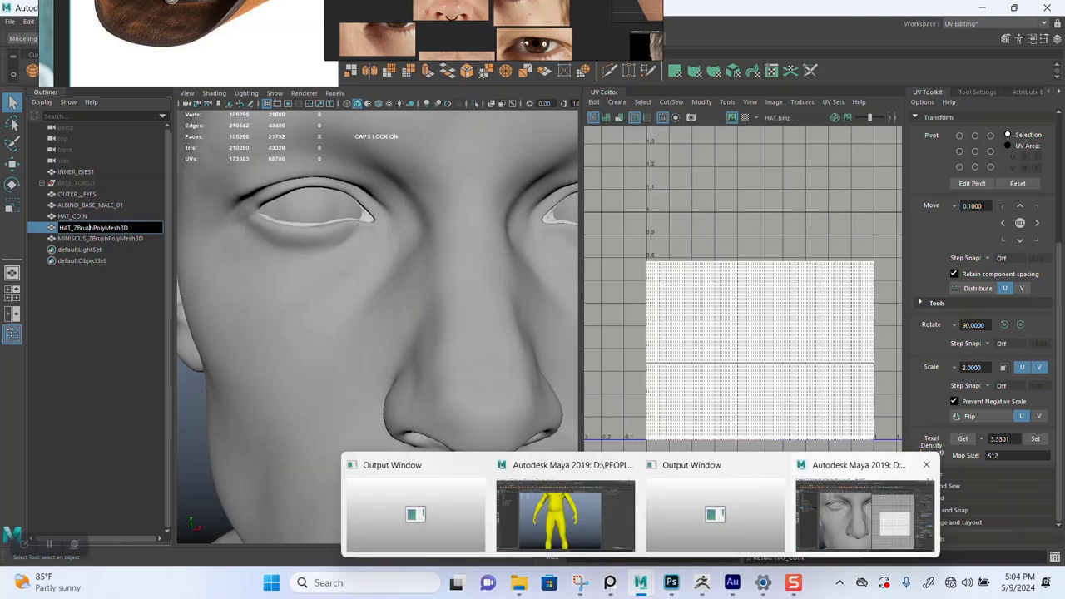
pyautogui.scroll(1, 377, 327)
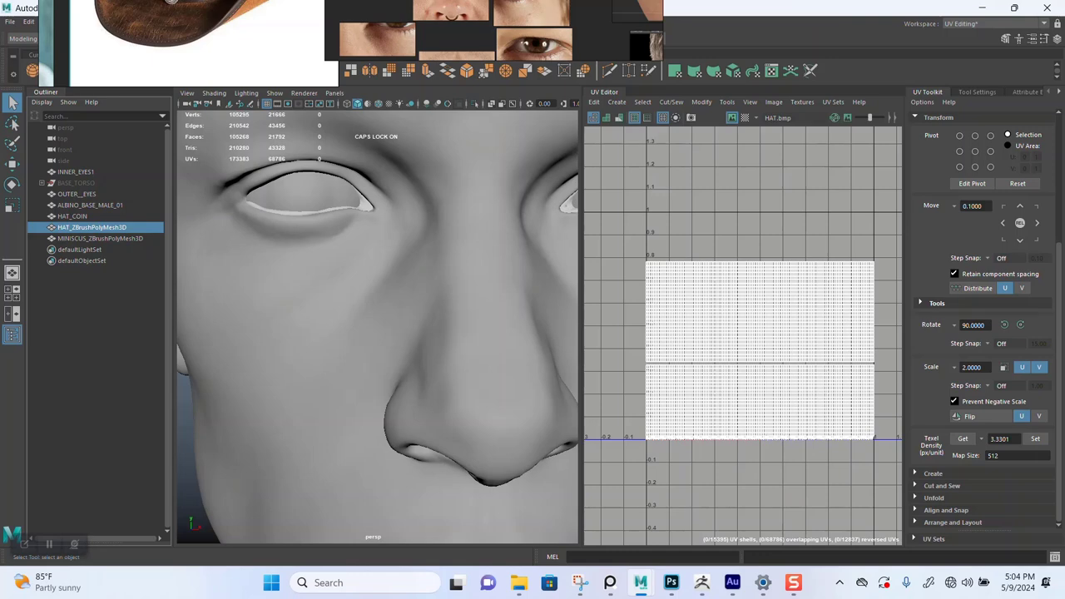
pyautogui.scroll(1, 377, 327)
pyautogui.scroll(-6, 377, 327)
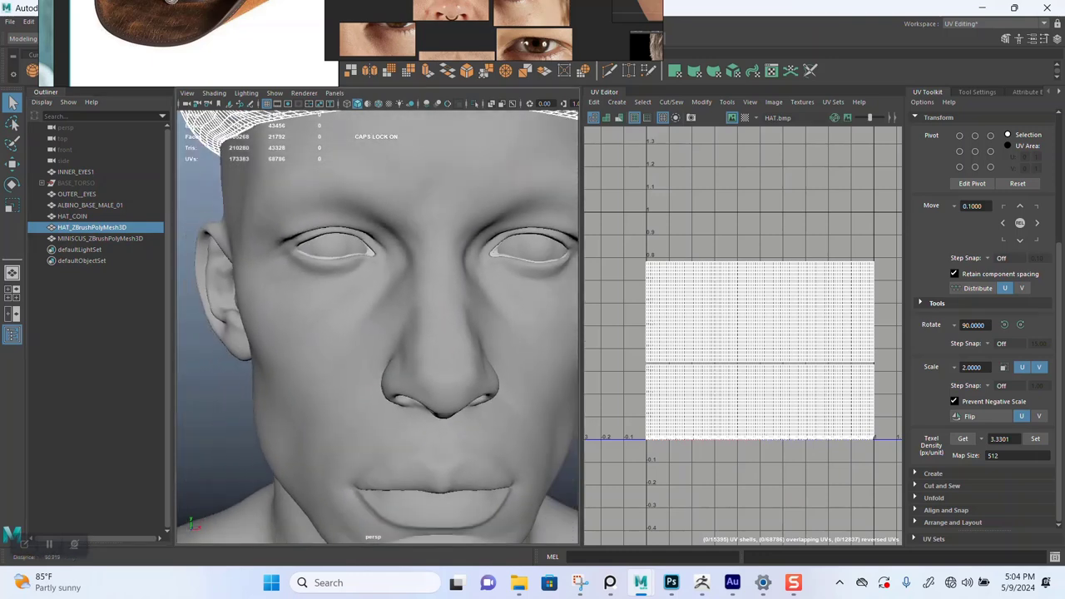
pyautogui.scroll(3, 377, 327)
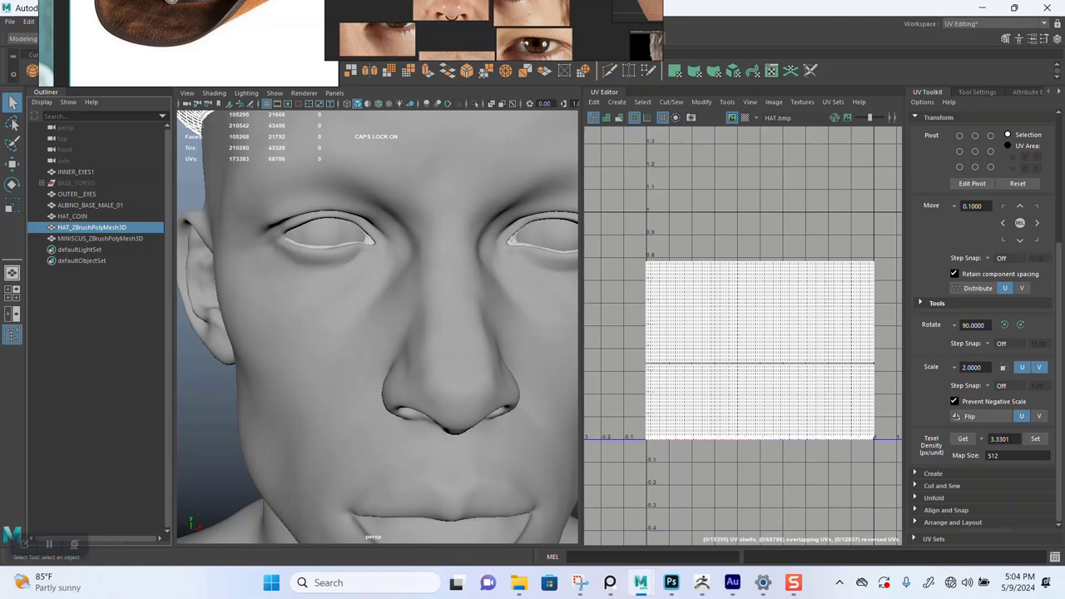
pyautogui.scroll(-3, 377, 327)
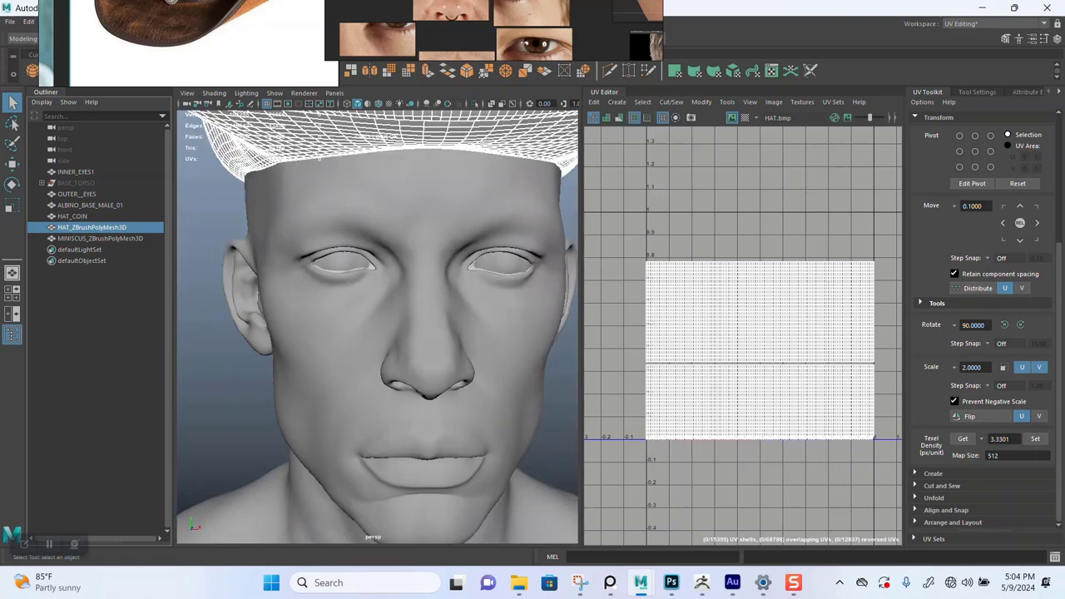
pyautogui.scroll(-2, 377, 327)
pyautogui.keyDown('alt'); pyautogui.moveTo(377, 282); pyautogui.dragTo(377, 375, button='middle'); pyautogui.keyUp('alt')
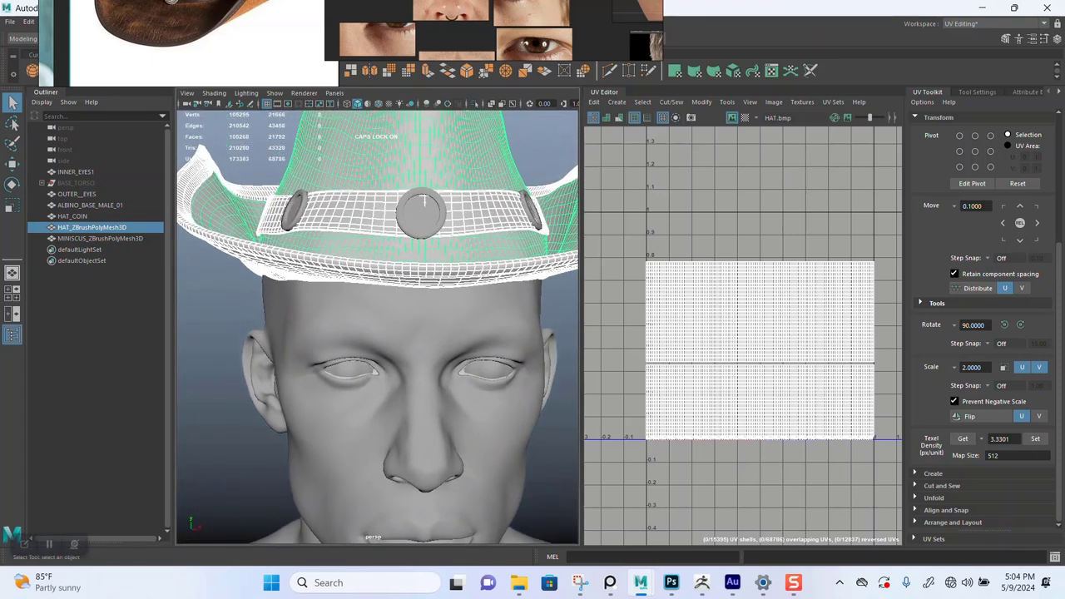
pyautogui.moveTo(699, 246); pyautogui.dragTo(655, 229, button='right')
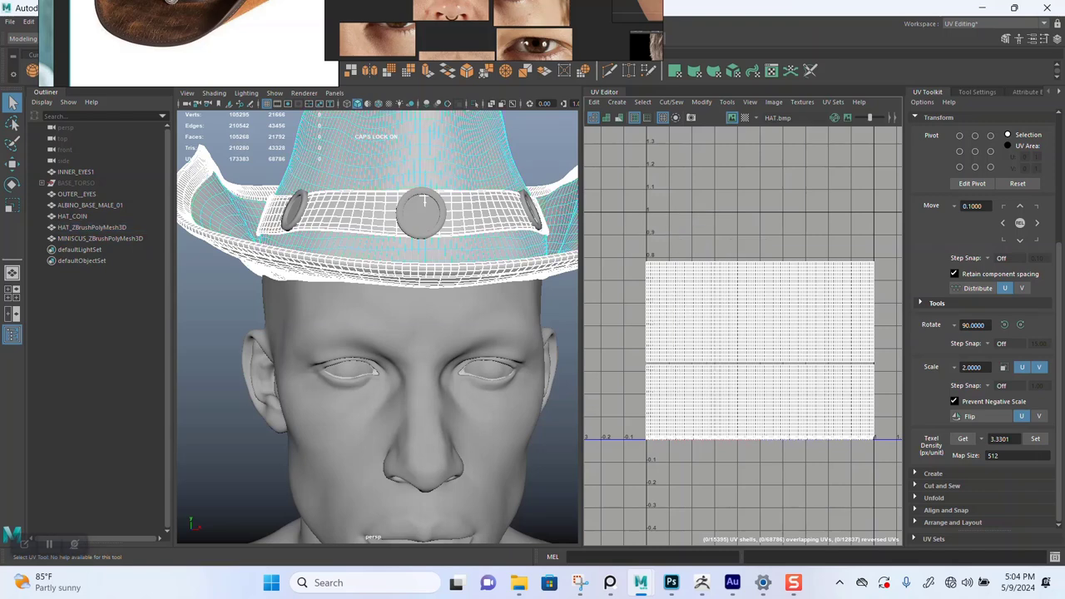
pyautogui.moveTo(626, 239); pyautogui.dragTo(829, 462)
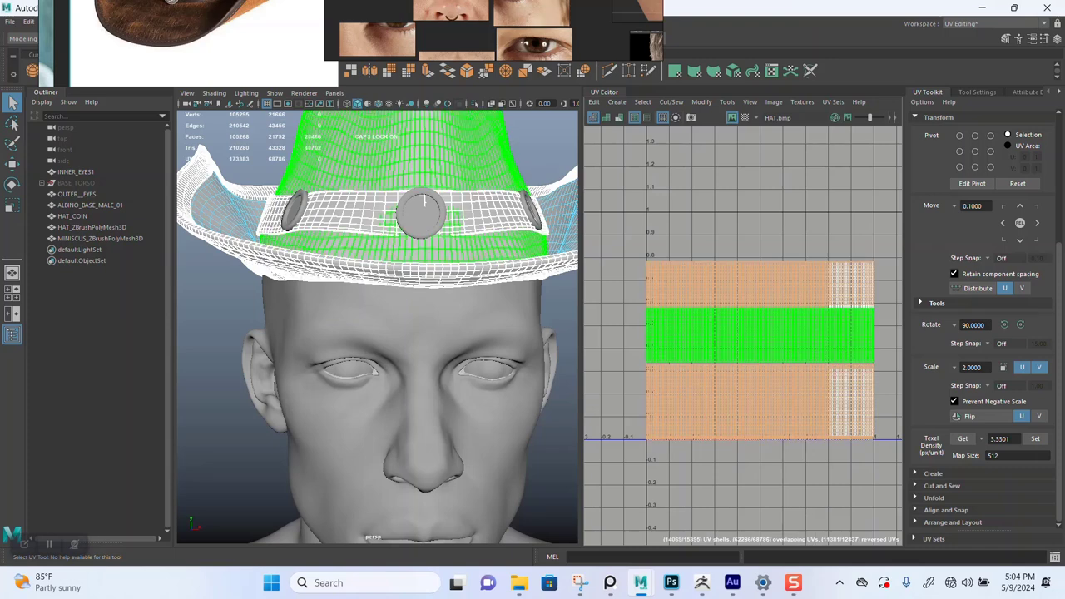
pyautogui.moveTo(743, 311); pyautogui.dragTo(721, 301, button='right')
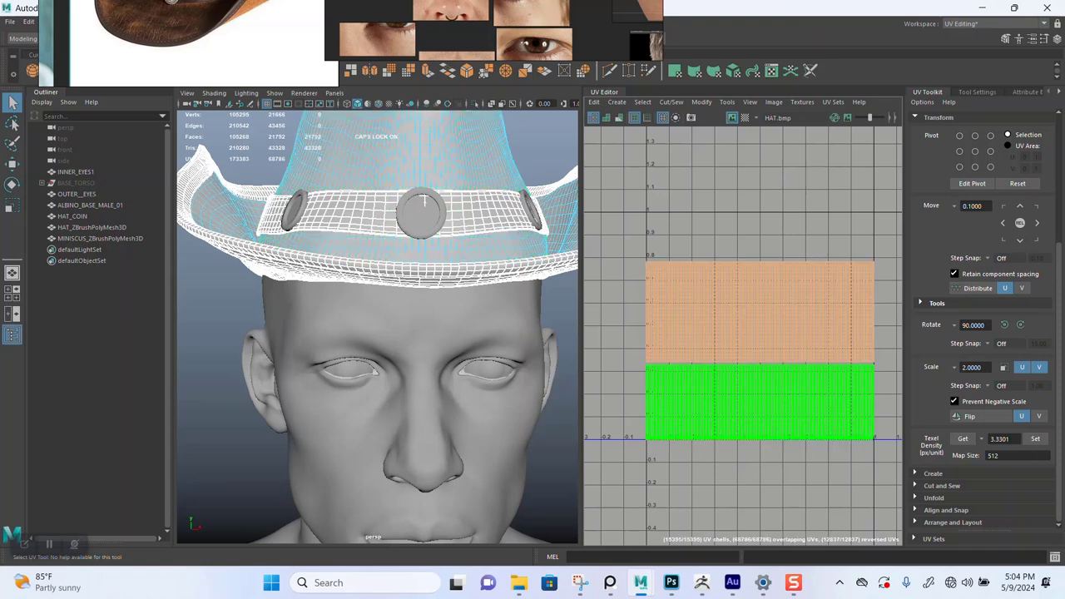
pyautogui.press('Delete')
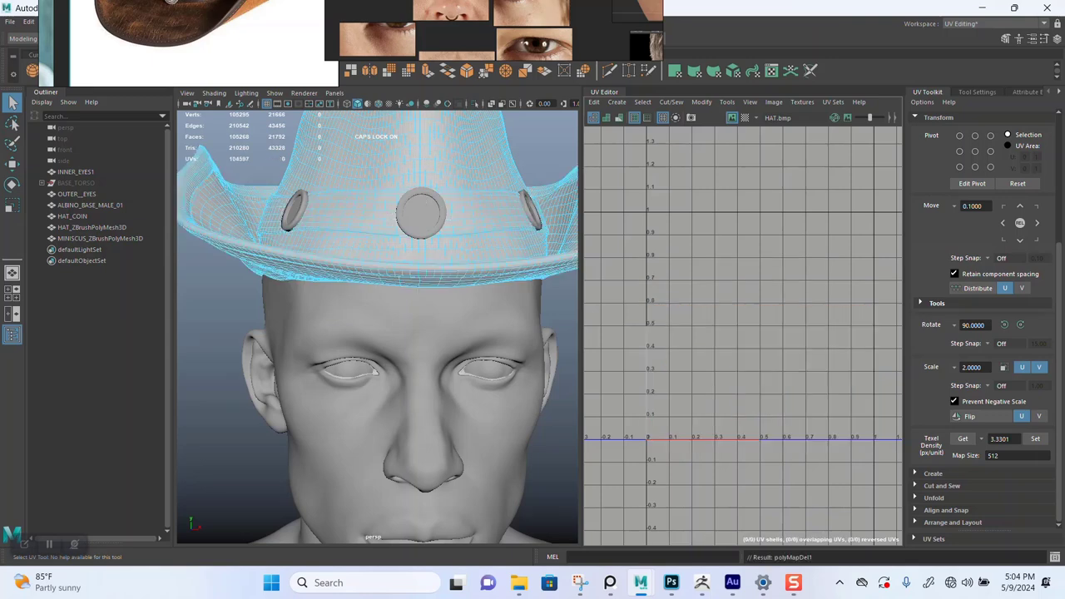
pyautogui.scroll(-3, 378, 327)
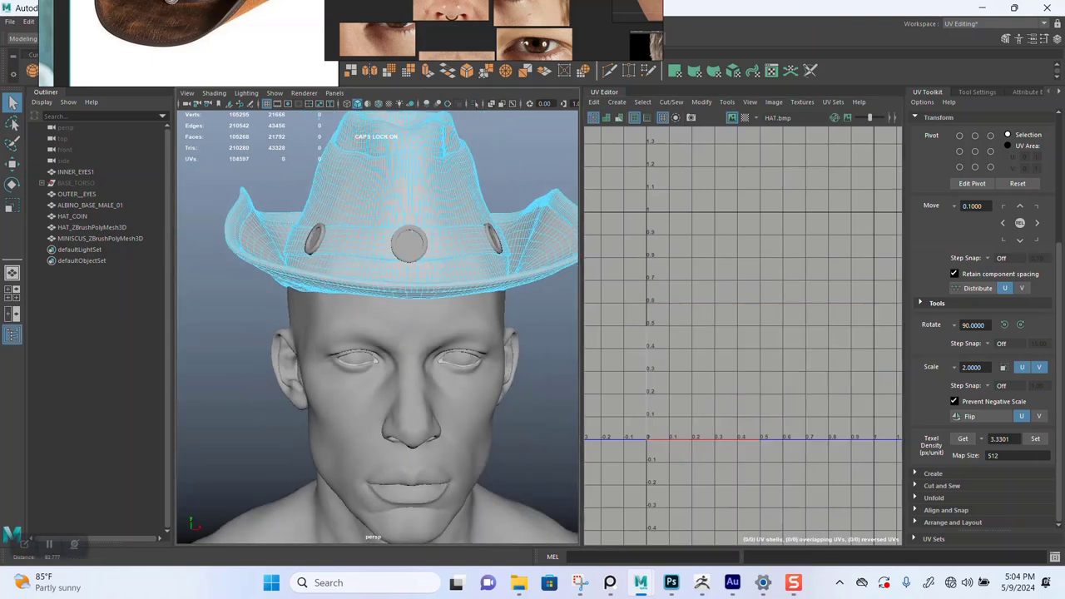
pyautogui.hotkey('ctrl', 's')
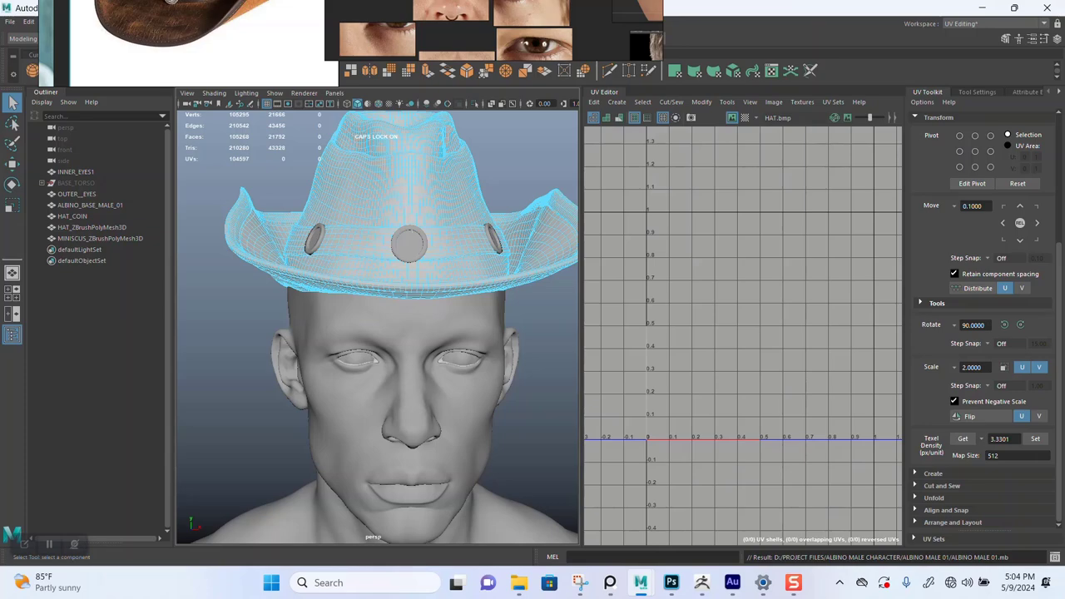
# - Select the HAT_COIN mesh and delete all of its UVs, including the shells lying outside the main UV tile
pyautogui.click(73, 216)
pyautogui.scroll(-2, 777, 338)
pyautogui.moveTo(787, 314); pyautogui.dragTo(736, 298, button='right')
pyautogui.scroll(-2, 727, 303)
pyautogui.scroll(-3, 700, 291)
pyautogui.moveTo(628, 215); pyautogui.dragTo(783, 437)
pyautogui.press('Delete')
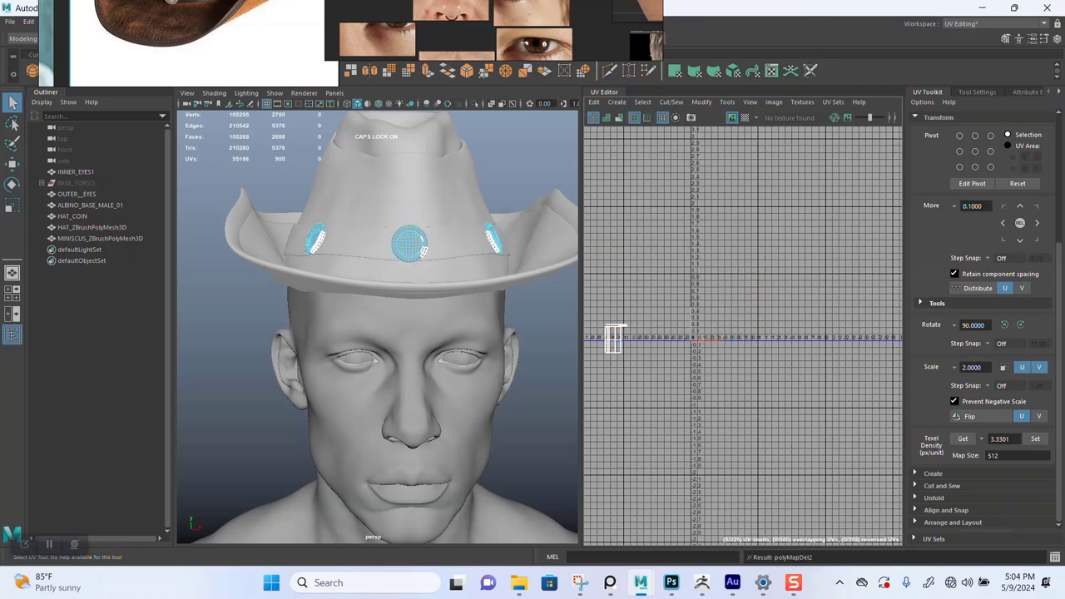
pyautogui.moveTo(600, 287); pyautogui.dragTo(666, 378)
pyautogui.press('Delete')
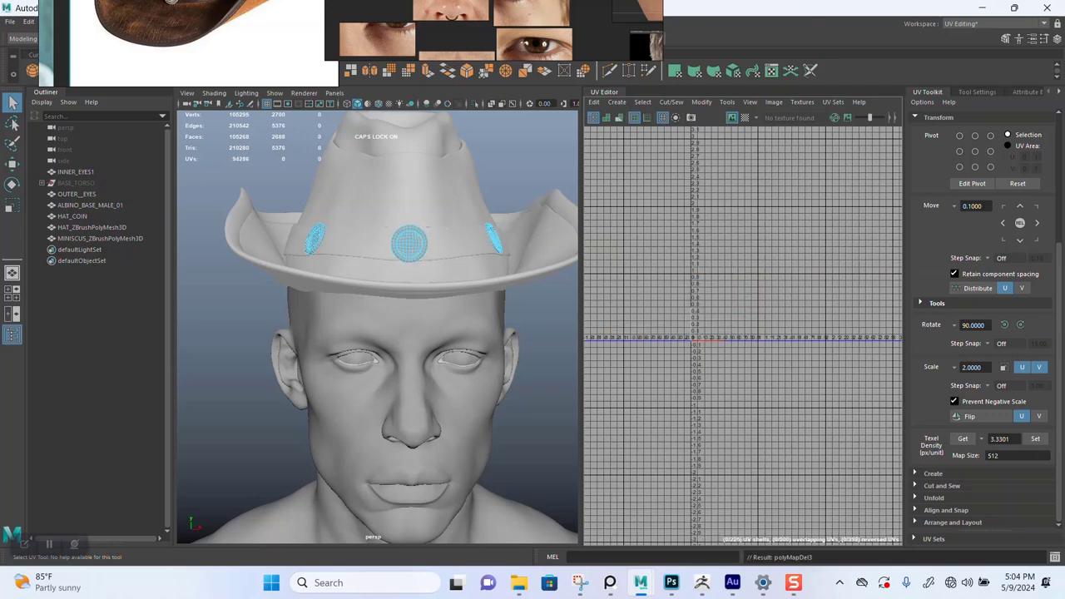
# - Inspect the hat coins and their UV space, return to object selection and deselect everything
pyautogui.keyDown('alt'); pyautogui.moveTo(716, 350); pyautogui.dragTo(722, 359, button='middle'); pyautogui.keyUp('alt')
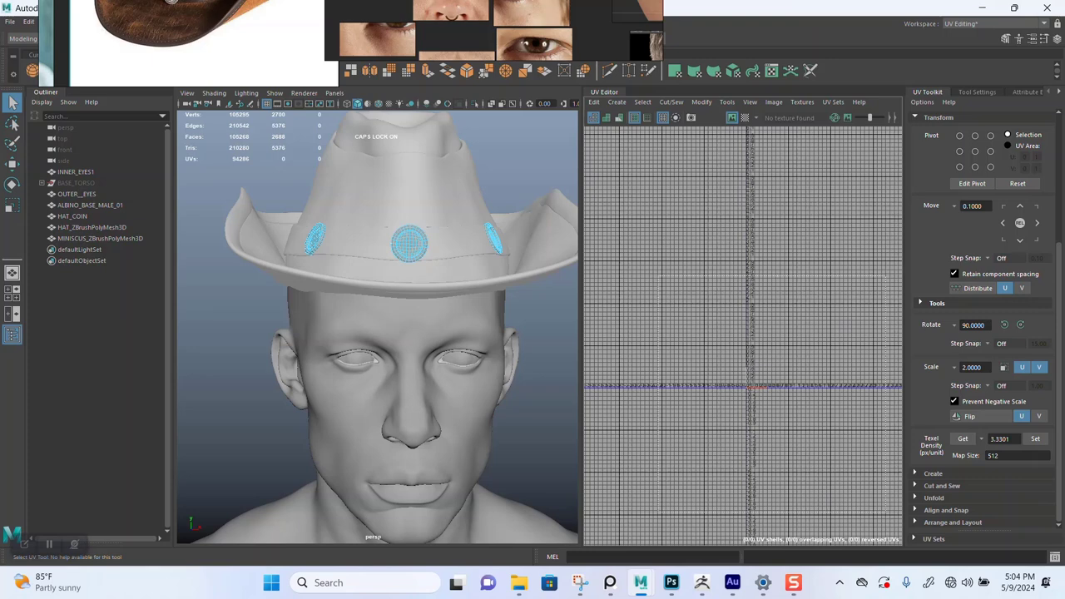
pyautogui.scroll(4, 378, 327)
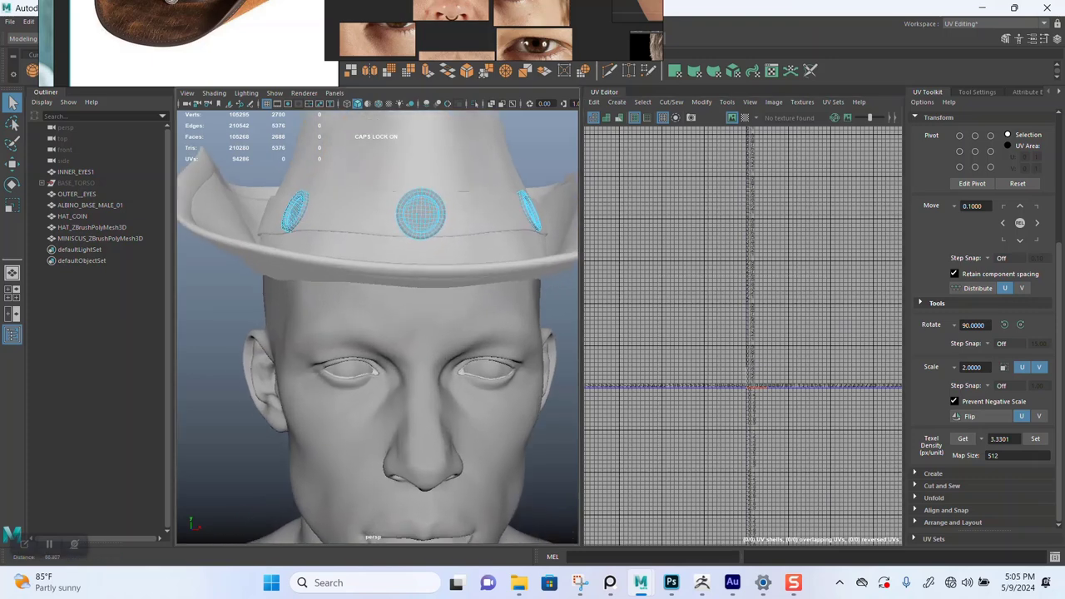
pyautogui.scroll(2, 378, 327)
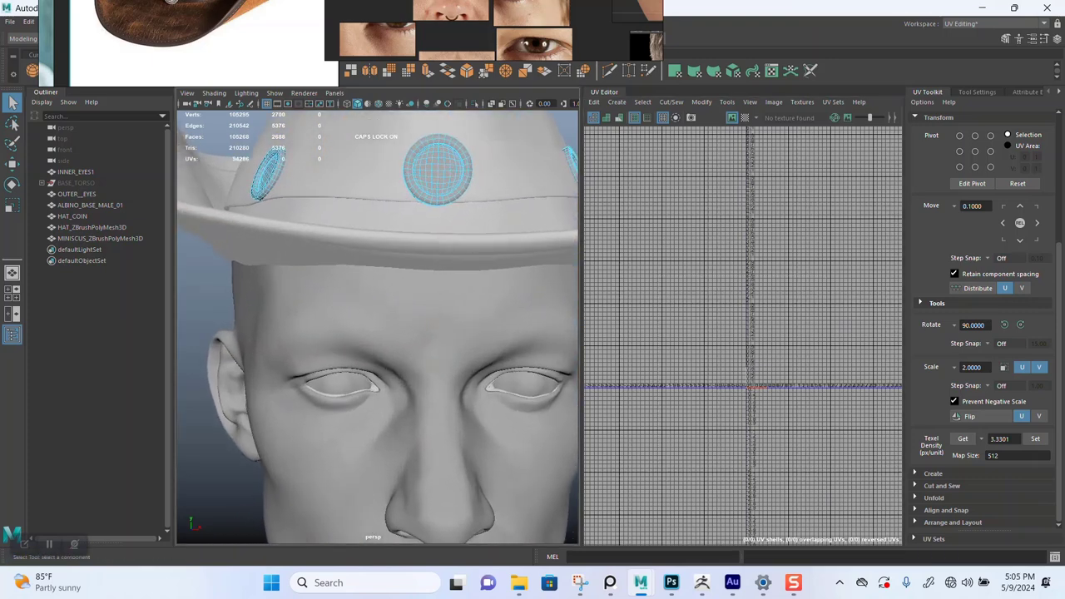
pyautogui.moveTo(204, 282); pyautogui.dragTo(258, 266, button='right')
pyautogui.click(206, 287)
pyautogui.scroll(-4, 378, 327)
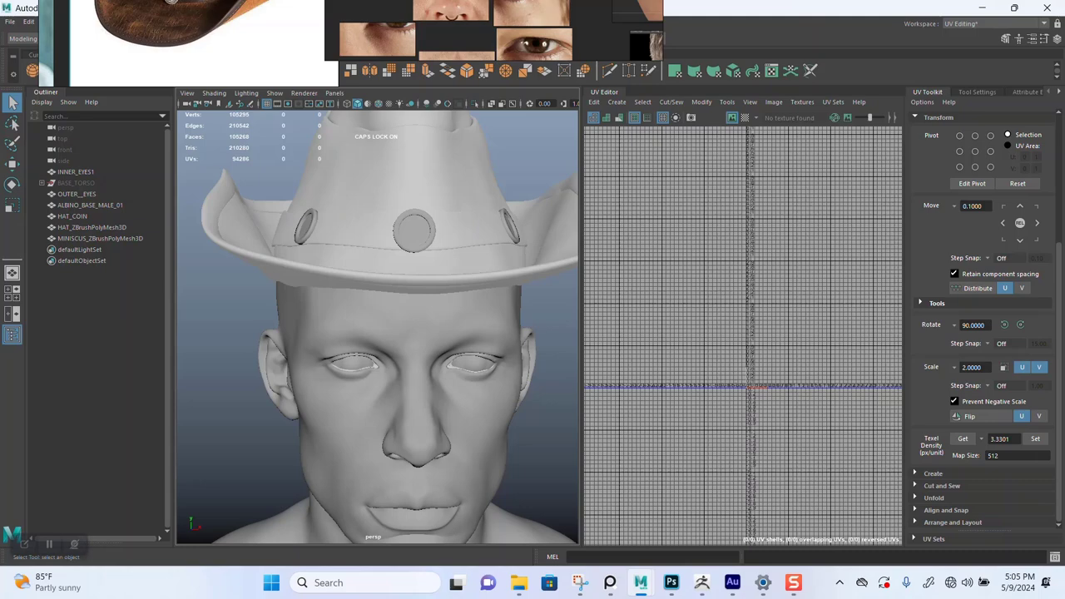
# - Switch to ZBrush and open the UV Map settings for the HAT COIN subtool
pyautogui.click(702, 582)
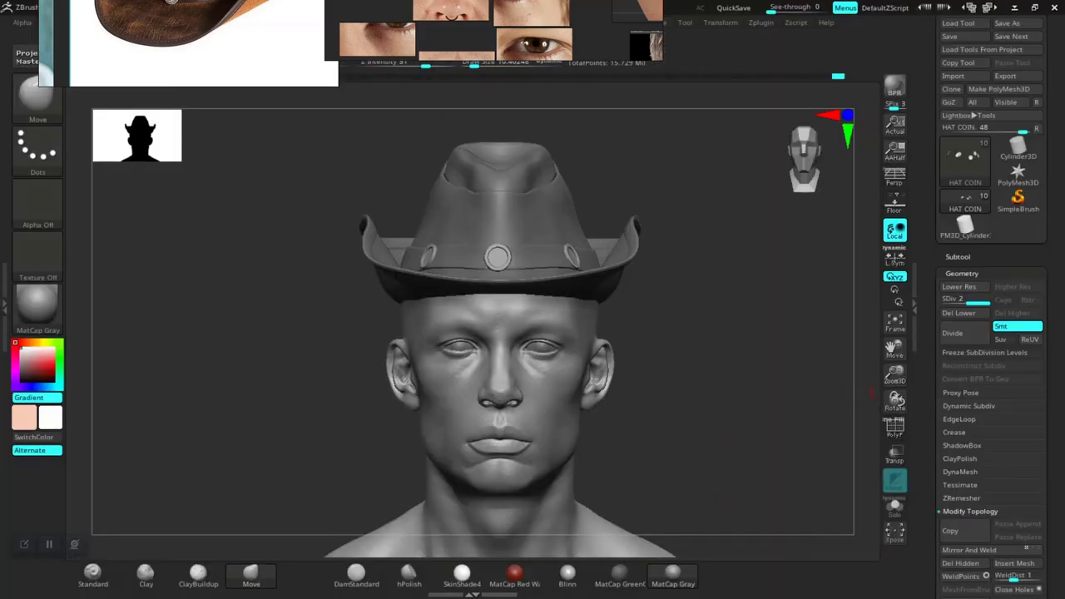
pyautogui.moveTo(1052, 483); pyautogui.dragTo(1052, 93)
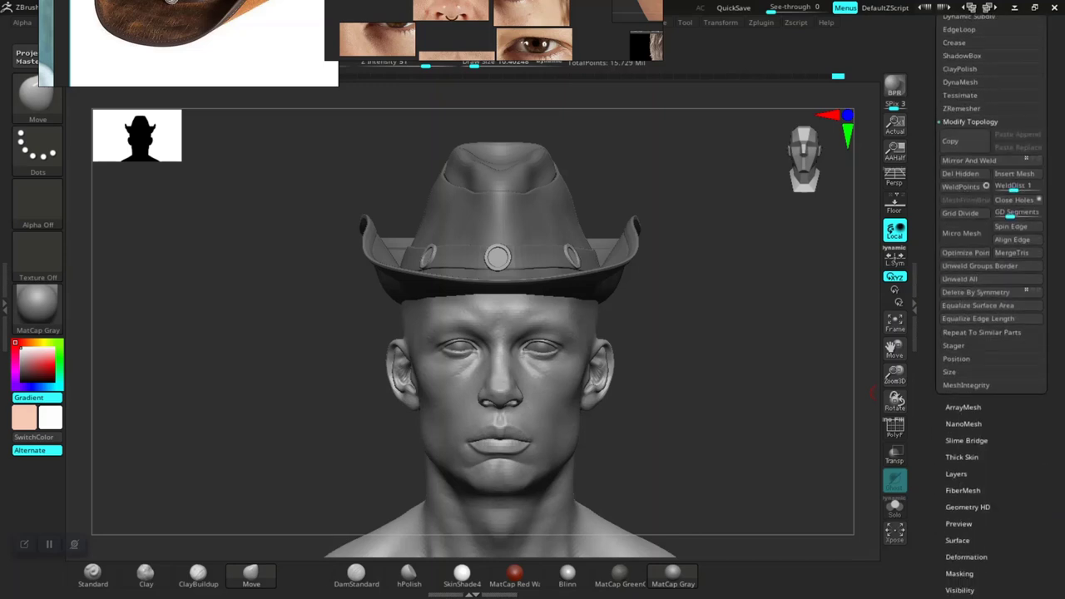
pyautogui.press('shift')
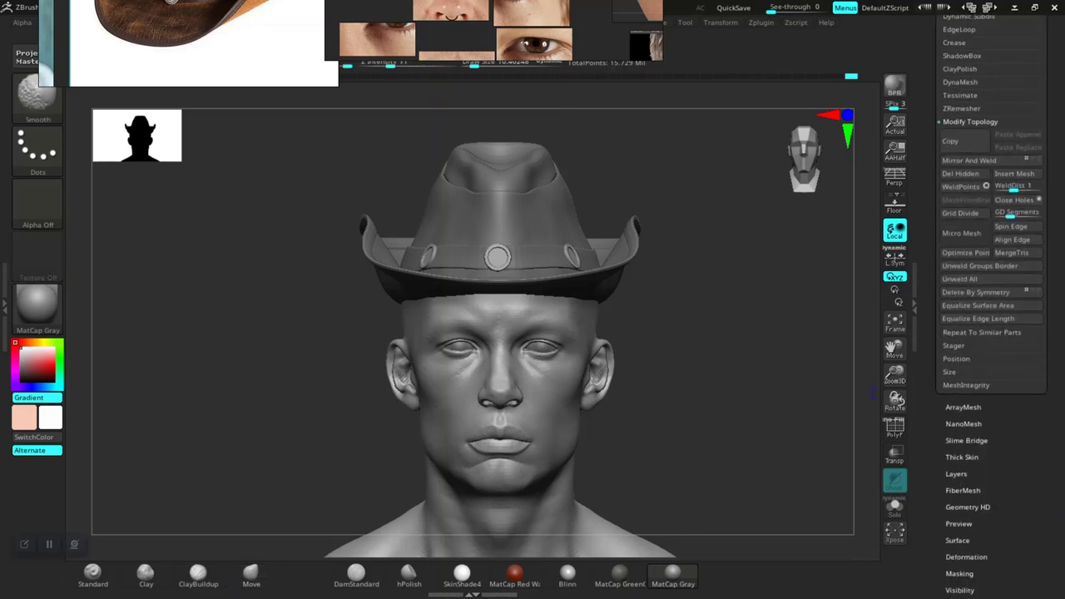
pyautogui.moveTo(1052, 400); pyautogui.dragTo(1052, 362)
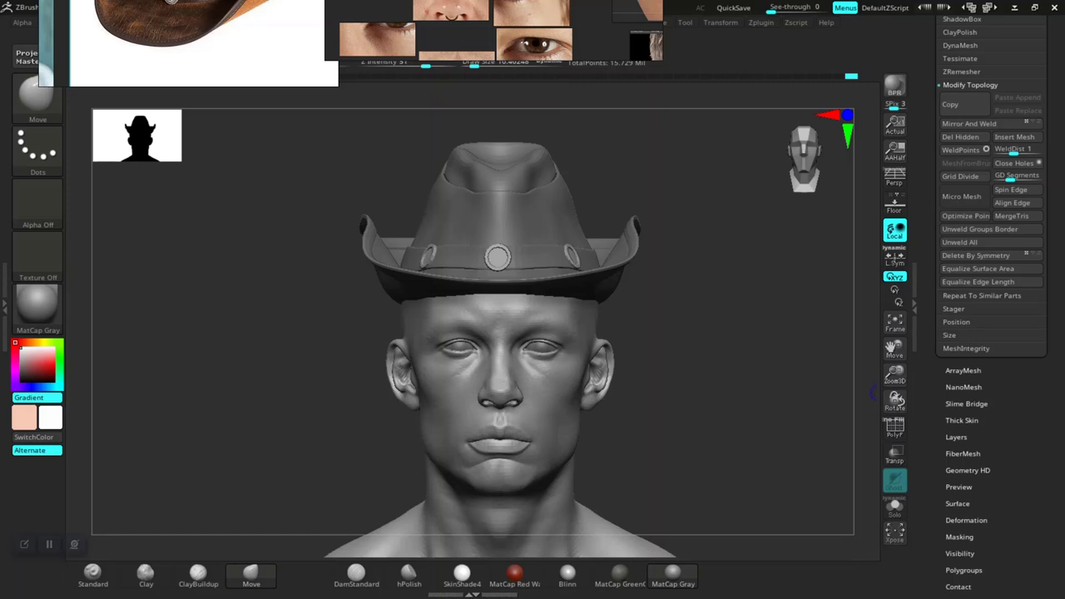
pyautogui.scroll(-3, 990, 333)
pyautogui.click(959, 536)
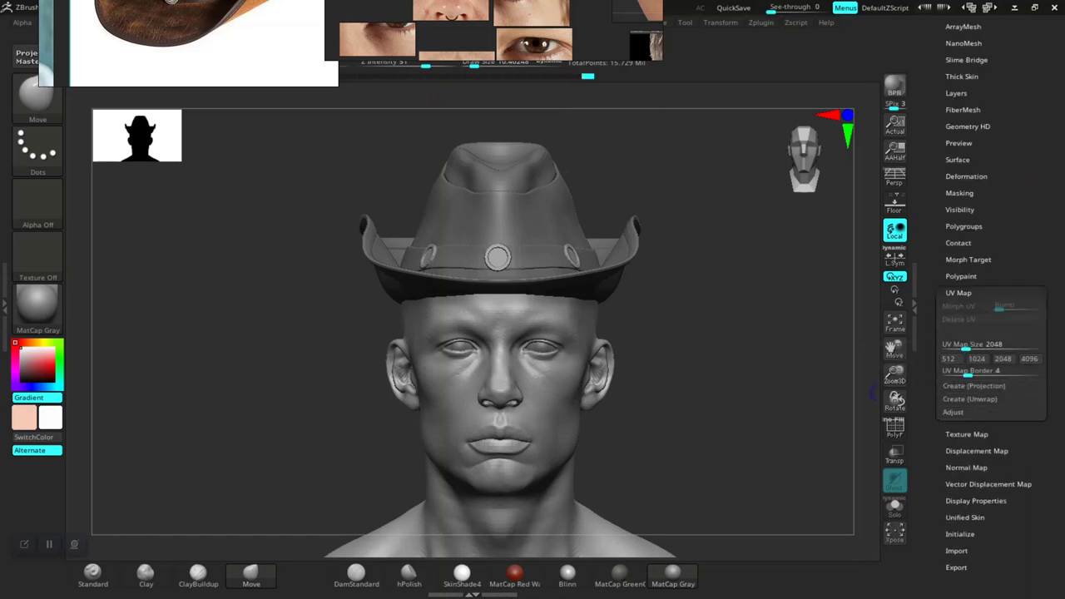
# - Make the HAT subtool active and delete its UVs
pyautogui.moveTo(1052, 283); pyautogui.dragTo(1052, 531)
pyautogui.keyDown('alt'); pyautogui.click(559, 218); pyautogui.keyUp('alt')
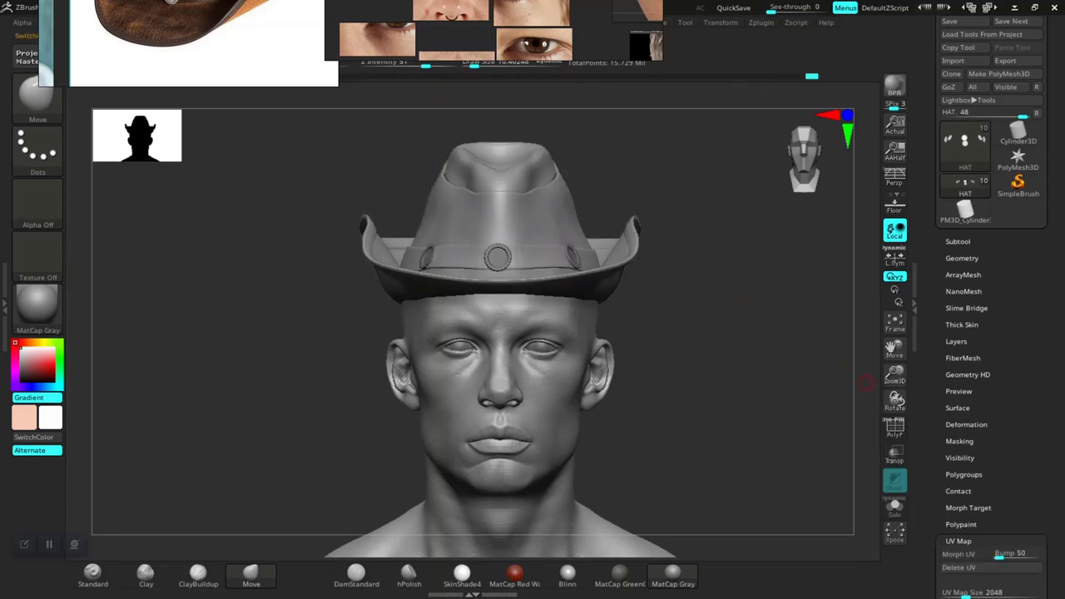
pyautogui.click(959, 568)
pyautogui.keyDown('alt'); pyautogui.moveTo(741, 380); pyautogui.dragTo(732, 386); pyautogui.keyUp('alt')
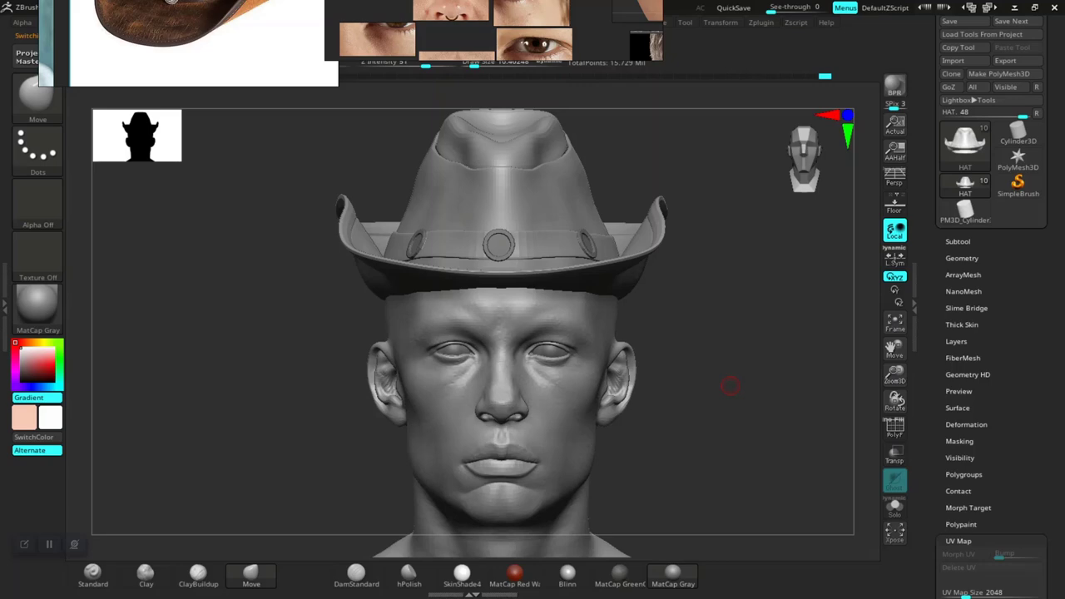
# - Switch back to Maya and rename the hat mesh to HAT
pyautogui.hotkey('alt', 'Tab')
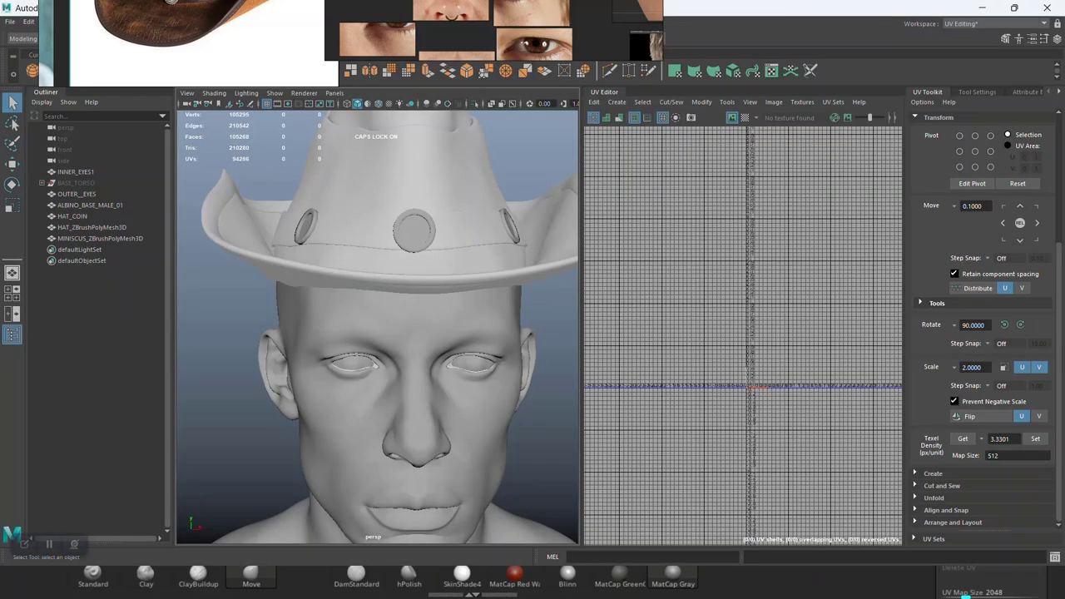
pyautogui.scroll(-4, 377, 327)
pyautogui.scroll(2, 377, 327)
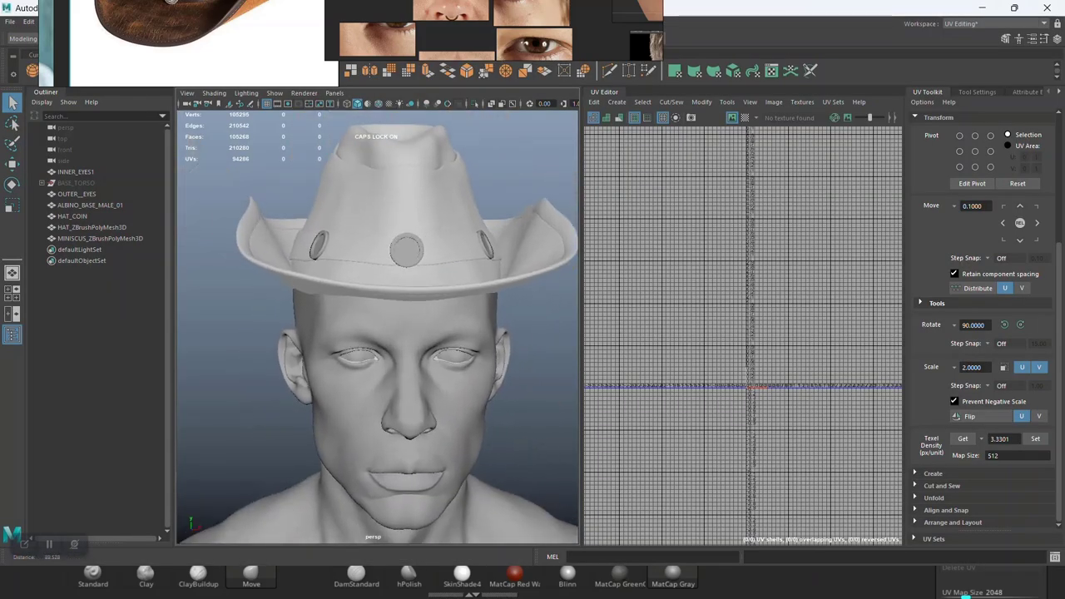
pyautogui.keyDown('alt'); pyautogui.moveTo(378, 327); pyautogui.dragTo(400, 333, button='middle'); pyautogui.keyUp('alt')
pyautogui.scroll(2, 377, 327)
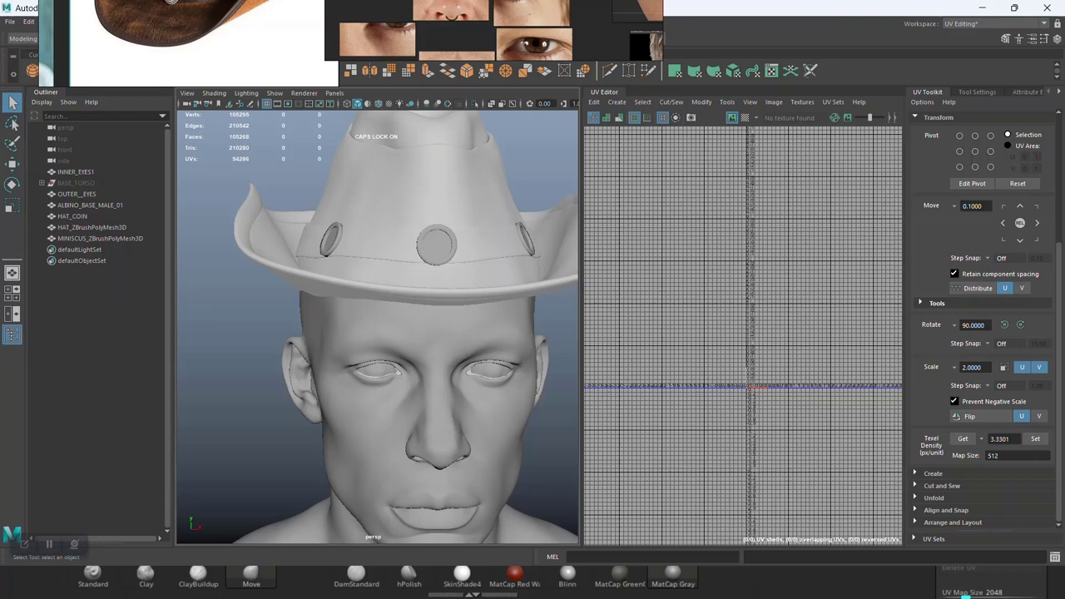
pyautogui.doubleClick(93, 227)
pyautogui.moveTo(69, 227)
pyautogui.mouseDown()
pyautogui.moveTo(130, 227)
pyautogui.moveTo(82, 227)
pyautogui.mouseUp()
pyautogui.press('BackSpace')
pyautogui.press('BackSpace')
pyautogui.press('BackSpace')
pyautogui.press('BackSpace')
pyautogui.press('Return')
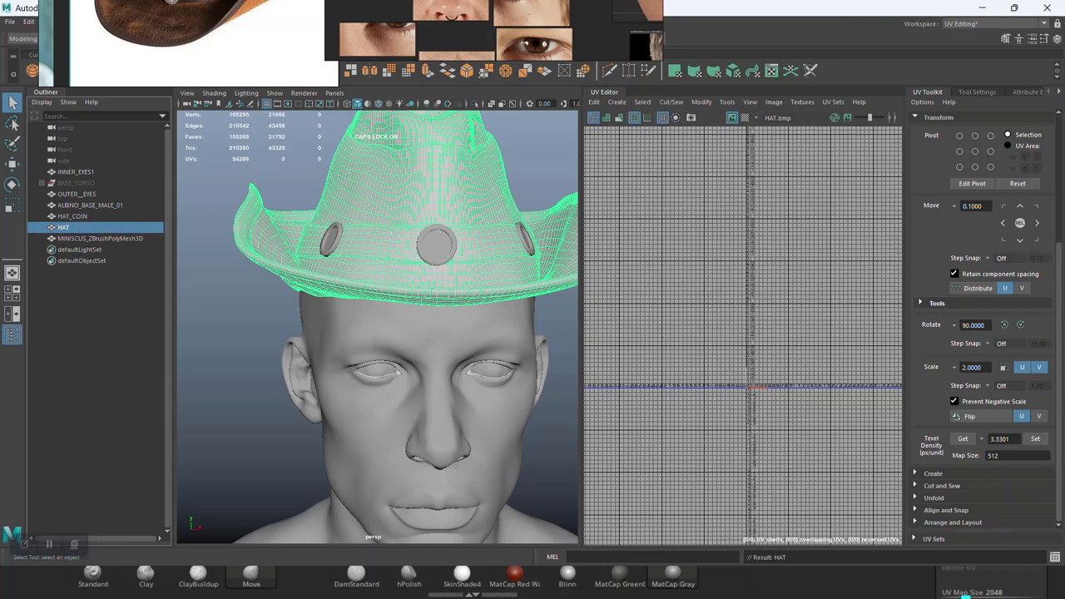
# - Rename the meniscus mesh to MINISCUS by removing its ZBrushPolyMesh3D suffix
pyautogui.doubleClick(101, 239)
pyautogui.click(145, 238)
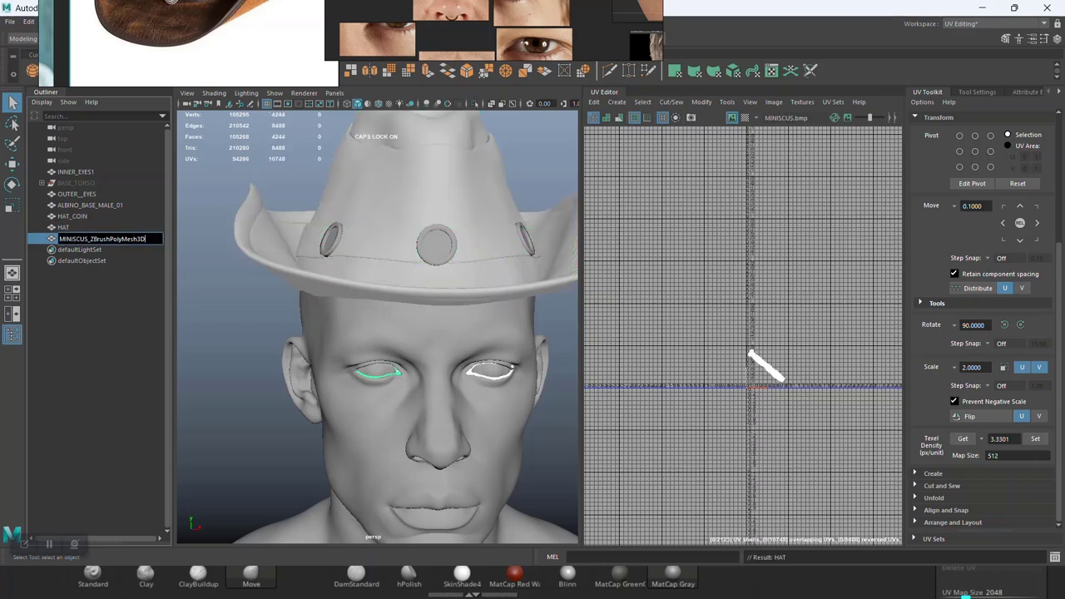
pyautogui.press('BackSpace')
pyautogui.press('BackSpace')
pyautogui.press('BackSpace')
pyautogui.press('BackSpace')
pyautogui.press('BackSpace')
pyautogui.press('BackSpace')
pyautogui.press('BackSpace')
pyautogui.press('BackSpace')
pyautogui.press('BackSpace')
pyautogui.press('BackSpace')
pyautogui.press('BackSpace')
pyautogui.press('Return')
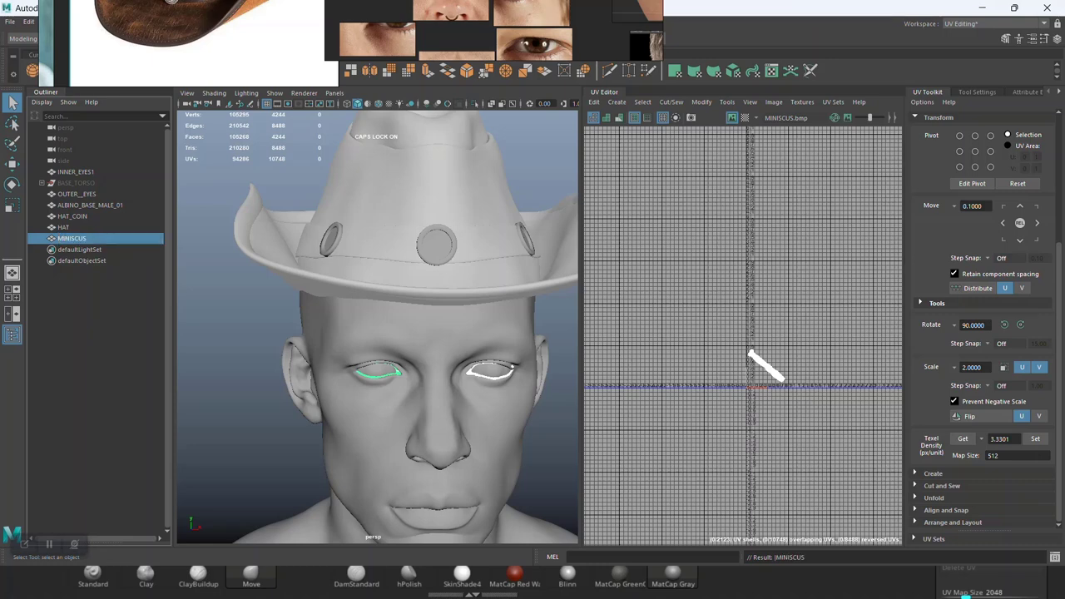
# - Save the scene and clear the meniscus selection
pyautogui.keyDown('alt'); pyautogui.moveTo(466, 366); pyautogui.dragTo(443, 346); pyautogui.keyUp('alt')
pyautogui.hotkey('ctrl', 's')
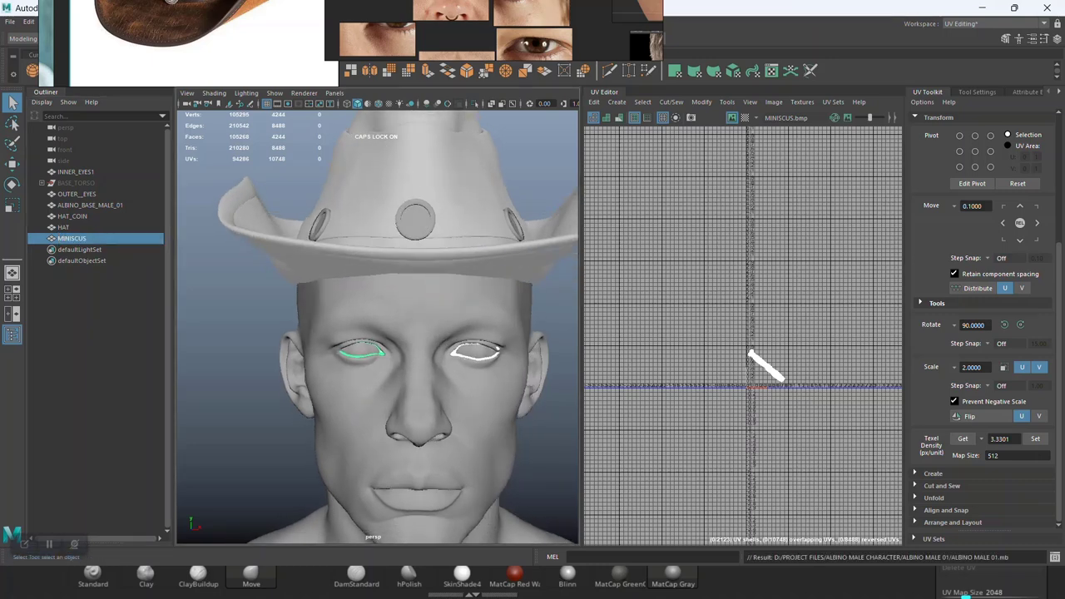
pyautogui.click(250, 366)
# - Duplicate the ALBINO_BASE_MALE_01 body mesh and hide the copy as a backup
pyautogui.keyDown('alt'); pyautogui.moveTo(450, 358); pyautogui.dragTo(416, 358, button='right'); pyautogui.keyUp('alt')
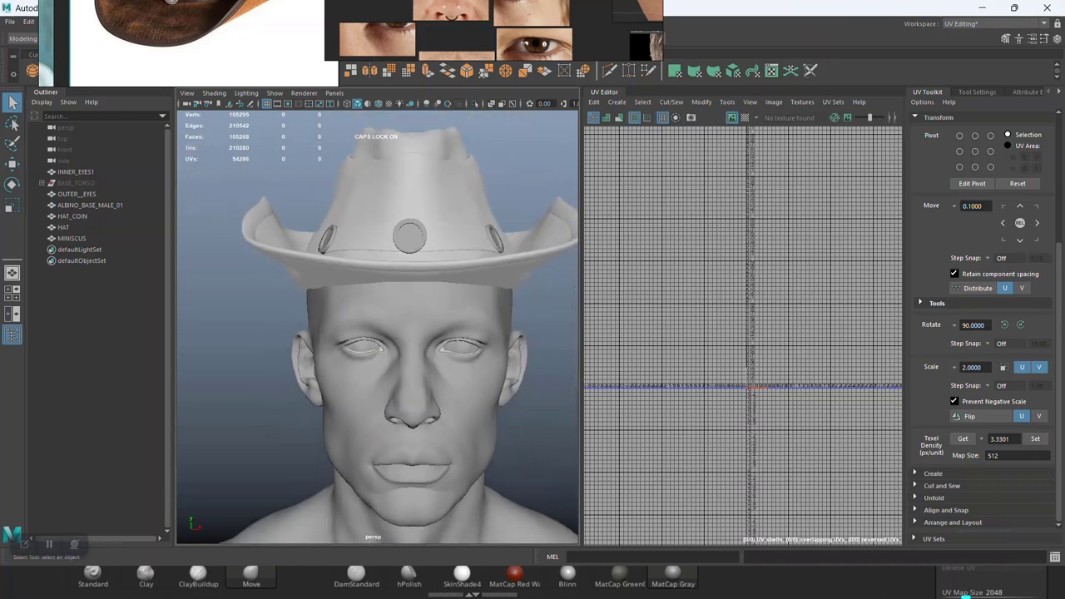
pyautogui.click(416, 375)
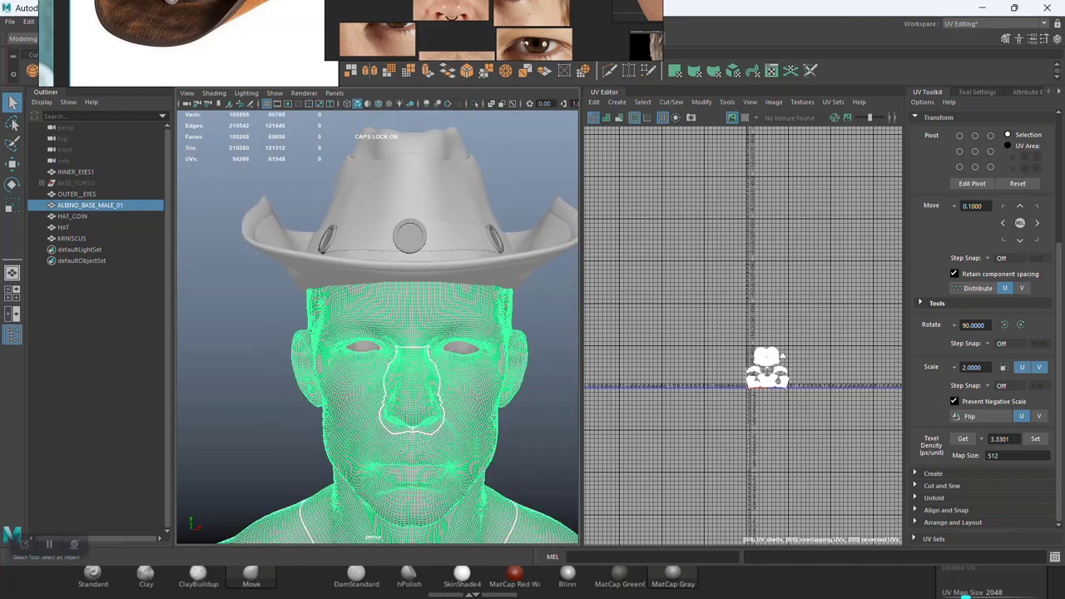
pyautogui.hotkey('ctrl', 'd')
pyautogui.hotkey('ctrl', 'h')
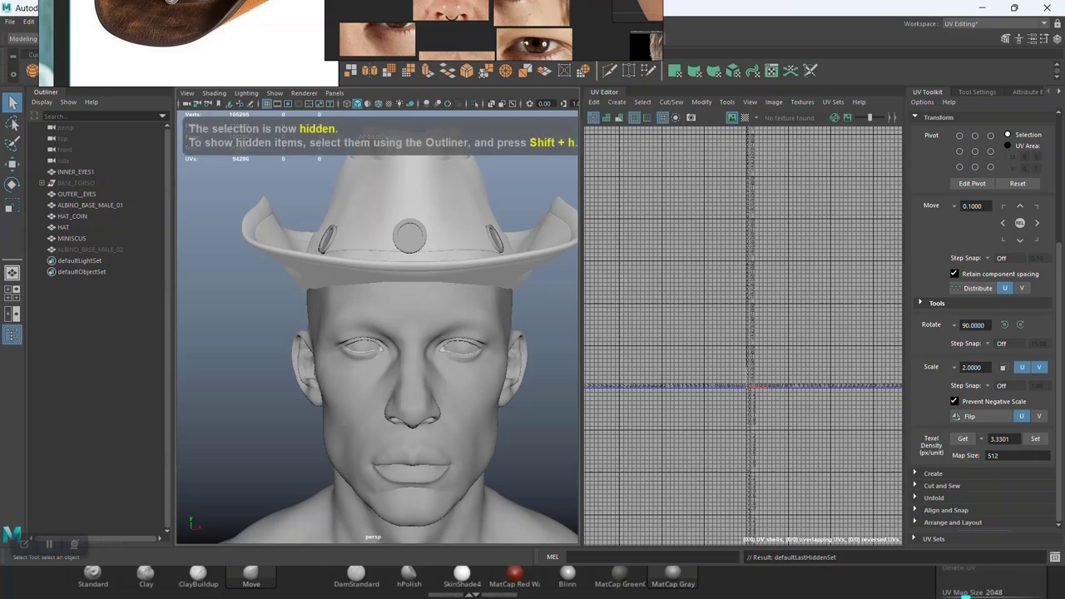
# - Select the visible ALBINO_BASE_MALE_01 mesh and examine its UV shell layout up close
pyautogui.click(416, 374)
pyautogui.scroll(8, 720, 302)
pyautogui.keyDown('alt'); pyautogui.moveTo(767, 371); pyautogui.dragTo(729, 289, button='middle'); pyautogui.keyUp('alt')
pyautogui.scroll(4, 708, 327)
pyautogui.scroll(-5, 705, 320)
pyautogui.scroll(6, 719, 287)
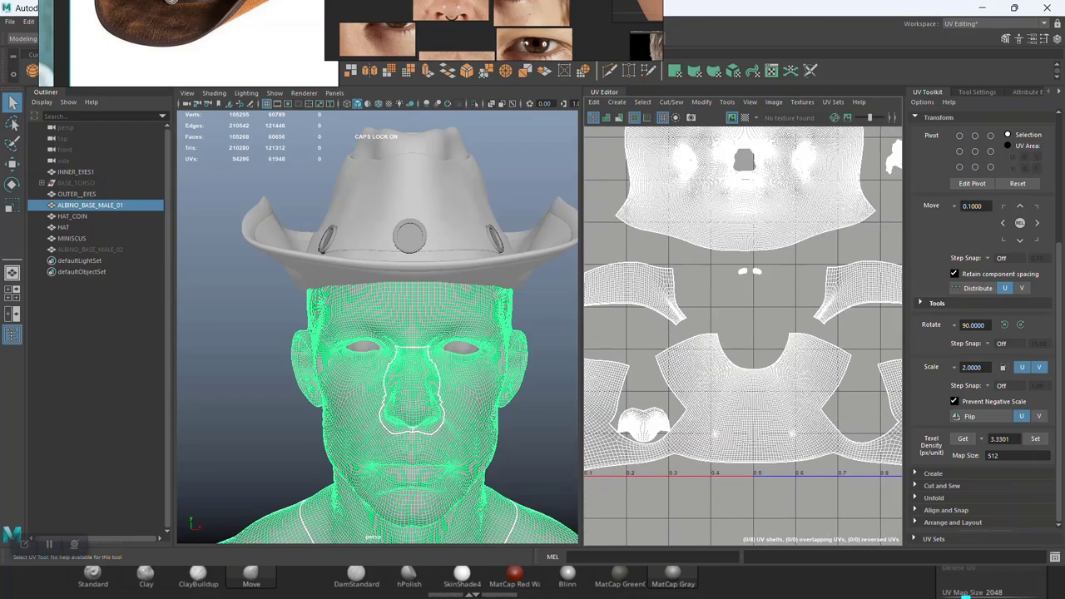
pyautogui.scroll(-2, 712, 333)
pyautogui.scroll(5, 741, 321)
pyautogui.keyDown('alt'); pyautogui.moveTo(724, 332); pyautogui.dragTo(842, 227, button='middle'); pyautogui.keyUp('alt')
# - Pick the small UV shell overlapping the torso shell's armhole area and locate the part it belongs to on the model
pyautogui.moveTo(714, 394); pyautogui.dragTo(687, 382, button='right')
pyautogui.click(706, 395)
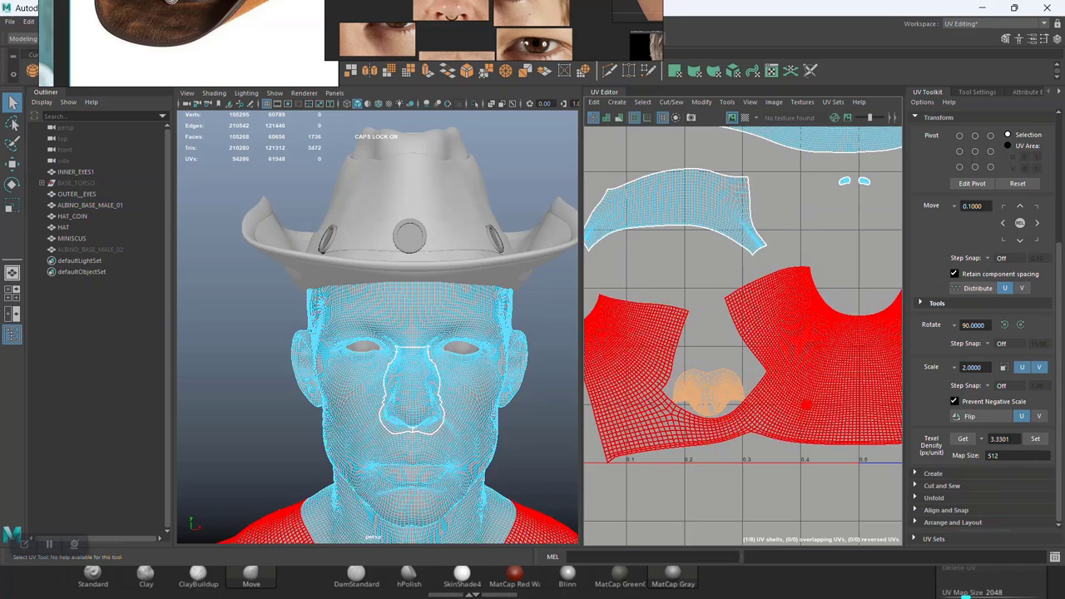
pyautogui.press('f')
pyautogui.keyDown('alt'); pyautogui.moveTo(358, 333); pyautogui.dragTo(433, 337); pyautogui.keyUp('alt')
pyautogui.scroll(-5, 491, 333)
pyautogui.scroll(-5, 732, 339)
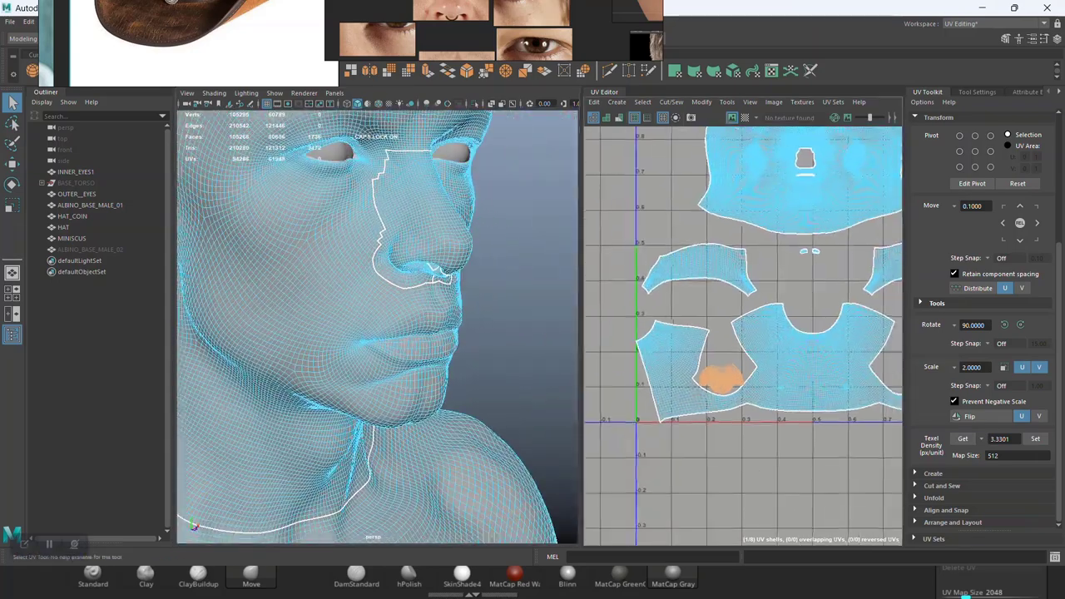
pyautogui.keyDown('alt'); pyautogui.moveTo(774, 432); pyautogui.dragTo(722, 456, button='middle'); pyautogui.keyUp('alt')
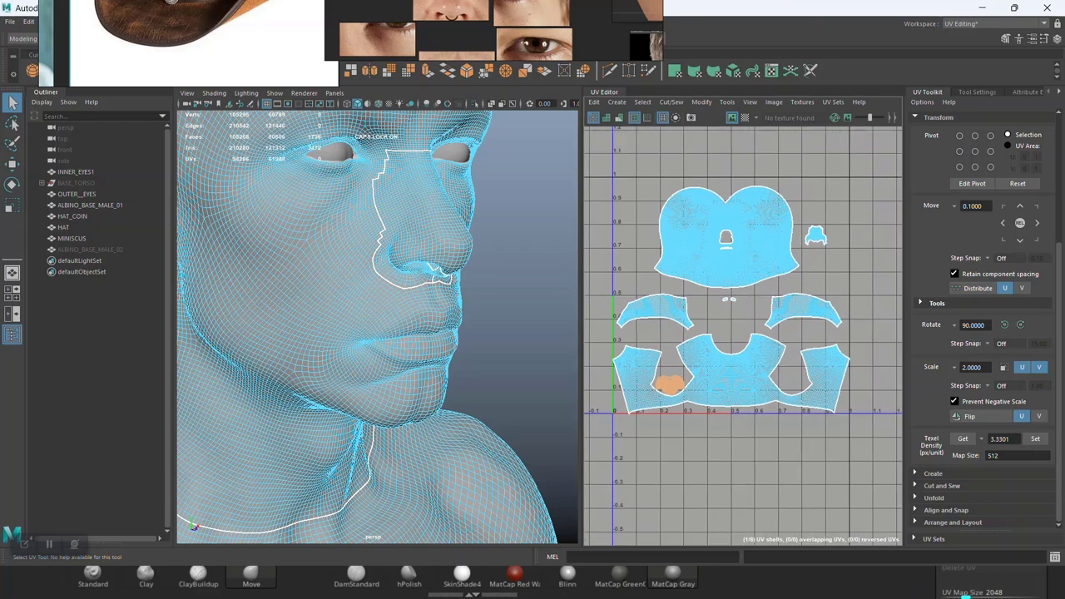
# - Clear the shell selection and examine the head UV shell around the nose and mouth openings against the model
pyautogui.click(722, 456)
pyautogui.scroll(4, 722, 456)
pyautogui.keyDown('alt'); pyautogui.moveTo(732, 349); pyautogui.dragTo(707, 416, button='middle'); pyautogui.keyUp('alt')
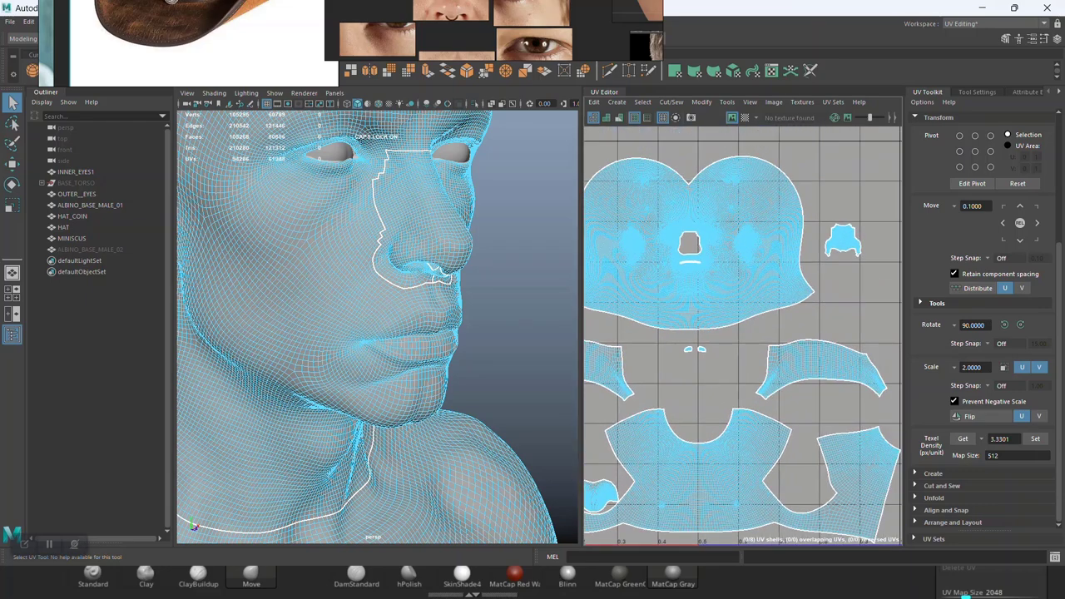
pyautogui.scroll(-4, 743, 366)
pyautogui.moveTo(732, 362)
pyautogui.keyDown('alt'); pyautogui.mouseDown(button='middle')
pyautogui.moveTo(741, 358)
pyautogui.moveTo(663, 386)
pyautogui.moveTo(742, 367)
pyautogui.mouseUp(button='middle'); pyautogui.keyUp('alt')
pyautogui.scroll(4, 741, 358)
pyautogui.scroll(-2, 741, 367)
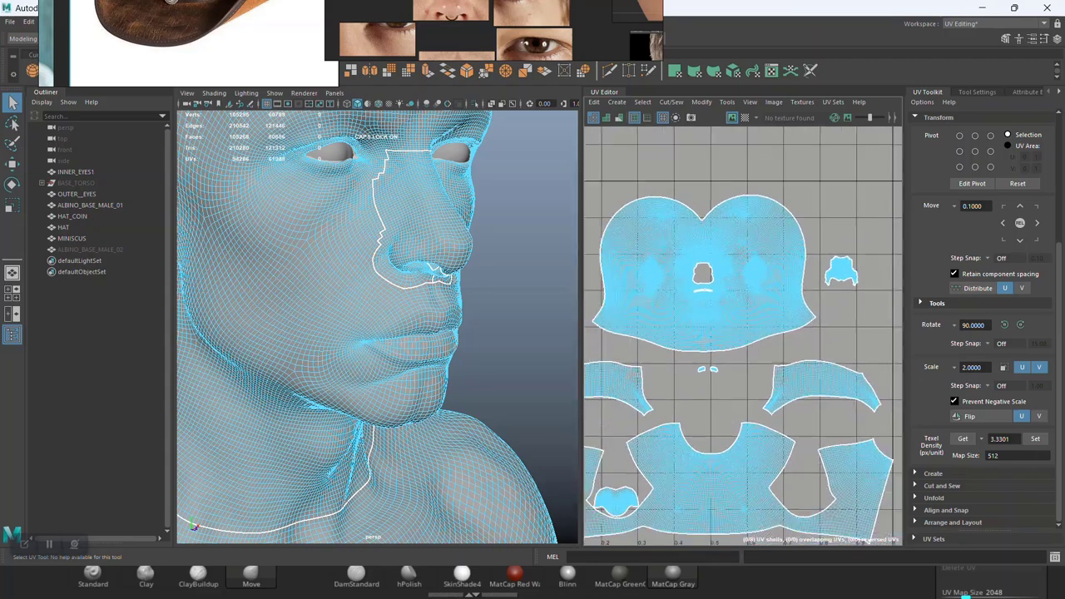
pyautogui.scroll(2, 700, 290)
pyautogui.keyDown('alt'); pyautogui.moveTo(701, 290); pyautogui.dragTo(722, 307, button='middle'); pyautogui.keyUp('alt')
pyautogui.scroll(6, 722, 308)
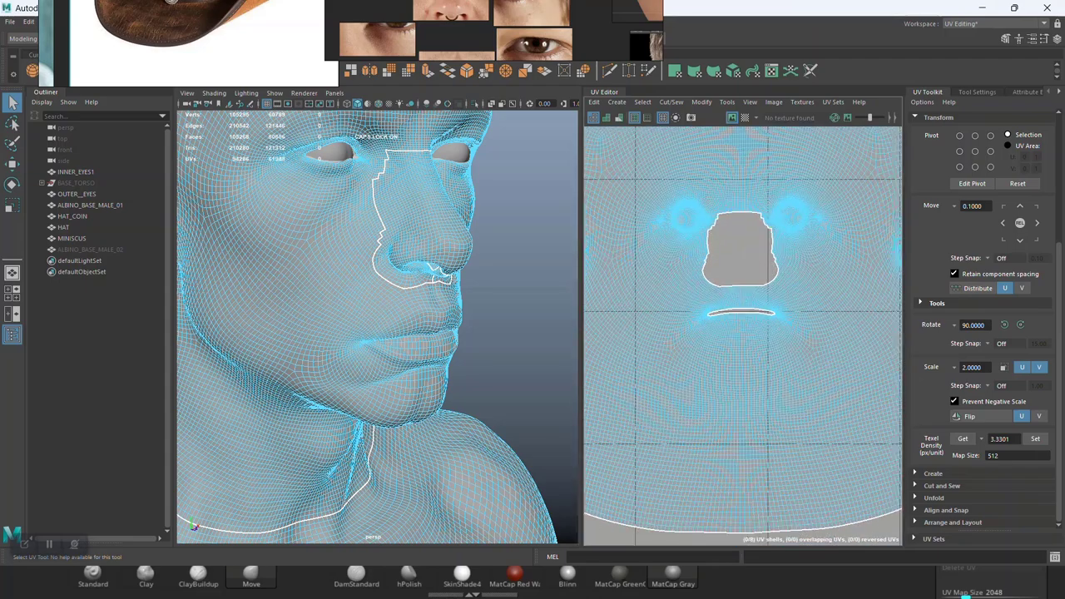
pyautogui.scroll(-3, 726, 345)
pyautogui.scroll(4, 726, 345)
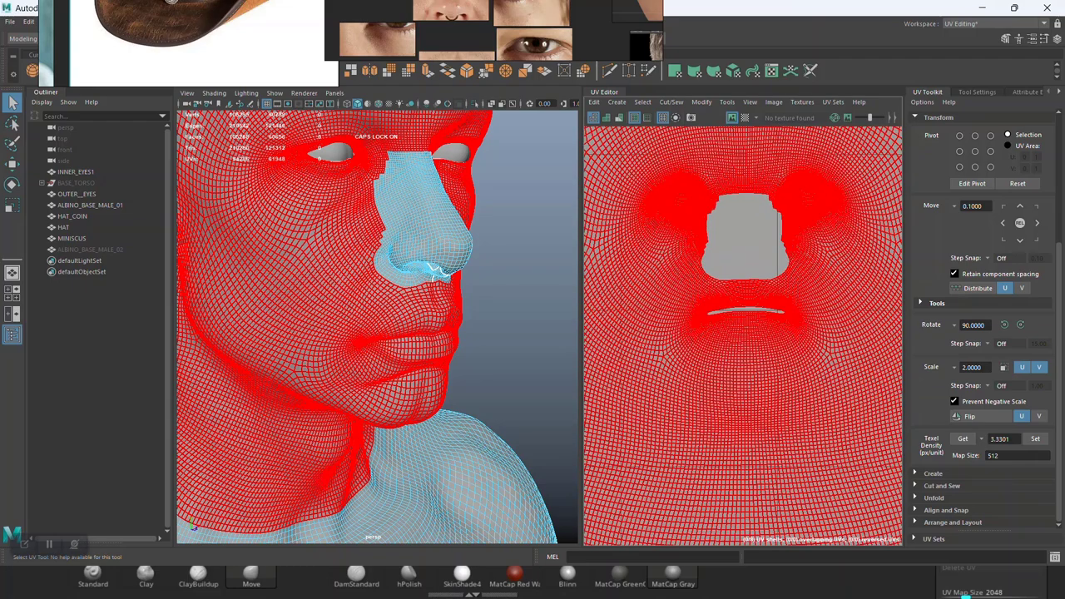
pyautogui.scroll(1, 746, 311)
pyautogui.scroll(-4, 399, 316)
pyautogui.keyDown('alt'); pyautogui.moveTo(416, 317); pyautogui.dragTo(366, 321); pyautogui.keyUp('alt')
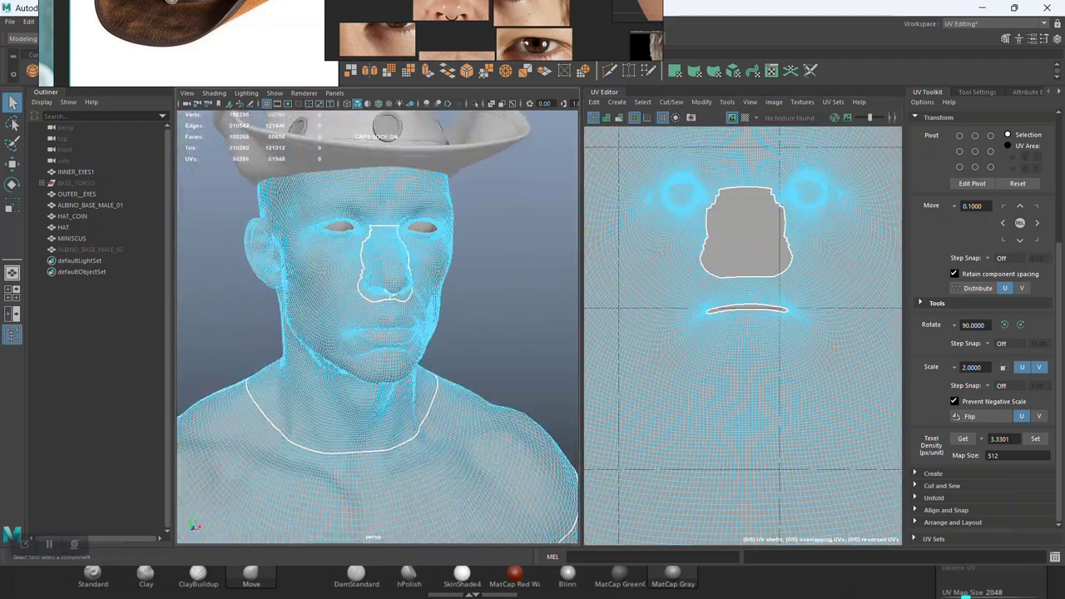
# - Return the body mesh to object mode and deselect it, with the whole bust in view
pyautogui.scroll(-4, 408, 276)
pyautogui.moveTo(409, 276); pyautogui.dragTo(427, 261, button='right')
pyautogui.click(491, 270)
pyautogui.scroll(-4, 378, 326)
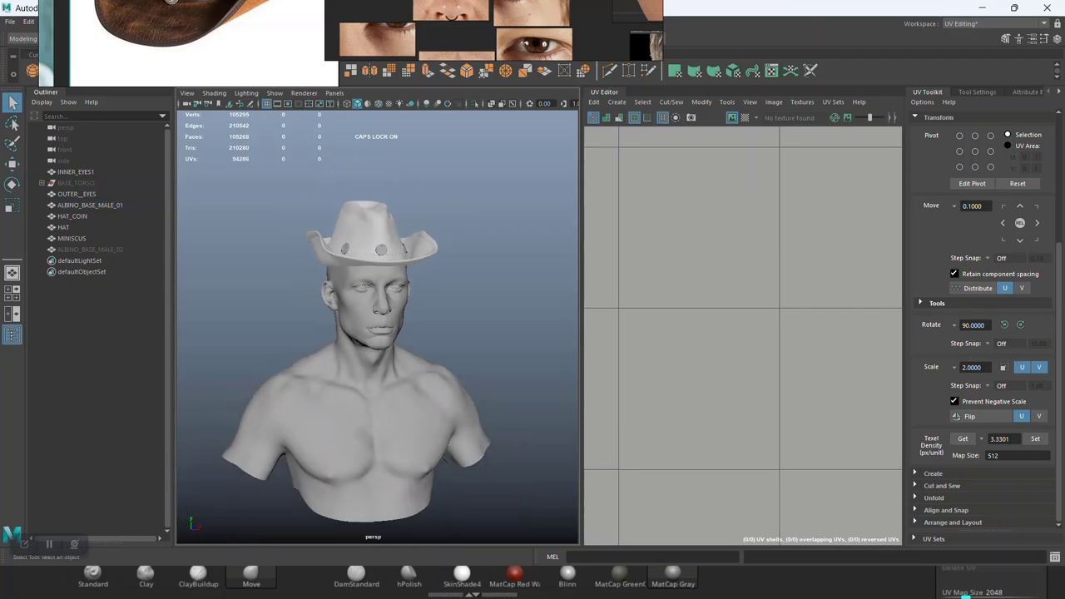
# - Select the ALBINO_BASE_MALE_01 mesh and select all of its UV shells
pyautogui.click(380, 330)
pyautogui.scroll(-8, 723, 310)
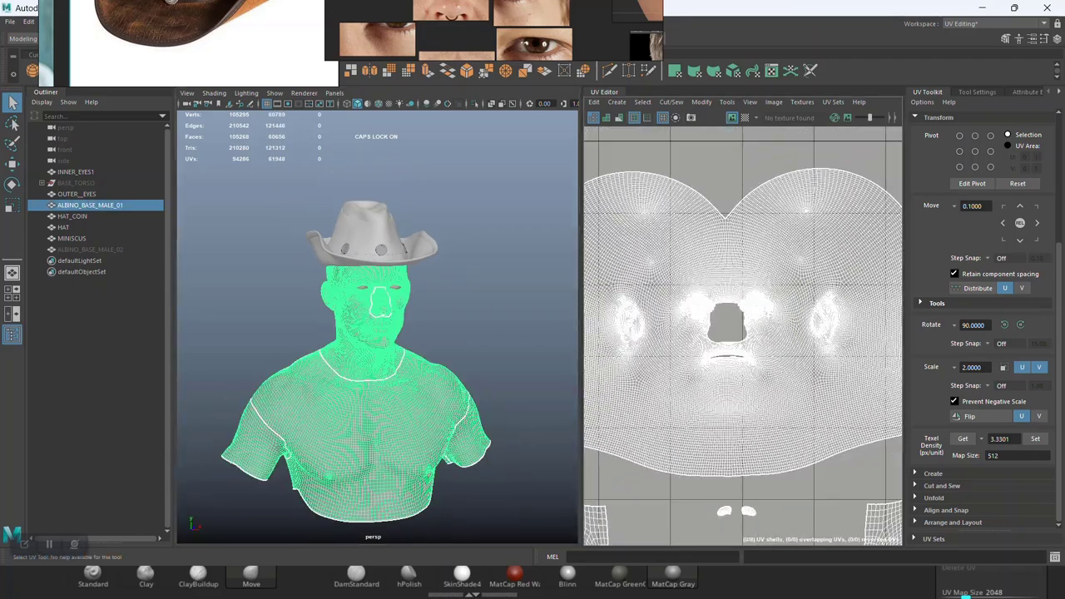
pyautogui.scroll(-3, 748, 263)
pyautogui.moveTo(745, 261); pyautogui.dragTo(722, 247, button='right')
pyautogui.moveTo(663, 210); pyautogui.dragTo(843, 458)
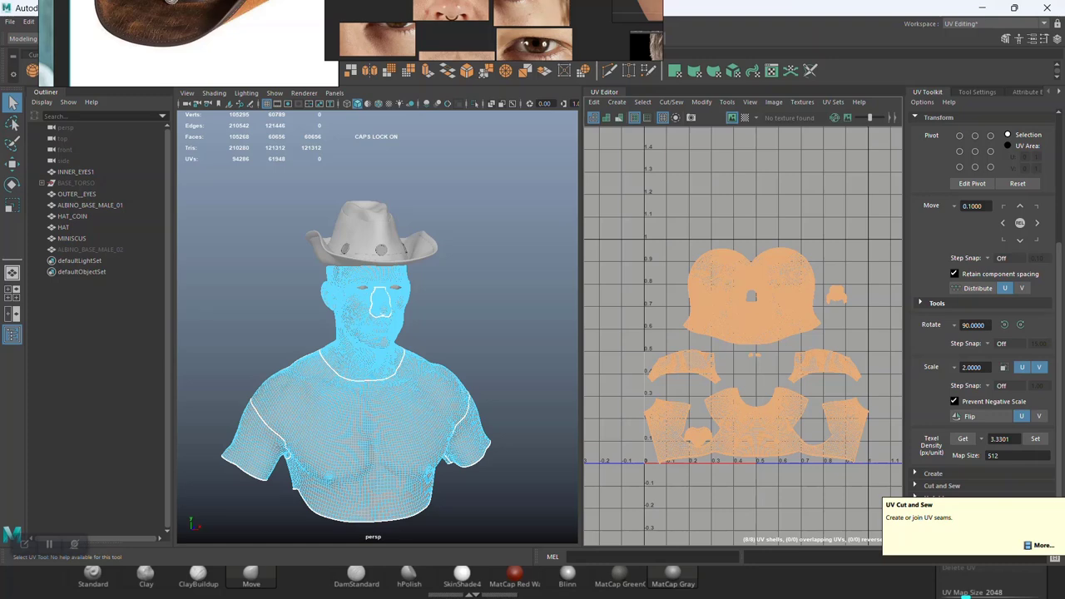
# - Expand the Create, Cut and Sew, Unfold, and Arrange and Layout tool groups for UV editing
pyautogui.click(932, 473)
pyautogui.scroll(-2, 945, 501)
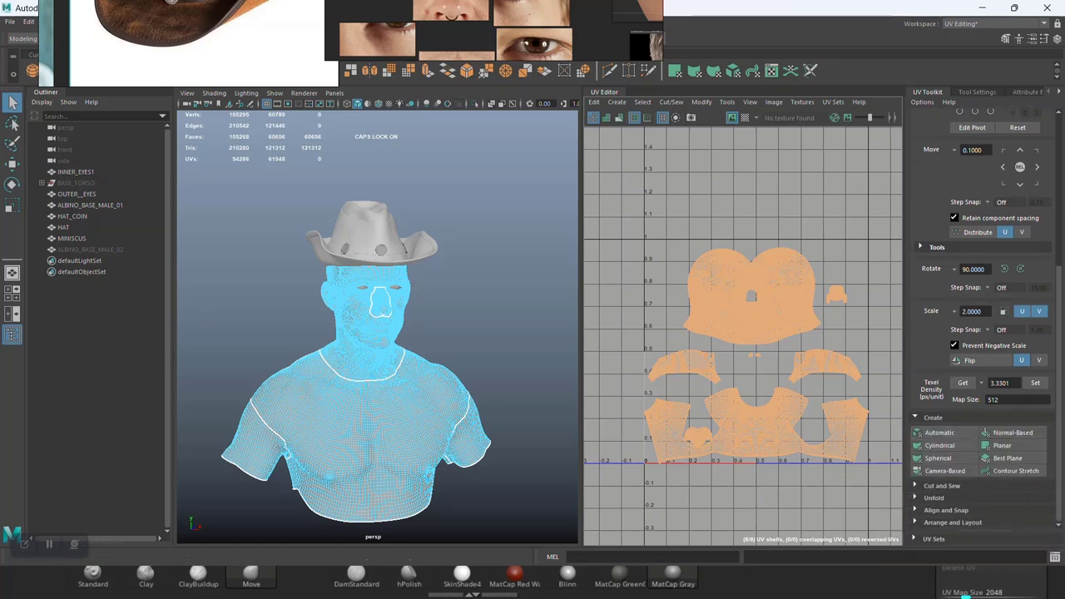
pyautogui.click(942, 486)
pyautogui.scroll(-2, 944, 501)
pyautogui.click(934, 497)
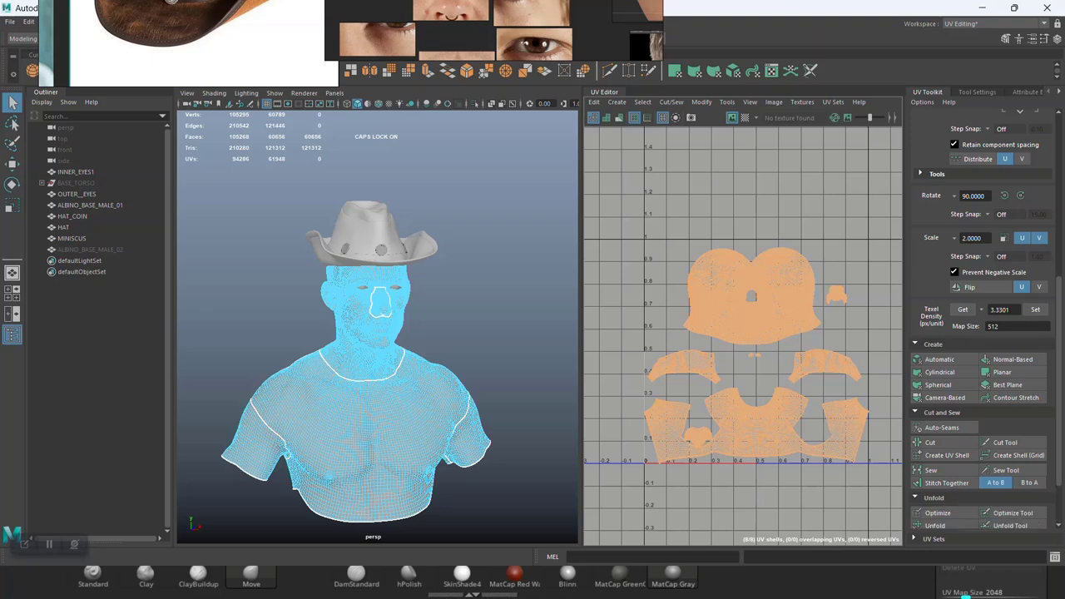
pyautogui.scroll(-2, 945, 504)
pyautogui.click(949, 523)
pyautogui.scroll(-3, 945, 516)
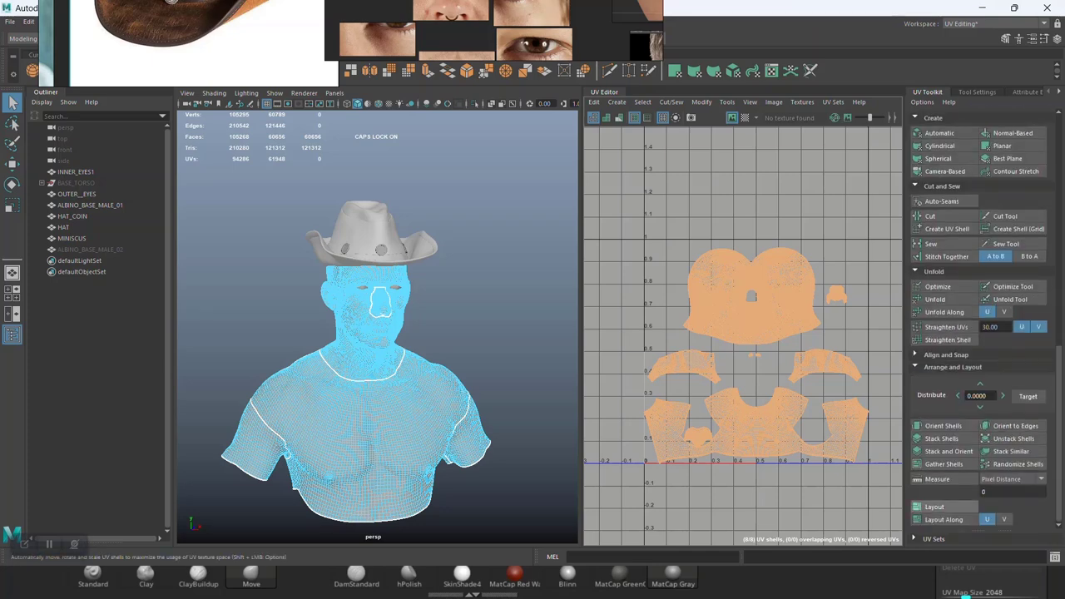
# - Try an automatic Layout of all the body's UV shells, check the packing, and undo it
pyautogui.click(934, 507)
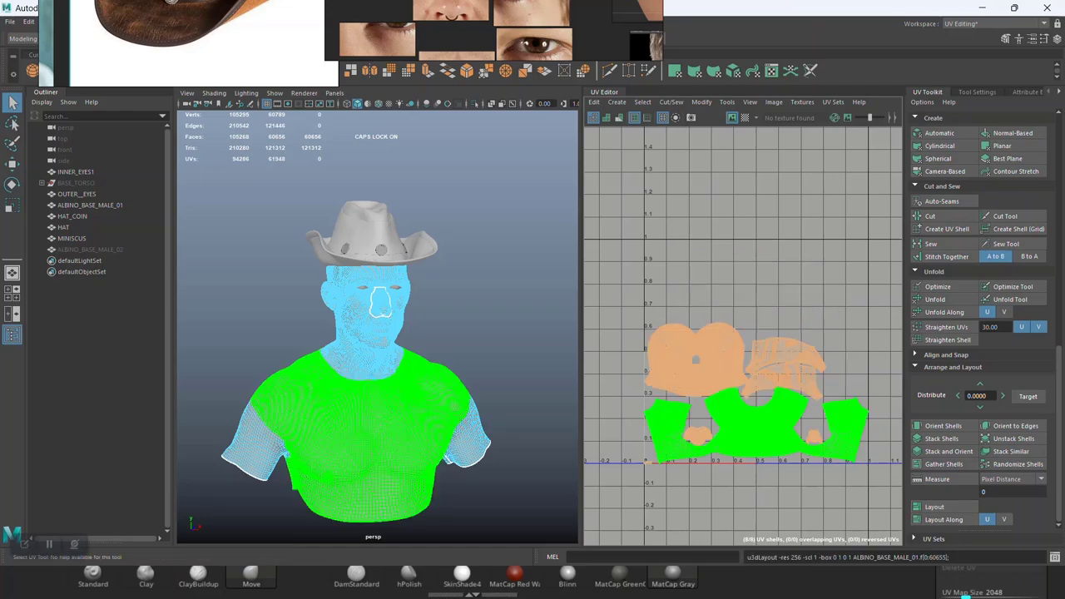
pyautogui.click(782, 299)
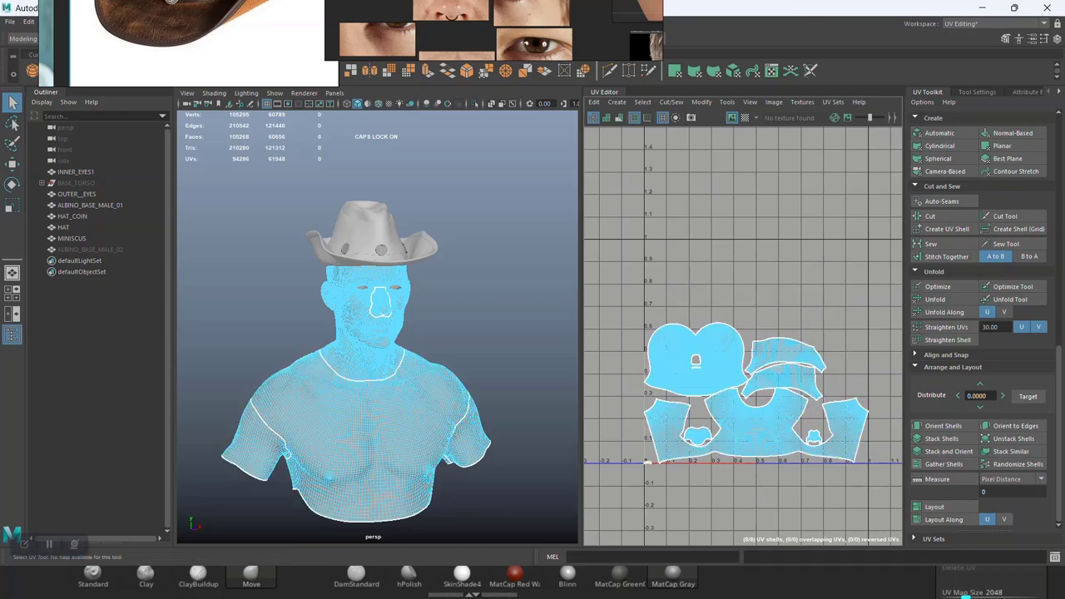
pyautogui.scroll(6, 782, 299)
pyautogui.scroll(-4, 782, 300)
pyautogui.keyDown('alt'); pyautogui.moveTo(749, 333); pyautogui.dragTo(756, 323, button='middle'); pyautogui.keyUp('alt')
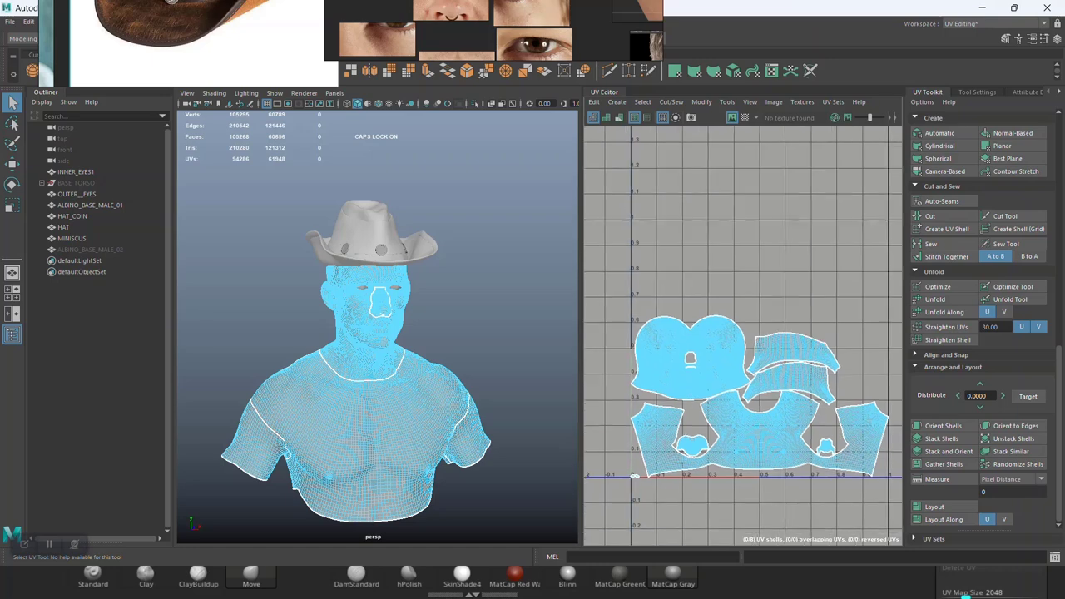
pyautogui.hotkey('ctrl', 'z')
pyautogui.hotkey('ctrl', 'z')
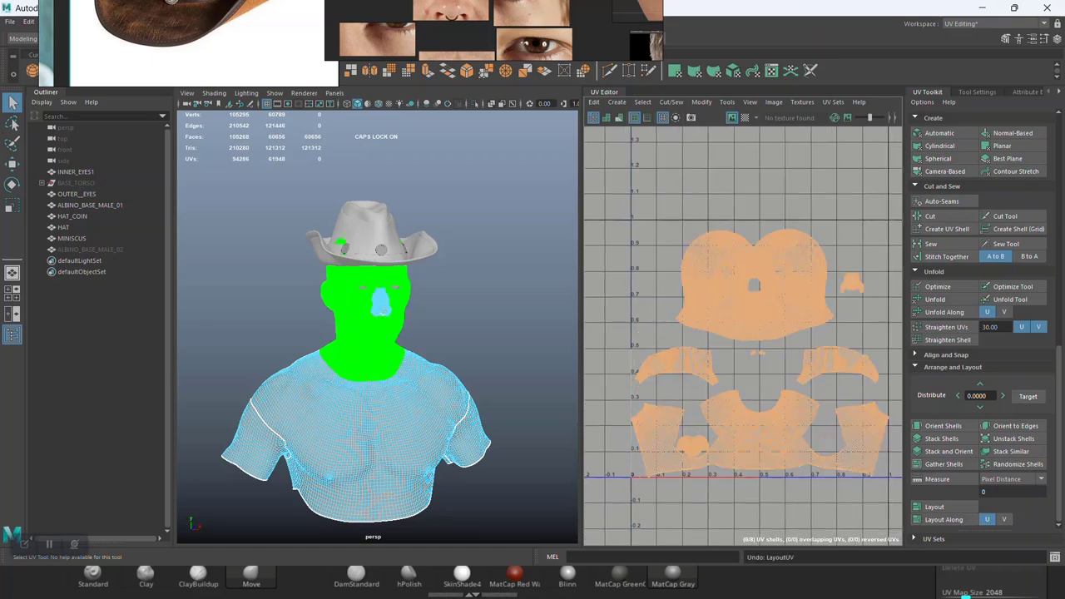
# - Clear the UV shell selection, return the body mesh to object mode, deselect it and save the scene
pyautogui.click(782, 199)
pyautogui.scroll(5, 480, 282)
pyautogui.rightClick(480, 282)
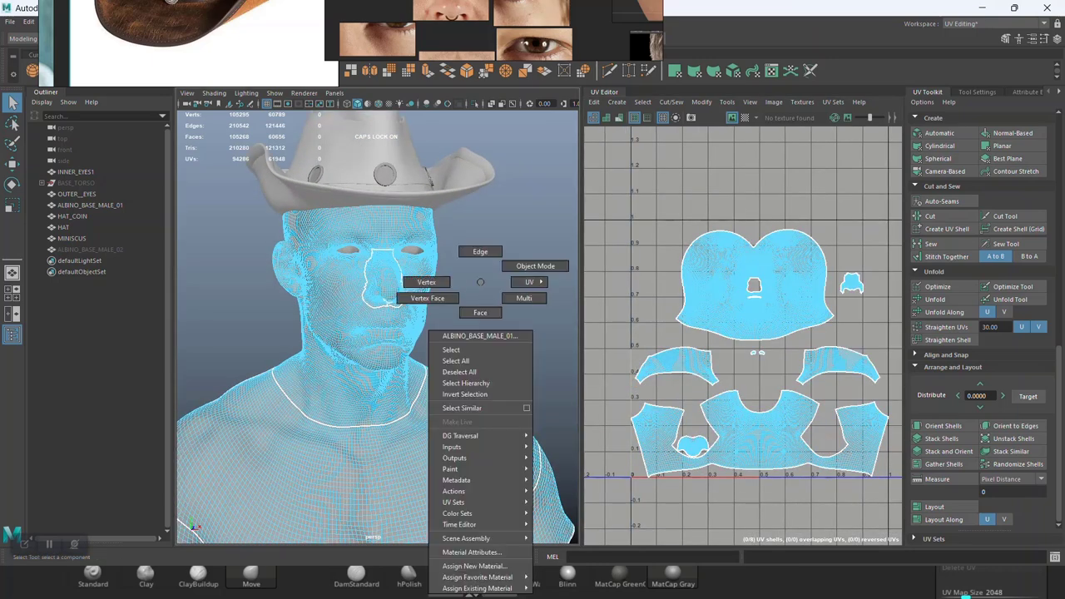
pyautogui.moveTo(480, 282); pyautogui.dragTo(535, 266, button='right')
pyautogui.click(525, 258)
pyautogui.keyDown('alt'); pyautogui.moveTo(524, 258); pyautogui.dragTo(469, 298); pyautogui.keyUp('alt')
pyautogui.hotkey('ctrl', 's')
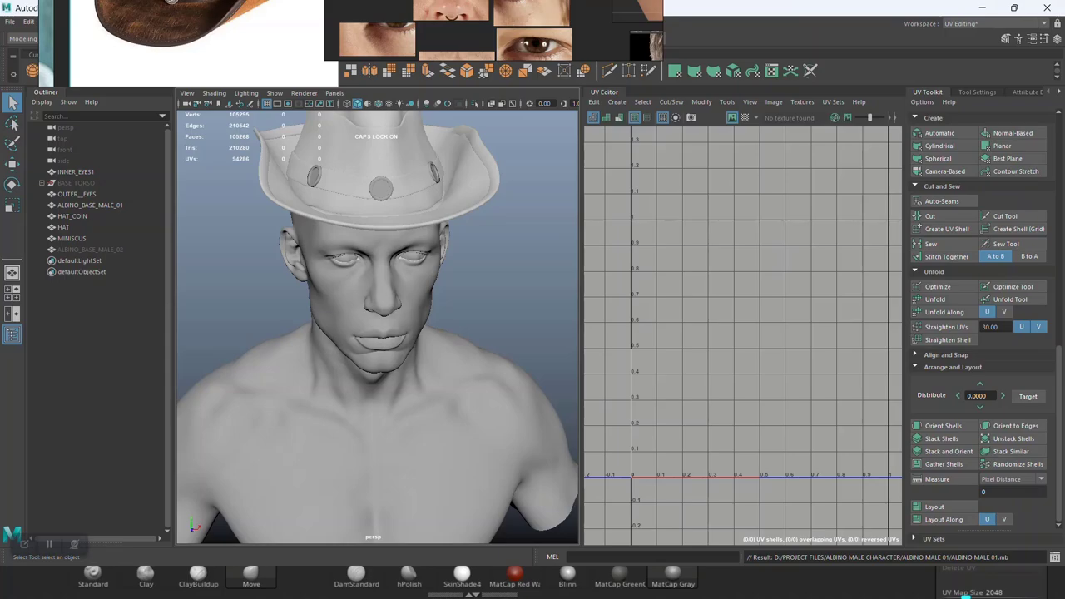
# - Select the body mesh and examine its UV seams around the nose and eyes up close
pyautogui.click(424, 387)
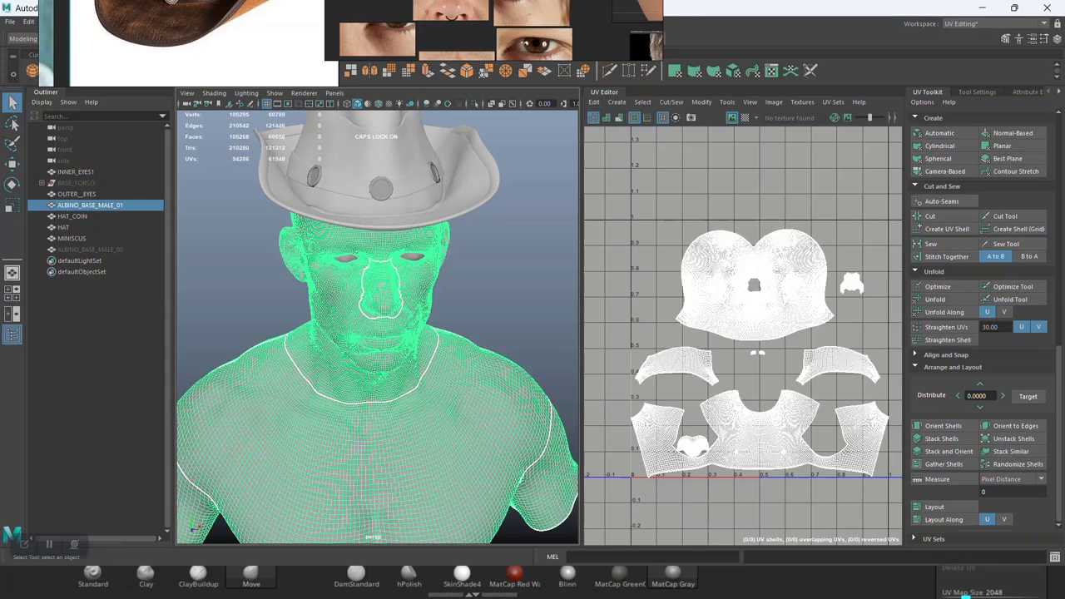
pyautogui.keyDown('alt'); pyautogui.moveTo(424, 333); pyautogui.dragTo(446, 383, button='middle'); pyautogui.keyUp('alt')
pyautogui.keyDown('alt'); pyautogui.moveTo(445, 383); pyautogui.dragTo(499, 395, button='right'); pyautogui.keyUp('alt')
pyautogui.keyDown('alt'); pyautogui.moveTo(499, 396); pyautogui.dragTo(471, 350); pyautogui.keyUp('alt')
pyautogui.keyDown('alt'); pyautogui.moveTo(470, 349); pyautogui.dragTo(430, 393, button='middle'); pyautogui.keyUp('alt')
pyautogui.keyDown('alt'); pyautogui.moveTo(430, 393); pyautogui.dragTo(487, 404, button='right'); pyautogui.keyUp('alt')
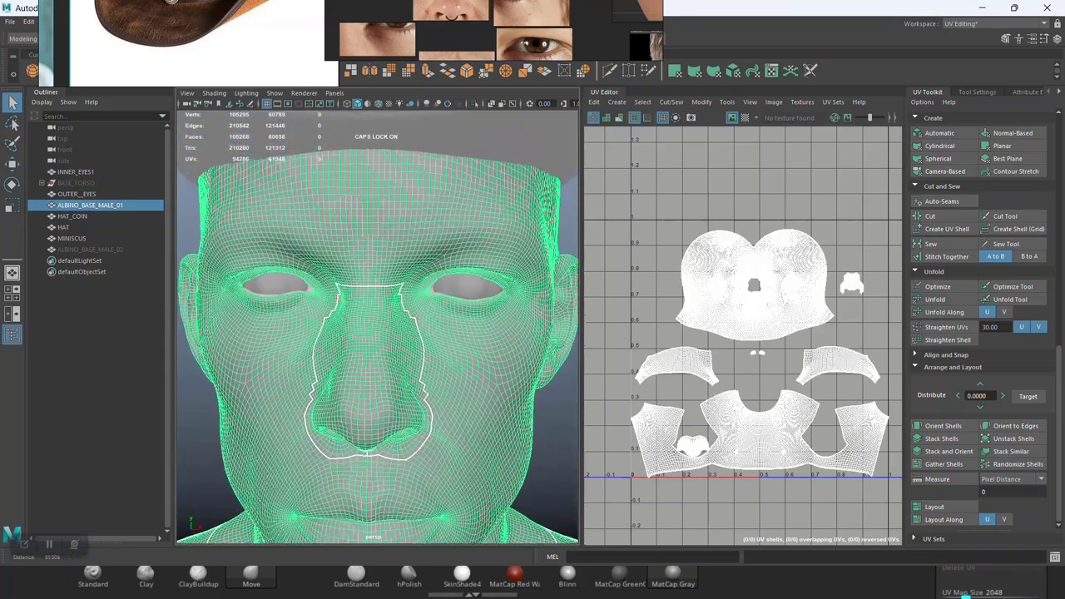
pyautogui.keyDown('alt'); pyautogui.moveTo(487, 404); pyautogui.dragTo(429, 435, button='middle'); pyautogui.keyUp('alt')
pyautogui.keyDown('alt'); pyautogui.moveTo(428, 436); pyautogui.dragTo(500, 441, button='right'); pyautogui.keyUp('alt')
pyautogui.keyDown('alt'); pyautogui.moveTo(499, 441); pyautogui.dragTo(520, 441); pyautogui.keyUp('alt')
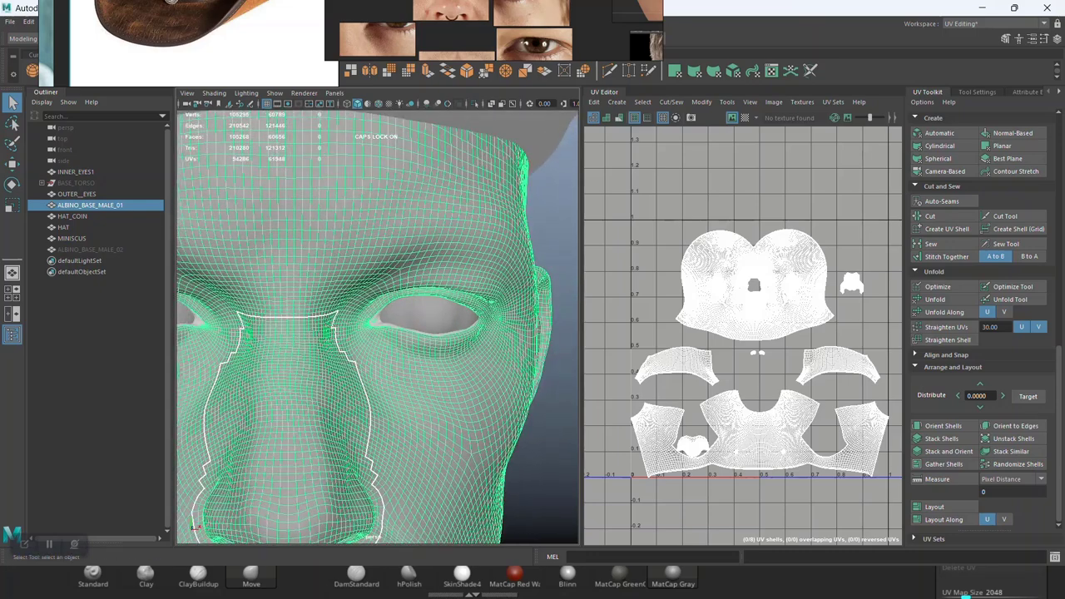
# - Select the OUTER__EYES mesh and check its UV shells against both eyes
pyautogui.click(551, 441)
pyautogui.click(428, 316)
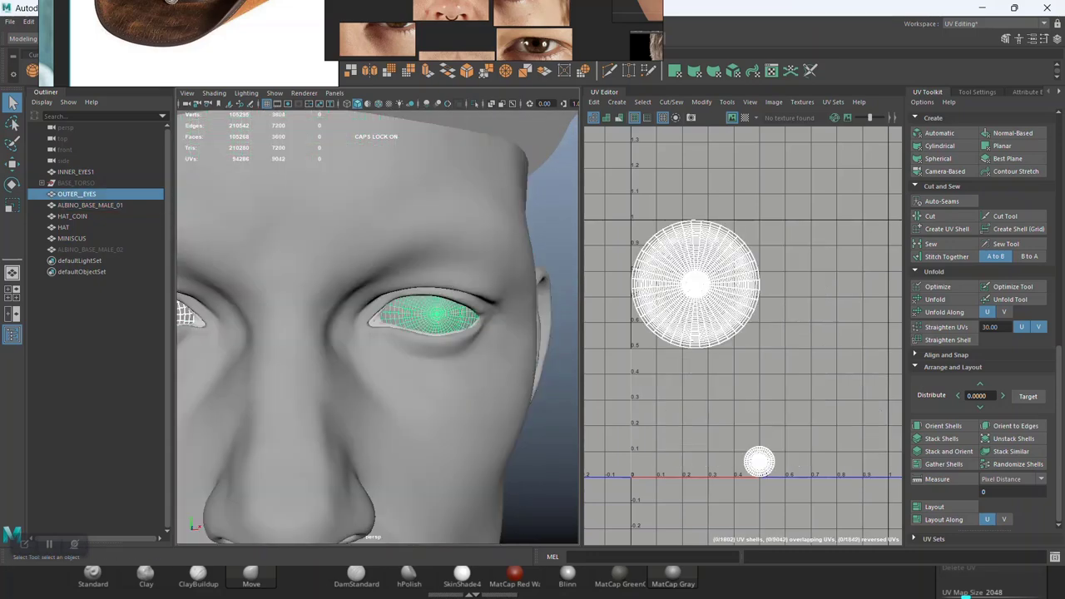
pyautogui.keyDown('alt'); pyautogui.moveTo(429, 332); pyautogui.dragTo(466, 334); pyautogui.keyUp('alt')
pyautogui.keyDown('alt'); pyautogui.moveTo(383, 341); pyautogui.dragTo(491, 362, button='middle'); pyautogui.keyUp('alt')
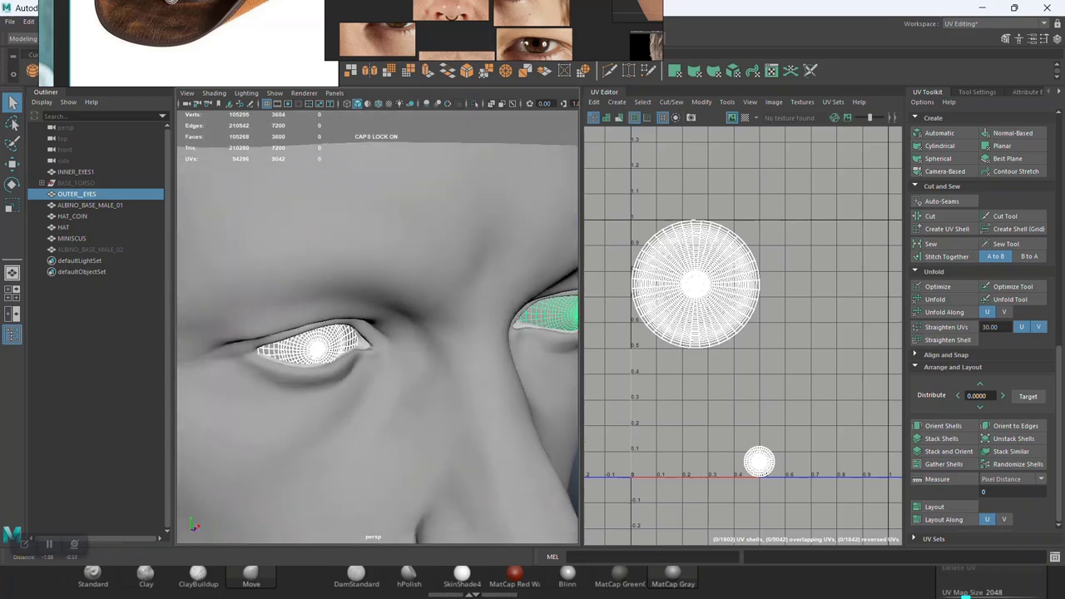
pyautogui.keyDown('alt'); pyautogui.moveTo(416, 362); pyautogui.dragTo(491, 366, button='right'); pyautogui.keyUp('alt')
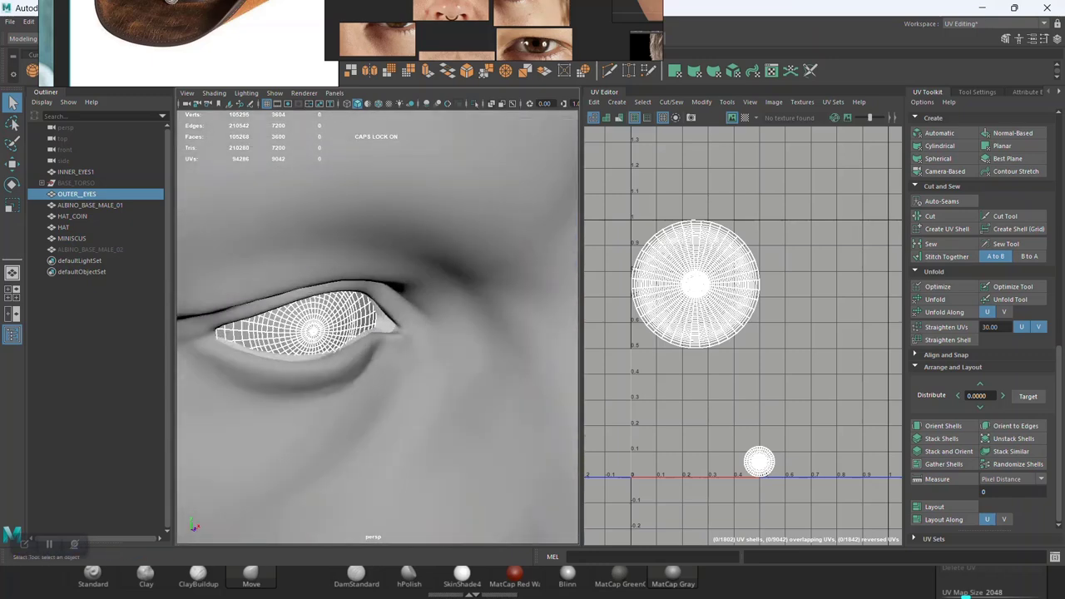
# - Select the MINISCUS mesh and check its UV layout against the inner corners of both eyes
pyautogui.keyDown('alt'); pyautogui.moveTo(375, 333); pyautogui.dragTo(483, 337, button='right'); pyautogui.keyUp('alt')
pyautogui.click(406, 320)
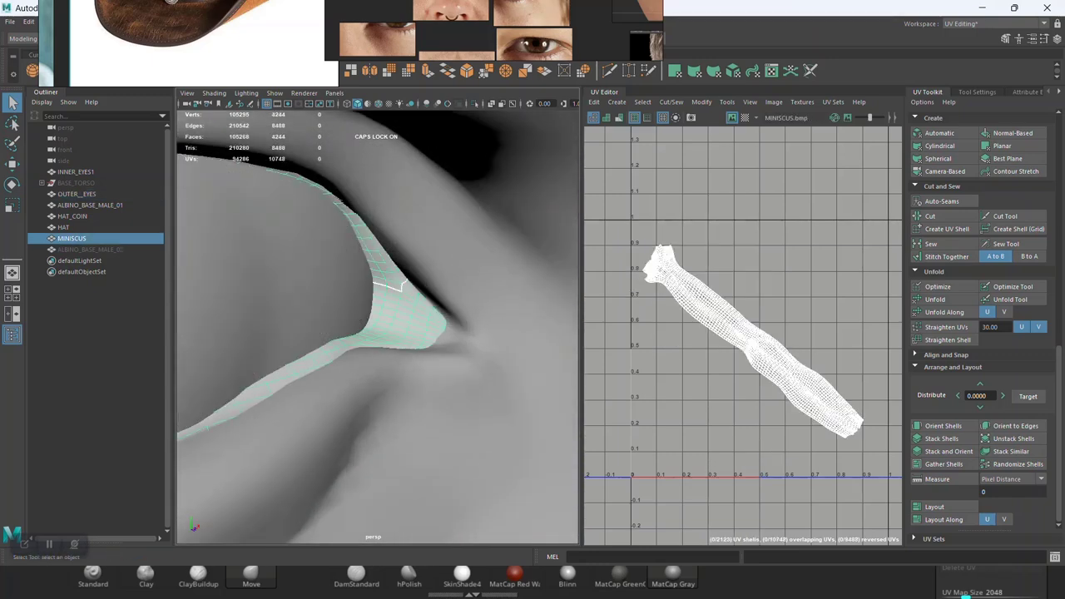
pyautogui.keyDown('alt'); pyautogui.moveTo(774, 333); pyautogui.dragTo(674, 338, button='right'); pyautogui.keyUp('alt')
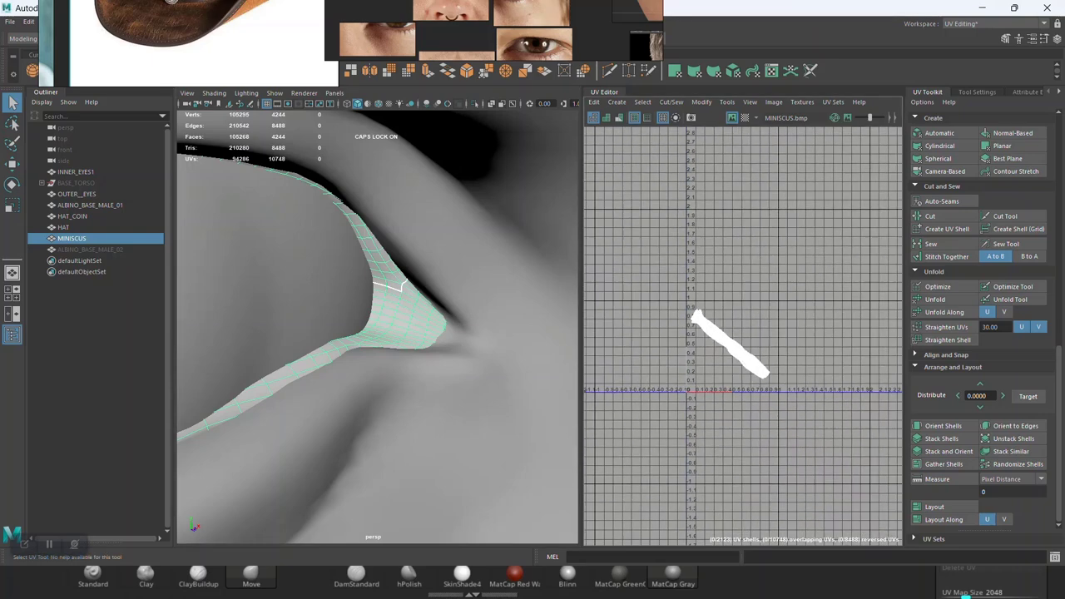
pyautogui.keyDown('alt'); pyautogui.moveTo(433, 333); pyautogui.dragTo(375, 335, button='right'); pyautogui.keyUp('alt')
pyautogui.scroll(-6, 378, 327)
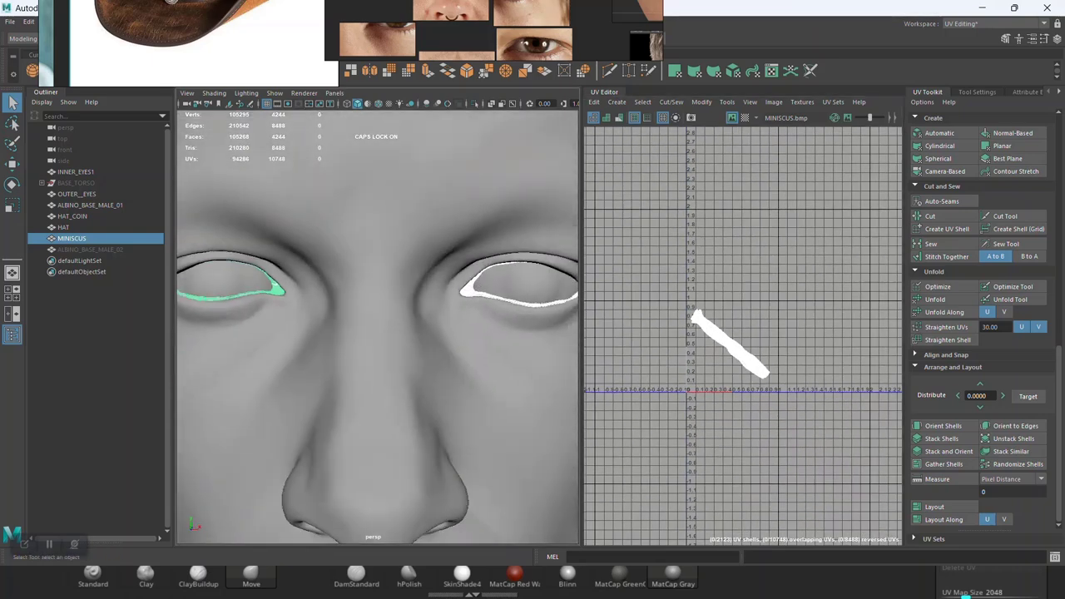
# - Select all UV shells of the MINISCUS mesh and apply Orient Shells to them
pyautogui.moveTo(745, 322); pyautogui.dragTo(693, 304, button='right')
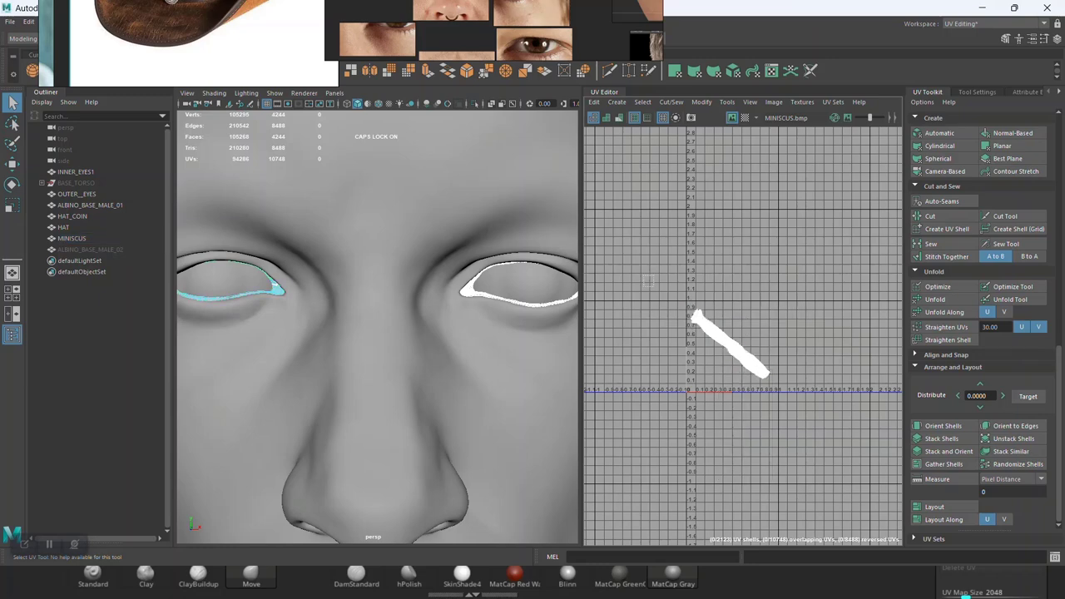
pyautogui.moveTo(654, 276); pyautogui.dragTo(791, 404)
pyautogui.click(670, 267)
pyautogui.moveTo(669, 265); pyautogui.dragTo(797, 408)
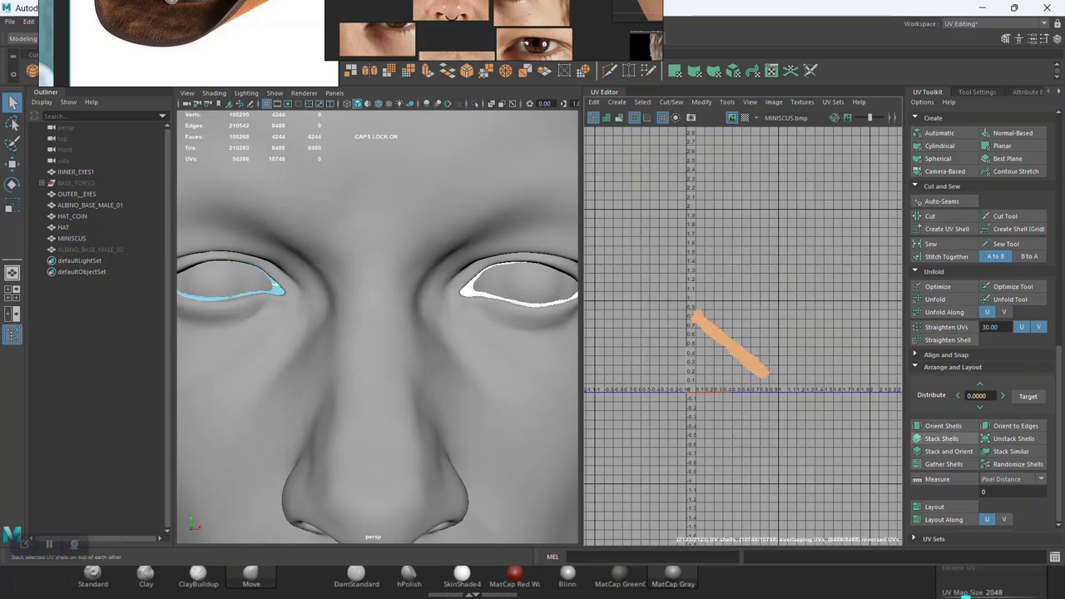
pyautogui.click(942, 426)
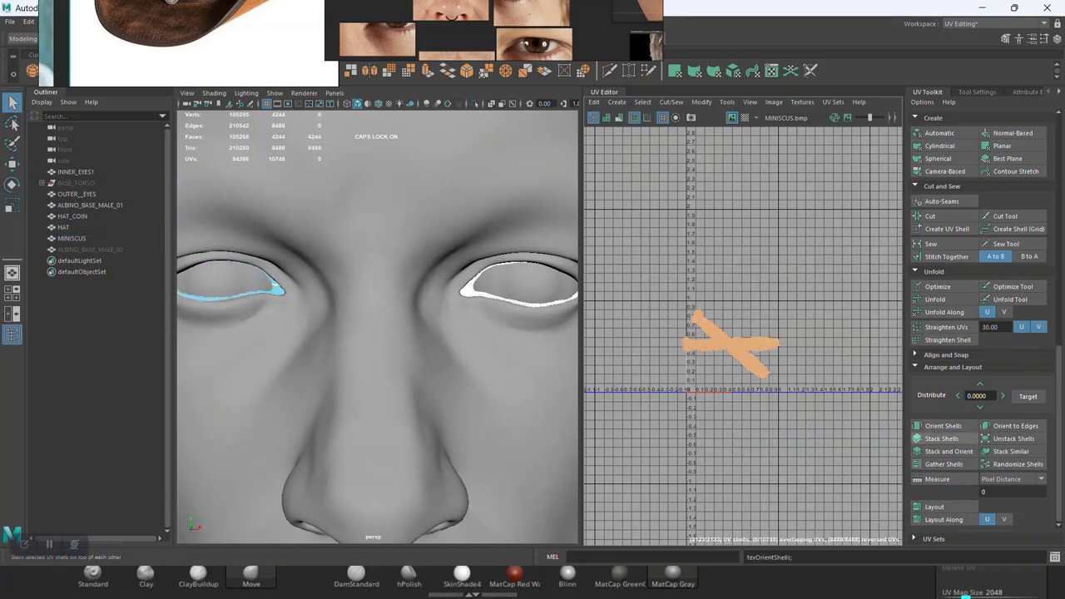
# - Examine the diagonal MINISCUS UV strip up close for separated faces, comparing it with the horizontal shell
pyautogui.click(819, 416)
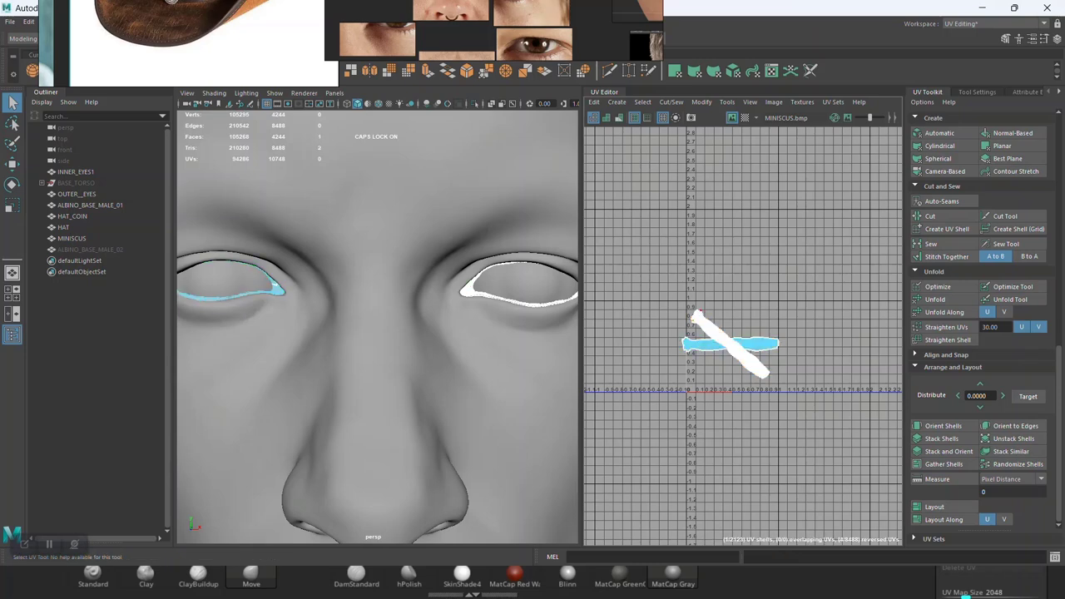
pyautogui.moveTo(705, 316); pyautogui.dragTo(713, 330)
pyautogui.keyDown('alt'); pyautogui.moveTo(713, 330); pyautogui.dragTo(790, 341, button='right'); pyautogui.keyUp('alt')
pyautogui.keyDown('alt'); pyautogui.moveTo(707, 366); pyautogui.dragTo(766, 304, button='middle'); pyautogui.keyUp('alt')
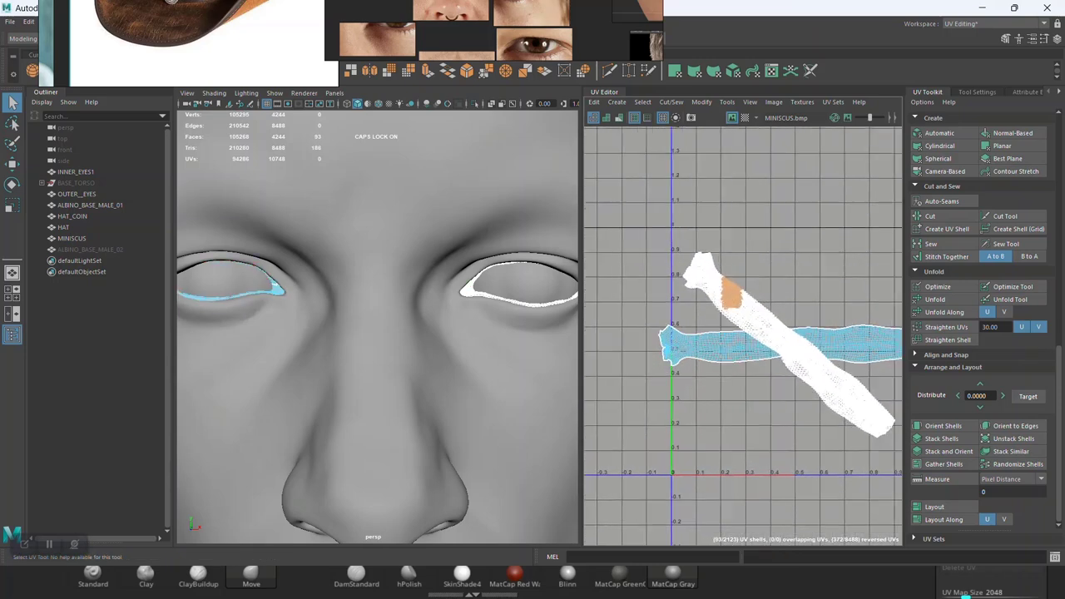
pyautogui.scroll(3, 732, 350)
pyautogui.keyDown('alt'); pyautogui.moveTo(732, 350); pyautogui.dragTo(687, 396, button='middle'); pyautogui.keyUp('alt')
pyautogui.scroll(3, 678, 411)
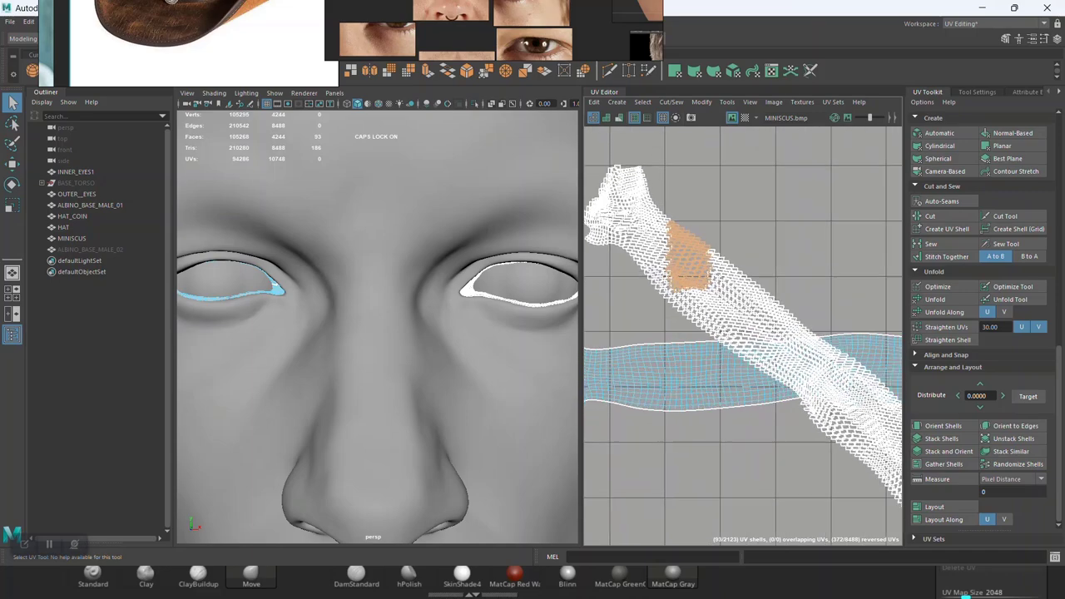
pyautogui.scroll(1, 687, 404)
pyautogui.keyDown('alt'); pyautogui.moveTo(694, 353); pyautogui.dragTo(682, 417, button='middle'); pyautogui.keyUp('alt')
pyautogui.scroll(3, 689, 412)
pyautogui.scroll(3, 703, 358)
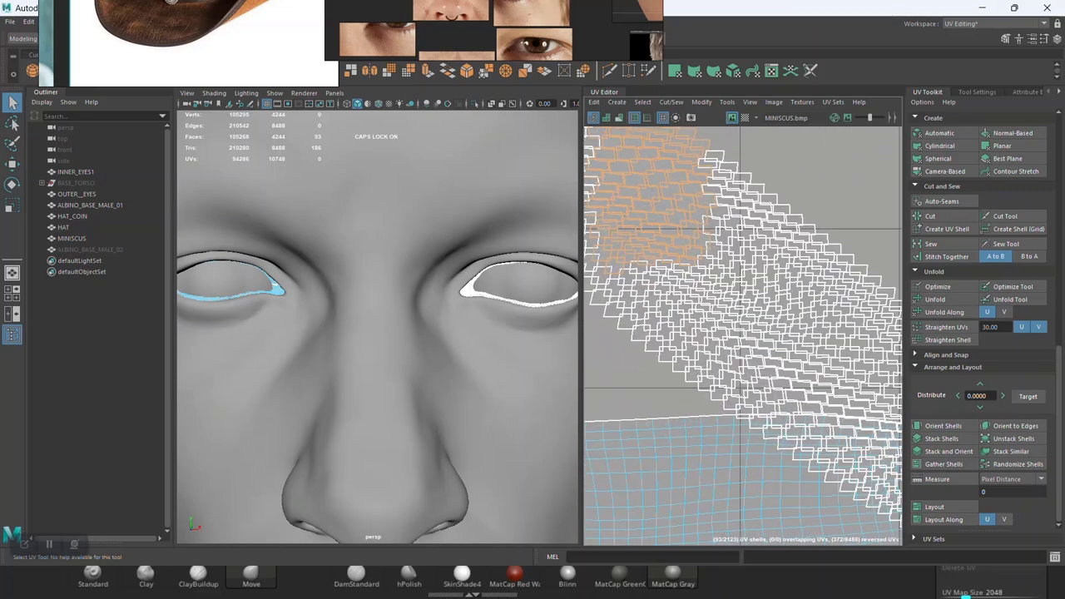
pyautogui.scroll(-3, 811, 236)
pyautogui.moveTo(800, 201); pyautogui.dragTo(770, 186, button='right')
pyautogui.scroll(-6, 777, 243)
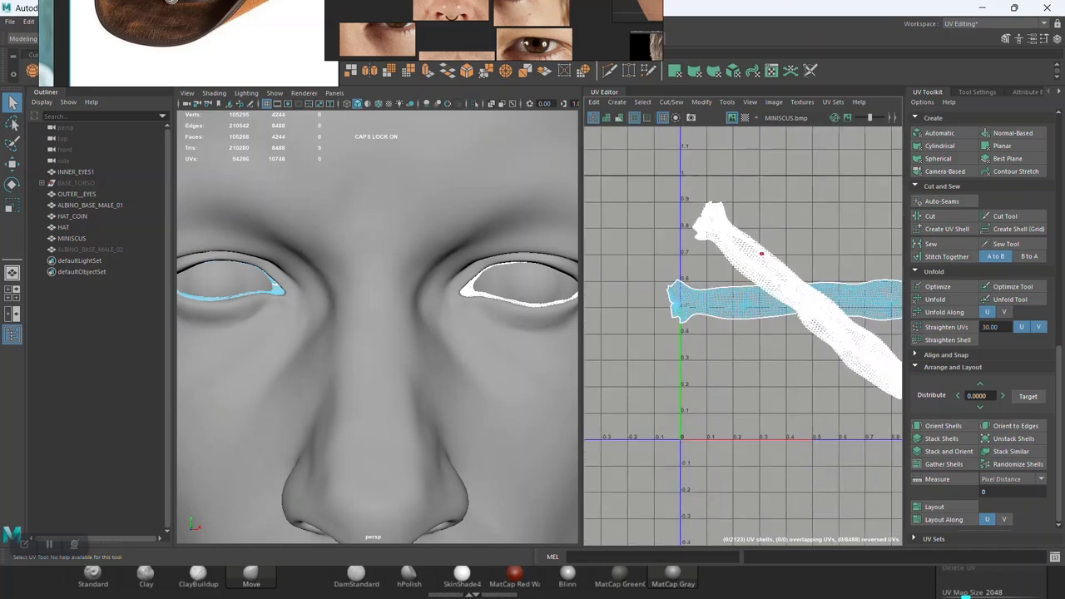
# - Move the horizontal MINISCUS UV shell straight up above the 0–1 tile, to about 1.2 in V
pyautogui.click(740, 301)
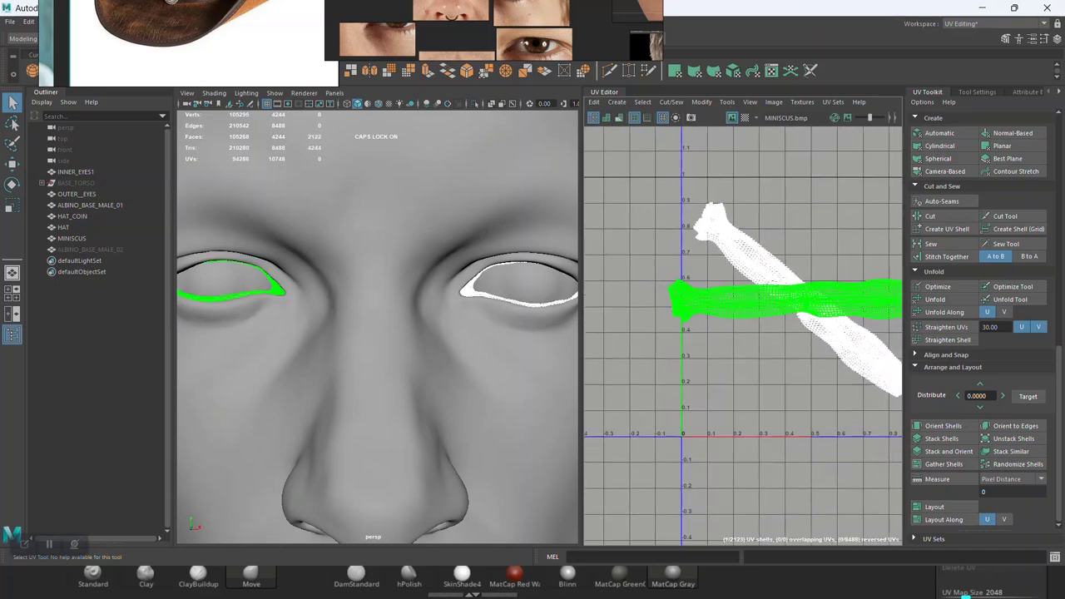
pyautogui.press('w')
pyautogui.keyDown('alt'); pyautogui.moveTo(797, 303); pyautogui.dragTo(709, 389, button='middle'); pyautogui.keyUp('alt')
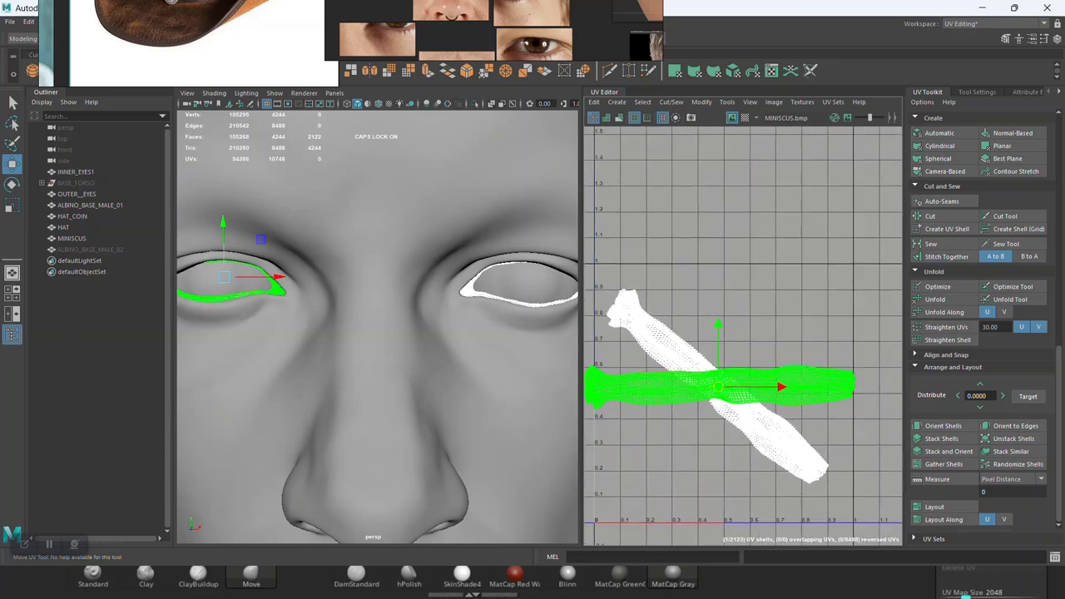
pyautogui.scroll(-1, 709, 390)
pyautogui.moveTo(715, 388); pyautogui.dragTo(712, 228)
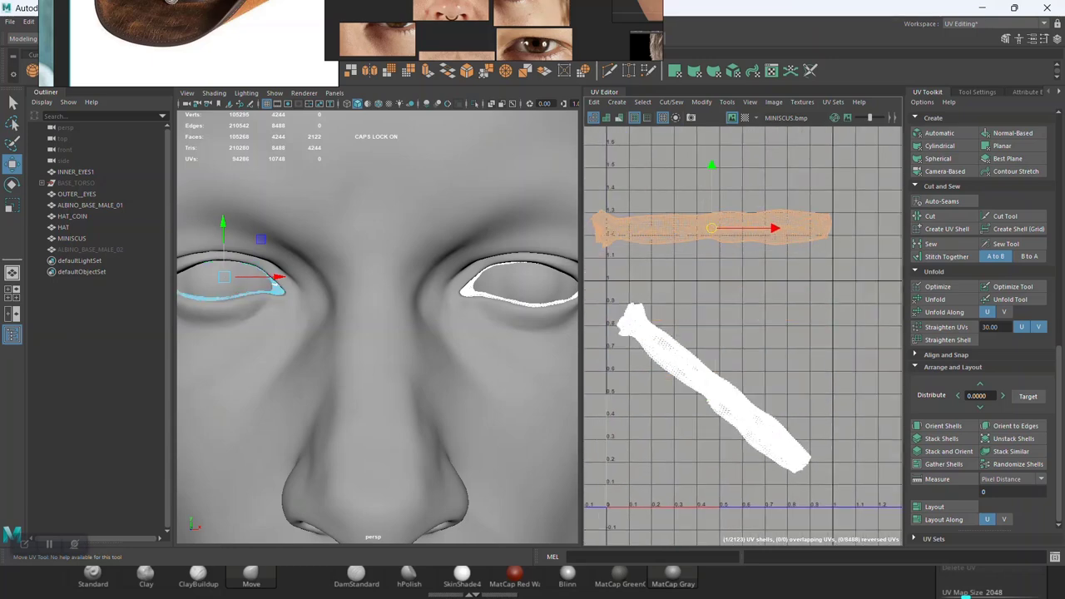
pyautogui.keyDown('alt'); pyautogui.moveTo(712, 227); pyautogui.dragTo(744, 191, button='middle'); pyautogui.keyUp('alt')
# - Select all edges of the fragmented diagonal MINISCUS UV strip and stitch them together
pyautogui.moveTo(620, 248); pyautogui.dragTo(872, 489)
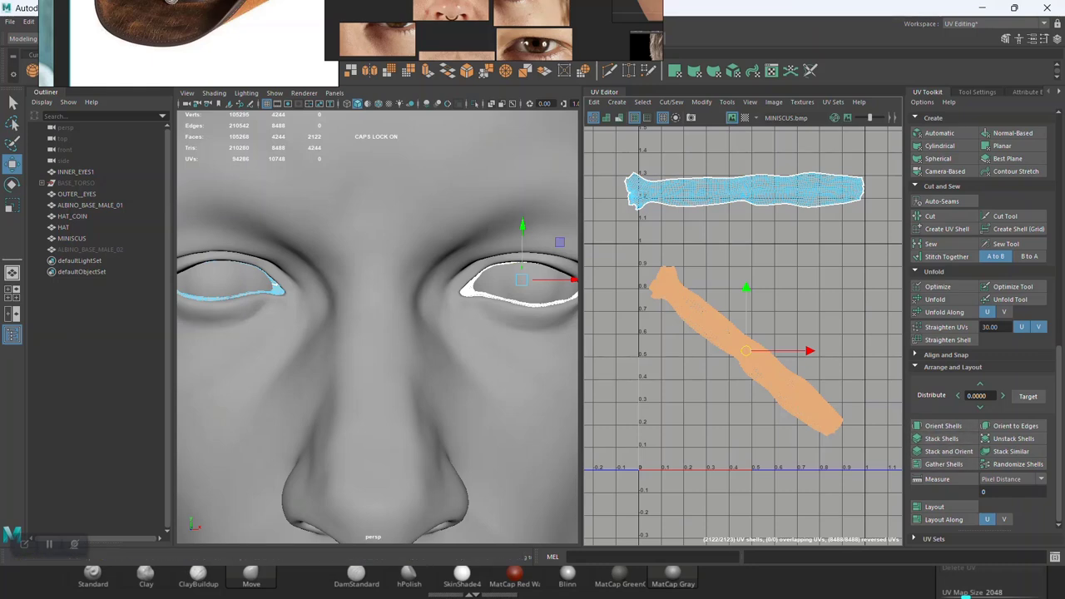
pyautogui.moveTo(726, 342); pyautogui.dragTo(719, 314, button='right')
pyautogui.moveTo(639, 245); pyautogui.dragTo(877, 486)
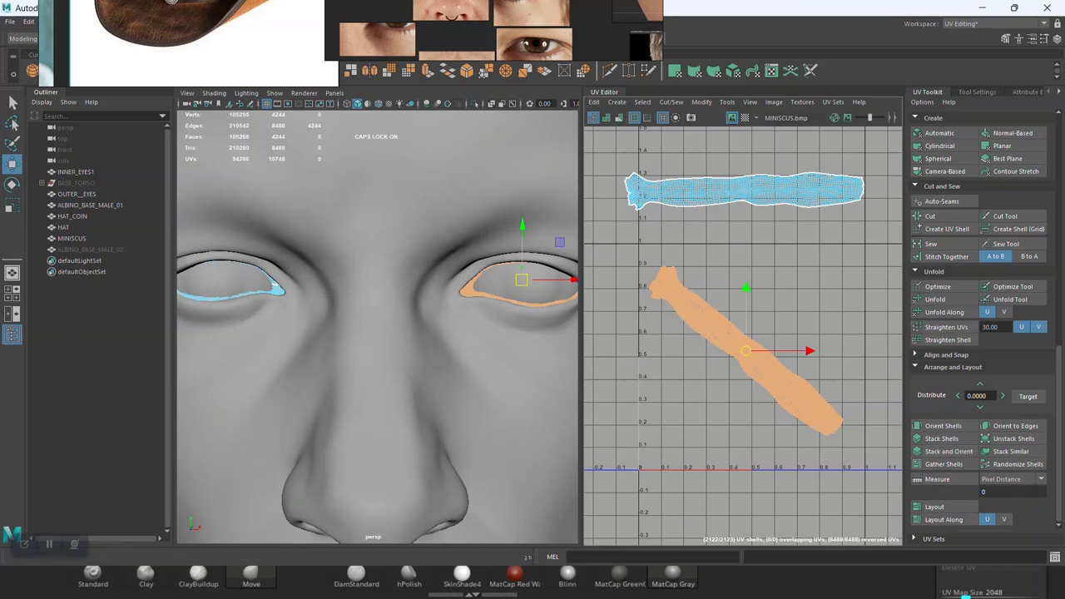
pyautogui.click(940, 256)
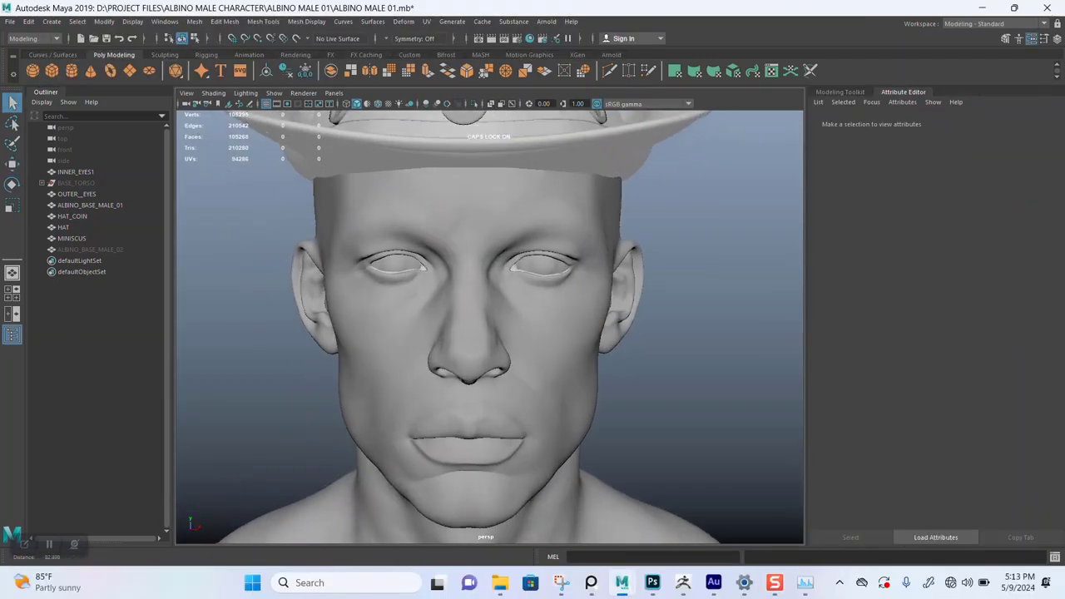
# - Look over the character's head from the front and from below, and save the scene
pyautogui.keyDown('alt'); pyautogui.moveTo(489, 327); pyautogui.dragTo(416, 327, button='right'); pyautogui.keyUp('alt')
pyautogui.keyDown('alt'); pyautogui.moveTo(489, 275); pyautogui.dragTo(508, 241); pyautogui.keyUp('alt')
pyautogui.keyDown('alt'); pyautogui.moveTo(489, 328); pyautogui.dragTo(541, 327, button='right'); pyautogui.keyUp('alt')
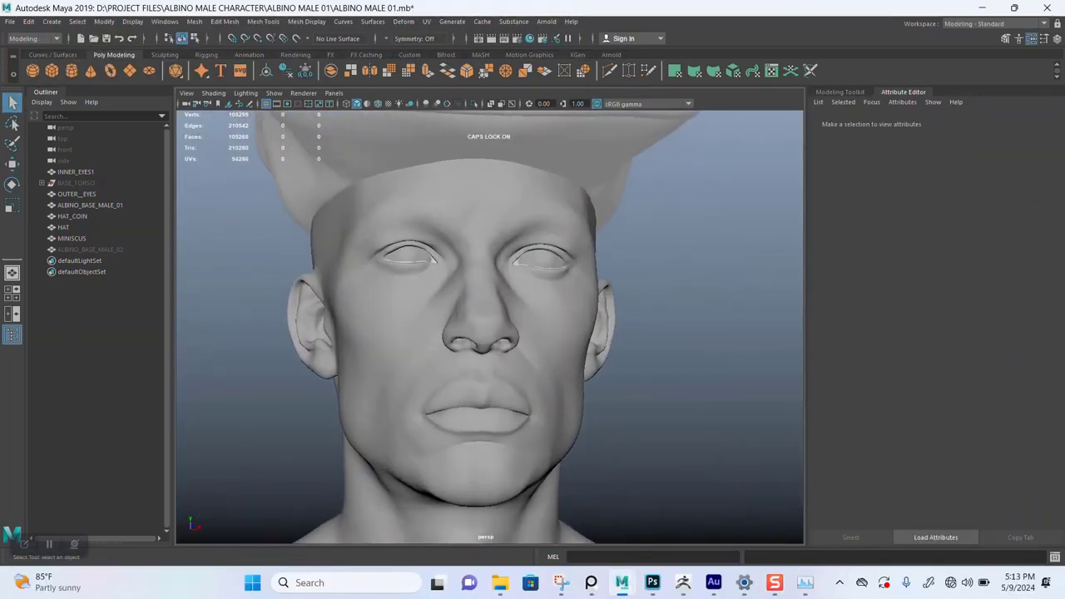
pyautogui.hotkey('ctrl', 's')
pyautogui.keyDown('alt'); pyautogui.moveTo(490, 299); pyautogui.dragTo(485, 375); pyautogui.keyUp('alt')
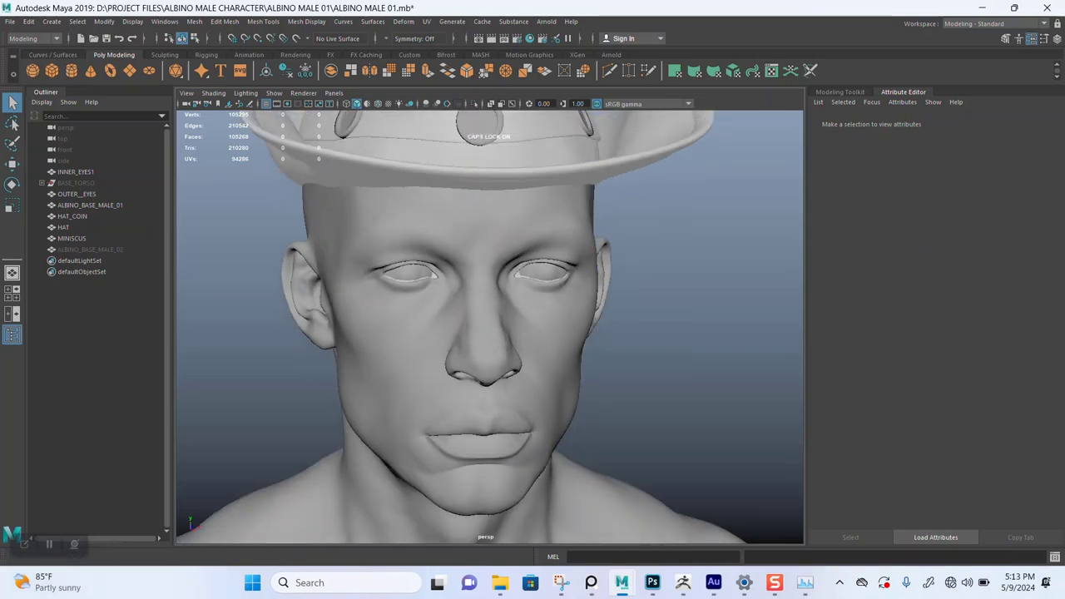
# - Switch to the UV Editing workspace and expand the Transform, Create, Cut and Sew, Unfold, and Arrange and Layout sections
pyautogui.click(994, 24)
pyautogui.click(984, 92)
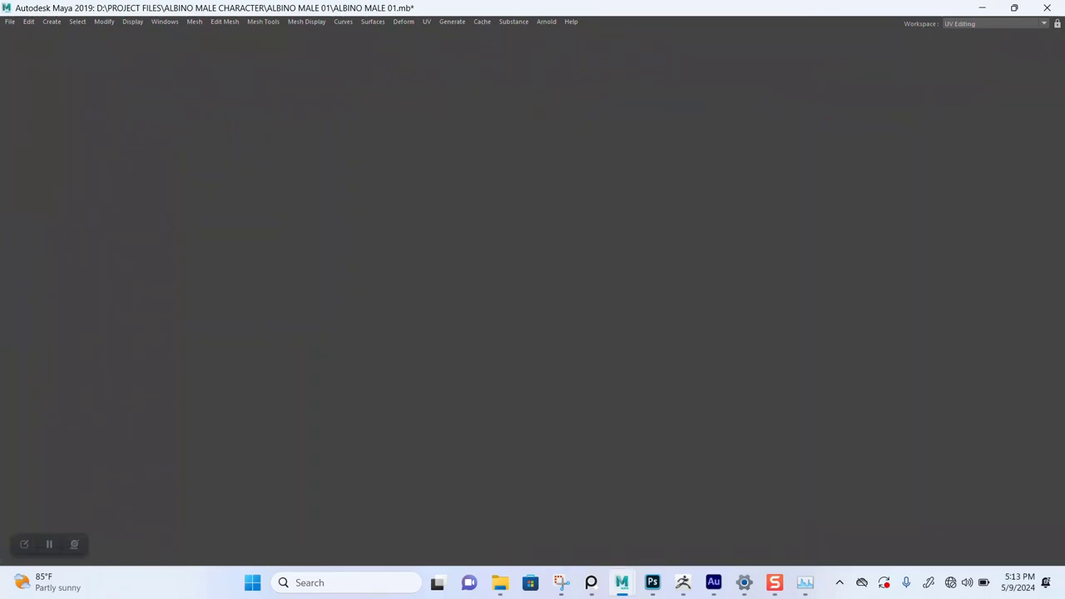
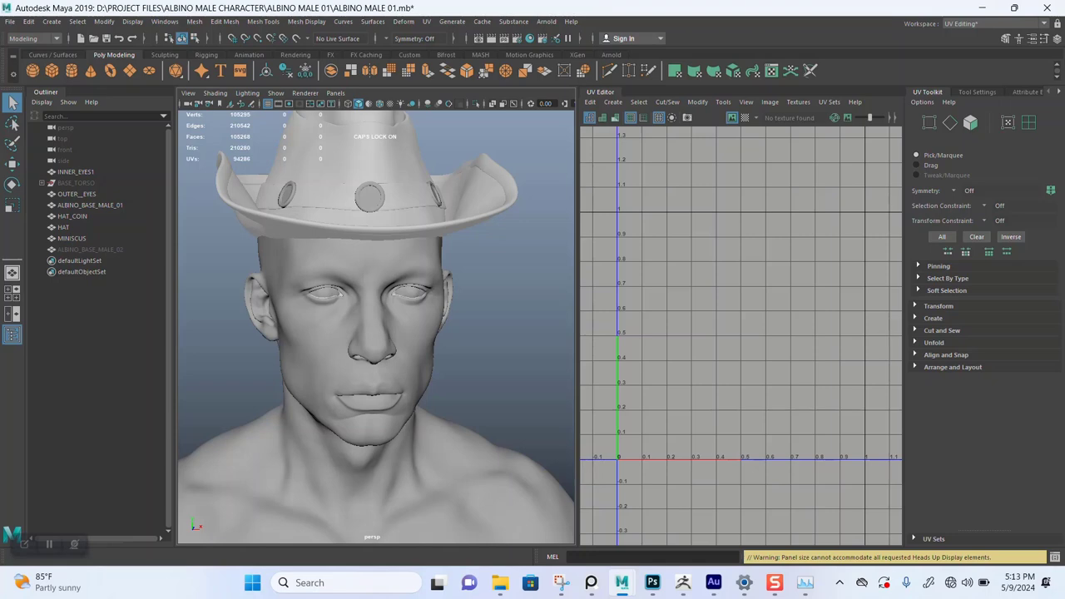
pyautogui.click(939, 306)
pyautogui.scroll(-4, 949, 312)
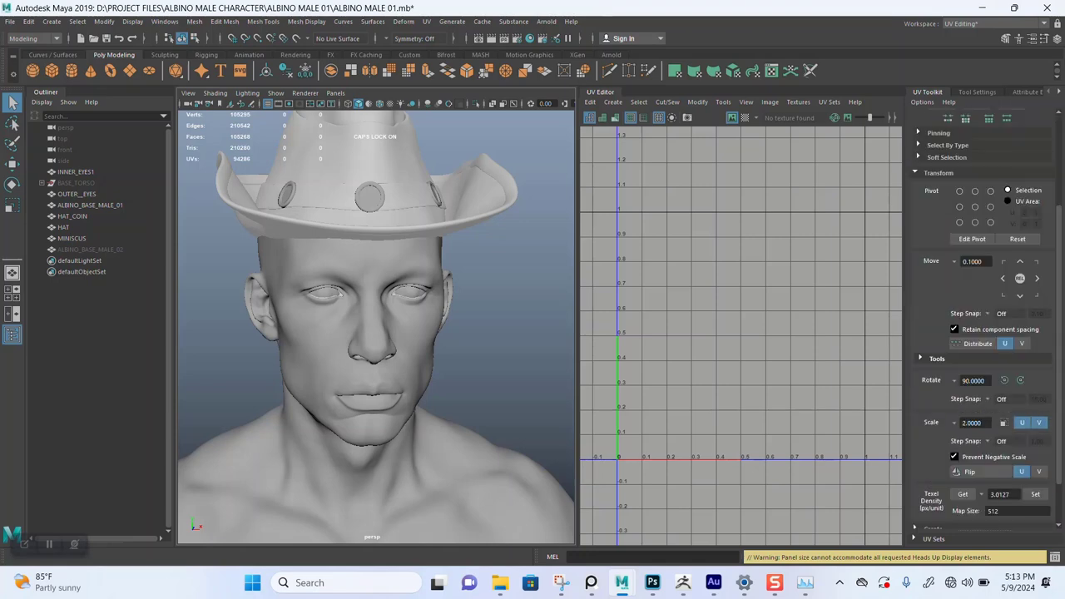
pyautogui.scroll(-2, 949, 312)
pyautogui.click(933, 473)
pyautogui.scroll(-2, 933, 473)
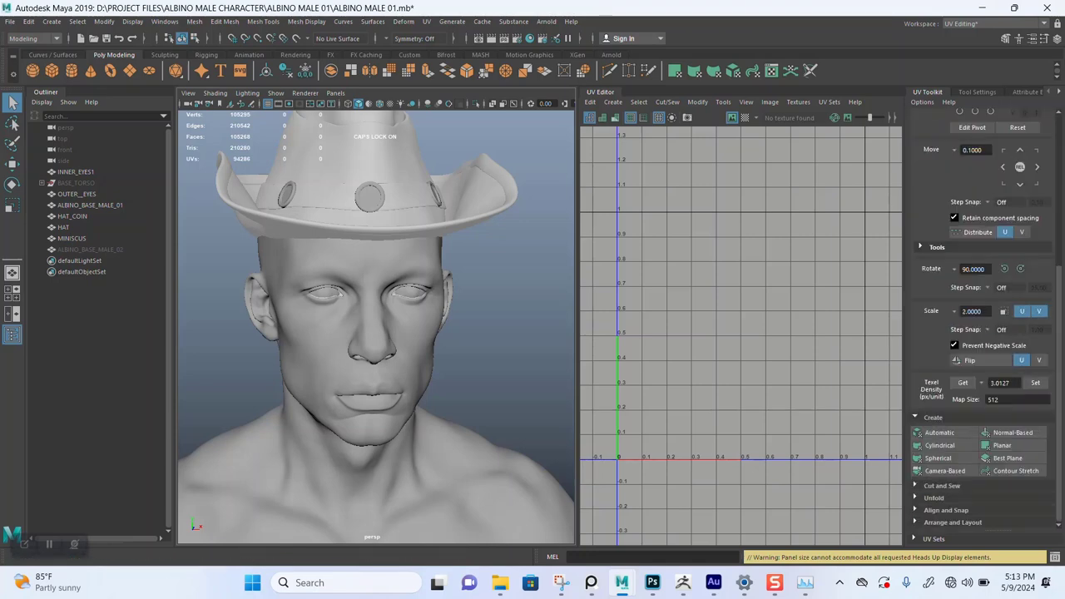
pyautogui.click(942, 486)
pyautogui.scroll(-3, 942, 482)
pyautogui.click(934, 497)
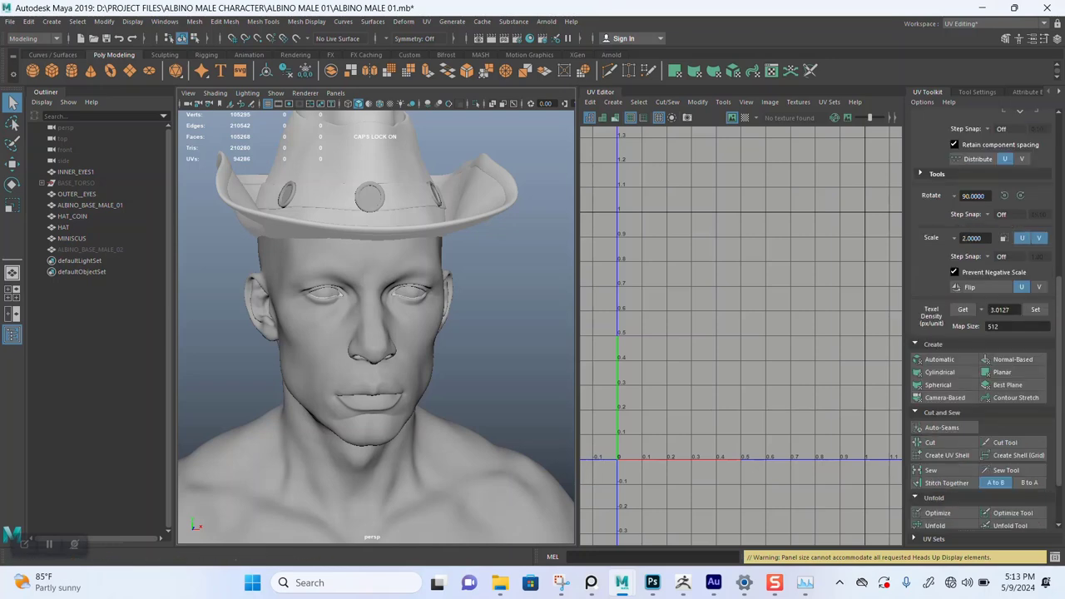
pyautogui.scroll(-3, 934, 498)
pyautogui.click(952, 523)
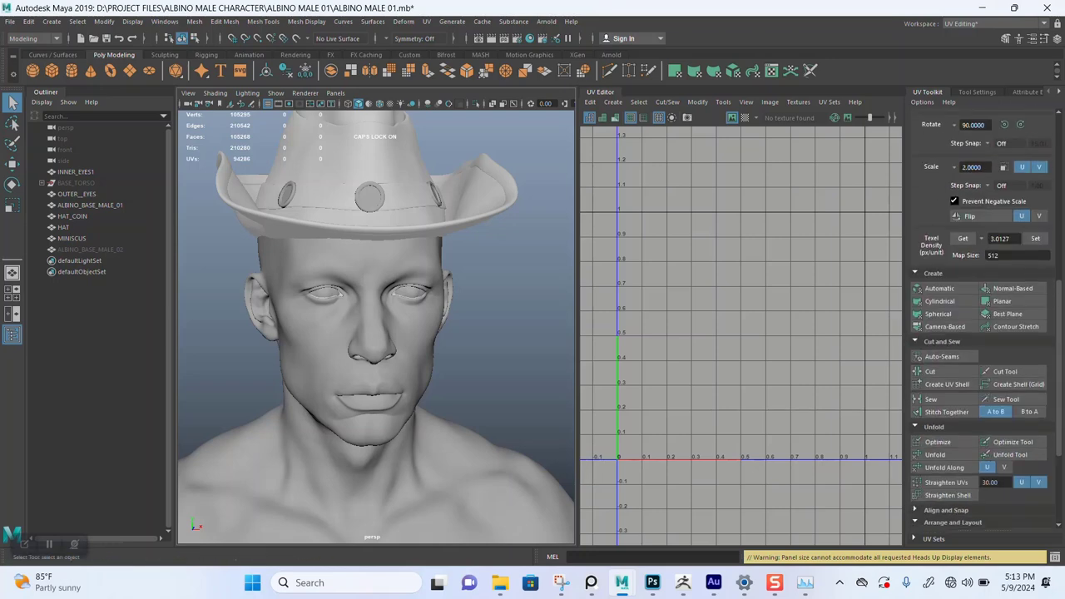
# - Select the OUTER__EYES mesh, examine its large circular UV layout up close, and enter component selection
pyautogui.click(77, 194)
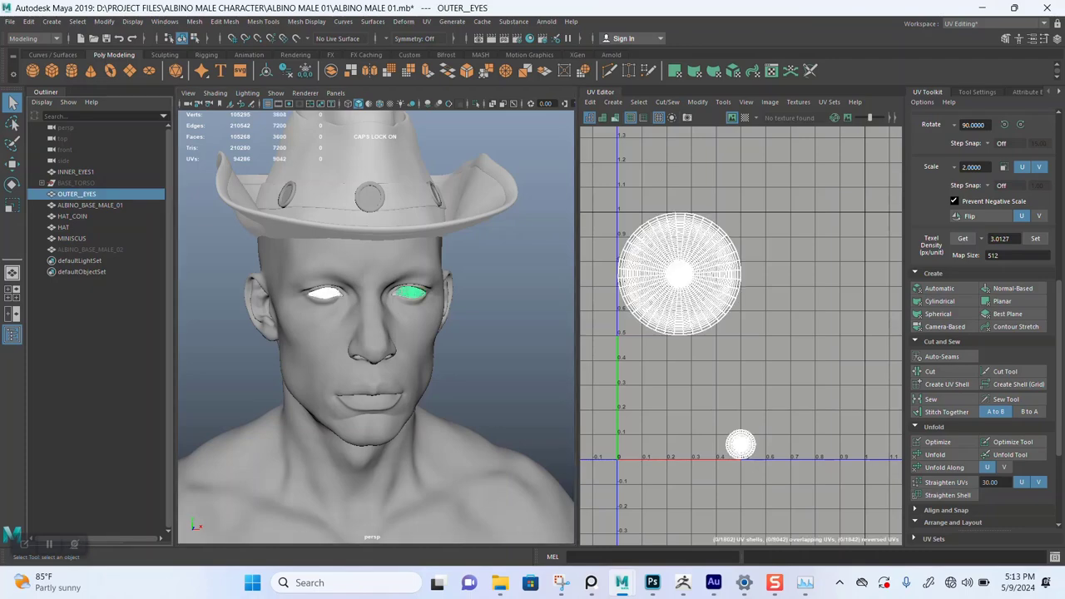
pyautogui.keyDown('alt'); pyautogui.moveTo(748, 270); pyautogui.dragTo(832, 270, button='right'); pyautogui.keyUp('alt')
pyautogui.keyDown('alt'); pyautogui.moveTo(666, 300); pyautogui.dragTo(856, 269, button='middle'); pyautogui.keyUp('alt')
pyautogui.keyDown('alt'); pyautogui.moveTo(749, 270); pyautogui.dragTo(833, 270, button='right'); pyautogui.keyUp('alt')
pyautogui.keyDown('alt'); pyautogui.moveTo(816, 267); pyautogui.dragTo(766, 345, button='middle'); pyautogui.keyUp('alt')
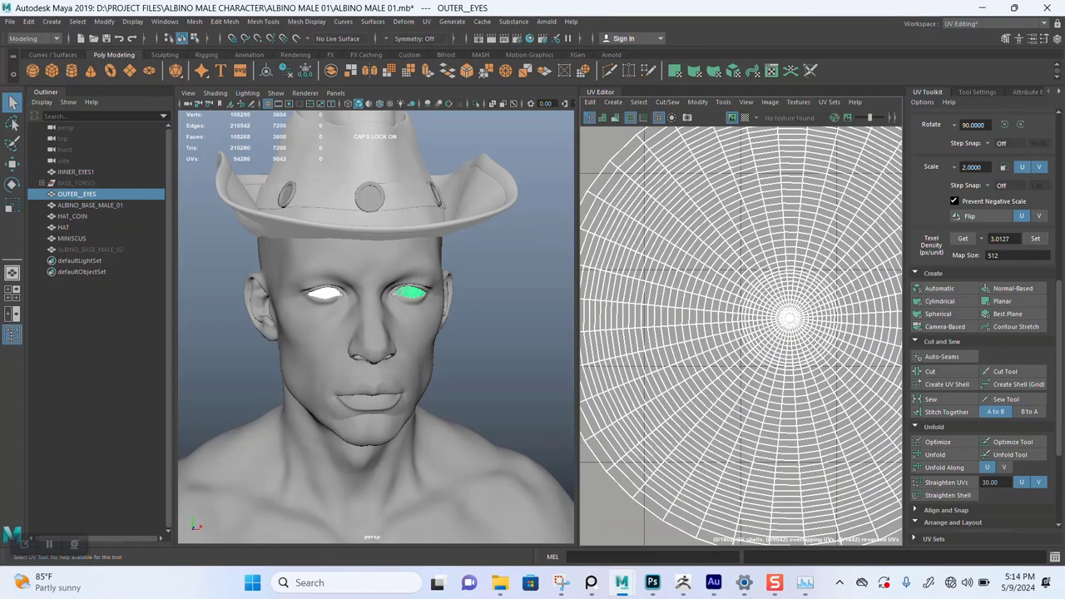
pyautogui.moveTo(766, 344)
pyautogui.keyDown('alt'); pyautogui.mouseDown(button='right')
pyautogui.moveTo(724, 345)
pyautogui.moveTo(761, 345)
pyautogui.mouseUp(button='right'); pyautogui.keyUp('alt')
pyautogui.moveTo(704, 318); pyautogui.dragTo(670, 305, button='right')
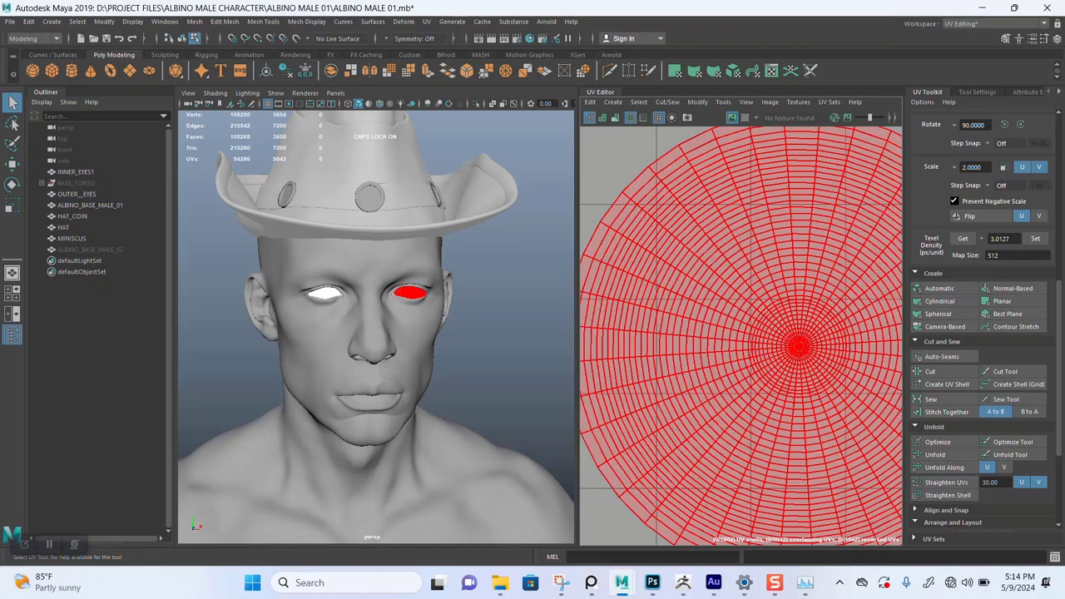
pyautogui.click(671, 305)
# - Pick a face on one of the OUTER__EYES eyeballs and compare its location in the model and in the UV layout
pyautogui.click(499, 303)
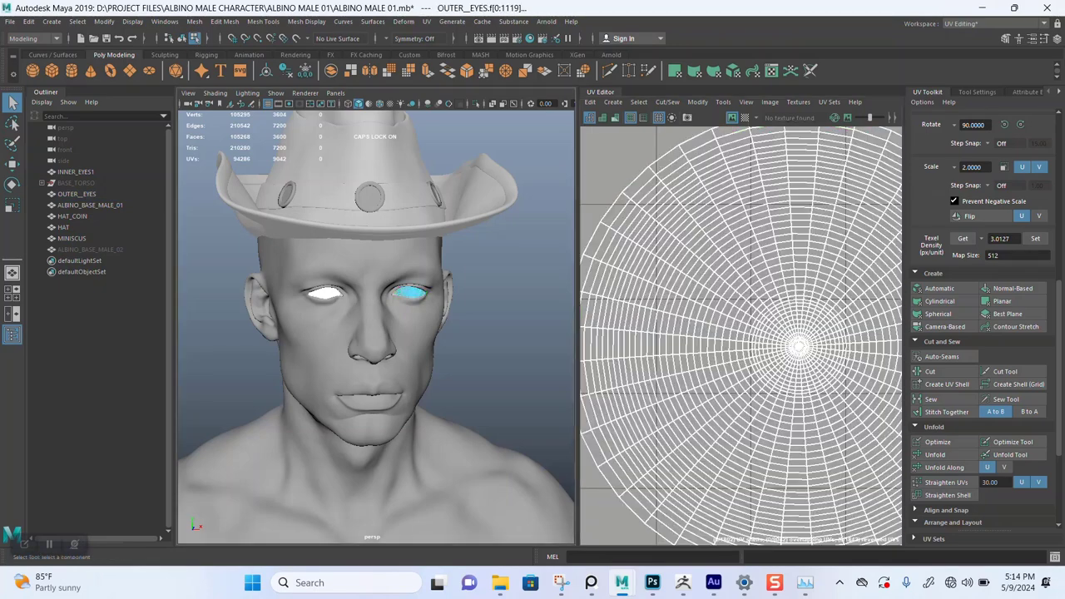
pyautogui.click(325, 296)
pyautogui.keyDown('alt'); pyautogui.moveTo(333, 300); pyautogui.dragTo(449, 299, button='right'); pyautogui.keyUp('alt')
pyautogui.keyDown('alt'); pyautogui.moveTo(400, 300); pyautogui.dragTo(441, 301); pyautogui.keyUp('alt')
pyautogui.keyDown('alt'); pyautogui.moveTo(400, 299); pyautogui.dragTo(458, 300, button='right'); pyautogui.keyUp('alt')
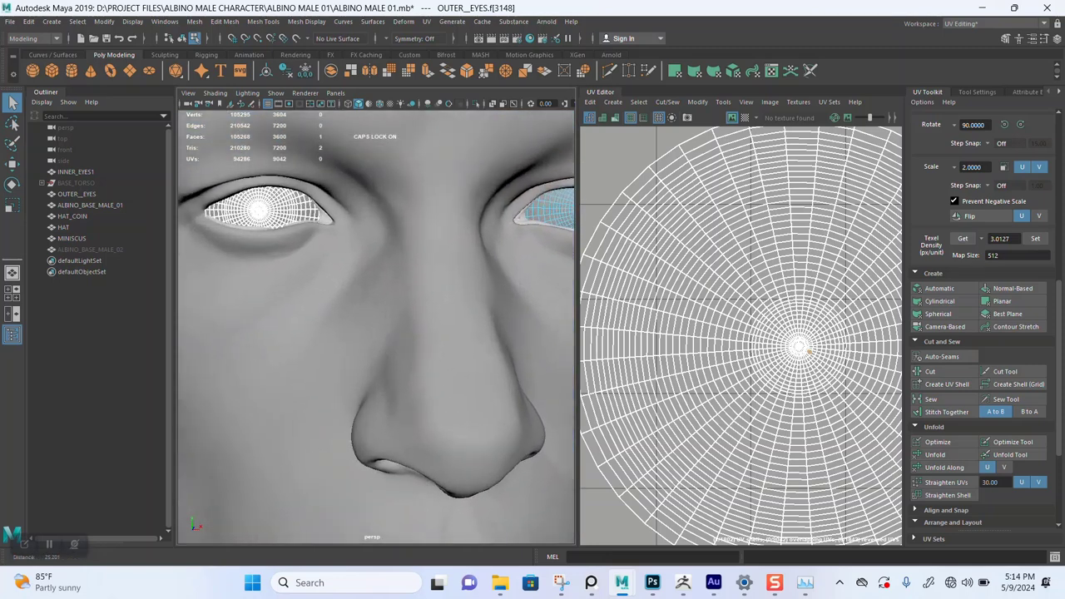
pyautogui.scroll(-8, 375, 325)
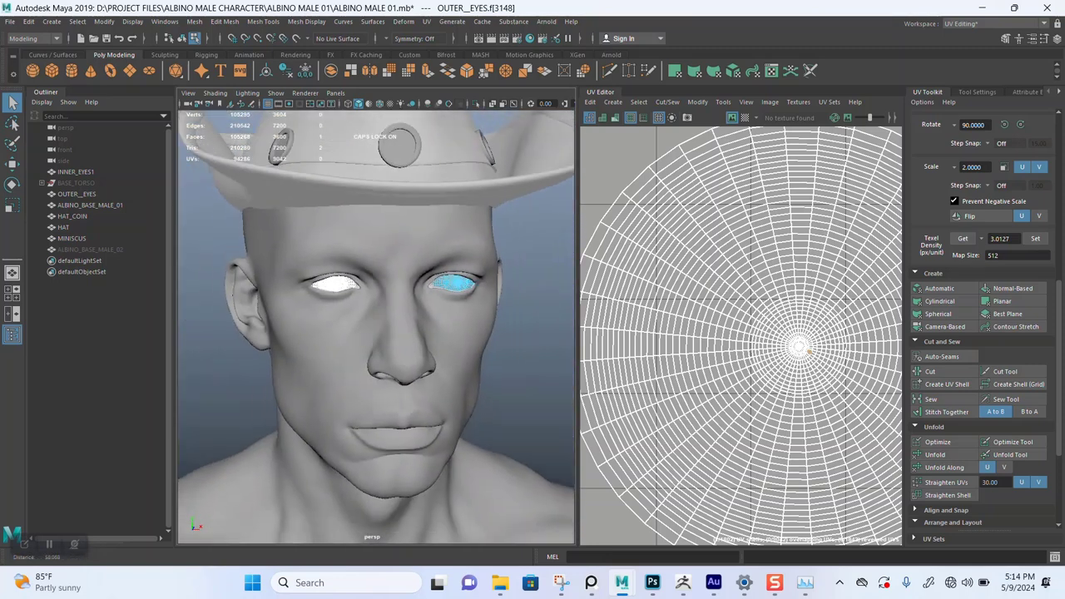
pyautogui.scroll(-5, 375, 327)
pyautogui.scroll(-1, 716, 337)
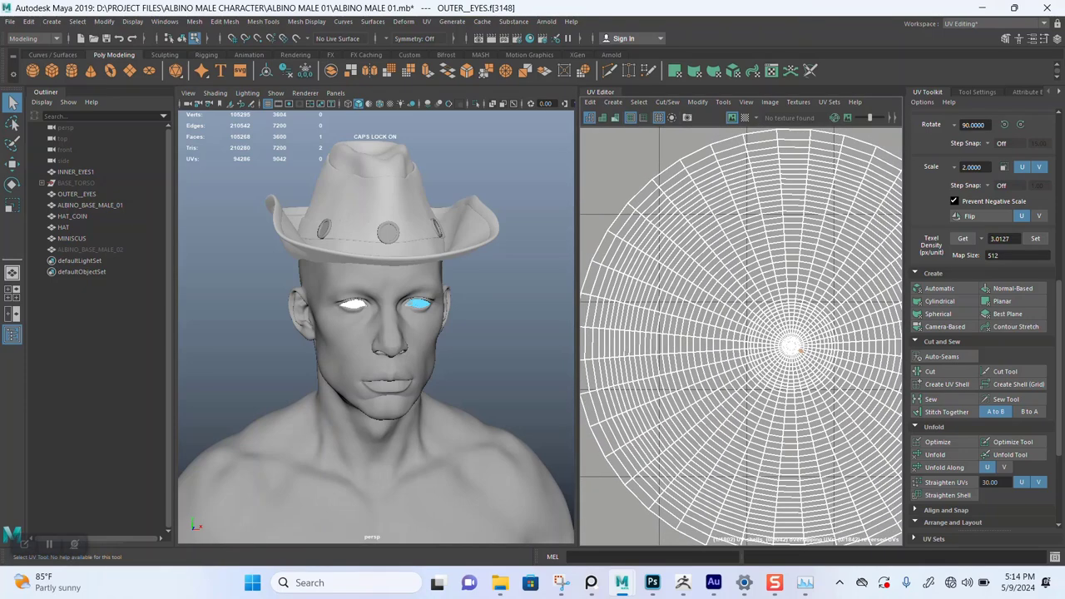
pyautogui.scroll(8, 376, 327)
pyautogui.scroll(-5, 376, 327)
# - Isolate the OUTER__EYES mesh in the viewport and take a closer look at both eyeballs
pyautogui.click(77, 194)
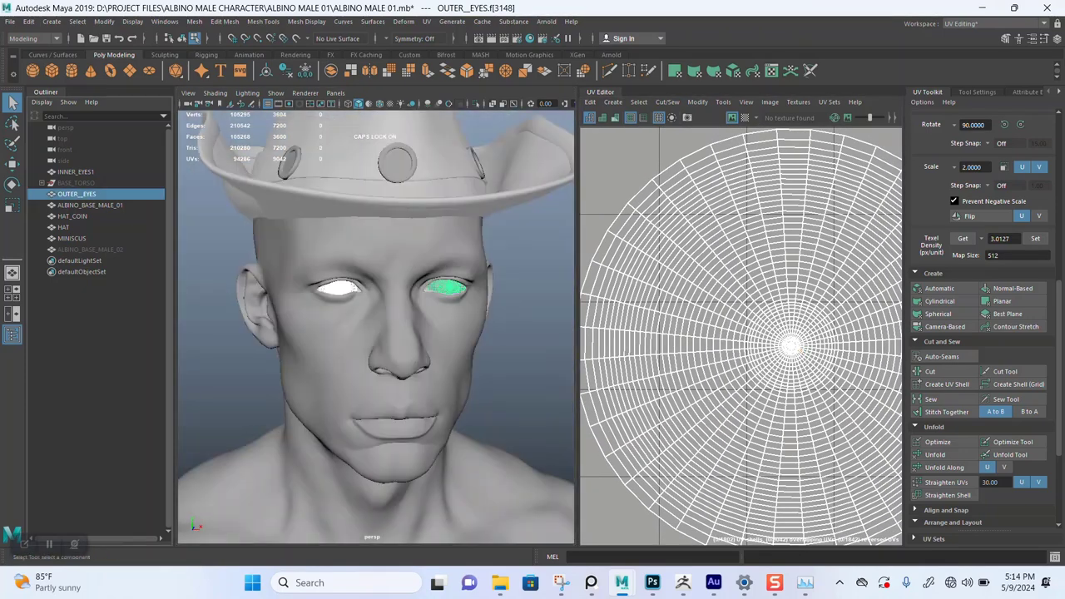
pyautogui.hotkey('ctrl', '1')
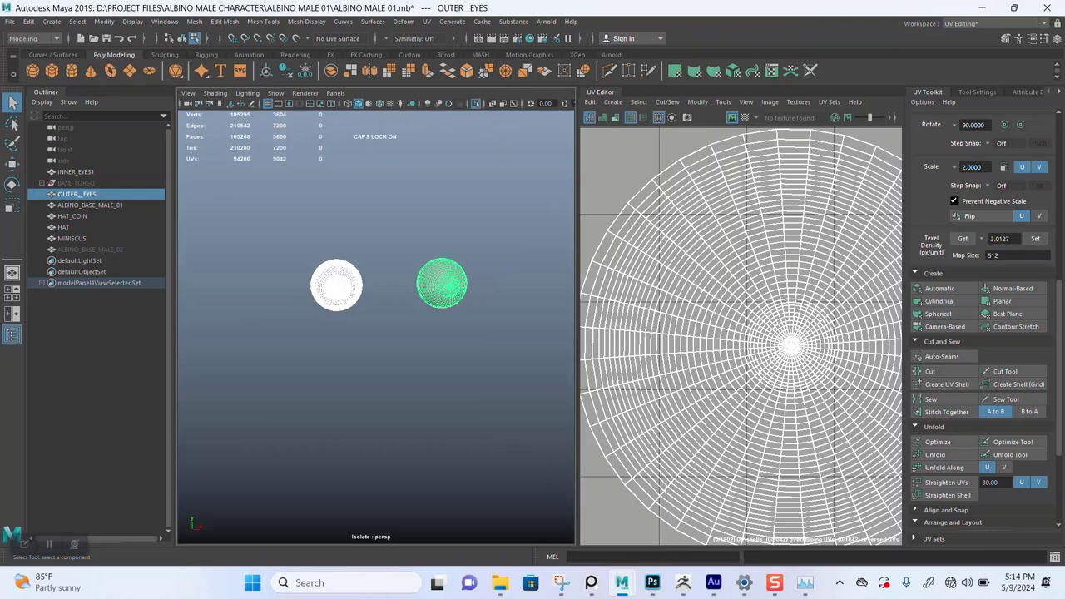
pyautogui.click(376, 374)
pyautogui.scroll(4, 376, 327)
pyautogui.keyDown('alt'); pyautogui.moveTo(376, 327); pyautogui.dragTo(400, 375); pyautogui.keyUp('alt')
pyautogui.scroll(4, 376, 327)
pyautogui.click(287, 291)
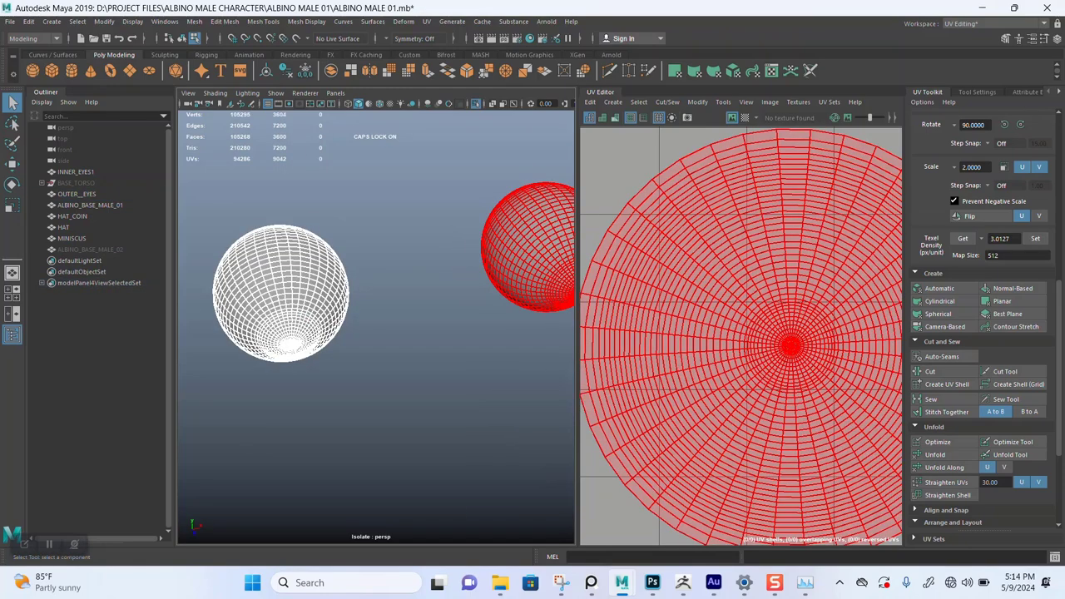
# - Move the intact circular UV shell of one OUTER__EYES eyeball above the 0–1 tile, then pick a face in the UVs left behind
pyautogui.click(770, 321)
pyautogui.scroll(-6, 769, 320)
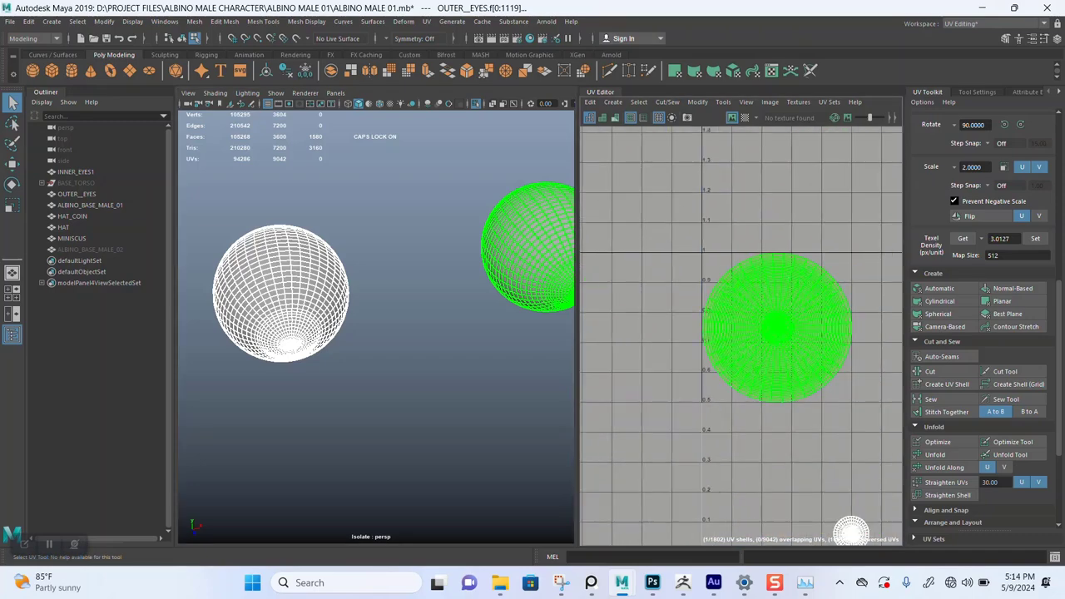
pyautogui.press('w')
pyautogui.moveTo(777, 328); pyautogui.dragTo(743, 116)
pyautogui.click(770, 280)
pyautogui.click(726, 275)
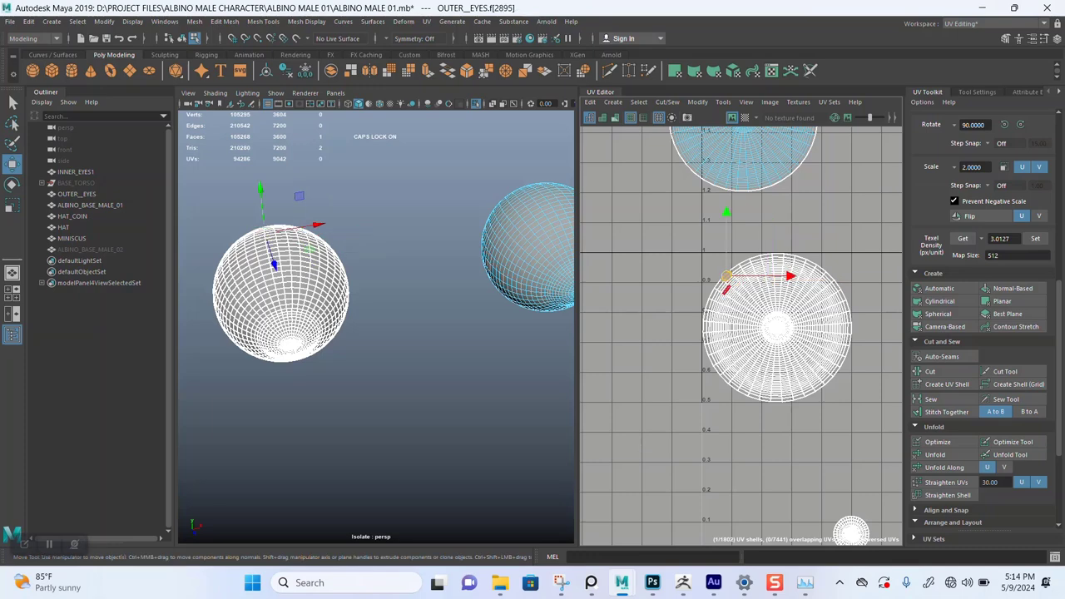
# - Delete all the UVs left in the 0–1 tile, including the small circle, keeping only the shell moved above it
pyautogui.keyDown('alt'); pyautogui.moveTo(333, 291); pyautogui.dragTo(381, 297, button='middle'); pyautogui.keyUp('alt')
pyautogui.scroll(5, 380, 297)
pyautogui.scroll(-5, 381, 297)
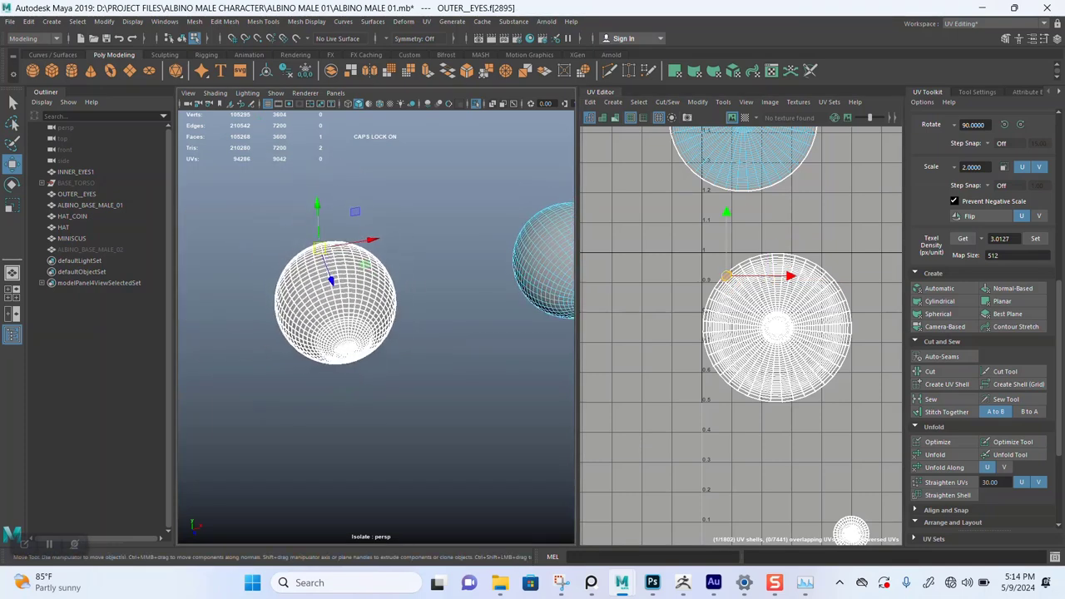
pyautogui.keyDown('alt'); pyautogui.moveTo(760, 385); pyautogui.dragTo(706, 356, button='middle'); pyautogui.keyUp('alt')
pyautogui.scroll(-3, 722, 297)
pyautogui.scroll(3, 712, 333)
pyautogui.scroll(-3, 711, 333)
pyautogui.moveTo(803, 280); pyautogui.dragTo(746, 267, button='right')
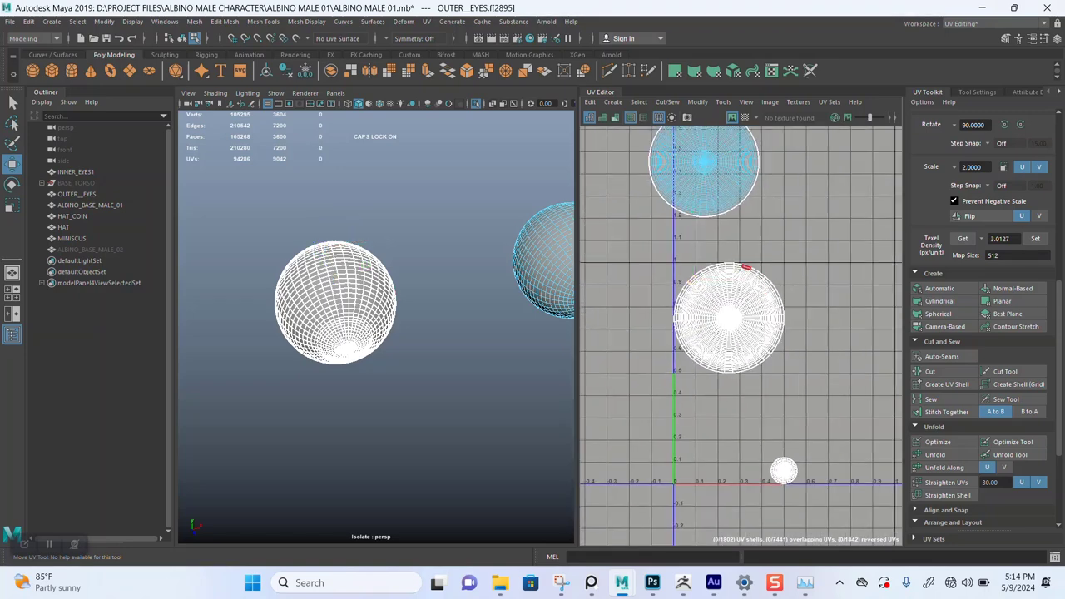
pyautogui.moveTo(655, 239); pyautogui.dragTo(876, 541)
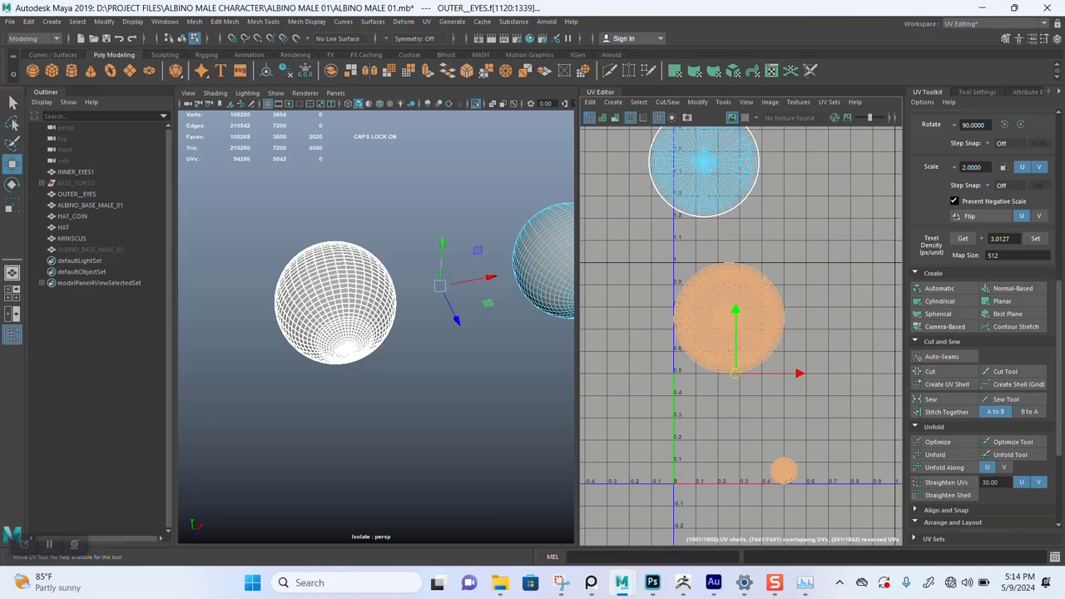
pyautogui.press('Delete')
# - Select all faces of the eyeball that has no UVs and apply a camera-based UV projection from a side view
pyautogui.keyDown('alt'); pyautogui.moveTo(333, 349); pyautogui.dragTo(468, 348); pyautogui.keyUp('alt')
pyautogui.keyDown('alt'); pyautogui.moveTo(454, 333); pyautogui.dragTo(442, 387, button='middle'); pyautogui.keyUp('alt')
pyautogui.keyDown('alt'); pyautogui.moveTo(442, 387); pyautogui.dragTo(409, 346); pyautogui.keyUp('alt')
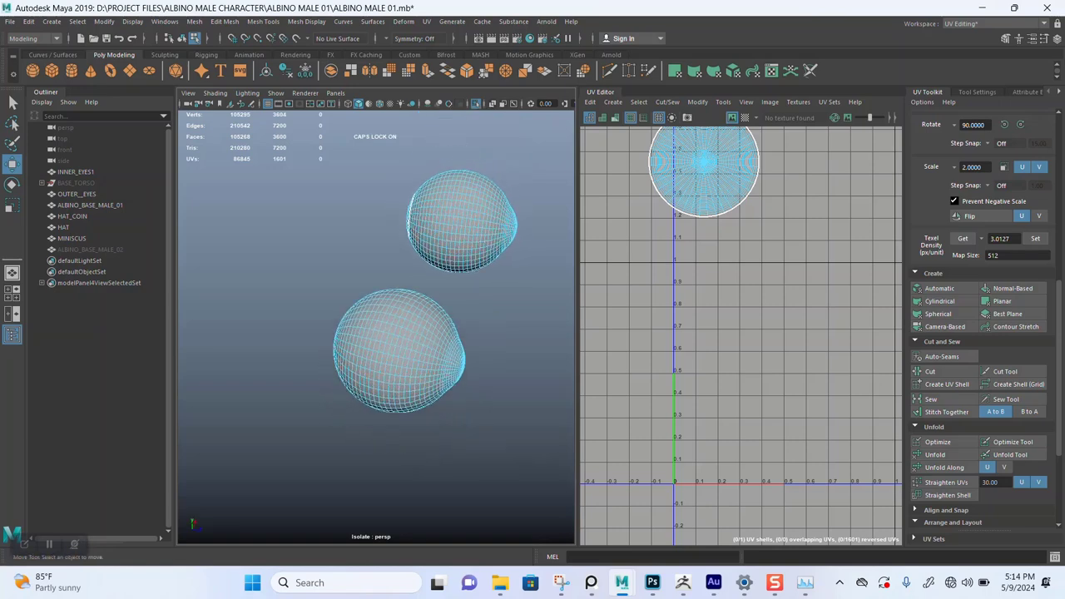
pyautogui.scroll(3, 410, 333)
pyautogui.moveTo(411, 283); pyautogui.dragTo(411, 314, button='right')
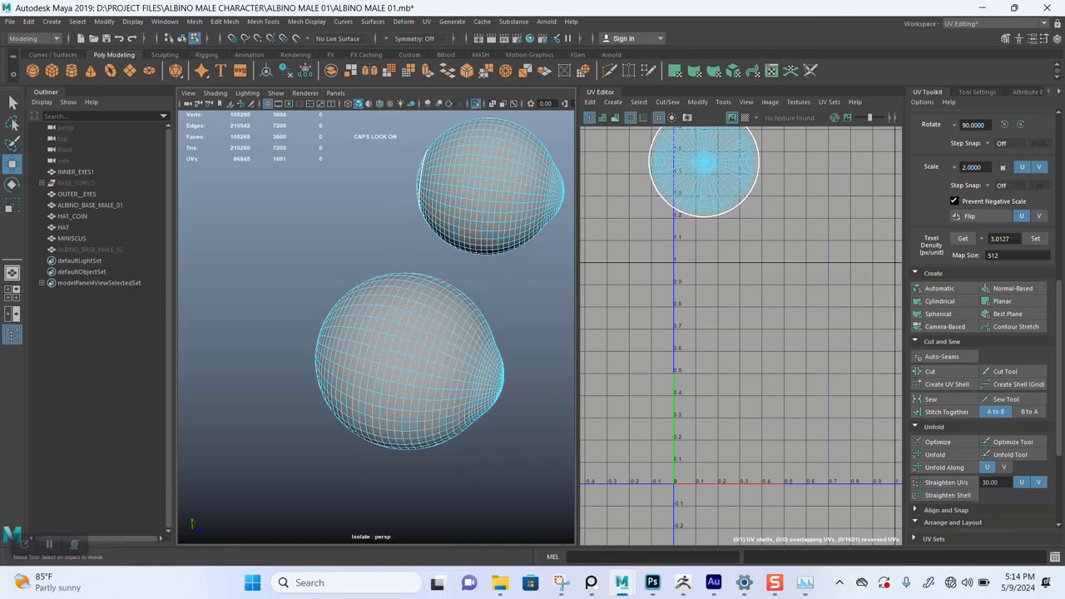
pyautogui.keyDown('alt'); pyautogui.moveTo(411, 333); pyautogui.dragTo(358, 329); pyautogui.keyUp('alt')
pyautogui.moveTo(230, 243); pyautogui.dragTo(452, 508)
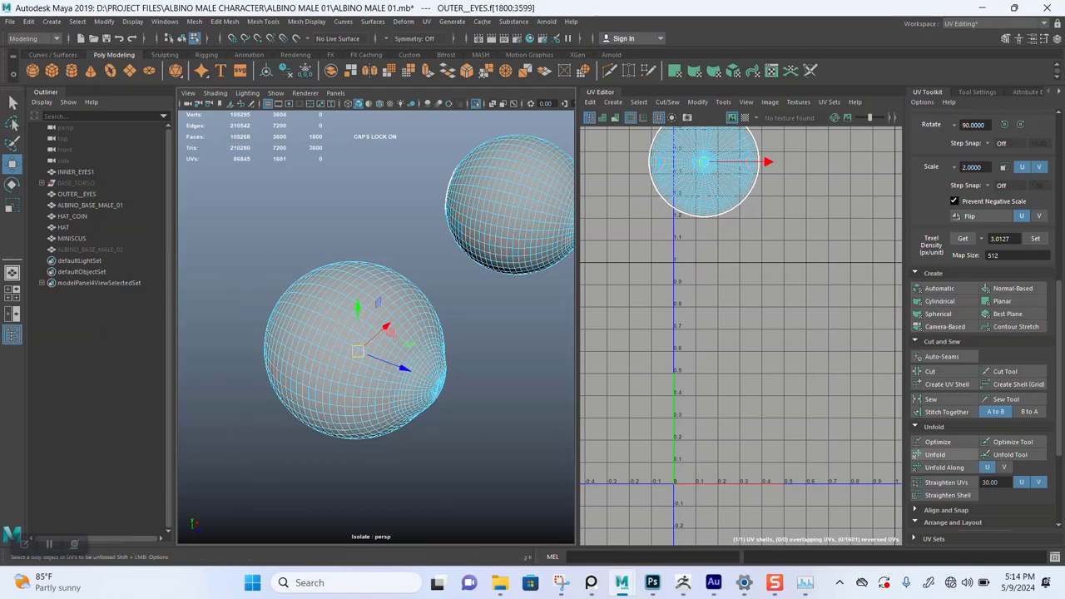
pyautogui.click(946, 327)
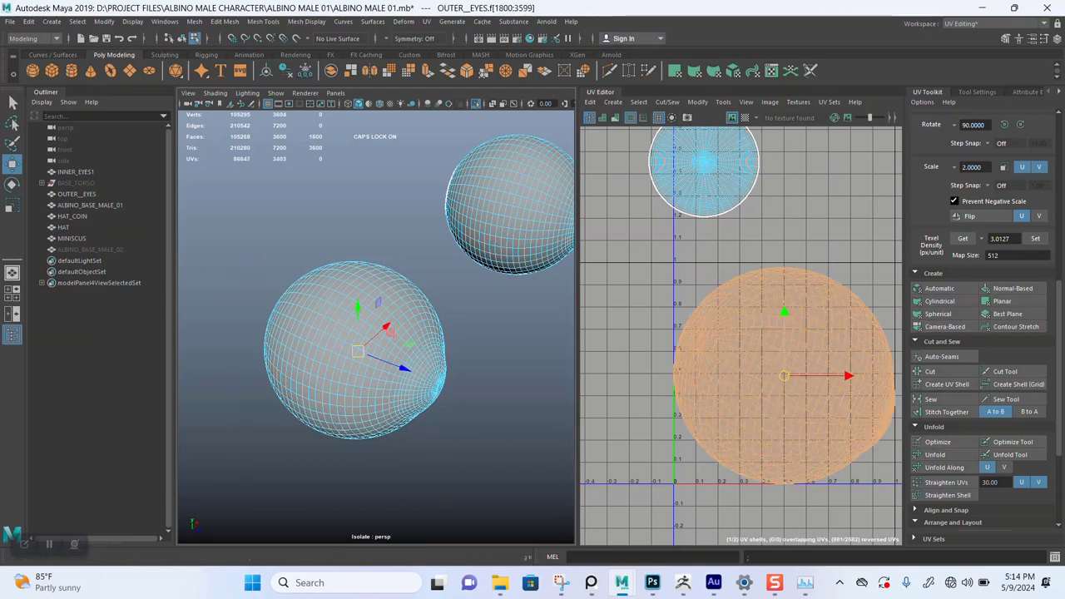
# - Cut the projected eyeball's UVs along the circular edge loop around its rear pole, opposite the cornea bulge
pyautogui.keyDown('alt'); pyautogui.moveTo(366, 358); pyautogui.dragTo(499, 350); pyautogui.keyUp('alt')
pyautogui.keyDown('alt'); pyautogui.moveTo(462, 324); pyautogui.dragTo(392, 356, button='middle'); pyautogui.keyUp('alt')
pyautogui.scroll(5, 392, 355)
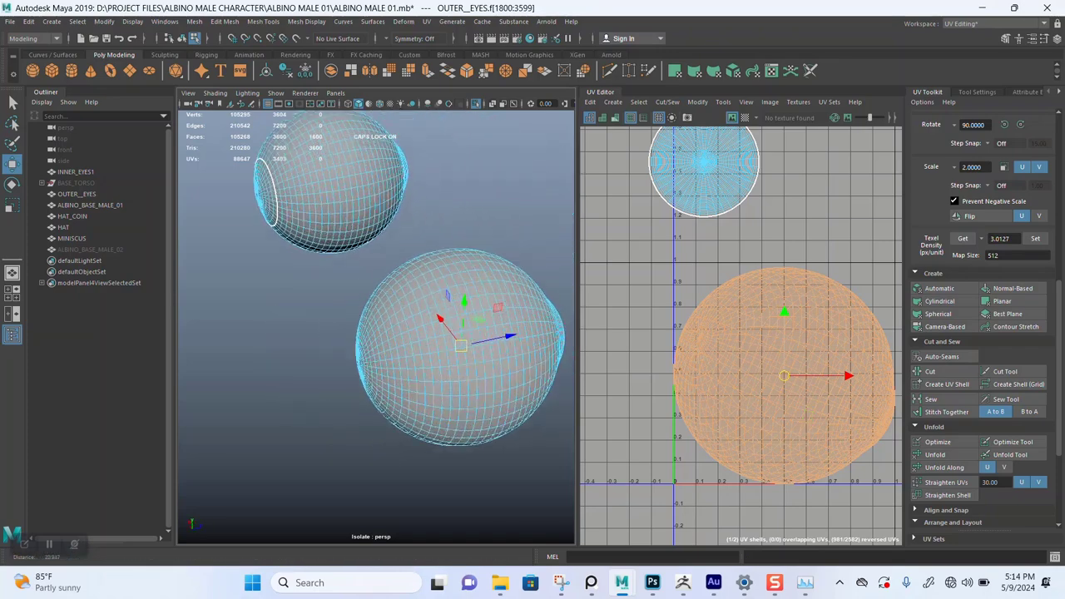
pyautogui.moveTo(392, 356); pyautogui.dragTo(393, 252, button='right')
pyautogui.scroll(5, 394, 258)
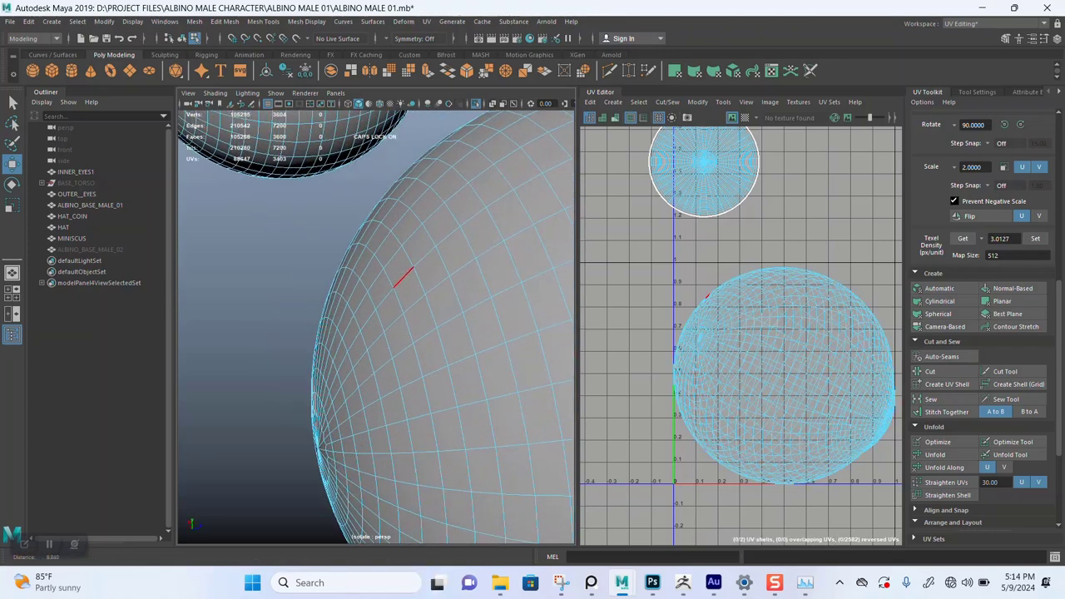
pyautogui.click(357, 377)
pyautogui.doubleClick(357, 377)
pyautogui.scroll(-5, 392, 339)
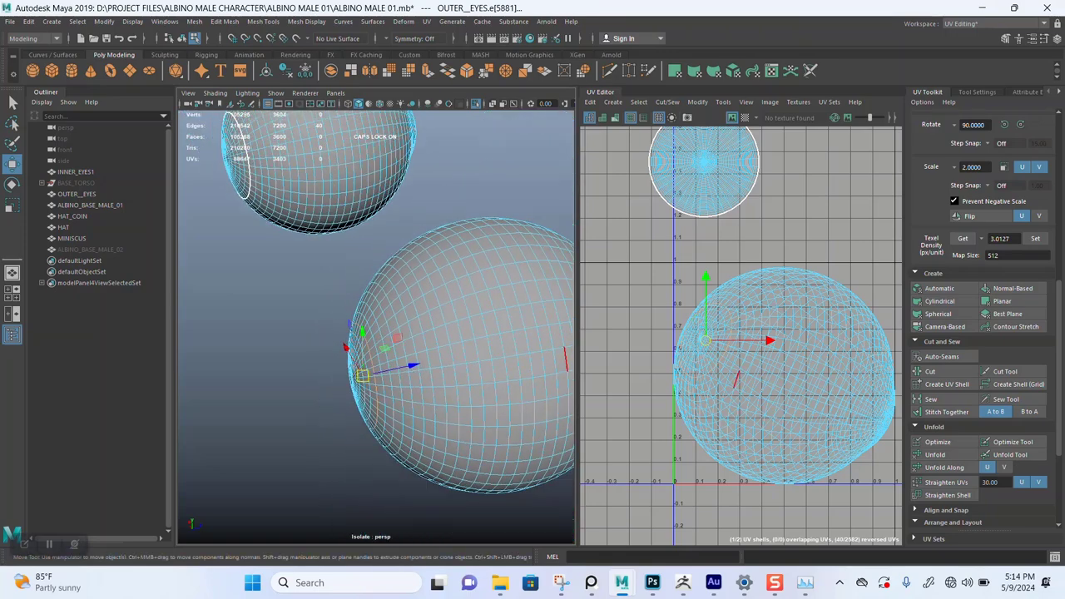
pyautogui.click(932, 372)
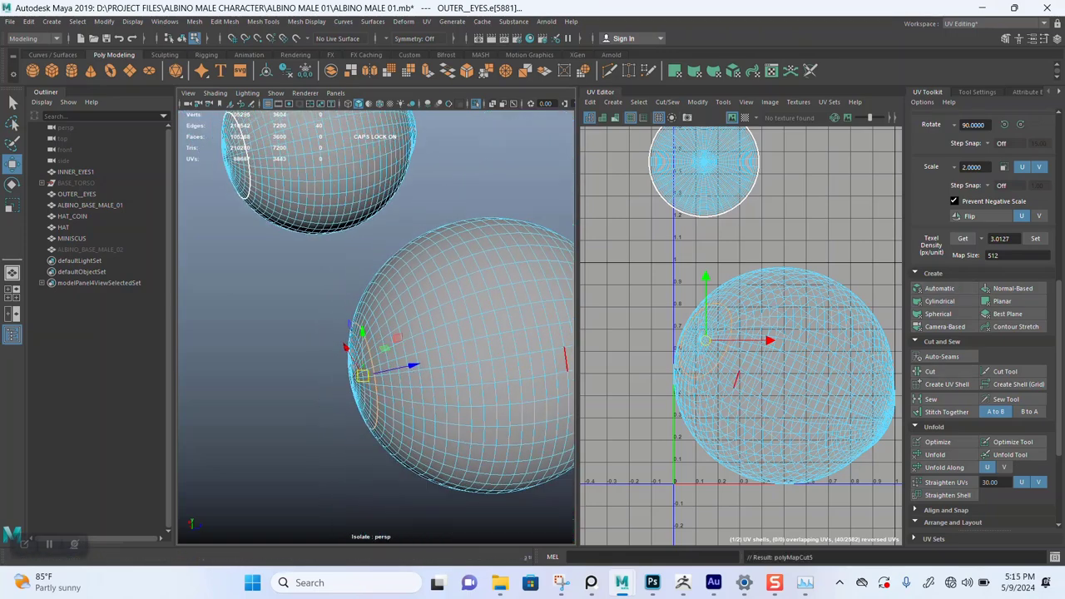
# - Select the cut eyeball's UV shells and unfold them
pyautogui.moveTo(808, 278); pyautogui.dragTo(758, 261, button='right')
pyautogui.scroll(-3, 780, 385)
pyautogui.click(781, 384)
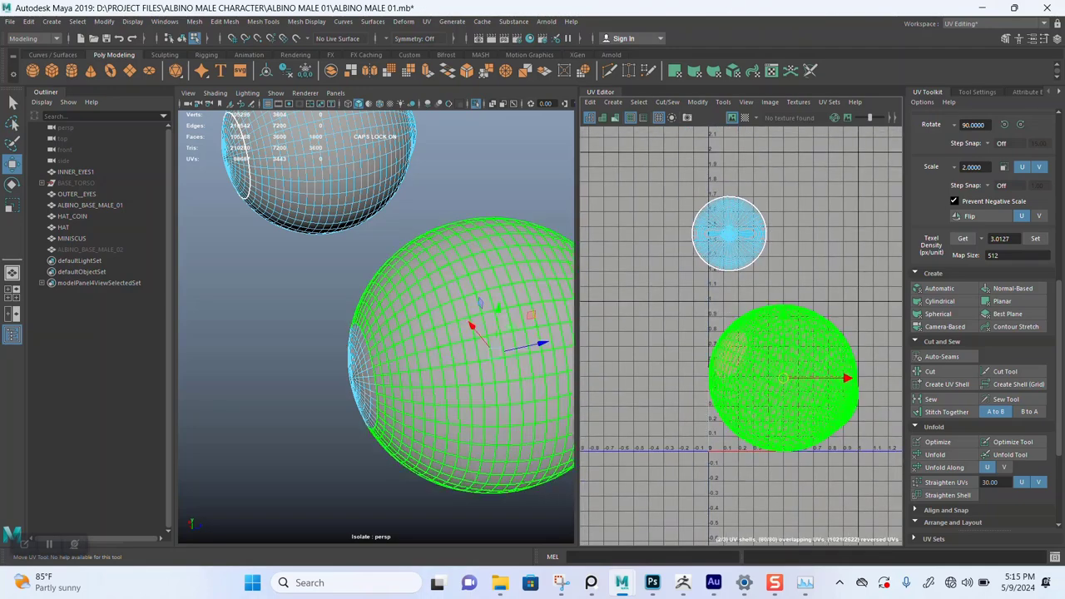
pyautogui.click(935, 455)
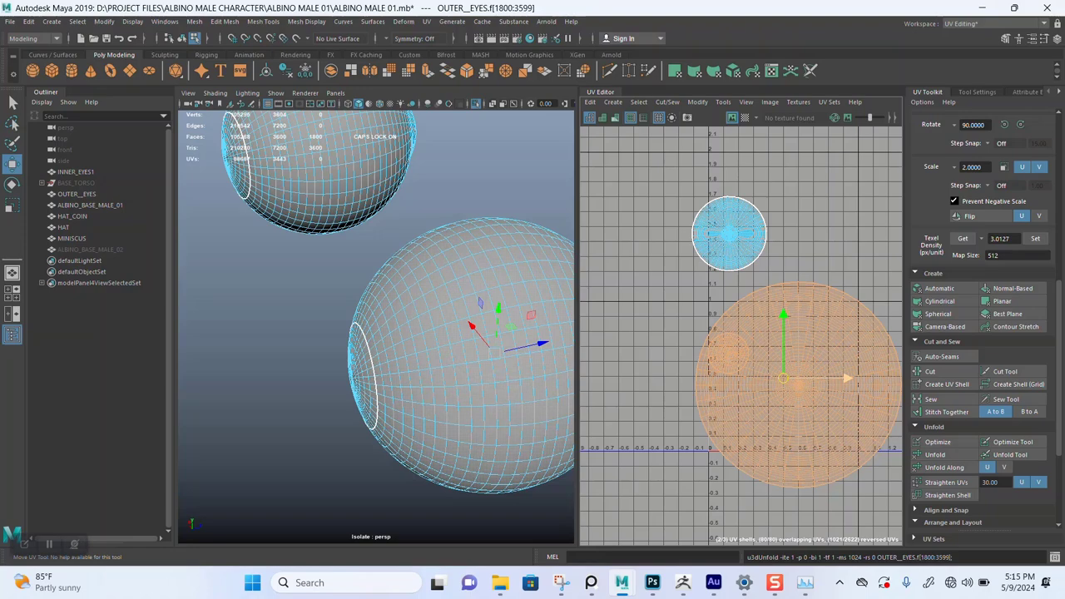
# - Select all the eyeball UV shells and lay them out within the 0–1 tile
pyautogui.click(820, 350)
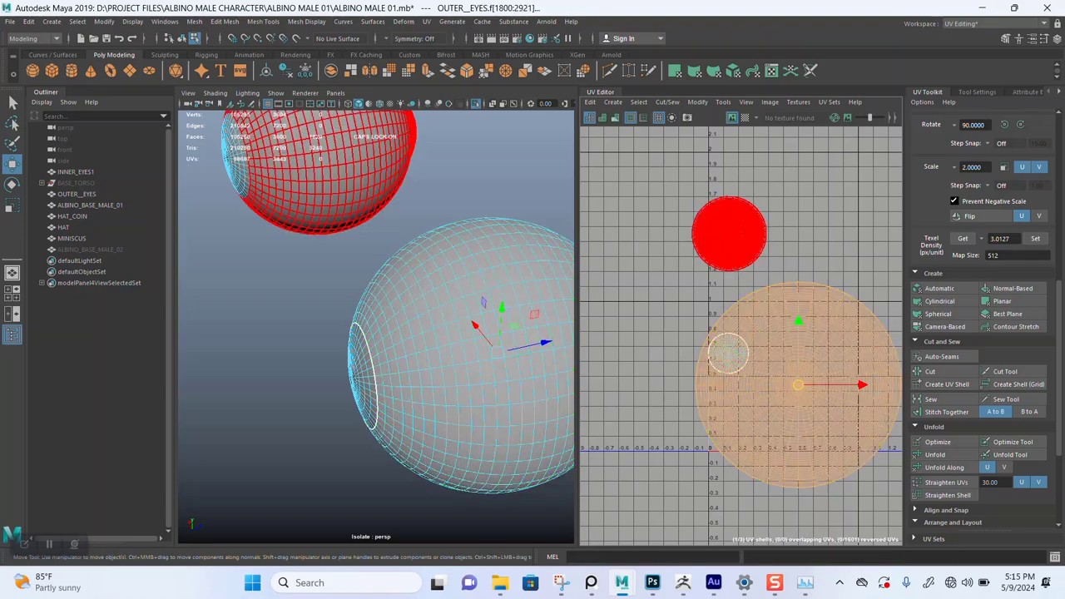
pyautogui.moveTo(669, 178); pyautogui.dragTo(820, 391)
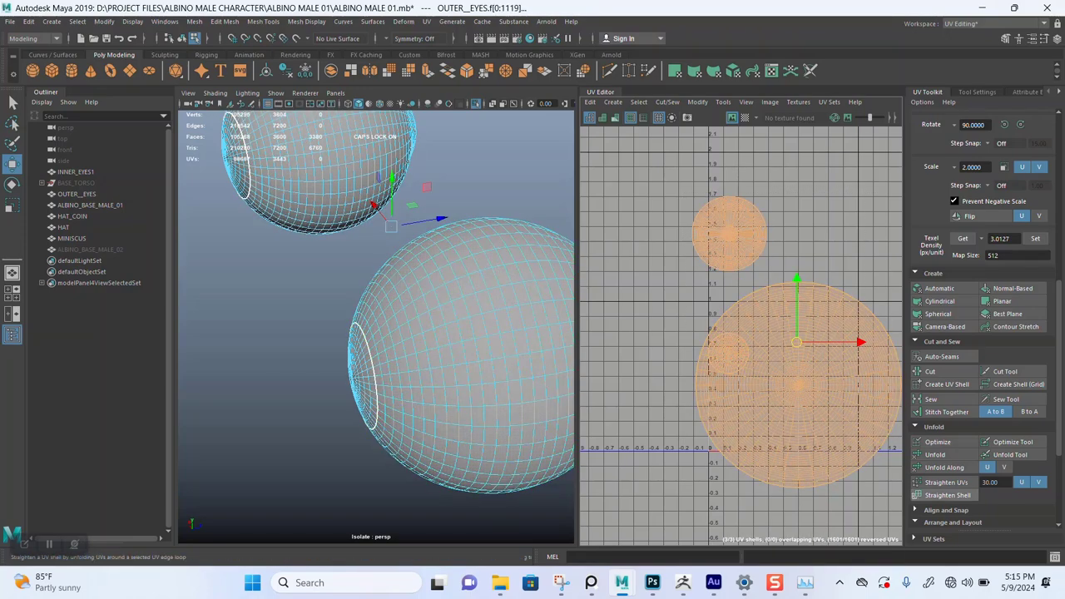
pyautogui.scroll(-2, 947, 496)
pyautogui.scroll(-3, 782, 437)
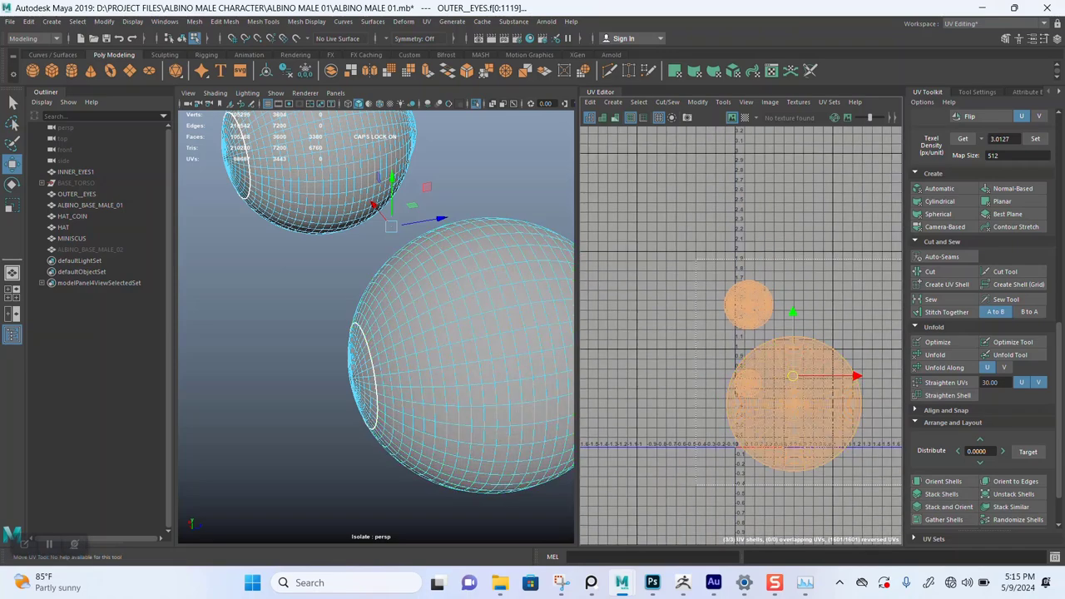
pyautogui.scroll(-1, 944, 495)
pyautogui.click(934, 506)
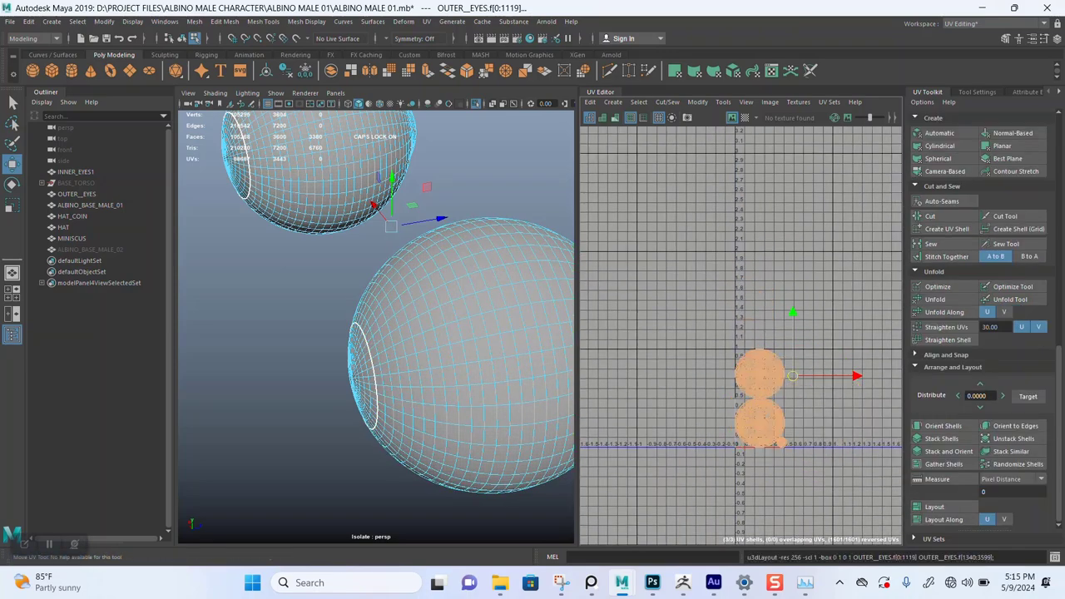
pyautogui.click(824, 462)
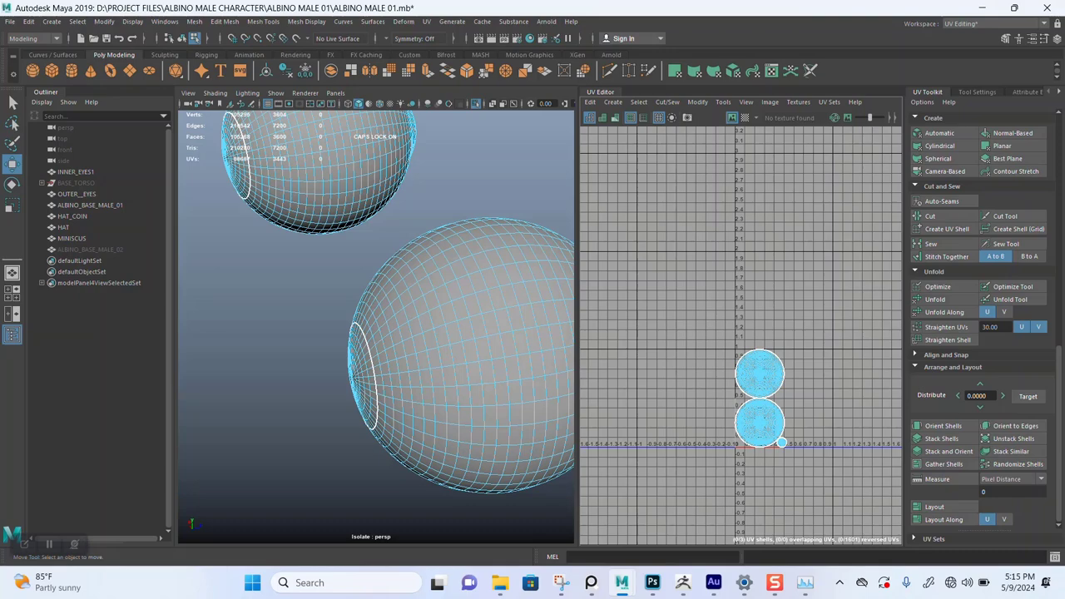
# - Compare the laid-out UV shells with both eyeballs, checking which shell covers each eyeball and its rear cap
pyautogui.scroll(4, 757, 366)
pyautogui.keyDown('alt'); pyautogui.moveTo(757, 365); pyautogui.dragTo(699, 302, button='middle'); pyautogui.keyUp('alt')
pyautogui.scroll(3, 694, 218)
pyautogui.scroll(2, 694, 218)
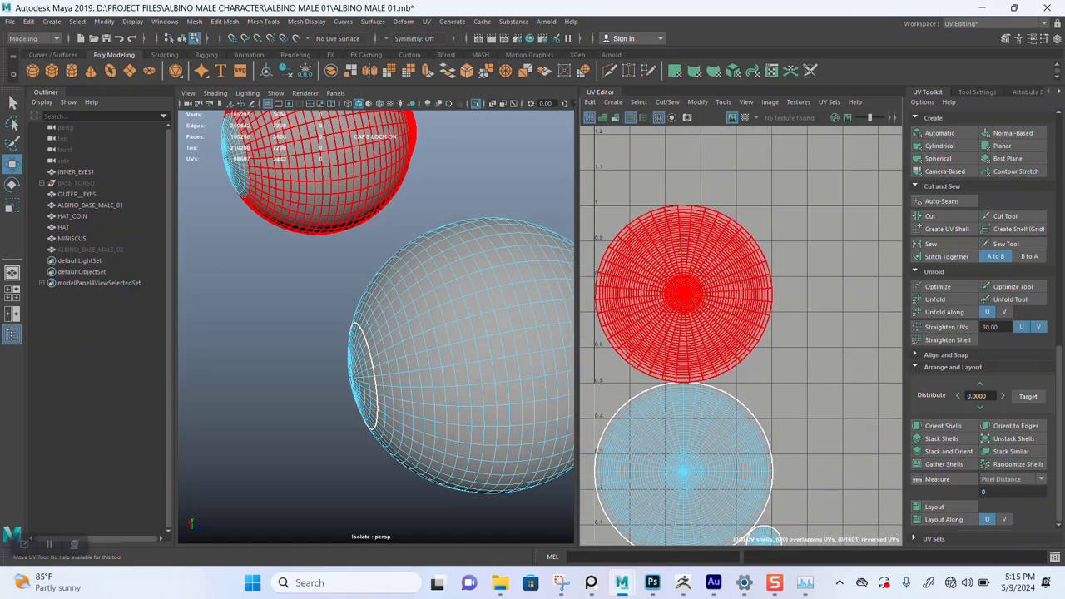
pyautogui.keyDown('alt'); pyautogui.moveTo(392, 292); pyautogui.dragTo(445, 329); pyautogui.keyUp('alt')
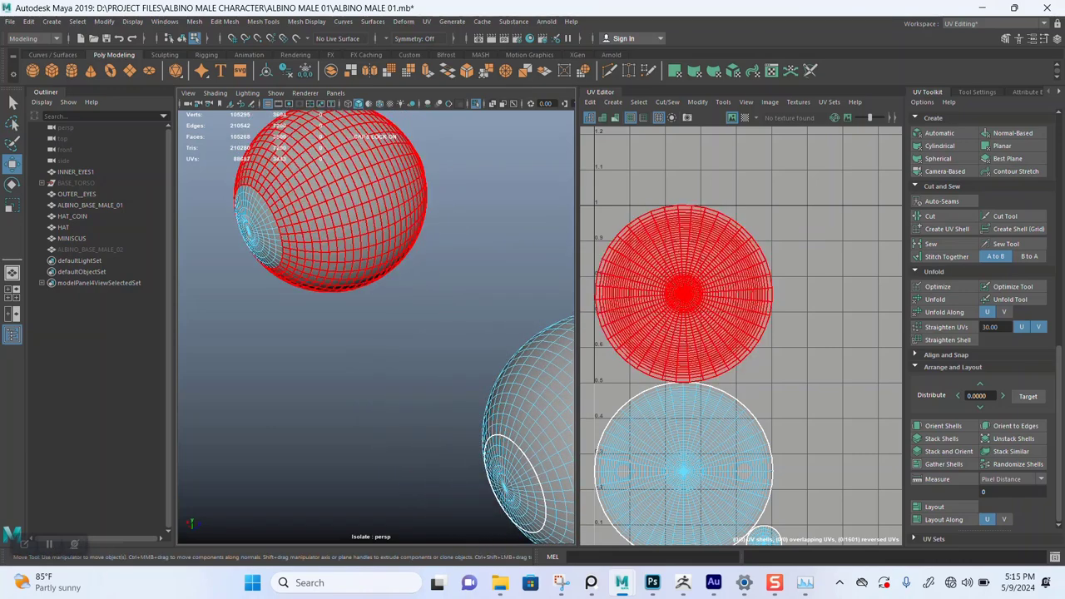
pyautogui.moveTo(795, 304); pyautogui.dragTo(751, 288, button='right')
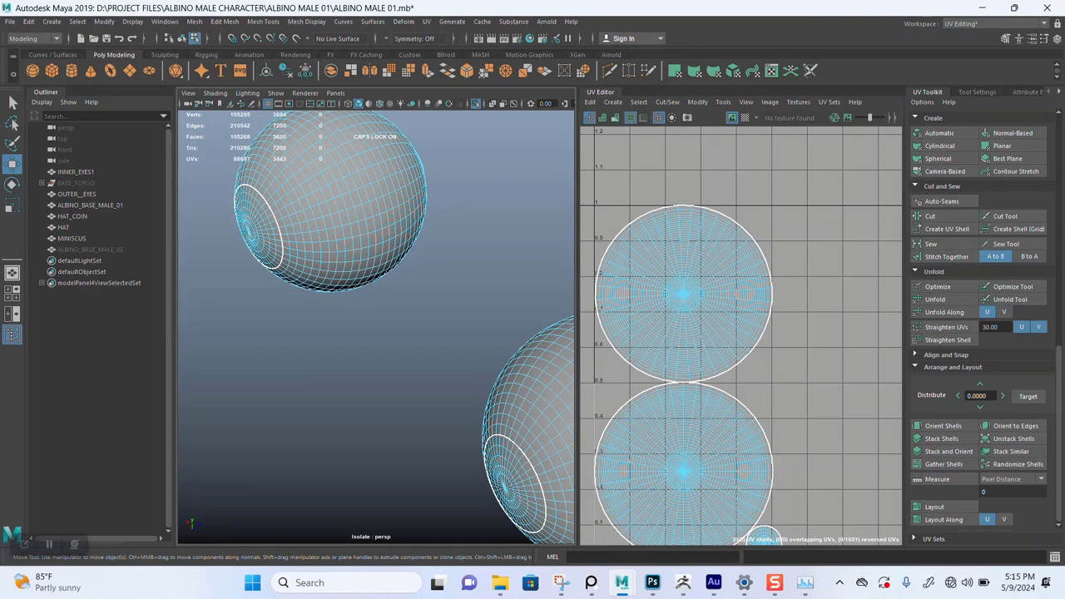
pyautogui.scroll(-4, 353, 242)
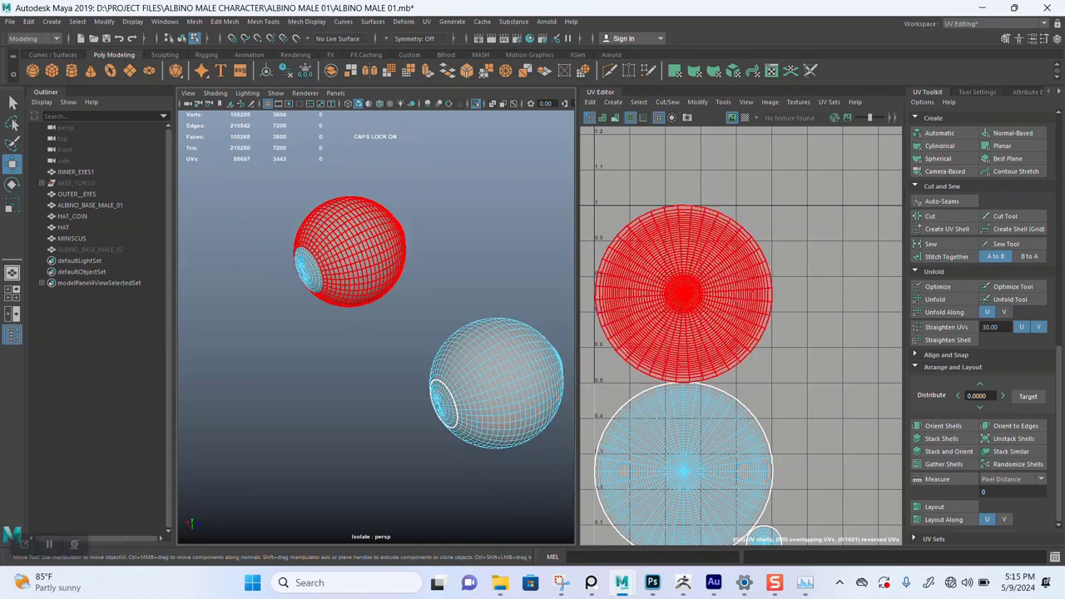
pyautogui.scroll(3, 353, 241)
pyautogui.scroll(-3, 353, 241)
pyautogui.scroll(4, 353, 241)
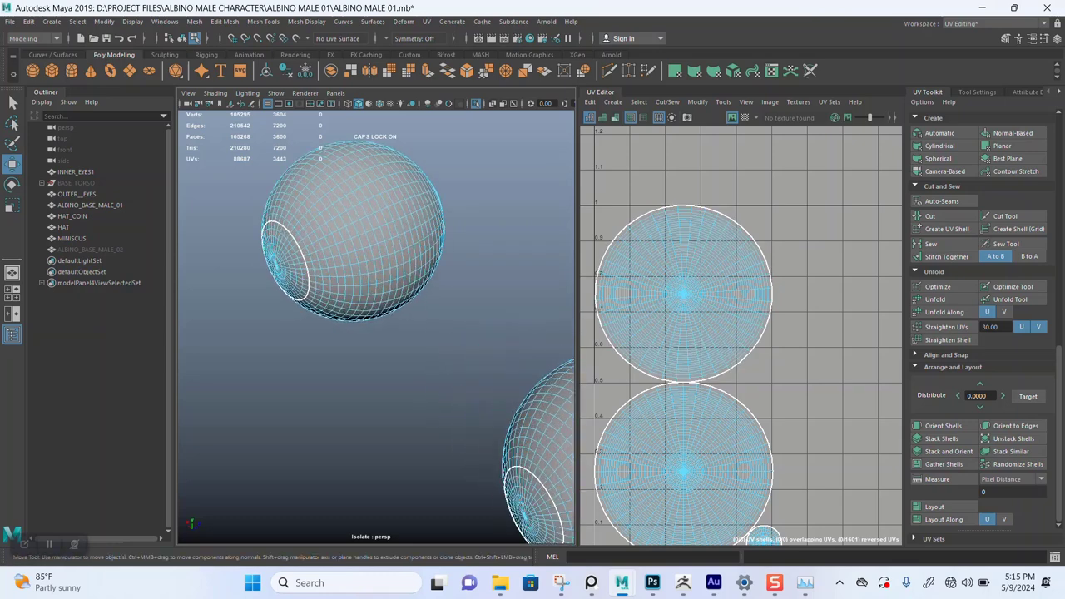
# - Give the other eyeball's rear cap faces a camera-based UV projection and unfold the resulting shell
pyautogui.moveTo(355, 256); pyautogui.dragTo(350, 282, button='right')
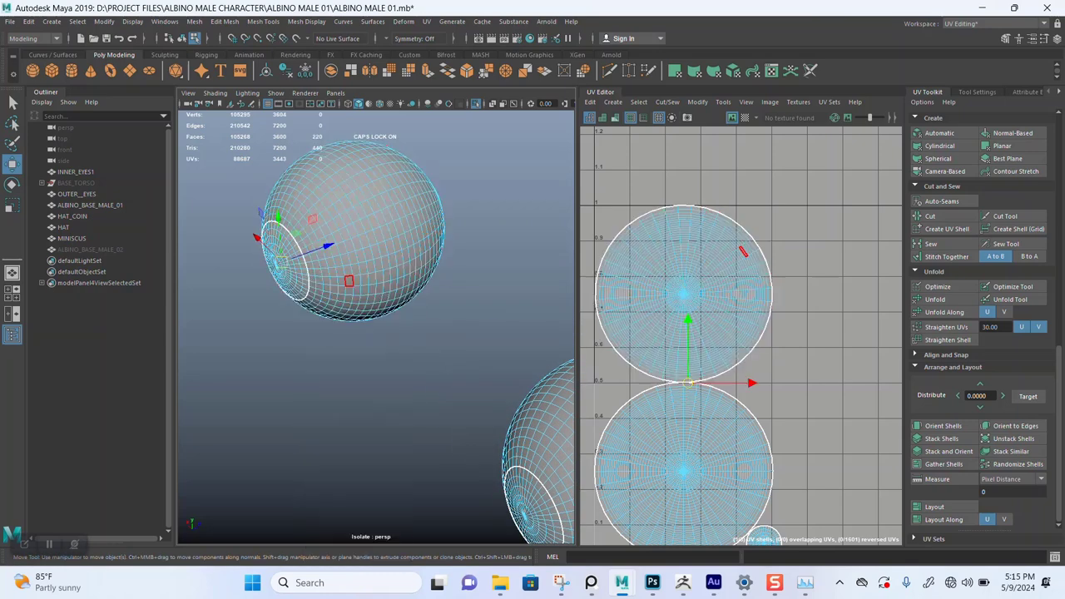
pyautogui.scroll(-3, 350, 281)
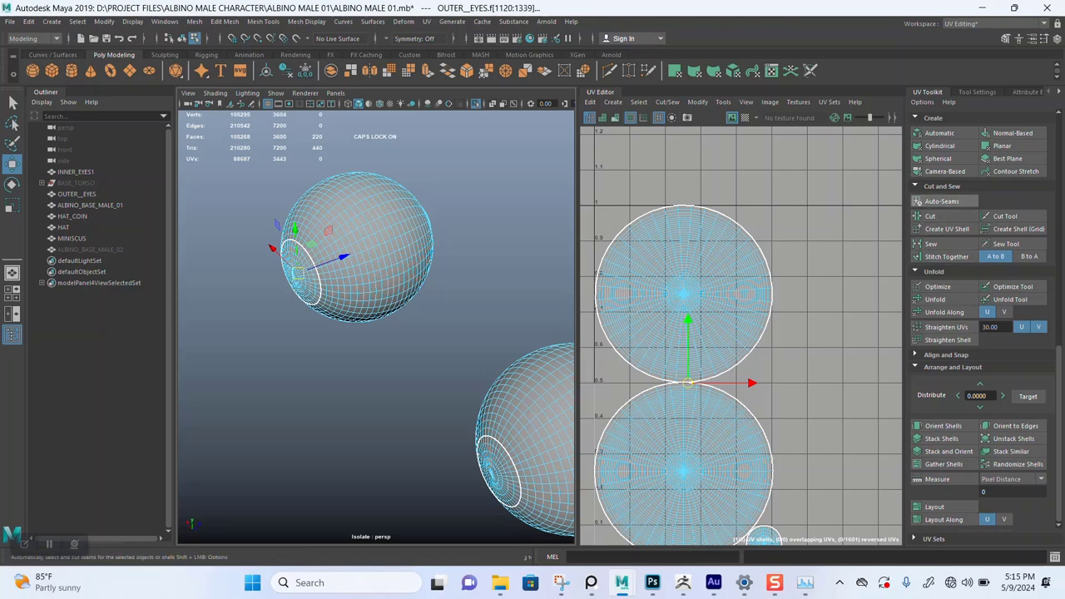
pyautogui.click(945, 170)
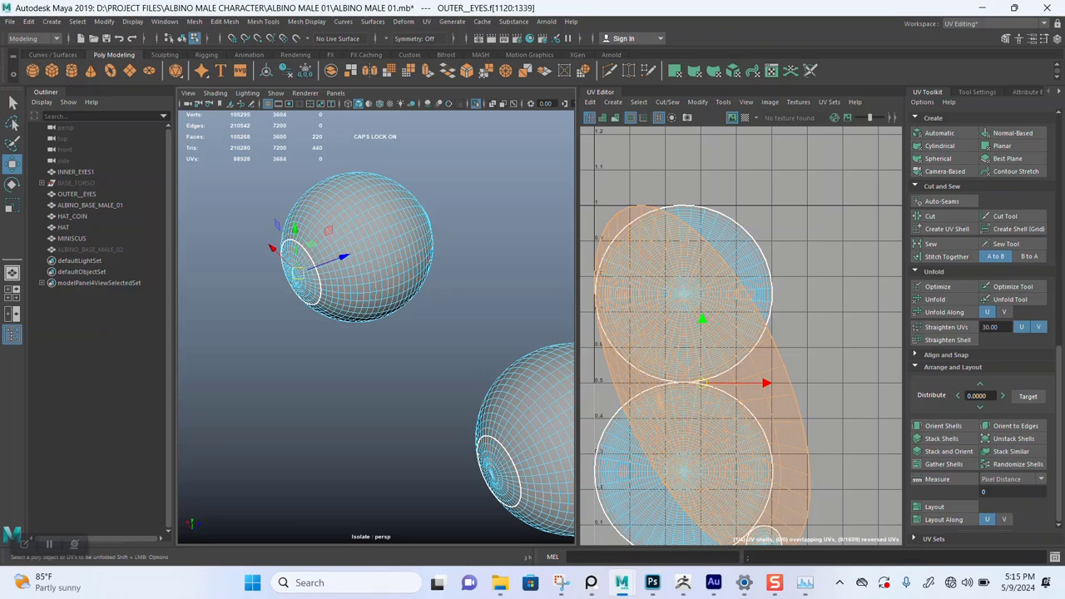
pyautogui.click(936, 299)
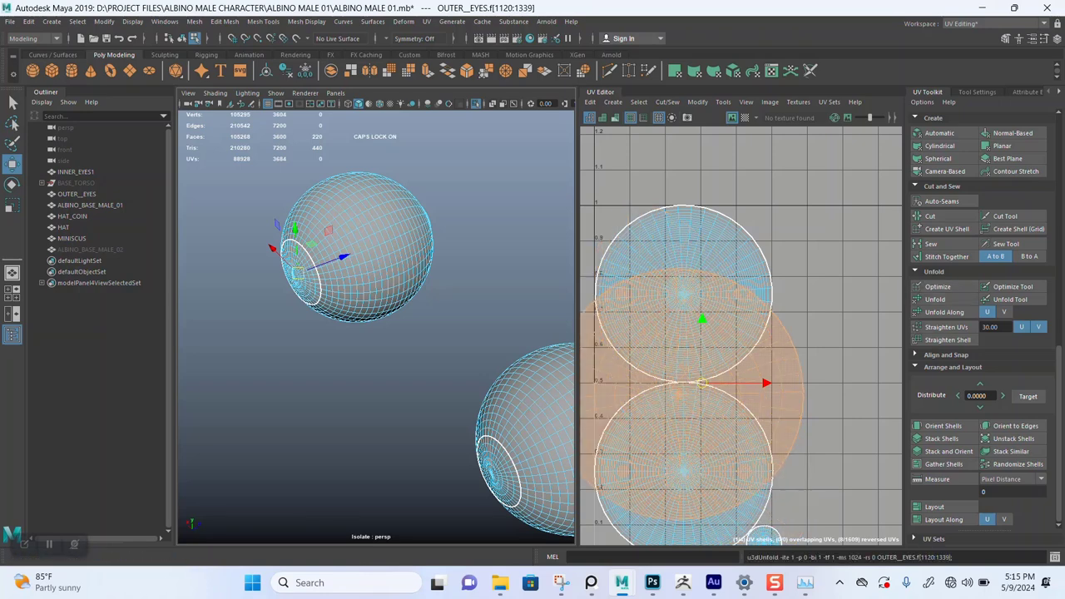
# - Lay out all four OUTER__EYES UV shells within the 0–1 tile and save the scene
pyautogui.moveTo(644, 206); pyautogui.dragTo(800, 505)
pyautogui.moveTo(644, 546); pyautogui.dragTo(639, 547)
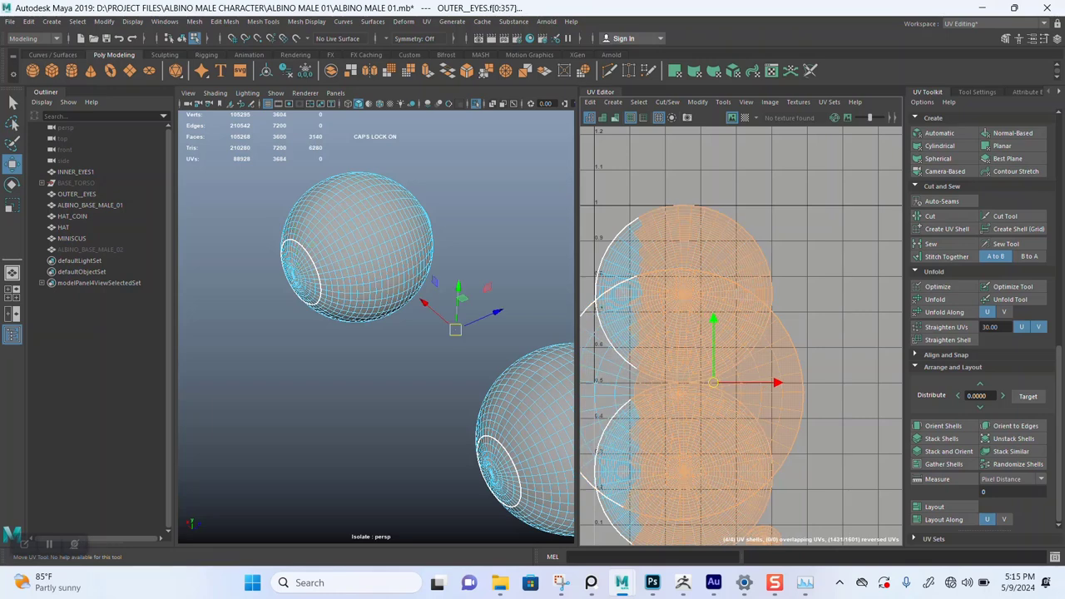
pyautogui.scroll(-3, 804, 427)
pyautogui.moveTo(749, 325); pyautogui.dragTo(726, 314, button='right')
pyautogui.moveTo(680, 263); pyautogui.dragTo(703, 330)
pyautogui.moveTo(845, 544); pyautogui.dragTo(844, 545)
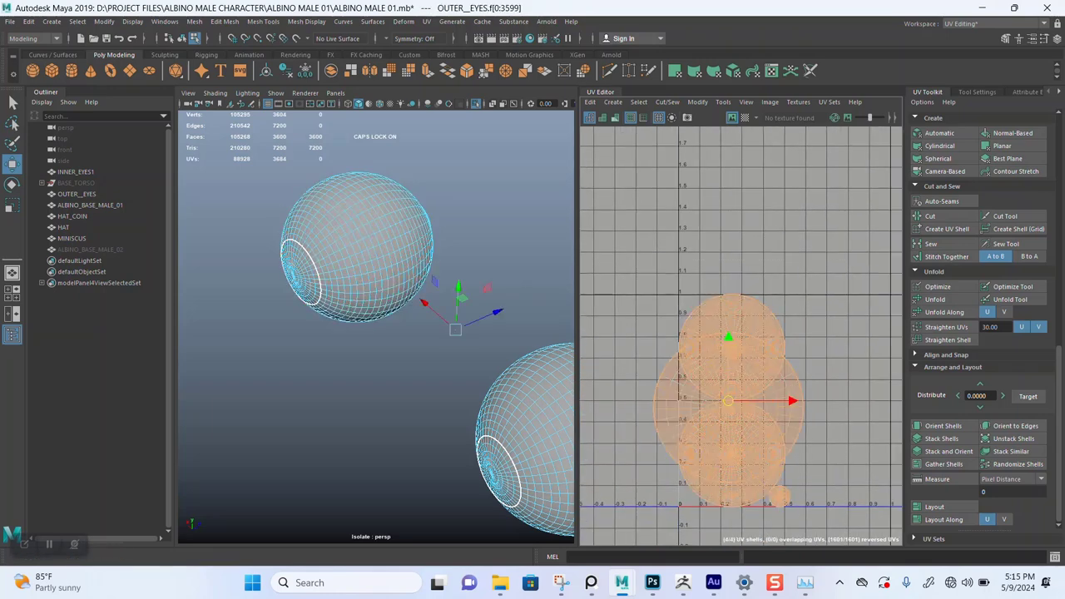
pyautogui.click(936, 507)
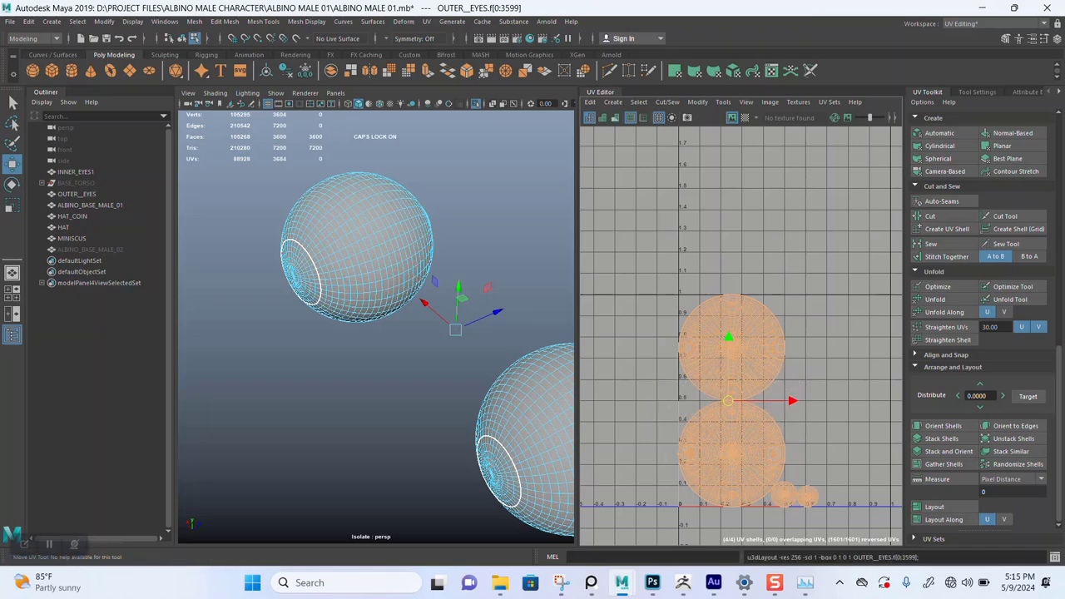
pyautogui.click(496, 226)
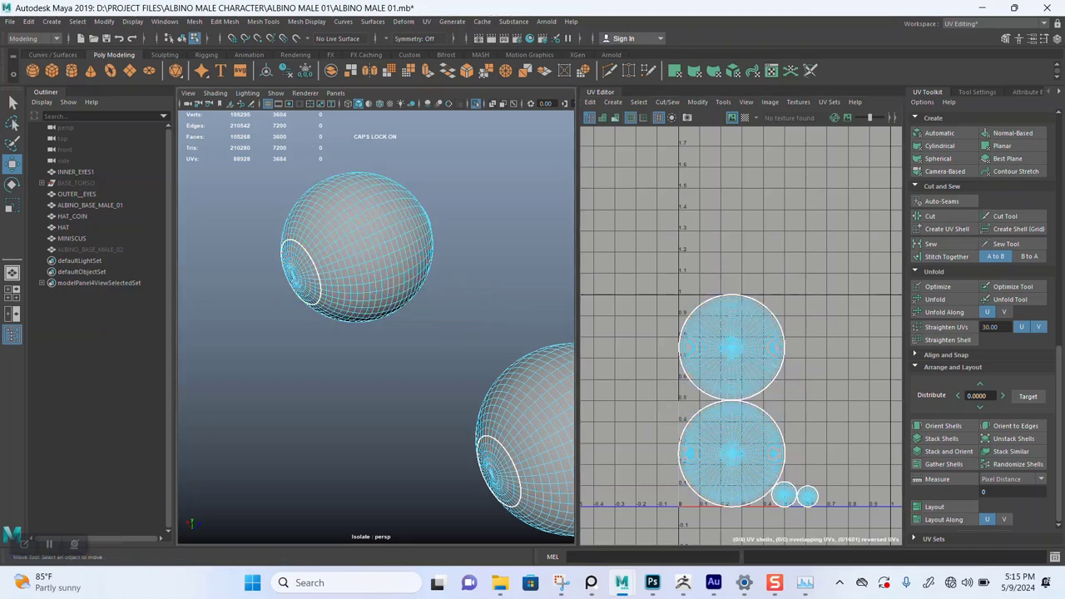
pyautogui.hotkey('ctrl', 's')
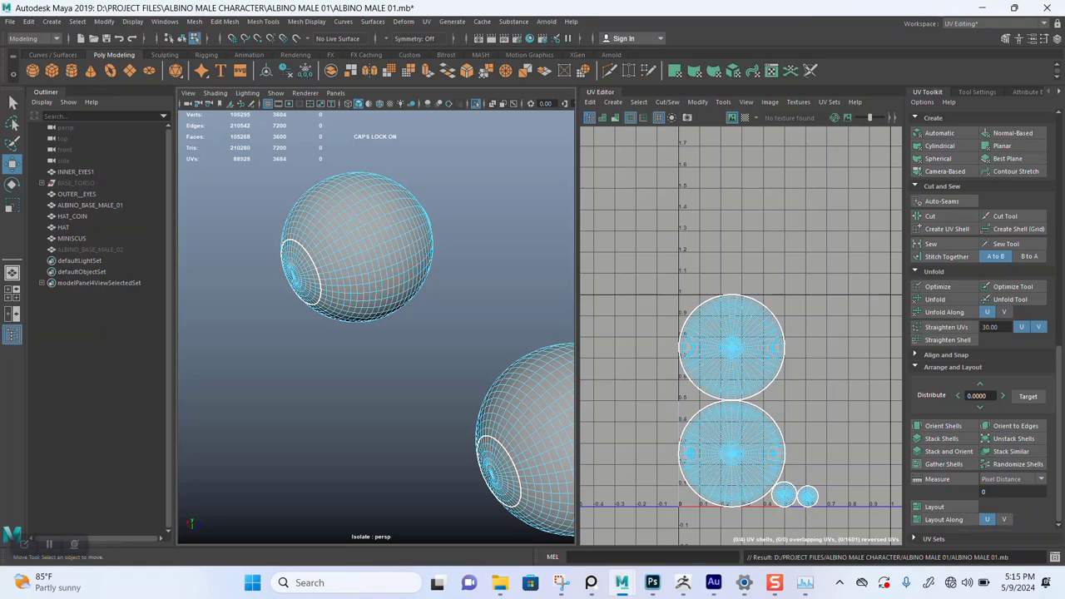
# - Check the UV layouts of the ALBINO_BASE_MALE_01, HAT_COIN and MINISCUS meshes in turn
pyautogui.click(90, 206)
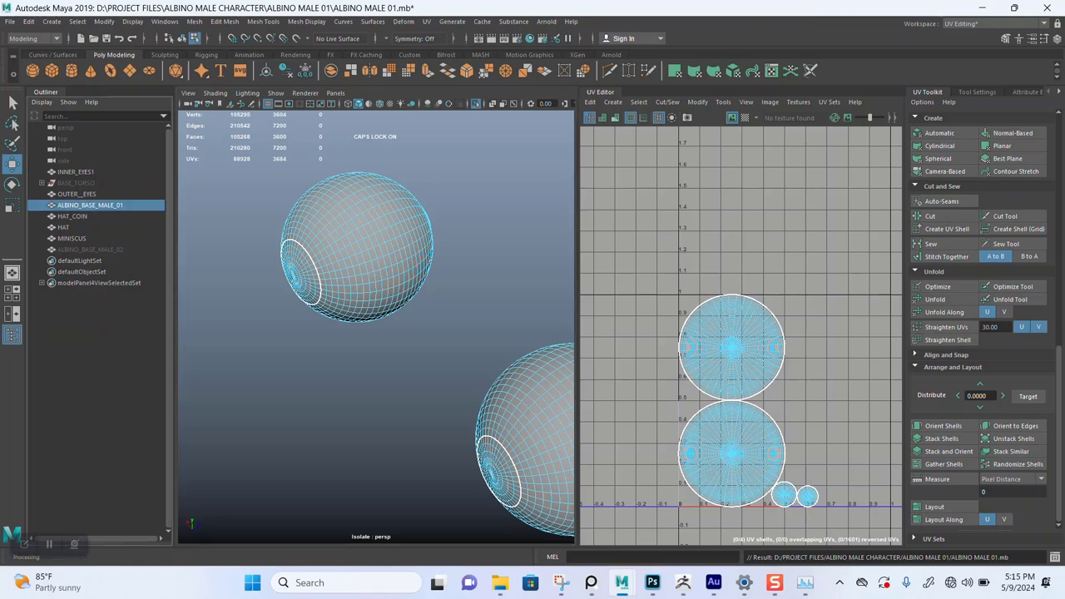
pyautogui.click(73, 216)
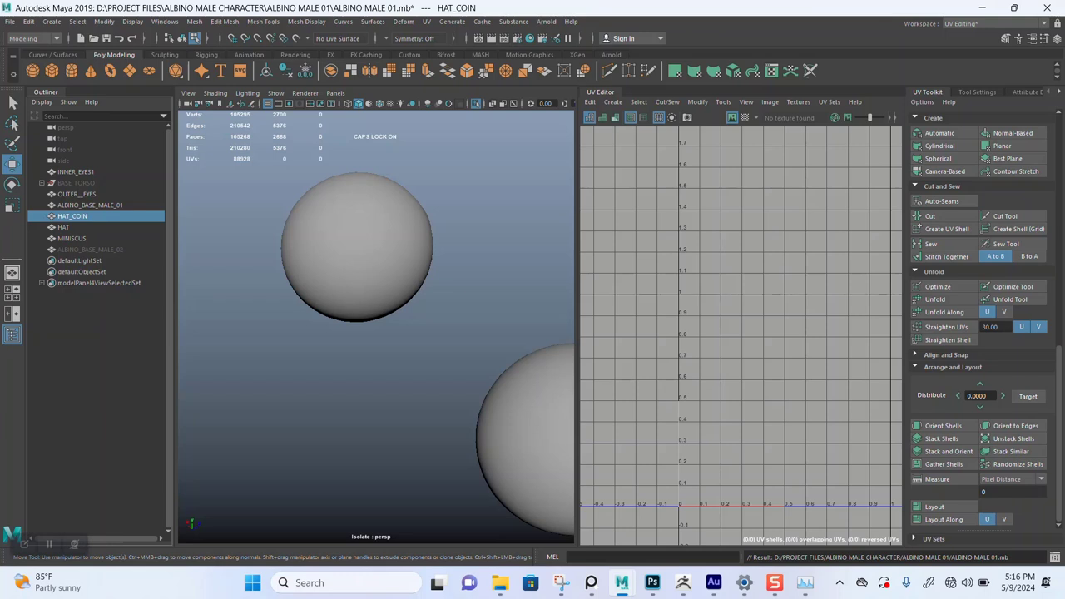
pyautogui.click(72, 239)
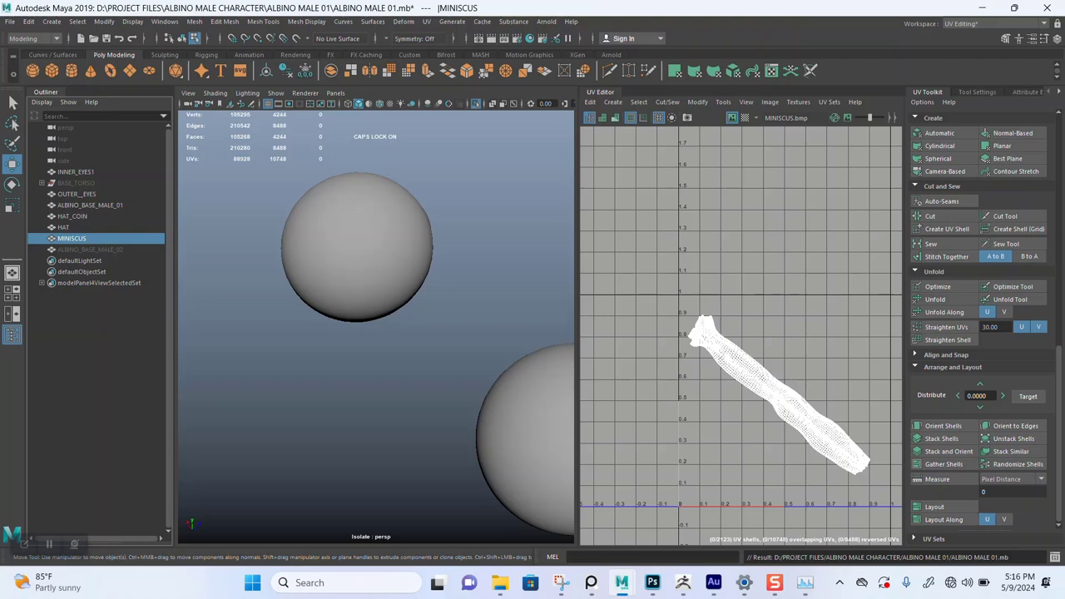
# - Isolate the selected MINISCUS mesh in the viewport and frame both of its eye-rim pieces
pyautogui.hotkey('ctrl', '1')
pyautogui.hotkey('ctrl', '1')
pyautogui.keyDown('alt'); pyautogui.moveTo(450, 333); pyautogui.dragTo(320, 308); pyautogui.keyUp('alt')
pyautogui.keyDown('alt'); pyautogui.moveTo(283, 366); pyautogui.dragTo(367, 319, button='middle'); pyautogui.keyUp('alt')
pyautogui.keyDown('alt'); pyautogui.moveTo(333, 333); pyautogui.dragTo(417, 333, button='right'); pyautogui.keyUp('alt')
pyautogui.moveTo(374, 333)
pyautogui.keyDown('alt'); pyautogui.mouseDown()
pyautogui.moveTo(362, 328)
pyautogui.moveTo(449, 366)
pyautogui.moveTo(383, 341)
pyautogui.moveTo(383, 329)
pyautogui.moveTo(416, 341)
pyautogui.moveTo(404, 329)
pyautogui.moveTo(441, 322)
pyautogui.moveTo(383, 312)
pyautogui.moveTo(441, 308)
pyautogui.moveTo(383, 333)
pyautogui.mouseUp(); pyautogui.keyUp('alt')
pyautogui.keyDown('alt'); pyautogui.moveTo(383, 333); pyautogui.dragTo(304, 329, button='middle'); pyautogui.keyUp('alt')
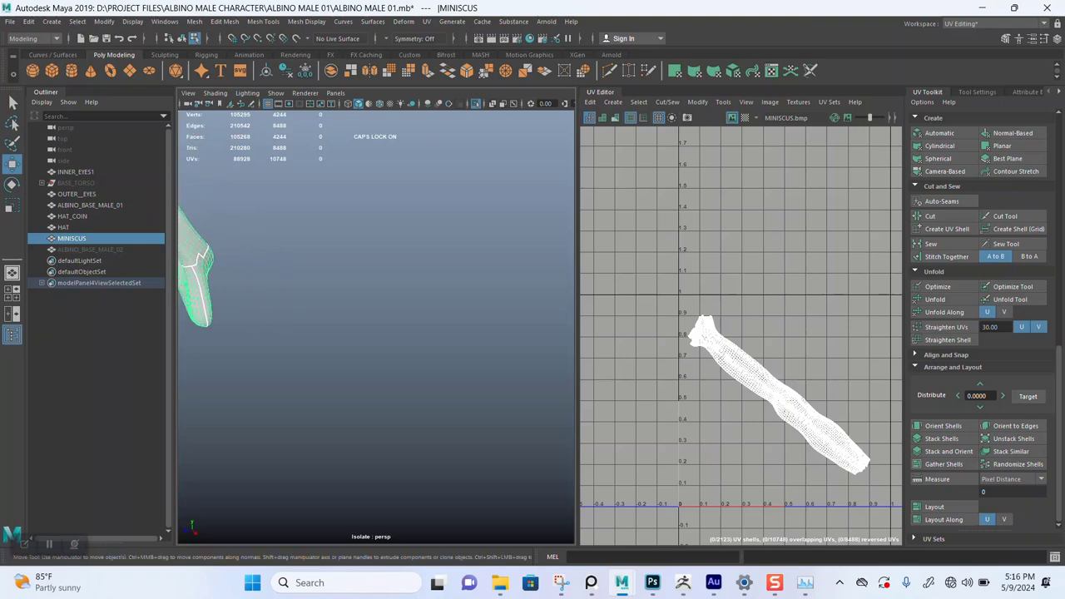
pyautogui.scroll(-6, 366, 333)
pyautogui.keyDown('alt'); pyautogui.moveTo(383, 333); pyautogui.dragTo(447, 349, button='middle'); pyautogui.keyUp('alt')
pyautogui.scroll(-3, 333, 332)
pyautogui.scroll(5, 374, 324)
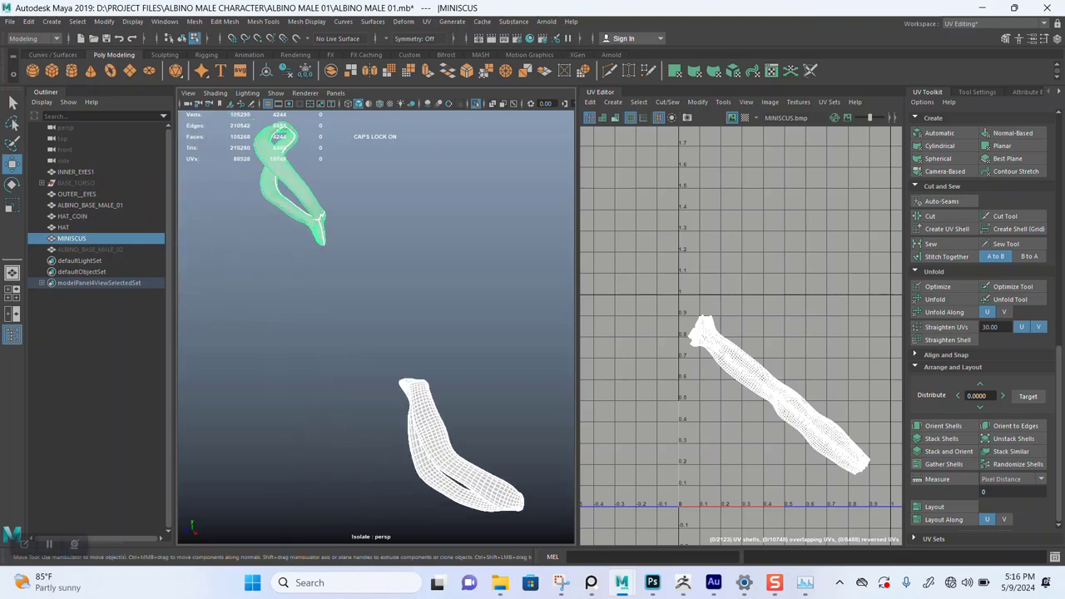
# - Move one of the two overlapping MINISCUS UV shells up, clear of the 0–1 tile
pyautogui.rightClick(449, 282)
pyautogui.moveTo(450, 282); pyautogui.dragTo(445, 313, button='right')
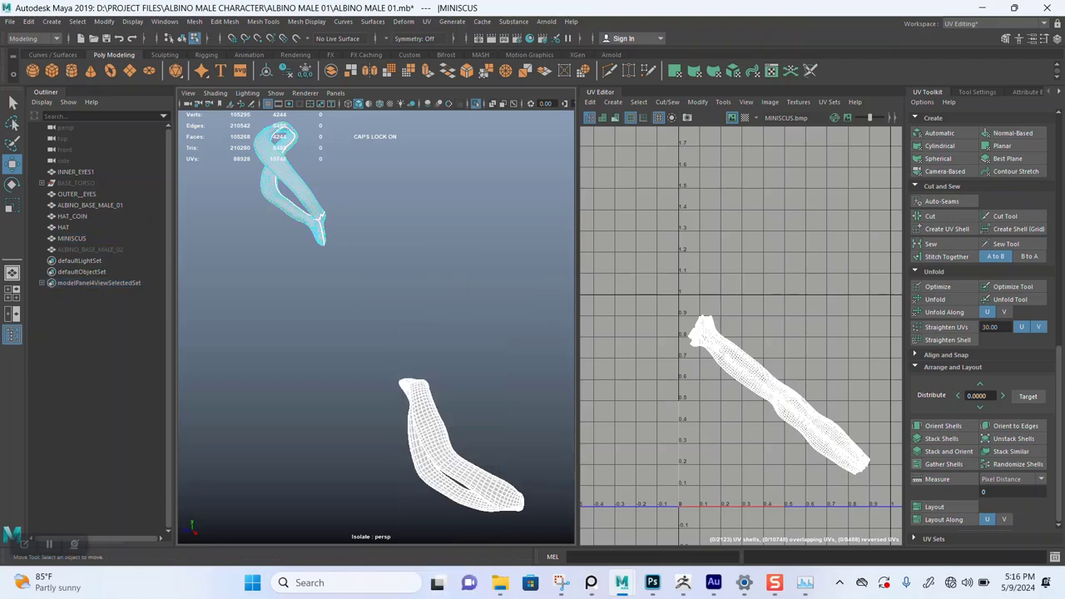
pyautogui.rightClick(767, 380)
pyautogui.moveTo(767, 381); pyautogui.dragTo(748, 358, button='right')
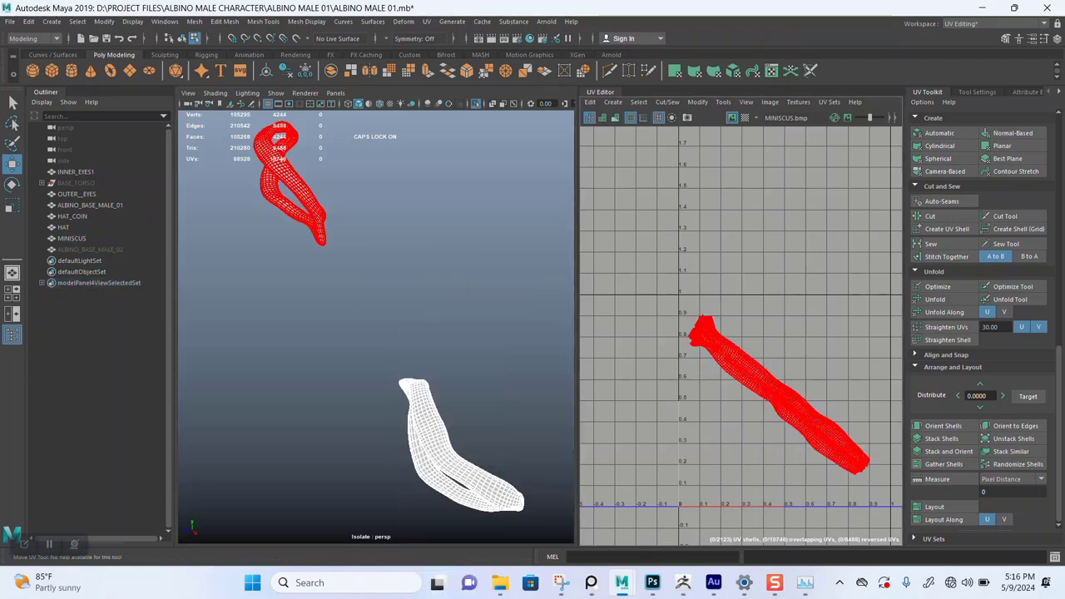
pyautogui.click(752, 369)
pyautogui.moveTo(779, 331); pyautogui.dragTo(779, 286)
pyautogui.moveTo(779, 350); pyautogui.dragTo(800, 213)
# - Select the UV shell remaining in the 0–1 tile and apply a Camera-Based projection to it
pyautogui.moveTo(675, 298); pyautogui.dragTo(896, 533)
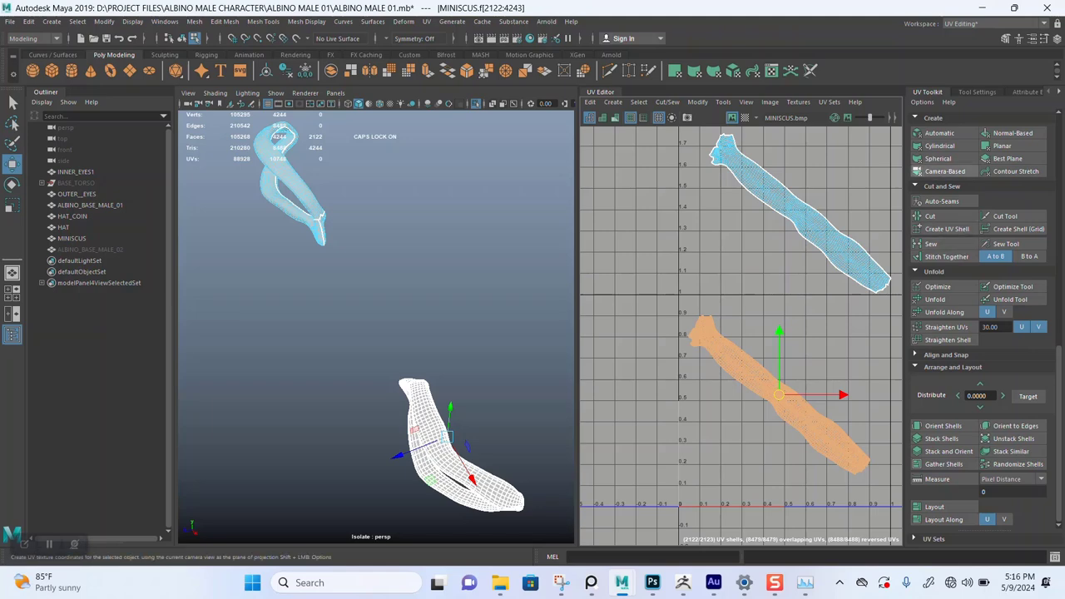
pyautogui.click(945, 171)
pyautogui.keyDown('alt'); pyautogui.moveTo(449, 436); pyautogui.dragTo(405, 361, button='middle'); pyautogui.keyUp('alt')
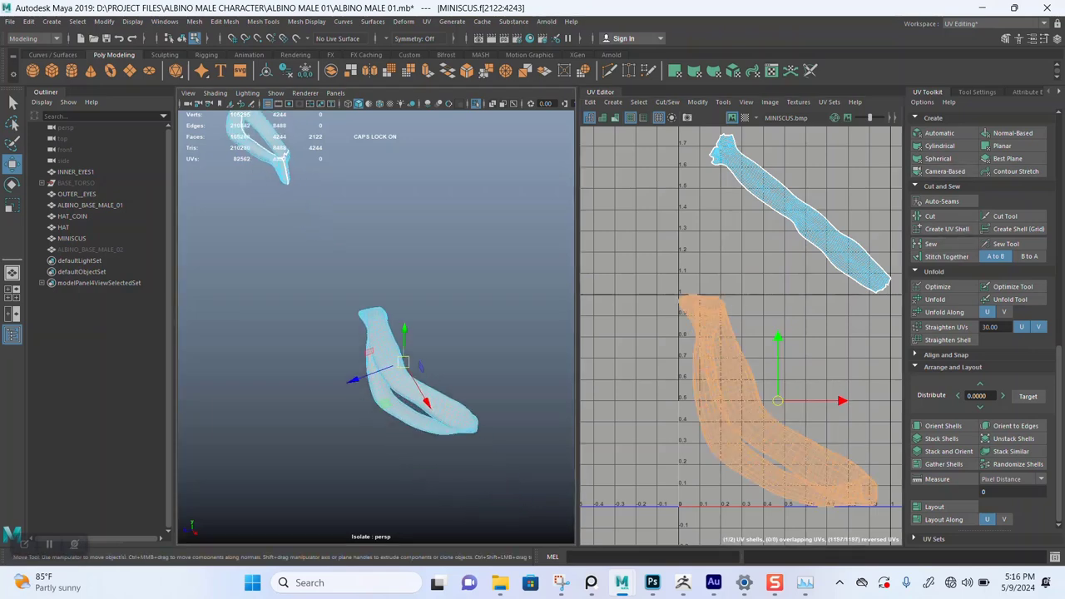
# - Cut a UV seam around an edge loop crossing the upper strand of the reprojected ring
pyautogui.keyDown('alt'); pyautogui.moveTo(366, 358); pyautogui.dragTo(500, 299); pyautogui.keyUp('alt')
pyautogui.keyDown('alt'); pyautogui.moveTo(499, 208); pyautogui.dragTo(361, 329, button='middle'); pyautogui.keyUp('alt')
pyautogui.keyDown('alt'); pyautogui.moveTo(361, 329); pyautogui.dragTo(433, 328, button='right'); pyautogui.keyUp('alt')
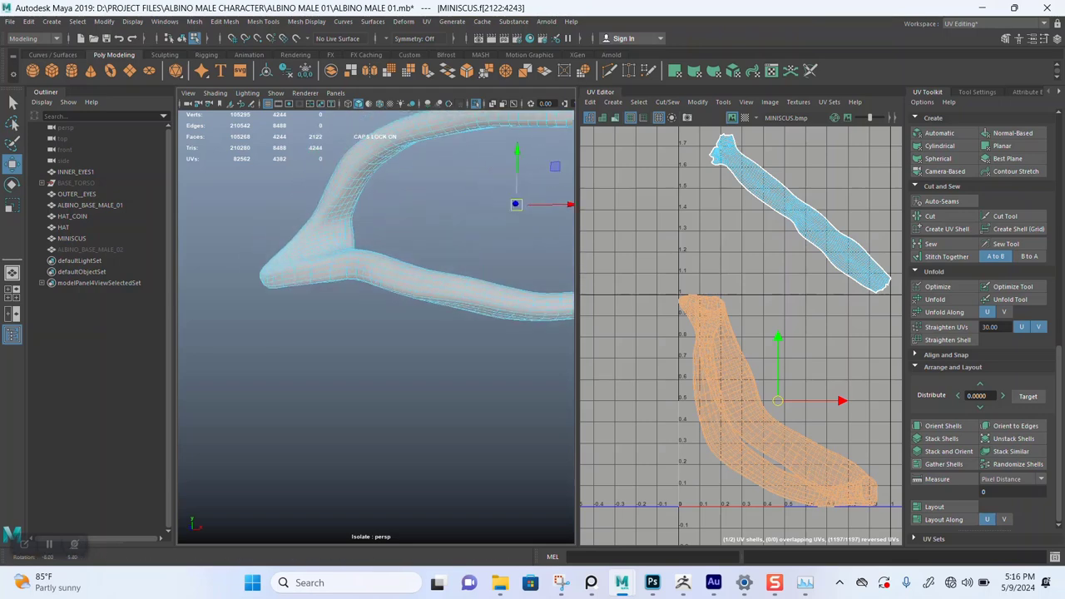
pyautogui.keyDown('alt'); pyautogui.moveTo(333, 324); pyautogui.dragTo(457, 341); pyautogui.keyUp('alt')
pyautogui.keyDown('alt'); pyautogui.moveTo(466, 333); pyautogui.dragTo(345, 374, button='middle'); pyautogui.keyUp('alt')
pyautogui.keyDown('alt'); pyautogui.moveTo(345, 375); pyautogui.dragTo(507, 358); pyautogui.keyUp('alt')
pyautogui.keyDown('alt'); pyautogui.moveTo(466, 316); pyautogui.dragTo(376, 363, button='middle'); pyautogui.keyUp('alt')
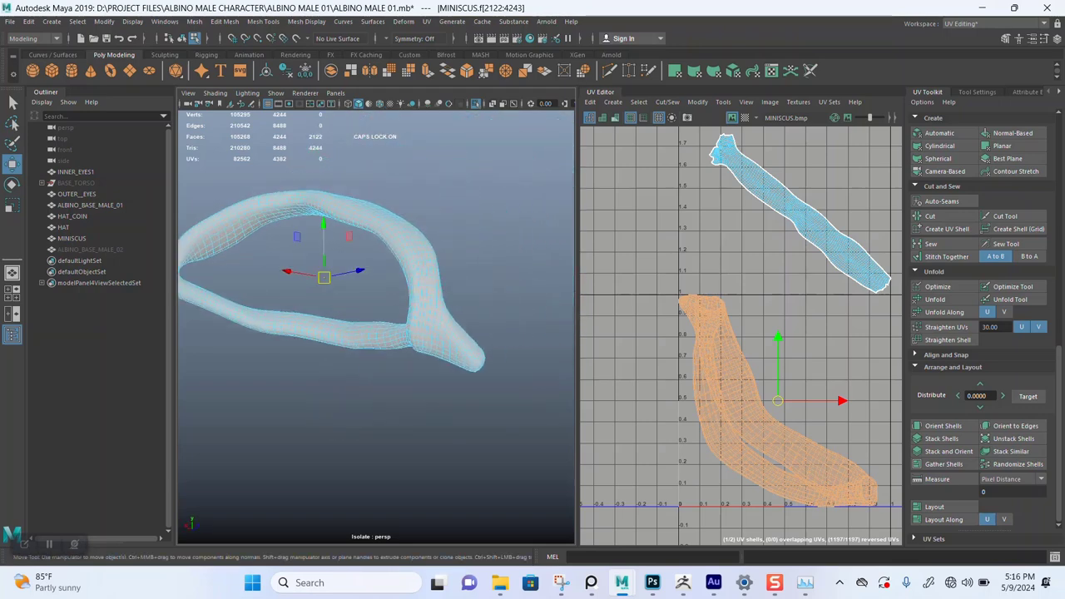
pyautogui.keyDown('alt'); pyautogui.moveTo(376, 363); pyautogui.dragTo(450, 363, button='right'); pyautogui.keyUp('alt')
pyautogui.keyDown('alt'); pyautogui.moveTo(400, 350); pyautogui.dragTo(458, 345); pyautogui.keyUp('alt')
pyautogui.keyDown('alt'); pyautogui.moveTo(416, 345); pyautogui.dragTo(499, 345, button='right'); pyautogui.keyUp('alt')
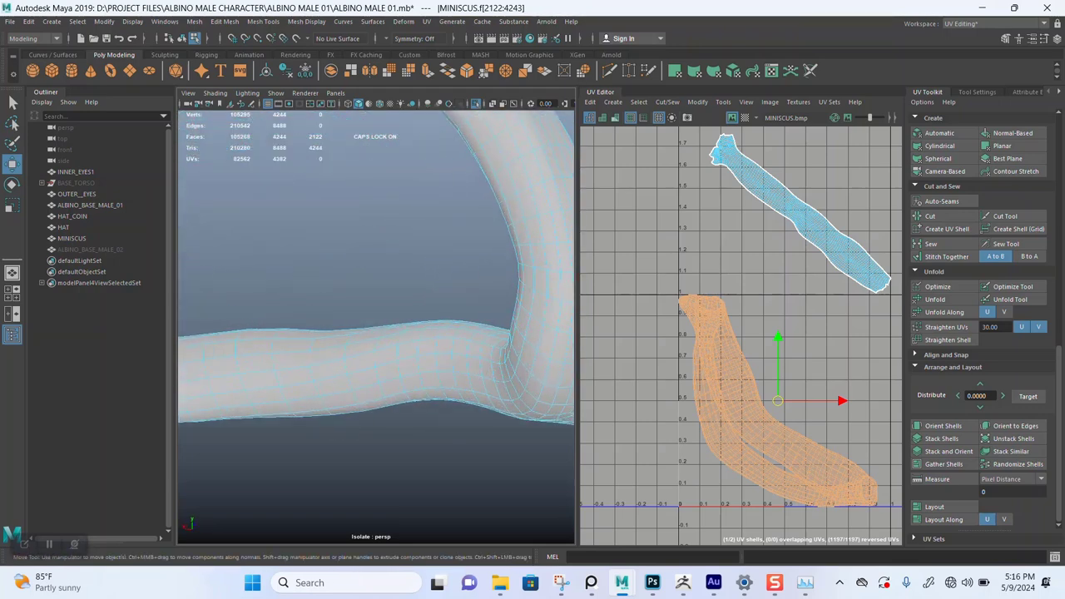
pyautogui.keyDown('alt'); pyautogui.moveTo(416, 345); pyautogui.dragTo(445, 337); pyautogui.keyUp('alt')
pyautogui.keyDown('alt'); pyautogui.moveTo(466, 341); pyautogui.dragTo(383, 342, button='right'); pyautogui.keyUp('alt')
pyautogui.keyDown('alt'); pyautogui.moveTo(375, 324); pyautogui.dragTo(454, 406, button='middle'); pyautogui.keyUp('alt')
pyautogui.keyDown('alt'); pyautogui.moveTo(333, 341); pyautogui.dragTo(528, 386, button='middle'); pyautogui.keyUp('alt')
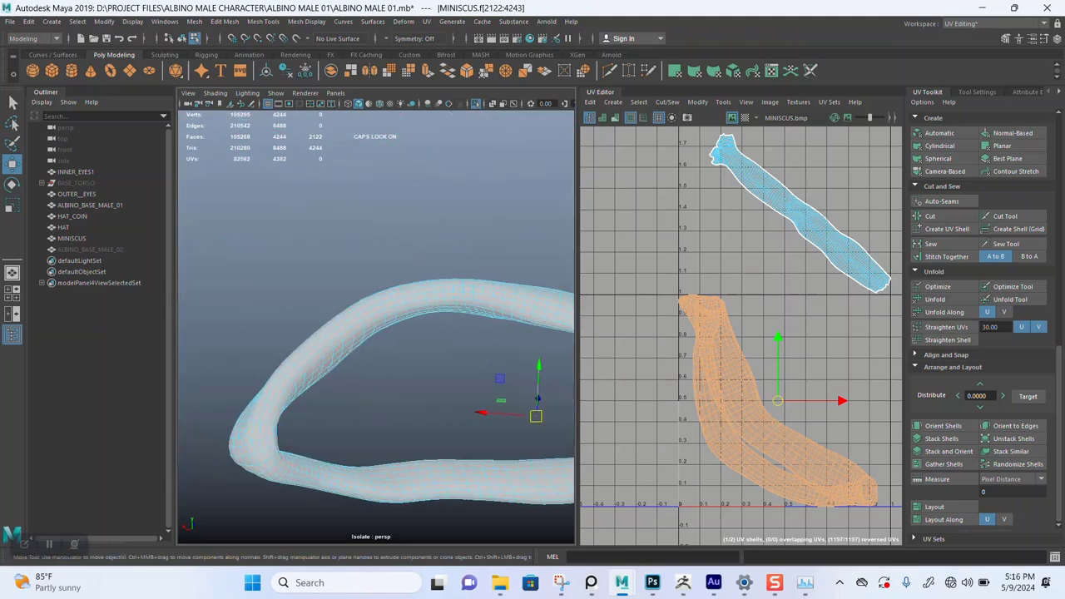
pyautogui.keyDown('alt'); pyautogui.moveTo(466, 324); pyautogui.dragTo(364, 356, button='middle'); pyautogui.keyUp('alt')
pyautogui.keyDown('alt'); pyautogui.moveTo(365, 357); pyautogui.dragTo(432, 356, button='right'); pyautogui.keyUp('alt')
pyautogui.moveTo(422, 287); pyautogui.dragTo(423, 252, button='right')
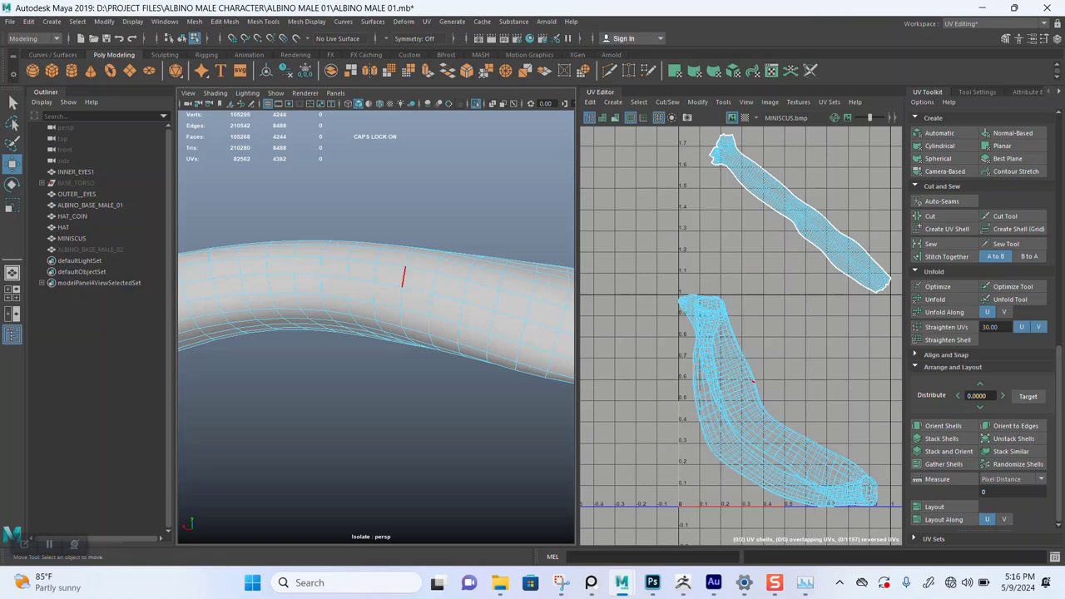
pyautogui.click(403, 277)
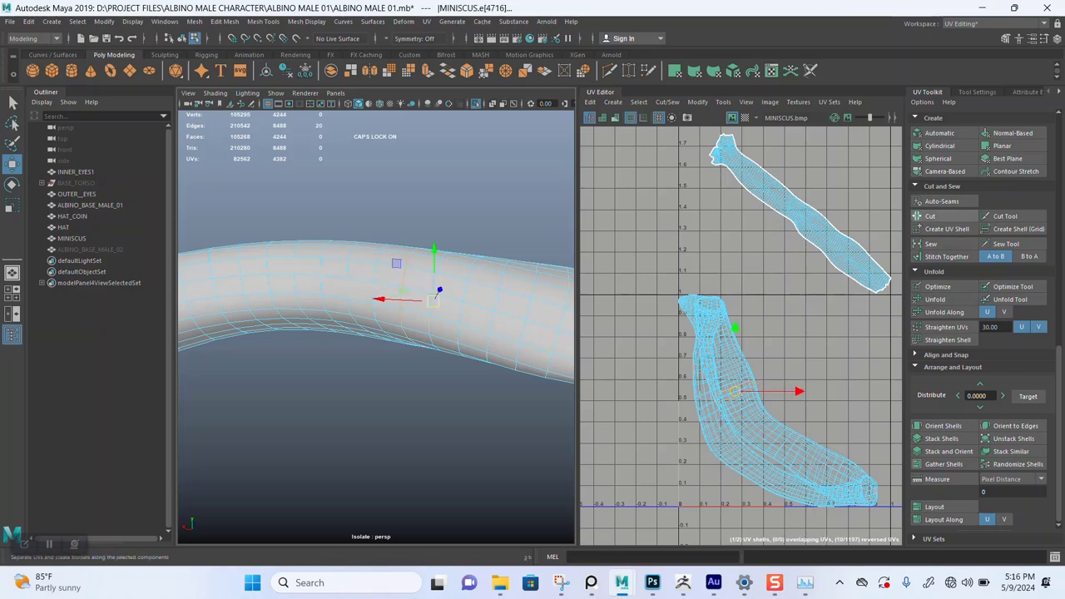
# - Select the whole reprojected UV shell and unfold it
pyautogui.scroll(2, 753, 406)
pyautogui.rightClick(749, 410)
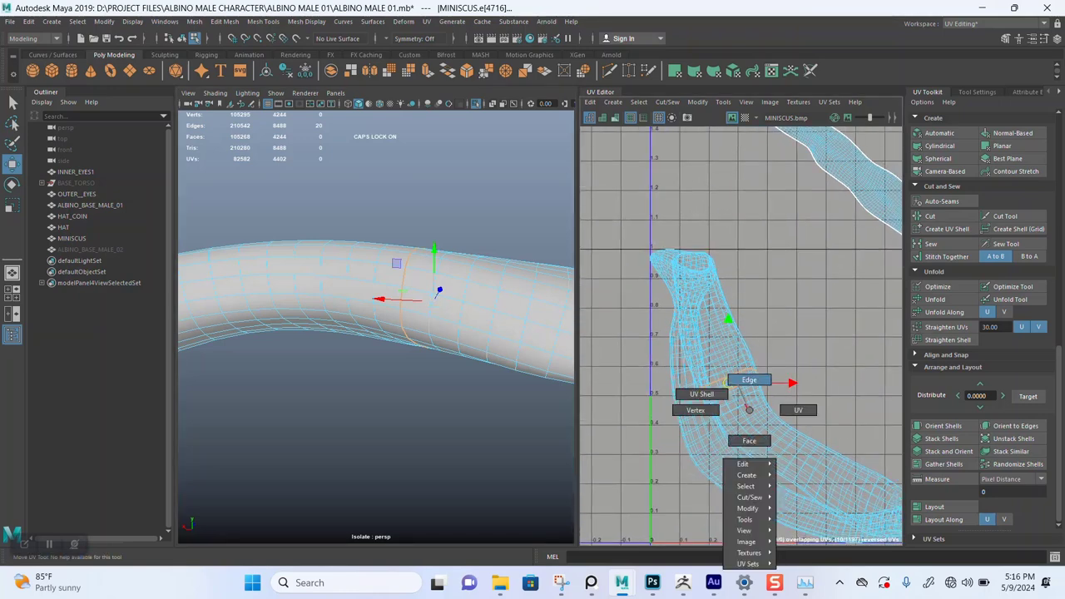
pyautogui.moveTo(744, 381); pyautogui.dragTo(703, 394, button='right')
pyautogui.click(706, 394)
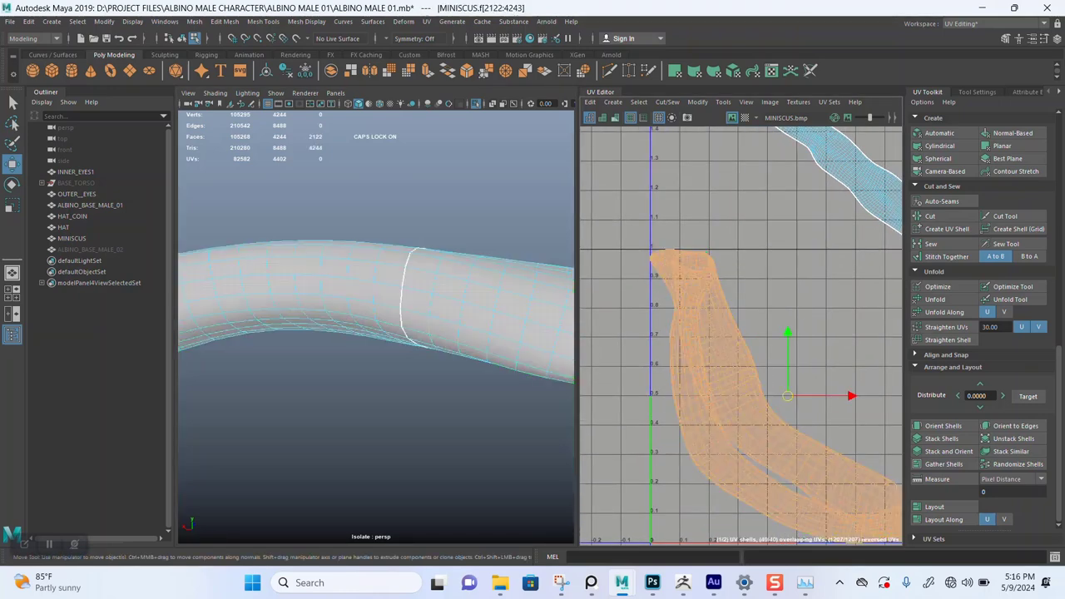
pyautogui.click(936, 299)
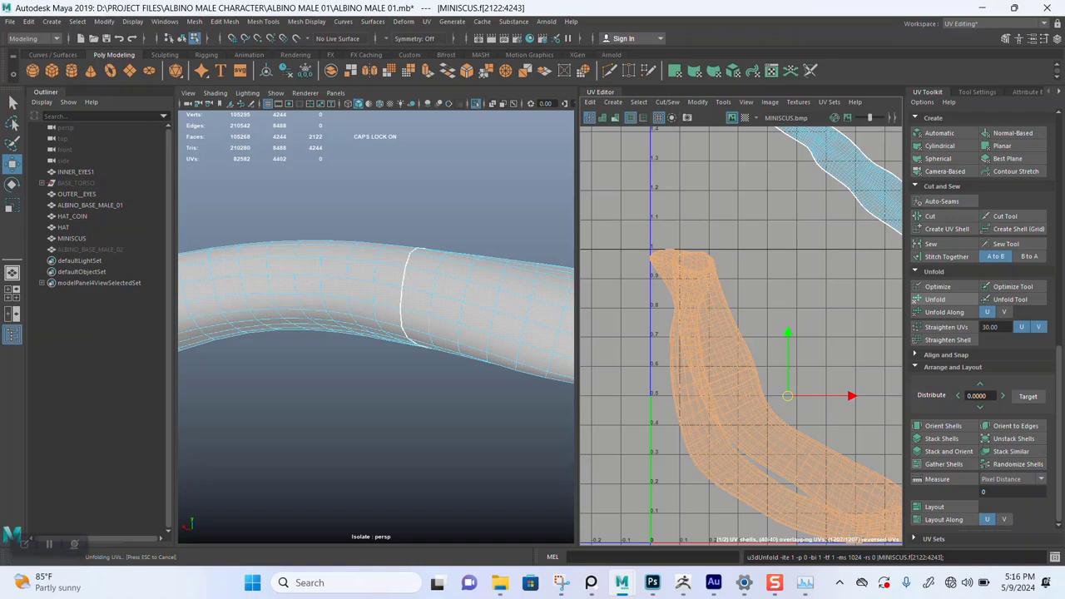
# - Select an edge loop near the dense centre of the unfolded shell in the UV Editor
pyautogui.scroll(-1, 741, 416)
pyautogui.scroll(3, 741, 408)
pyautogui.keyDown('alt'); pyautogui.moveTo(749, 449); pyautogui.dragTo(700, 299, button='middle'); pyautogui.keyUp('alt')
pyautogui.scroll(6, 711, 292)
pyautogui.keyDown('alt'); pyautogui.moveTo(690, 200); pyautogui.dragTo(722, 266, button='middle'); pyautogui.keyUp('alt')
pyautogui.rightClick(721, 267)
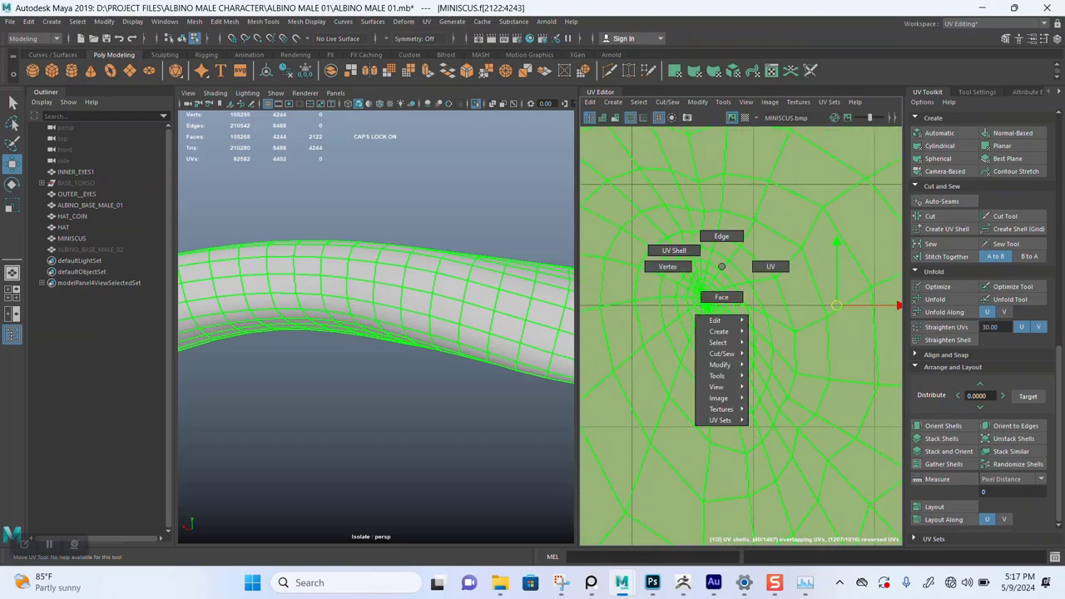
pyautogui.moveTo(716, 242); pyautogui.dragTo(716, 237, button='right')
pyautogui.scroll(6, 717, 292)
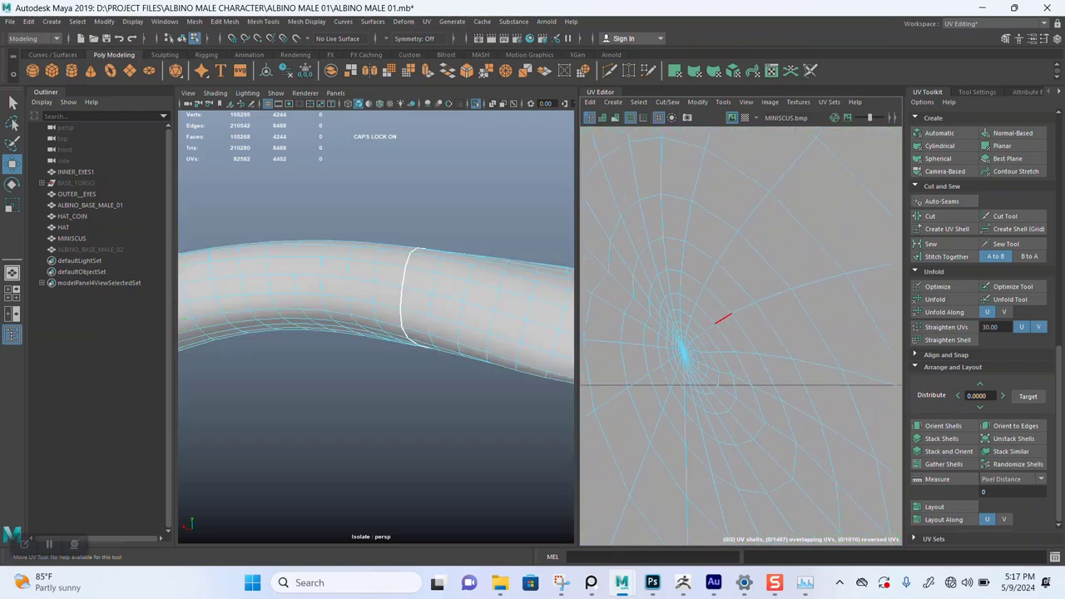
pyautogui.doubleClick(713, 412)
pyautogui.scroll(-5, 737, 460)
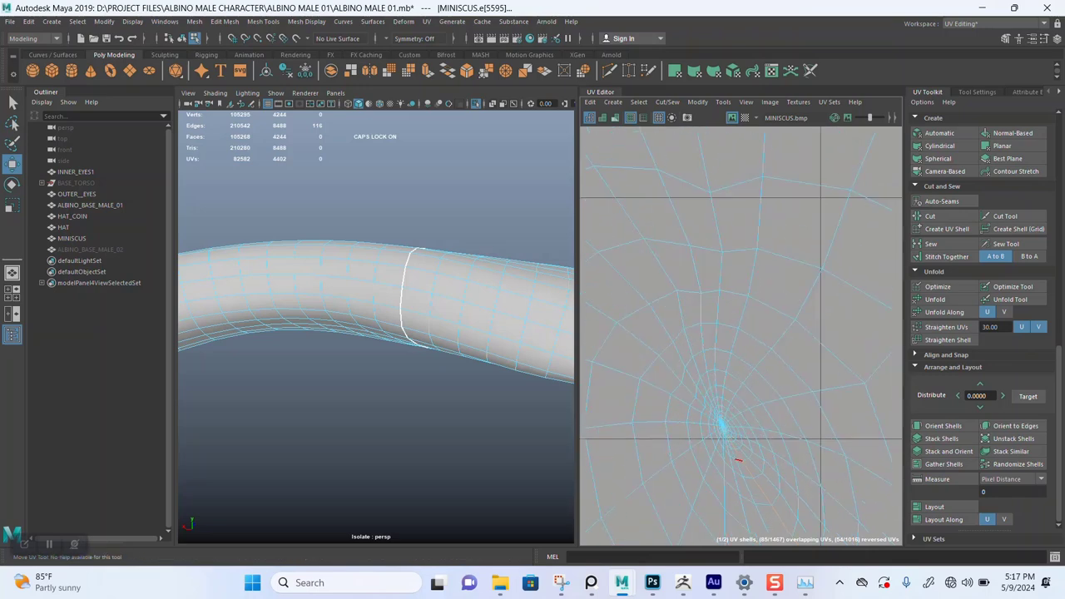
pyautogui.keyDown('alt'); pyautogui.moveTo(739, 462); pyautogui.dragTo(720, 422, button='middle'); pyautogui.keyUp('alt')
# - Examine in the viewport where the selected edge loop runs around the ring-shaped mesh
pyautogui.scroll(-6, 391, 332)
pyautogui.scroll(-3, 391, 333)
pyautogui.keyDown('alt'); pyautogui.moveTo(432, 332); pyautogui.dragTo(304, 337); pyautogui.keyUp('alt')
pyautogui.keyDown('alt'); pyautogui.moveTo(304, 337); pyautogui.dragTo(379, 258, button='middle'); pyautogui.keyUp('alt')
pyautogui.scroll(5, 377, 327)
pyautogui.keyDown('alt'); pyautogui.moveTo(376, 327); pyautogui.dragTo(469, 347); pyautogui.keyUp('alt')
pyautogui.keyDown('alt'); pyautogui.moveTo(469, 347); pyautogui.dragTo(342, 316, button='middle'); pyautogui.keyUp('alt')
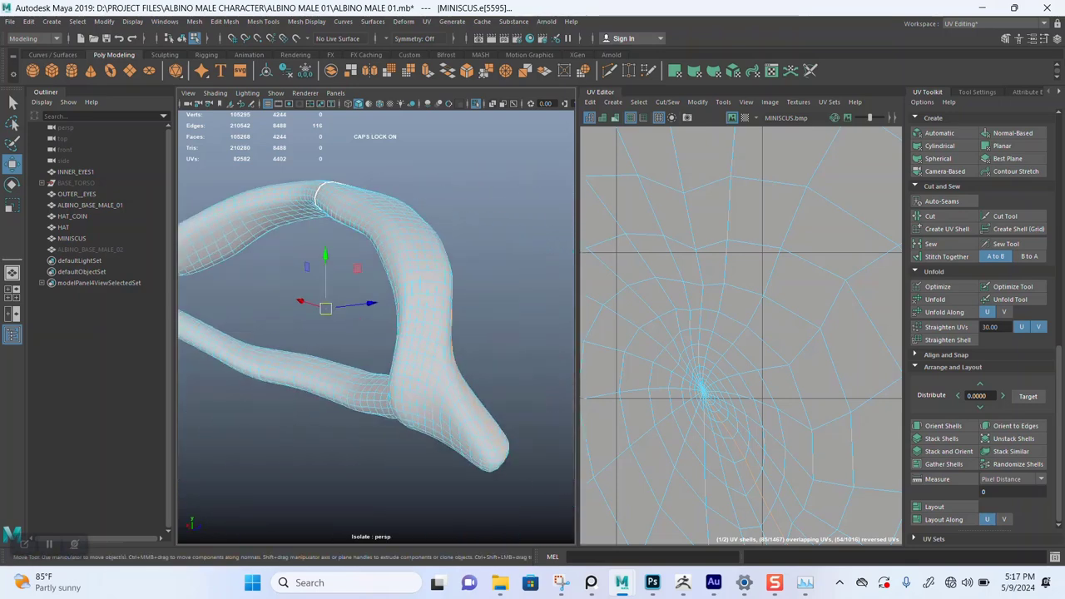
pyautogui.keyDown('alt'); pyautogui.moveTo(342, 316); pyautogui.dragTo(229, 309); pyautogui.keyUp('alt')
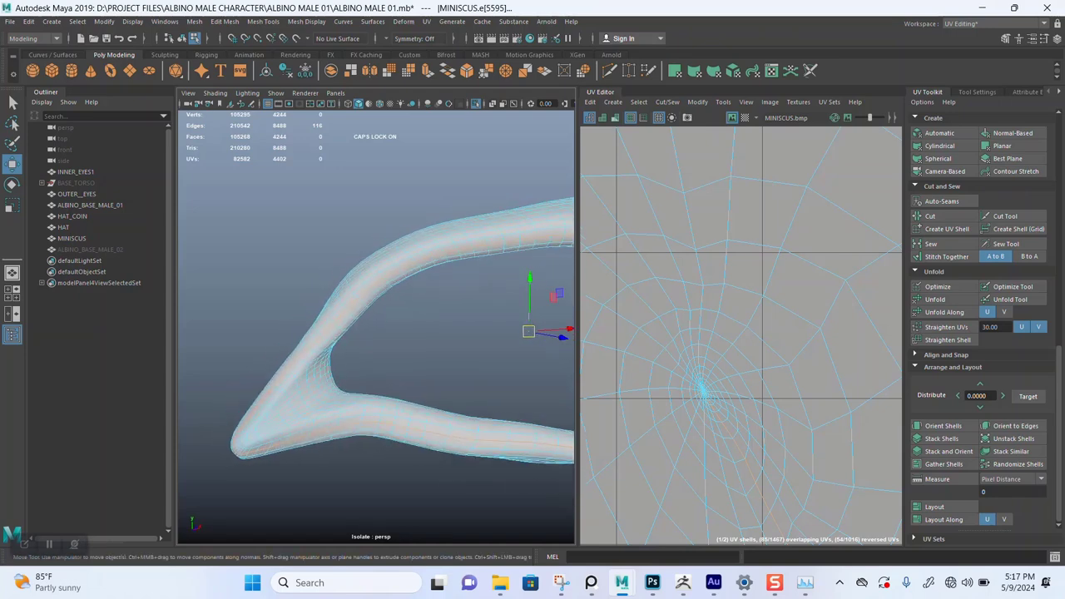
pyautogui.keyDown('alt'); pyautogui.moveTo(229, 310); pyautogui.dragTo(266, 315, button='right'); pyautogui.keyUp('alt')
pyautogui.keyDown('alt'); pyautogui.moveTo(266, 315); pyautogui.dragTo(356, 333); pyautogui.keyUp('alt')
# - Undo the edge loop selection, the unfold and the seam cut
pyautogui.hotkey('ctrl', 'z')
pyautogui.hotkey('ctrl', 'z')
pyautogui.hotkey('ctrl', 'z')
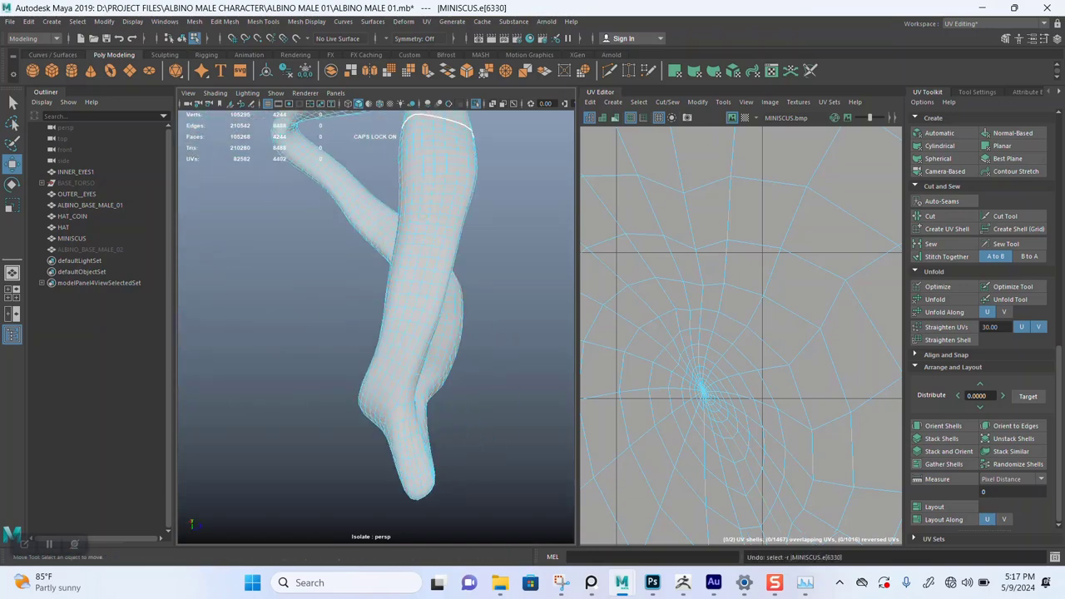
pyautogui.hotkey('ctrl', 'z')
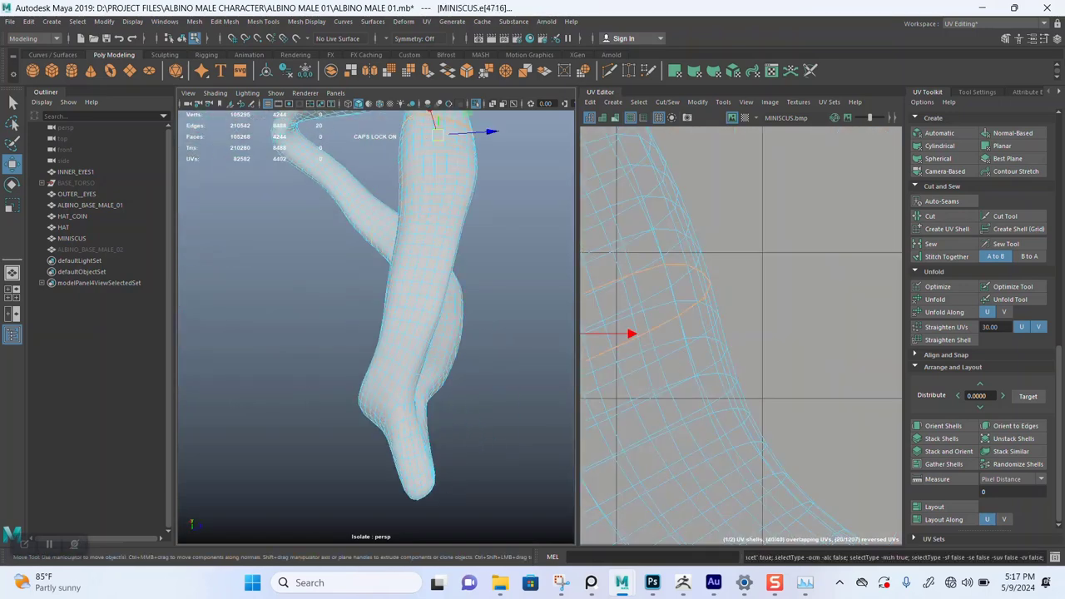
# - Cut a UV seam around an edge loop crossing the ring's strand near its pointed corner
pyautogui.click(507, 341)
pyautogui.keyDown('alt'); pyautogui.moveTo(499, 341); pyautogui.dragTo(350, 329); pyautogui.keyUp('alt')
pyautogui.keyDown('alt'); pyautogui.moveTo(349, 329); pyautogui.dragTo(441, 332, button='right'); pyautogui.keyUp('alt')
pyautogui.keyDown('alt'); pyautogui.moveTo(416, 333); pyautogui.dragTo(358, 349); pyautogui.keyUp('alt')
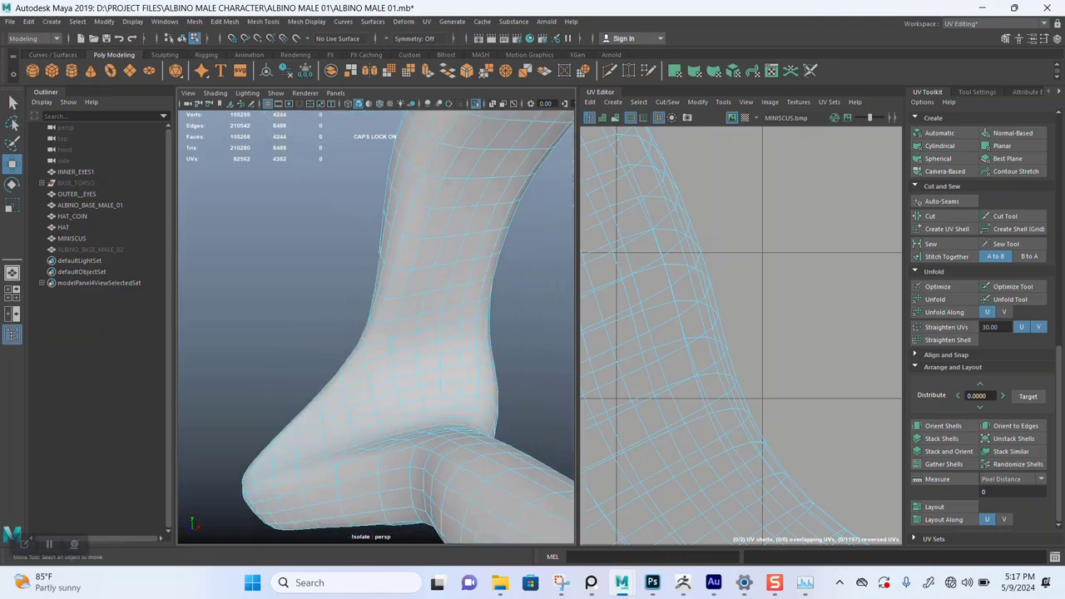
pyautogui.keyDown('alt'); pyautogui.moveTo(358, 316); pyautogui.dragTo(333, 399, button='middle'); pyautogui.keyUp('alt')
pyautogui.keyDown('alt'); pyautogui.moveTo(357, 349); pyautogui.dragTo(398, 287); pyautogui.keyUp('alt')
pyautogui.rightClick(398, 282)
pyautogui.moveTo(398, 268); pyautogui.dragTo(399, 252, button='right')
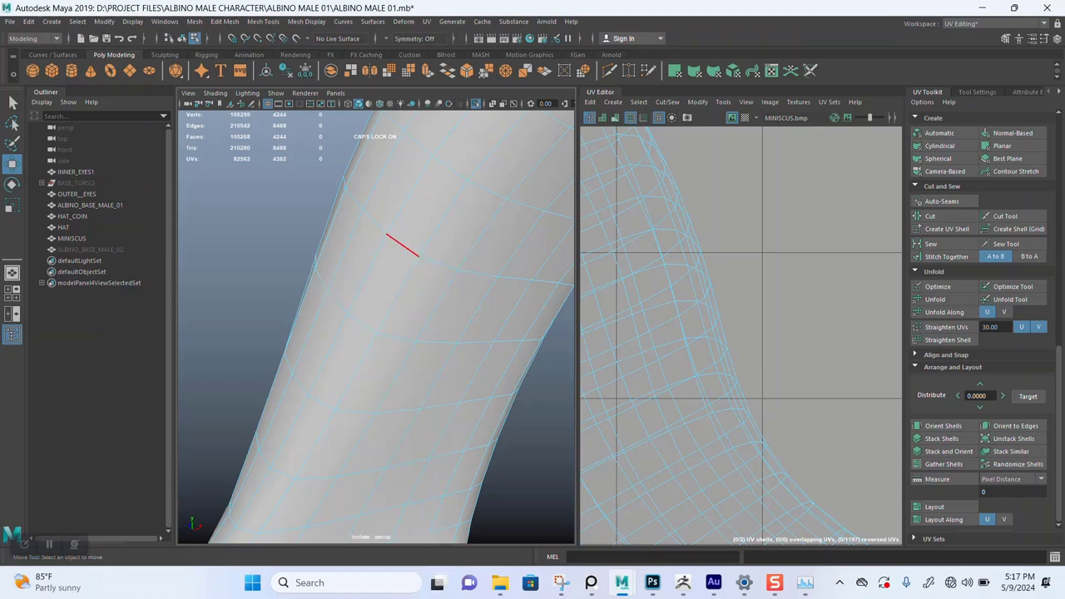
pyautogui.doubleClick(398, 410)
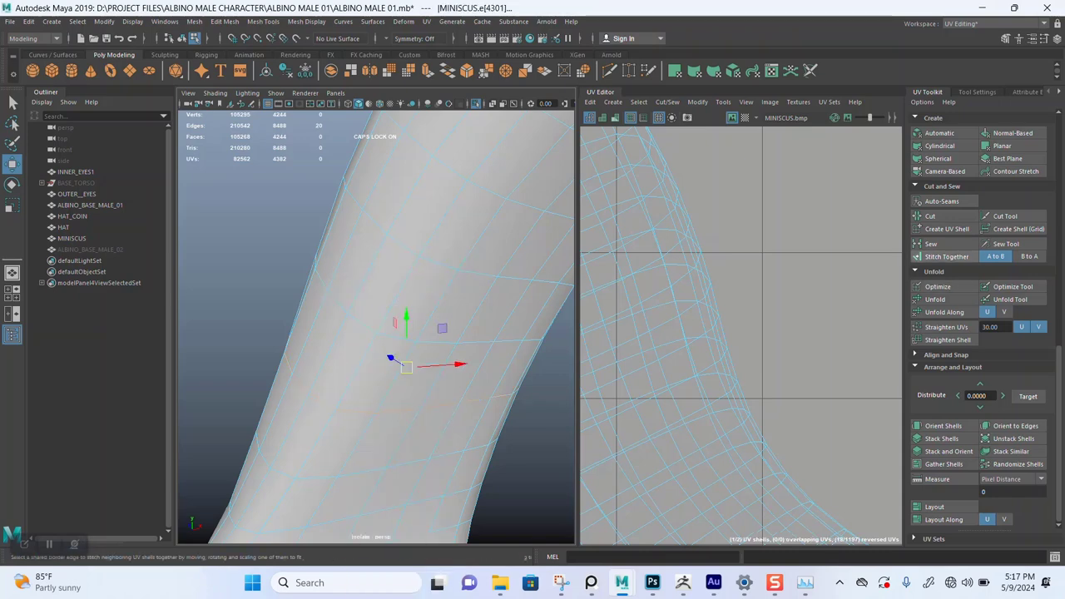
pyautogui.click(931, 216)
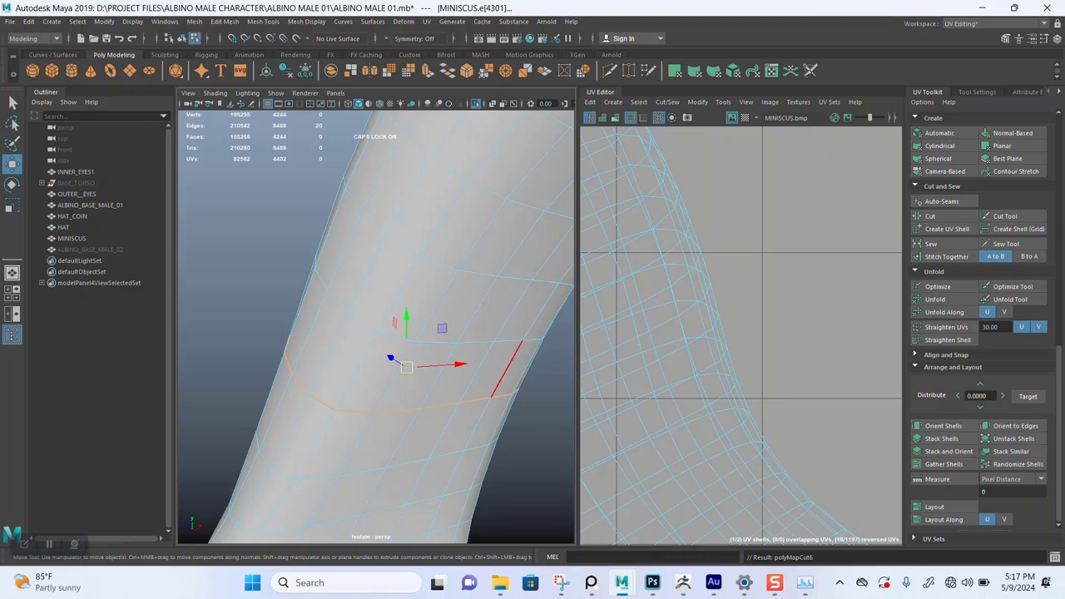
# - Select a single lengthwise edge that touches the new seam on the strand's other side
pyautogui.keyDown('alt'); pyautogui.moveTo(403, 439); pyautogui.dragTo(516, 416); pyautogui.keyUp('alt')
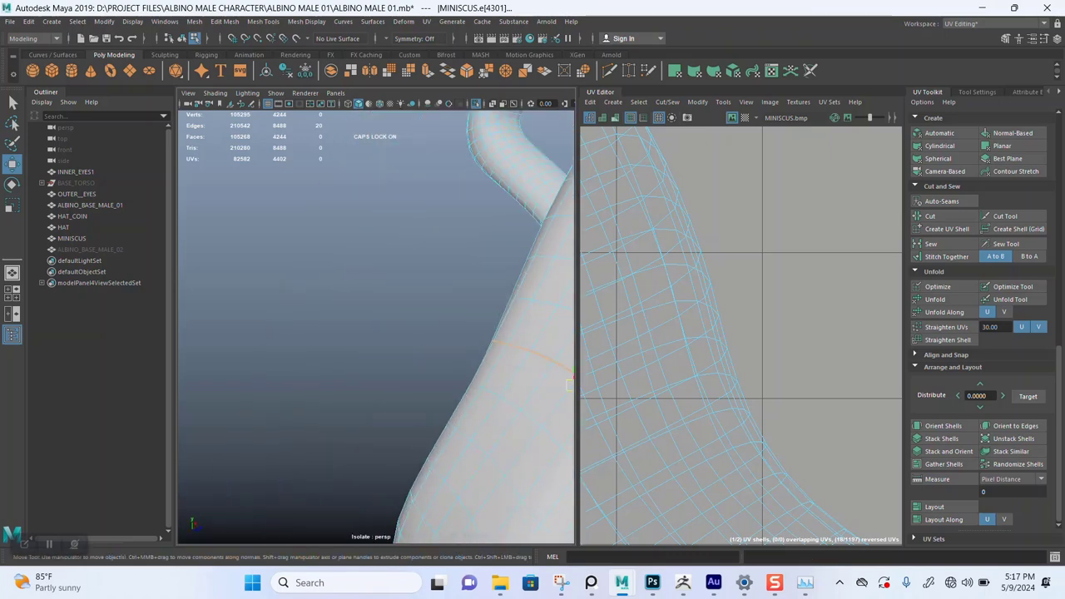
pyautogui.keyDown('alt'); pyautogui.moveTo(516, 416); pyautogui.dragTo(416, 400, button='middle'); pyautogui.keyUp('alt')
pyautogui.keyDown('alt'); pyautogui.moveTo(416, 399); pyautogui.dragTo(446, 386); pyautogui.keyUp('alt')
pyautogui.keyDown('alt'); pyautogui.moveTo(366, 375); pyautogui.dragTo(507, 371); pyautogui.keyUp('alt')
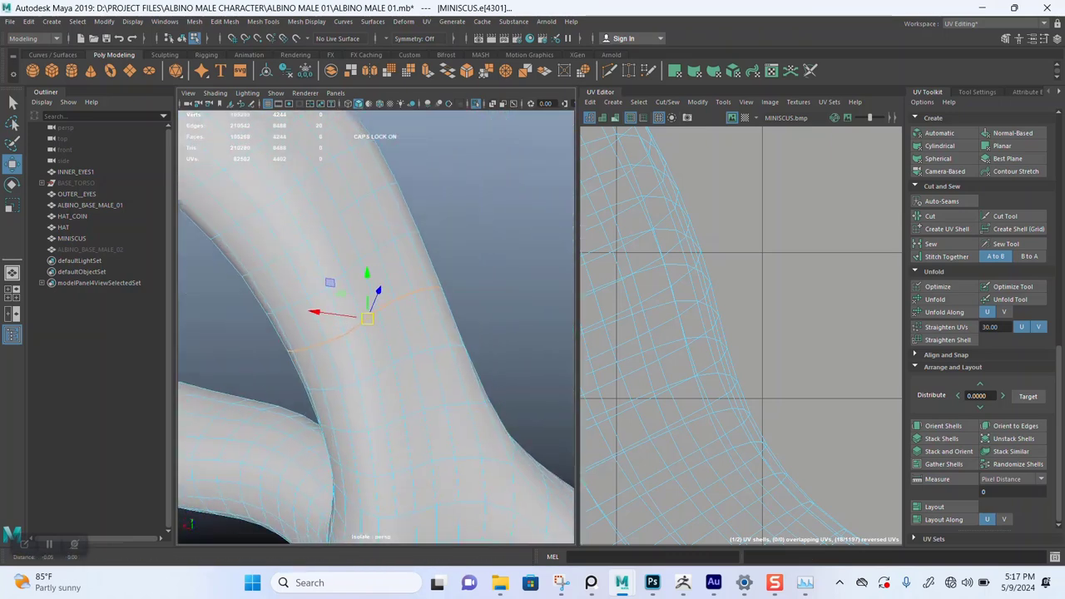
pyautogui.keyDown('alt'); pyautogui.moveTo(374, 357); pyautogui.dragTo(445, 328, button='middle'); pyautogui.keyUp('alt')
pyautogui.keyDown('alt'); pyautogui.moveTo(445, 328); pyautogui.dragTo(487, 321, button='right'); pyautogui.keyUp('alt')
pyautogui.keyDown('alt'); pyautogui.moveTo(401, 199); pyautogui.dragTo(410, 218); pyautogui.keyUp('alt')
pyautogui.keyDown('alt'); pyautogui.moveTo(411, 218); pyautogui.dragTo(417, 370, button='middle'); pyautogui.keyUp('alt')
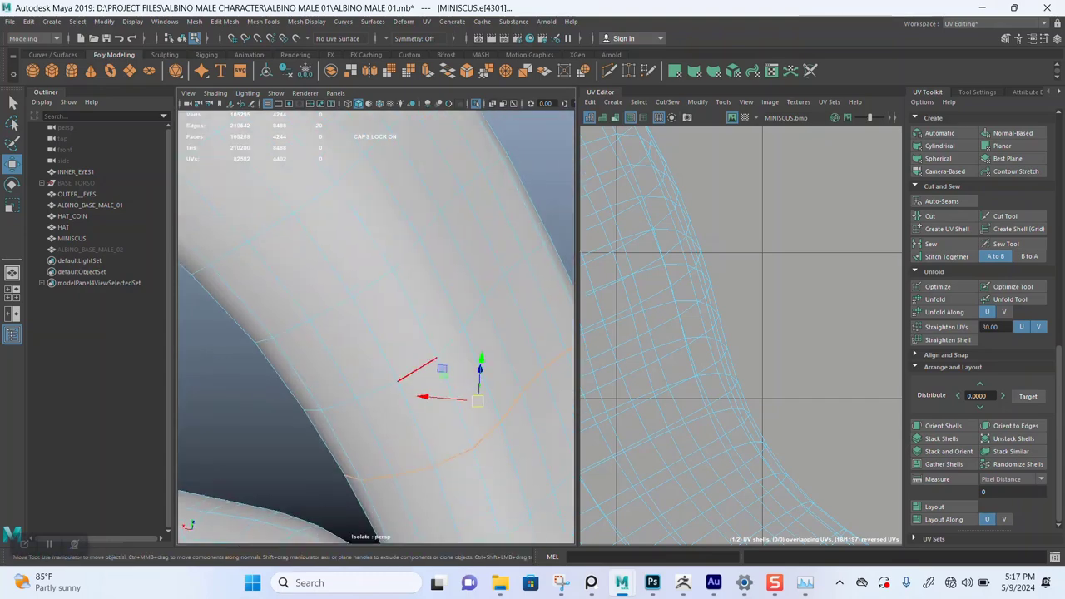
pyautogui.click(416, 424)
# - Locate the selected edge beside the cut seam in the UV Editor
pyautogui.scroll(-10, 741, 336)
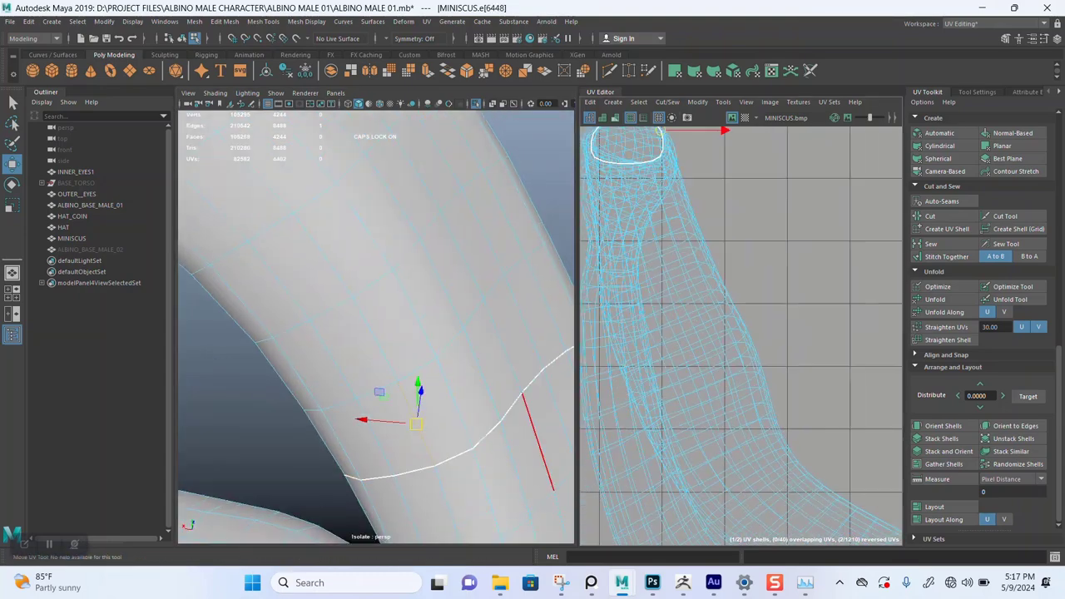
pyautogui.keyDown('alt'); pyautogui.moveTo(733, 291); pyautogui.dragTo(672, 355, button='middle'); pyautogui.keyUp('alt')
pyautogui.scroll(4, 779, 389)
pyautogui.scroll(5, 741, 336)
pyautogui.scroll(5, 757, 342)
pyautogui.scroll(8, 741, 337)
pyautogui.scroll(2, 740, 337)
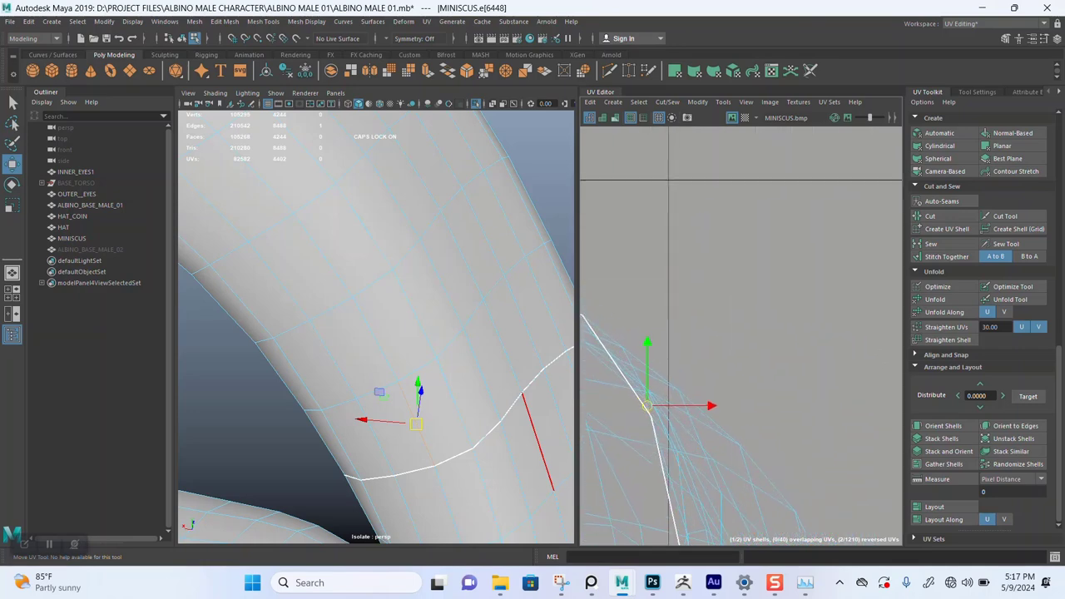
pyautogui.keyDown('alt'); pyautogui.moveTo(658, 400); pyautogui.dragTo(774, 358, button='middle'); pyautogui.keyUp('alt')
pyautogui.scroll(5, 741, 336)
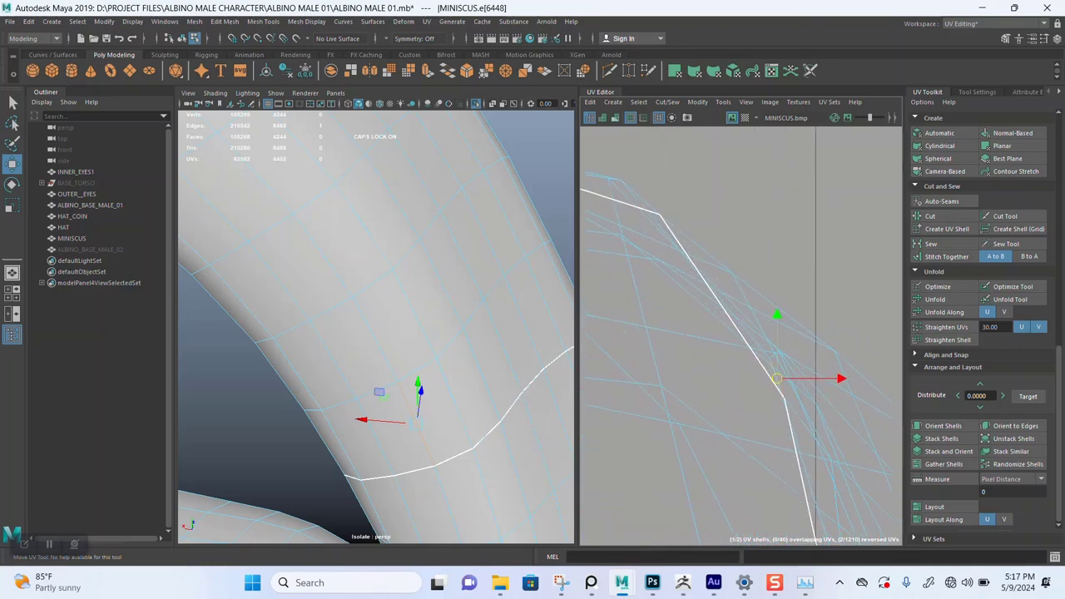
# - Change the background to black and examine the selected edge beside the seam in the UV Editor
pyautogui.hotkey('alt', 'b')
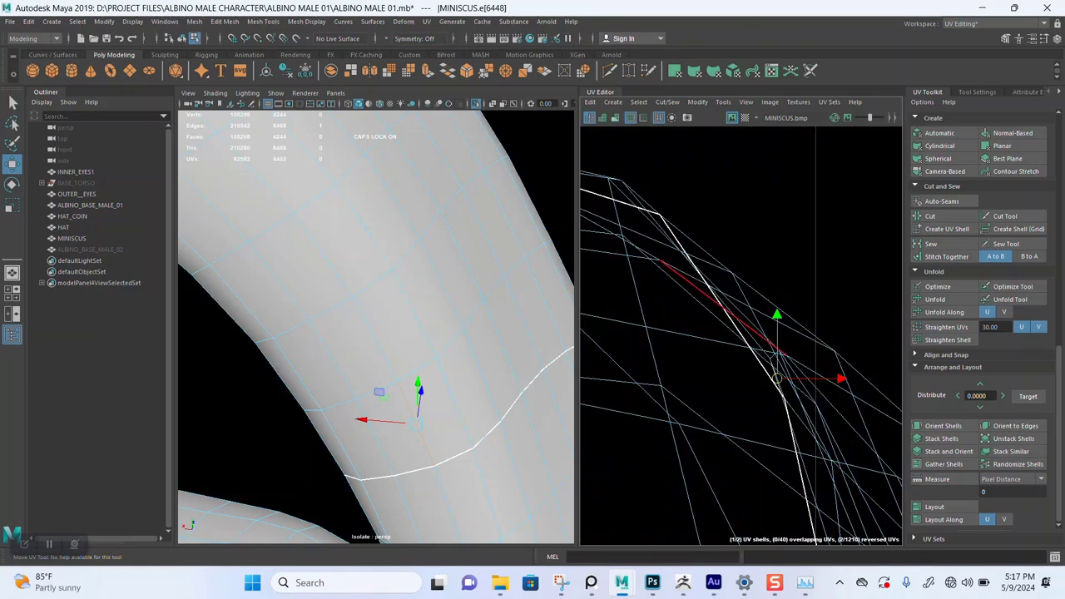
pyautogui.keyDown('alt'); pyautogui.moveTo(783, 341); pyautogui.dragTo(737, 318, button='middle'); pyautogui.keyUp('alt')
pyautogui.scroll(5, 741, 320)
pyautogui.keyDown('alt'); pyautogui.moveTo(772, 416); pyautogui.dragTo(772, 380, button='middle'); pyautogui.keyUp('alt')
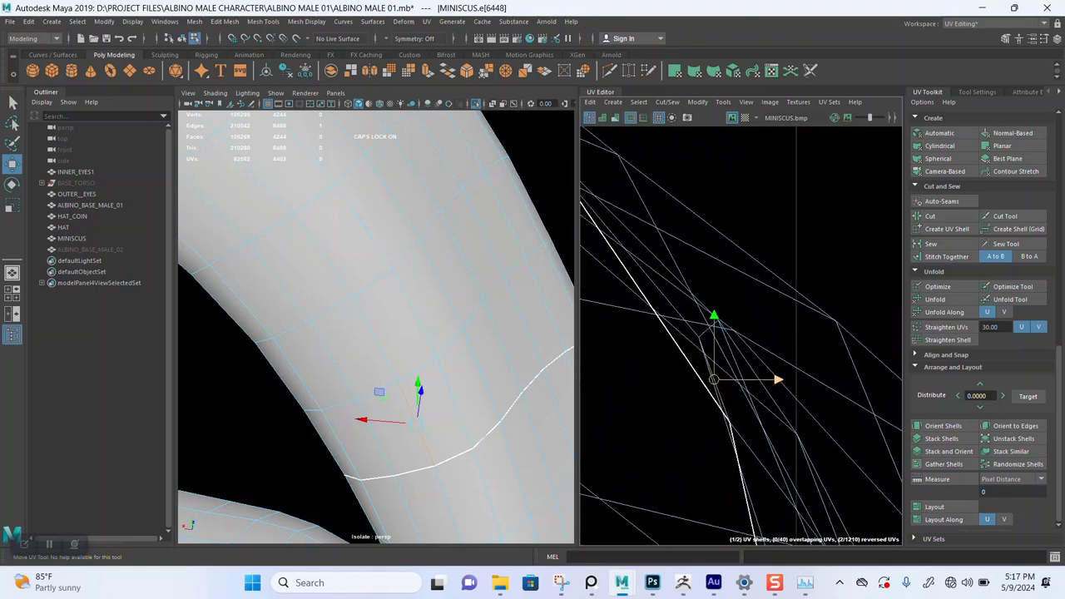
pyautogui.scroll(10, 731, 395)
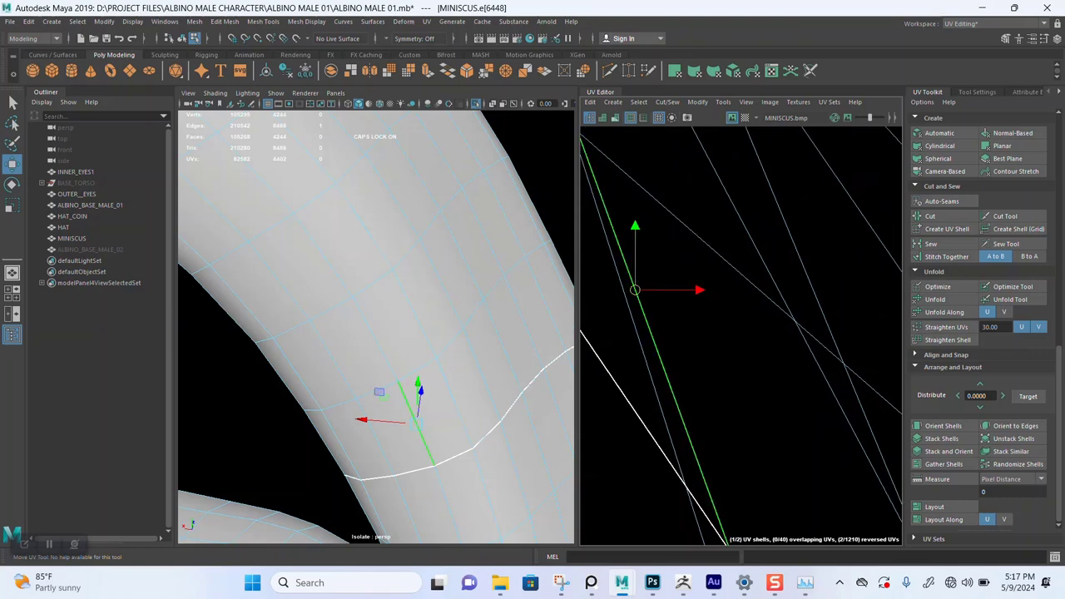
# - Select the lengthwise edge loop running along the ring's strand and cut it as a UV seam
pyautogui.click(377, 391)
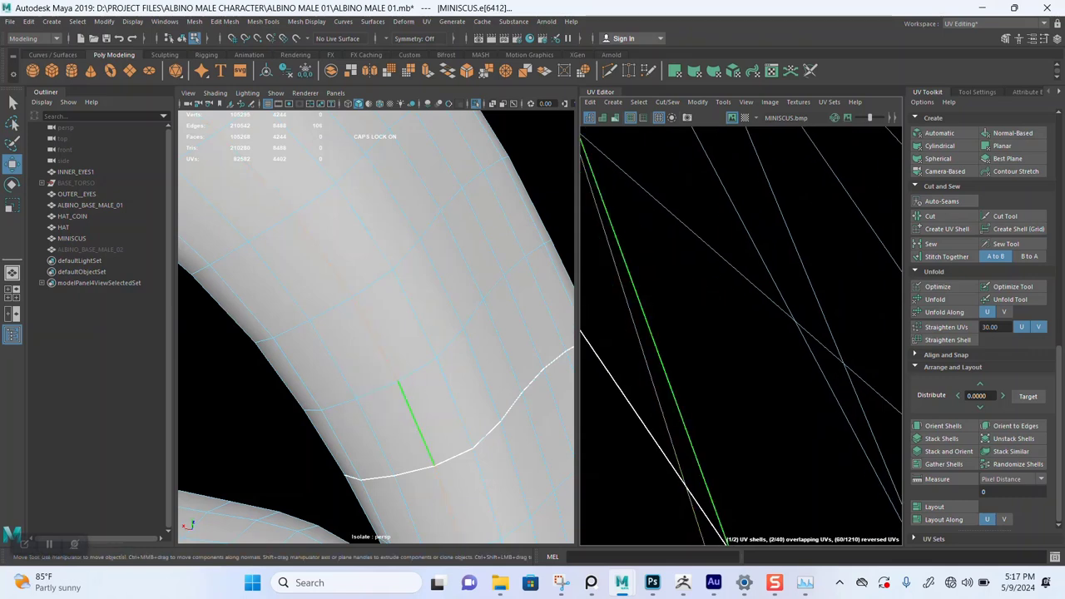
pyautogui.scroll(-10, 314, 198)
pyautogui.keyDown('alt'); pyautogui.moveTo(366, 333); pyautogui.dragTo(333, 354); pyautogui.keyUp('alt')
pyautogui.keyDown('alt'); pyautogui.moveTo(333, 354); pyautogui.dragTo(379, 336, button='middle'); pyautogui.keyUp('alt')
pyautogui.scroll(3, 376, 350)
pyautogui.scroll(-2, 378, 336)
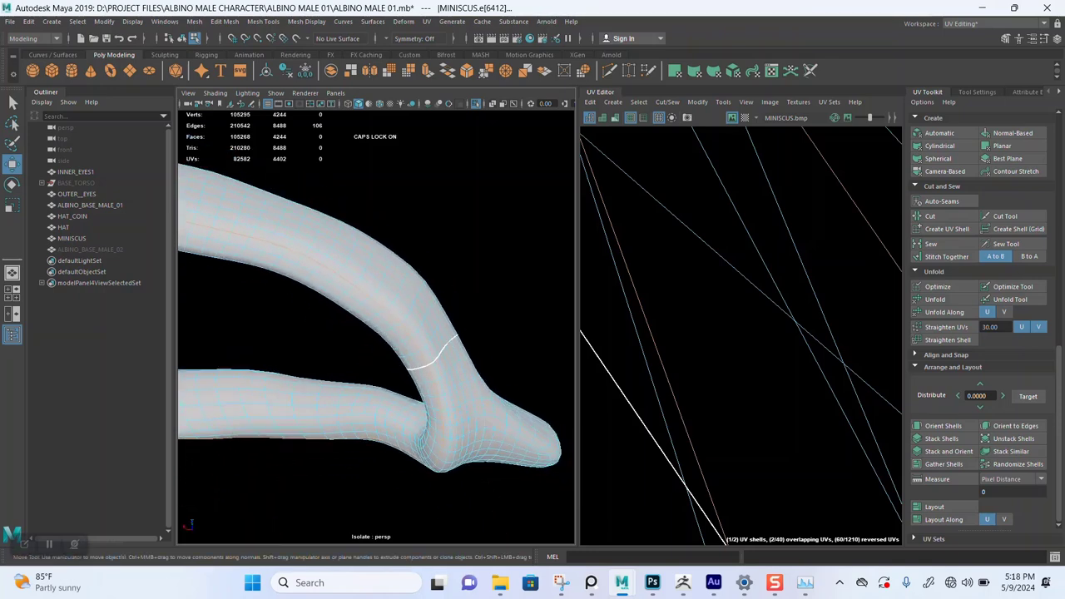
pyautogui.click(936, 300)
pyautogui.click(931, 216)
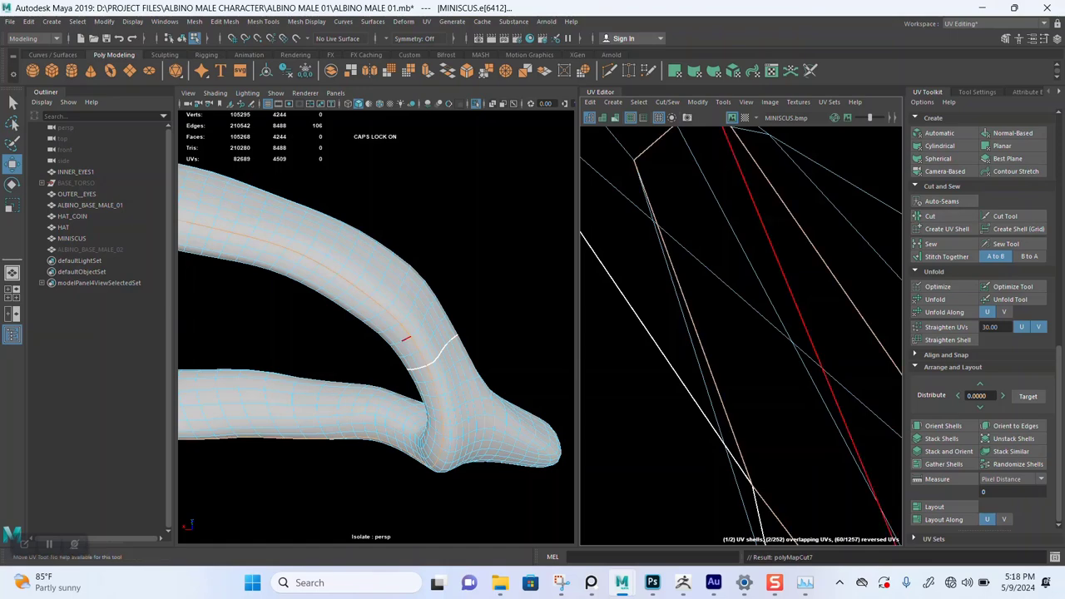
# - Select the newly cut ring's whole UV shell in the UV Editor and unfold it
pyautogui.scroll(-10, 771, 317)
pyautogui.scroll(-12, 770, 366)
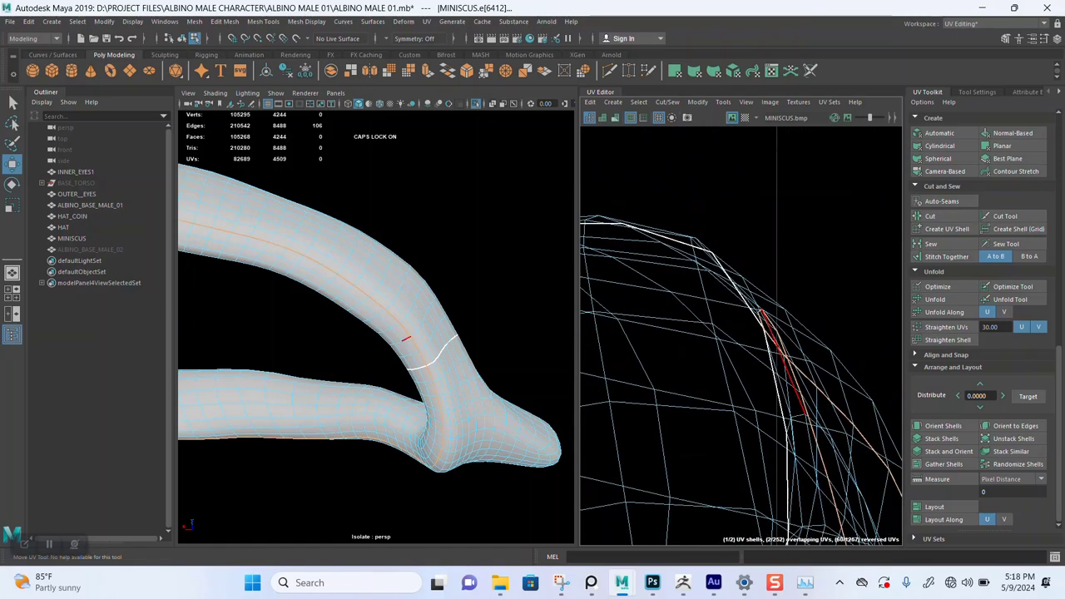
pyautogui.scroll(-4, 762, 466)
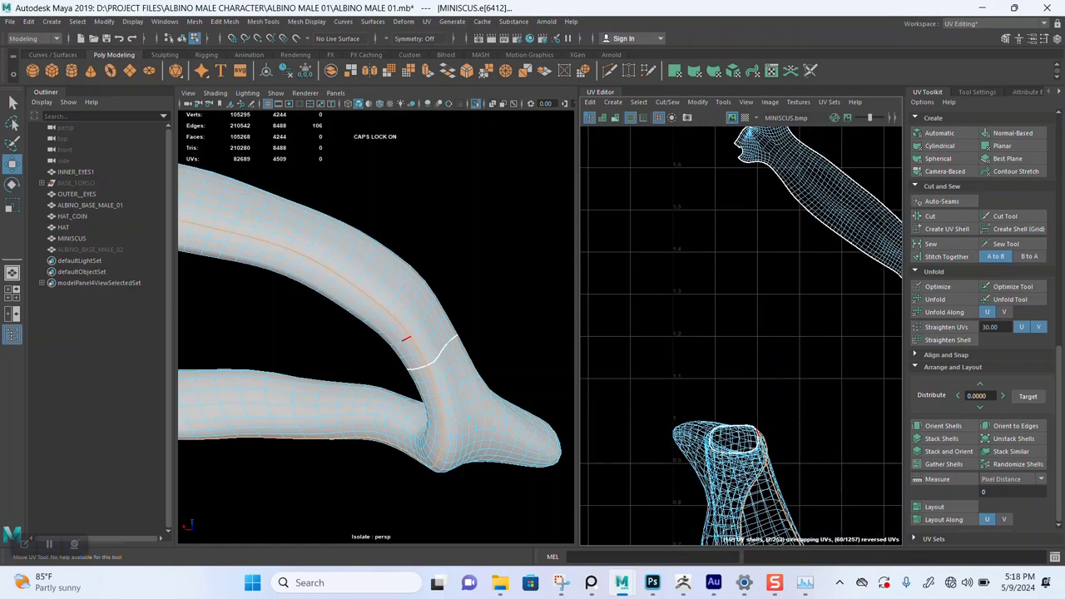
pyautogui.keyDown('alt'); pyautogui.moveTo(769, 491); pyautogui.dragTo(762, 371, button='middle'); pyautogui.keyUp('alt')
pyautogui.scroll(-3, 762, 371)
pyautogui.rightClick(762, 371)
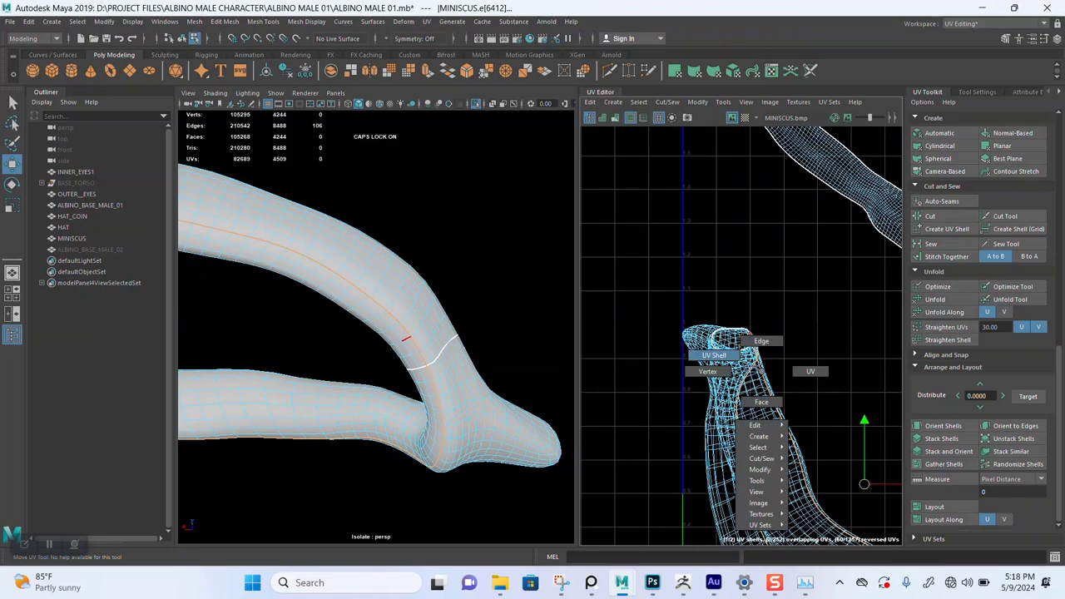
pyautogui.moveTo(761, 371); pyautogui.dragTo(714, 356, button='right')
pyautogui.click(732, 370)
pyautogui.click(936, 299)
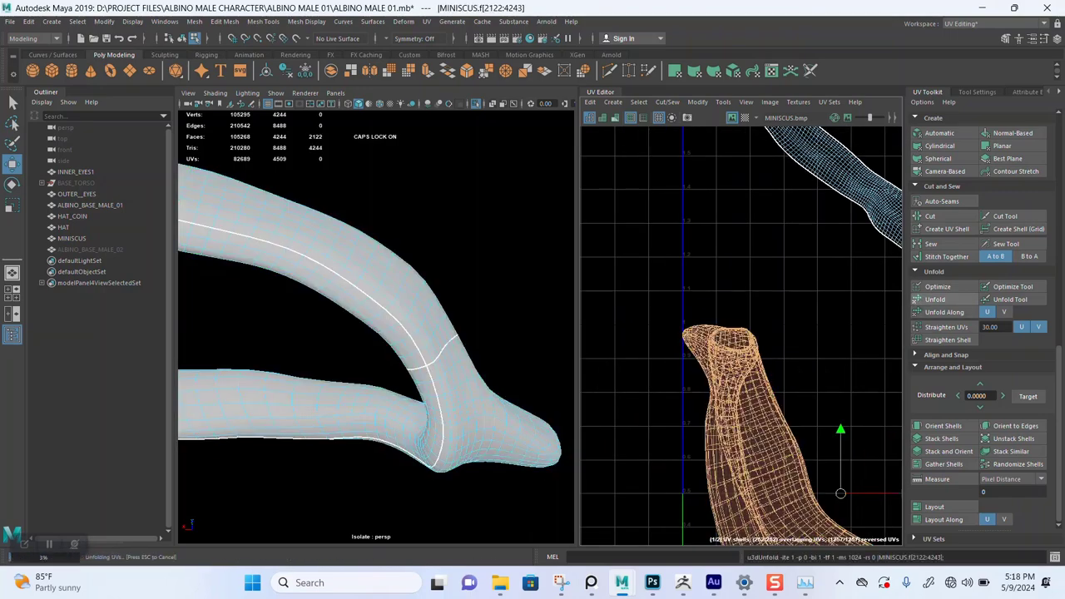
pyautogui.click(783, 287)
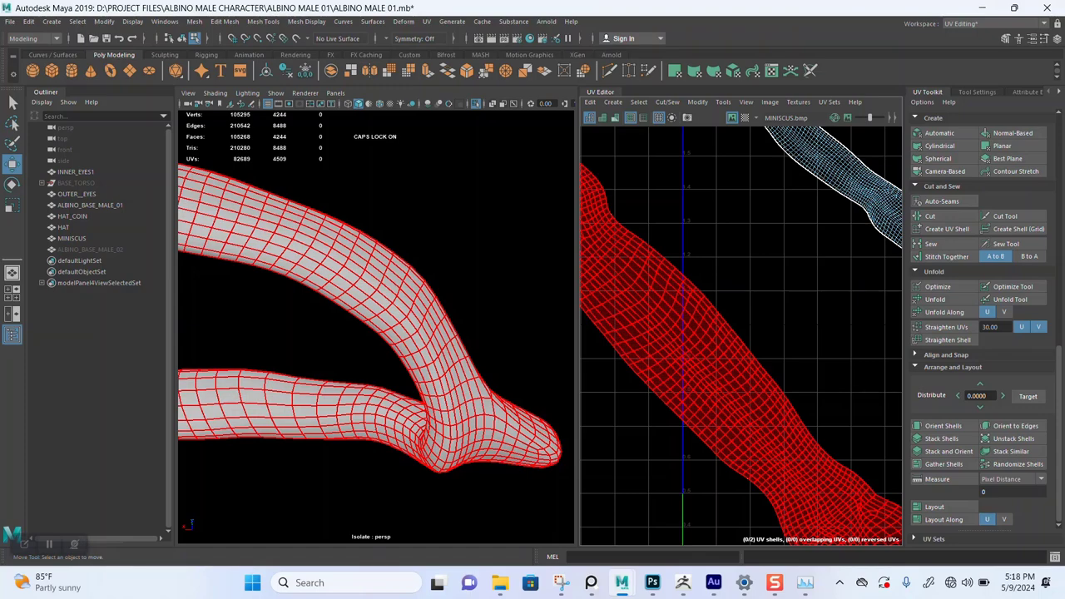
# - Select both MINISCUS UV shells, orient them and lay them out within the 0–1 UV space
pyautogui.scroll(-7, 808, 403)
pyautogui.keyDown('alt'); pyautogui.moveTo(853, 487); pyautogui.dragTo(809, 441, button='middle'); pyautogui.keyUp('alt')
pyautogui.scroll(-1, 782, 420)
pyautogui.scroll(1, 795, 421)
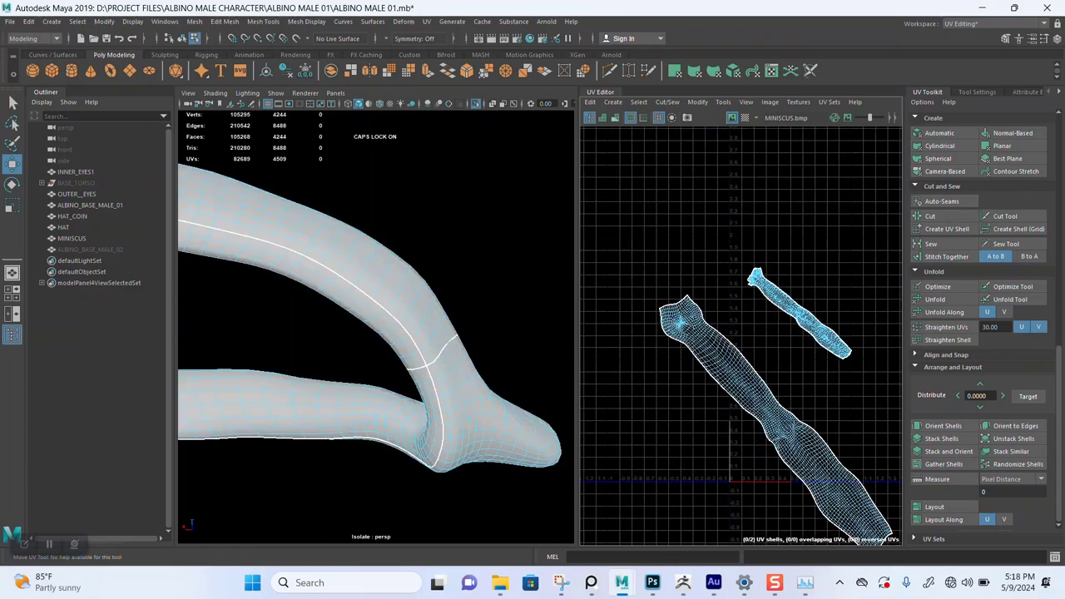
pyautogui.hotkey('ctrl', 's')
pyautogui.moveTo(767, 323); pyautogui.dragTo(717, 307, button='right')
pyautogui.moveTo(718, 270); pyautogui.dragTo(820, 395)
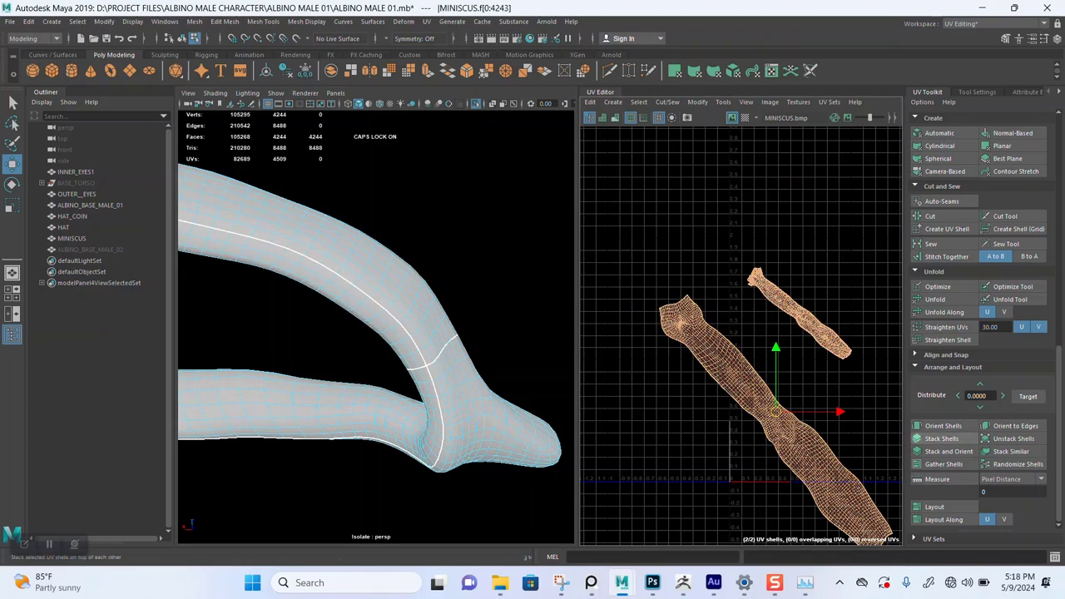
pyautogui.click(942, 425)
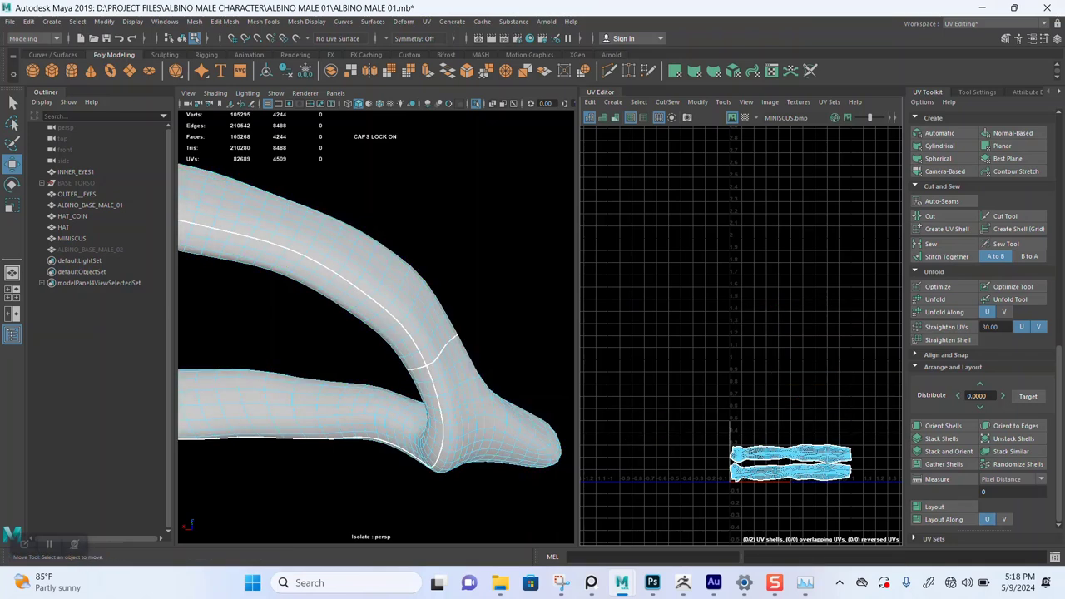
# - Exit isolation to show the whole character around the MINISCUS mesh and save the scene
pyautogui.press('q')
pyautogui.press('w')
pyautogui.hotkey('ctrl', '1')
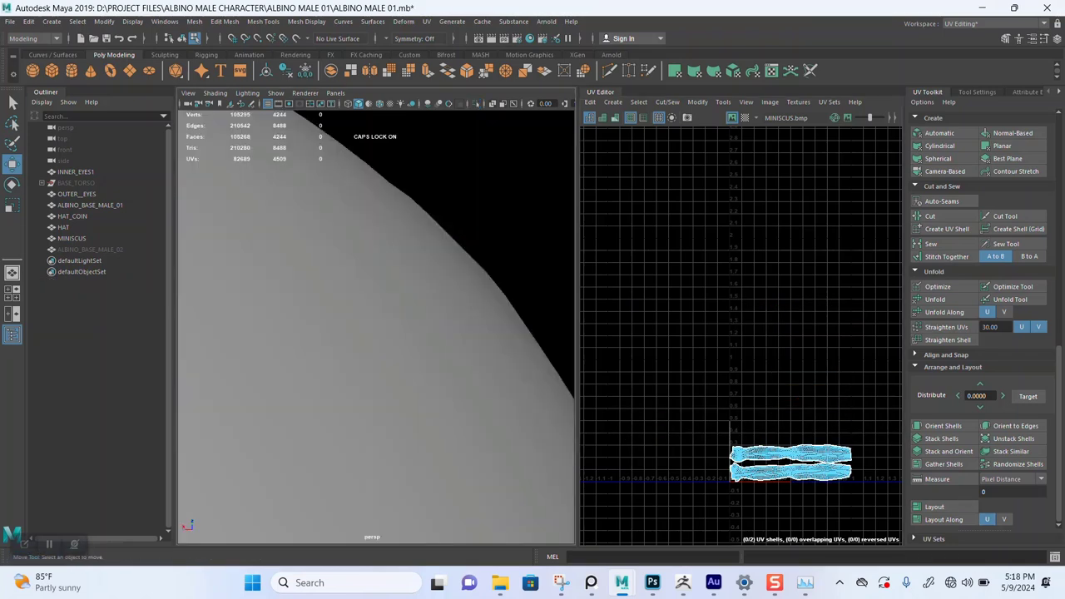
pyautogui.scroll(-4, 376, 327)
pyautogui.keyDown('alt'); pyautogui.moveTo(433, 374); pyautogui.dragTo(341, 283); pyautogui.keyUp('alt')
pyautogui.scroll(-5, 376, 327)
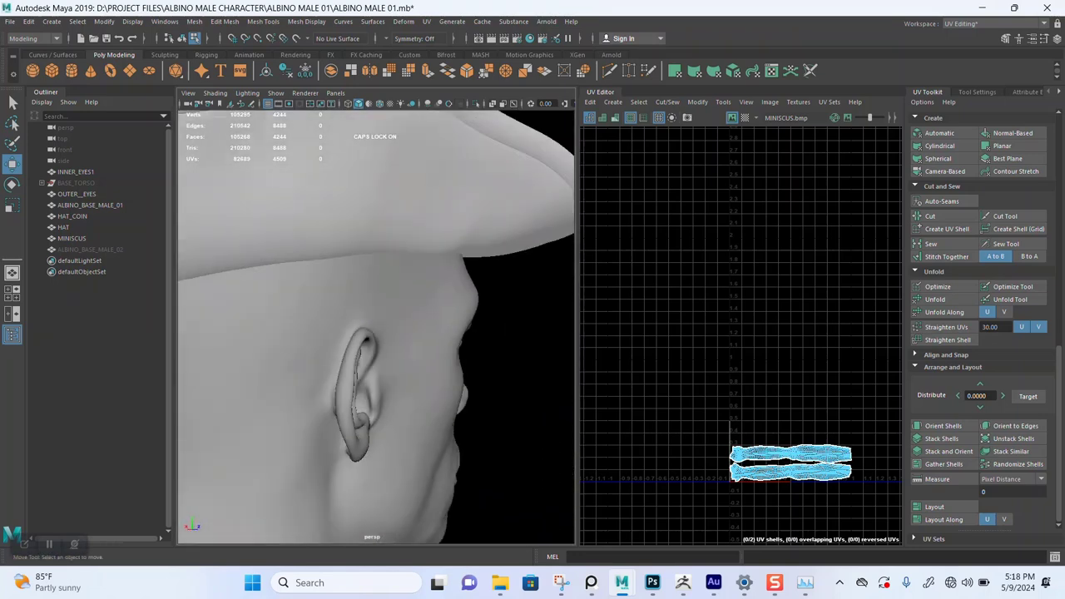
pyautogui.scroll(-5, 376, 327)
pyautogui.keyDown('alt'); pyautogui.moveTo(466, 350); pyautogui.dragTo(375, 325); pyautogui.keyUp('alt')
pyautogui.scroll(5, 376, 327)
pyautogui.keyDown('alt'); pyautogui.moveTo(374, 325); pyautogui.dragTo(391, 331, button='middle'); pyautogui.keyUp('alt')
pyautogui.scroll(2, 377, 327)
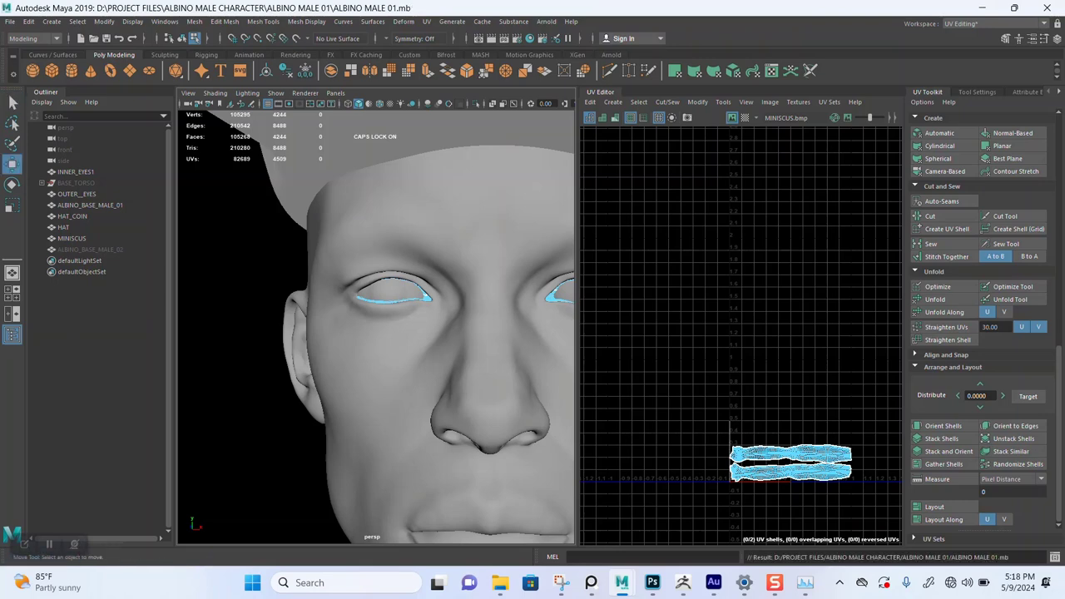
# - Return MINISCUS to object mode and select the HAT_COIN mesh on the hat
pyautogui.rightClick(228, 282)
pyautogui.moveTo(254, 278); pyautogui.dragTo(284, 266, button='right')
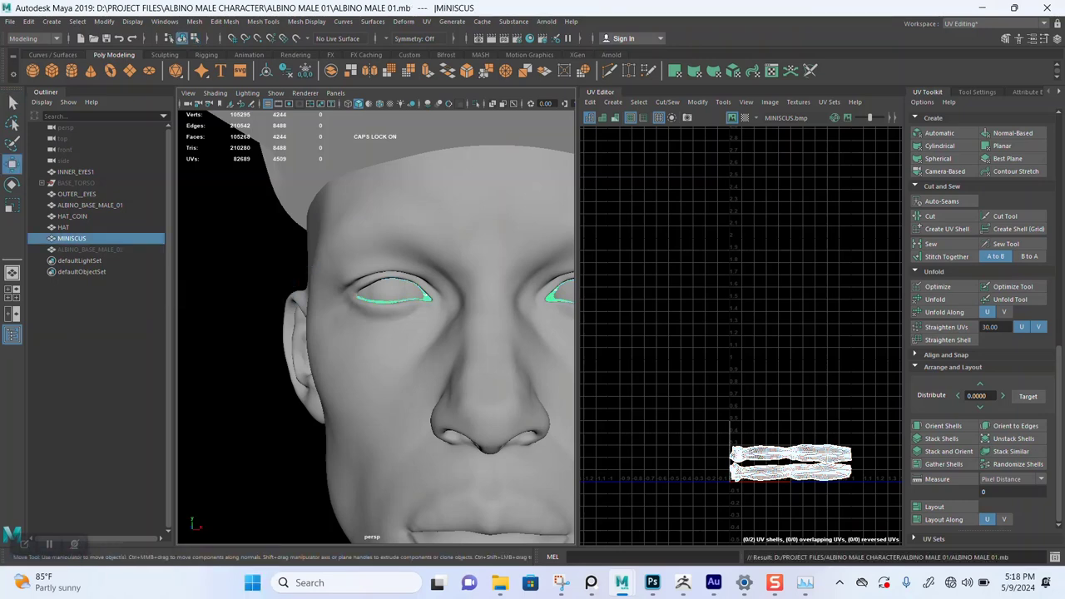
pyautogui.moveTo(375, 325)
pyautogui.keyDown('alt'); pyautogui.mouseDown()
pyautogui.moveTo(393, 331)
pyautogui.moveTo(370, 351)
pyautogui.moveTo(379, 336)
pyautogui.mouseUp(); pyautogui.keyUp('alt')
pyautogui.keyDown('alt'); pyautogui.moveTo(379, 336); pyautogui.dragTo(378, 370, button='middle'); pyautogui.keyUp('alt')
pyautogui.scroll(-4, 378, 371)
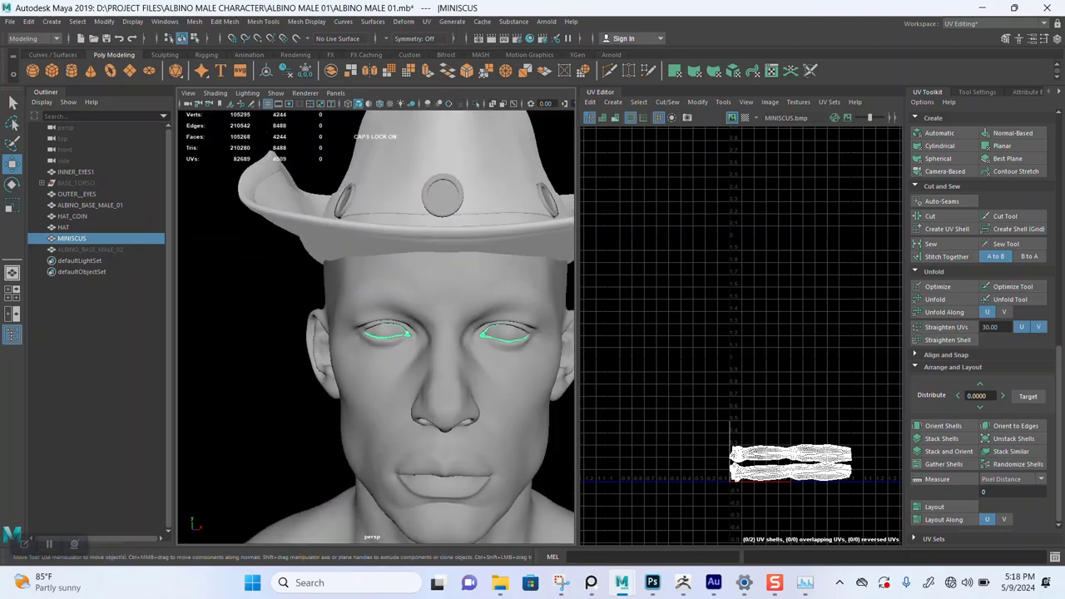
pyautogui.keyDown('alt'); pyautogui.moveTo(377, 370); pyautogui.dragTo(386, 390); pyautogui.keyUp('alt')
pyautogui.click(450, 208)
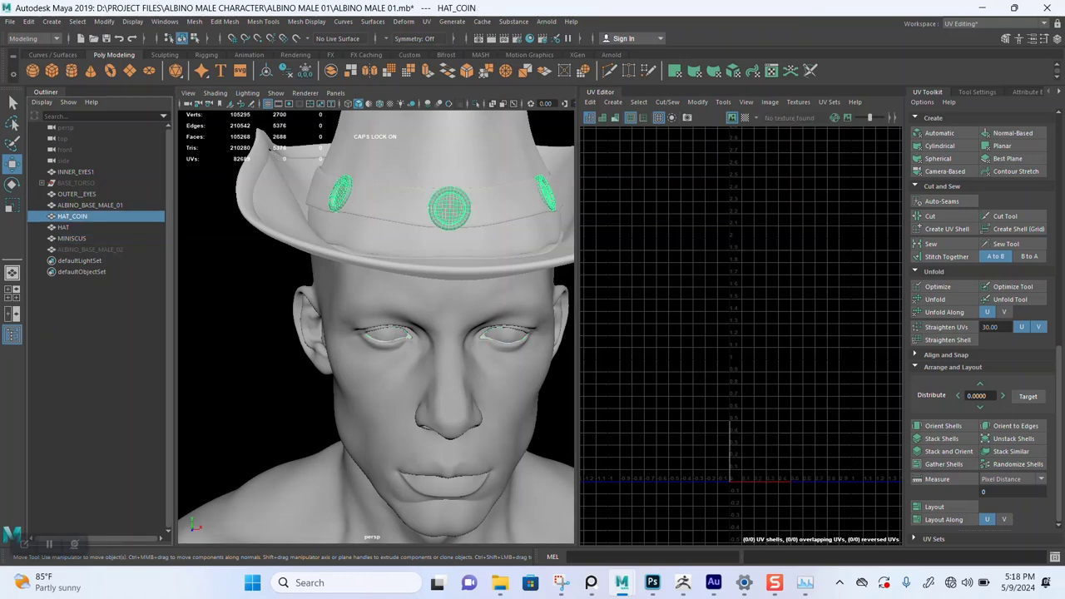
pyautogui.keyDown('alt'); pyautogui.moveTo(449, 208); pyautogui.dragTo(432, 286, button='middle'); pyautogui.keyUp('alt')
pyautogui.keyDown('alt'); pyautogui.moveTo(433, 285); pyautogui.dragTo(441, 288); pyautogui.keyUp('alt')
pyautogui.scroll(2, 441, 288)
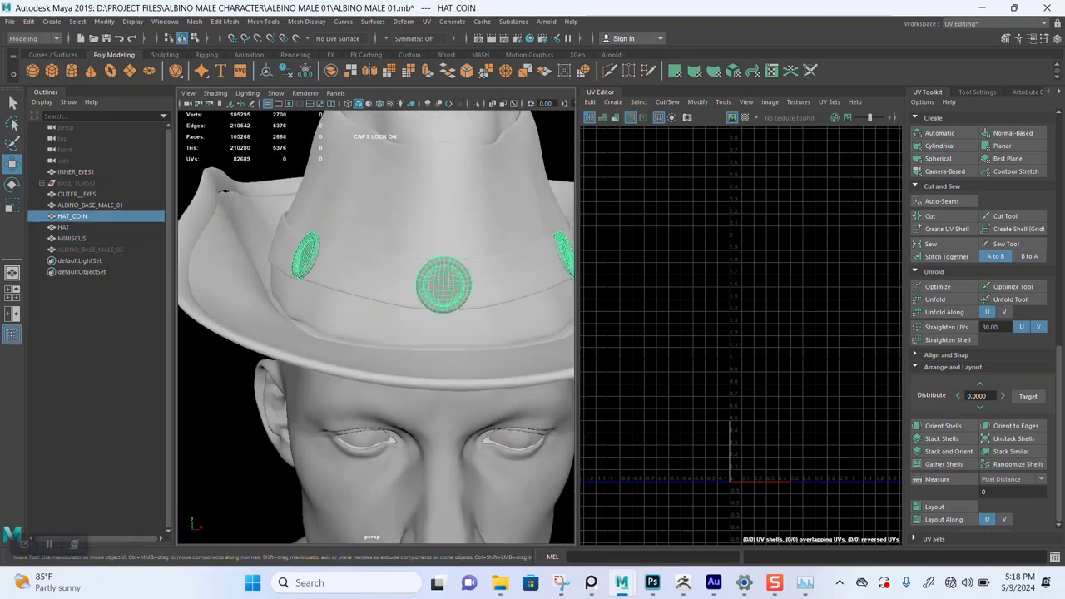
# - Isolate the HAT_COIN mesh and examine the topology of one coin's face and raised rim
pyautogui.hotkey('ctrl', '1')
pyautogui.keyDown('alt'); pyautogui.moveTo(441, 288); pyautogui.dragTo(390, 313, button='middle'); pyautogui.keyUp('alt')
pyautogui.keyDown('alt'); pyautogui.moveTo(389, 313); pyautogui.dragTo(398, 349); pyautogui.keyUp('alt')
pyautogui.scroll(5, 408, 354)
pyautogui.keyDown('alt'); pyautogui.moveTo(417, 364); pyautogui.dragTo(376, 335, button='middle'); pyautogui.keyUp('alt')
pyautogui.scroll(4, 377, 336)
pyautogui.scroll(1, 376, 335)
pyautogui.keyDown('alt'); pyautogui.moveTo(376, 335); pyautogui.dragTo(333, 332); pyautogui.keyUp('alt')
pyautogui.keyDown('alt'); pyautogui.moveTo(433, 324); pyautogui.dragTo(304, 320, button='middle'); pyautogui.keyUp('alt')
pyautogui.keyDown('alt'); pyautogui.moveTo(333, 323); pyautogui.dragTo(321, 353); pyautogui.keyUp('alt')
pyautogui.click(491, 407)
pyautogui.keyDown('alt'); pyautogui.moveTo(466, 374); pyautogui.dragTo(499, 379); pyautogui.keyUp('alt')
pyautogui.scroll(4, 391, 350)
pyautogui.click(399, 353)
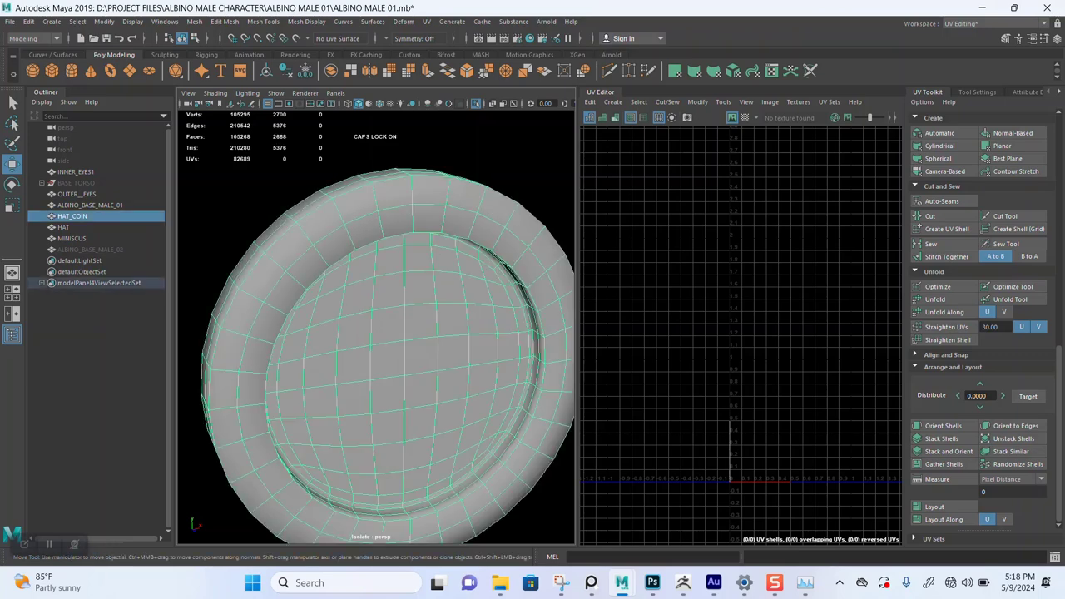
# - Select all faces of HAT_COIN and create a Camera-Based UV projection for them
pyautogui.moveTo(347, 278); pyautogui.dragTo(347, 248, button='right')
pyautogui.scroll(-6, 366, 266)
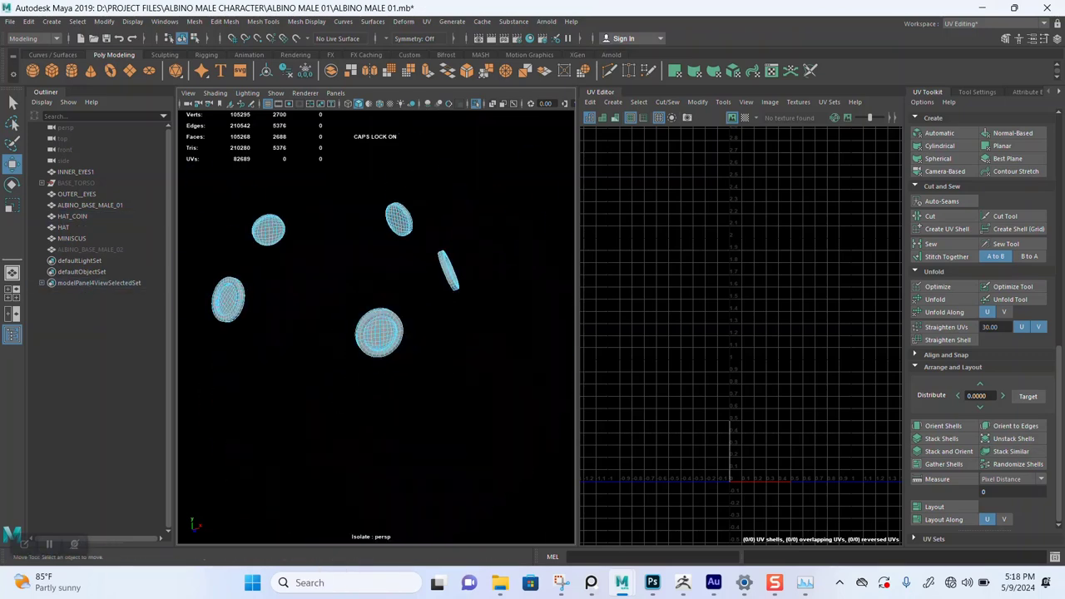
pyautogui.rightClick(395, 255)
pyautogui.moveTo(395, 275); pyautogui.dragTo(395, 284, button='right')
pyautogui.keyDown('alt'); pyautogui.moveTo(395, 284); pyautogui.dragTo(434, 284, button='middle'); pyautogui.keyUp('alt')
pyautogui.scroll(-2, 434, 285)
pyautogui.hotkey('ctrl', 'shift', 'a')
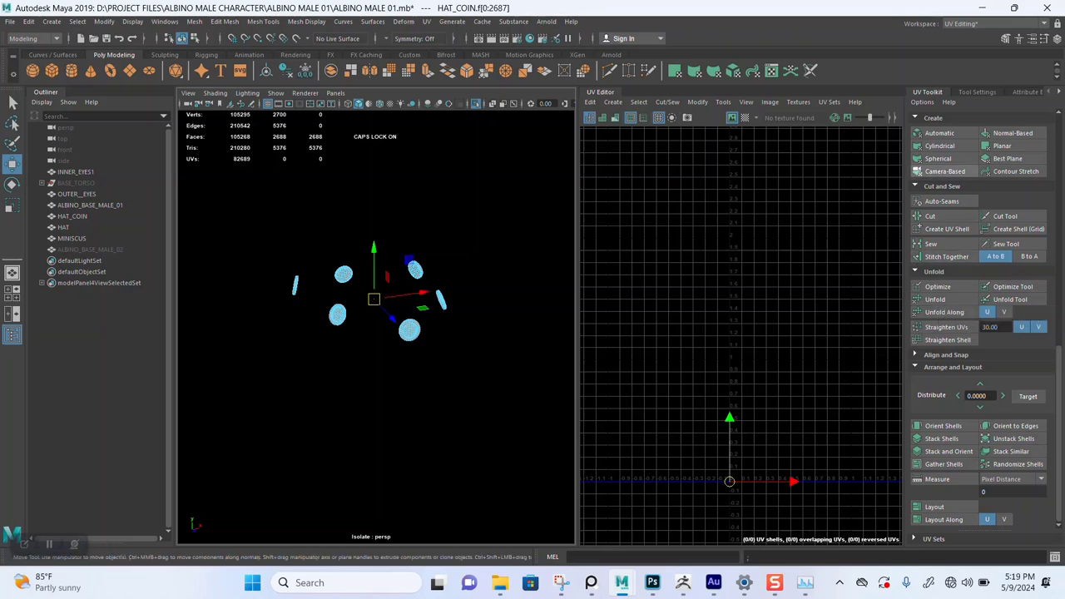
pyautogui.click(944, 171)
# - Cut a UV seam along the edge loop where the first coin's inner disc meets its raised rim
pyautogui.keyDown('alt'); pyautogui.moveTo(374, 333); pyautogui.dragTo(453, 333, button='right'); pyautogui.keyUp('alt')
pyautogui.keyDown('alt'); pyautogui.moveTo(454, 333); pyautogui.dragTo(395, 304); pyautogui.keyUp('alt')
pyautogui.keyDown('alt'); pyautogui.moveTo(396, 304); pyautogui.dragTo(479, 303, button='right'); pyautogui.keyUp('alt')
pyautogui.keyDown('alt'); pyautogui.moveTo(479, 304); pyautogui.dragTo(449, 301, button='middle'); pyautogui.keyUp('alt')
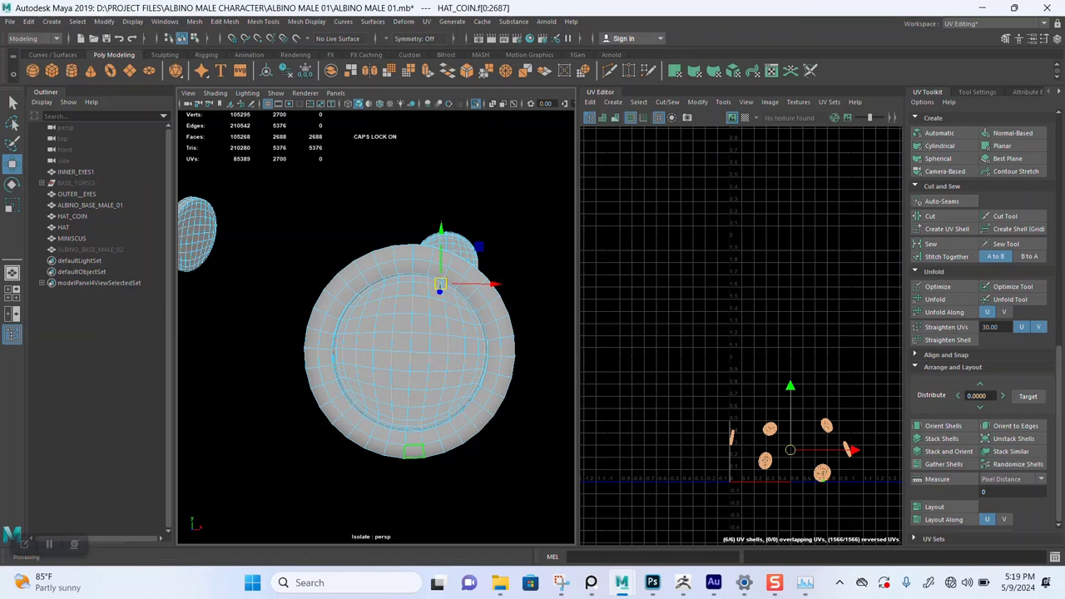
pyautogui.click(275, 333)
pyautogui.keyDown('alt'); pyautogui.moveTo(275, 333); pyautogui.dragTo(288, 233, button='middle'); pyautogui.keyUp('alt')
pyautogui.keyDown('alt'); pyautogui.moveTo(288, 233); pyautogui.dragTo(341, 233, button='right'); pyautogui.keyUp('alt')
pyautogui.keyDown('alt'); pyautogui.moveTo(341, 233); pyautogui.dragTo(374, 242); pyautogui.keyUp('alt')
pyautogui.keyDown('alt'); pyautogui.moveTo(375, 250); pyautogui.dragTo(450, 250, button='right'); pyautogui.keyUp('alt')
pyautogui.keyDown('alt'); pyautogui.moveTo(450, 249); pyautogui.dragTo(283, 306, button='middle'); pyautogui.keyUp('alt')
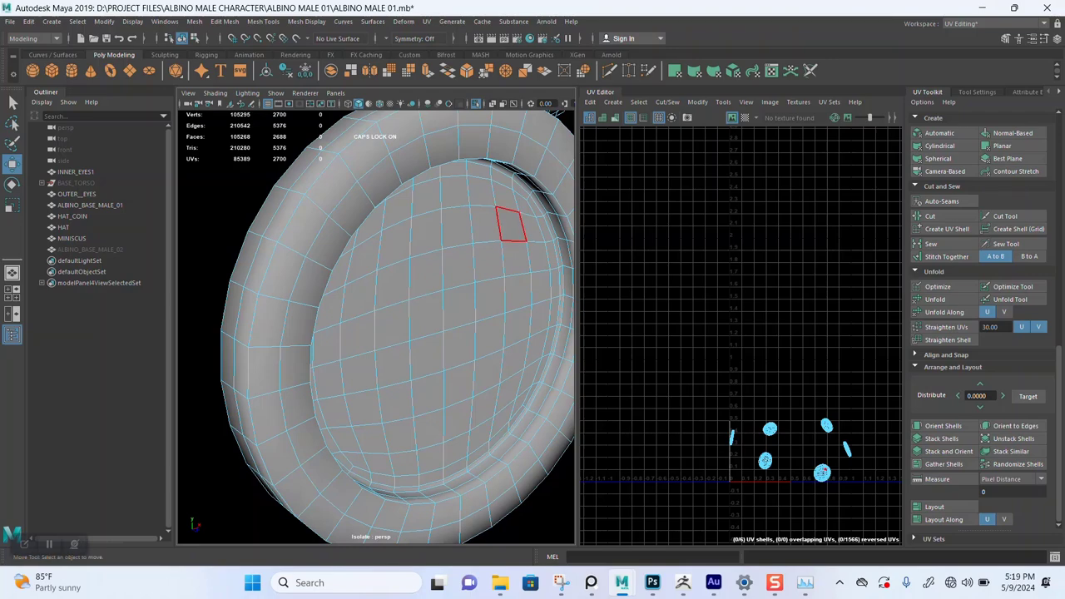
pyautogui.scroll(6, 450, 199)
pyautogui.rightClick(444, 195)
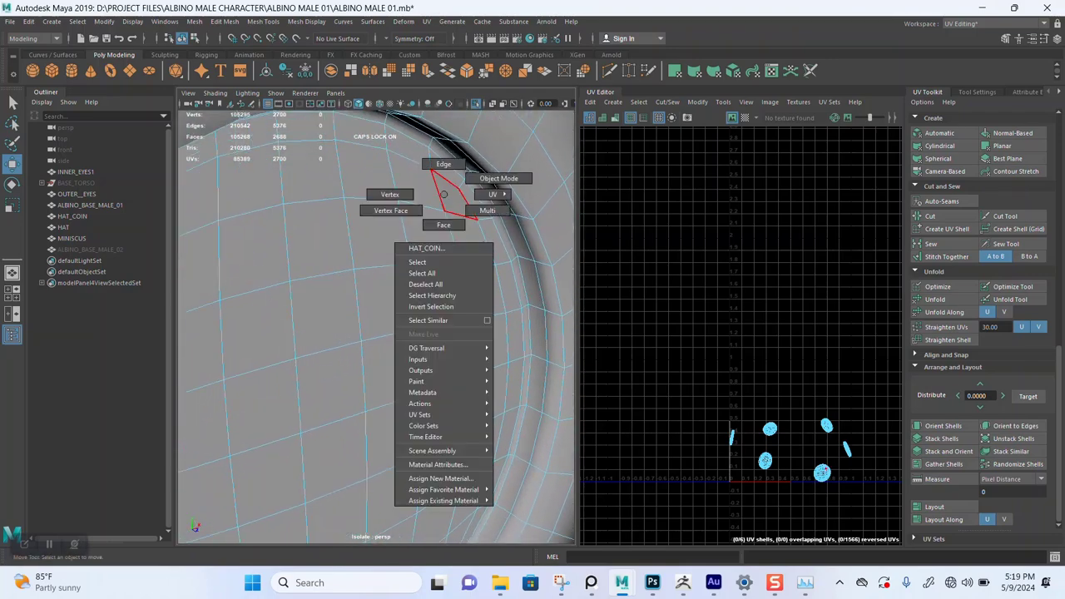
pyautogui.moveTo(444, 195); pyautogui.dragTo(444, 164, button='right')
pyautogui.keyDown('alt'); pyautogui.moveTo(475, 202); pyautogui.dragTo(460, 247, button='middle'); pyautogui.keyUp('alt')
pyautogui.keyDown('alt'); pyautogui.moveTo(460, 248); pyautogui.dragTo(520, 247, button='right'); pyautogui.keyUp('alt')
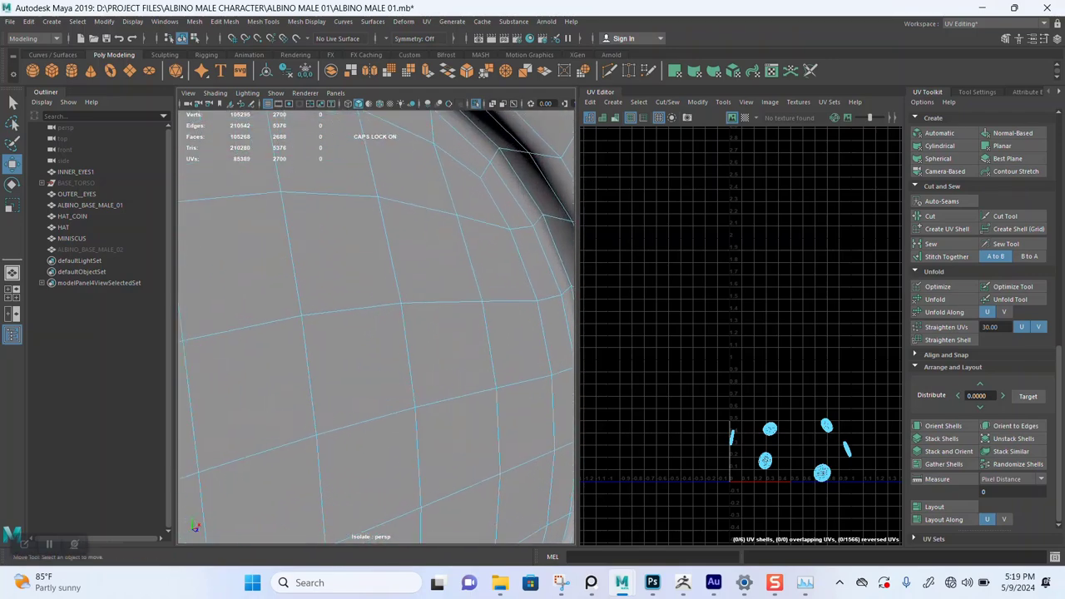
pyautogui.keyDown('alt'); pyautogui.moveTo(500, 208); pyautogui.dragTo(496, 321, button='middle'); pyautogui.keyUp('alt')
pyautogui.scroll(4, 416, 317)
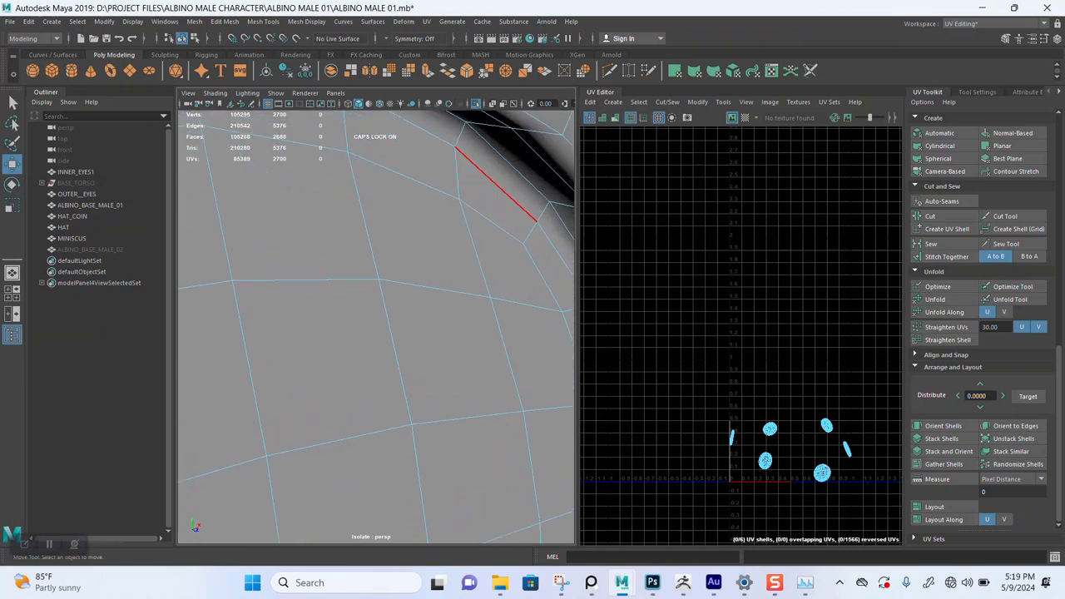
pyautogui.doubleClick(508, 163)
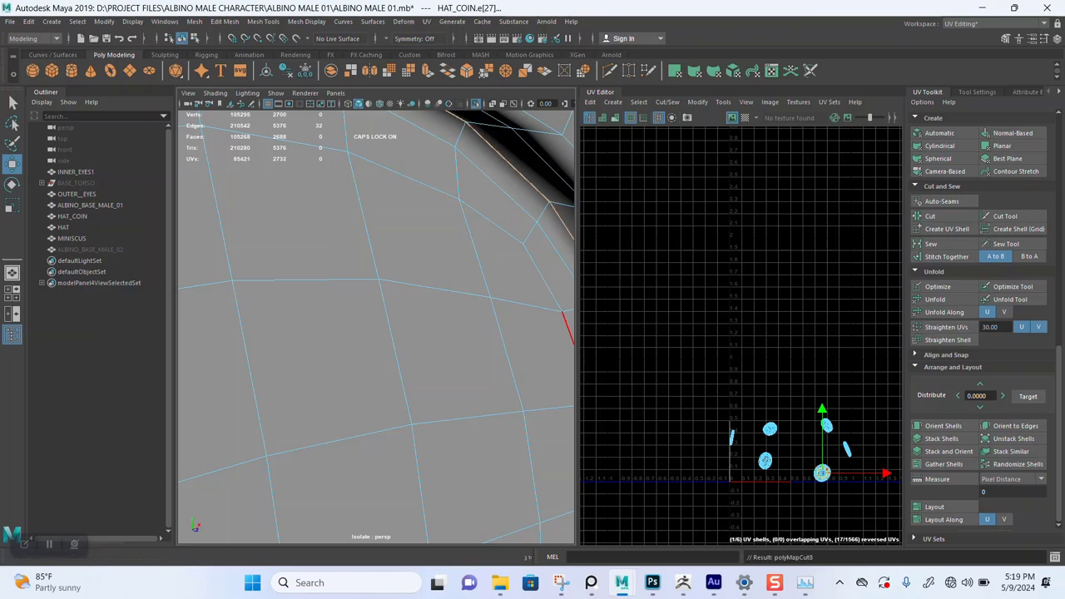
# - Cut a UV seam around the inner disc of the neighbouring coin, along the edge loop beside its groove
pyautogui.scroll(-4, 742, 394)
pyautogui.scroll(-12, 376, 327)
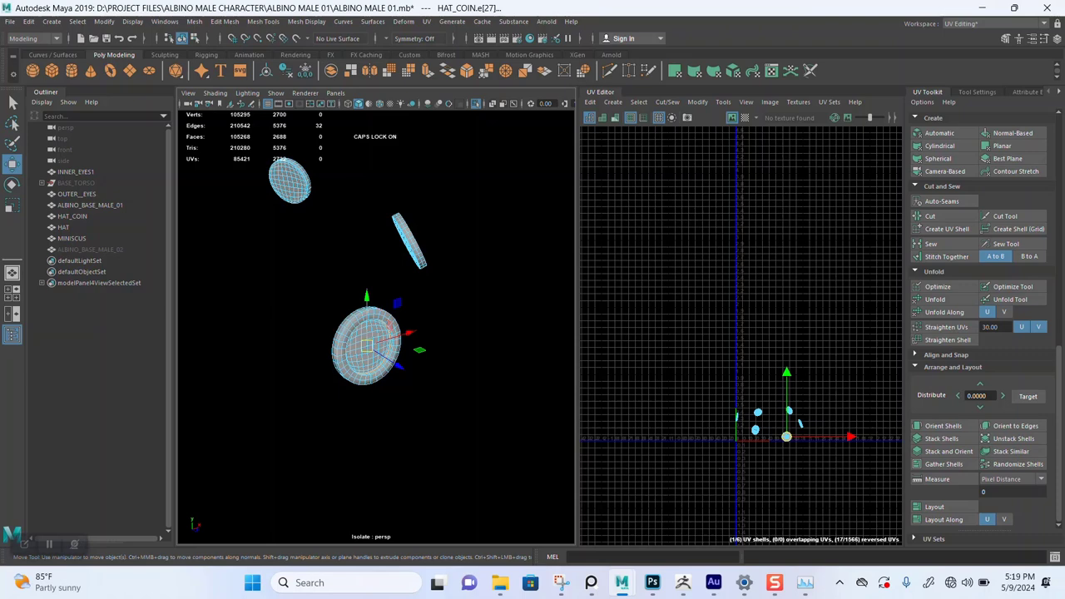
pyautogui.scroll(-4, 376, 327)
pyautogui.keyDown('alt'); pyautogui.moveTo(376, 327); pyautogui.dragTo(457, 325); pyautogui.keyUp('alt')
pyautogui.keyDown('alt'); pyautogui.moveTo(374, 333); pyautogui.dragTo(392, 300, button='middle'); pyautogui.keyUp('alt')
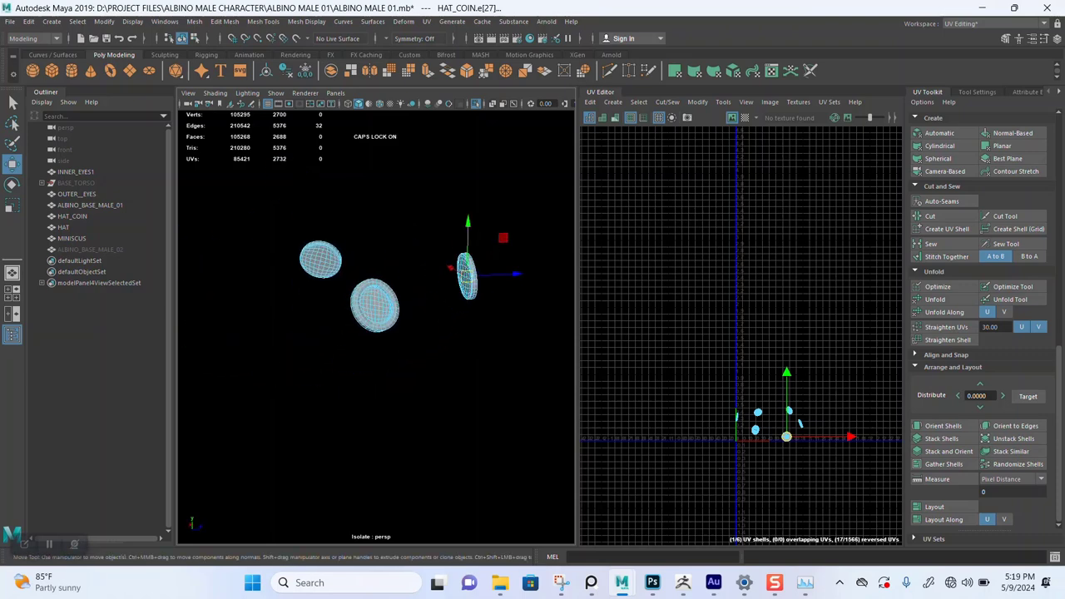
pyautogui.scroll(6, 376, 316)
pyautogui.keyDown('alt'); pyautogui.moveTo(376, 316); pyautogui.dragTo(357, 366); pyautogui.keyUp('alt')
pyautogui.keyDown('alt'); pyautogui.moveTo(325, 358); pyautogui.dragTo(483, 300, button='middle'); pyautogui.keyUp('alt')
pyautogui.scroll(7, 377, 327)
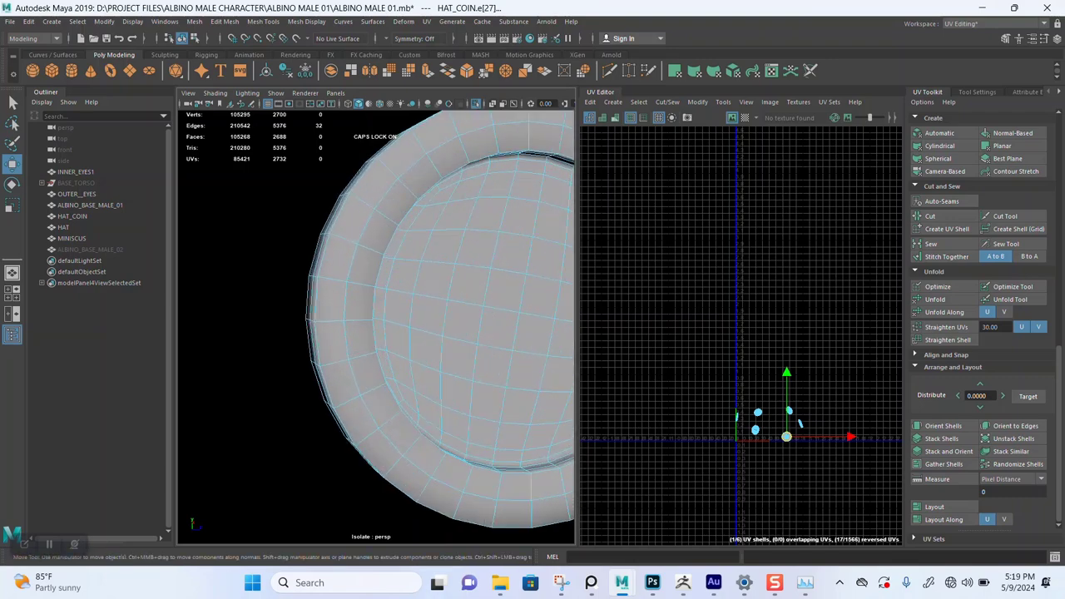
pyautogui.keyDown('alt'); pyautogui.moveTo(376, 328); pyautogui.dragTo(348, 339); pyautogui.keyUp('alt')
pyautogui.keyDown('alt'); pyautogui.moveTo(333, 333); pyautogui.dragTo(445, 321, button='middle'); pyautogui.keyUp('alt')
pyautogui.scroll(5, 376, 327)
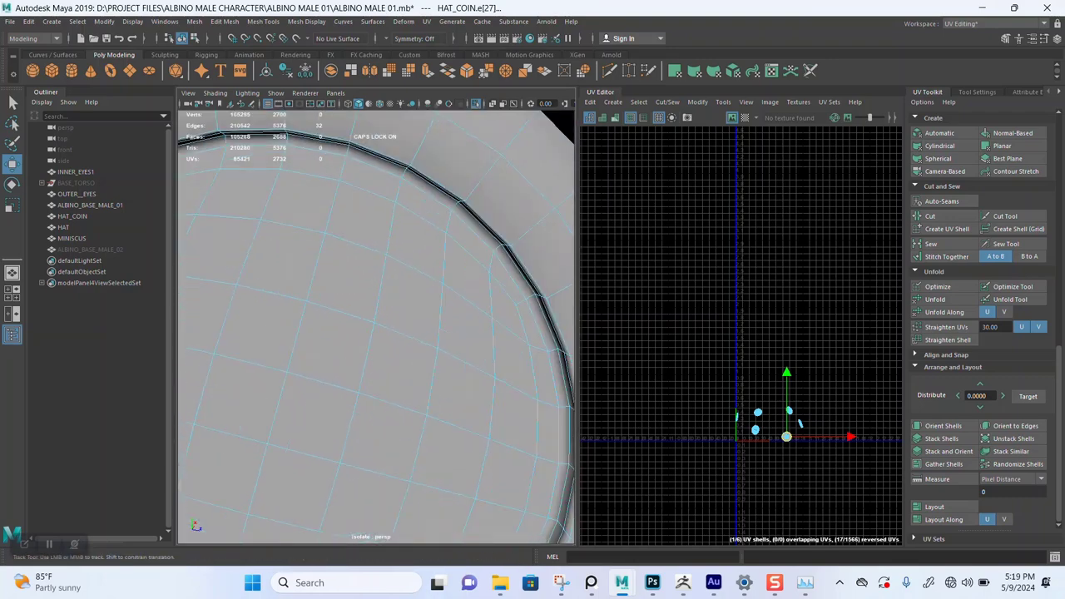
pyautogui.keyDown('alt'); pyautogui.moveTo(366, 250); pyautogui.dragTo(384, 398, button='middle'); pyautogui.keyUp('alt')
pyautogui.keyDown('alt'); pyautogui.moveTo(377, 327); pyautogui.dragTo(359, 374); pyautogui.keyUp('alt')
pyautogui.keyDown('alt'); pyautogui.moveTo(383, 167); pyautogui.dragTo(317, 533, button='middle'); pyautogui.keyUp('alt')
pyautogui.scroll(4, 377, 328)
pyautogui.keyDown('alt'); pyautogui.moveTo(376, 327); pyautogui.dragTo(350, 341); pyautogui.keyUp('alt')
pyautogui.scroll(-3, 377, 327)
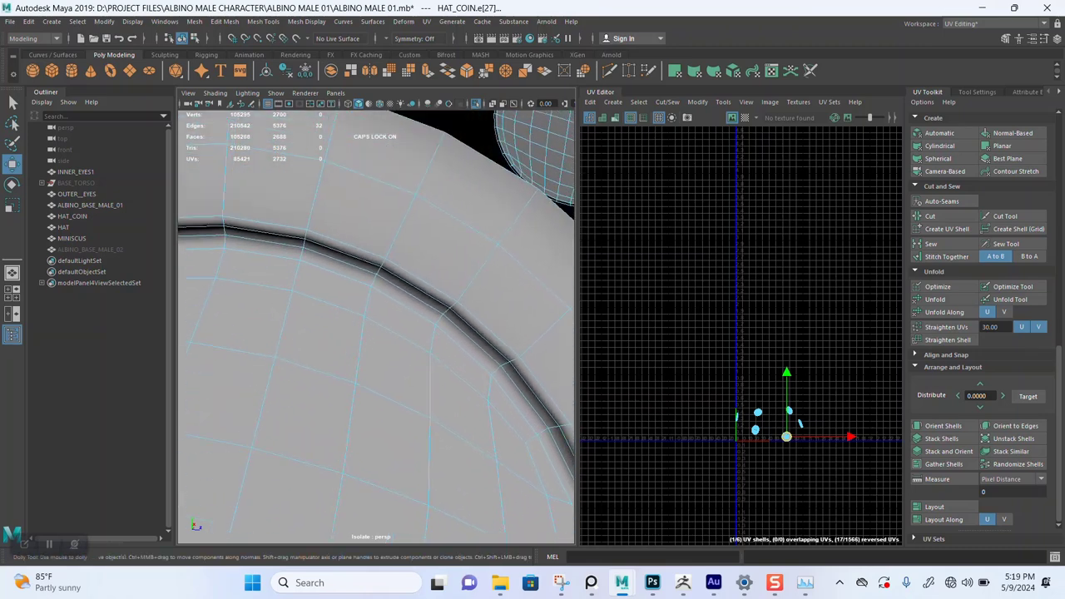
pyautogui.scroll(6, 376, 327)
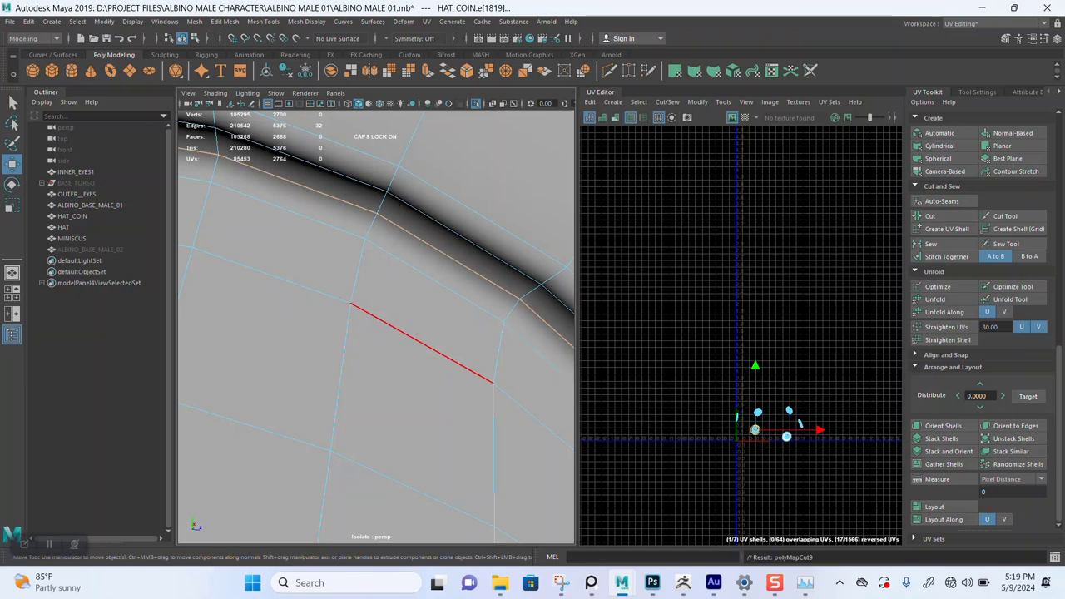
# - Cut a UV seam around the third coin's inner disc, along the edge loop beside its groove
pyautogui.scroll(-10, 376, 327)
pyautogui.keyDown('alt'); pyautogui.moveTo(376, 327); pyautogui.dragTo(508, 327); pyautogui.keyUp('alt')
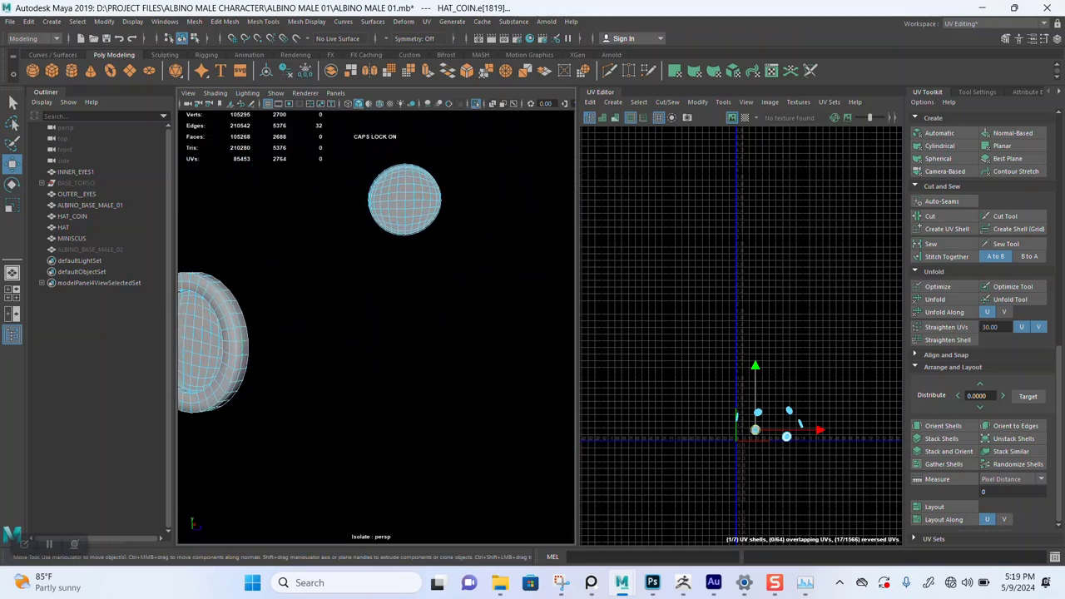
pyautogui.keyDown('alt'); pyautogui.moveTo(333, 341); pyautogui.dragTo(474, 308, button='middle'); pyautogui.keyUp('alt')
pyautogui.keyDown('alt'); pyautogui.moveTo(350, 324); pyautogui.dragTo(441, 329); pyautogui.keyUp('alt')
pyautogui.keyDown('alt'); pyautogui.moveTo(441, 308); pyautogui.dragTo(371, 332, button='middle'); pyautogui.keyUp('alt')
pyautogui.keyDown('alt'); pyautogui.moveTo(370, 332); pyautogui.dragTo(478, 331, button='right'); pyautogui.keyUp('alt')
pyautogui.keyDown('alt'); pyautogui.moveTo(479, 331); pyautogui.dragTo(251, 331, button='middle'); pyautogui.keyUp('alt')
pyautogui.keyDown('alt'); pyautogui.moveTo(251, 331); pyautogui.dragTo(374, 331, button='right'); pyautogui.keyUp('alt')
pyautogui.keyDown('alt'); pyautogui.moveTo(374, 331); pyautogui.dragTo(413, 413, button='middle'); pyautogui.keyUp('alt')
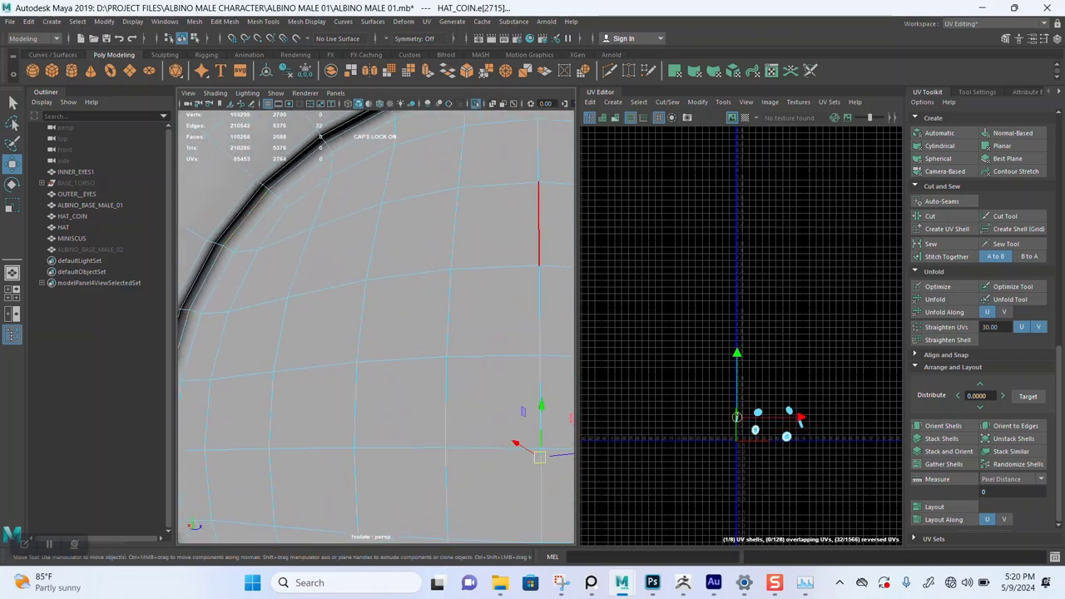
# - Cut a UV seam around the fourth coin's inner disc, along the edge loop where it meets the raised rim
pyautogui.keyDown('alt'); pyautogui.moveTo(533, 233); pyautogui.dragTo(358, 249, button='right'); pyautogui.keyUp('alt')
pyautogui.keyDown('alt'); pyautogui.moveTo(357, 291); pyautogui.dragTo(533, 270); pyautogui.keyUp('alt')
pyautogui.keyDown('alt'); pyautogui.moveTo(358, 333); pyautogui.dragTo(416, 323, button='middle'); pyautogui.keyUp('alt')
pyautogui.keyDown('alt'); pyautogui.moveTo(416, 323); pyautogui.dragTo(516, 322, button='right'); pyautogui.keyUp('alt')
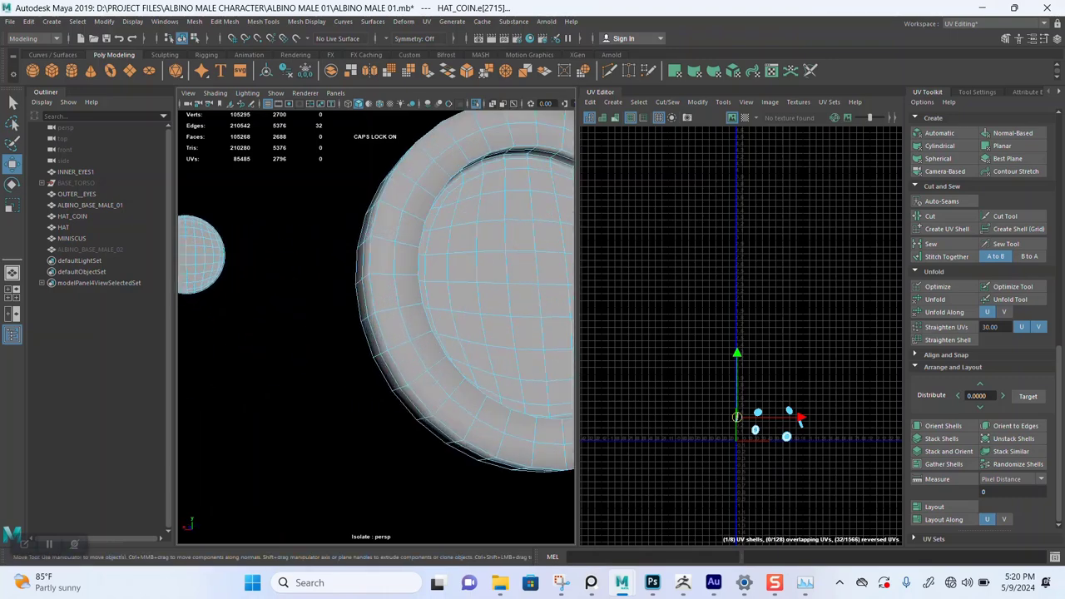
pyautogui.keyDown('alt'); pyautogui.moveTo(516, 308); pyautogui.dragTo(383, 329, button='middle'); pyautogui.keyUp('alt')
pyautogui.keyDown('alt'); pyautogui.moveTo(383, 329); pyautogui.dragTo(404, 258); pyautogui.keyUp('alt')
pyautogui.keyDown('alt'); pyautogui.moveTo(404, 258); pyautogui.dragTo(379, 412, button='middle'); pyautogui.keyUp('alt')
pyautogui.keyDown('alt'); pyautogui.moveTo(358, 332); pyautogui.dragTo(482, 332, button='right'); pyautogui.keyUp('alt')
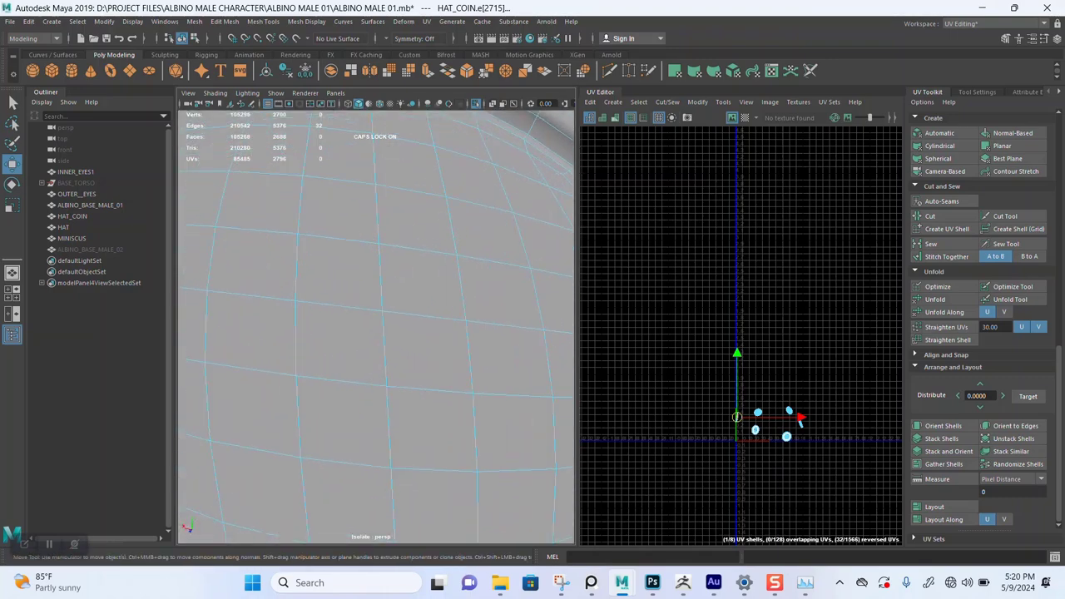
pyautogui.keyDown('alt'); pyautogui.moveTo(399, 292); pyautogui.dragTo(391, 408, button='middle'); pyautogui.keyUp('alt')
pyautogui.keyDown('alt'); pyautogui.moveTo(391, 408); pyautogui.dragTo(424, 408, button='right'); pyautogui.keyUp('alt')
pyautogui.keyDown('alt'); pyautogui.moveTo(396, 208); pyautogui.dragTo(409, 205, button='right'); pyautogui.keyUp('alt')
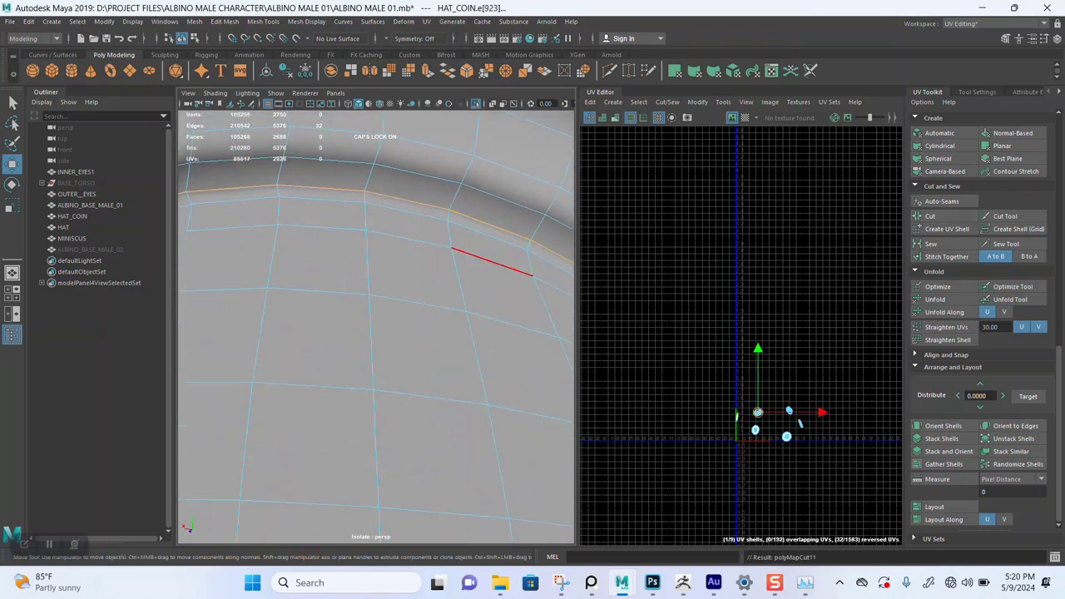
# - Cut a UV seam around the fifth coin's inner disc, along the edge loop beside its groove
pyautogui.keyDown('alt'); pyautogui.moveTo(491, 261); pyautogui.dragTo(325, 279, button='right'); pyautogui.keyUp('alt')
pyautogui.keyDown('alt'); pyautogui.moveTo(350, 283); pyautogui.dragTo(375, 374); pyautogui.keyUp('alt')
pyautogui.keyDown('alt'); pyautogui.moveTo(374, 374); pyautogui.dragTo(520, 313, button='middle'); pyautogui.keyUp('alt')
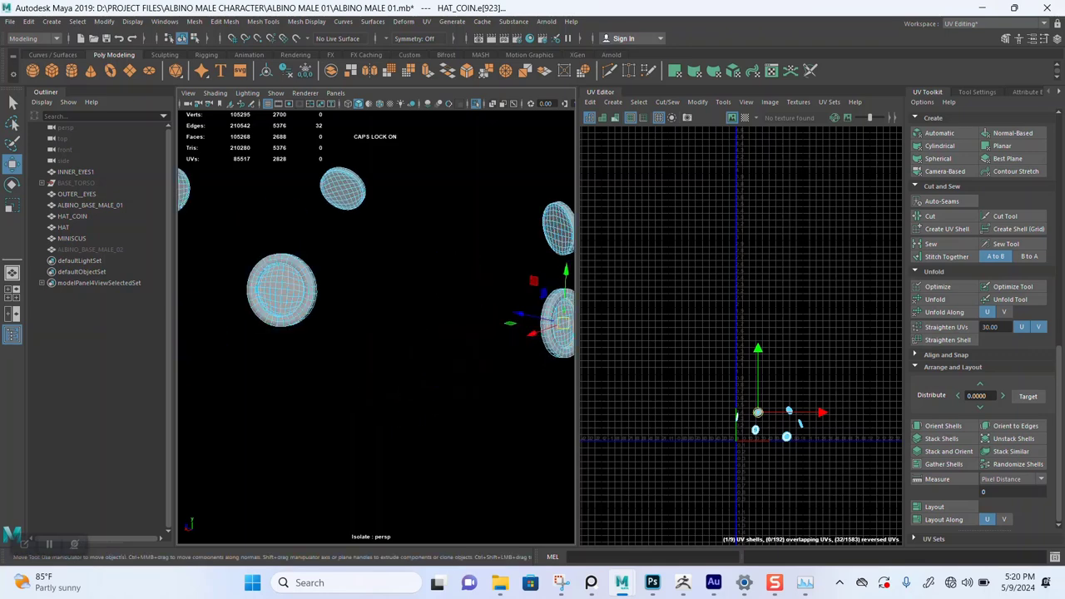
pyautogui.keyDown('alt'); pyautogui.moveTo(374, 325); pyautogui.dragTo(437, 299); pyautogui.keyUp('alt')
pyautogui.keyDown('alt'); pyautogui.moveTo(358, 300); pyautogui.dragTo(466, 291, button='right'); pyautogui.keyUp('alt')
pyautogui.keyDown('alt'); pyautogui.moveTo(342, 241); pyautogui.dragTo(388, 382, button='middle'); pyautogui.keyUp('alt')
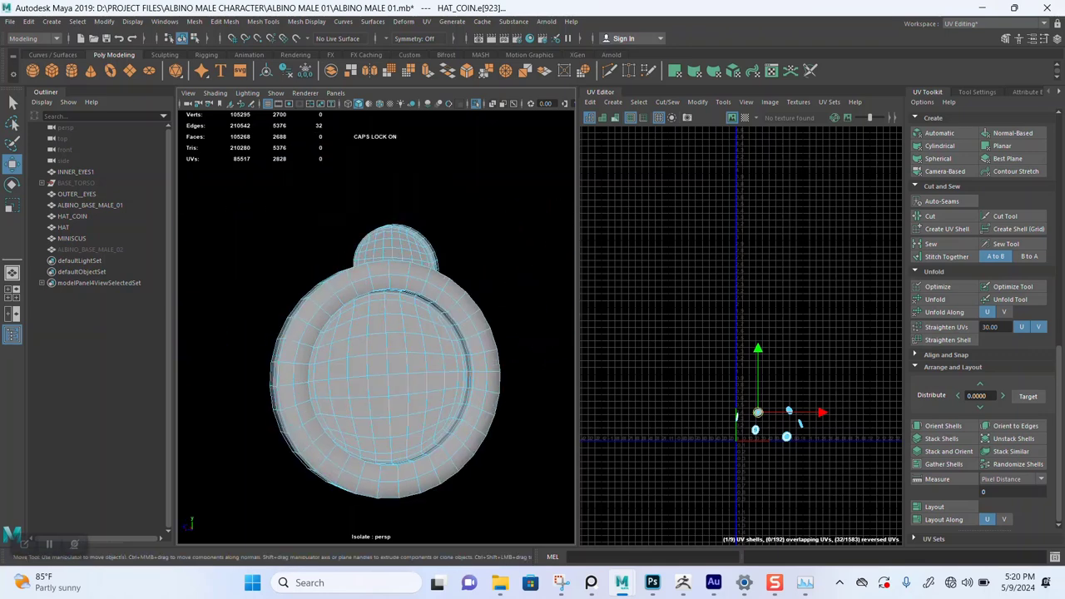
pyautogui.keyDown('alt'); pyautogui.moveTo(358, 308); pyautogui.dragTo(475, 299, button='right'); pyautogui.keyUp('alt')
pyautogui.keyDown('alt'); pyautogui.moveTo(383, 357); pyautogui.dragTo(375, 270); pyautogui.keyUp('alt')
pyautogui.keyDown('alt'); pyautogui.moveTo(375, 233); pyautogui.dragTo(370, 459, button='middle'); pyautogui.keyUp('alt')
pyautogui.keyDown('alt'); pyautogui.moveTo(358, 308); pyautogui.dragTo(458, 304, button='right'); pyautogui.keyUp('alt')
pyautogui.keyDown('alt'); pyautogui.moveTo(374, 274); pyautogui.dragTo(381, 337, button='middle'); pyautogui.keyUp('alt')
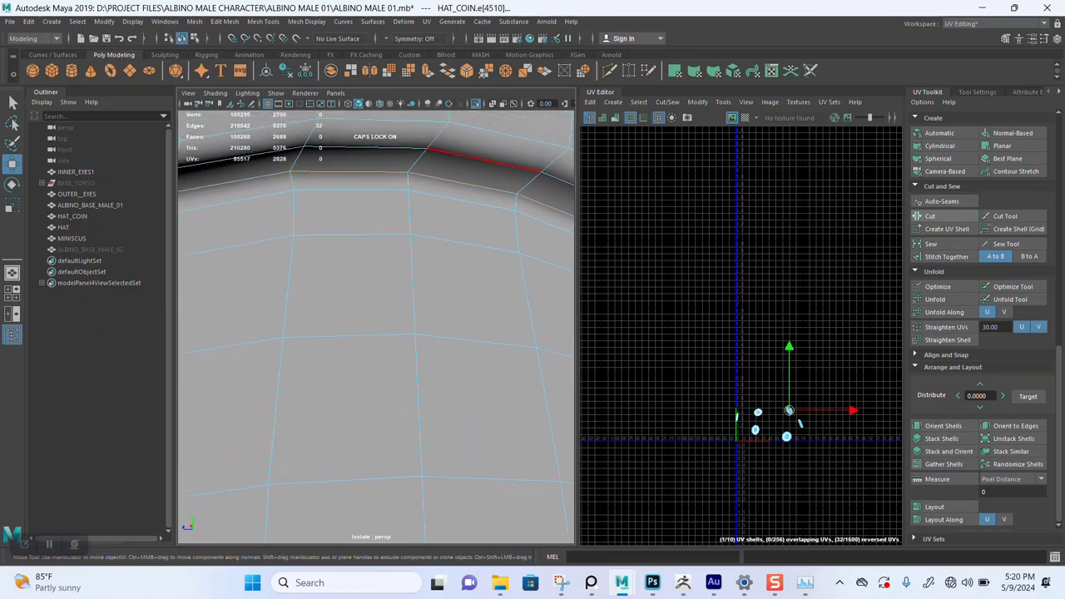
# - Cut a UV seam around the sixth coin's inner disc, along the edge loop beside the raised rim
pyautogui.keyDown('alt'); pyautogui.moveTo(458, 325); pyautogui.dragTo(275, 325, button='right'); pyautogui.keyUp('alt')
pyautogui.keyDown('alt'); pyautogui.moveTo(366, 349); pyautogui.dragTo(428, 275, button='middle'); pyautogui.keyUp('alt')
pyautogui.keyDown('alt'); pyautogui.moveTo(374, 308); pyautogui.dragTo(528, 291); pyautogui.keyUp('alt')
pyautogui.keyDown('alt'); pyautogui.moveTo(357, 317); pyautogui.dragTo(449, 312, button='right'); pyautogui.keyUp('alt')
pyautogui.keyDown('alt'); pyautogui.moveTo(366, 283); pyautogui.dragTo(362, 366); pyautogui.keyUp('alt')
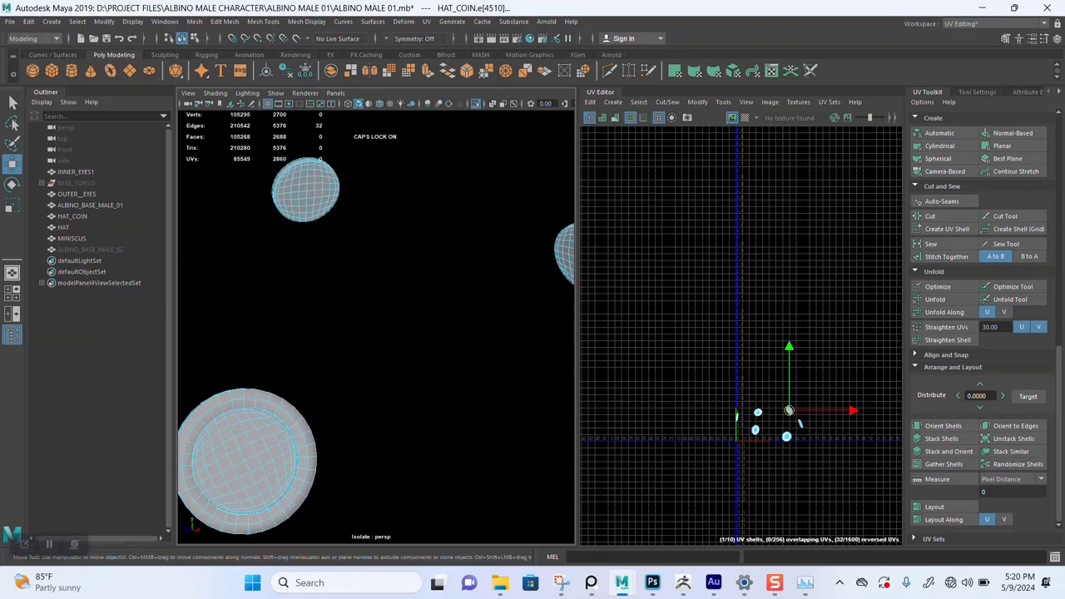
pyautogui.keyDown('alt'); pyautogui.moveTo(292, 425); pyautogui.dragTo(424, 312, button='middle'); pyautogui.keyUp('alt')
pyautogui.scroll(8, 376, 325)
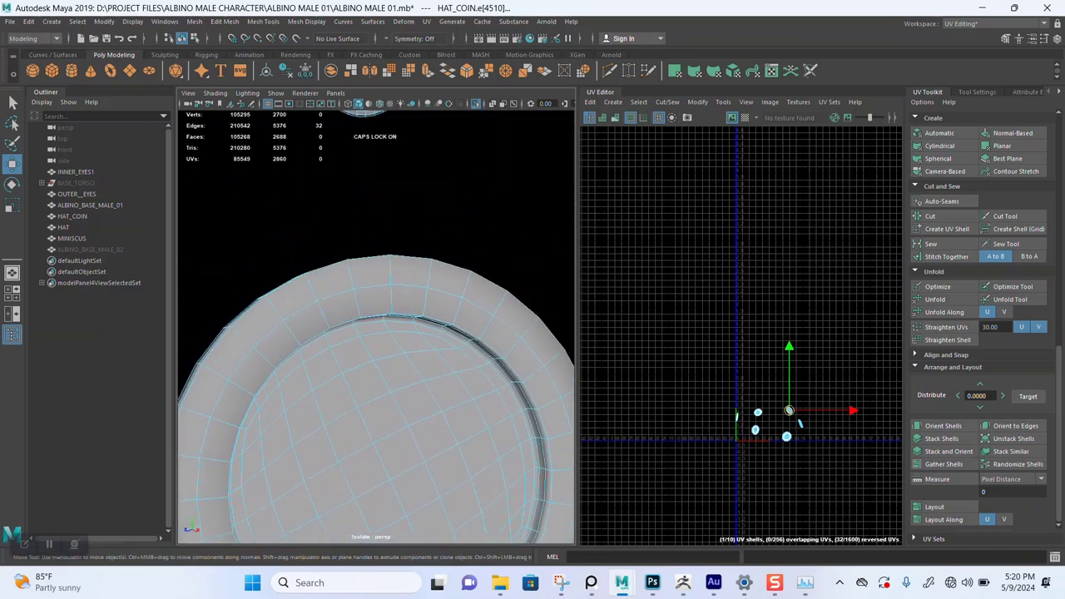
pyautogui.keyDown('alt'); pyautogui.moveTo(379, 449); pyautogui.dragTo(370, 399, button='middle'); pyautogui.keyUp('alt')
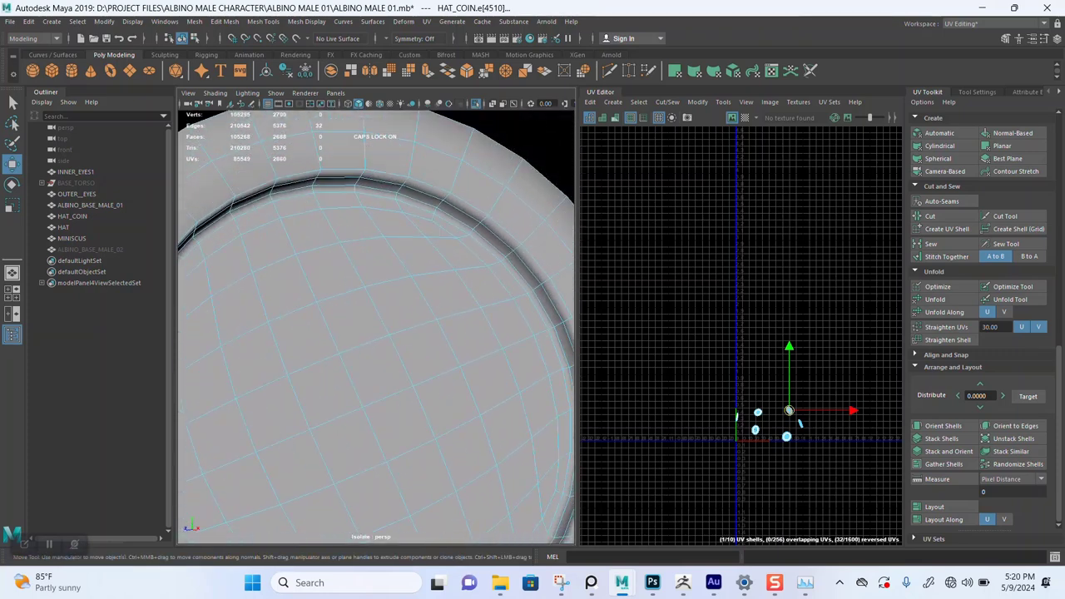
pyautogui.keyDown('alt'); pyautogui.moveTo(350, 333); pyautogui.dragTo(432, 333, button='right'); pyautogui.keyUp('alt')
pyautogui.keyDown('alt'); pyautogui.moveTo(374, 275); pyautogui.dragTo(408, 366, button='middle'); pyautogui.keyUp('alt')
pyautogui.keyDown('alt'); pyautogui.moveTo(358, 333); pyautogui.dragTo(425, 332, button='right'); pyautogui.keyUp('alt')
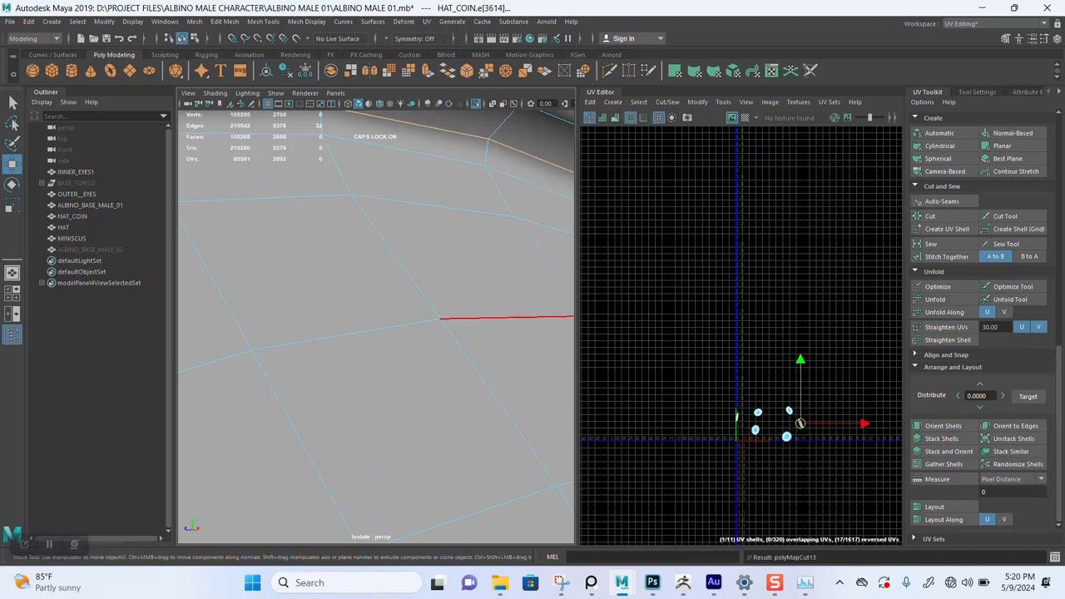
# - Select all HAT_COIN faces in the UV view, unfold them and lay out the resulting shells
pyautogui.scroll(-8, 376, 325)
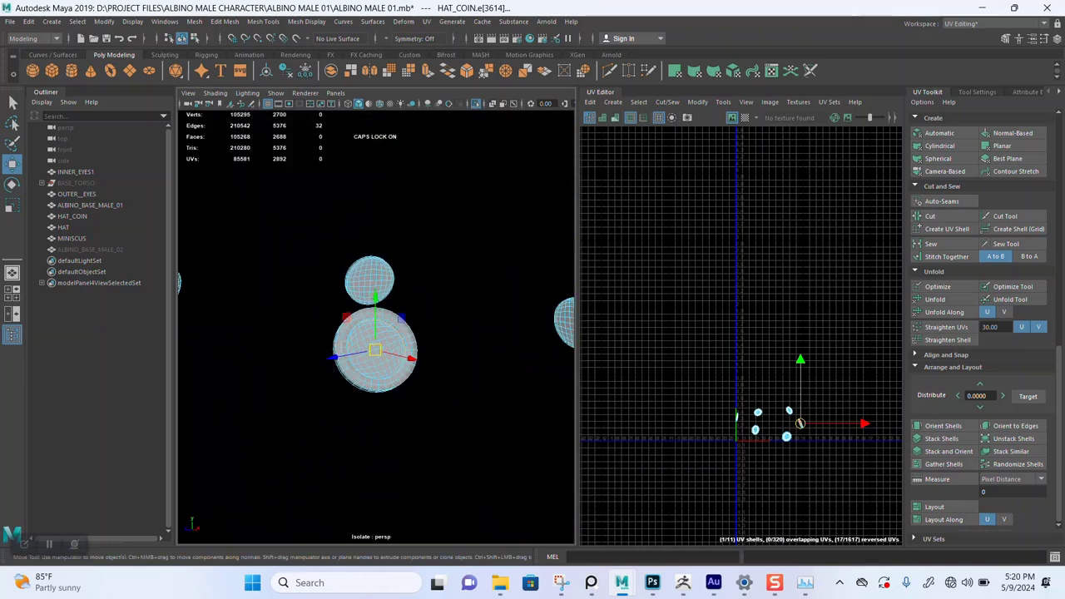
pyautogui.scroll(8, 376, 325)
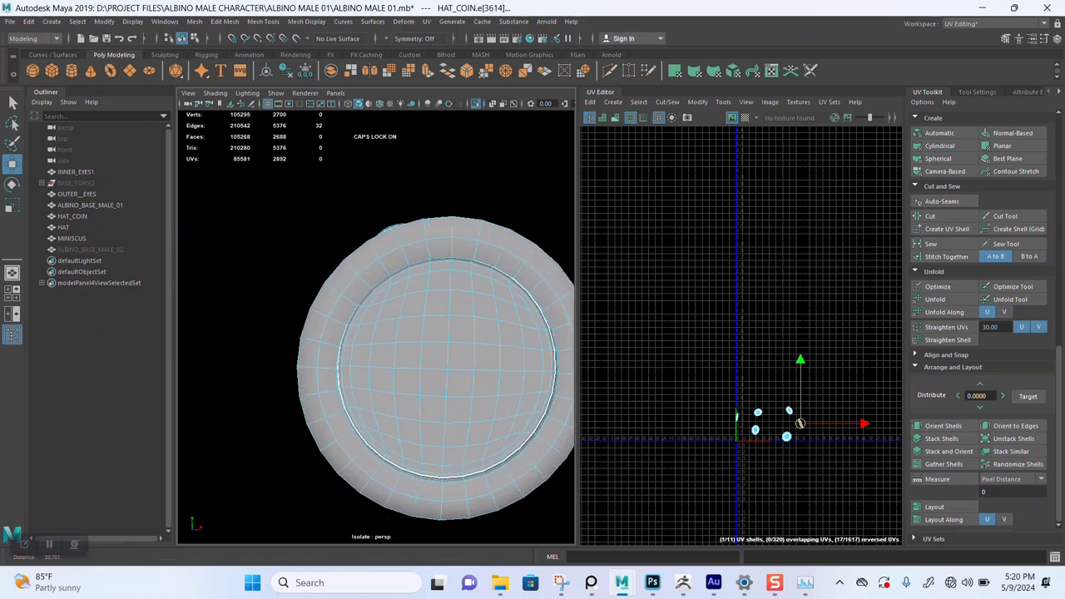
pyautogui.moveTo(395, 333)
pyautogui.keyDown('alt'); pyautogui.mouseDown()
pyautogui.moveTo(329, 332)
pyautogui.moveTo(386, 332)
pyautogui.mouseUp(); pyautogui.keyUp('alt')
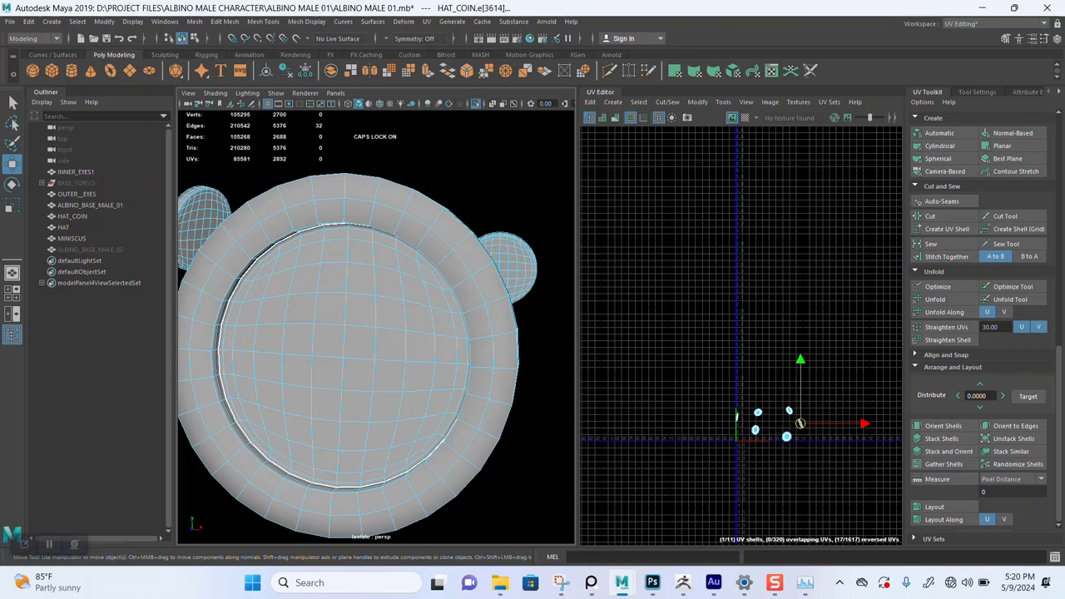
pyautogui.keyDown('alt'); pyautogui.moveTo(752, 394); pyautogui.dragTo(751, 311, button='middle'); pyautogui.keyUp('alt')
pyautogui.scroll(4, 750, 310)
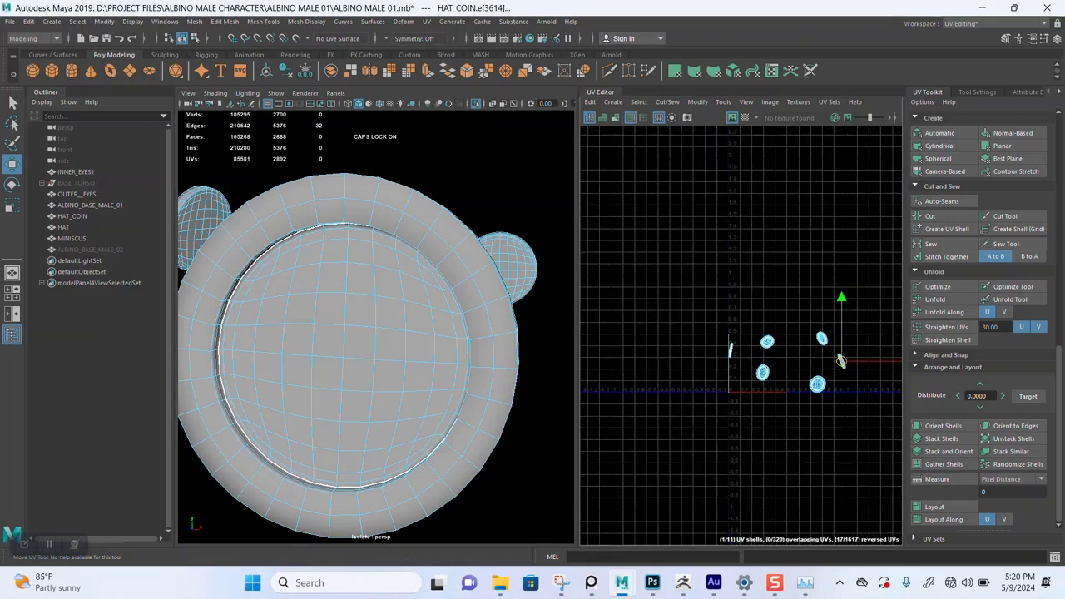
pyautogui.rightClick(751, 310)
pyautogui.moveTo(713, 294); pyautogui.dragTo(704, 295, button='right')
pyautogui.moveTo(693, 264); pyautogui.dragTo(878, 458)
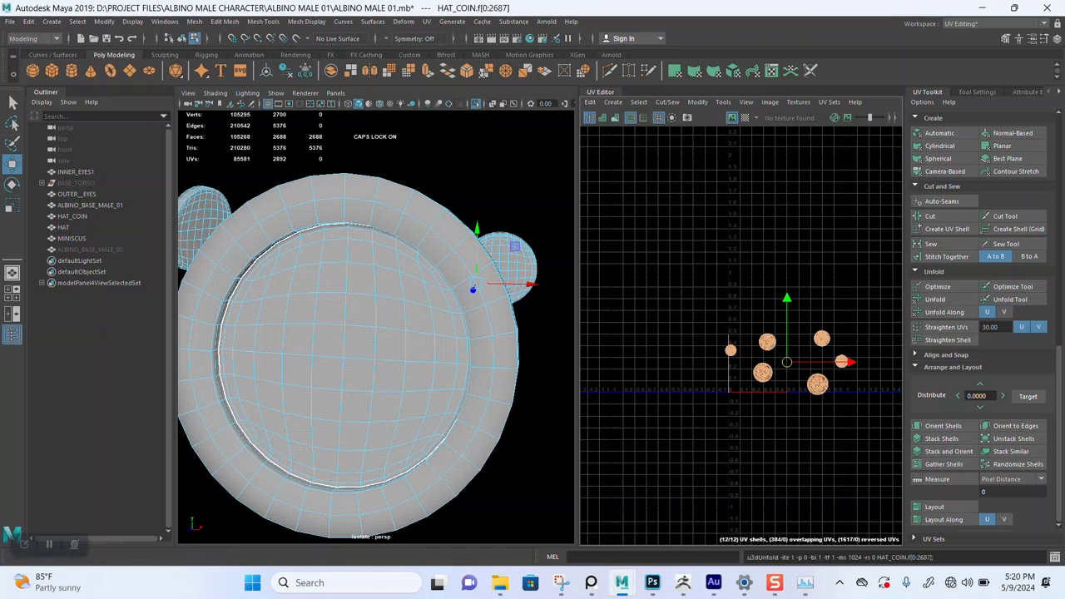
pyautogui.click(934, 507)
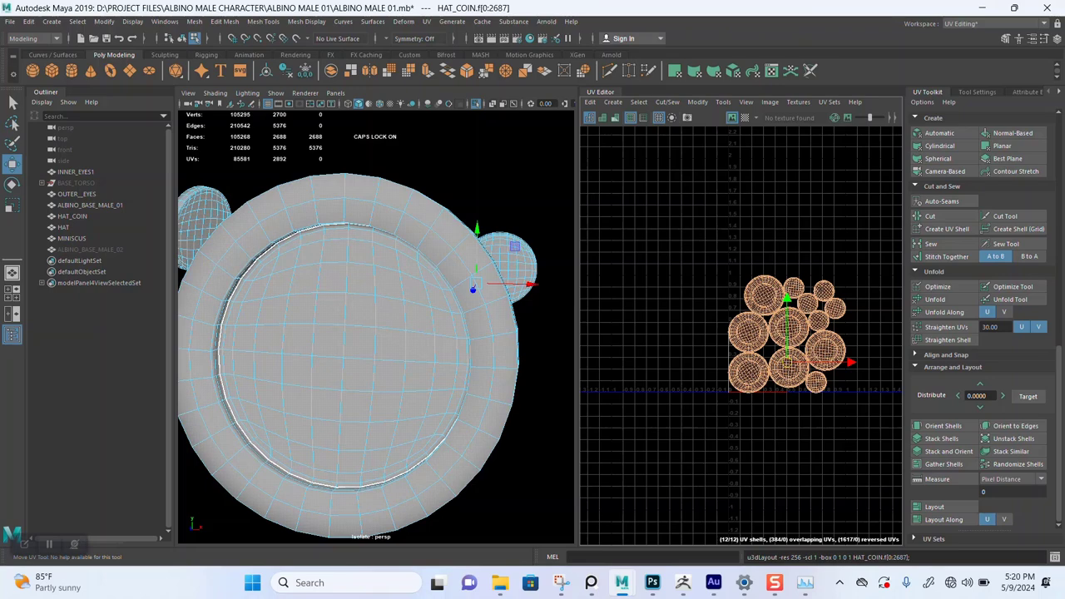
# - Turn on the checker map and examine the texture distribution on the front and back of the coins
pyautogui.click(745, 117)
pyautogui.scroll(-5, 400, 308)
pyautogui.keyDown('alt'); pyautogui.moveTo(378, 325); pyautogui.dragTo(474, 332); pyautogui.keyUp('alt')
pyautogui.keyDown('alt'); pyautogui.moveTo(474, 331); pyautogui.dragTo(329, 307, button='middle'); pyautogui.keyUp('alt')
pyautogui.scroll(6, 426, 322)
pyautogui.scroll(-6, 328, 307)
pyautogui.keyDown('alt'); pyautogui.moveTo(329, 307); pyautogui.dragTo(179, 306); pyautogui.keyUp('alt')
pyautogui.keyDown('alt'); pyautogui.moveTo(474, 287); pyautogui.dragTo(507, 354, button='middle'); pyautogui.keyUp('alt')
pyautogui.scroll(6, 283, 321)
pyautogui.scroll(3, 417, 337)
pyautogui.keyDown('alt'); pyautogui.moveTo(499, 349); pyautogui.dragTo(282, 328); pyautogui.keyUp('alt')
pyautogui.scroll(-6, 416, 337)
pyautogui.keyDown('alt'); pyautogui.moveTo(250, 317); pyautogui.dragTo(475, 315, button='middle'); pyautogui.keyUp('alt')
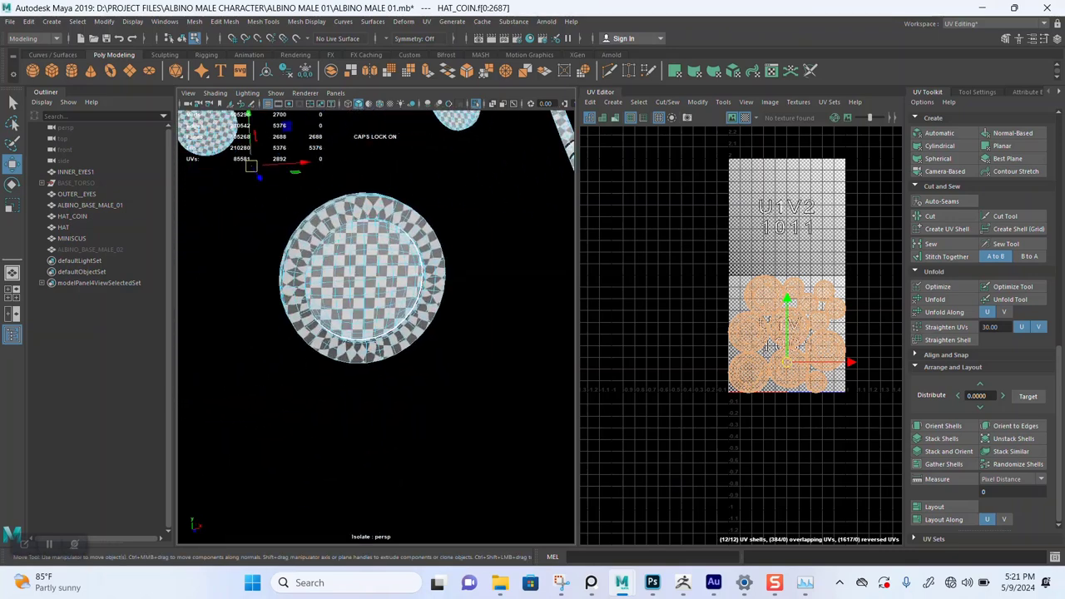
# - Clear the face selection and inspect one coin's raised rim and outer side for checker distortion
pyautogui.scroll(5, 474, 314)
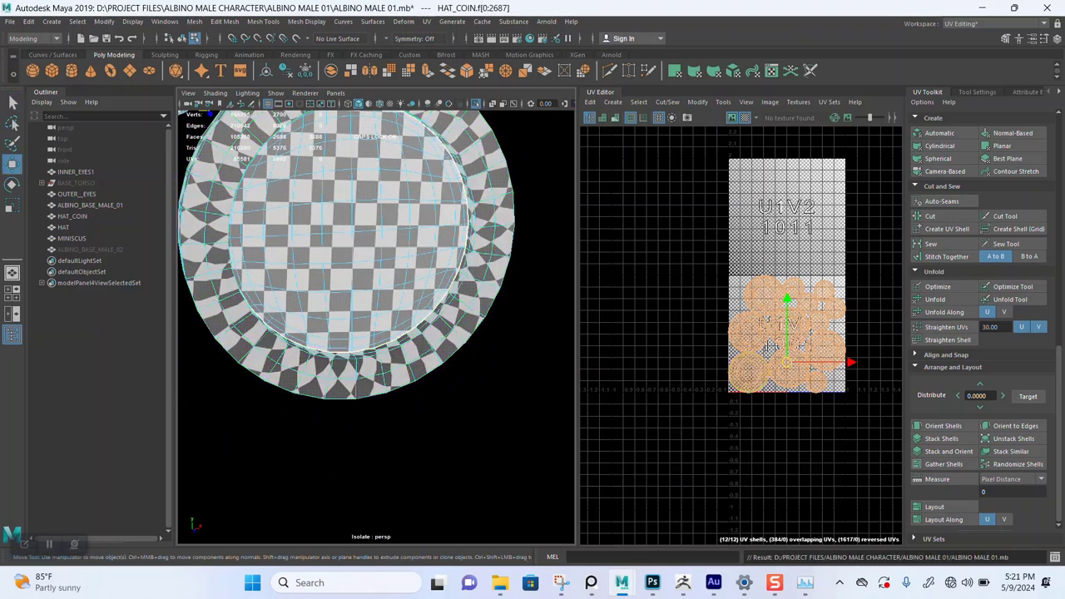
pyautogui.click(491, 375)
pyautogui.scroll(5, 441, 354)
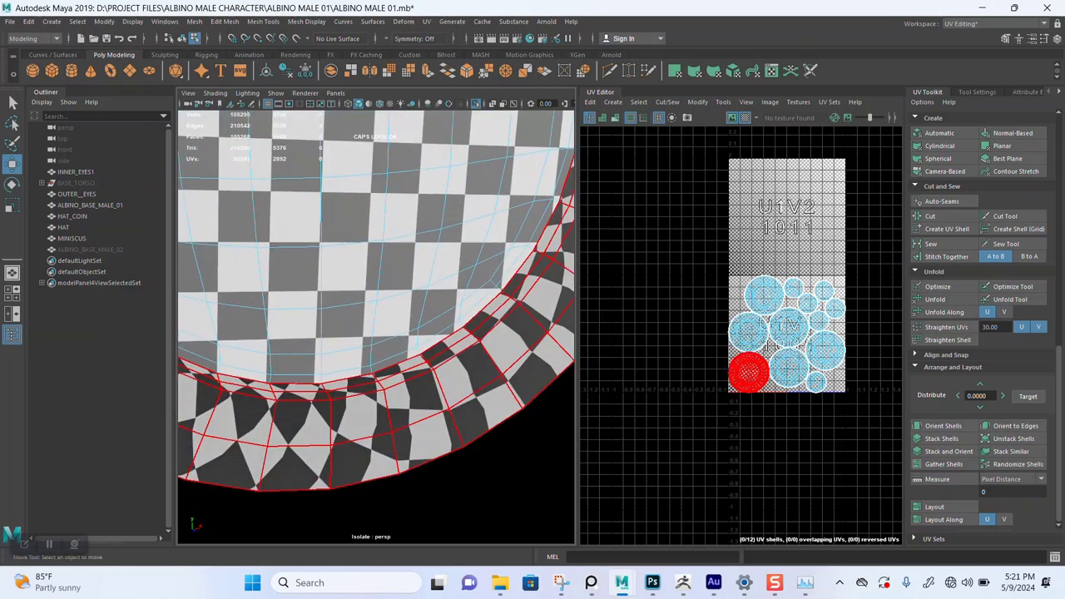
pyautogui.scroll(-6, 442, 356)
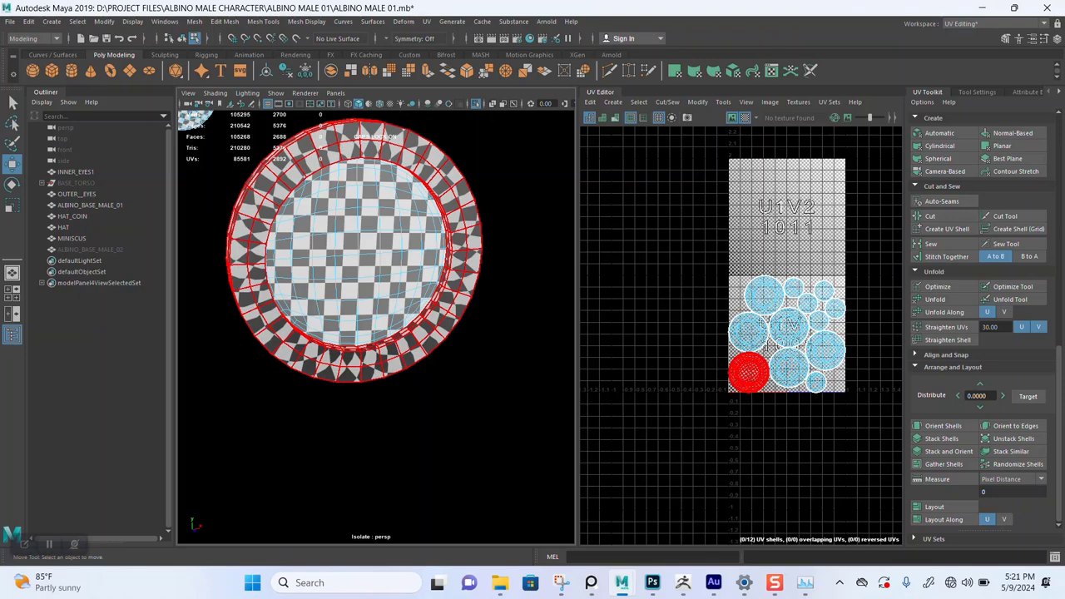
pyautogui.keyDown('alt'); pyautogui.moveTo(441, 357); pyautogui.dragTo(549, 349); pyautogui.keyUp('alt')
pyautogui.keyDown('alt'); pyautogui.moveTo(533, 250); pyautogui.dragTo(380, 360, button='middle'); pyautogui.keyUp('alt')
pyautogui.scroll(5, 416, 300)
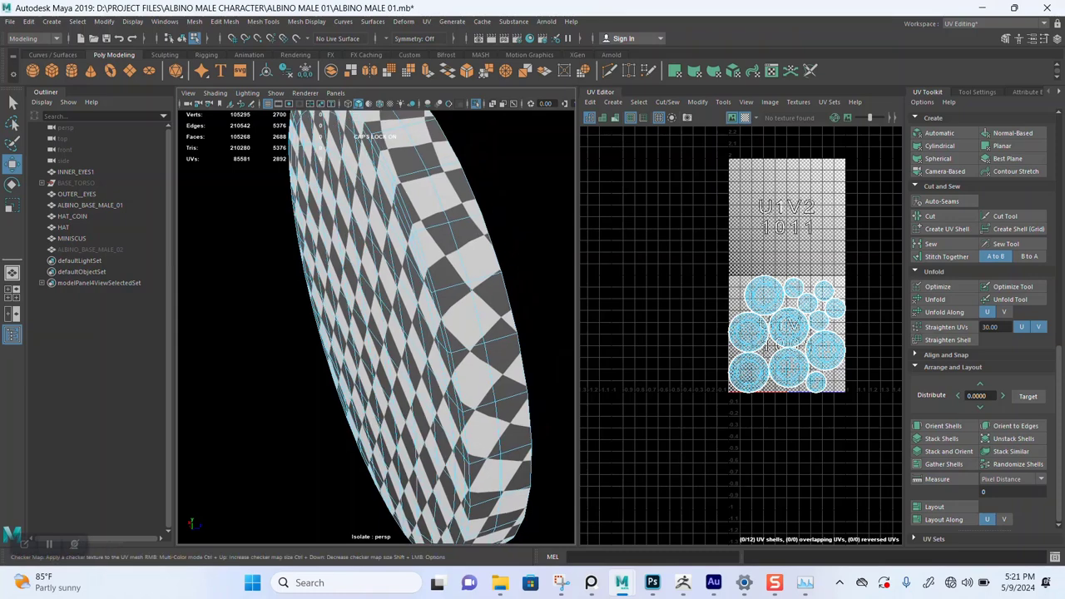
# - Turn off the checker map and select the edge loop where the first coin's back face meets its side
pyautogui.click(746, 118)
pyautogui.keyDown('alt'); pyautogui.moveTo(424, 324); pyautogui.dragTo(382, 333); pyautogui.keyUp('alt')
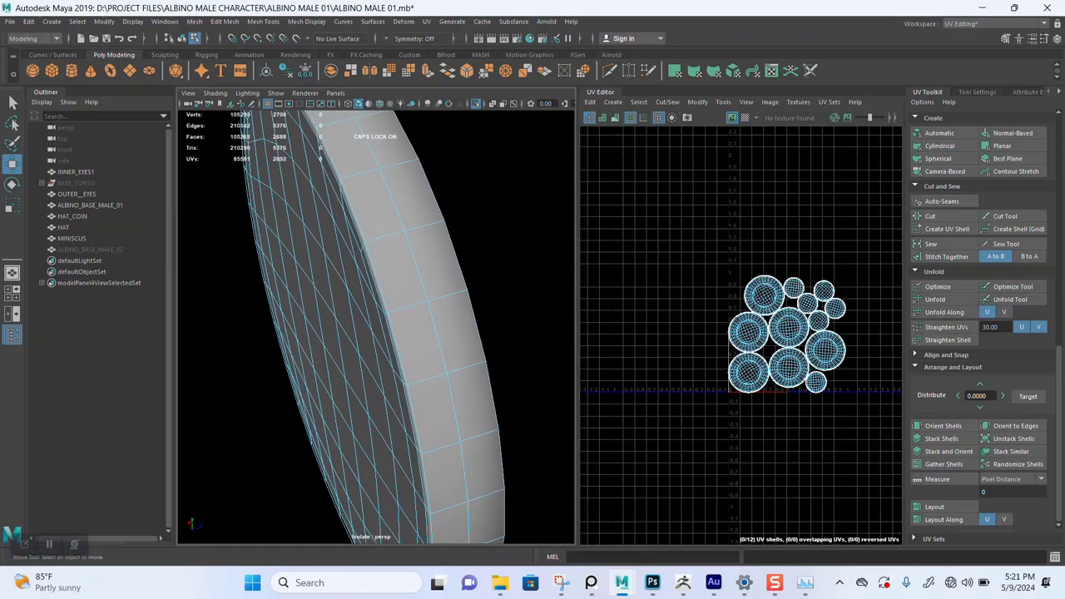
pyautogui.moveTo(394, 245); pyautogui.dragTo(395, 213, button='right')
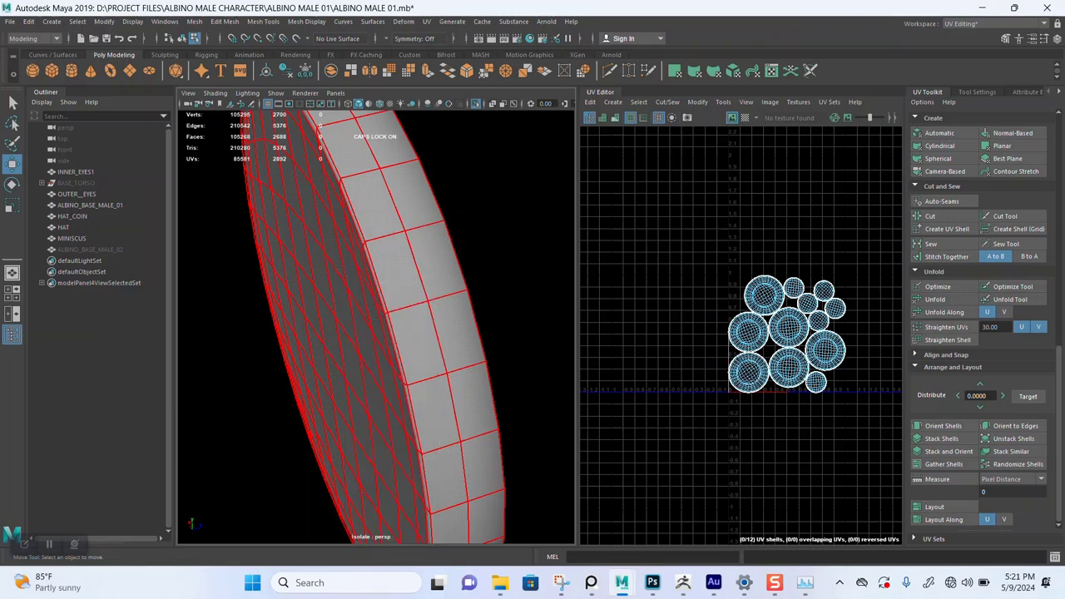
pyautogui.keyDown('alt'); pyautogui.moveTo(395, 250); pyautogui.dragTo(474, 258); pyautogui.keyUp('alt')
pyautogui.keyDown('alt'); pyautogui.moveTo(474, 258); pyautogui.dragTo(408, 358, button='middle'); pyautogui.keyUp('alt')
pyautogui.keyDown('alt'); pyautogui.moveTo(407, 333); pyautogui.dragTo(358, 337); pyautogui.keyUp('alt')
pyautogui.keyDown('alt'); pyautogui.moveTo(358, 337); pyautogui.dragTo(408, 345, button='right'); pyautogui.keyUp('alt')
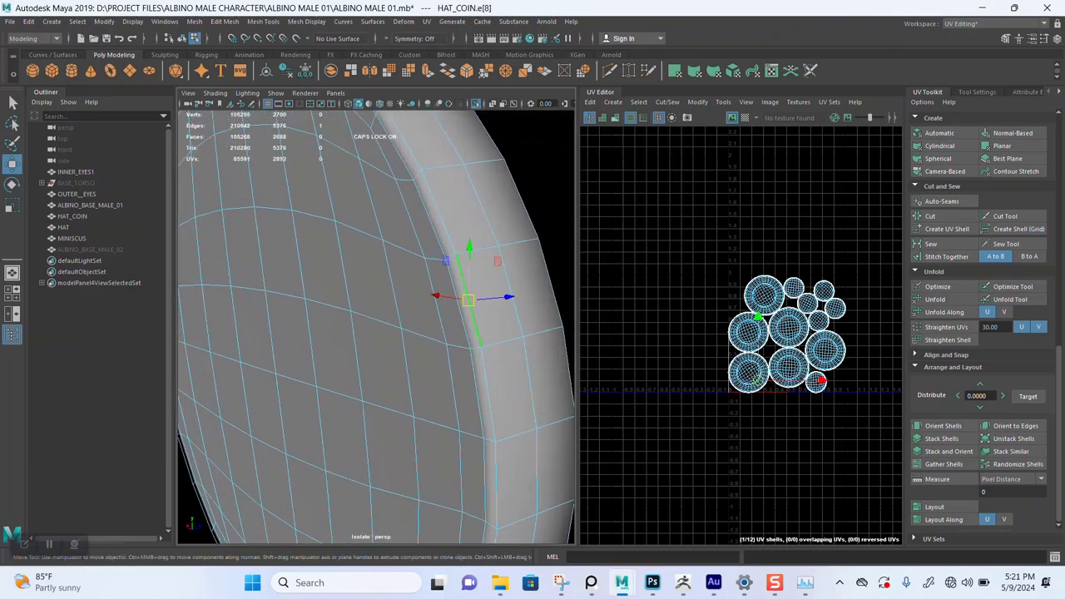
# - Add the second coin's edge loop between back face and side to the edge selection
pyautogui.keyDown('alt'); pyautogui.moveTo(466, 304); pyautogui.dragTo(400, 304, button='right'); pyautogui.keyUp('alt')
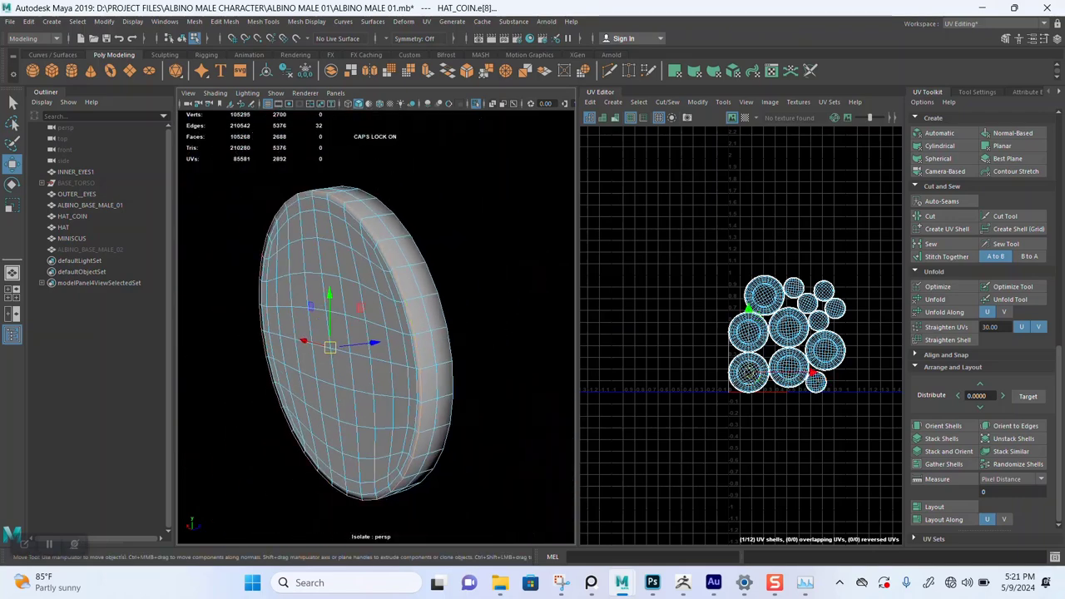
pyautogui.keyDown('alt'); pyautogui.moveTo(399, 304); pyautogui.dragTo(266, 308); pyautogui.keyUp('alt')
pyautogui.keyDown('alt'); pyautogui.moveTo(266, 308); pyautogui.dragTo(429, 329, button='middle'); pyautogui.keyUp('alt')
pyautogui.keyDown('alt'); pyautogui.moveTo(428, 329); pyautogui.dragTo(366, 333, button='right'); pyautogui.keyUp('alt')
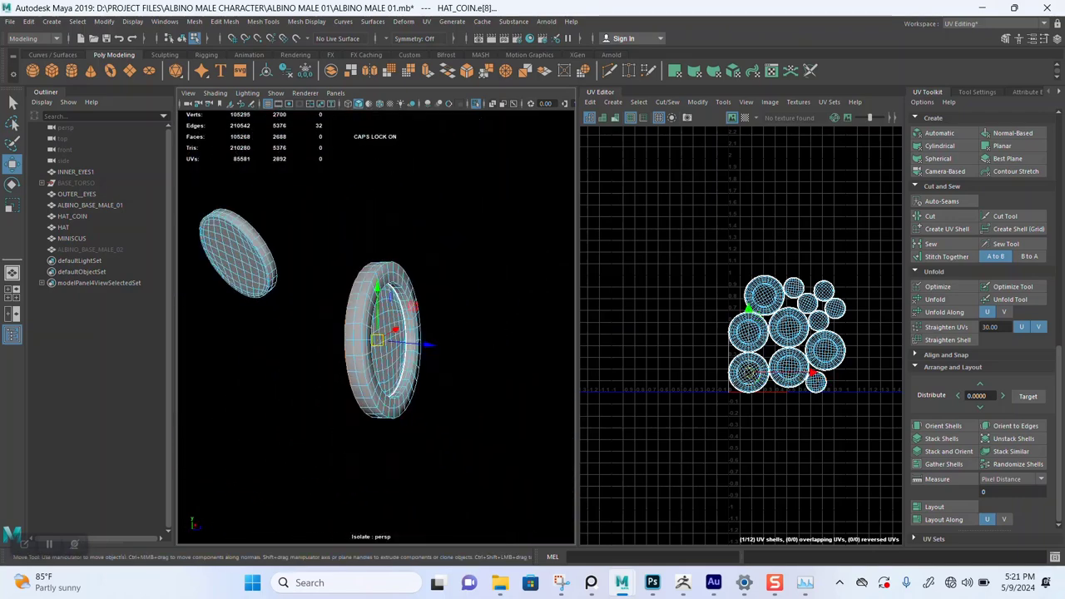
pyautogui.keyDown('alt'); pyautogui.moveTo(366, 333); pyautogui.dragTo(507, 337); pyautogui.keyUp('alt')
pyautogui.keyDown('alt'); pyautogui.moveTo(250, 449); pyautogui.dragTo(441, 325, button='middle'); pyautogui.keyUp('alt')
pyautogui.keyDown('alt'); pyautogui.moveTo(375, 329); pyautogui.dragTo(475, 329); pyautogui.keyUp('alt')
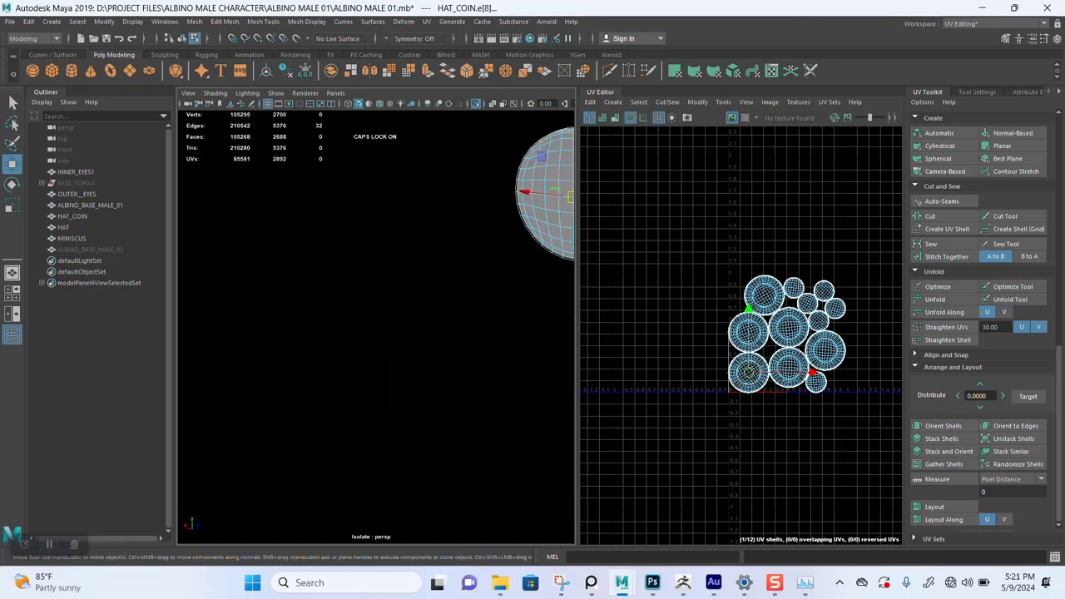
pyautogui.keyDown('alt'); pyautogui.moveTo(500, 316); pyautogui.dragTo(258, 333, button='middle'); pyautogui.keyUp('alt')
pyautogui.keyDown('alt'); pyautogui.moveTo(317, 333); pyautogui.dragTo(396, 333); pyautogui.keyUp('alt')
pyautogui.keyDown('alt'); pyautogui.moveTo(396, 333); pyautogui.dragTo(208, 408, button='middle'); pyautogui.keyUp('alt')
pyautogui.keyDown('alt'); pyautogui.moveTo(374, 358); pyautogui.dragTo(312, 358); pyautogui.keyUp('alt')
pyautogui.keyDown('alt'); pyautogui.moveTo(312, 358); pyautogui.dragTo(416, 358, button='right'); pyautogui.keyUp('alt')
pyautogui.keyDown('alt'); pyautogui.moveTo(416, 358); pyautogui.dragTo(449, 358); pyautogui.keyUp('alt')
pyautogui.keyDown('alt'); pyautogui.moveTo(333, 358); pyautogui.dragTo(466, 358, button='middle'); pyautogui.keyUp('alt')
# - Add the third coin's edge loop between back face and side to the edge selection
pyautogui.keyDown('alt'); pyautogui.moveTo(375, 333); pyautogui.dragTo(283, 333, button='right'); pyautogui.keyUp('alt')
pyautogui.keyDown('alt'); pyautogui.moveTo(333, 358); pyautogui.dragTo(379, 276, button='middle'); pyautogui.keyUp('alt')
pyautogui.keyDown('alt'); pyautogui.moveTo(379, 276); pyautogui.dragTo(332, 276, button='right'); pyautogui.keyUp('alt')
pyautogui.keyDown('alt'); pyautogui.moveTo(333, 333); pyautogui.dragTo(276, 250, button='middle'); pyautogui.keyUp('alt')
pyautogui.keyDown('alt'); pyautogui.moveTo(277, 250); pyautogui.dragTo(391, 250, button='right'); pyautogui.keyUp('alt')
pyautogui.keyDown('alt'); pyautogui.moveTo(291, 275); pyautogui.dragTo(440, 372, button='middle'); pyautogui.keyUp('alt')
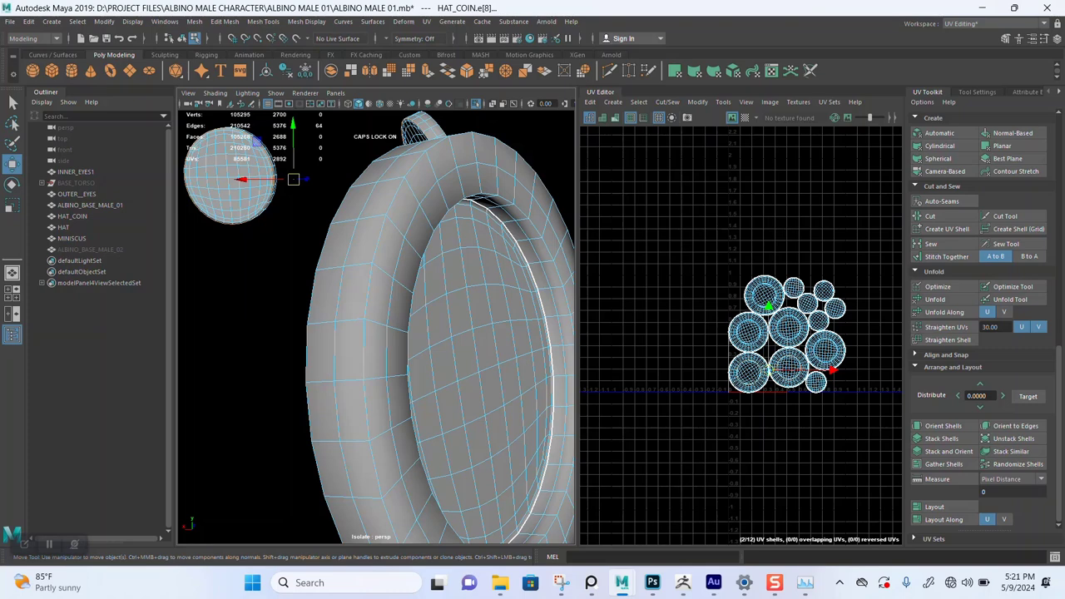
pyautogui.keyDown('alt'); pyautogui.moveTo(416, 332); pyautogui.dragTo(291, 333, button='right'); pyautogui.keyUp('alt')
pyautogui.keyDown('alt'); pyautogui.moveTo(349, 325); pyautogui.dragTo(458, 324); pyautogui.keyUp('alt')
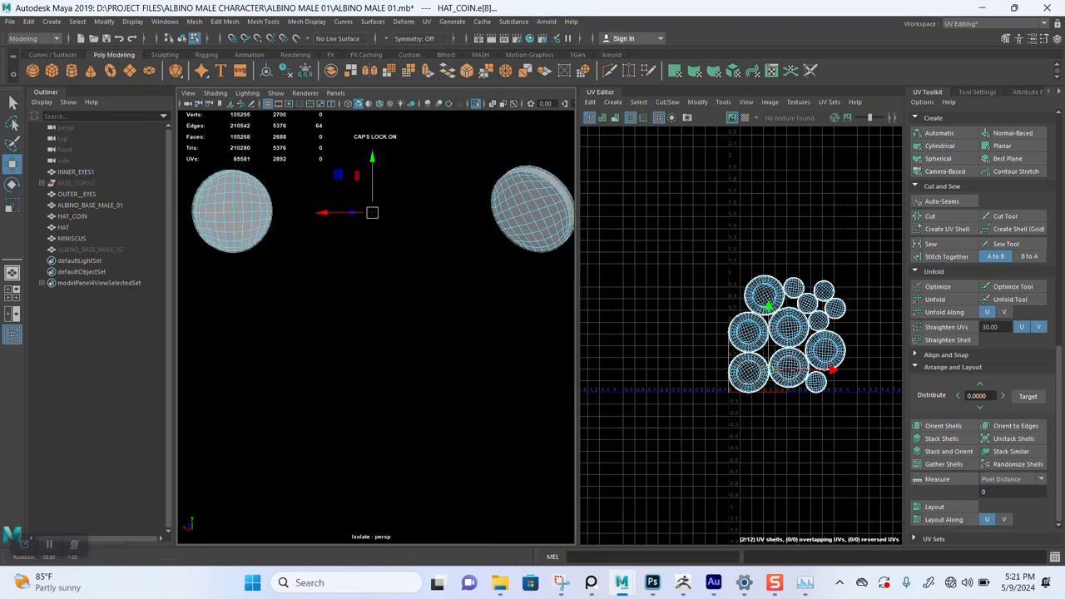
pyautogui.keyDown('alt'); pyautogui.moveTo(499, 316); pyautogui.dragTo(218, 353, button='middle'); pyautogui.keyUp('alt')
pyautogui.keyDown('alt'); pyautogui.moveTo(291, 350); pyautogui.dragTo(391, 283); pyautogui.keyUp('alt')
pyautogui.keyDown('alt'); pyautogui.moveTo(391, 283); pyautogui.dragTo(549, 312, button='middle'); pyautogui.keyUp('alt')
pyautogui.keyDown('alt'); pyautogui.moveTo(516, 312); pyautogui.dragTo(441, 329); pyautogui.keyUp('alt')
pyautogui.keyDown('alt'); pyautogui.moveTo(441, 329); pyautogui.dragTo(286, 462, button='middle'); pyautogui.keyUp('alt')
pyautogui.keyDown('alt'); pyautogui.moveTo(286, 416); pyautogui.dragTo(424, 416, button='right'); pyautogui.keyUp('alt')
pyautogui.keyDown('alt'); pyautogui.moveTo(375, 349); pyautogui.dragTo(424, 324); pyautogui.keyUp('alt')
pyautogui.keyDown('alt'); pyautogui.moveTo(341, 474); pyautogui.dragTo(391, 262, button='middle'); pyautogui.keyUp('alt')
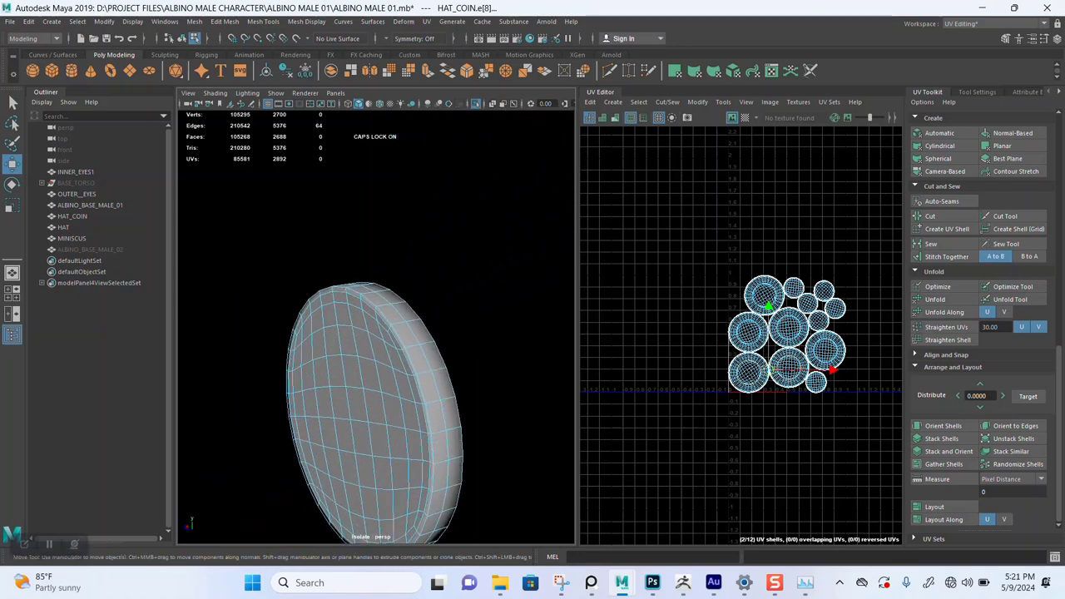
pyautogui.keyDown('alt'); pyautogui.moveTo(358, 350); pyautogui.dragTo(478, 350, button='right'); pyautogui.keyUp('alt')
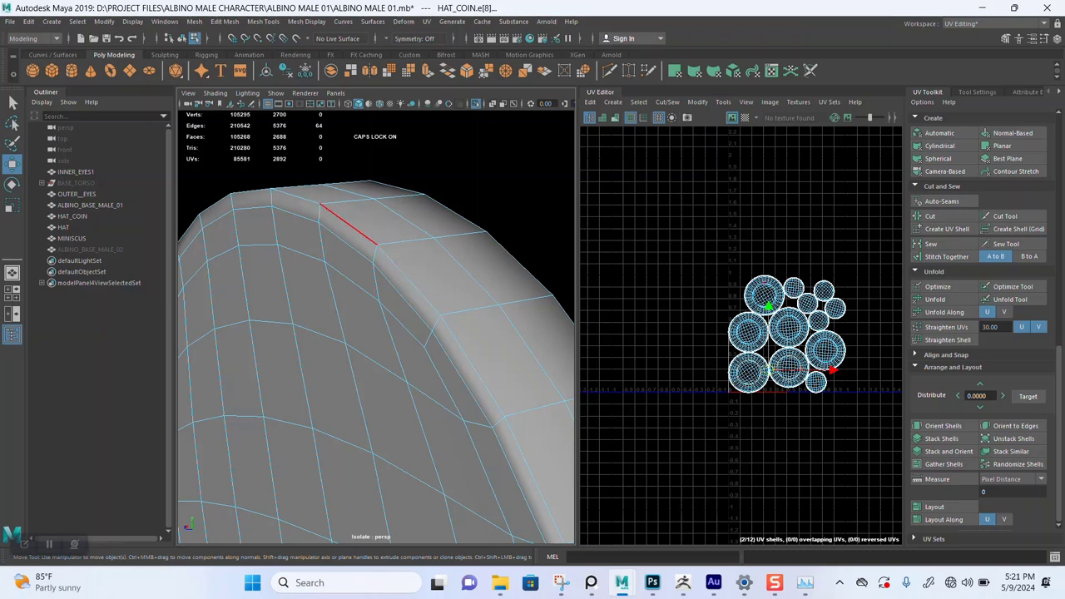
# - Add the fourth coin's edge loop between back face and side to the edge selection
pyautogui.keyDown('alt'); pyautogui.moveTo(376, 283); pyautogui.dragTo(271, 283, button='right'); pyautogui.keyUp('alt')
pyautogui.keyDown('alt'); pyautogui.moveTo(361, 441); pyautogui.dragTo(353, 315, button='middle'); pyautogui.keyUp('alt')
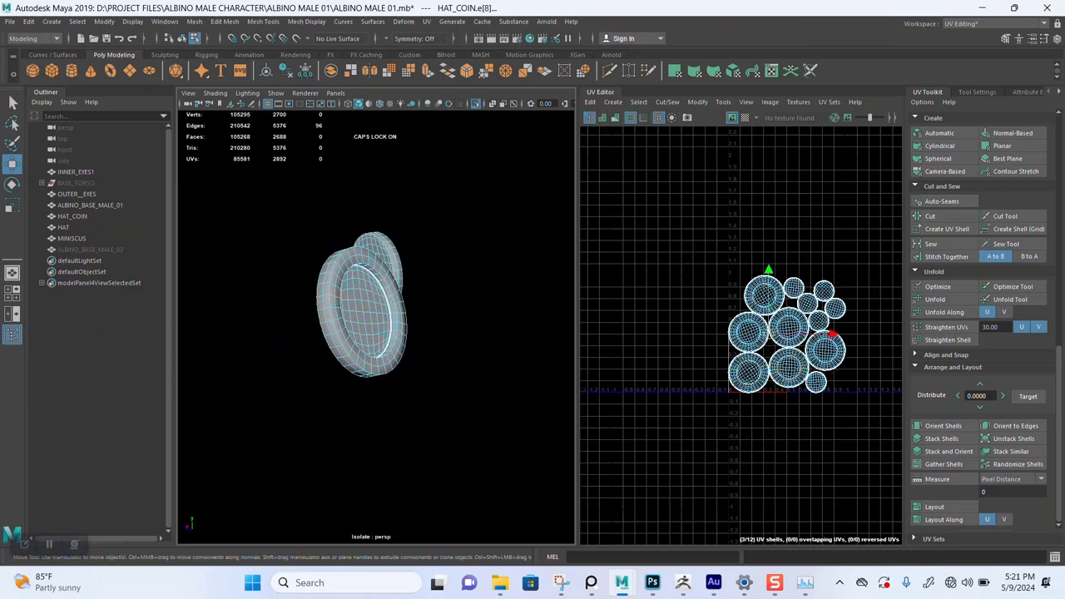
pyautogui.keyDown('alt'); pyautogui.moveTo(353, 314); pyautogui.dragTo(433, 315, button='right'); pyautogui.keyUp('alt')
pyautogui.keyDown('alt'); pyautogui.moveTo(333, 274); pyautogui.dragTo(512, 429, button='middle'); pyautogui.keyUp('alt')
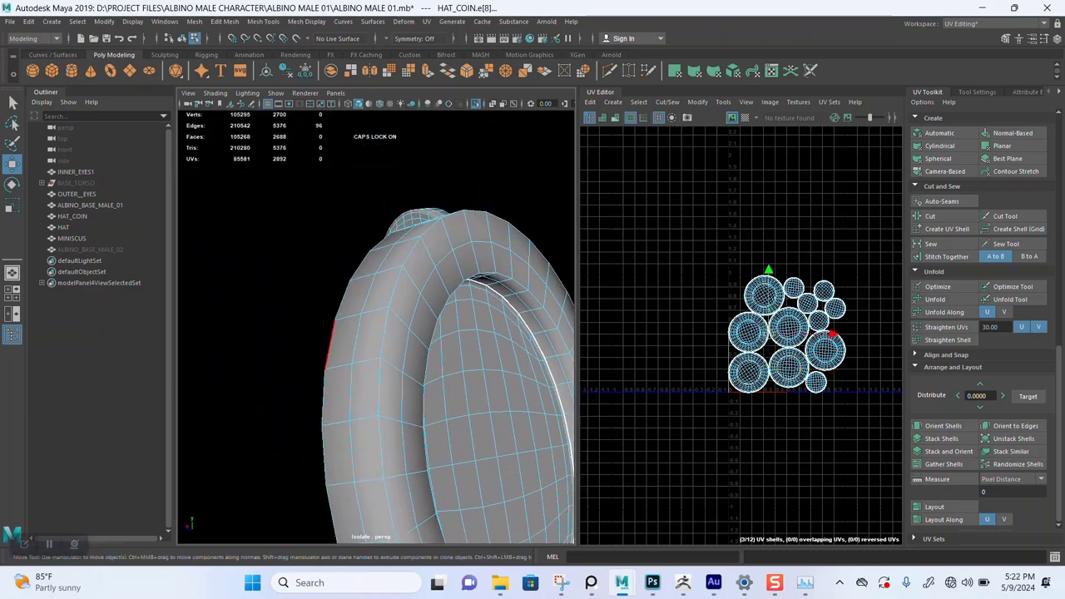
# - Add the fifth coin's edge loop between back face and side to the edge selection
pyautogui.keyDown('alt'); pyautogui.moveTo(483, 367); pyautogui.dragTo(342, 366, button='right'); pyautogui.keyUp('alt')
pyautogui.keyDown('alt'); pyautogui.moveTo(341, 350); pyautogui.dragTo(487, 340, button='middle'); pyautogui.keyUp('alt')
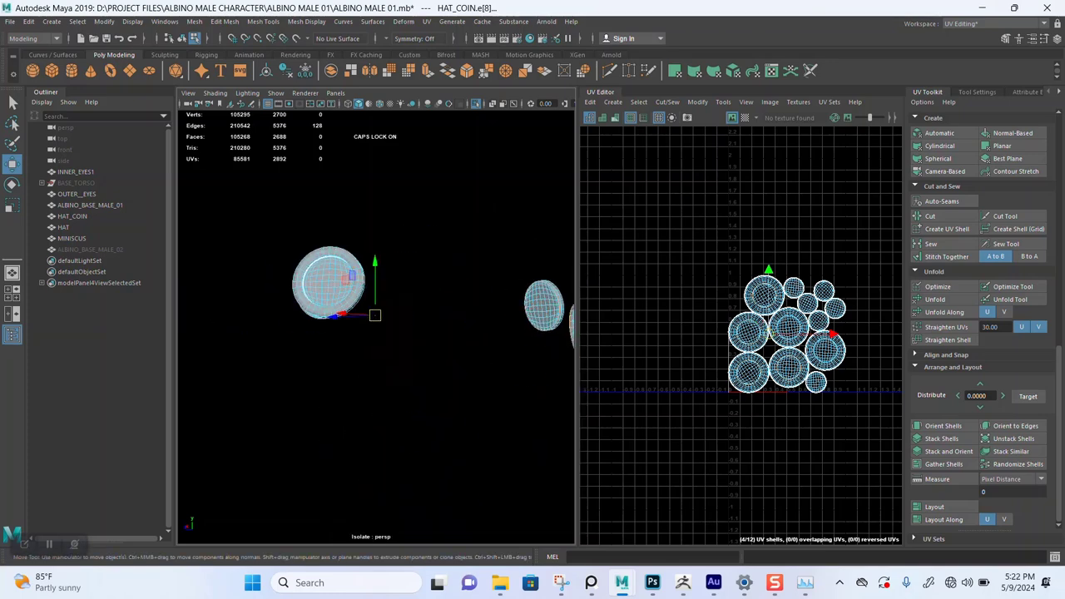
pyautogui.keyDown('alt'); pyautogui.moveTo(466, 340); pyautogui.dragTo(537, 362); pyautogui.keyUp('alt')
pyautogui.keyDown('alt'); pyautogui.moveTo(524, 358); pyautogui.dragTo(266, 354, button='middle'); pyautogui.keyUp('alt')
pyautogui.keyDown('alt'); pyautogui.moveTo(316, 350); pyautogui.dragTo(416, 349, button='right'); pyautogui.keyUp('alt')
pyautogui.keyDown('alt'); pyautogui.moveTo(283, 333); pyautogui.dragTo(441, 337, button='middle'); pyautogui.keyUp('alt')
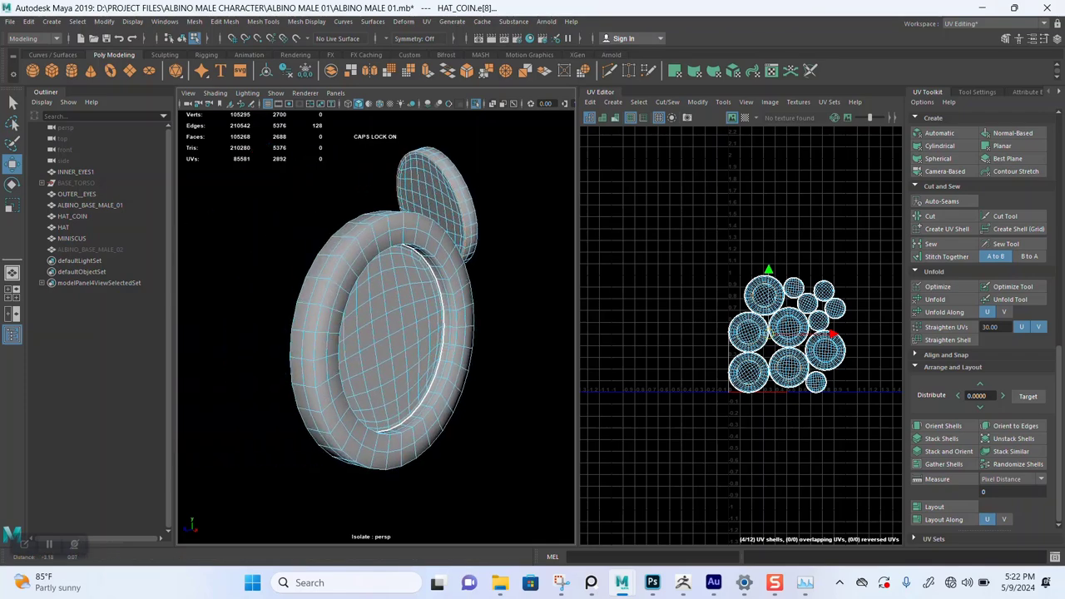
pyautogui.keyDown('alt'); pyautogui.moveTo(400, 337); pyautogui.dragTo(429, 339); pyautogui.keyUp('alt')
pyautogui.keyDown('alt'); pyautogui.moveTo(428, 340); pyautogui.dragTo(470, 339, button='right'); pyautogui.keyUp('alt')
pyautogui.keyDown('alt'); pyautogui.moveTo(416, 333); pyautogui.dragTo(512, 359, button='middle'); pyautogui.keyUp('alt')
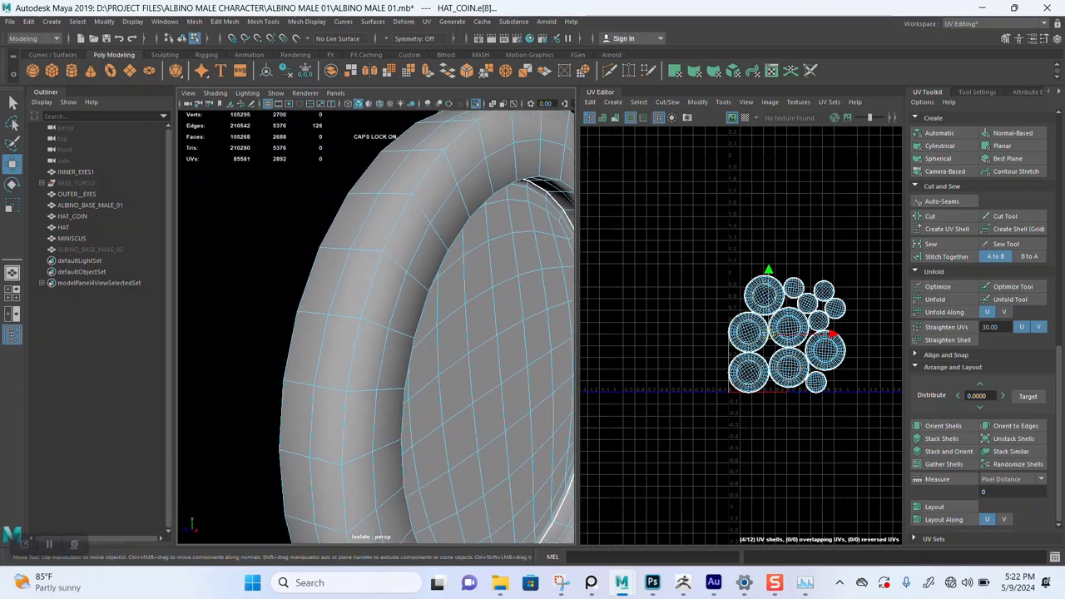
# - Add the sixth coin's back edge loop to the selection and cut the UVs along all selected loops
pyautogui.keyDown('alt'); pyautogui.moveTo(383, 358); pyautogui.dragTo(299, 356, button='right'); pyautogui.keyUp('alt')
pyautogui.keyDown('alt'); pyautogui.moveTo(333, 354); pyautogui.dragTo(475, 339, button='middle'); pyautogui.keyUp('alt')
pyautogui.keyDown('alt'); pyautogui.moveTo(474, 339); pyautogui.dragTo(350, 340); pyautogui.keyUp('alt')
pyautogui.keyDown('alt'); pyautogui.moveTo(333, 339); pyautogui.dragTo(495, 335, button='middle'); pyautogui.keyUp('alt')
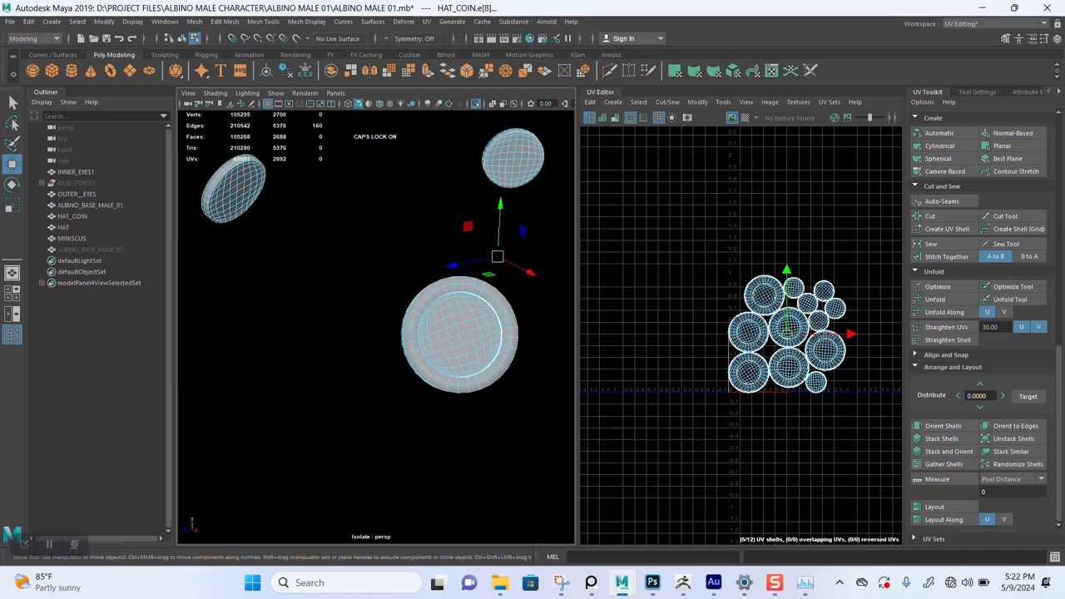
pyautogui.keyDown('alt'); pyautogui.moveTo(400, 339); pyautogui.dragTo(458, 340, button='right'); pyautogui.keyUp('alt')
pyautogui.keyDown('alt'); pyautogui.moveTo(458, 339); pyautogui.dragTo(491, 341); pyautogui.keyUp('alt')
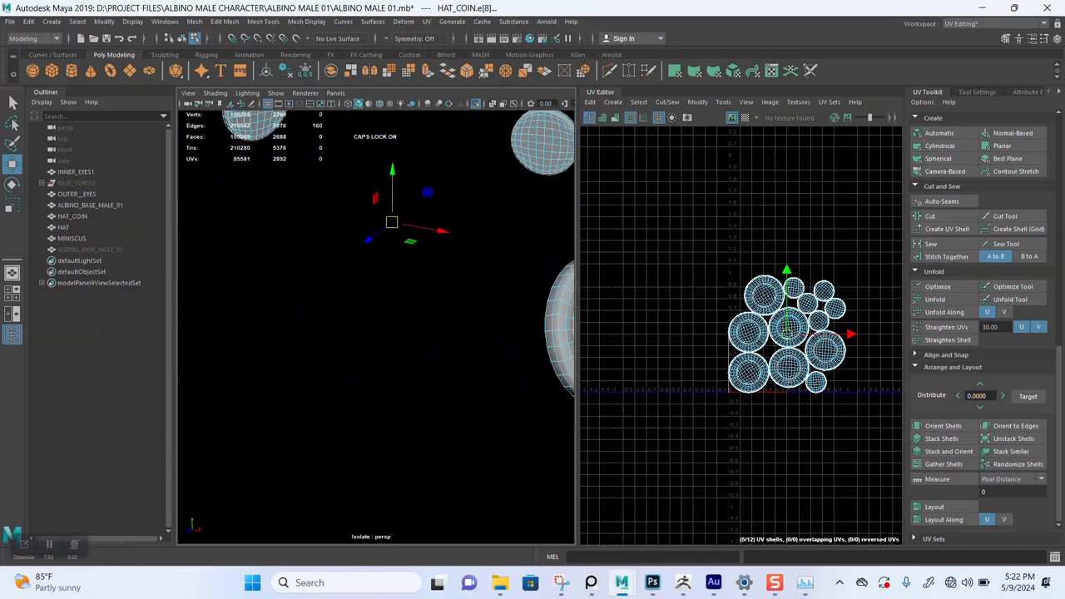
pyautogui.keyDown('alt'); pyautogui.moveTo(491, 341); pyautogui.dragTo(312, 370, button='middle'); pyautogui.keyUp('alt')
pyautogui.keyDown('alt'); pyautogui.moveTo(312, 370); pyautogui.dragTo(408, 371, button='right'); pyautogui.keyUp('alt')
pyautogui.keyDown('alt'); pyautogui.moveTo(391, 366); pyautogui.dragTo(474, 399, button='middle'); pyautogui.keyUp('alt')
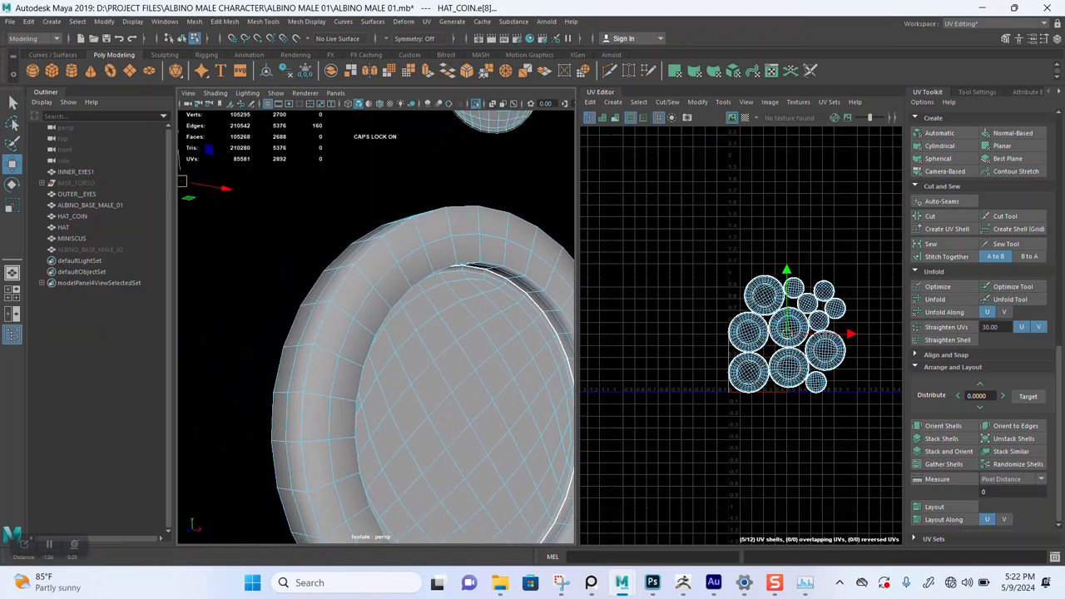
pyautogui.keyDown('alt'); pyautogui.moveTo(400, 375); pyautogui.dragTo(425, 374, button='right'); pyautogui.keyUp('alt')
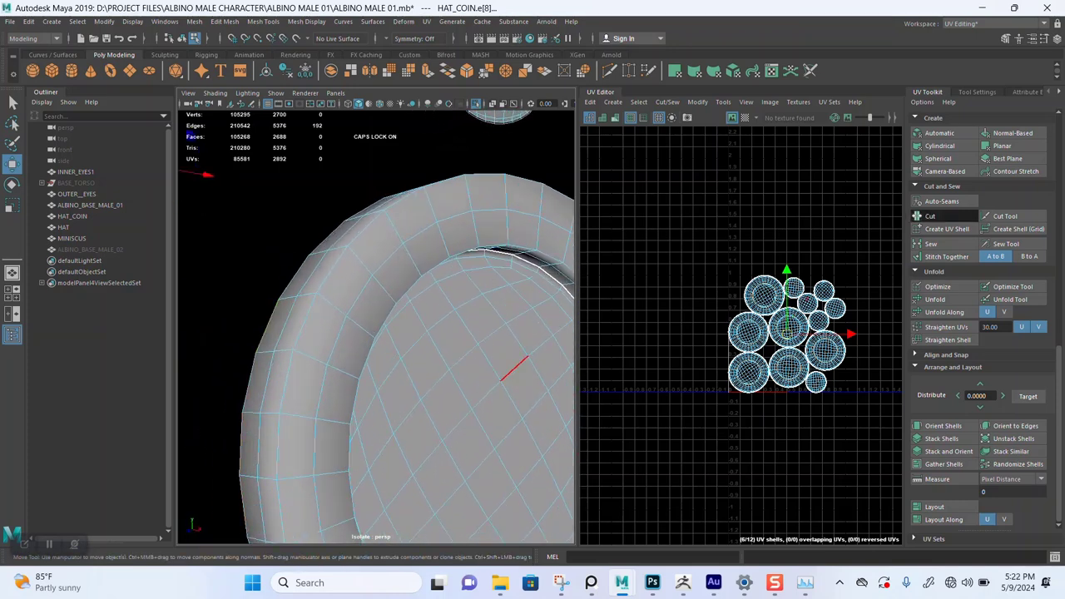
pyautogui.click(928, 215)
# - Select all faces of the HAT_COIN UV shells, then unfold and lay out the shells
pyautogui.moveTo(780, 251); pyautogui.dragTo(754, 236, button='right')
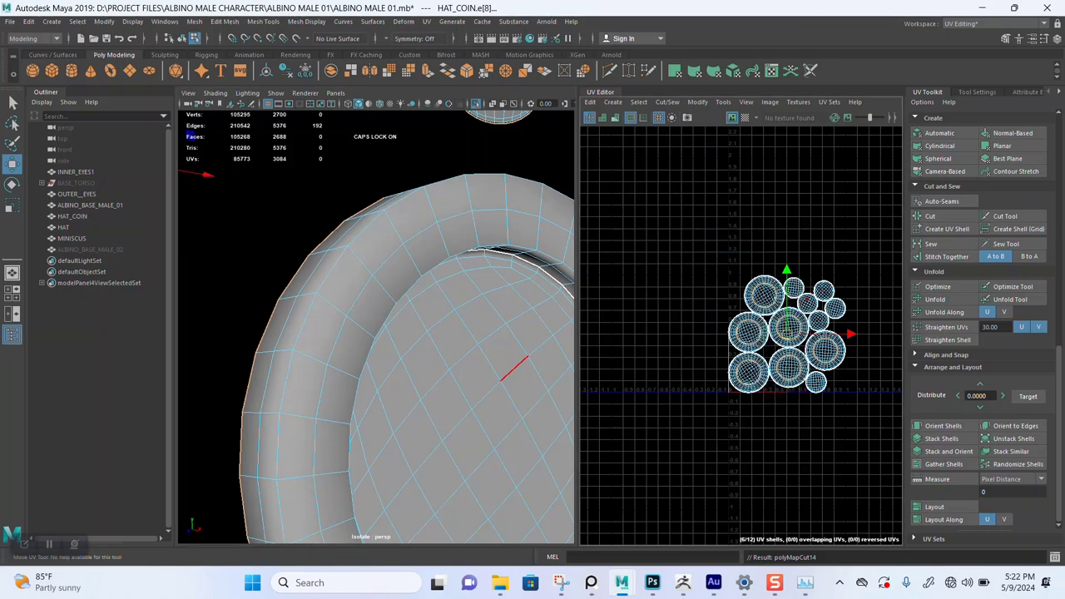
pyautogui.moveTo(706, 217); pyautogui.dragTo(875, 443)
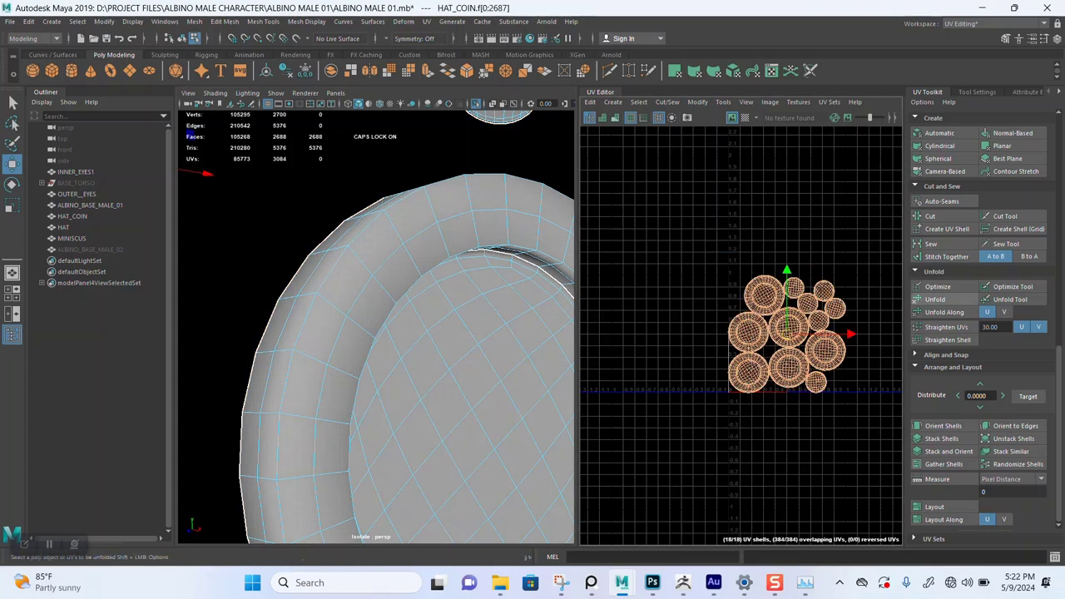
pyautogui.click(935, 507)
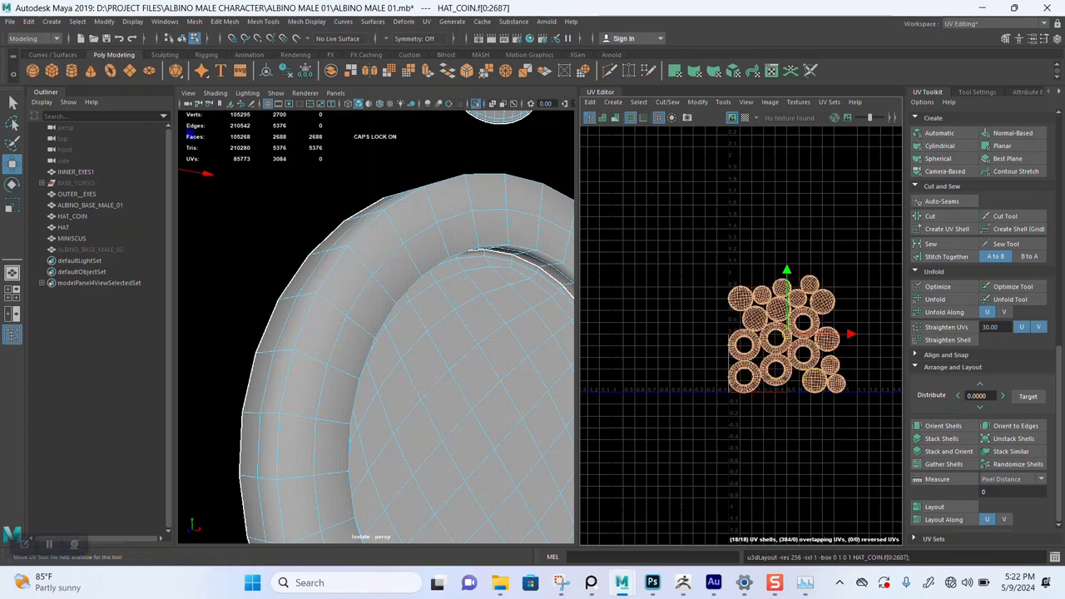
# - Turn on the checker map and examine the coins' faces and rims for texture distortion
pyautogui.click(745, 118)
pyautogui.keyDown('alt'); pyautogui.moveTo(450, 358); pyautogui.dragTo(350, 357, button='right'); pyautogui.keyUp('alt')
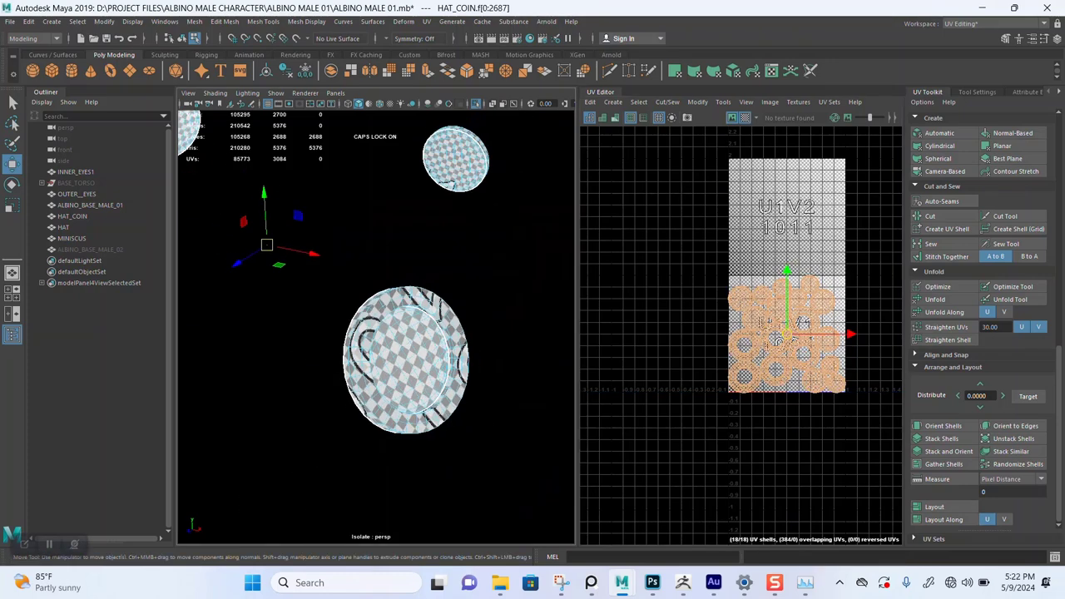
pyautogui.keyDown('alt'); pyautogui.moveTo(406, 361); pyautogui.dragTo(375, 290, button='middle'); pyautogui.keyUp('alt')
pyautogui.keyDown('alt'); pyautogui.moveTo(376, 291); pyautogui.dragTo(341, 290, button='right'); pyautogui.keyUp('alt')
pyautogui.keyDown('alt'); pyautogui.moveTo(341, 291); pyautogui.dragTo(283, 320); pyautogui.keyUp('alt')
pyautogui.keyDown('alt'); pyautogui.moveTo(283, 321); pyautogui.dragTo(343, 320, button='right'); pyautogui.keyUp('alt')
pyautogui.keyDown('alt'); pyautogui.moveTo(343, 321); pyautogui.dragTo(487, 266, button='middle'); pyautogui.keyUp('alt')
pyautogui.moveTo(487, 266)
pyautogui.keyDown('alt'); pyautogui.mouseDown(button='right')
pyautogui.moveTo(566, 266)
pyautogui.moveTo(466, 267)
pyautogui.mouseUp(button='right'); pyautogui.keyUp('alt')
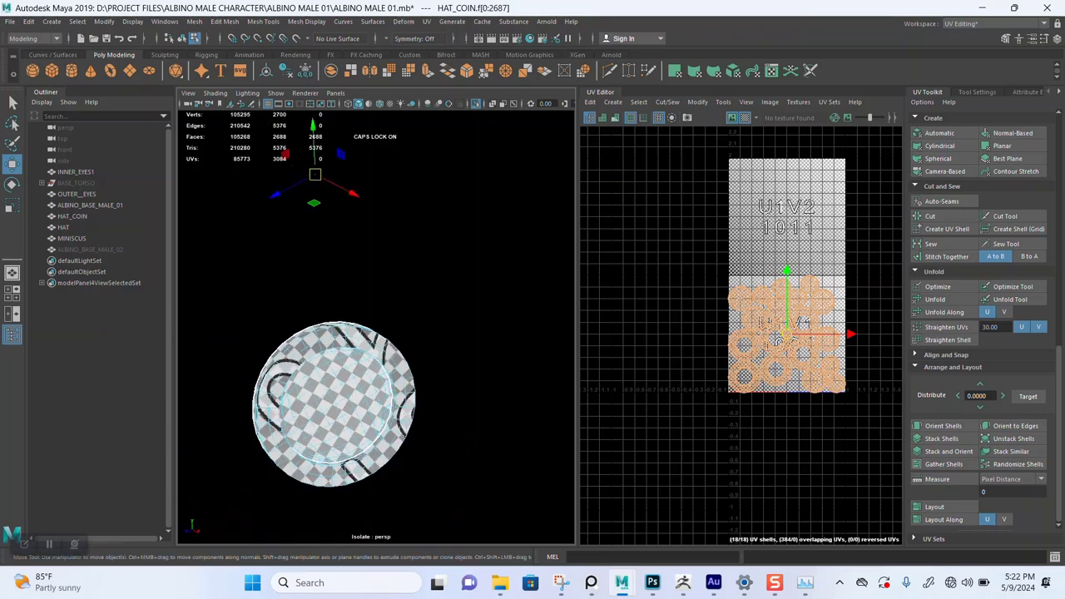
pyautogui.keyDown('alt'); pyautogui.moveTo(466, 267); pyautogui.dragTo(524, 252); pyautogui.keyUp('alt')
pyautogui.keyDown('alt'); pyautogui.moveTo(524, 251); pyautogui.dragTo(308, 253, button='middle'); pyautogui.keyUp('alt')
pyautogui.moveTo(308, 253)
pyautogui.keyDown('alt'); pyautogui.mouseDown(button='right')
pyautogui.moveTo(429, 253)
pyautogui.moveTo(287, 253)
pyautogui.mouseUp(button='right'); pyautogui.keyUp('alt')
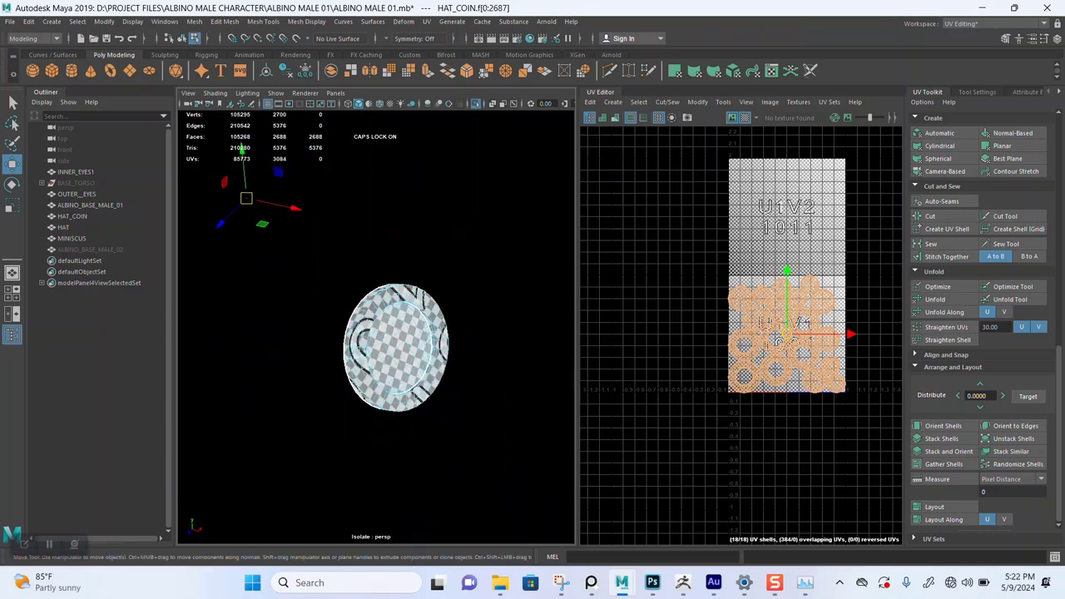
# - Turn off the checker map, save the scene, and return to object mode with nothing selected
pyautogui.click(287, 253)
pyautogui.click(745, 118)
pyautogui.keyDown('alt'); pyautogui.moveTo(499, 250); pyautogui.dragTo(423, 250, button='right'); pyautogui.keyUp('alt')
pyautogui.hotkey('ctrl', 's')
pyautogui.click(447, 250)
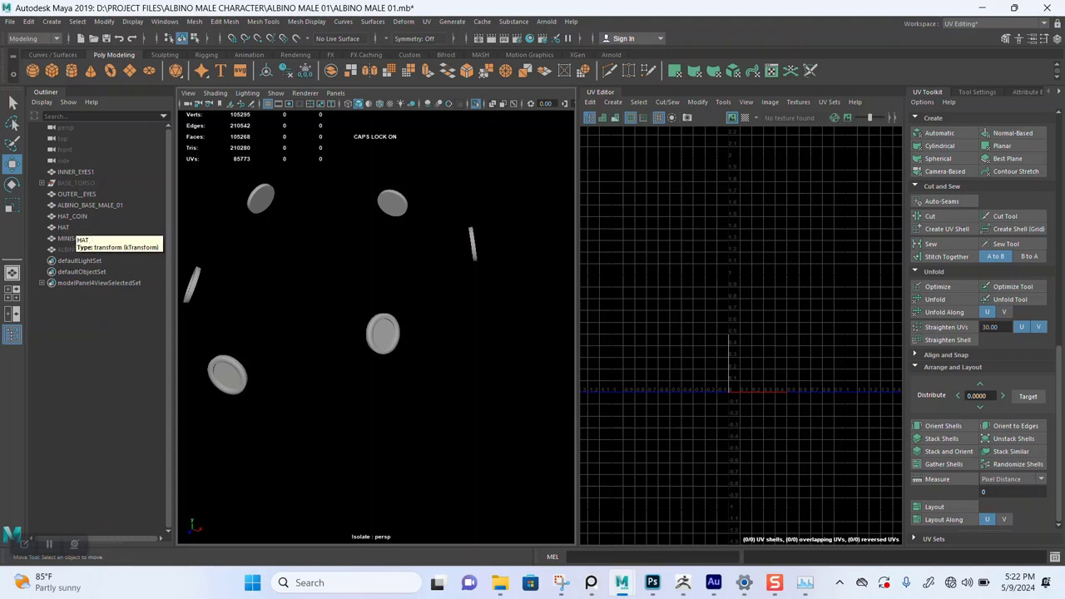
# - Select the HAT object and isolate it in the viewport in place of the coins
pyautogui.click(63, 227)
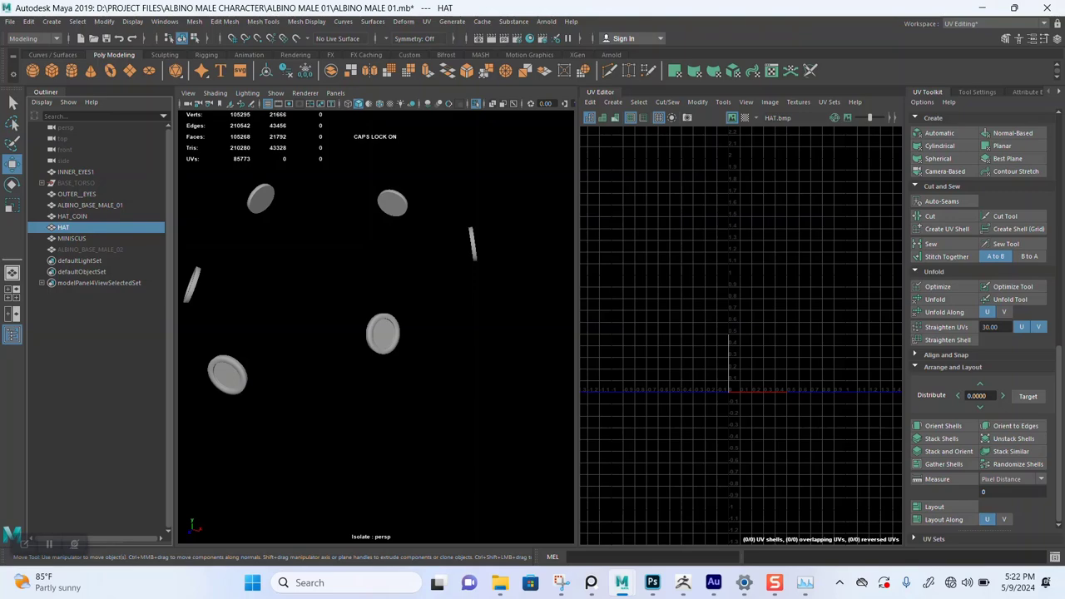
pyautogui.hotkey('ctrl', '1')
pyautogui.hotkey('ctrl', '1')
pyautogui.scroll(-1, 374, 325)
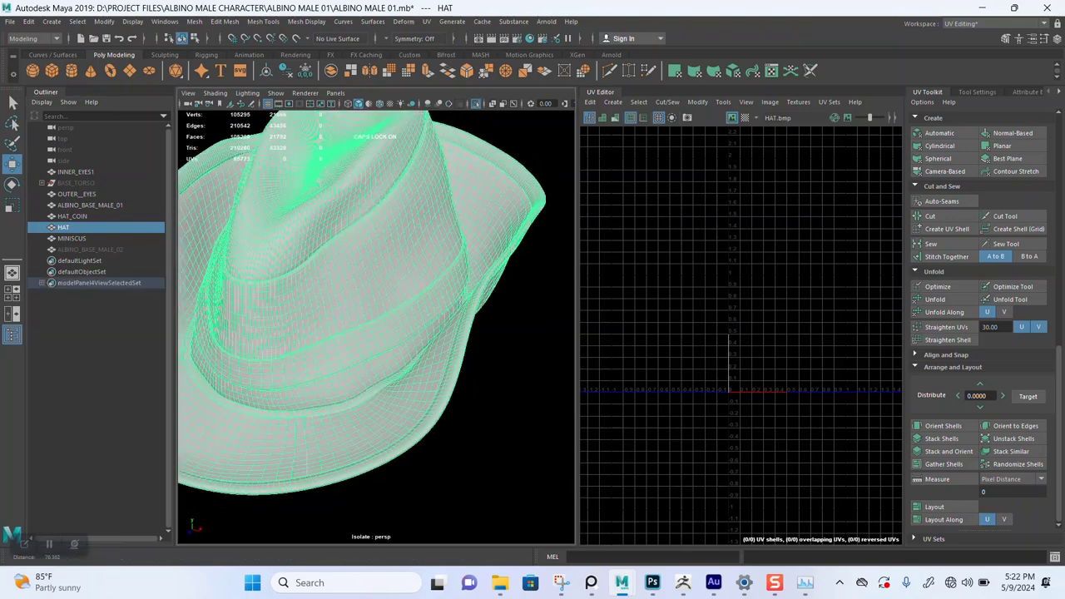
pyautogui.keyDown('alt'); pyautogui.moveTo(374, 291); pyautogui.dragTo(274, 291, button='right'); pyautogui.keyUp('alt')
pyautogui.keyDown('alt'); pyautogui.moveTo(333, 274); pyautogui.dragTo(383, 288); pyautogui.keyUp('alt')
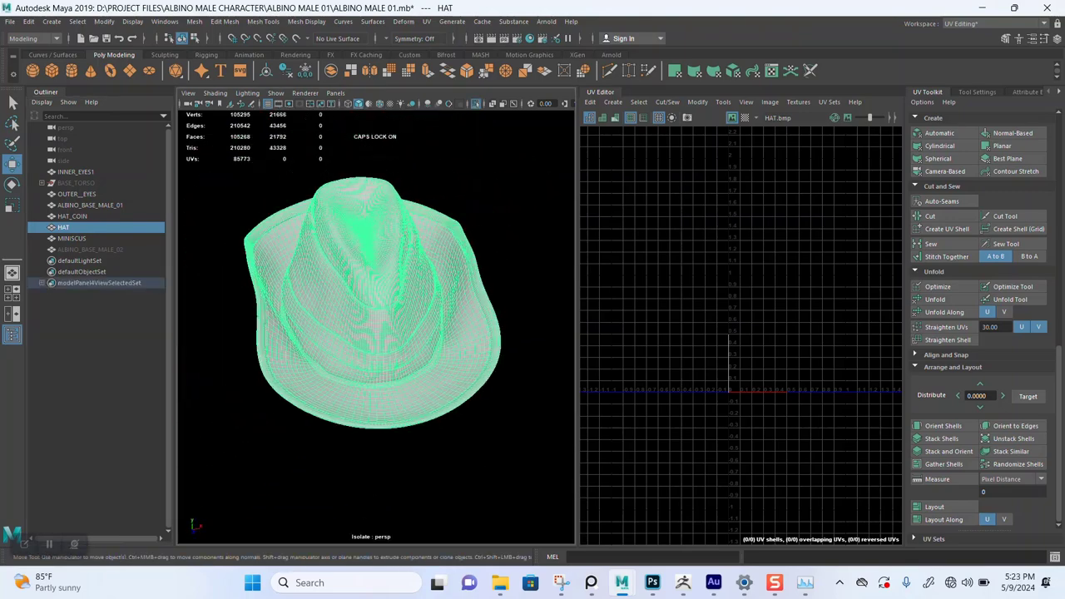
# - Assign a new Blinn material to the HAT
pyautogui.scroll(6, 383, 283)
pyautogui.scroll(-5, 383, 282)
pyautogui.moveTo(384, 282); pyautogui.dragTo(383, 297, button='right')
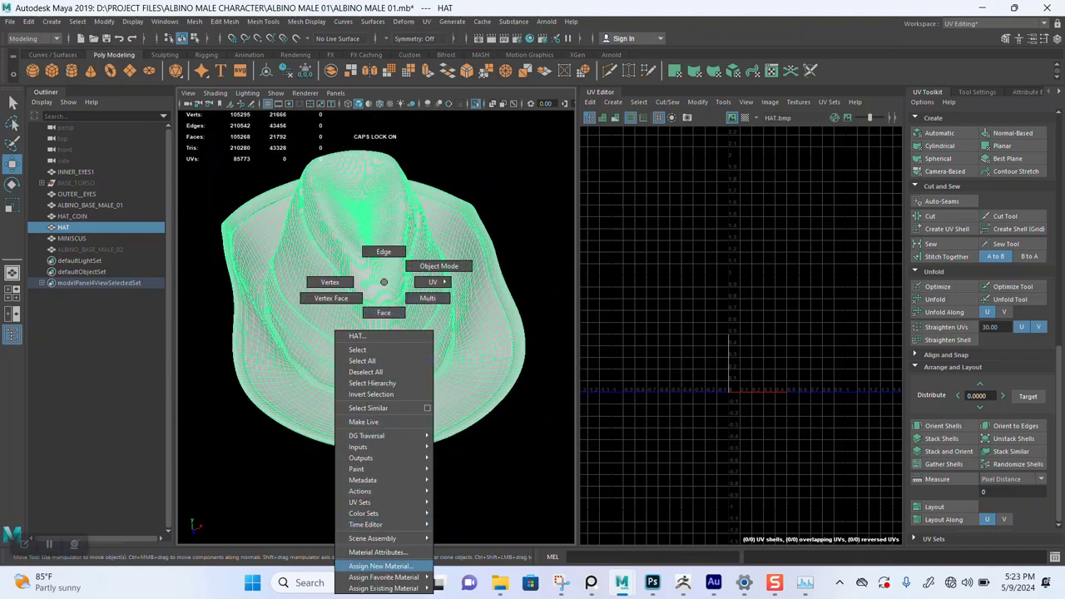
pyautogui.moveTo(384, 577)
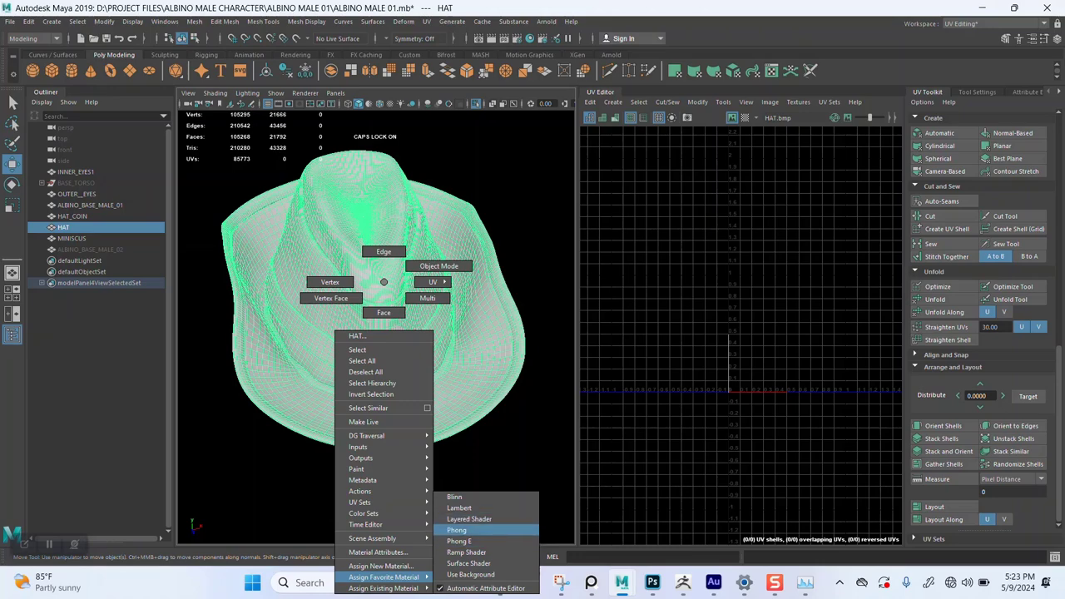
pyautogui.click(454, 497)
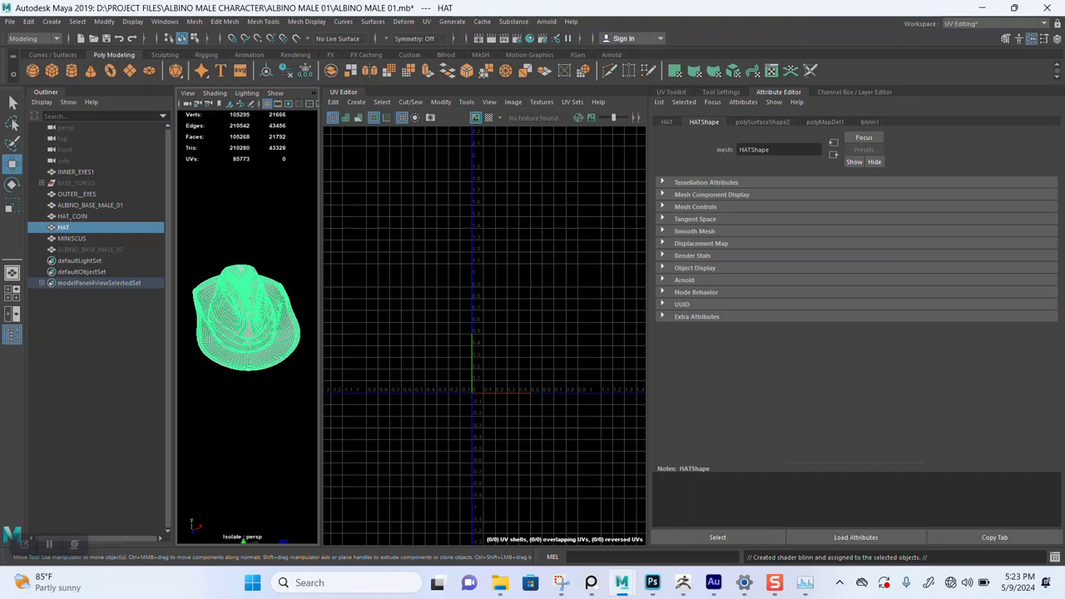
# - Bring back the UV Toolkit and widen the perspective viewport against the UV Editor
pyautogui.moveTo(649, 250); pyautogui.dragTo(808, 250)
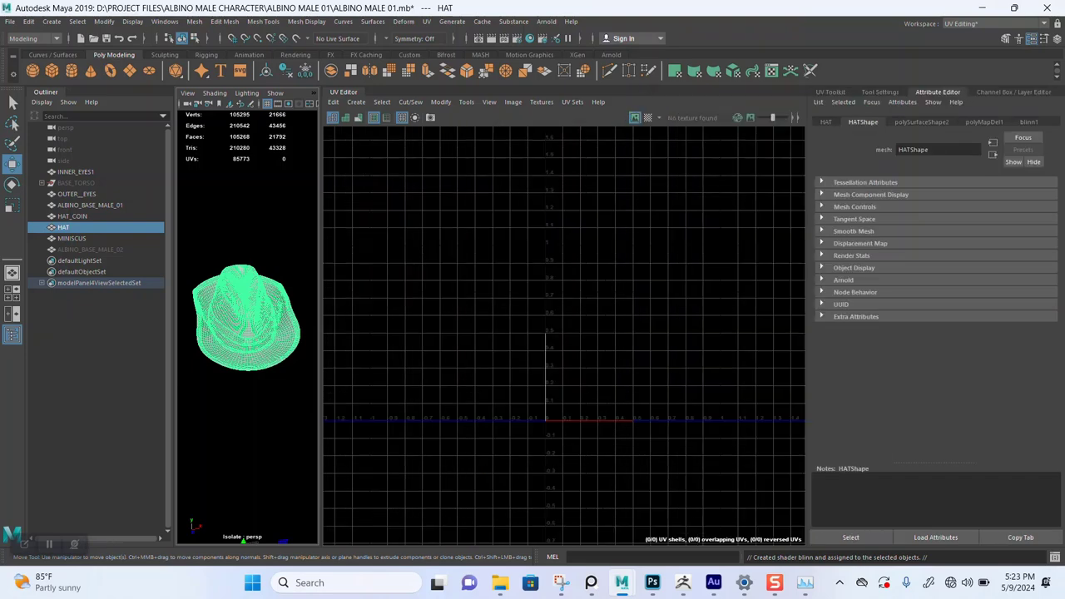
pyautogui.click(1030, 123)
pyautogui.moveTo(985, 247); pyautogui.dragTo(960, 247)
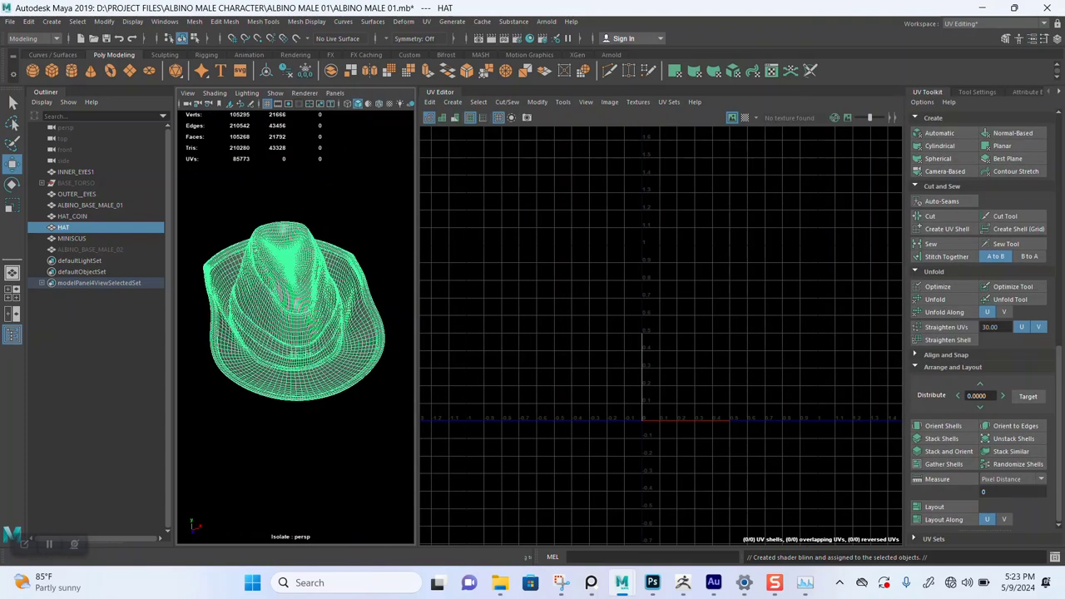
pyautogui.moveTo(417, 325); pyautogui.dragTo(698, 333)
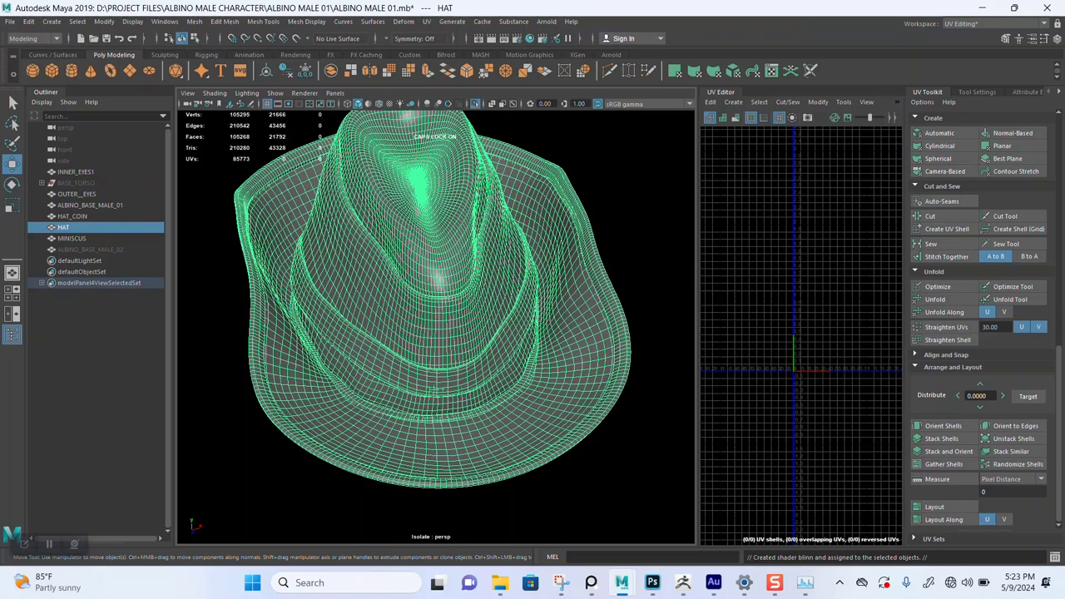
# - Deselect the hat to inspect its shaded crown, band and brim, then select it again
pyautogui.click(649, 333)
pyautogui.keyDown('alt'); pyautogui.moveTo(466, 350); pyautogui.dragTo(566, 254); pyautogui.keyUp('alt')
pyautogui.keyDown('alt'); pyautogui.moveTo(566, 254); pyautogui.dragTo(516, 358, button='middle'); pyautogui.keyUp('alt')
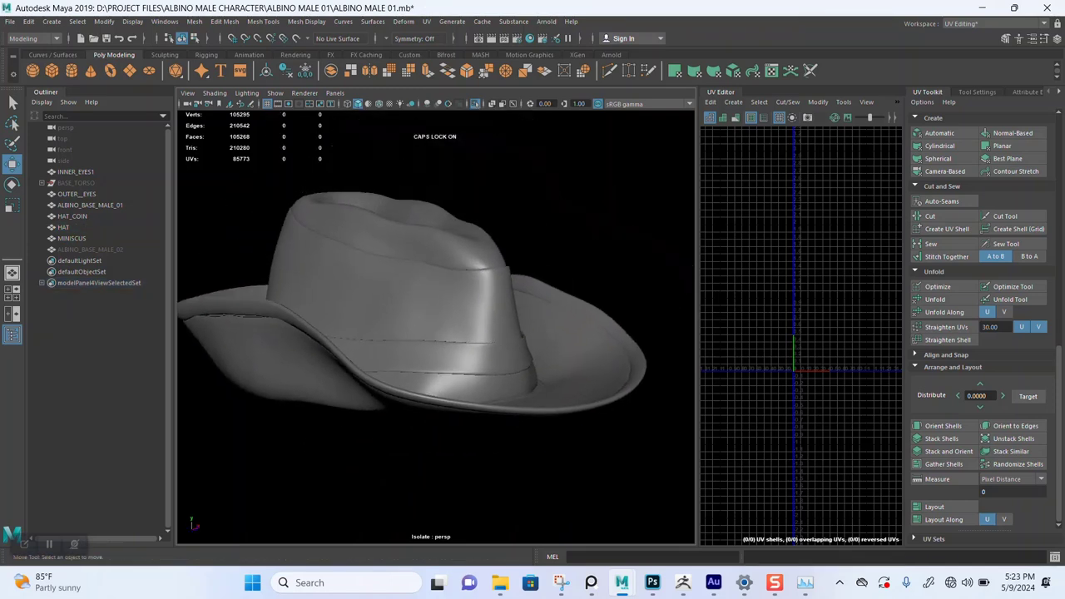
pyautogui.keyDown('alt'); pyautogui.moveTo(499, 316); pyautogui.dragTo(350, 391); pyautogui.keyUp('alt')
pyautogui.keyDown('alt'); pyautogui.moveTo(349, 391); pyautogui.dragTo(426, 337, button='middle'); pyautogui.keyUp('alt')
pyautogui.keyDown('alt'); pyautogui.moveTo(426, 338); pyautogui.dragTo(533, 337, button='right'); pyautogui.keyUp('alt')
pyautogui.click(499, 337)
pyautogui.keyDown('alt'); pyautogui.moveTo(466, 337); pyautogui.dragTo(466, 296); pyautogui.keyUp('alt')
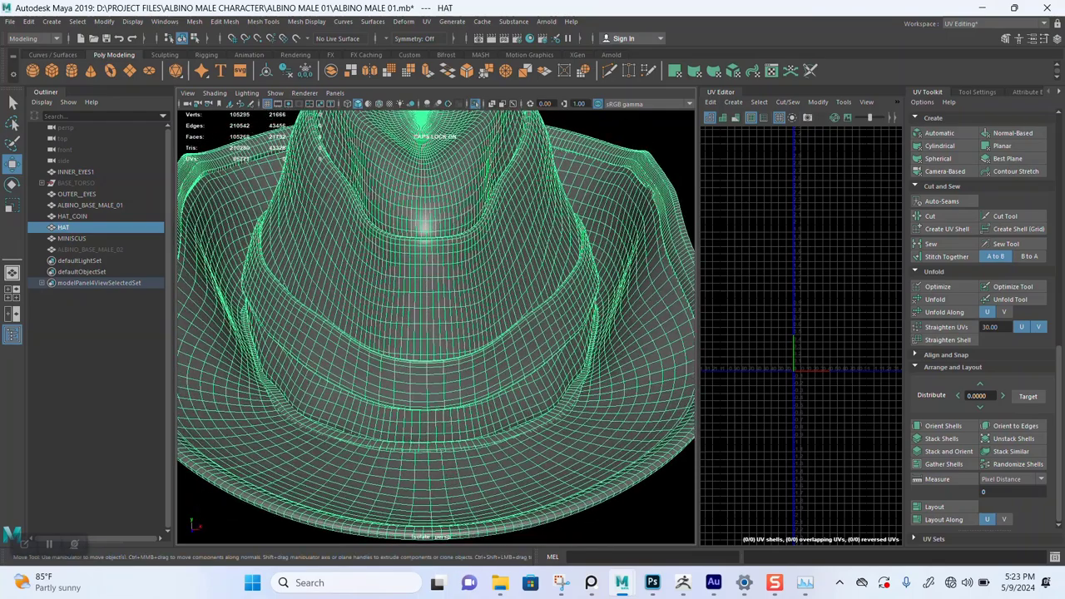
# - Select all faces of the hat and create UVs for them with a camera-based projection
pyautogui.rightClick(537, 283)
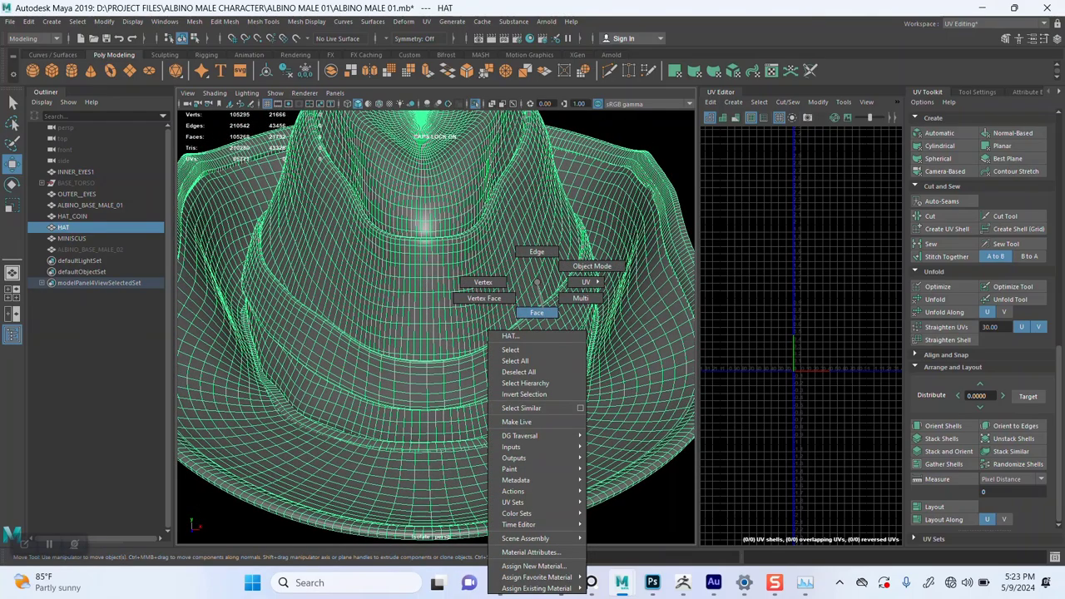
pyautogui.moveTo(537, 282); pyautogui.dragTo(473, 307, button='right')
pyautogui.rightClick(473, 277)
pyautogui.scroll(-4, 474, 307)
pyautogui.moveTo(280, 174); pyautogui.dragTo(592, 457)
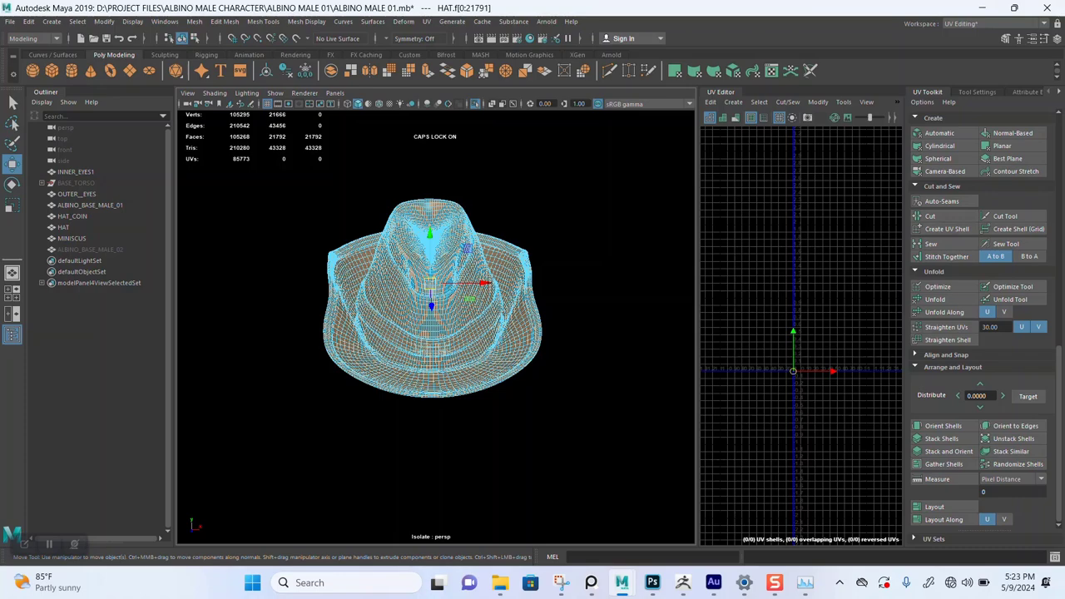
pyautogui.click(945, 171)
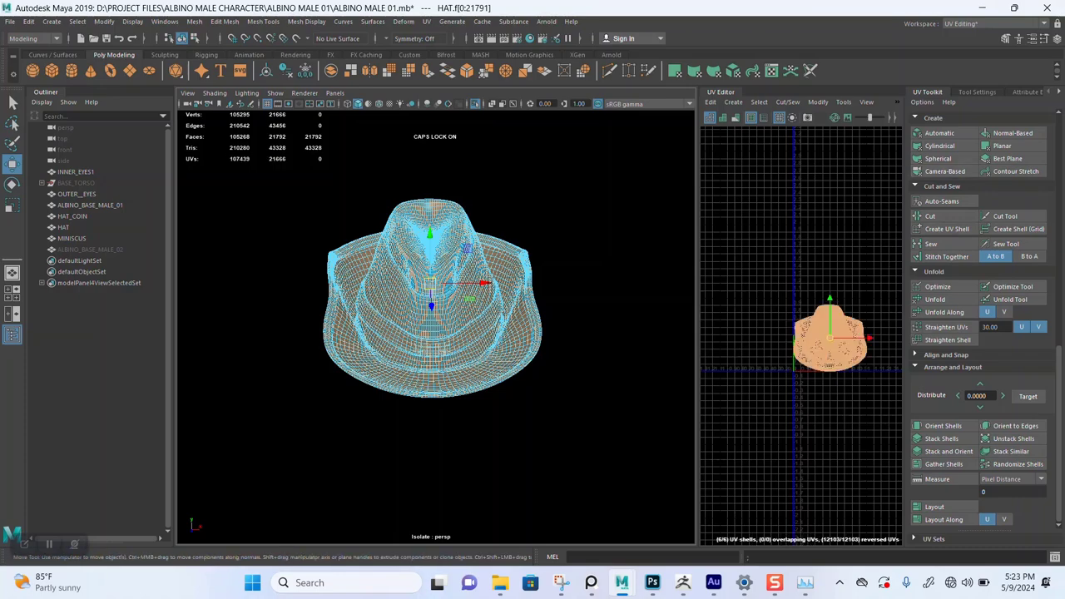
# - Clear the hat's face selection and save the scene
pyautogui.scroll(3, 432, 300)
pyautogui.moveTo(499, 333)
pyautogui.keyDown('alt'); pyautogui.mouseDown()
pyautogui.moveTo(474, 349)
pyautogui.moveTo(500, 354)
pyautogui.mouseUp(); pyautogui.keyUp('alt')
pyautogui.click(582, 466)
pyautogui.moveTo(582, 466)
pyautogui.keyDown('alt'); pyautogui.mouseDown()
pyautogui.moveTo(582, 483)
pyautogui.moveTo(587, 474)
pyautogui.mouseUp(); pyautogui.keyUp('alt')
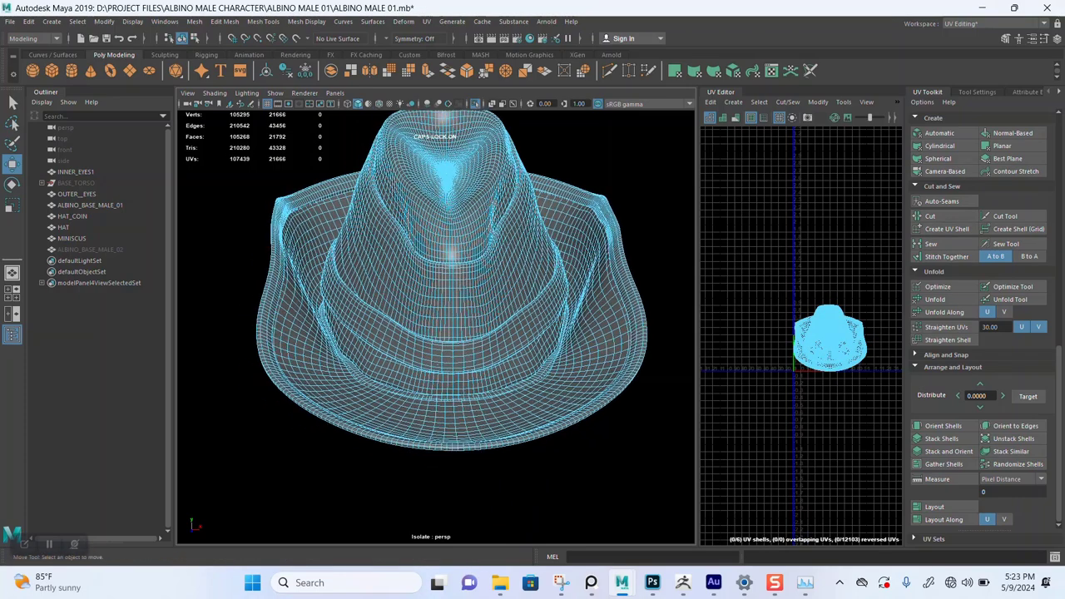
pyautogui.hotkey('ctrl', 's')
# - Select all faces of the trim piece running around the outer edge of the hat's brim
pyautogui.scroll(4, 457, 458)
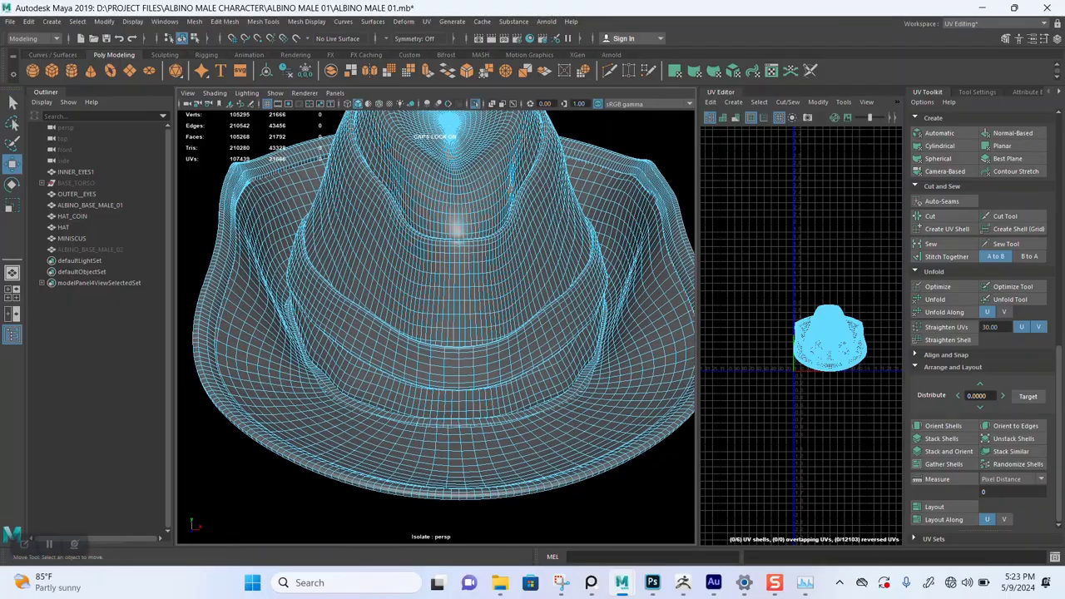
pyautogui.moveTo(442, 461)
pyautogui.keyDown('alt'); pyautogui.mouseDown()
pyautogui.moveTo(445, 341)
pyautogui.moveTo(453, 466)
pyautogui.mouseUp(); pyautogui.keyUp('alt')
pyautogui.keyDown('alt'); pyautogui.moveTo(454, 466); pyautogui.dragTo(458, 337, button='middle'); pyautogui.keyUp('alt')
pyautogui.keyDown('alt'); pyautogui.moveTo(458, 337); pyautogui.dragTo(524, 350, button='right'); pyautogui.keyUp('alt')
pyautogui.keyDown('alt'); pyautogui.moveTo(499, 374); pyautogui.dragTo(524, 324, button='middle'); pyautogui.keyUp('alt')
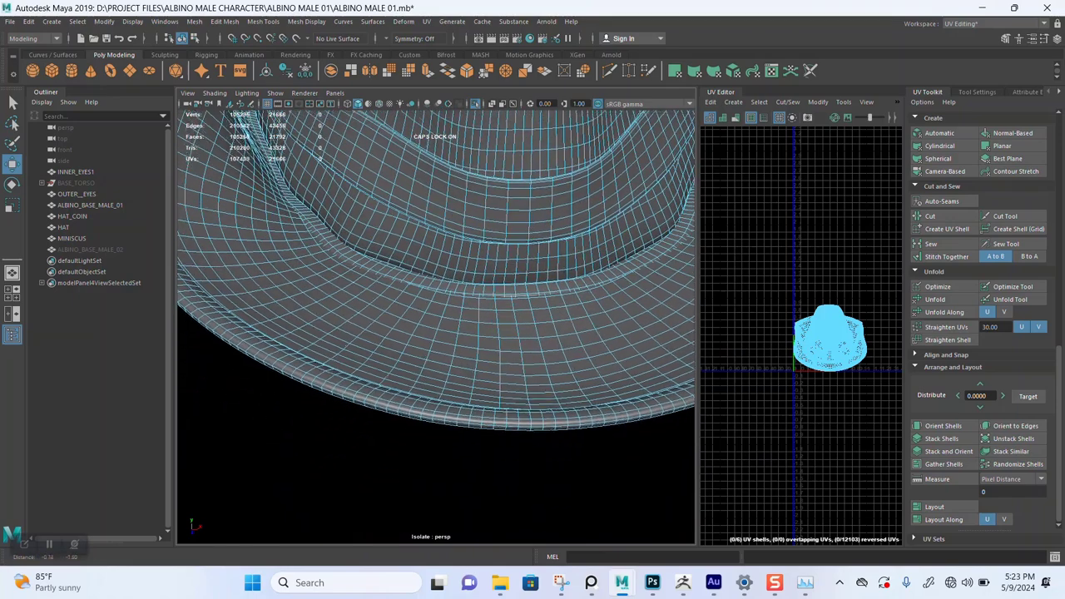
pyautogui.keyDown('alt'); pyautogui.moveTo(499, 333); pyautogui.dragTo(549, 341, button='right'); pyautogui.keyUp('alt')
pyautogui.rightClick(480, 282)
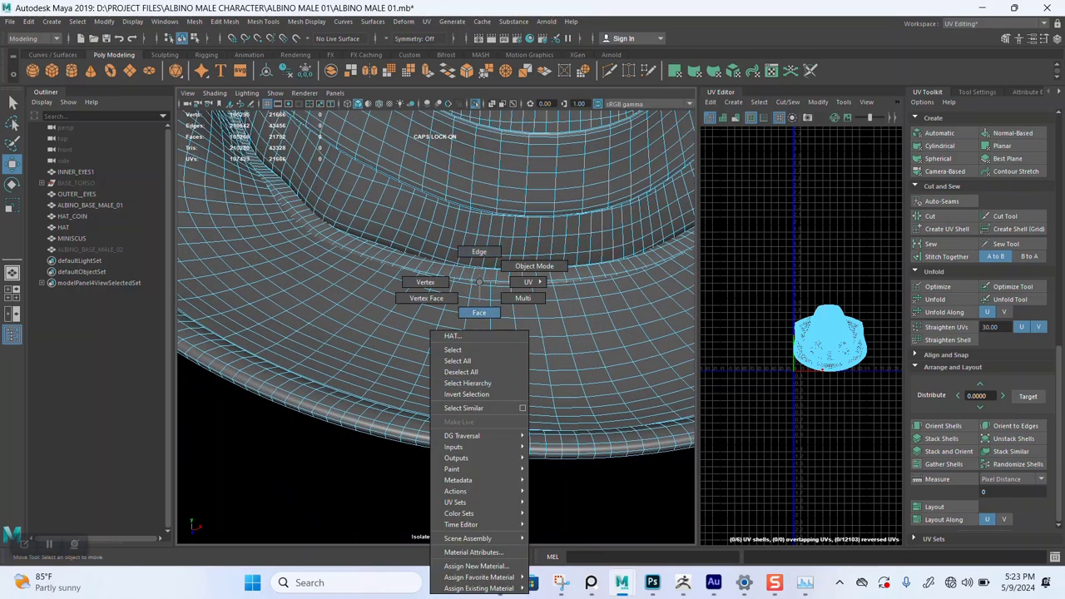
pyautogui.click(479, 312)
pyautogui.doubleClick(473, 445)
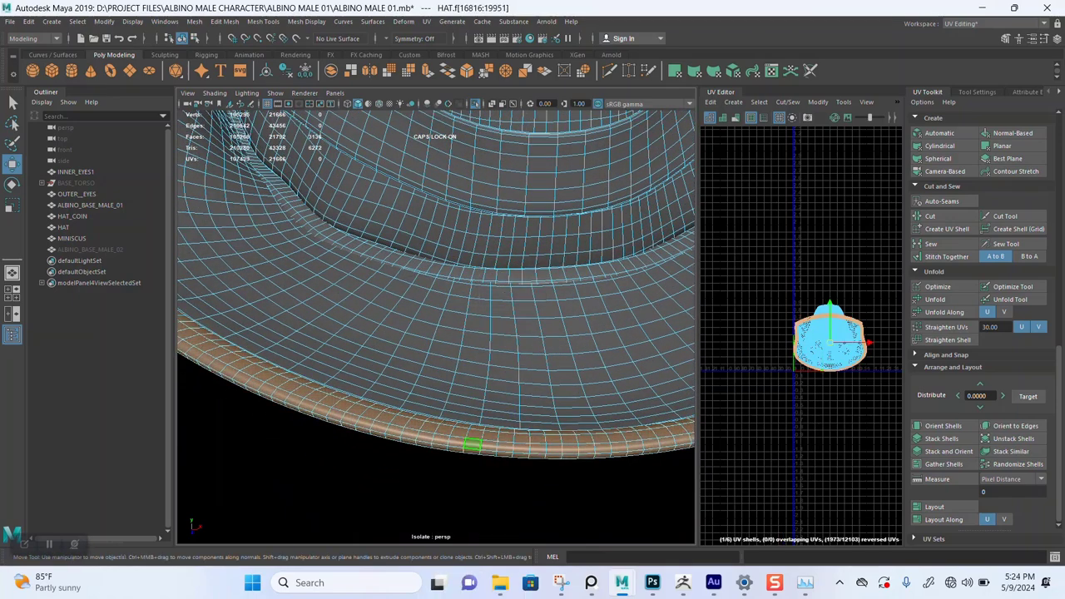
# - Isolate the selected faces of the brim's outer trim so only that ring shows, viewed from behind the hat
pyautogui.hotkey('ctrl', '1')
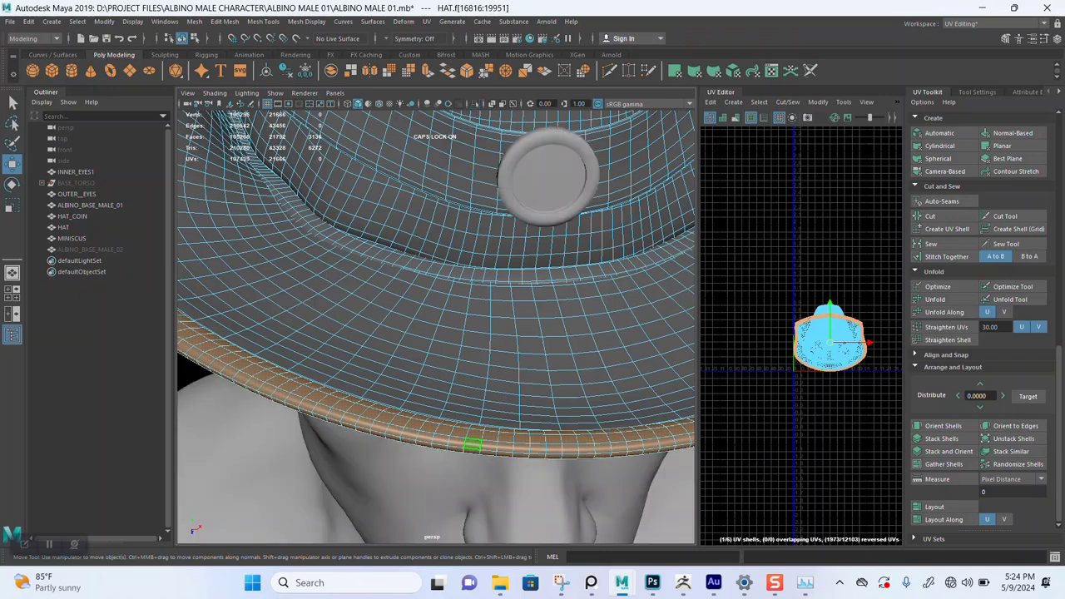
pyautogui.hotkey('ctrl', '1')
pyautogui.scroll(-6, 505, 448)
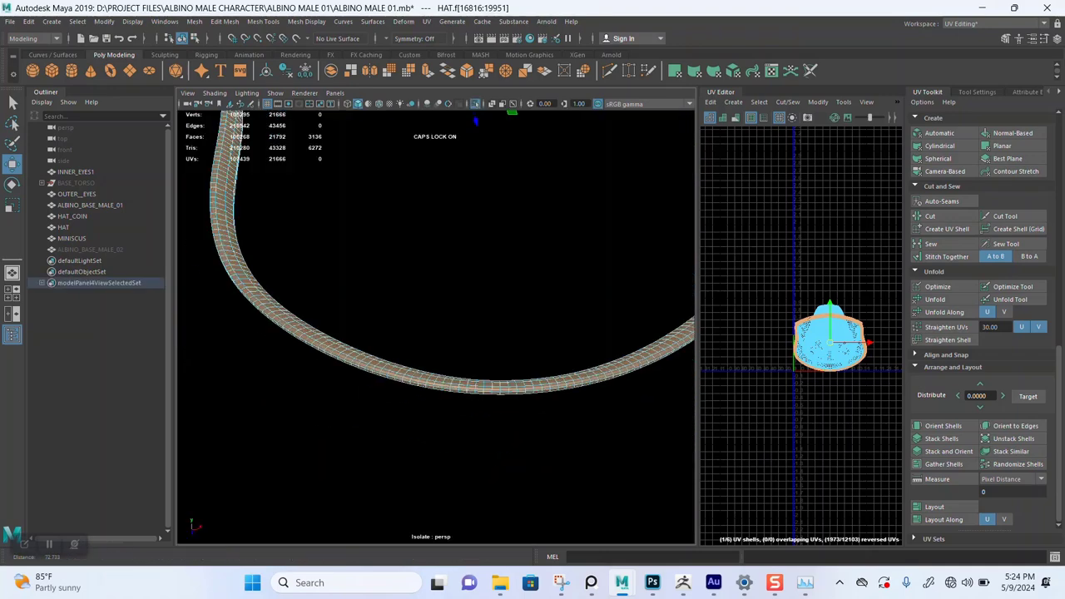
pyautogui.keyDown('alt'); pyautogui.moveTo(505, 447); pyautogui.dragTo(350, 441); pyautogui.keyUp('alt')
pyautogui.keyDown('alt'); pyautogui.moveTo(350, 441); pyautogui.dragTo(516, 510, button='middle'); pyautogui.keyUp('alt')
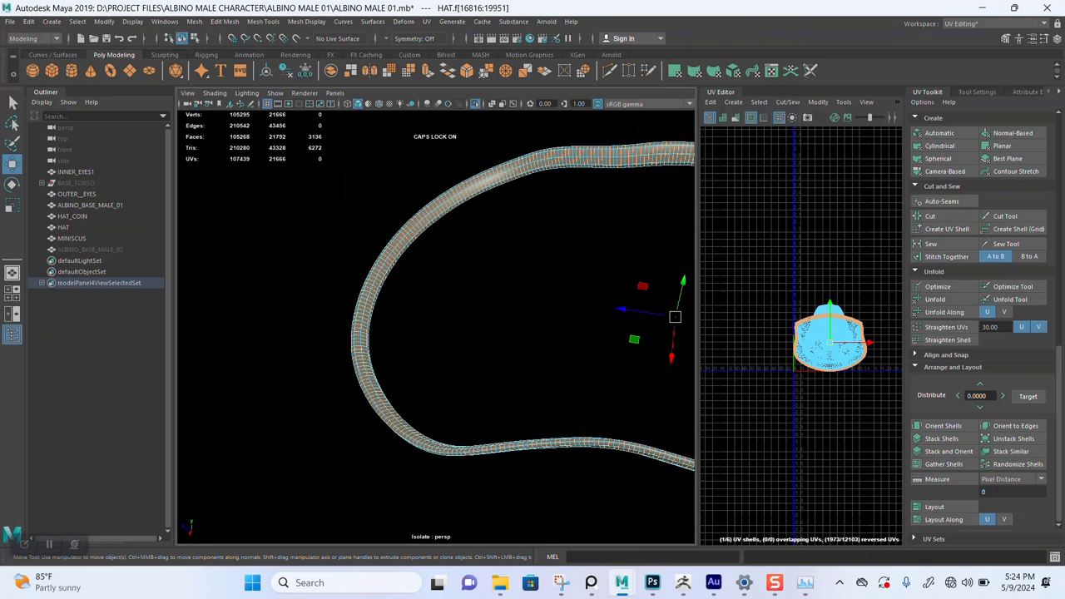
pyautogui.keyDown('alt'); pyautogui.moveTo(516, 466); pyautogui.dragTo(333, 458); pyautogui.keyUp('alt')
pyautogui.keyDown('alt'); pyautogui.moveTo(333, 457); pyautogui.dragTo(399, 435, button='middle'); pyautogui.keyUp('alt')
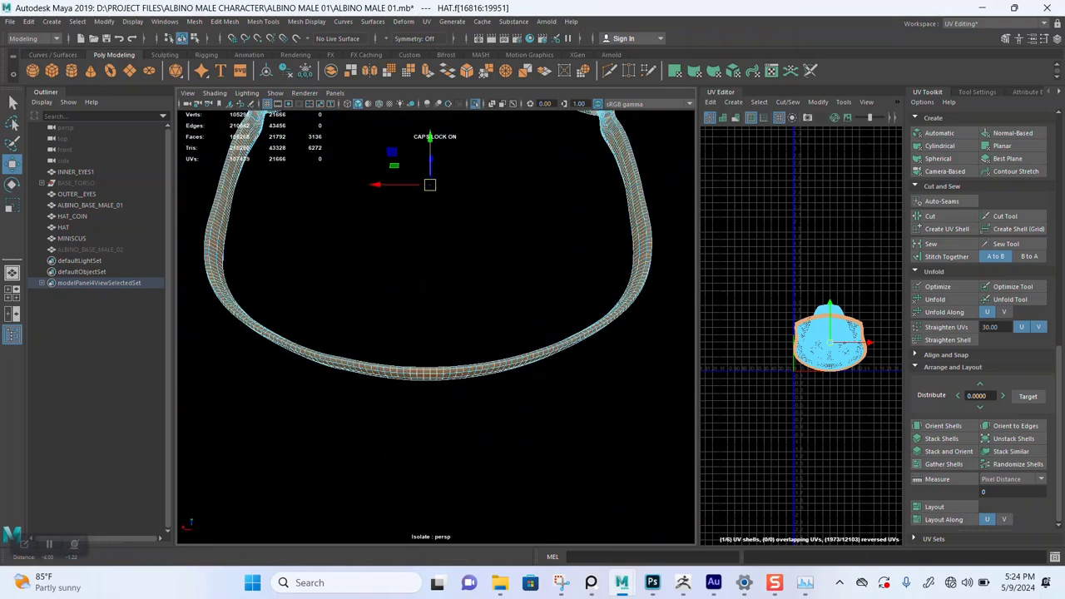
# - Select the edge loop around the trim ring's cross-section at the back of the hat and cut the UVs along it
pyautogui.scroll(5, 436, 374)
pyautogui.moveTo(398, 421); pyautogui.dragTo(401, 252, button='right')
pyautogui.scroll(4, 416, 374)
pyautogui.keyDown('alt'); pyautogui.moveTo(401, 466); pyautogui.dragTo(438, 376, button='middle'); pyautogui.keyUp('alt')
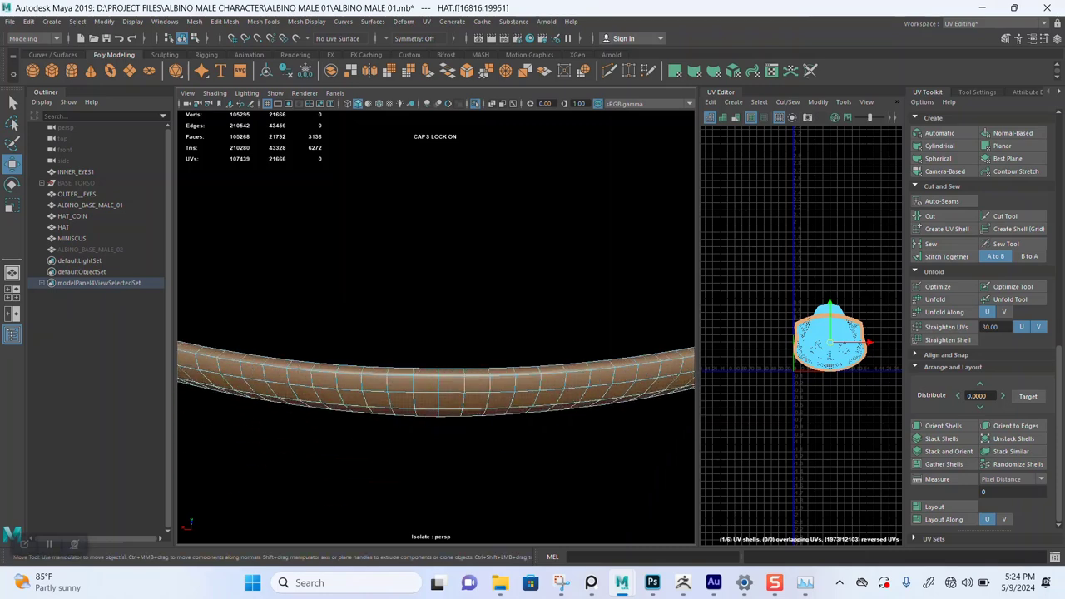
pyautogui.click(414, 402)
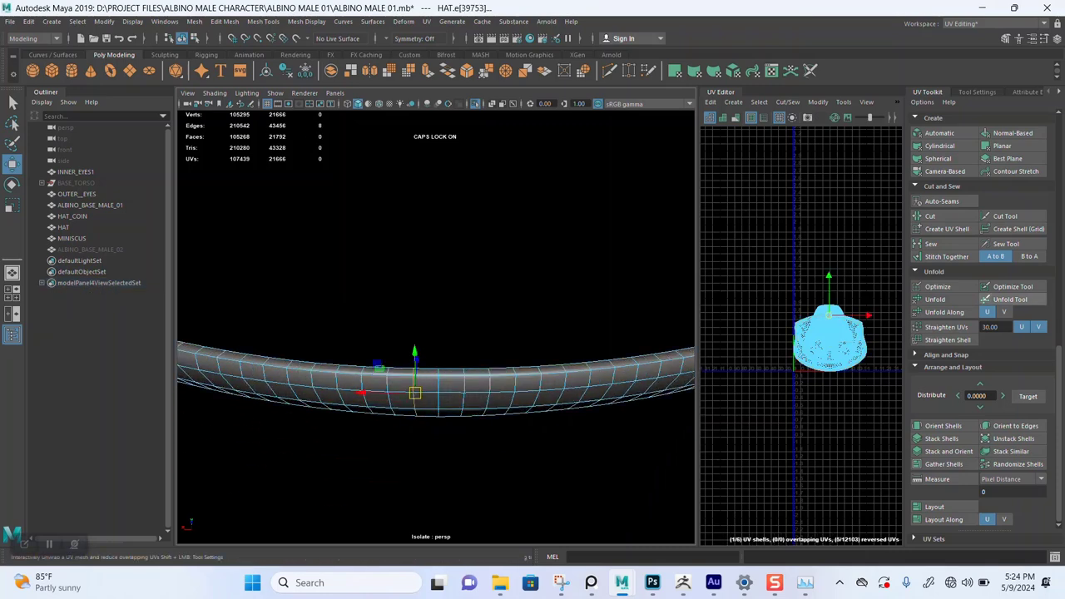
pyautogui.click(932, 216)
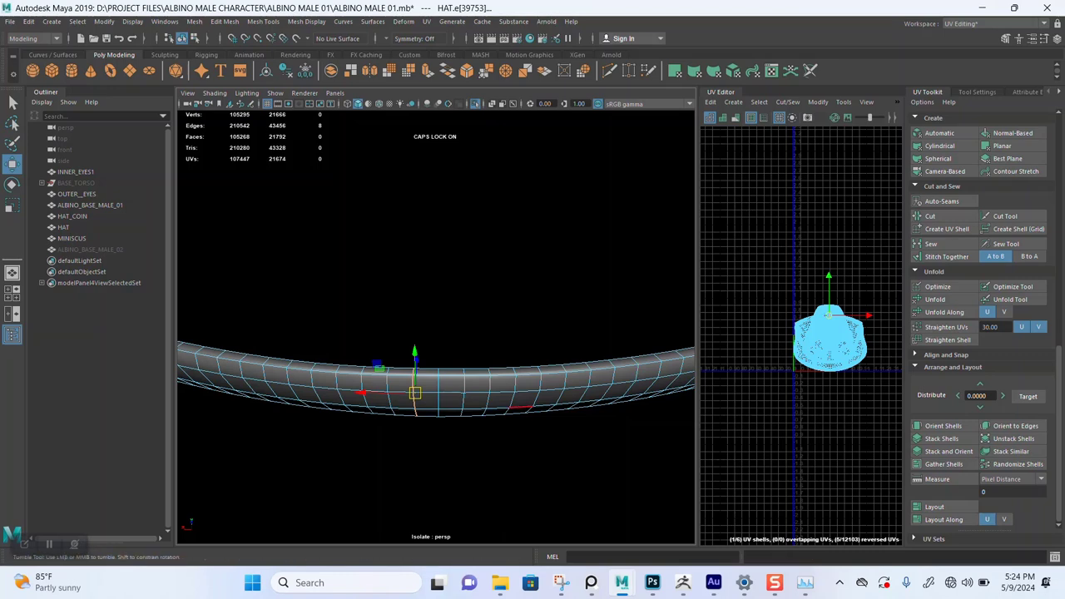
# - Select the lengthwise edge loop running along the lower edge of the brim trim ring and cut the UVs along it
pyautogui.keyDown('alt'); pyautogui.moveTo(416, 358); pyautogui.dragTo(516, 395); pyautogui.keyUp('alt')
pyautogui.keyDown('alt'); pyautogui.moveTo(516, 395); pyautogui.dragTo(366, 374, button='middle'); pyautogui.keyUp('alt')
pyautogui.keyDown('alt'); pyautogui.moveTo(432, 358); pyautogui.dragTo(470, 358); pyautogui.keyUp('alt')
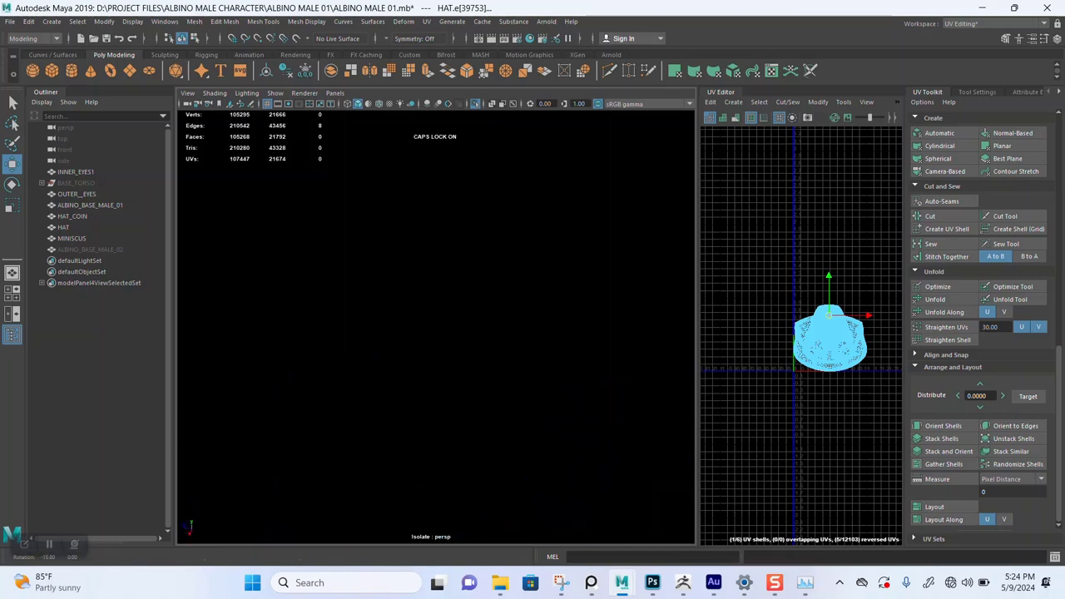
pyautogui.keyDown('alt'); pyautogui.moveTo(499, 366); pyautogui.dragTo(375, 333, button='middle'); pyautogui.keyUp('alt')
pyautogui.keyDown('alt'); pyautogui.moveTo(400, 332); pyautogui.dragTo(474, 324); pyautogui.keyUp('alt')
pyautogui.keyDown('alt'); pyautogui.moveTo(482, 308); pyautogui.dragTo(266, 447, button='middle'); pyautogui.keyUp('alt')
pyautogui.keyDown('alt'); pyautogui.moveTo(399, 350); pyautogui.dragTo(428, 354); pyautogui.keyUp('alt')
pyautogui.scroll(3, 436, 328)
pyautogui.keyDown('alt'); pyautogui.moveTo(436, 328); pyautogui.dragTo(412, 341, button='middle'); pyautogui.keyUp('alt')
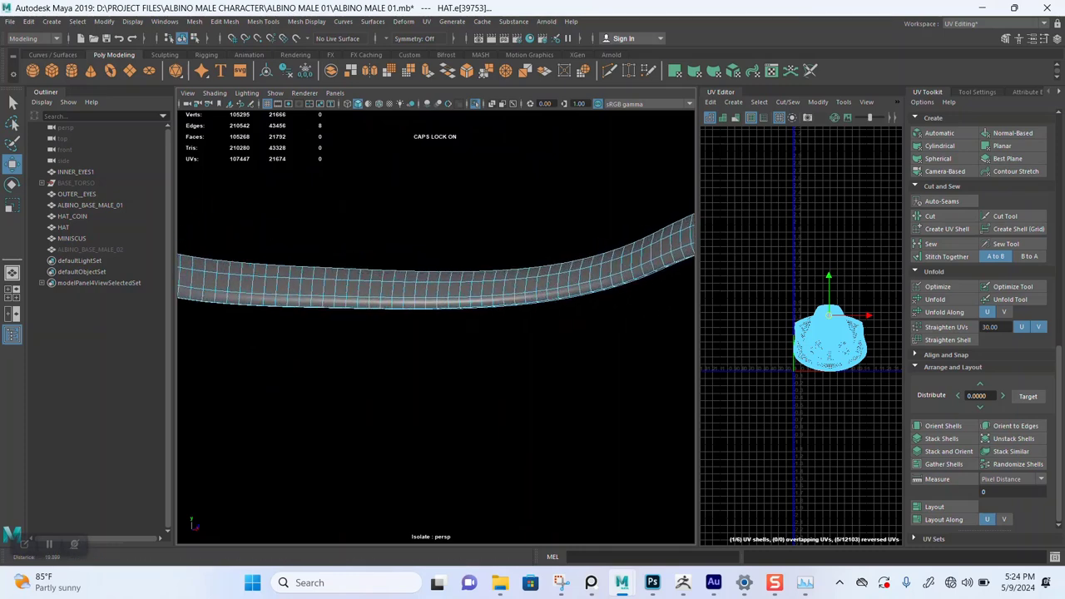
pyautogui.scroll(2, 436, 327)
pyautogui.scroll(6, 436, 328)
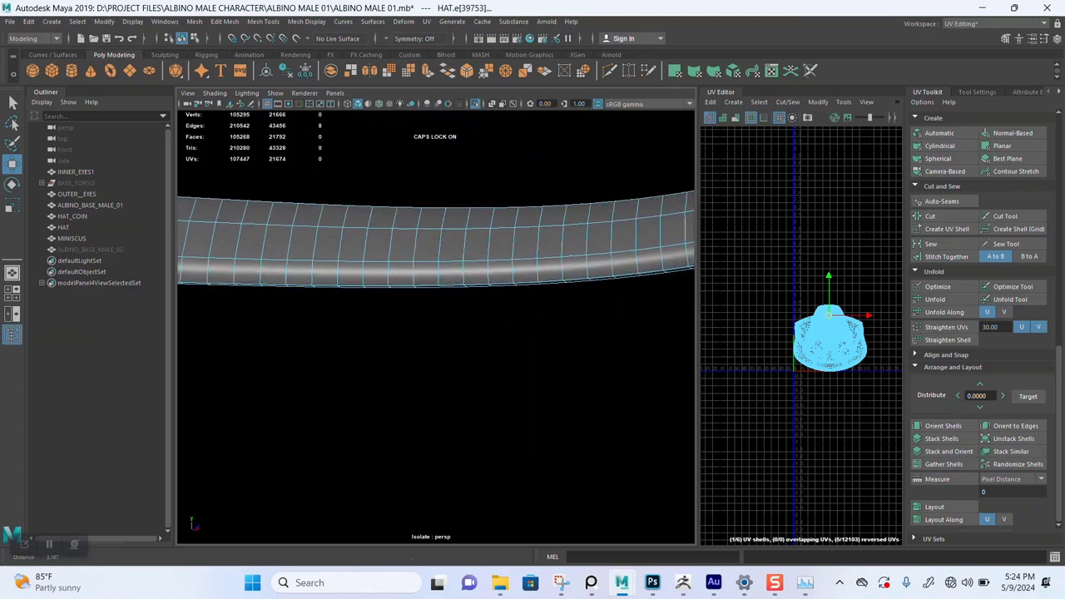
pyautogui.moveTo(436, 349)
pyautogui.keyDown('alt'); pyautogui.mouseDown()
pyautogui.moveTo(474, 352)
pyautogui.moveTo(441, 343)
pyautogui.moveTo(437, 358)
pyautogui.moveTo(436, 347)
pyautogui.mouseUp(); pyautogui.keyUp('alt')
pyautogui.scroll(5, 436, 328)
pyautogui.keyDown('alt'); pyautogui.moveTo(437, 348); pyautogui.dragTo(456, 255, button='middle'); pyautogui.keyUp('alt')
pyautogui.scroll(6, 436, 328)
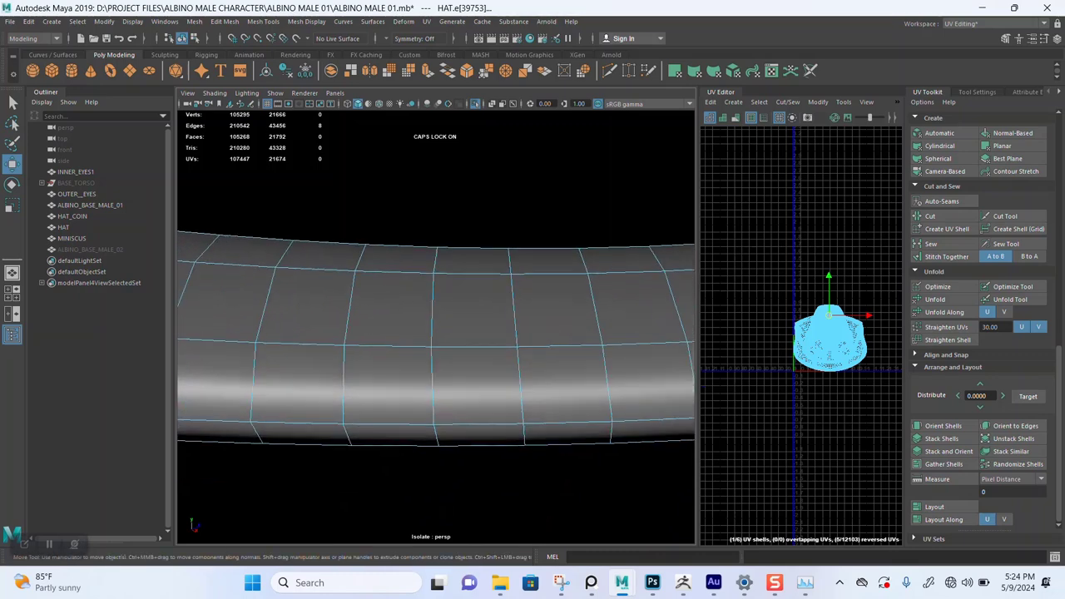
pyautogui.keyDown('alt'); pyautogui.moveTo(436, 350); pyautogui.dragTo(493, 181, button='middle'); pyautogui.keyUp('alt')
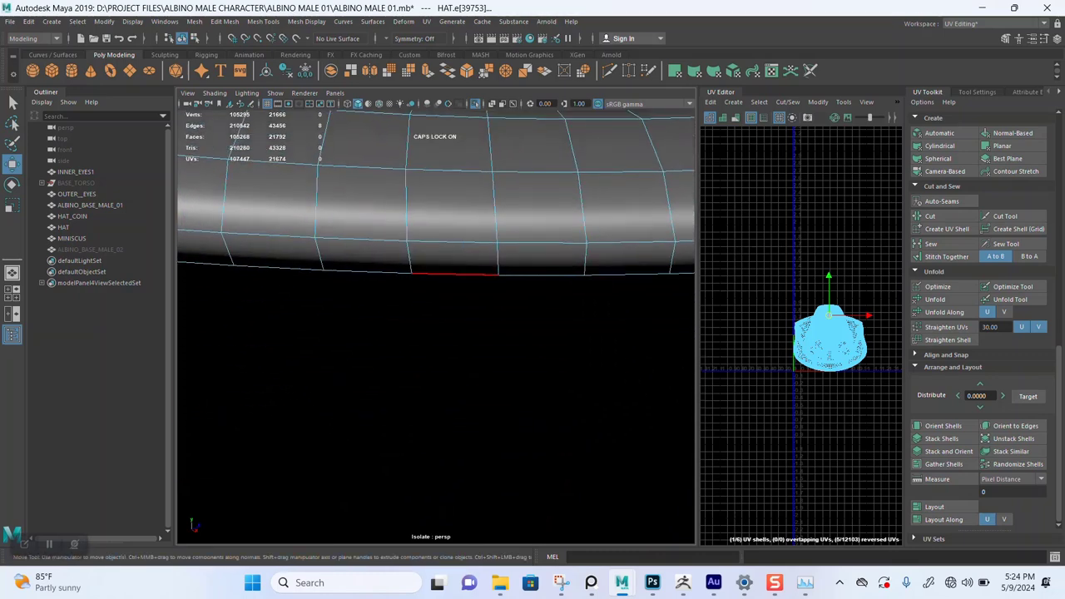
pyautogui.doubleClick(456, 274)
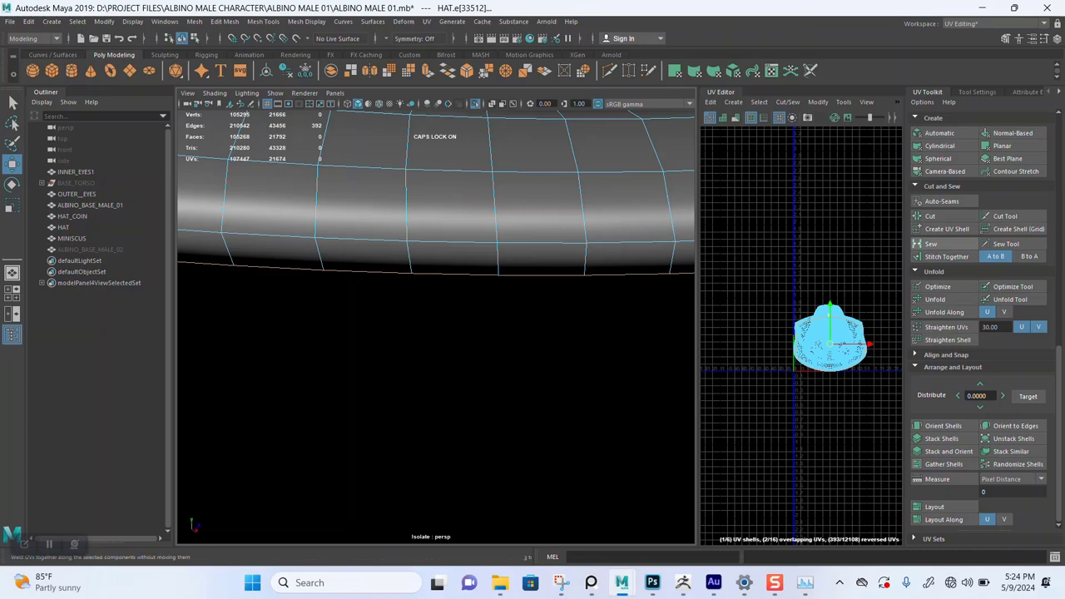
pyautogui.click(930, 216)
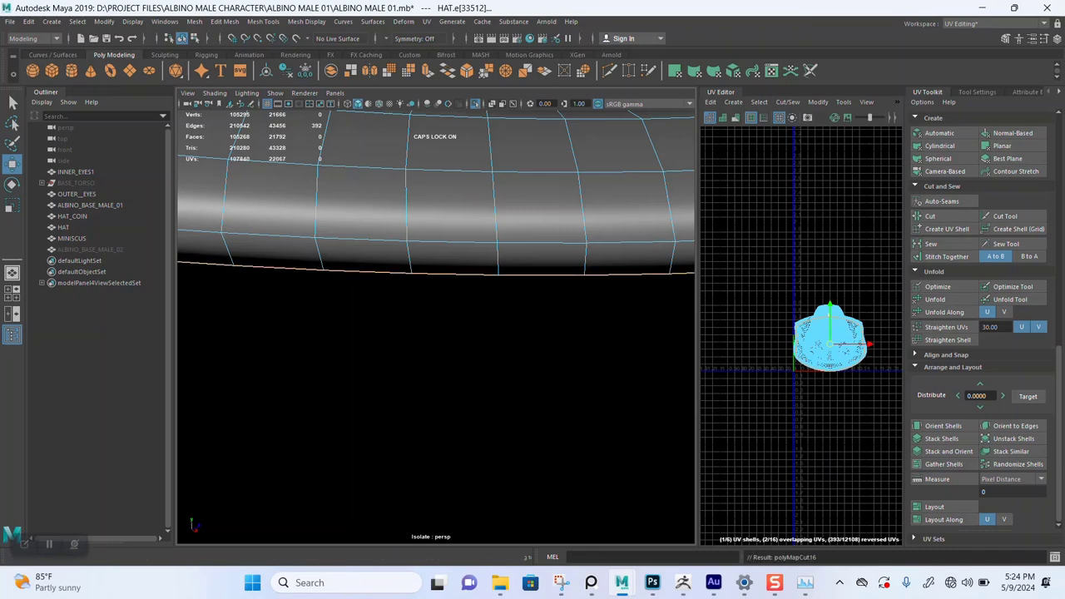
# - Separate the brim trim from the other hat UVs as its own UV shell and unfold it into a strip
pyautogui.keyDown('alt'); pyautogui.moveTo(789, 375); pyautogui.dragTo(853, 349, button='right'); pyautogui.keyUp('alt')
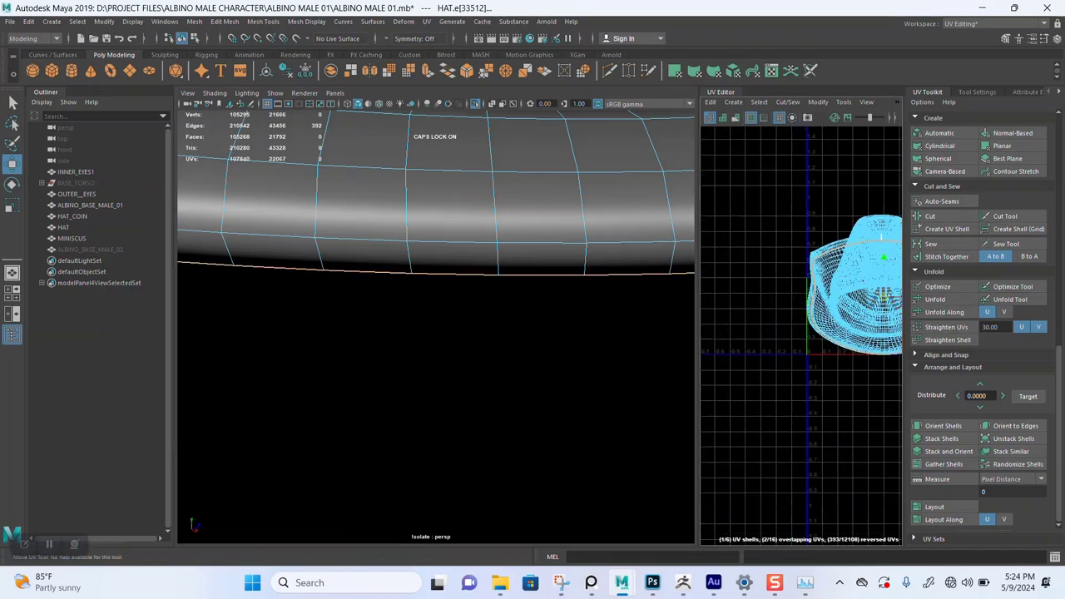
pyautogui.keyDown('alt'); pyautogui.moveTo(853, 349); pyautogui.dragTo(807, 391, button='middle'); pyautogui.keyUp('alt')
pyautogui.keyDown('alt'); pyautogui.moveTo(807, 391); pyautogui.dragTo(869, 370, button='right'); pyautogui.keyUp('alt')
pyautogui.moveTo(762, 233); pyautogui.dragTo(722, 220, button='right')
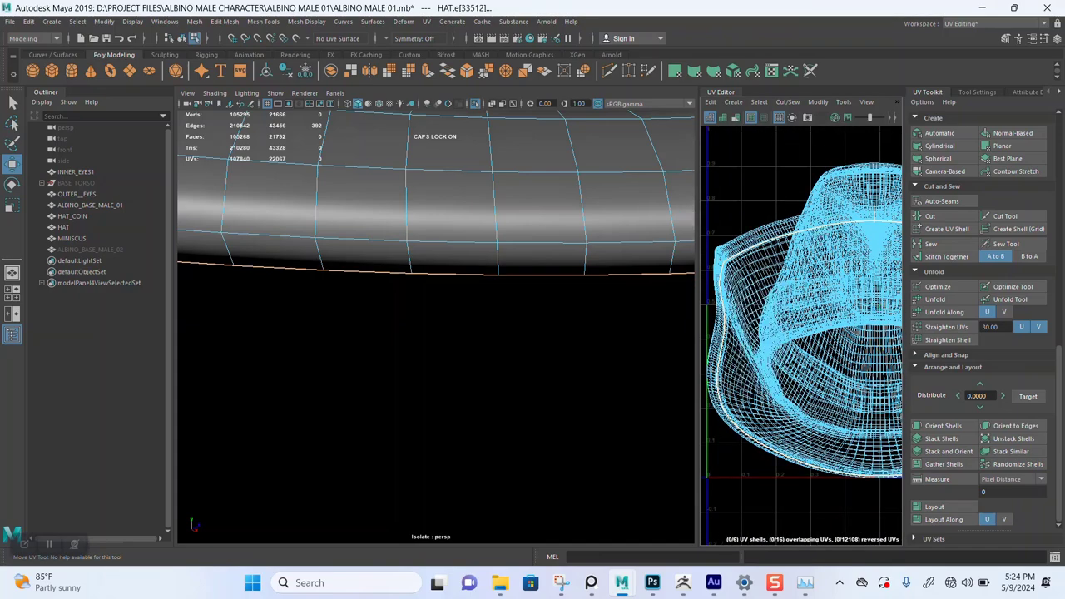
pyautogui.click(747, 236)
pyautogui.keyDown('alt'); pyautogui.moveTo(806, 322); pyautogui.dragTo(758, 331, button='right'); pyautogui.keyUp('alt')
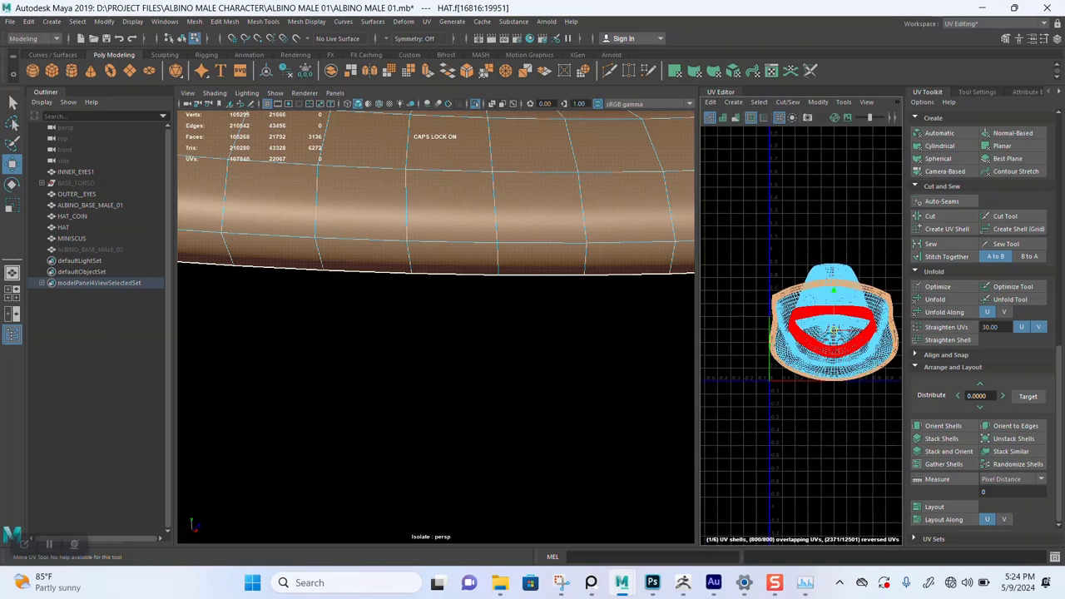
pyautogui.click(947, 228)
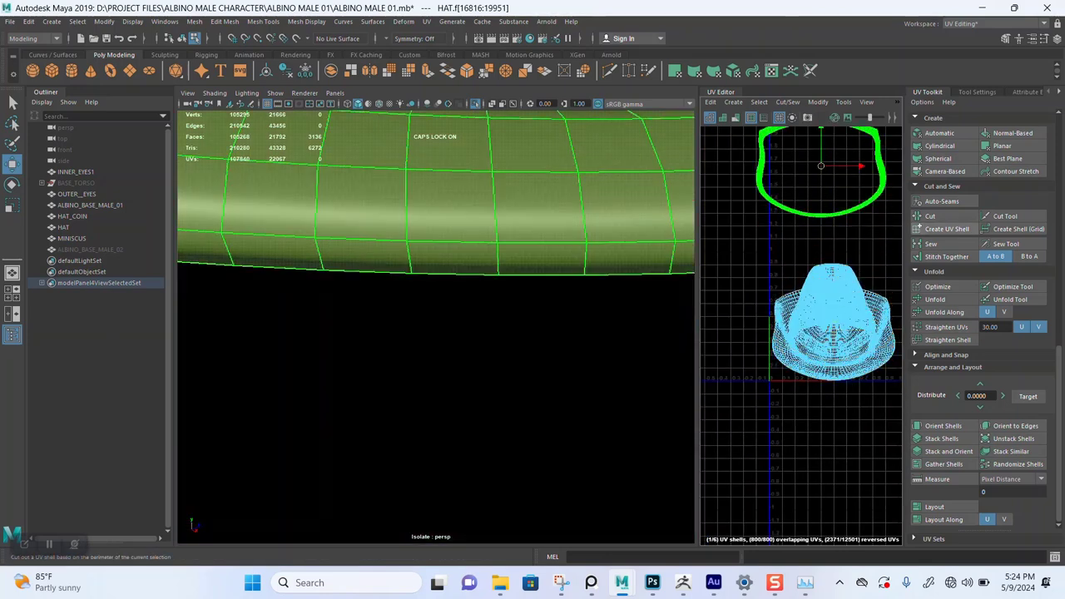
pyautogui.click(935, 299)
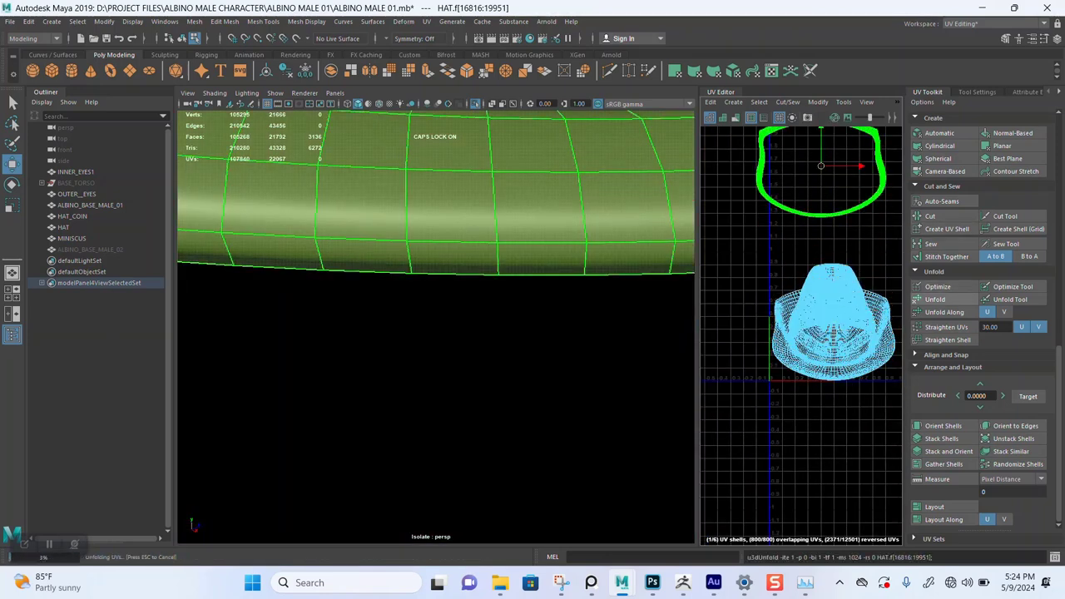
pyautogui.scroll(-5, 829, 324)
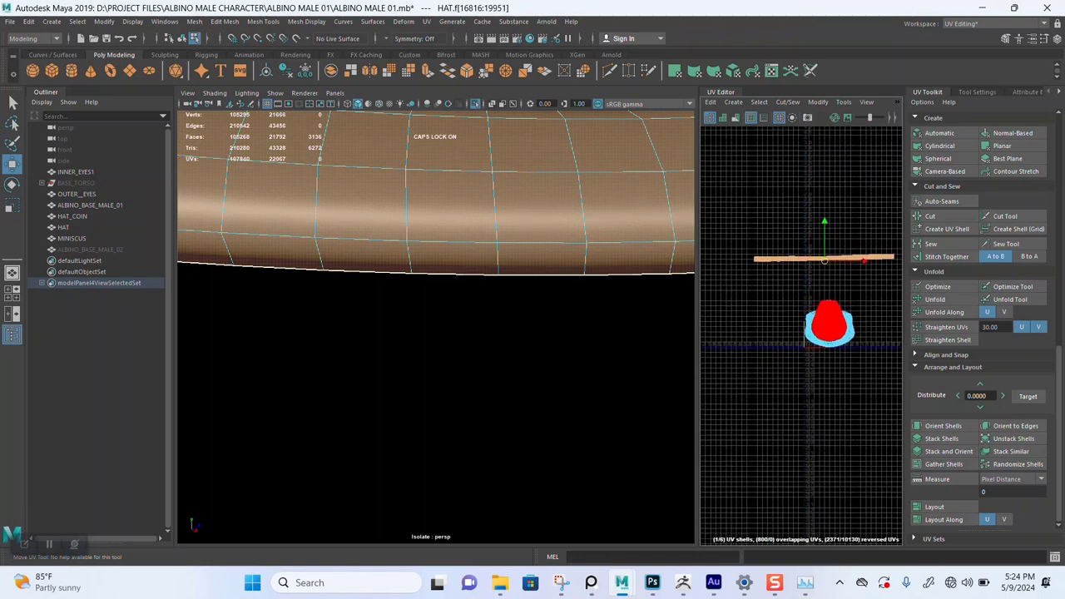
pyautogui.keyDown('alt'); pyautogui.moveTo(829, 325); pyautogui.dragTo(815, 328, button='middle'); pyautogui.keyUp('alt')
# - Turn off the isolation of the trim ring to show the whole hat and character again
pyautogui.scroll(-12, 436, 327)
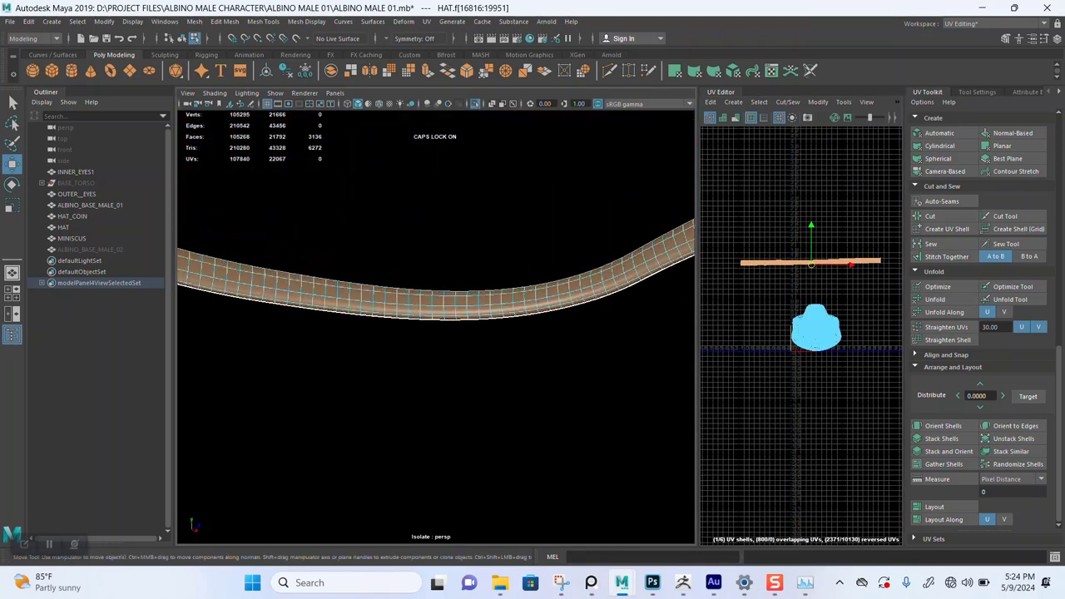
pyautogui.scroll(-7, 436, 327)
pyautogui.keyDown('alt'); pyautogui.moveTo(466, 325); pyautogui.dragTo(366, 374); pyautogui.keyUp('alt')
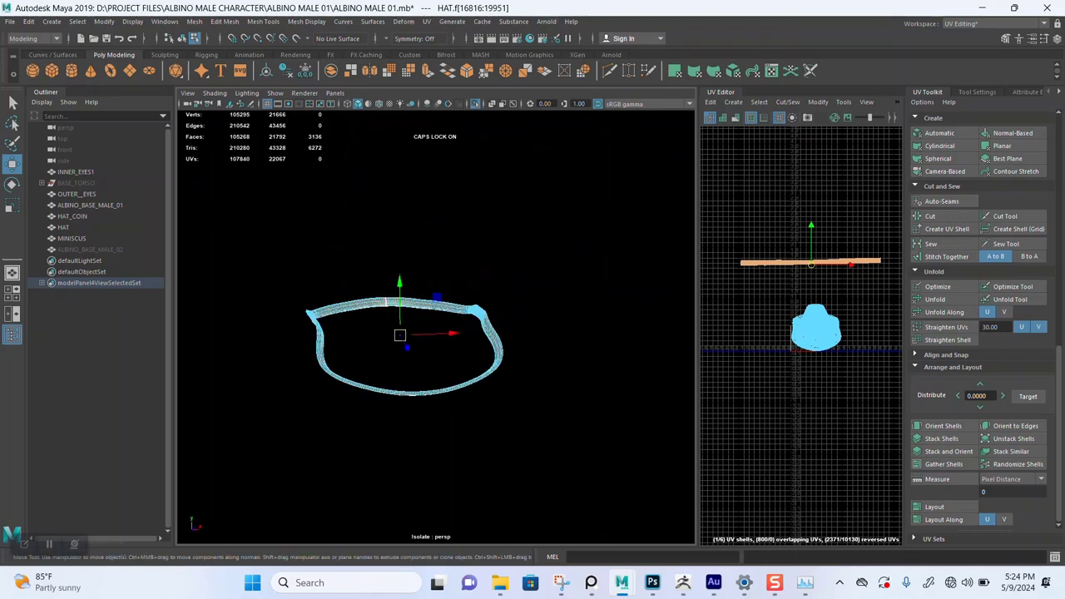
pyautogui.hotkey('ctrl', '1')
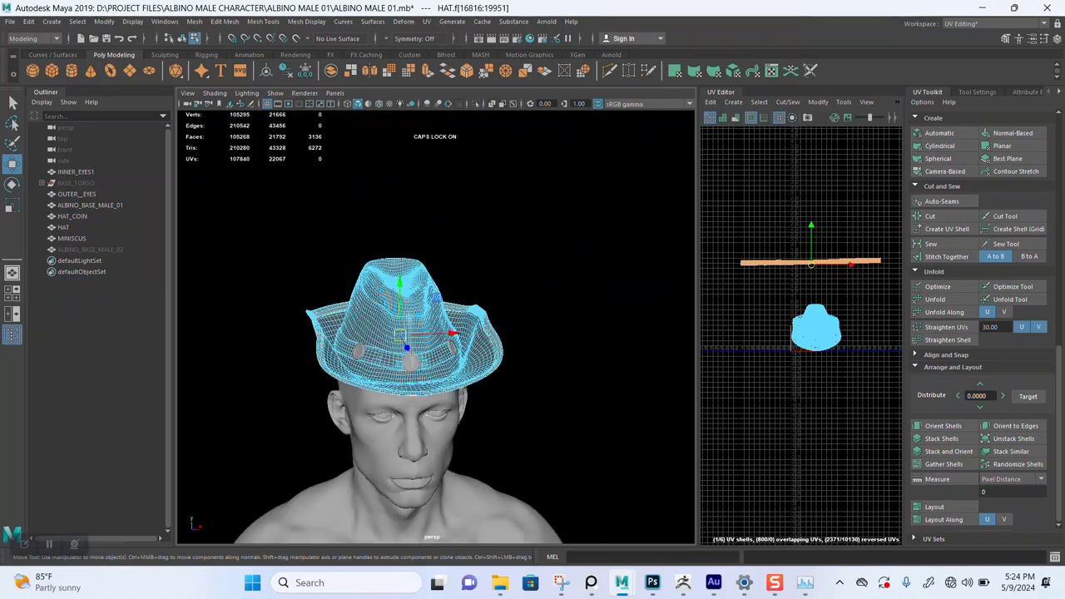
pyautogui.scroll(5, 408, 360)
pyautogui.keyDown('alt'); pyautogui.moveTo(391, 358); pyautogui.dragTo(424, 319, button='middle'); pyautogui.keyUp('alt')
pyautogui.keyDown('alt'); pyautogui.moveTo(424, 319); pyautogui.dragTo(499, 326, button='right'); pyautogui.keyUp('alt')
# - Select all faces of the narrow trim ring where the hat's crown meets the brim and isolate them
pyautogui.moveTo(535, 283); pyautogui.dragTo(541, 310, button='right')
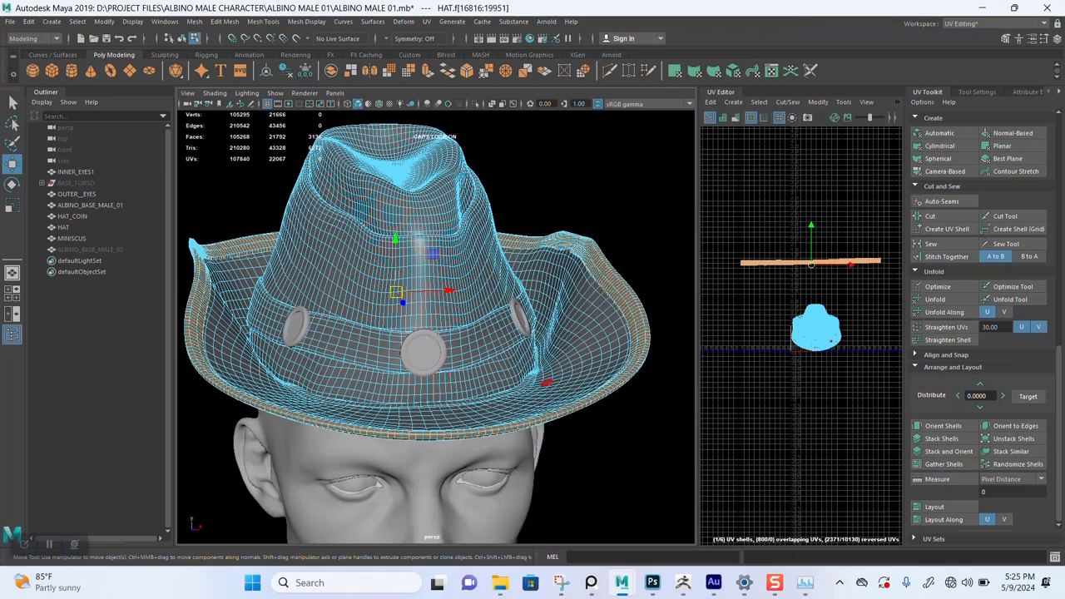
pyautogui.click(549, 382)
pyautogui.keyDown('alt'); pyautogui.moveTo(549, 382); pyautogui.dragTo(632, 385, button='right'); pyautogui.keyUp('alt')
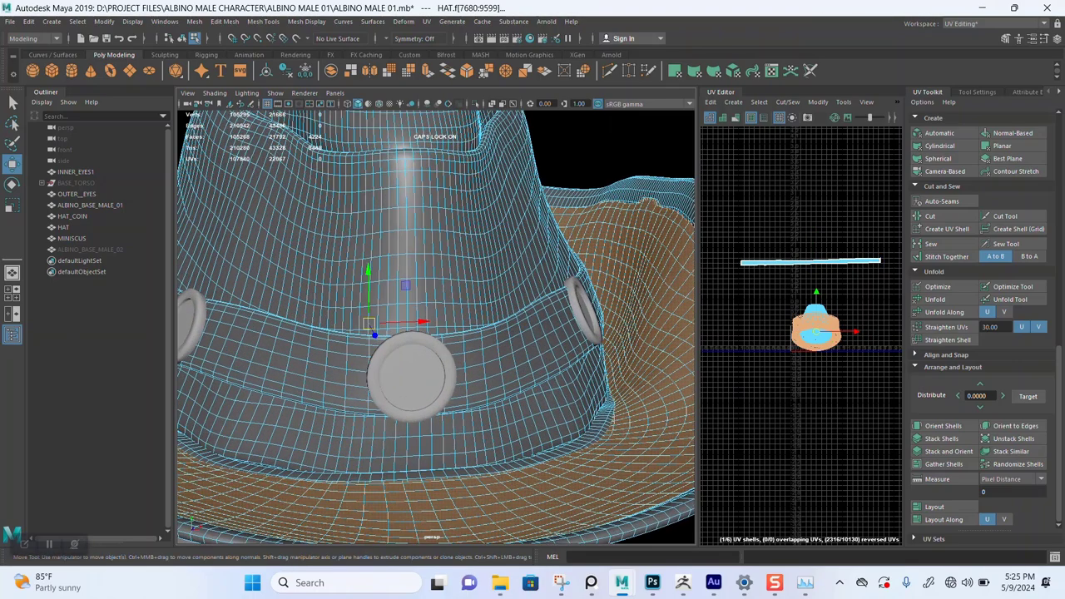
pyautogui.doubleClick(570, 448)
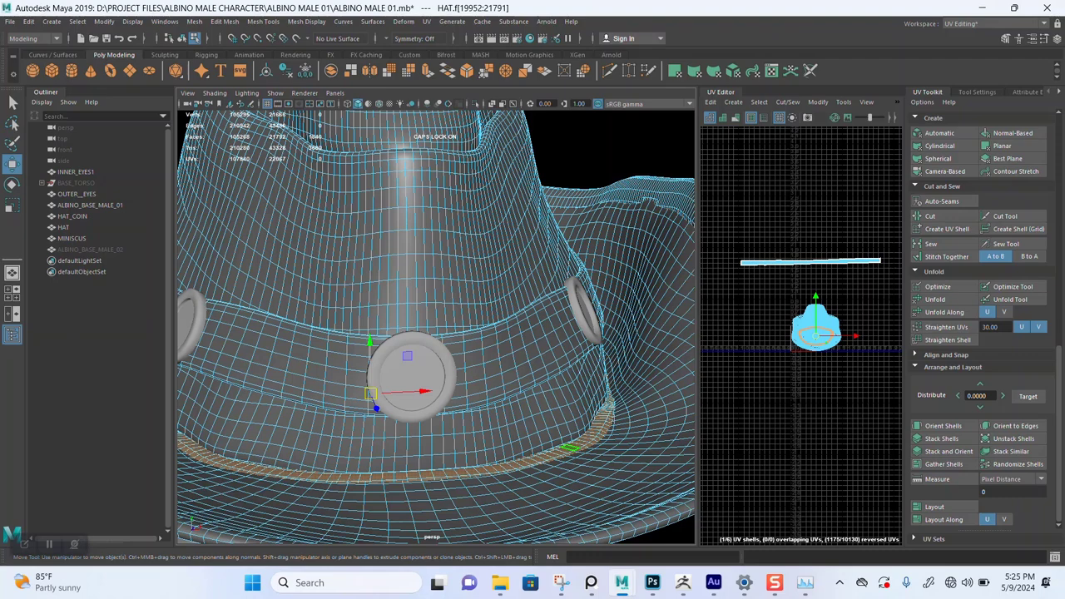
pyautogui.hotkey('ctrl', '1')
pyautogui.keyDown('alt'); pyautogui.moveTo(450, 367); pyautogui.dragTo(443, 395); pyautogui.keyUp('alt')
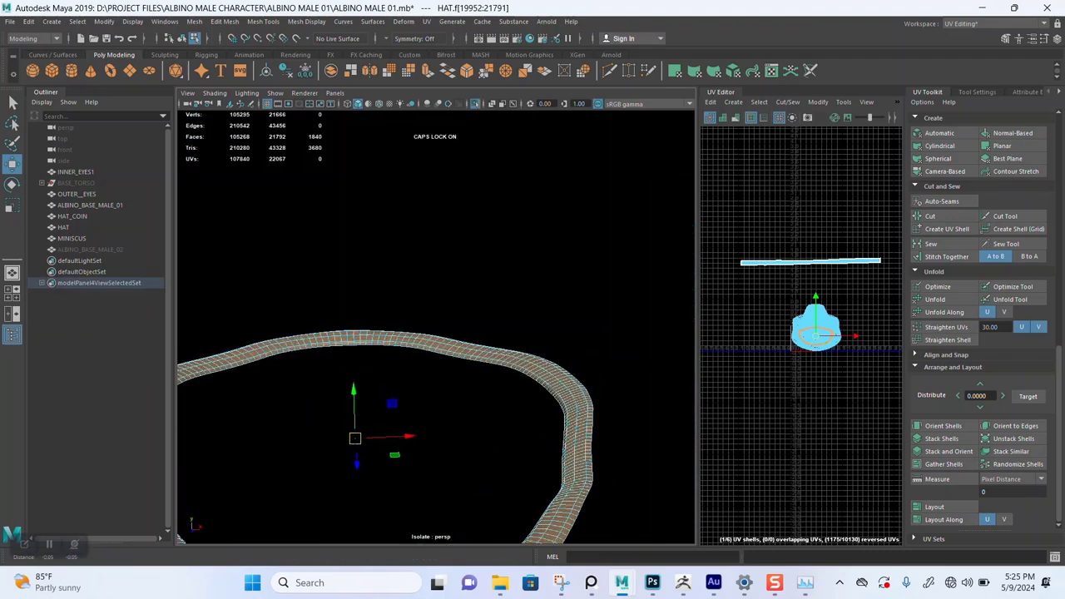
pyautogui.keyDown('alt'); pyautogui.moveTo(442, 395); pyautogui.dragTo(525, 295, button='middle'); pyautogui.keyUp('alt')
# - Cut the crown-base trim ring's UVs along one cross-section edge loop at the back and the lengthwise loop on its lower edge
pyautogui.moveTo(532, 283); pyautogui.dragTo(532, 313, button='right')
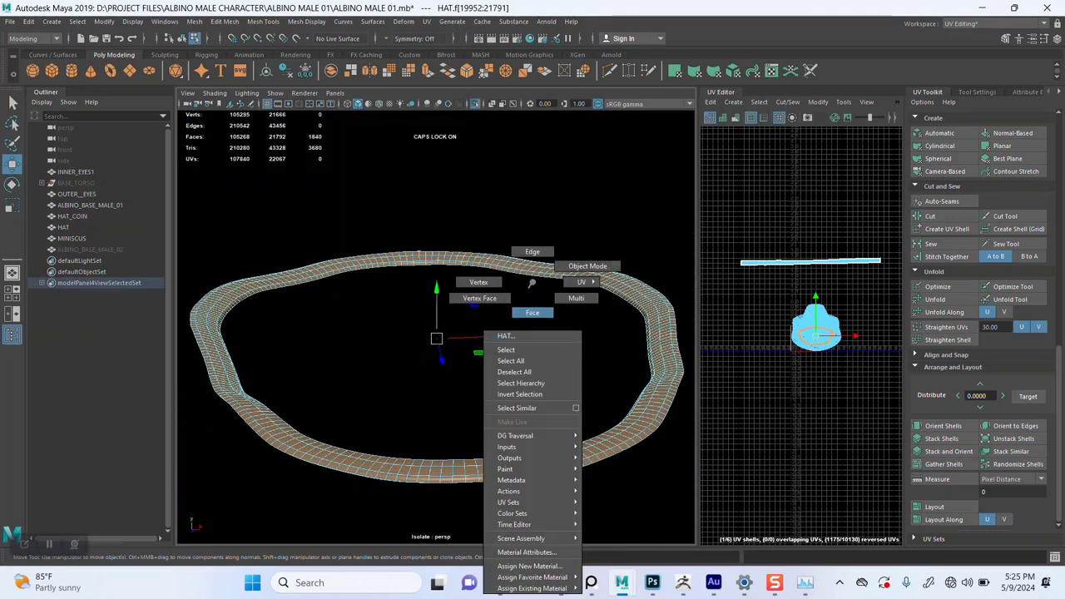
pyautogui.moveTo(528, 256); pyautogui.dragTo(528, 252, button='right')
pyautogui.scroll(5, 528, 254)
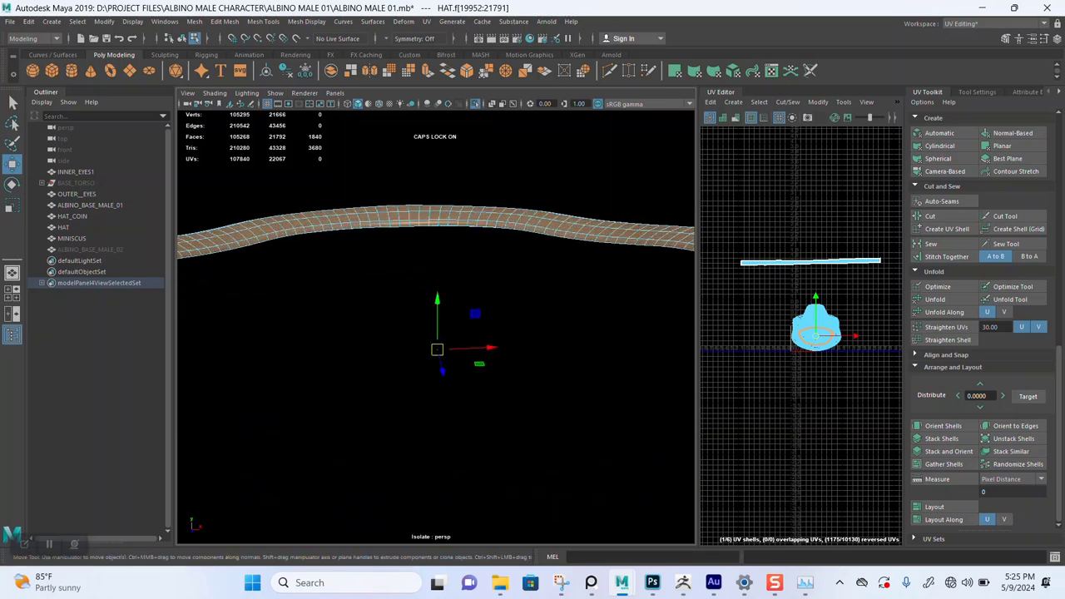
pyautogui.keyDown('alt'); pyautogui.moveTo(528, 254); pyautogui.dragTo(554, 419, button='middle'); pyautogui.keyUp('alt')
pyautogui.scroll(8, 553, 408)
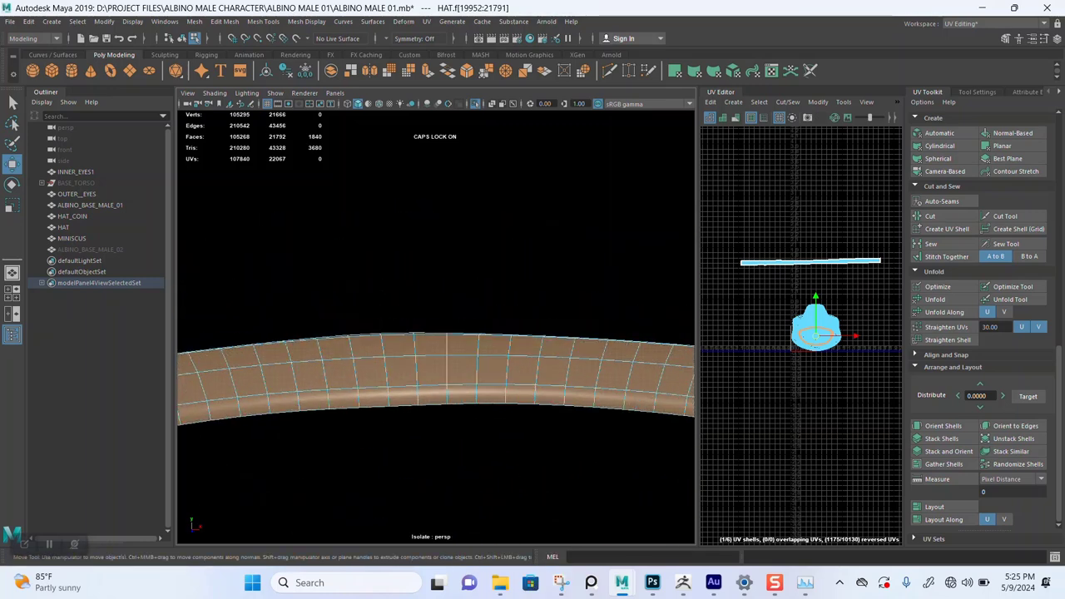
pyautogui.doubleClick(386, 373)
pyautogui.scroll(2, 466, 412)
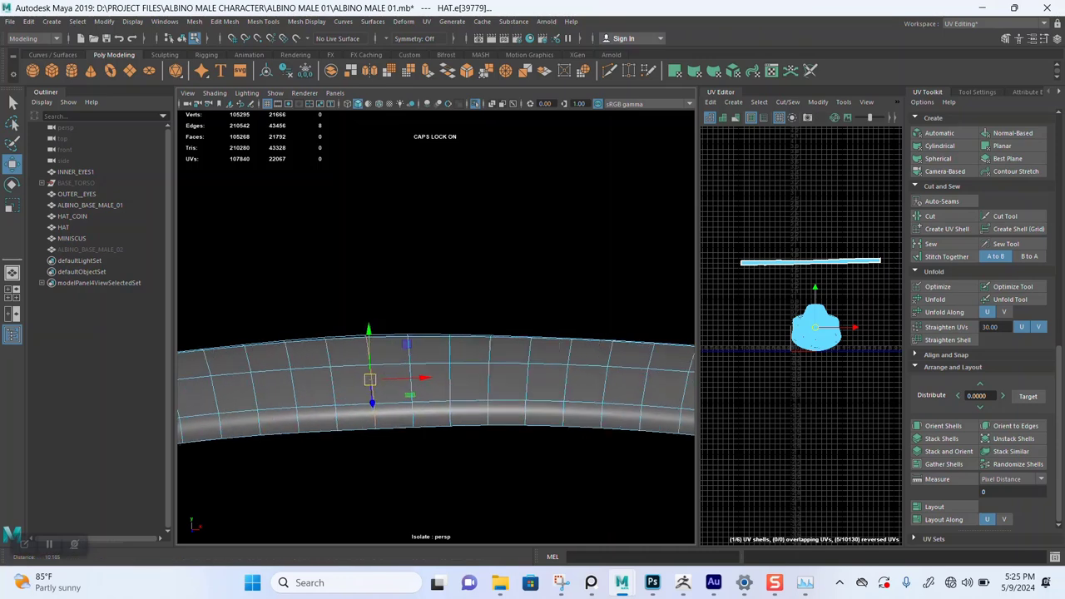
pyautogui.keyDown('shift'); pyautogui.doubleClick(392, 430); pyautogui.keyUp('shift')
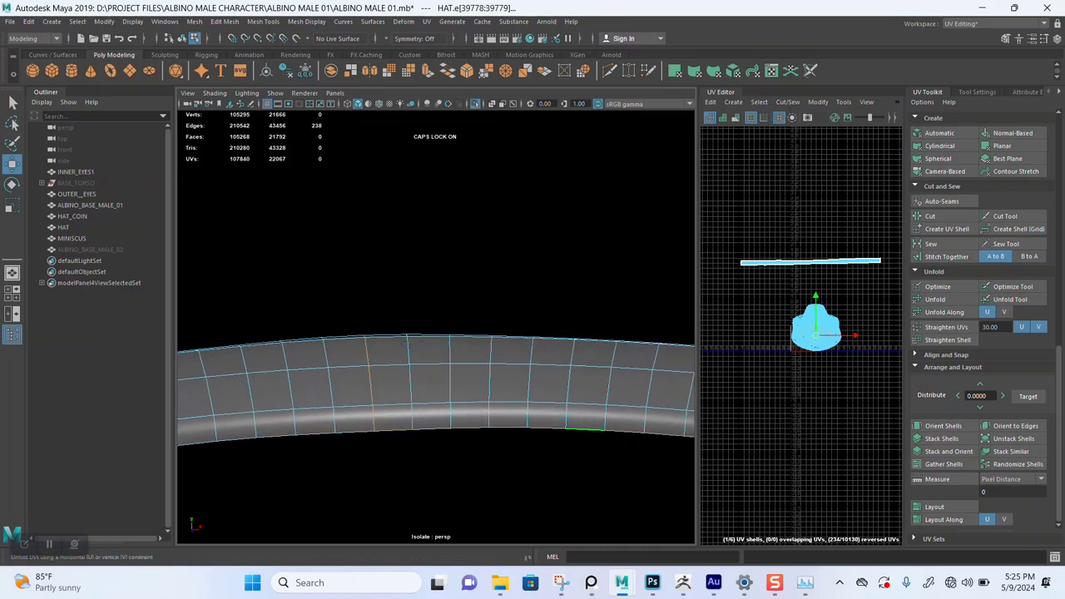
pyautogui.click(931, 216)
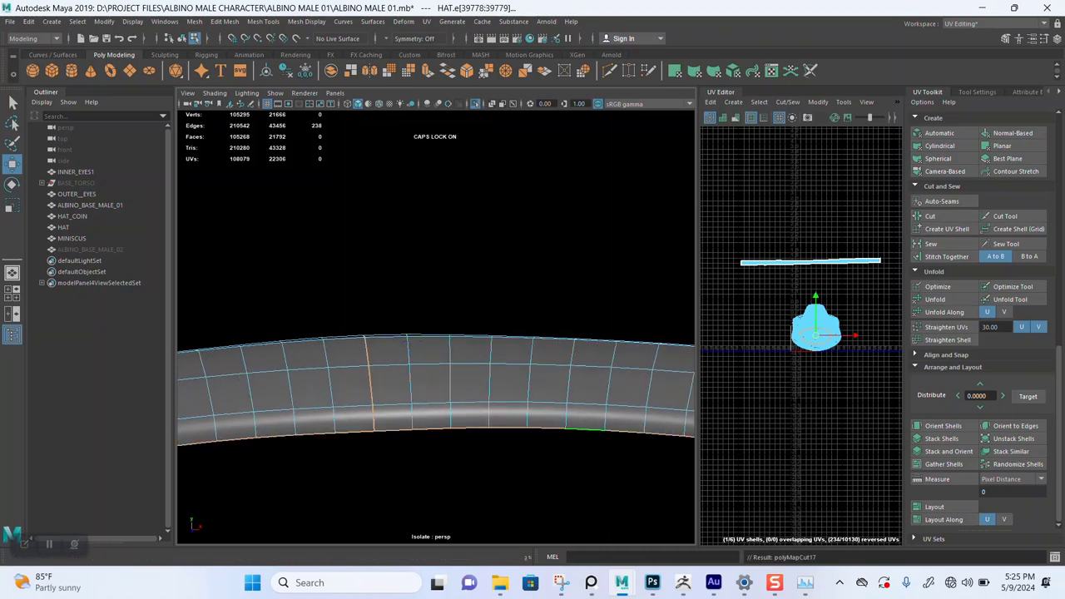
# - Move the crown-base trim ring's UV shell above the hat's other UVs, then unfold and orient it as a horizontal strip
pyautogui.scroll(5, 840, 420)
pyautogui.keyDown('alt'); pyautogui.moveTo(840, 420); pyautogui.dragTo(818, 365, button='middle'); pyautogui.keyUp('alt')
pyautogui.scroll(3, 819, 365)
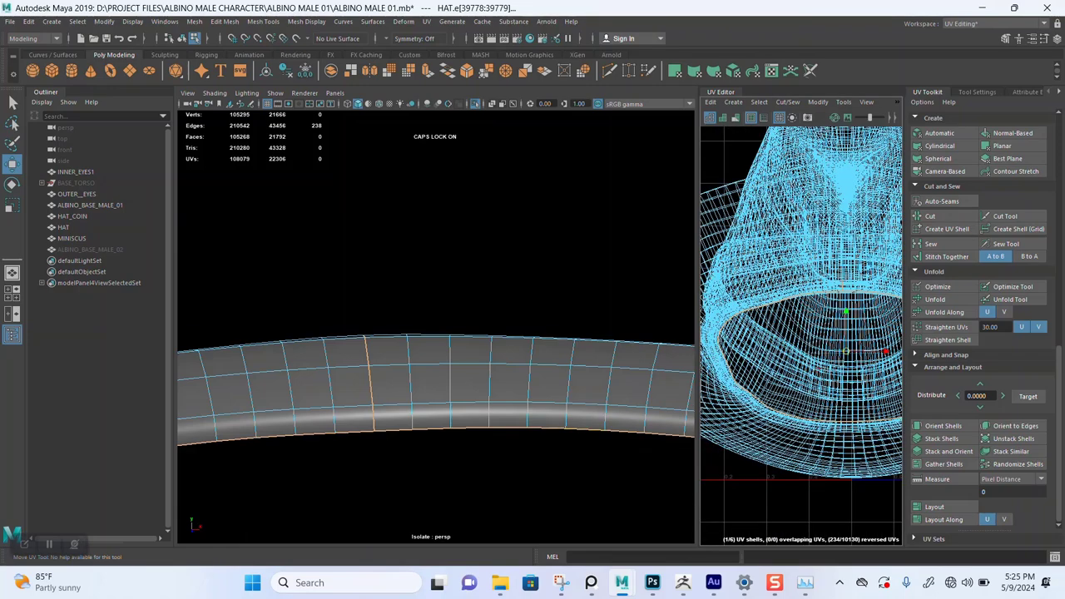
pyautogui.moveTo(819, 365); pyautogui.dragTo(772, 349, button='right')
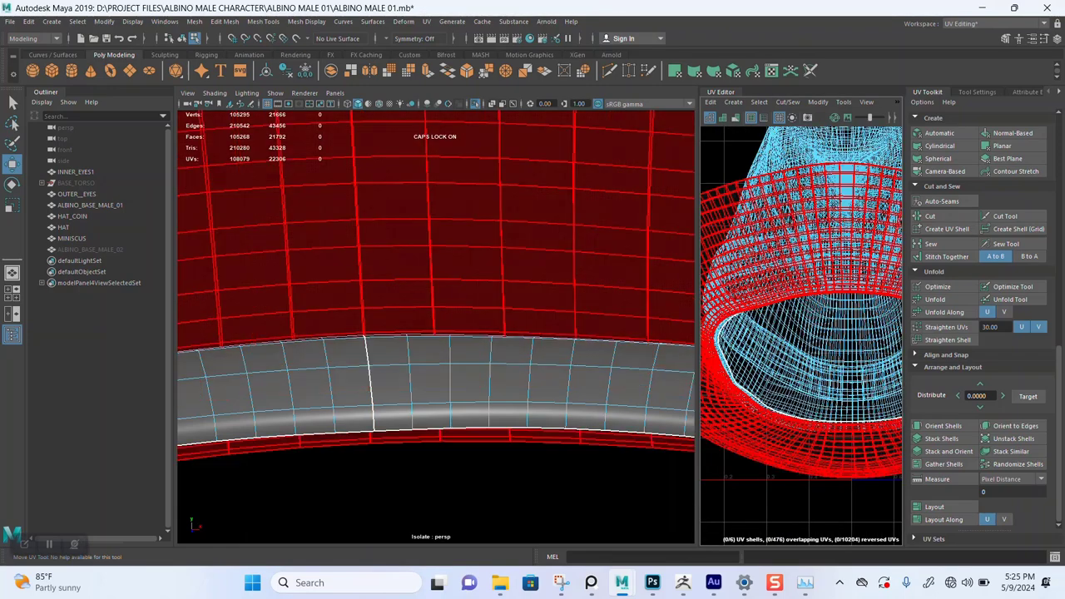
pyautogui.click(729, 374)
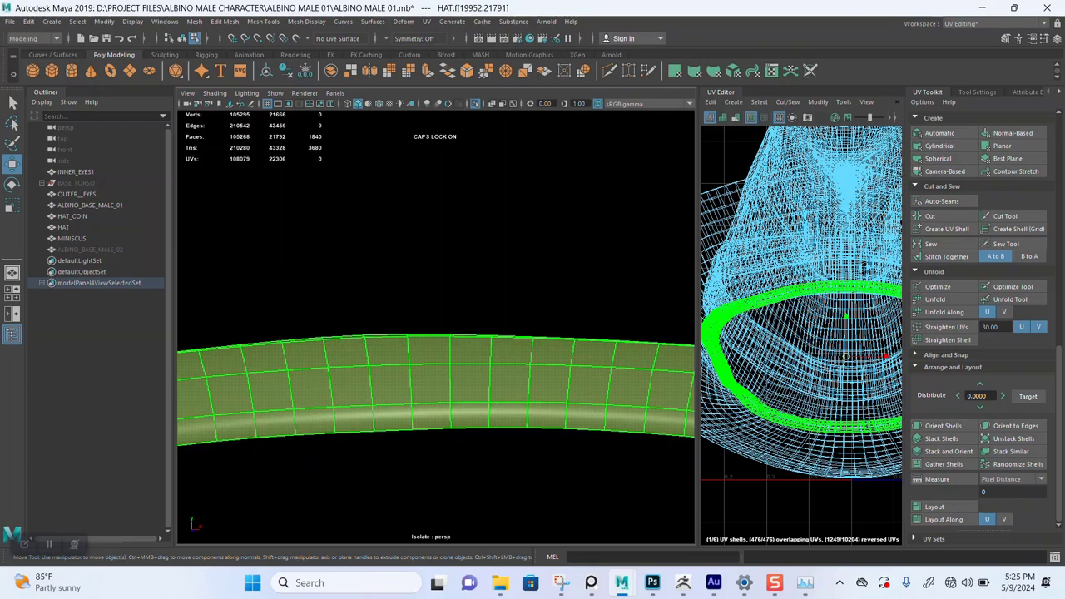
pyautogui.scroll(-5, 793, 413)
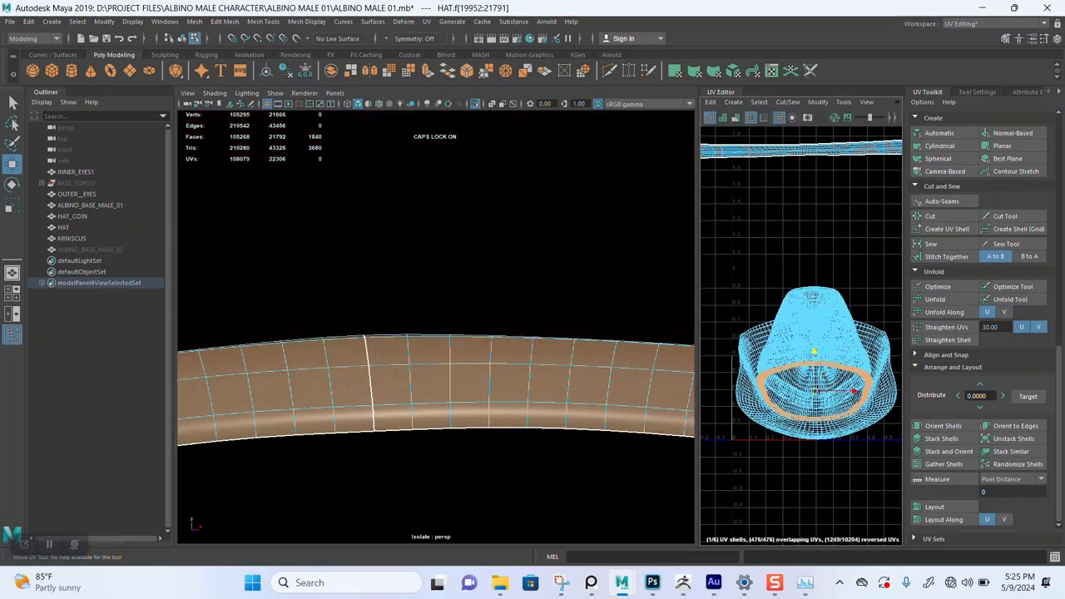
pyautogui.moveTo(814, 353); pyautogui.dragTo(815, 197)
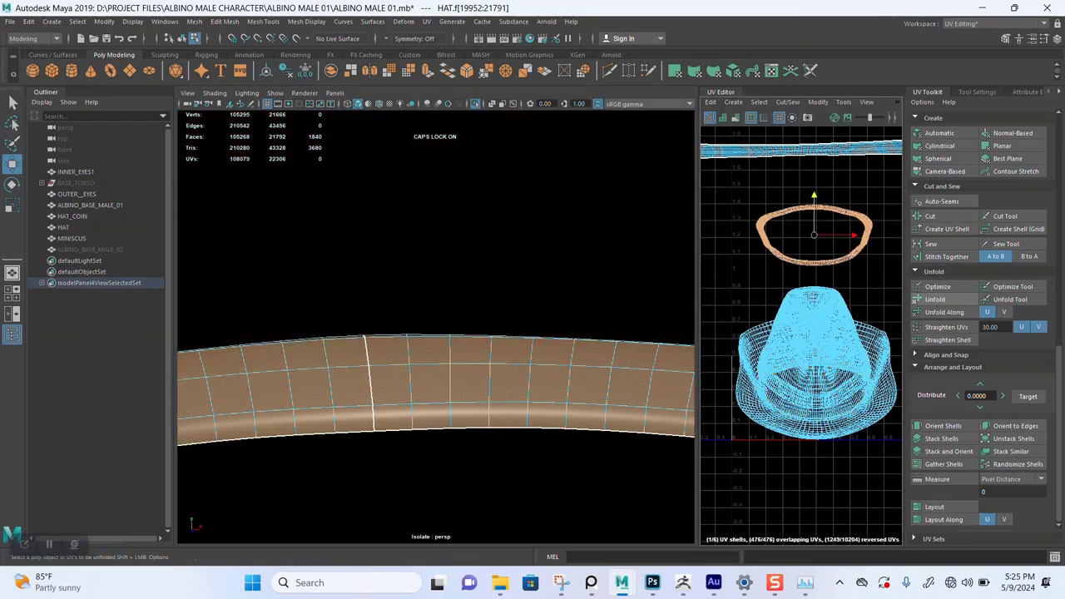
pyautogui.click(935, 299)
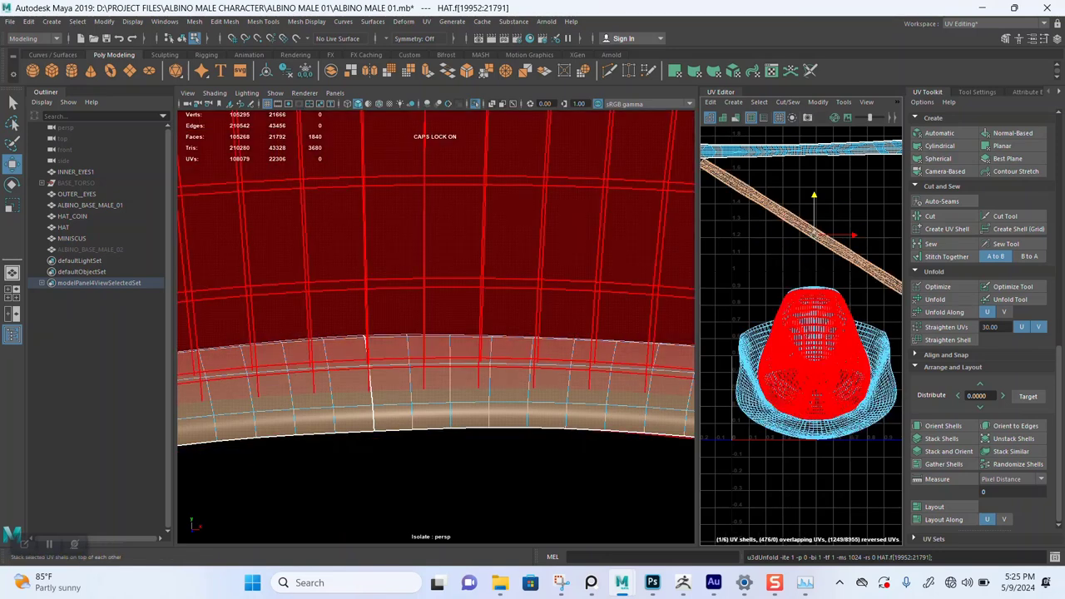
pyautogui.click(943, 425)
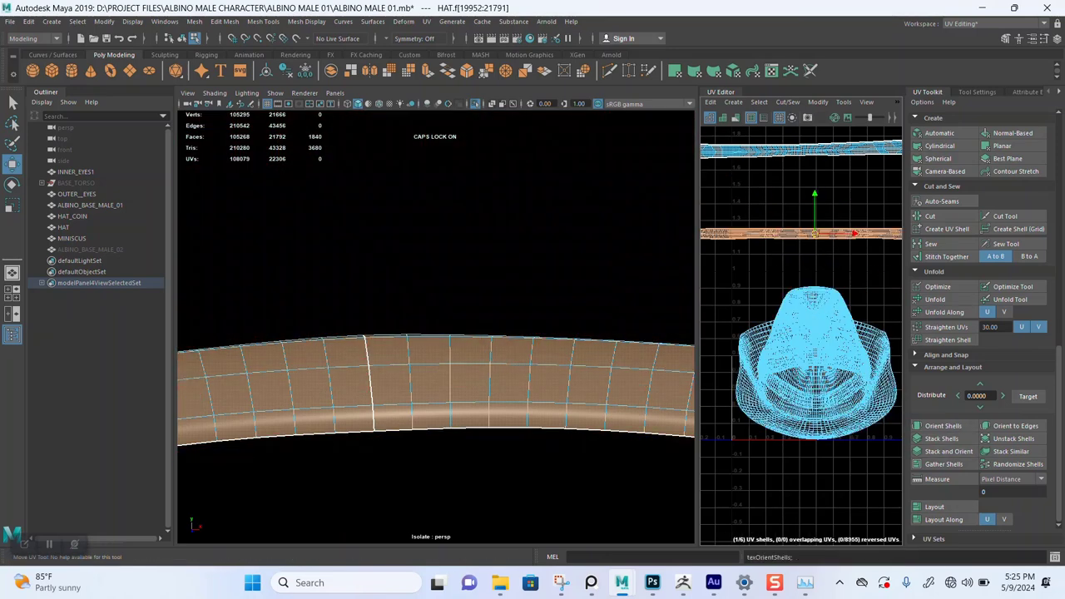
# - Turn off the isolation of the trim ring and save the scene
pyautogui.scroll(-10, 436, 349)
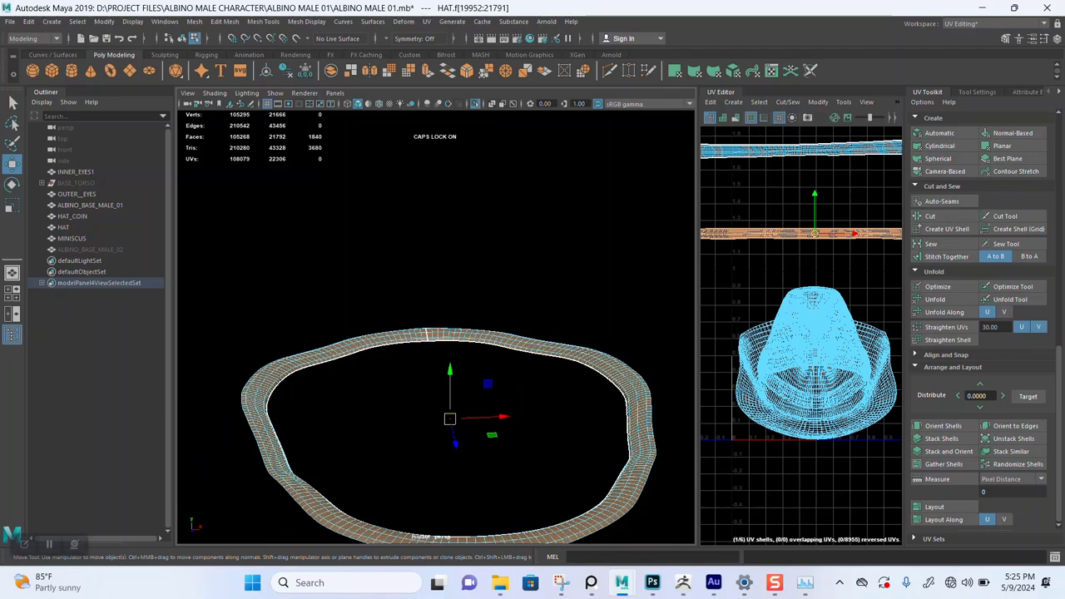
pyautogui.hotkey('ctrl', '1')
pyautogui.hotkey('ctrl', 's')
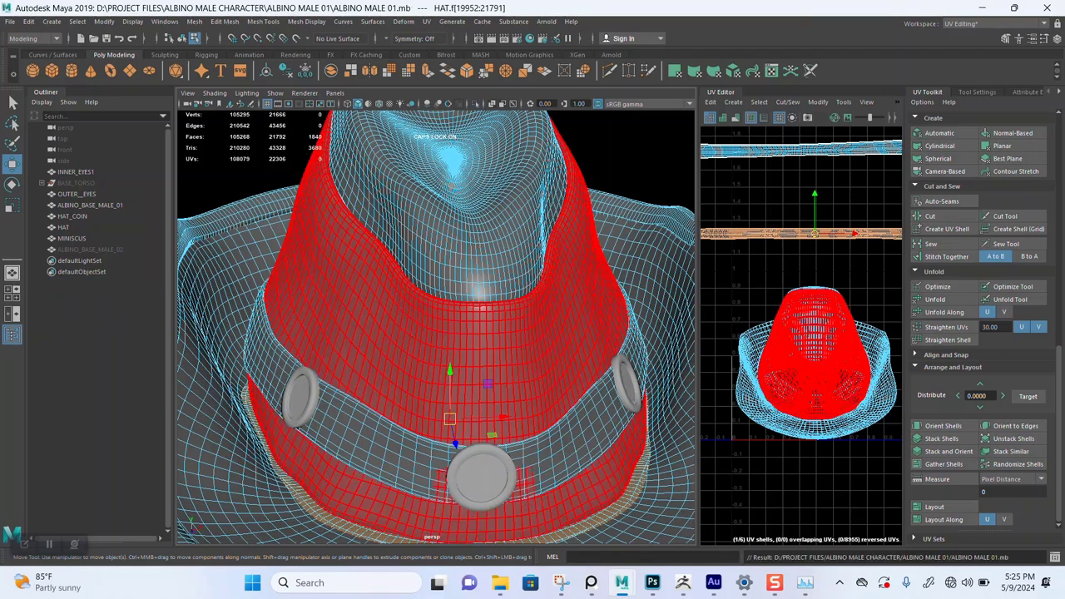
# - Select all faces of the wide hat band behind the coins and isolate them
pyautogui.scroll(-6, 487, 382)
pyautogui.keyDown('alt'); pyautogui.moveTo(488, 382); pyautogui.dragTo(489, 338, button='middle'); pyautogui.keyUp('alt')
pyautogui.scroll(3, 489, 339)
pyautogui.scroll(2, 488, 316)
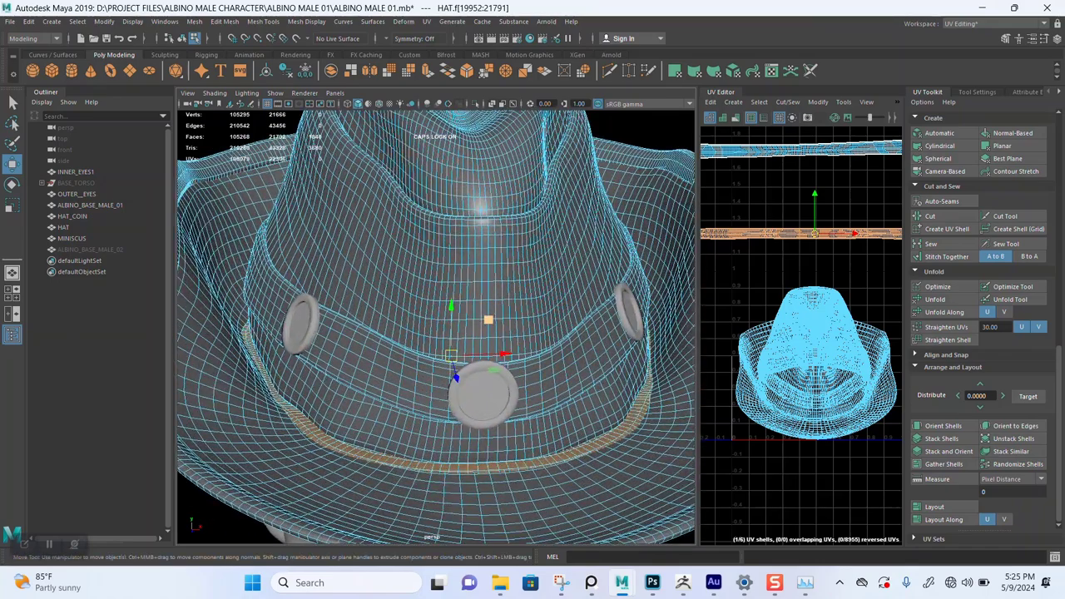
pyautogui.click(490, 383)
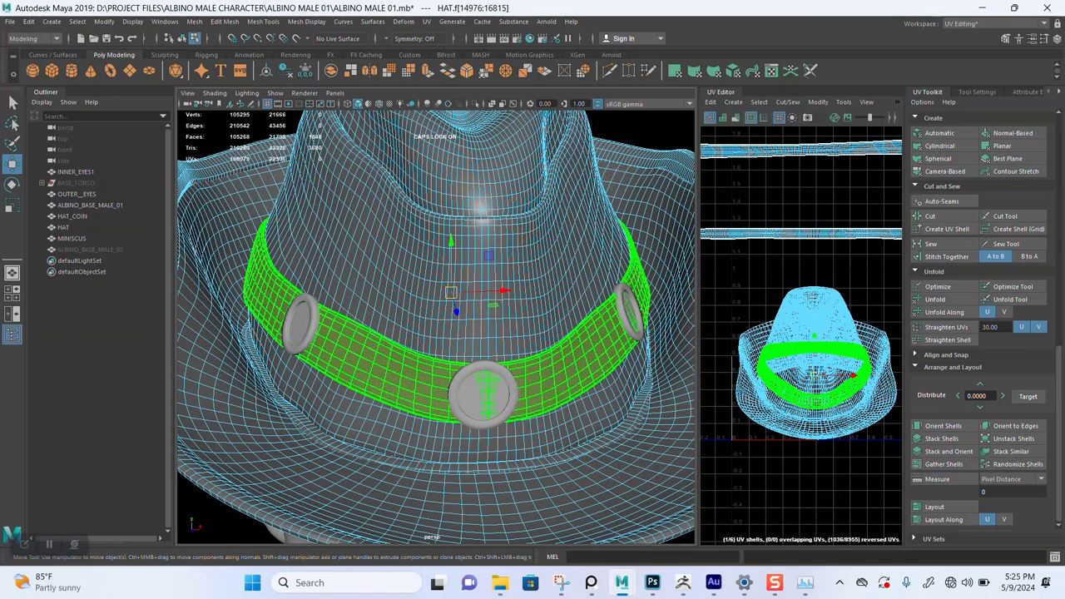
pyautogui.hotkey('ctrl', '1')
# - Cut the hat band's UVs along one cross-section edge loop at the back and the lengthwise loop on its lower edge
pyautogui.scroll(1, 436, 329)
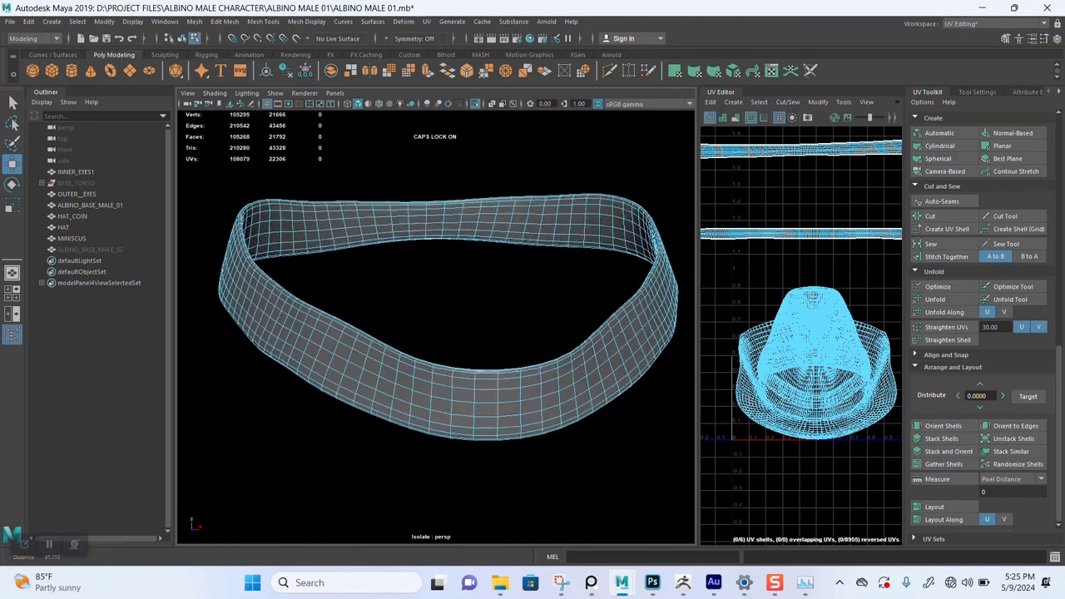
pyautogui.keyDown('alt'); pyautogui.moveTo(436, 328); pyautogui.dragTo(413, 333); pyautogui.keyUp('alt')
pyautogui.keyDown('alt'); pyautogui.moveTo(416, 324); pyautogui.dragTo(432, 452, button='middle'); pyautogui.keyUp('alt')
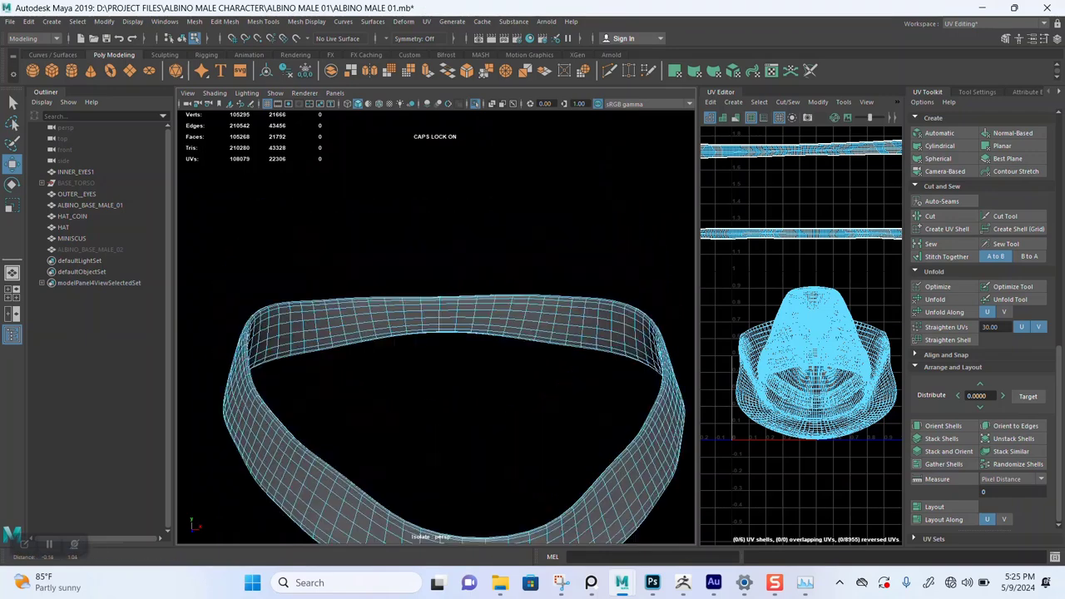
pyautogui.scroll(9, 432, 400)
pyautogui.moveTo(447, 284); pyautogui.dragTo(447, 252, button='right')
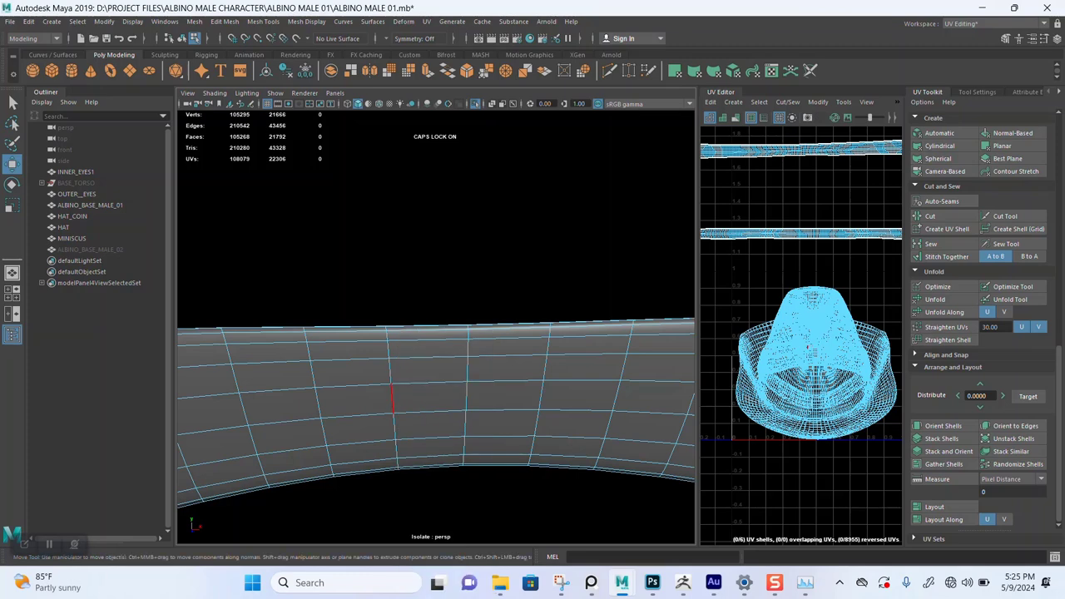
pyautogui.keyDown('alt'); pyautogui.moveTo(496, 462); pyautogui.dragTo(498, 343); pyautogui.keyUp('alt')
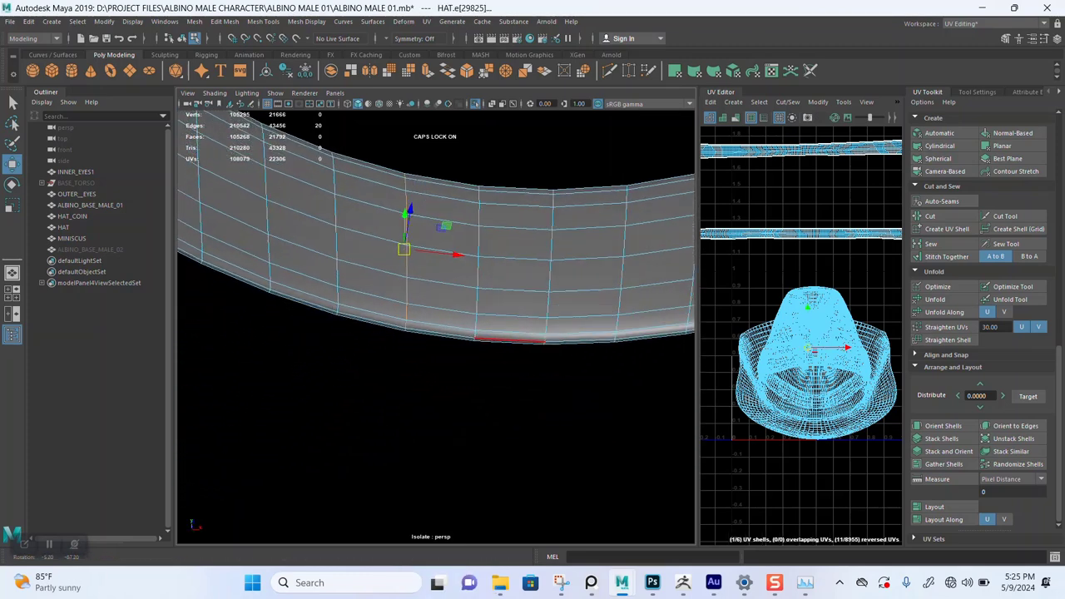
pyautogui.scroll(1, 498, 337)
pyautogui.scroll(2, 437, 327)
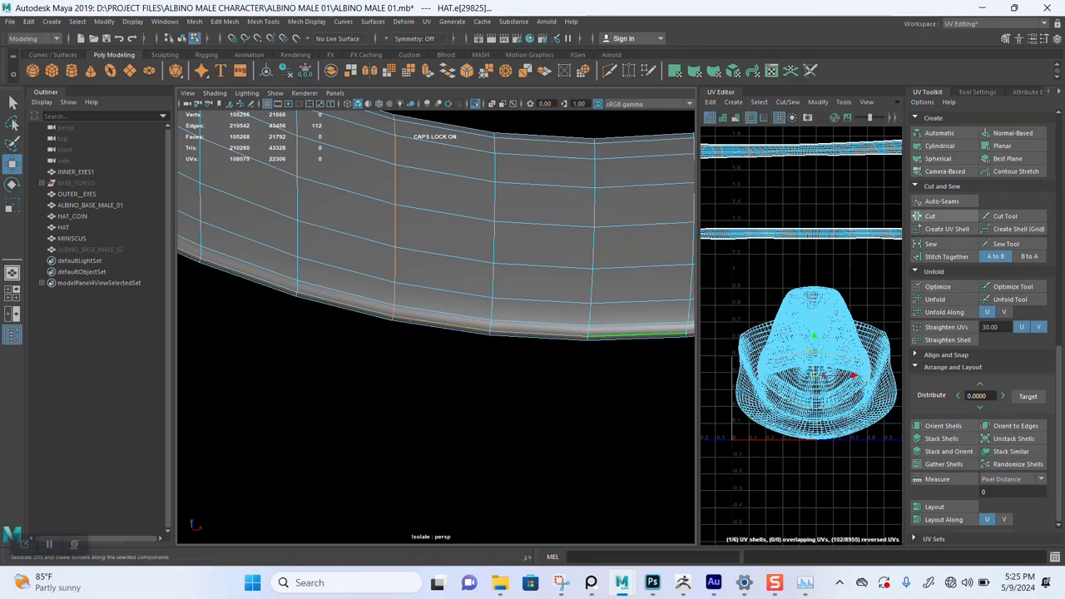
# - Select the whole hat band, unfold its UVs and orient the resulting shell
pyautogui.keyDown('alt'); pyautogui.moveTo(541, 254); pyautogui.dragTo(527, 287); pyautogui.keyUp('alt')
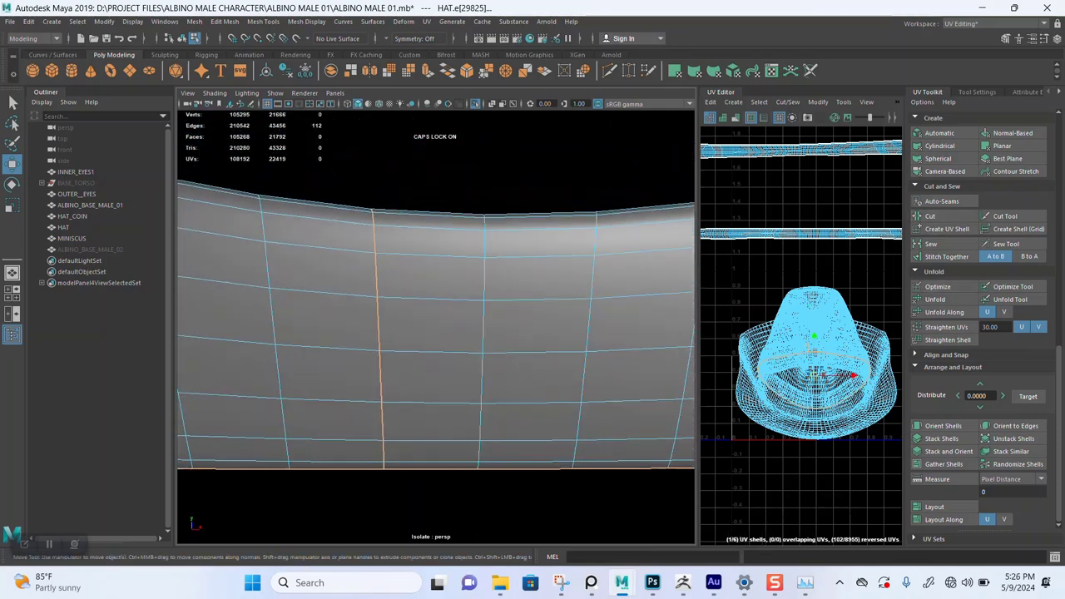
pyautogui.moveTo(526, 282); pyautogui.dragTo(526, 313, button='right')
pyautogui.moveTo(566, 271); pyautogui.dragTo(566, 278, button='right')
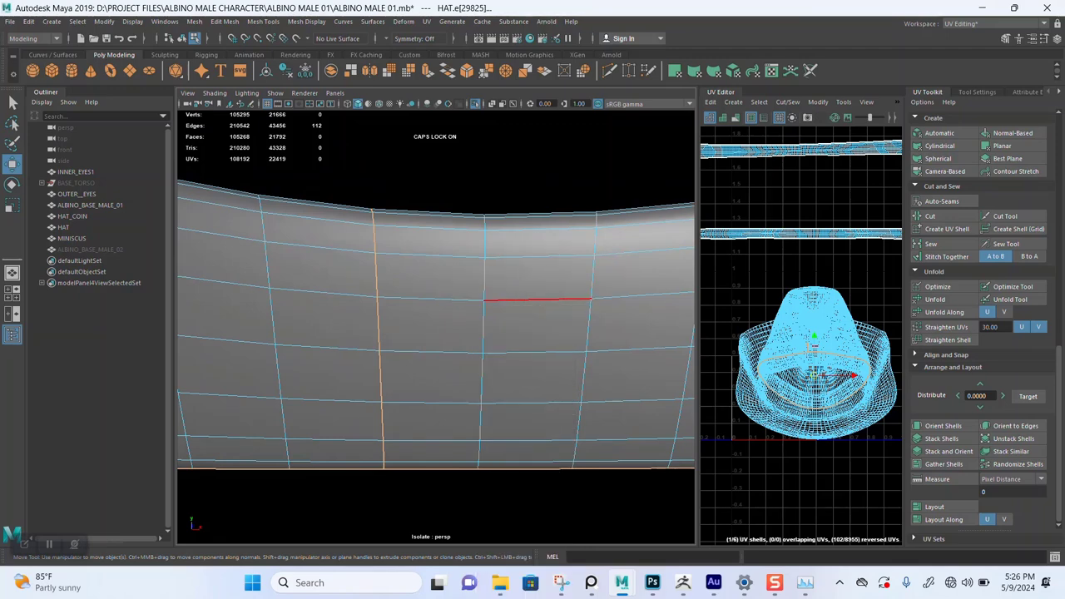
pyautogui.click(551, 305)
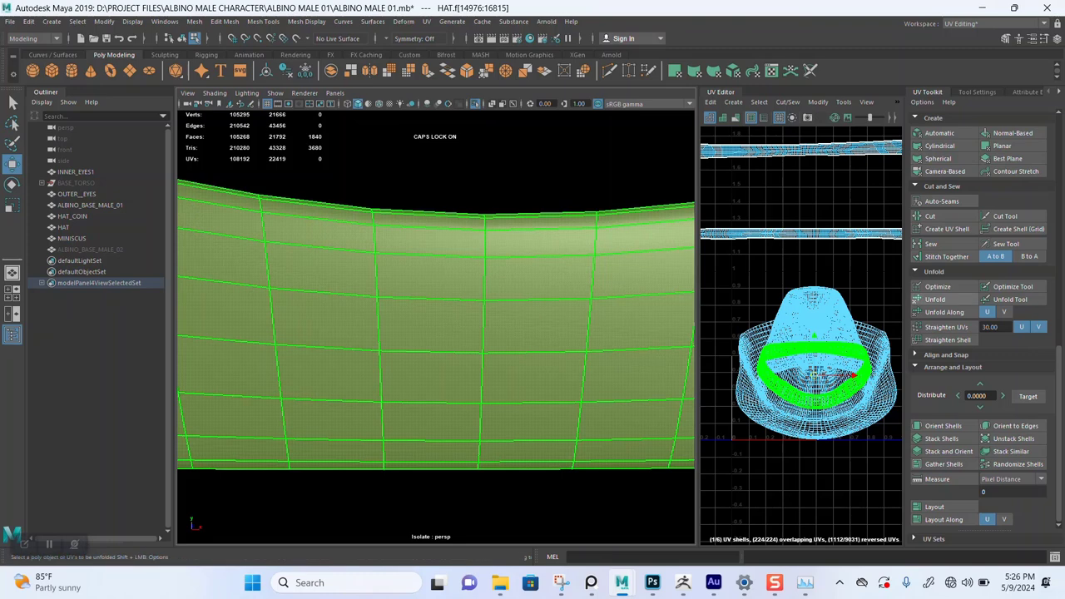
pyautogui.click(935, 299)
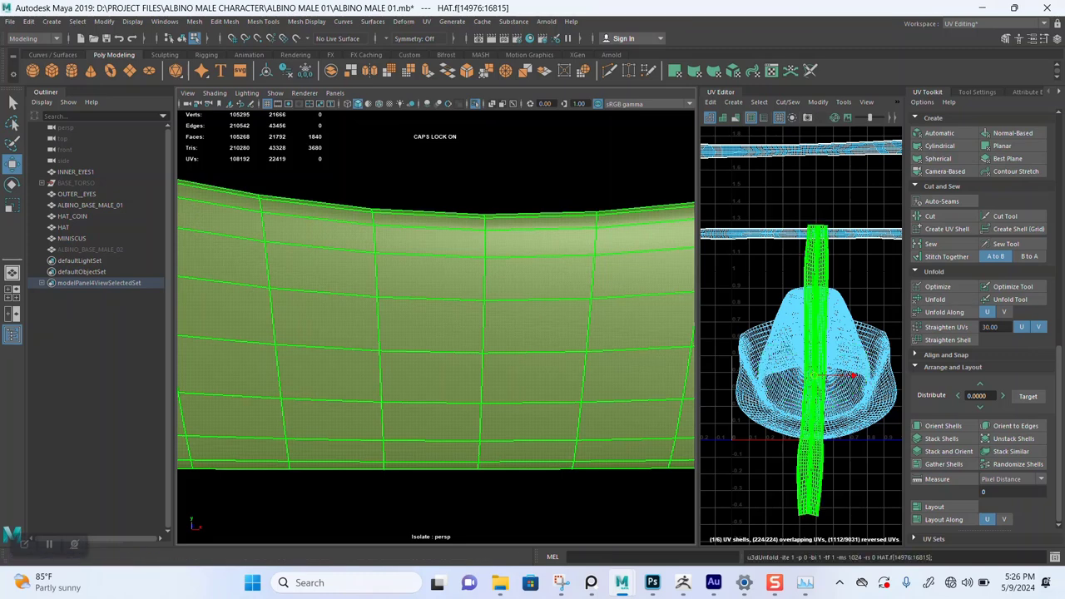
pyautogui.scroll(-3, 820, 400)
pyautogui.click(943, 426)
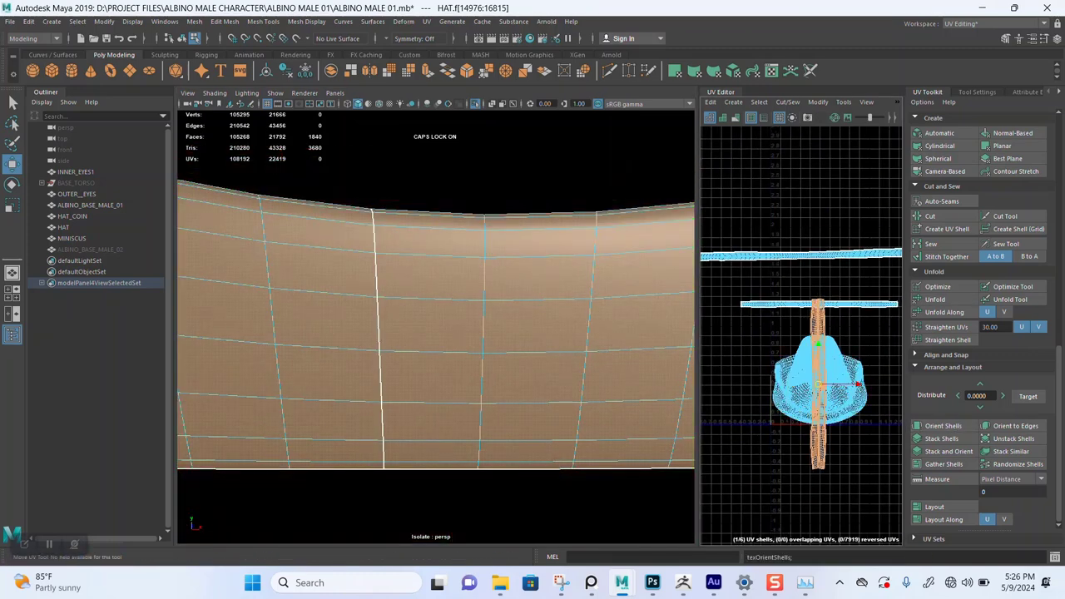
# - Rotate the hat band's UV strip a quarter turn to horizontal and place it between the two trim strips
pyautogui.press('e')
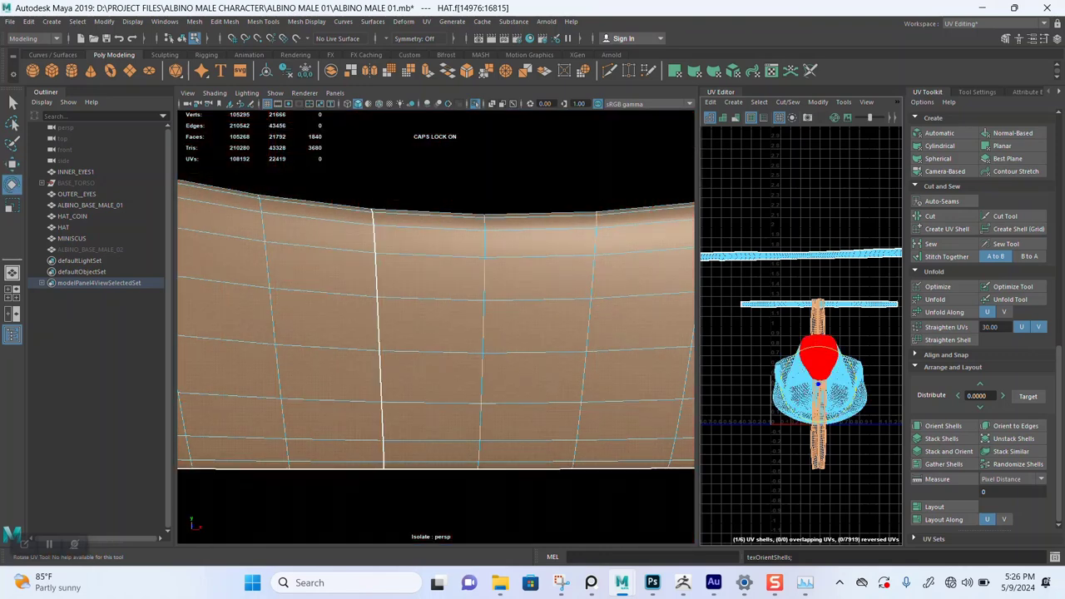
pyautogui.moveTo(856, 385); pyautogui.dragTo(819, 347)
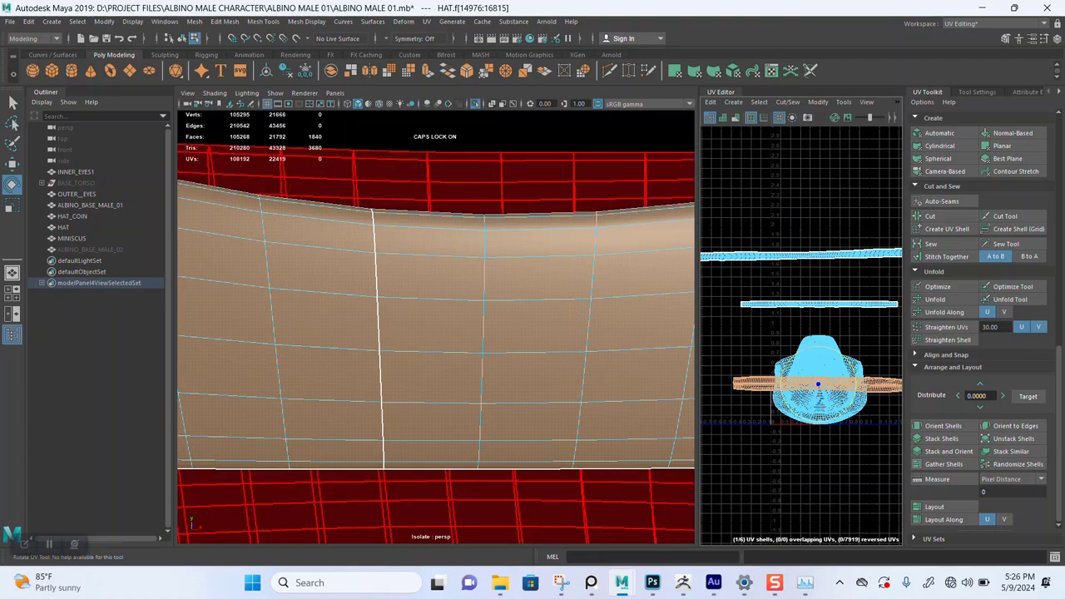
pyautogui.press('w')
pyautogui.moveTo(818, 383); pyautogui.dragTo(808, 286)
# - Turn off the isolation of the hat band to show the whole hat on the character again
pyautogui.scroll(-5, 436, 327)
pyautogui.hotkey('ctrl', '1')
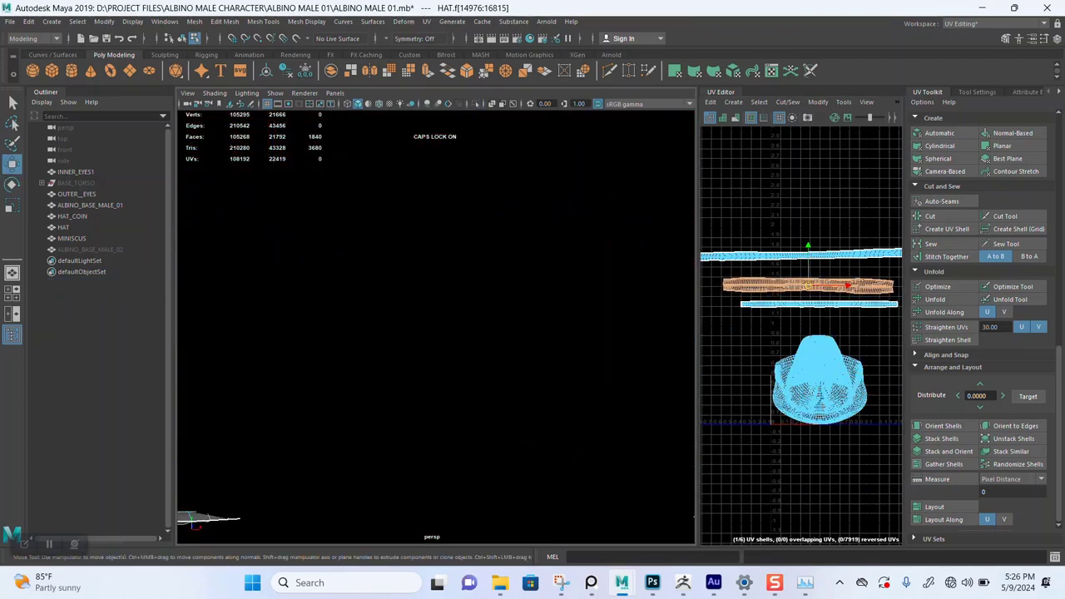
pyautogui.scroll(-8, 436, 328)
pyautogui.keyDown('alt'); pyautogui.moveTo(449, 299); pyautogui.dragTo(431, 352); pyautogui.keyUp('alt')
pyautogui.keyDown('alt'); pyautogui.moveTo(431, 352); pyautogui.dragTo(490, 355, button='right'); pyautogui.keyUp('alt')
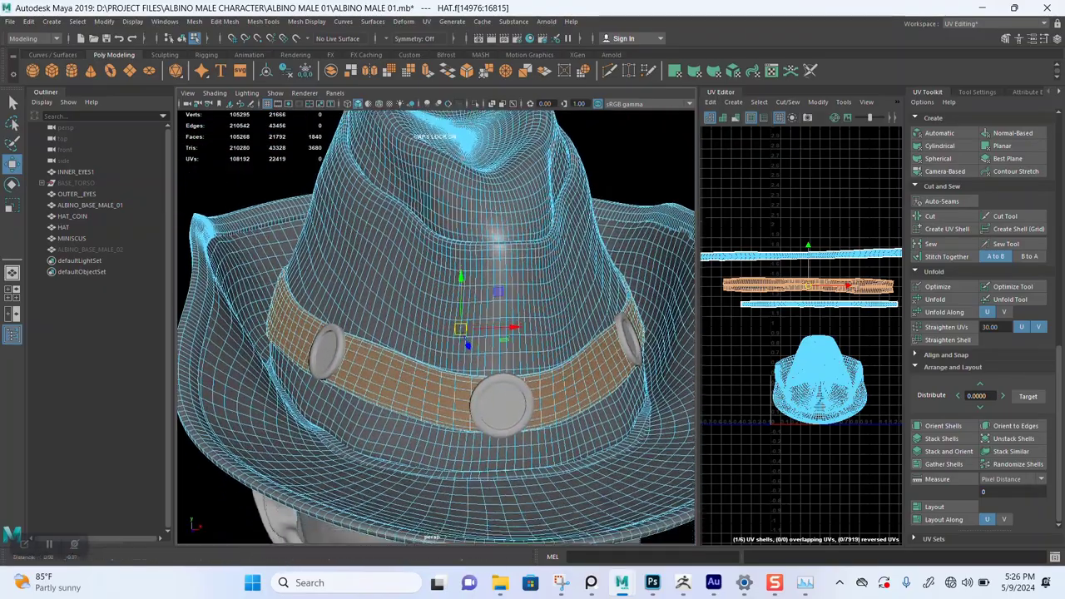
# - Select all faces of the hat's wide brim and isolate them
pyautogui.keyDown('alt'); pyautogui.moveTo(490, 354); pyautogui.dragTo(491, 340, button='middle'); pyautogui.keyUp('alt')
pyautogui.click(491, 337)
pyautogui.click(470, 487)
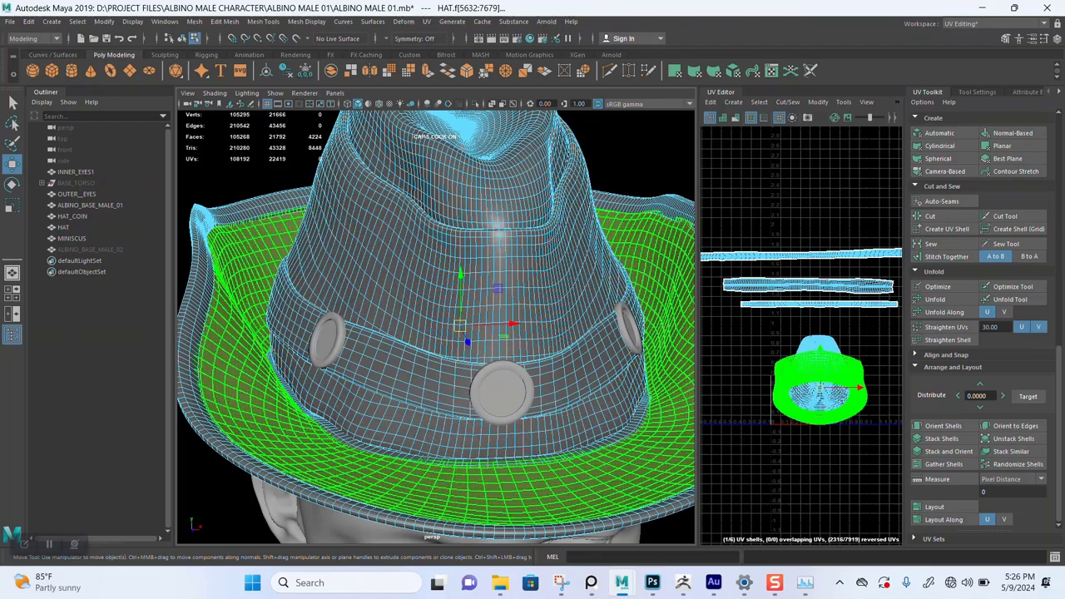
pyautogui.hotkey('ctrl', '1')
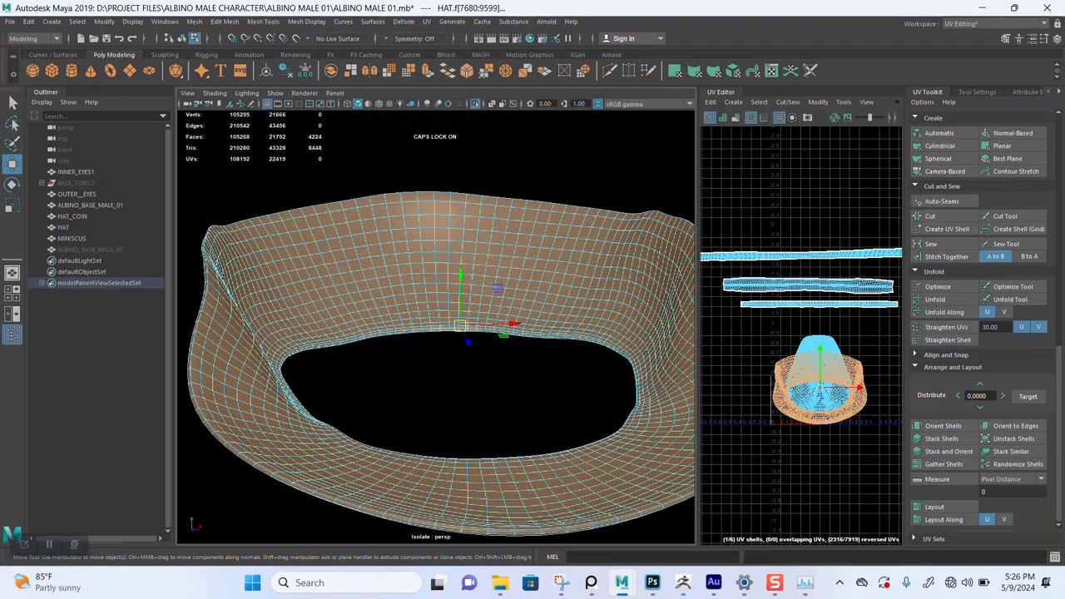
# - Cut the brim's UVs along one radial edge loop at the back and the edge loop around its inner opening
pyautogui.keyDown('alt'); pyautogui.moveTo(466, 366); pyautogui.dragTo(441, 341); pyautogui.keyUp('alt')
pyautogui.keyDown('alt'); pyautogui.moveTo(442, 341); pyautogui.dragTo(468, 317, button='middle'); pyautogui.keyUp('alt')
pyautogui.keyDown('alt'); pyautogui.moveTo(466, 349); pyautogui.dragTo(464, 391); pyautogui.keyUp('alt')
pyautogui.keyDown('alt'); pyautogui.moveTo(465, 391); pyautogui.dragTo(461, 448, button='middle'); pyautogui.keyUp('alt')
pyautogui.keyDown('alt'); pyautogui.moveTo(399, 271); pyautogui.dragTo(463, 292, button='right'); pyautogui.keyUp('alt')
pyautogui.rightClick(463, 252)
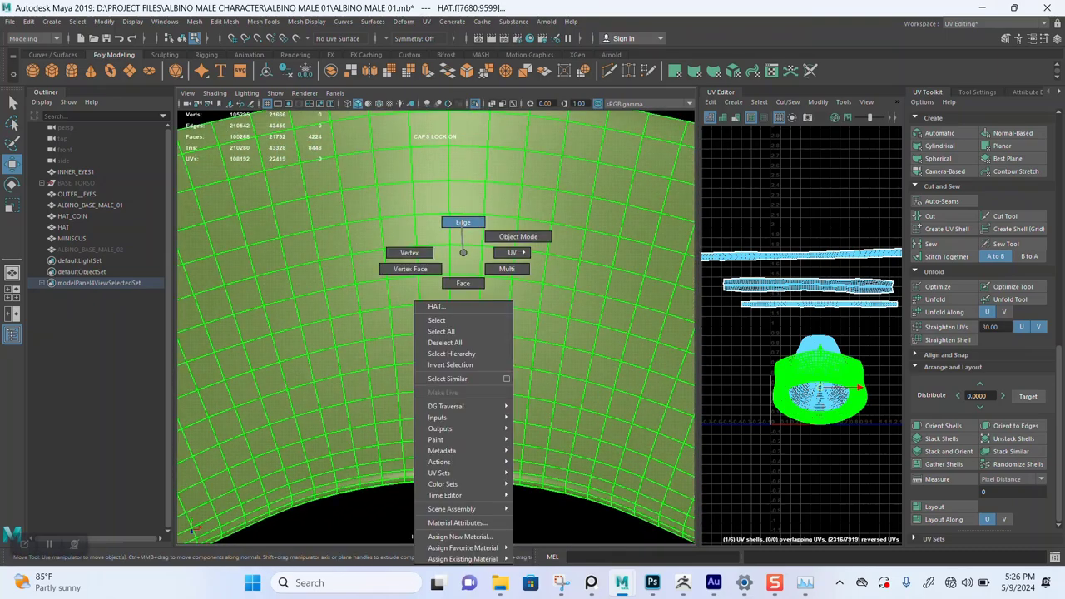
pyautogui.click(463, 222)
pyautogui.doubleClick(450, 318)
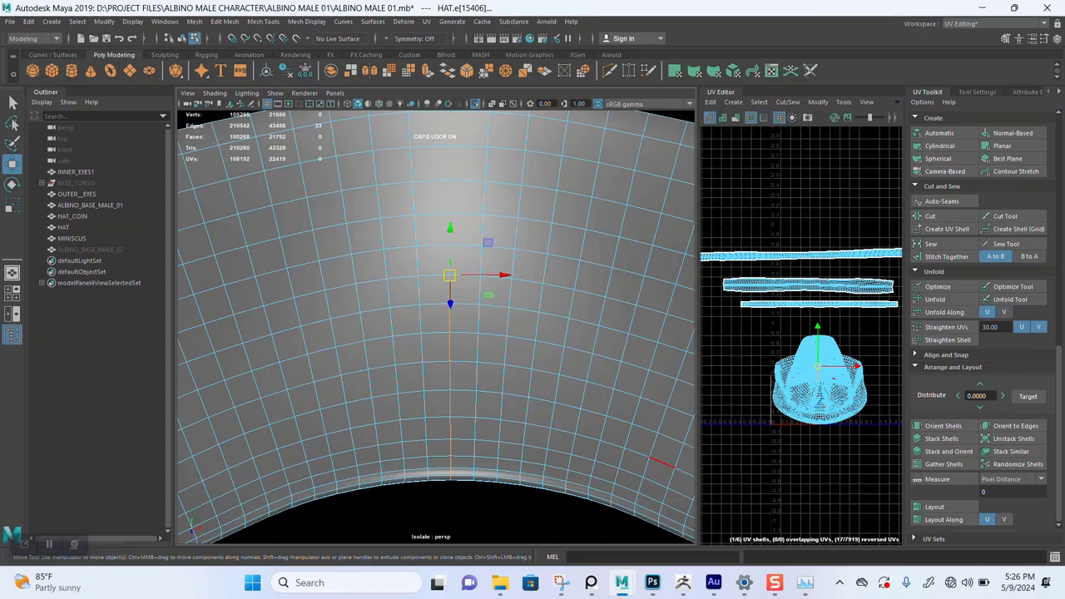
pyautogui.keyDown('alt'); pyautogui.moveTo(657, 463); pyautogui.dragTo(666, 345); pyautogui.keyUp('alt')
pyautogui.keyDown('alt'); pyautogui.moveTo(582, 350); pyautogui.dragTo(636, 357, button='right'); pyautogui.keyUp('alt')
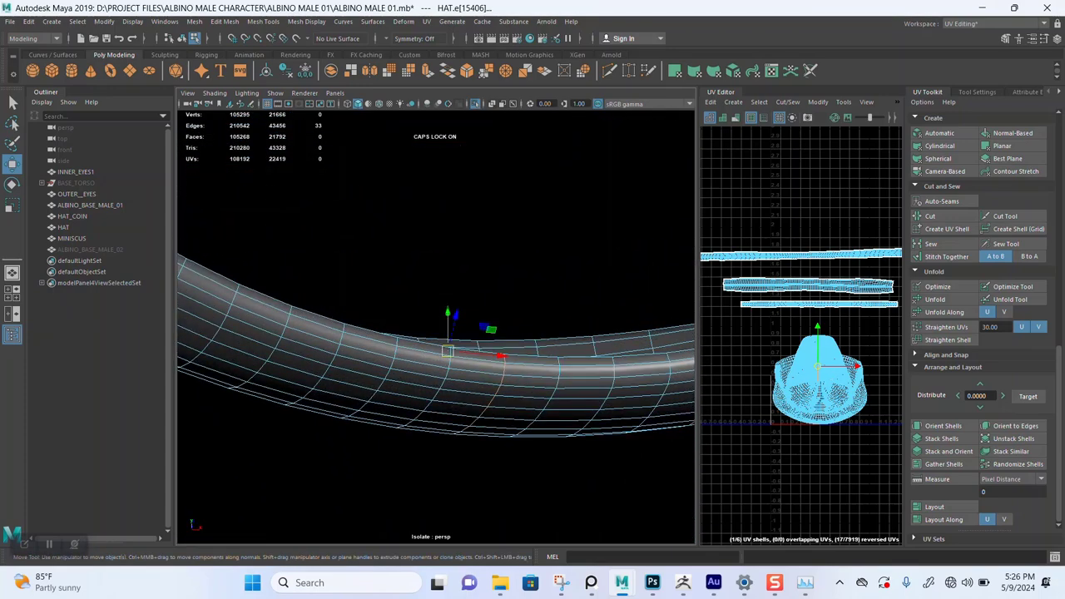
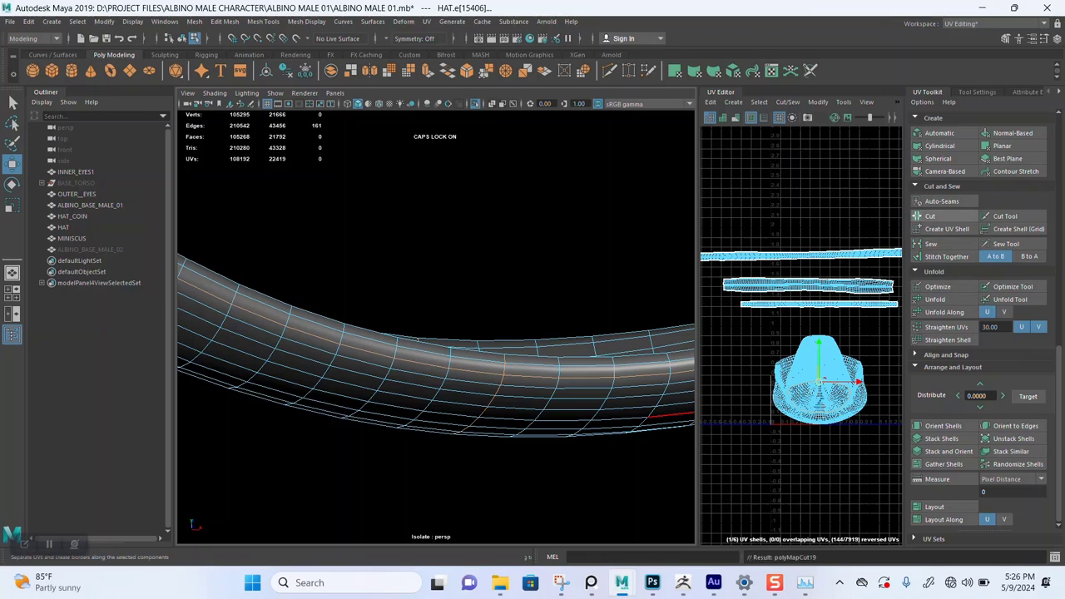
# - Select the brim's UV shell, unfold it and orient the unfolded shell to the nearest UV axis
pyautogui.keyDown('alt'); pyautogui.moveTo(500, 333); pyautogui.dragTo(491, 433); pyautogui.keyUp('alt')
pyautogui.keyDown('alt'); pyautogui.moveTo(466, 383); pyautogui.dragTo(375, 370, button='right'); pyautogui.keyUp('alt')
pyautogui.rightClick(822, 388)
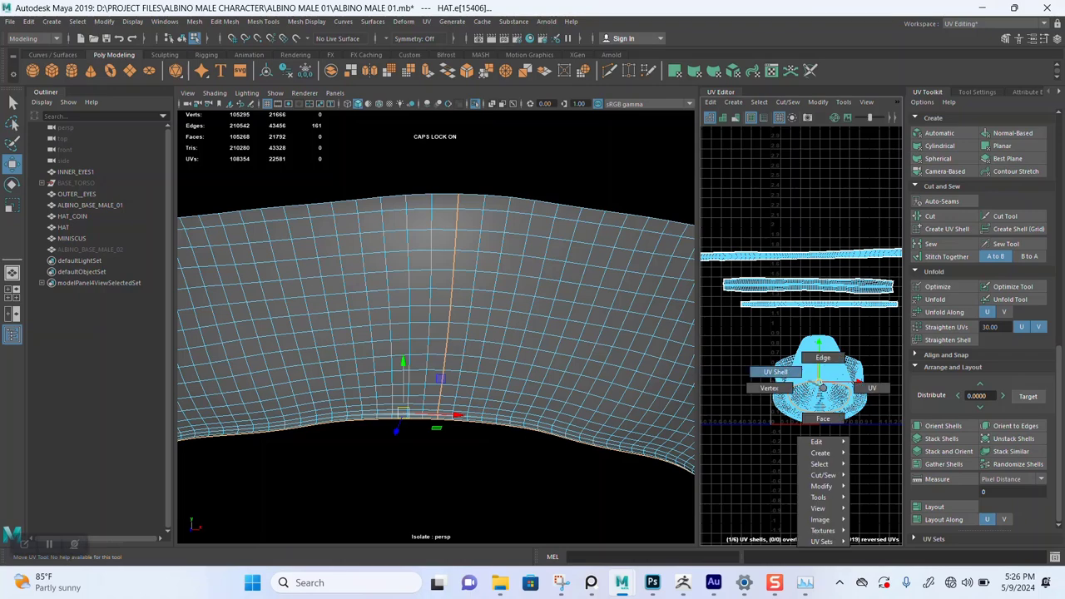
pyautogui.moveTo(823, 388); pyautogui.dragTo(787, 372, button='right')
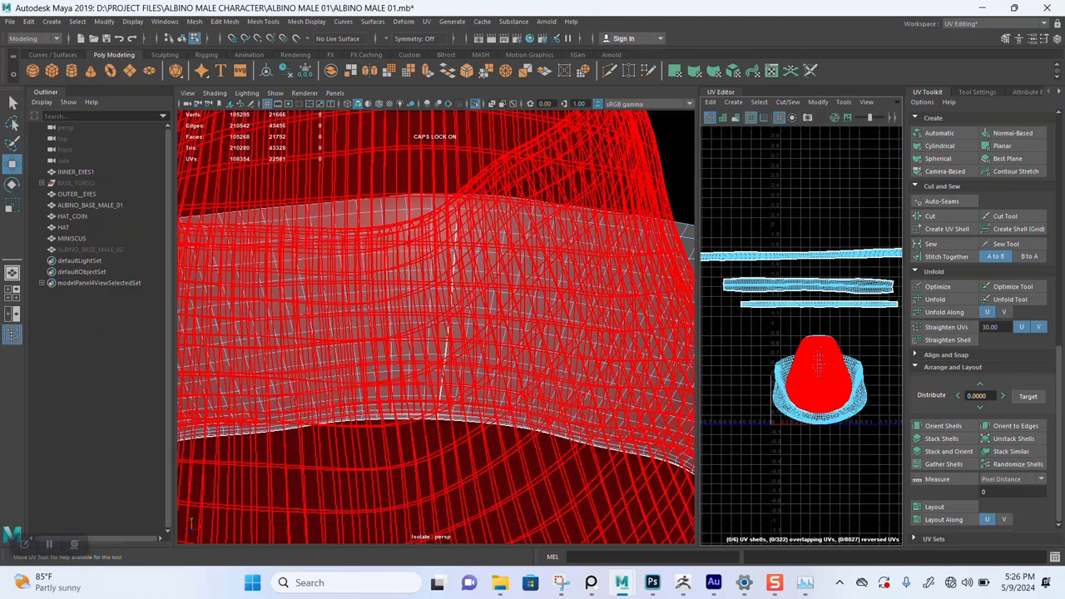
pyautogui.rightClick(680, 185)
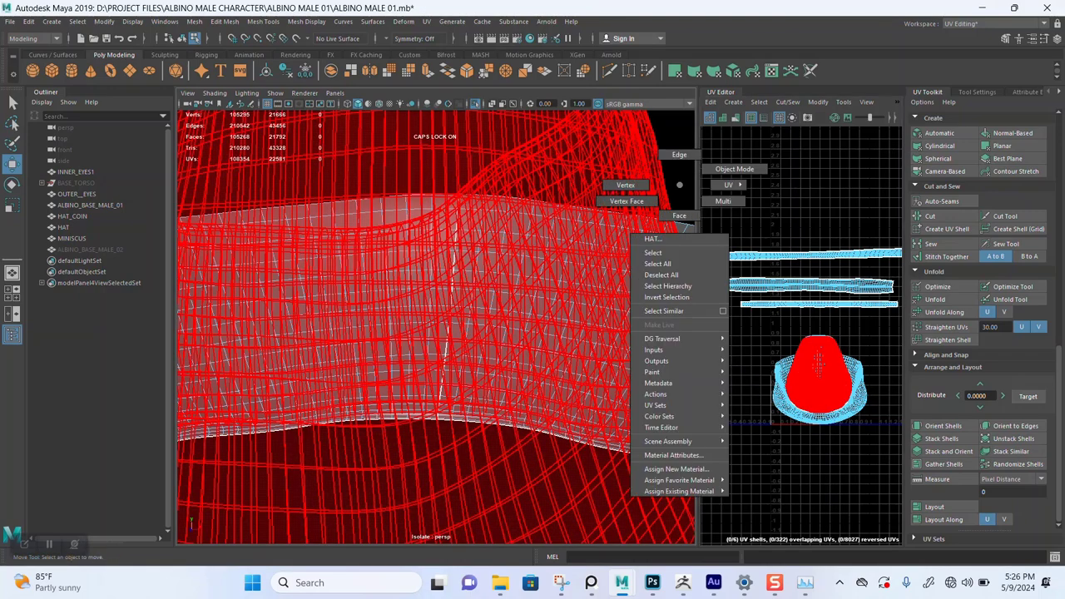
pyautogui.moveTo(683, 197); pyautogui.dragTo(714, 210, button='right')
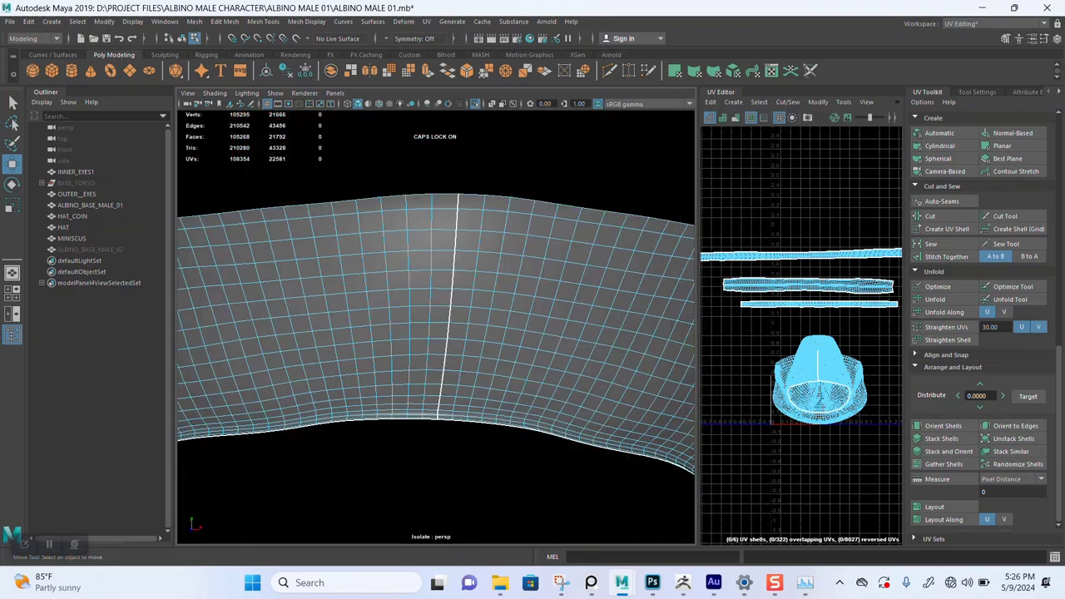
pyautogui.click(657, 266)
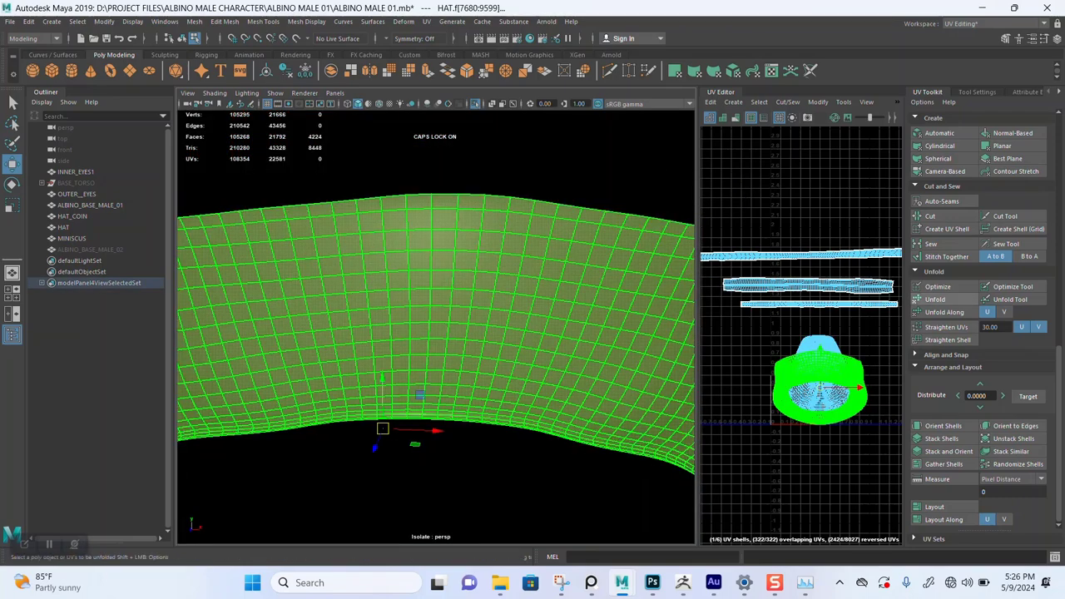
pyautogui.click(937, 299)
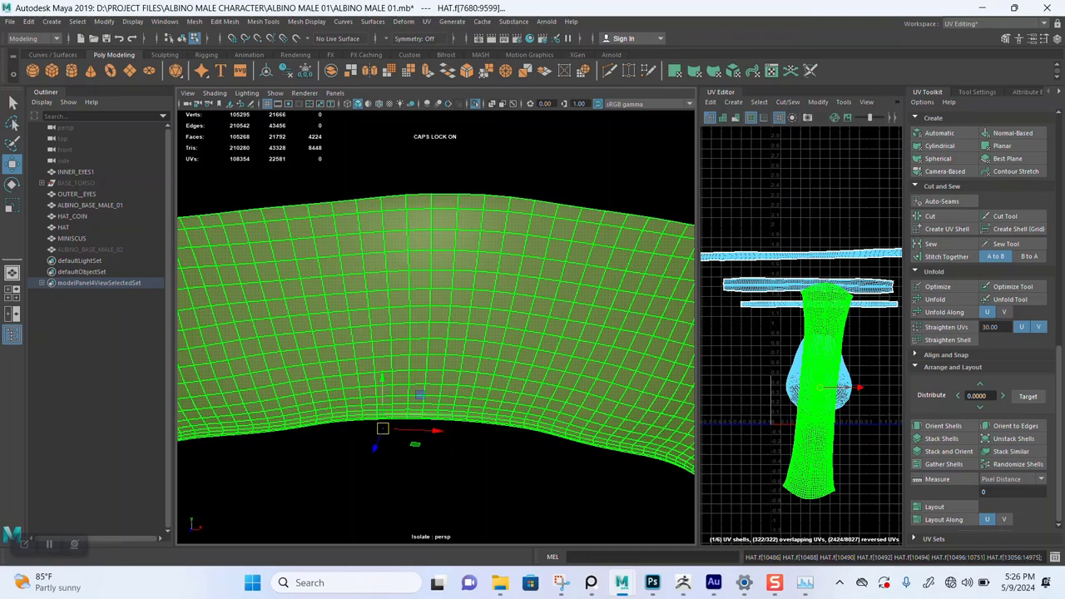
pyautogui.click(943, 425)
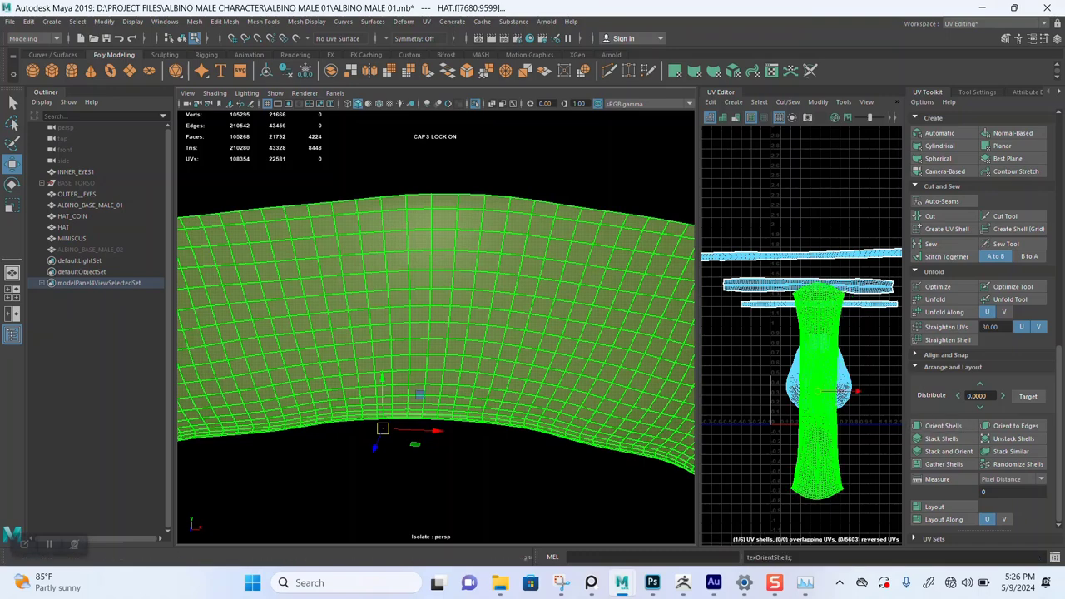
# - Rotate the brim's UV shell a quarter turn to horizontal, orient it and place it above the trim and hat band strips
pyautogui.press('e')
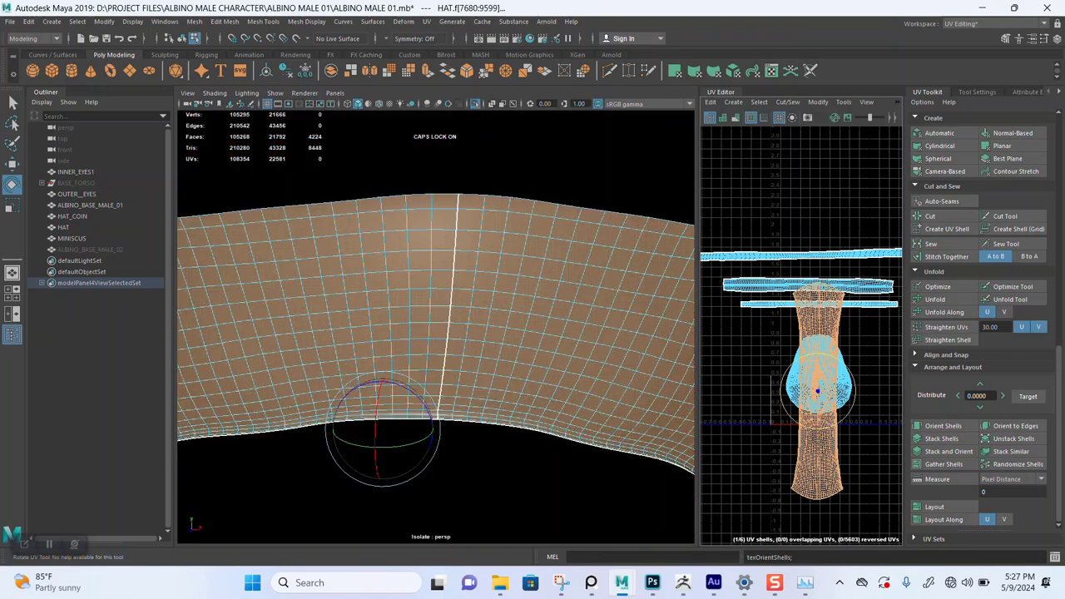
pyautogui.moveTo(855, 391); pyautogui.dragTo(811, 354)
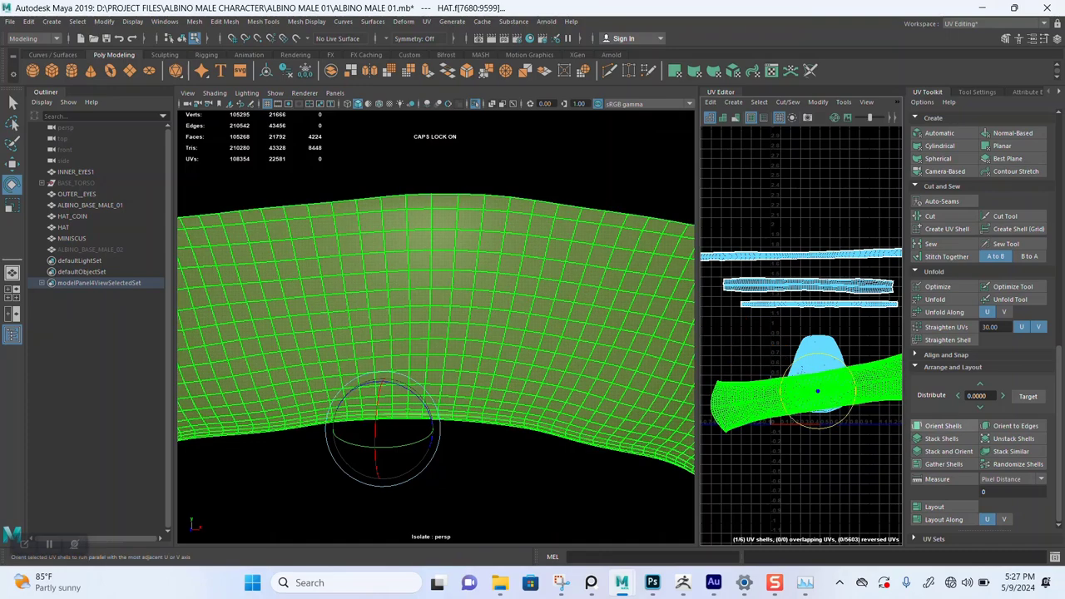
pyautogui.click(943, 425)
pyautogui.hotkey('ctrl', 'z')
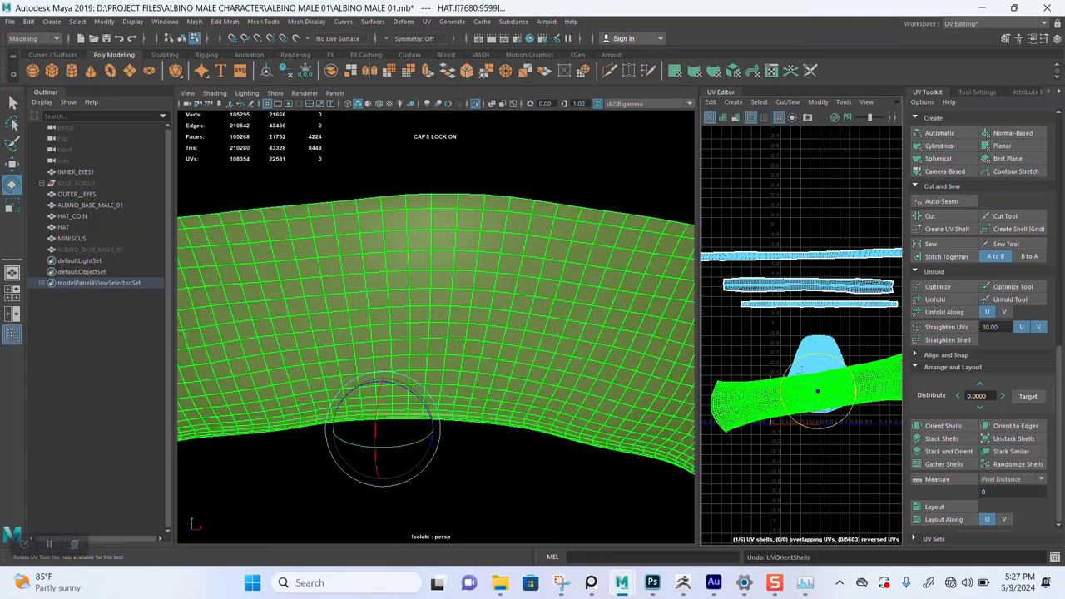
pyautogui.moveTo(855, 386); pyautogui.dragTo(856, 391)
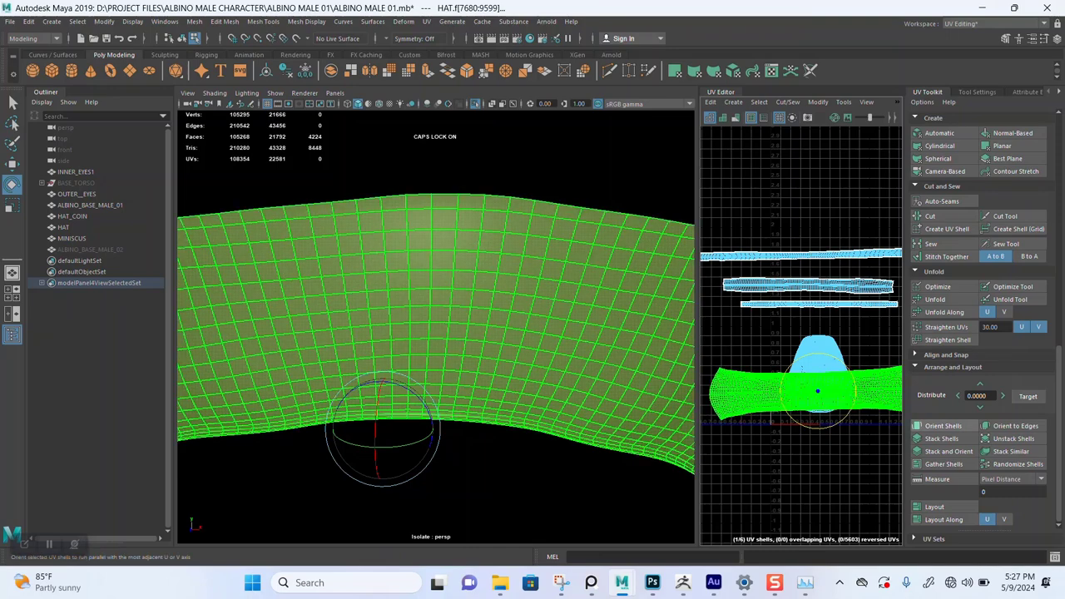
pyautogui.click(942, 425)
pyautogui.press('w')
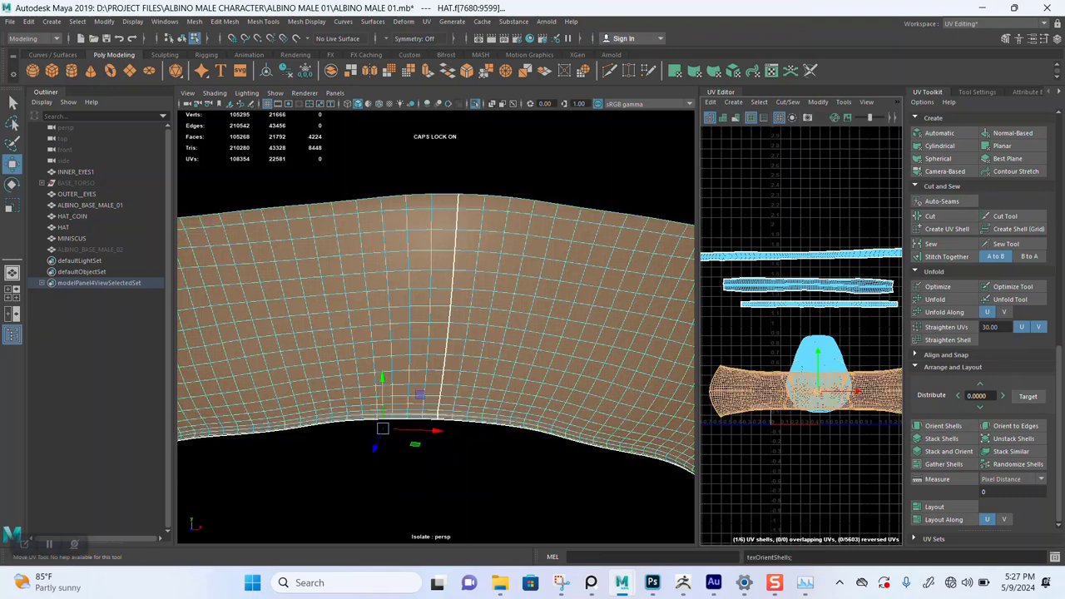
pyautogui.moveTo(818, 391); pyautogui.dragTo(813, 210)
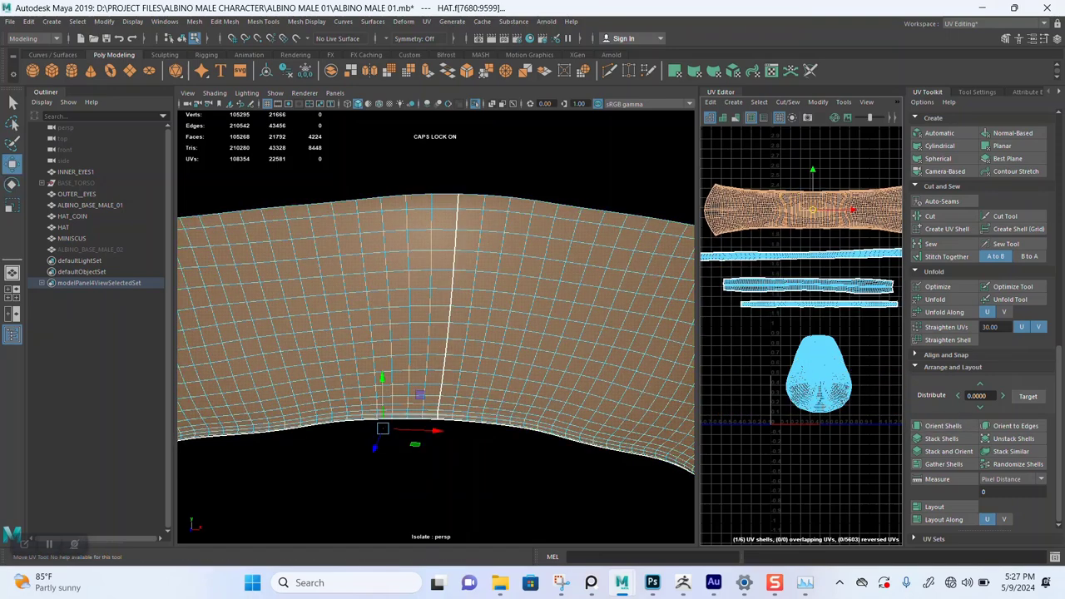
# - Turn off the brim's isolation, select the UV shell of the crown's side wall and isolate its faces
pyautogui.scroll(-5, 436, 328)
pyautogui.hotkey('ctrl', '1')
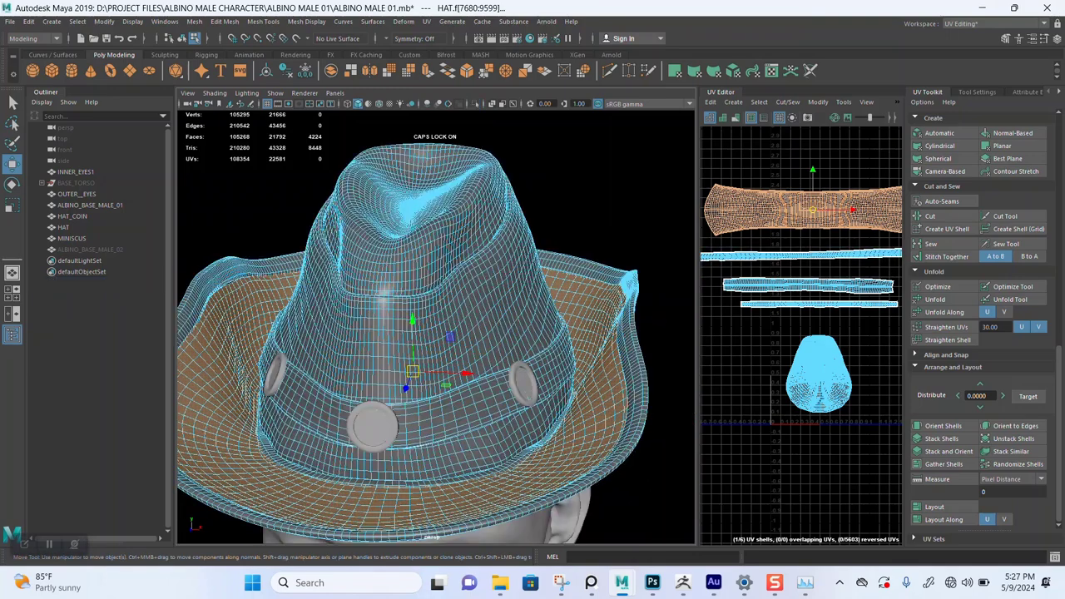
pyautogui.click(819, 376)
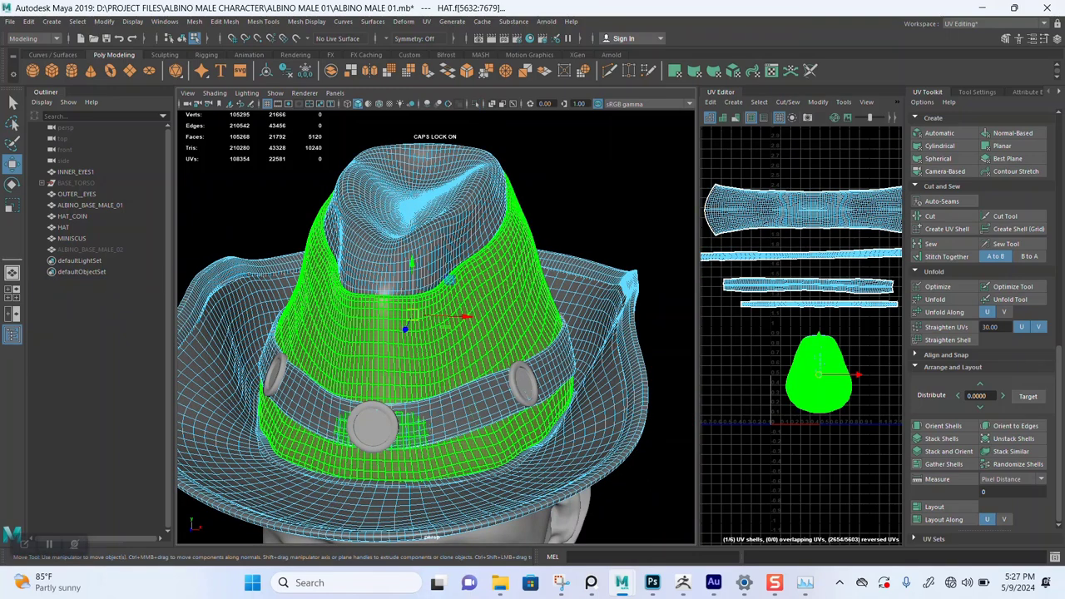
pyautogui.hotkey('ctrl', '1')
pyautogui.keyDown('alt'); pyautogui.moveTo(425, 349); pyautogui.dragTo(462, 362); pyautogui.keyUp('alt')
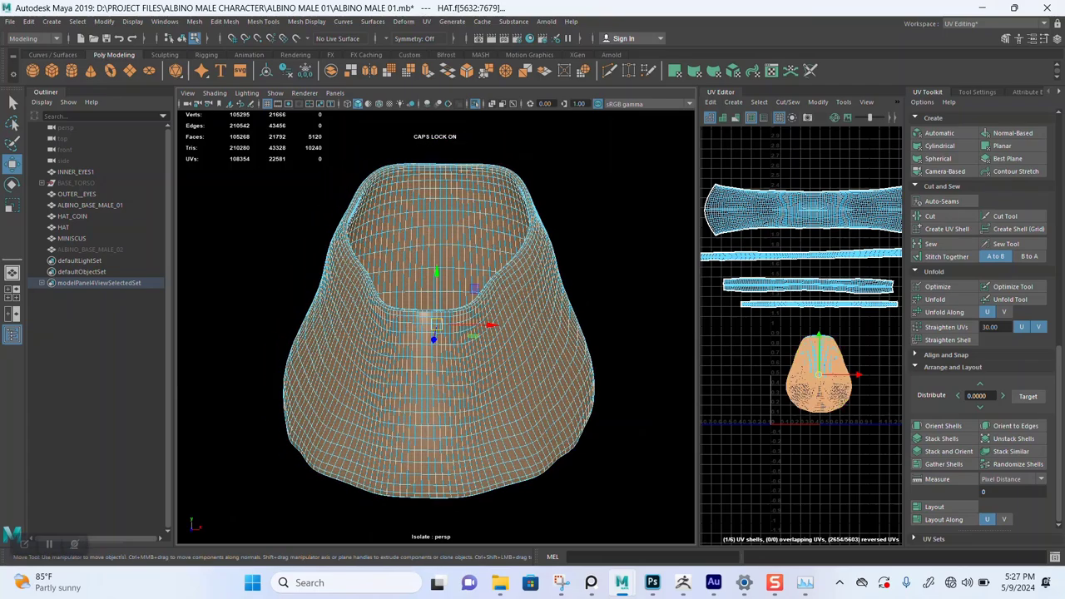
# - Cut the crown side wall's UVs along one vertical edge loop at the back and the edge loop around its bottom opening
pyautogui.keyDown('alt'); pyautogui.moveTo(437, 324); pyautogui.dragTo(458, 486, button='middle'); pyautogui.keyUp('alt')
pyautogui.keyDown('alt'); pyautogui.moveTo(416, 375); pyautogui.dragTo(533, 375, button='right'); pyautogui.keyUp('alt')
pyautogui.keyDown('alt'); pyautogui.moveTo(475, 416); pyautogui.dragTo(441, 260, button='middle'); pyautogui.keyUp('alt')
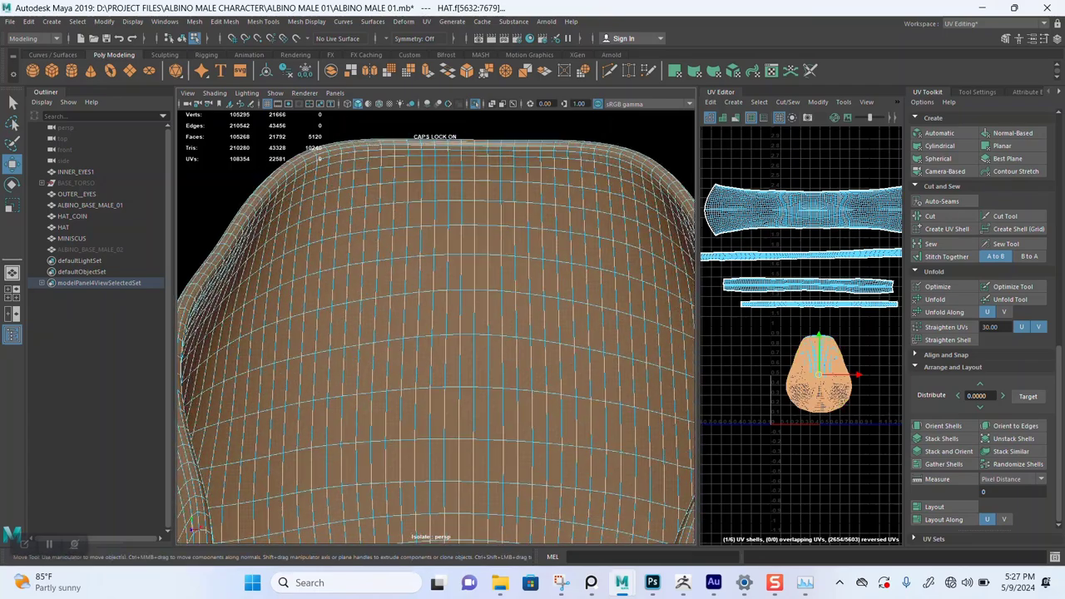
pyautogui.rightClick(490, 272)
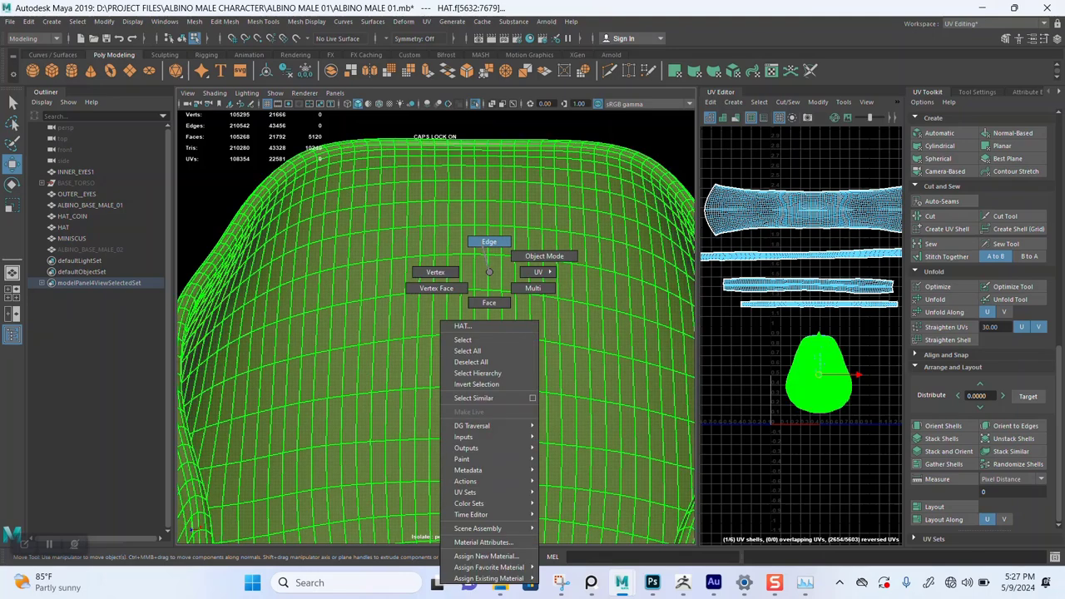
pyautogui.moveTo(490, 272); pyautogui.dragTo(483, 244, button='right')
pyautogui.keyDown('alt'); pyautogui.moveTo(487, 362); pyautogui.dragTo(379, 362, button='right'); pyautogui.keyUp('alt')
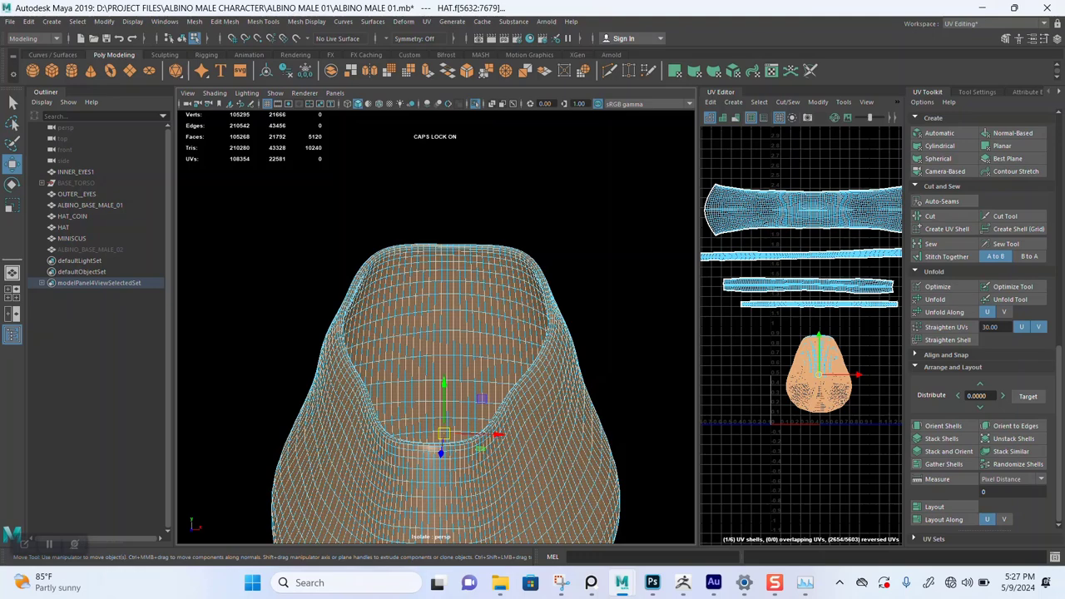
pyautogui.moveTo(447, 276)
pyautogui.keyDown('alt'); pyautogui.mouseDown(button='right')
pyautogui.moveTo(487, 308)
pyautogui.moveTo(449, 287)
pyautogui.mouseUp(button='right'); pyautogui.keyUp('alt')
pyautogui.doubleClick(488, 258)
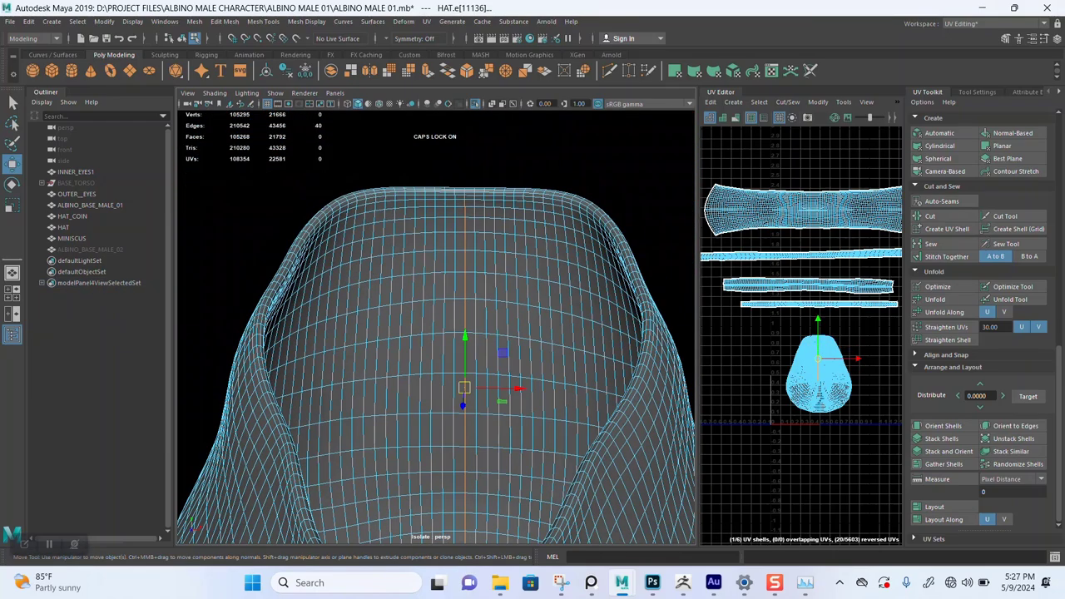
pyautogui.keyDown('alt'); pyautogui.moveTo(450, 288); pyautogui.dragTo(454, 200, button='middle'); pyautogui.keyUp('alt')
pyautogui.keyDown('alt'); pyautogui.moveTo(454, 283); pyautogui.dragTo(462, 200); pyautogui.keyUp('alt')
pyautogui.keyDown('alt'); pyautogui.moveTo(462, 200); pyautogui.dragTo(470, 204, button='right'); pyautogui.keyUp('alt')
pyautogui.keyDown('alt'); pyautogui.moveTo(466, 292); pyautogui.dragTo(566, 333, button='right'); pyautogui.keyUp('alt')
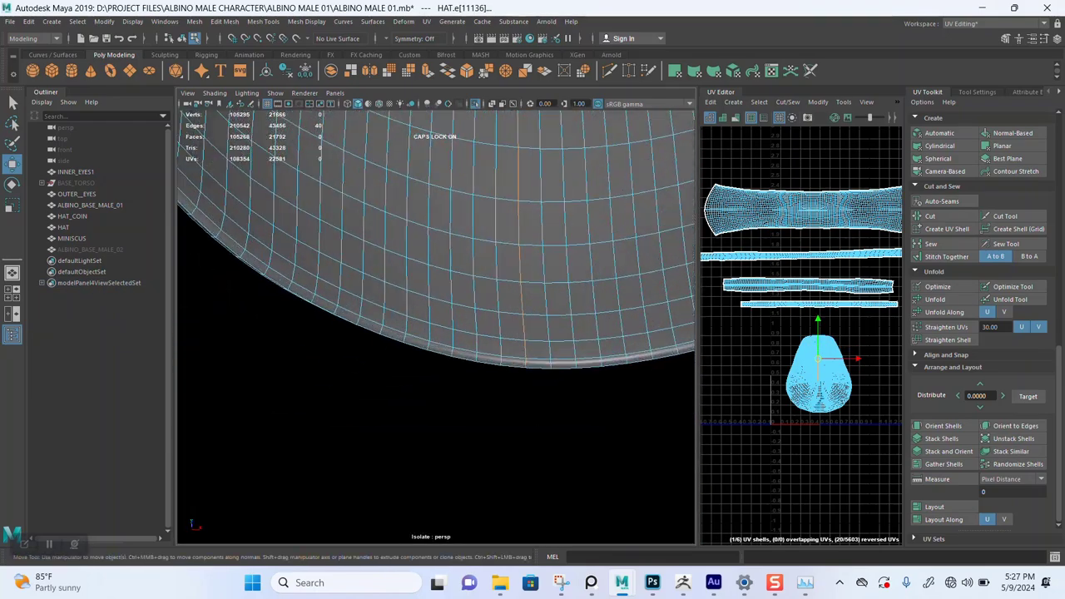
pyautogui.keyDown('alt'); pyautogui.moveTo(566, 358); pyautogui.dragTo(557, 289, button='middle'); pyautogui.keyUp('alt')
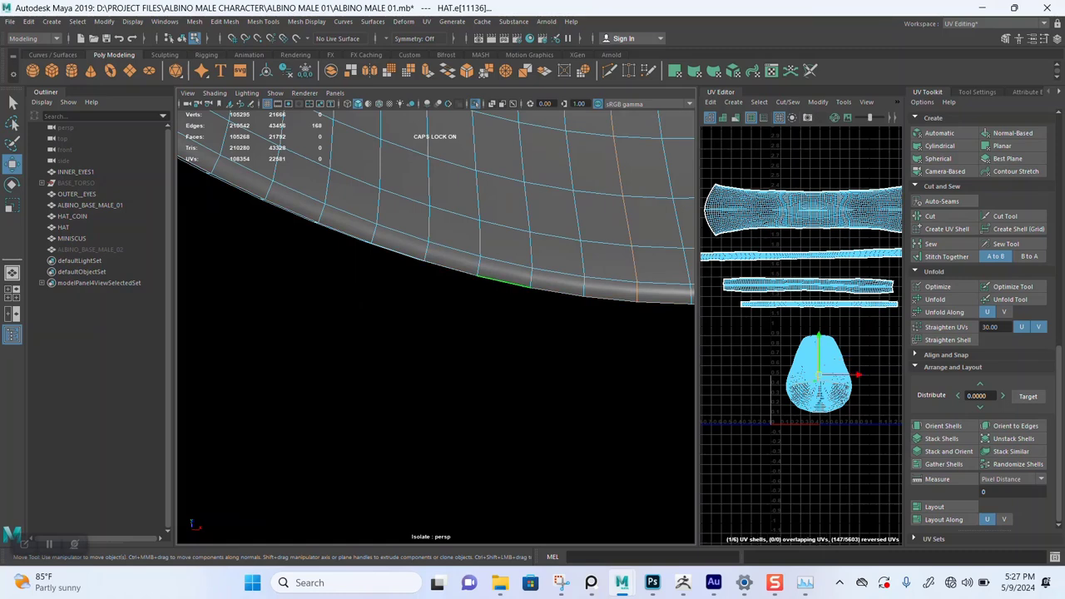
pyautogui.moveTo(500, 333)
pyautogui.keyDown('alt'); pyautogui.mouseDown()
pyautogui.moveTo(536, 281)
pyautogui.moveTo(506, 344)
pyautogui.mouseUp(); pyautogui.keyUp('alt')
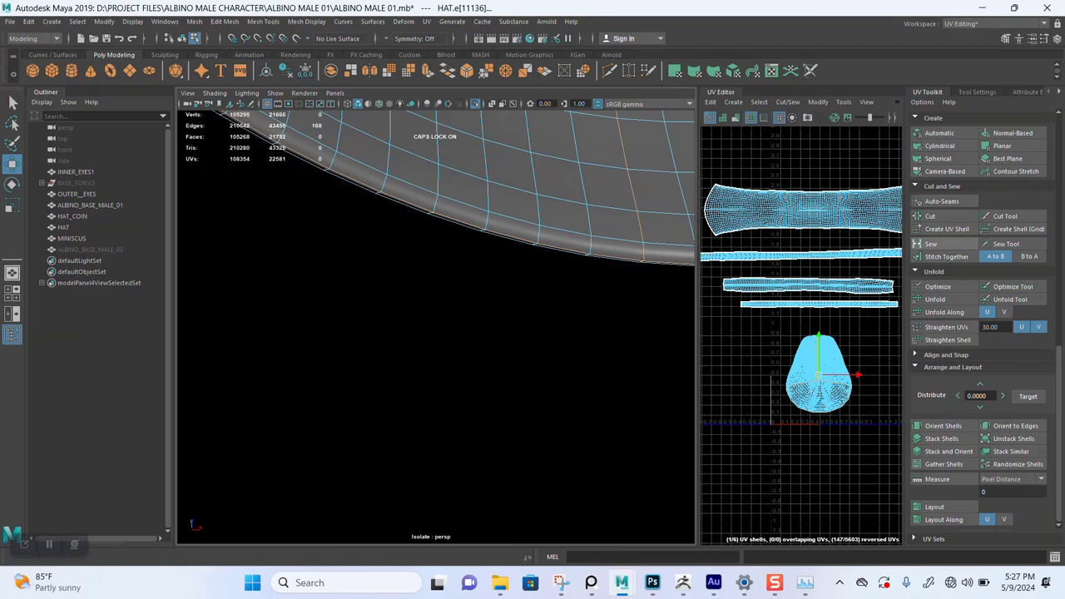
pyautogui.click(932, 216)
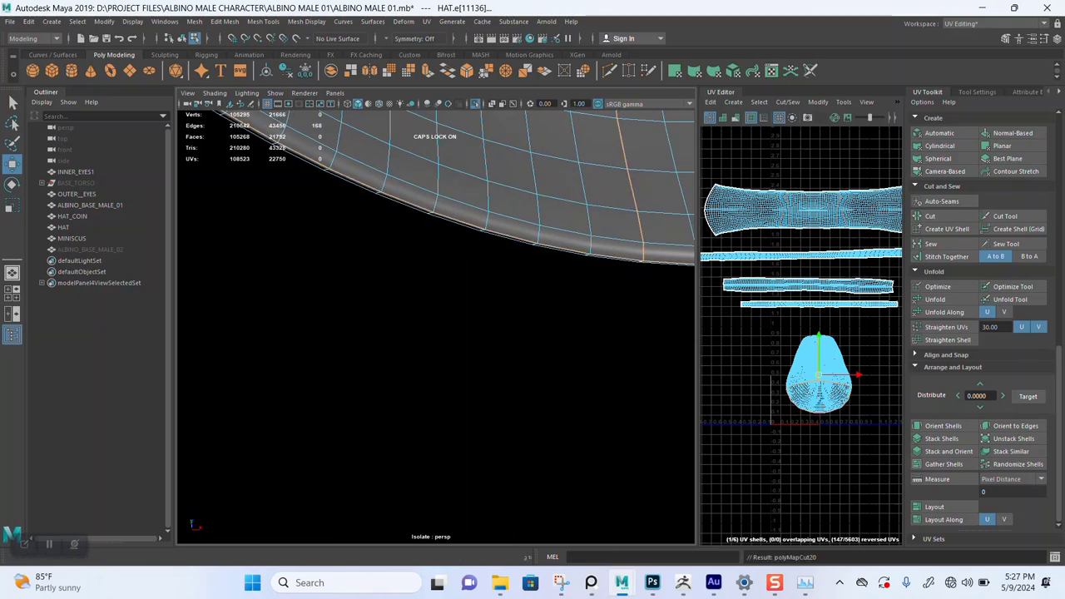
# - Unfold and orient the crown side wall's UV shell, then place it horizontally above the brim shell
pyautogui.keyDown('alt'); pyautogui.moveTo(499, 333); pyautogui.dragTo(416, 333, button='right'); pyautogui.keyUp('alt')
pyautogui.keyDown('alt'); pyautogui.moveTo(433, 299); pyautogui.dragTo(436, 399); pyautogui.keyUp('alt')
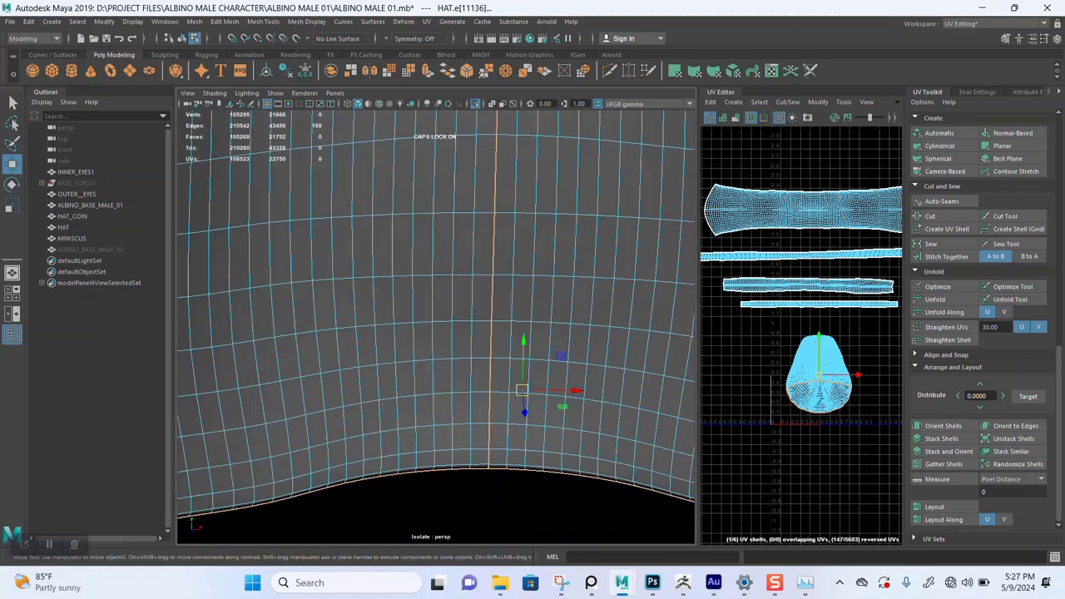
pyautogui.keyDown('alt'); pyautogui.moveTo(466, 349); pyautogui.dragTo(391, 350, button='right'); pyautogui.keyUp('alt')
pyautogui.moveTo(816, 378); pyautogui.dragTo(770, 363, button='right')
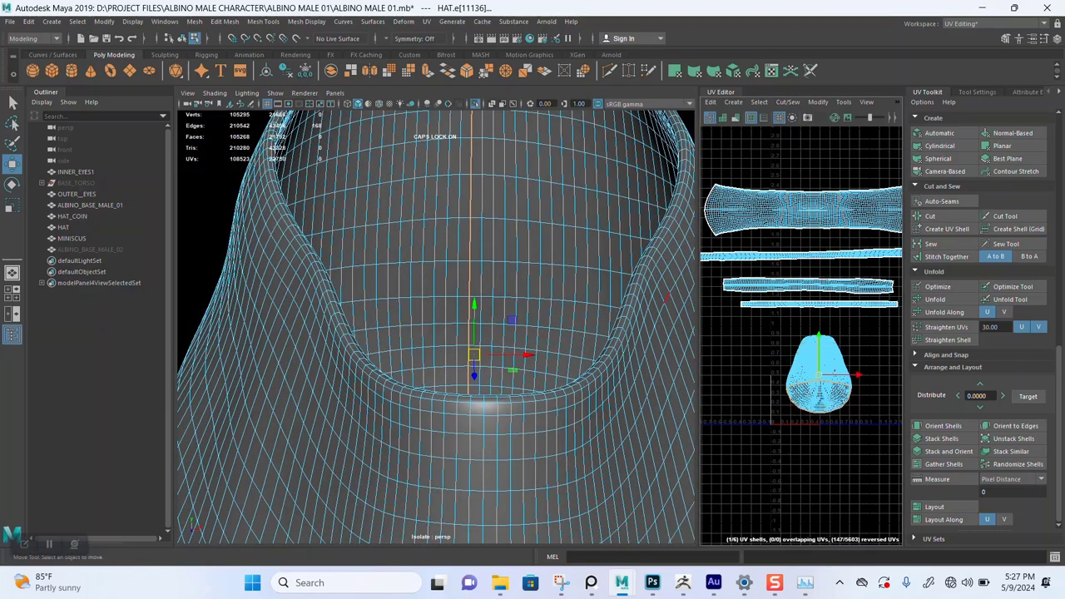
pyautogui.click(812, 383)
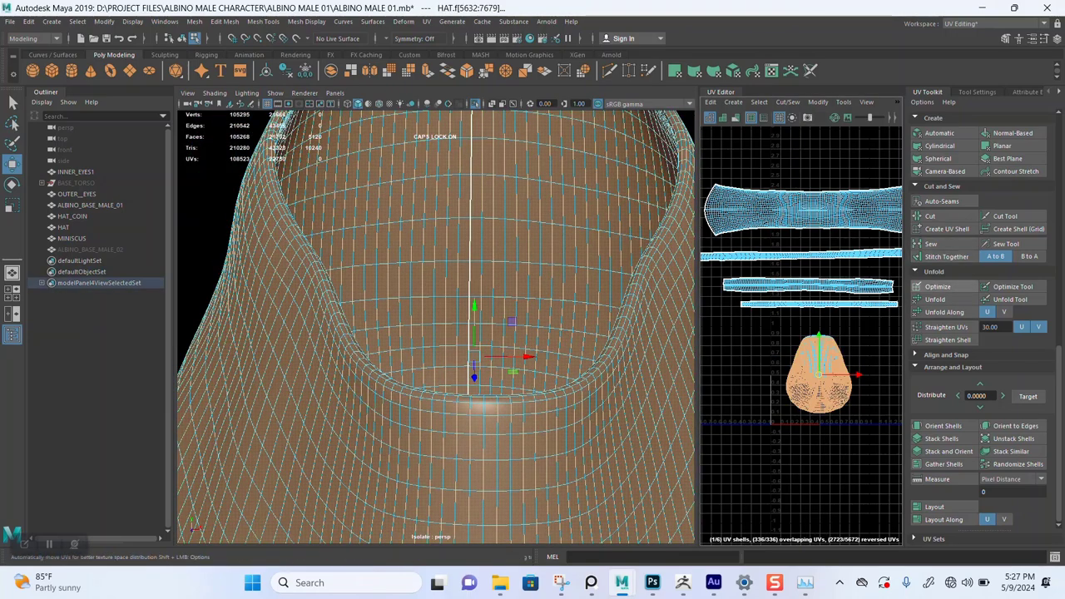
pyautogui.click(935, 299)
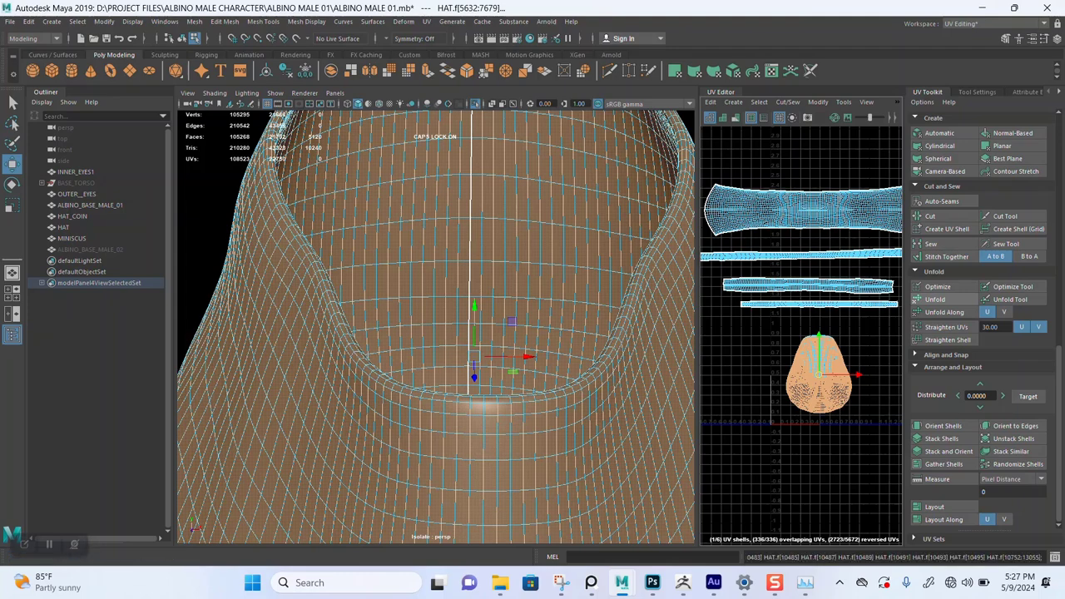
pyautogui.click(943, 426)
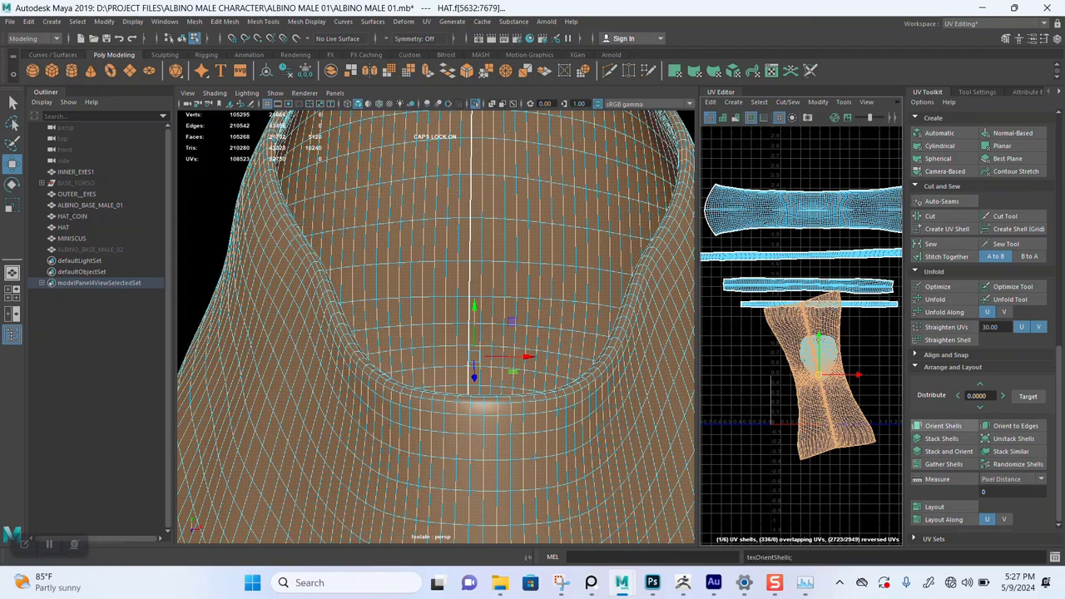
pyautogui.moveTo(819, 374); pyautogui.dragTo(804, 202)
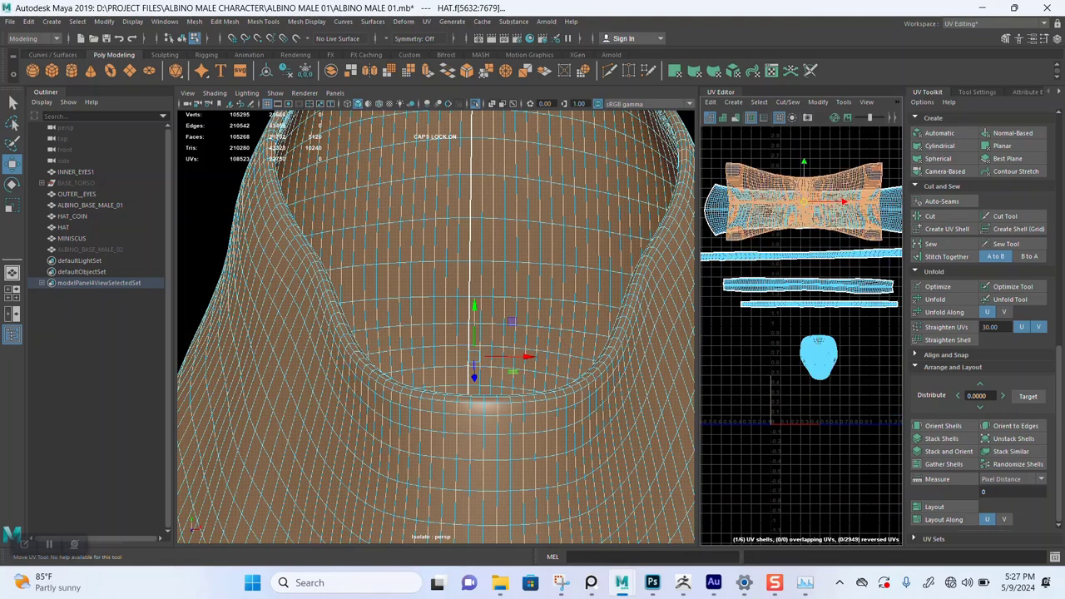
# - Select the remaining UV shell of the crown's top and isolate its faces in place of the side wall
pyautogui.click(819, 357)
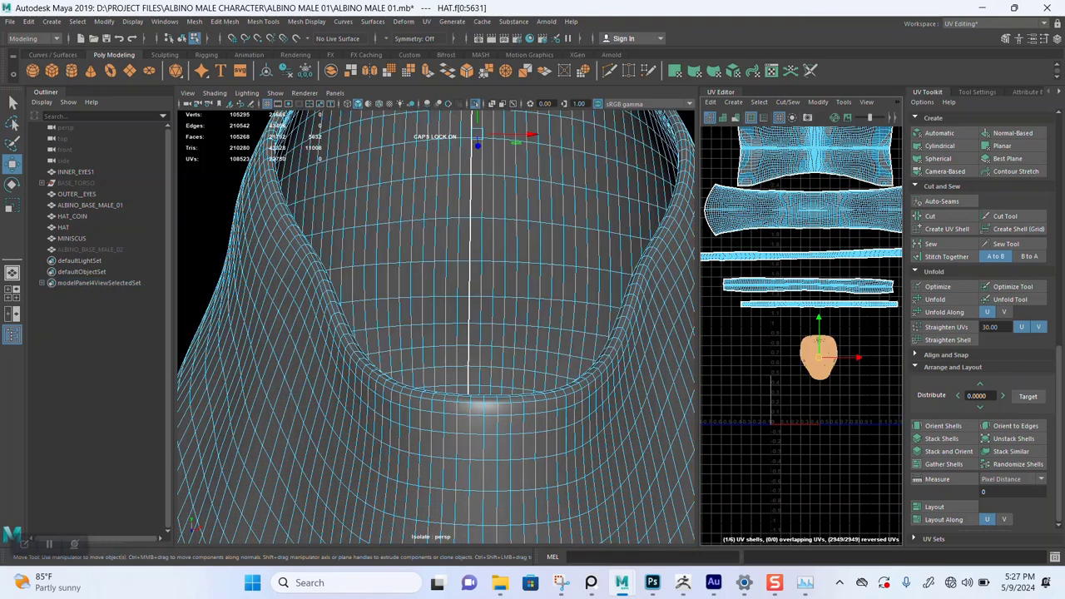
pyautogui.hotkey('ctrl', '1')
pyautogui.hotkey('ctrl', '1')
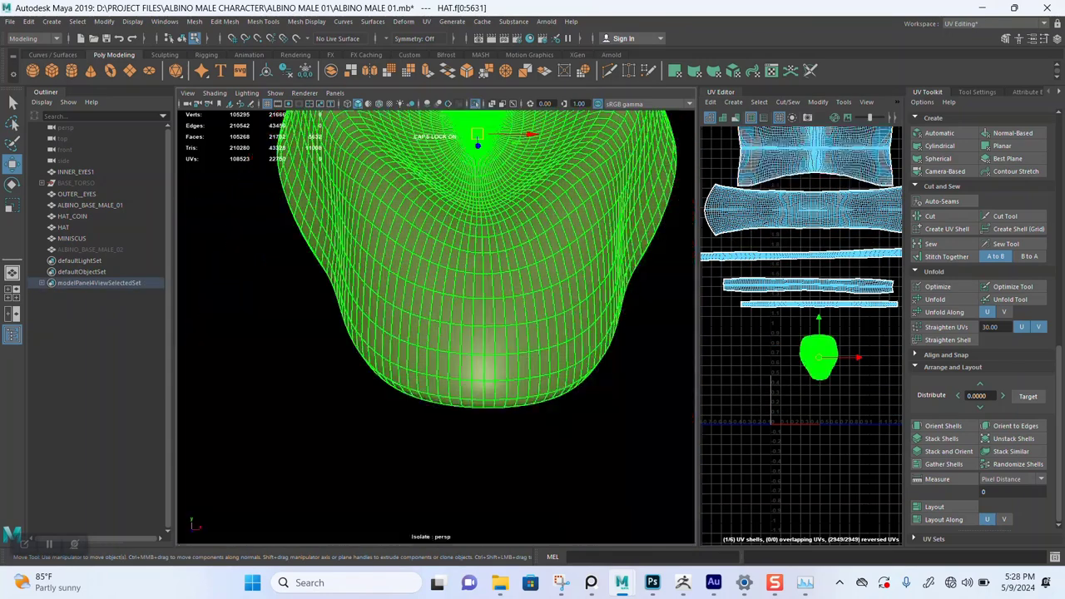
pyautogui.keyDown('alt'); pyautogui.moveTo(478, 266); pyautogui.dragTo(458, 341, button='middle'); pyautogui.keyUp('alt')
pyautogui.keyDown('alt'); pyautogui.moveTo(458, 341); pyautogui.dragTo(399, 342, button='right'); pyautogui.keyUp('alt')
pyautogui.keyDown('alt'); pyautogui.moveTo(399, 341); pyautogui.dragTo(404, 225); pyautogui.keyUp('alt')
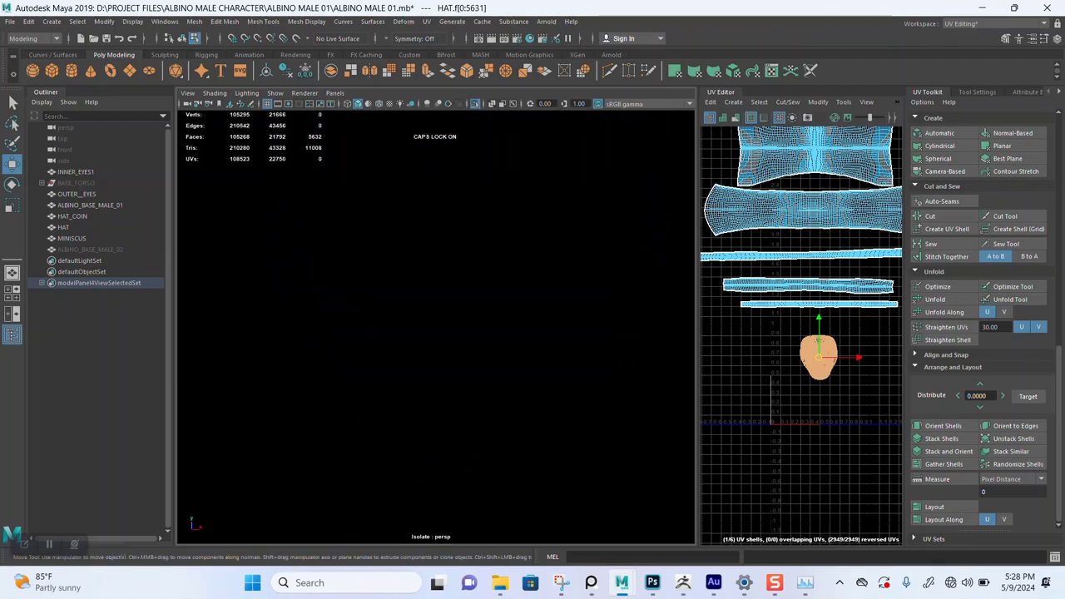
pyautogui.keyDown('alt'); pyautogui.moveTo(404, 225); pyautogui.dragTo(425, 324, button='middle'); pyautogui.keyUp('alt')
pyautogui.keyDown('alt'); pyautogui.moveTo(479, 167); pyautogui.dragTo(466, 308, button='middle'); pyautogui.keyUp('alt')
pyautogui.scroll(5, 466, 308)
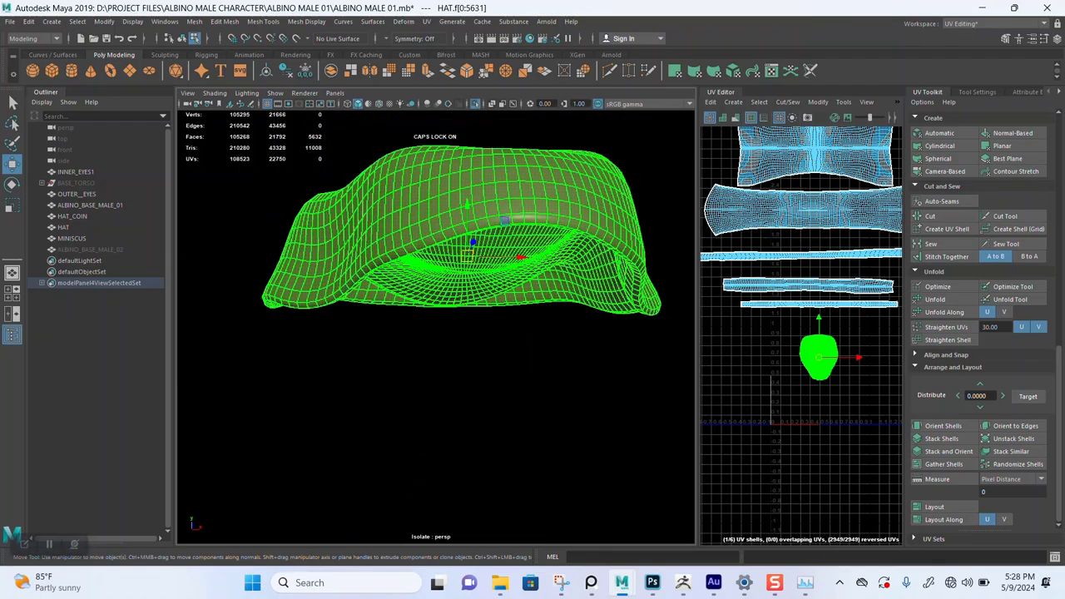
# - Select the edge loop running around the outer rim on the underside of the crown's top and cut its UVs
pyautogui.moveTo(526, 237); pyautogui.dragTo(526, 207, button='right')
pyautogui.keyDown('alt'); pyautogui.moveTo(500, 325); pyautogui.dragTo(491, 208); pyautogui.keyUp('alt')
pyautogui.keyDown('alt'); pyautogui.moveTo(479, 174); pyautogui.dragTo(463, 399, button='middle'); pyautogui.keyUp('alt')
pyautogui.keyDown('alt'); pyautogui.moveTo(466, 208); pyautogui.dragTo(448, 446, button='middle'); pyautogui.keyUp('alt')
pyautogui.keyDown('alt'); pyautogui.moveTo(454, 325); pyautogui.dragTo(458, 424); pyautogui.keyUp('alt')
pyautogui.keyDown('alt'); pyautogui.moveTo(458, 424); pyautogui.dragTo(462, 271, button='middle'); pyautogui.keyUp('alt')
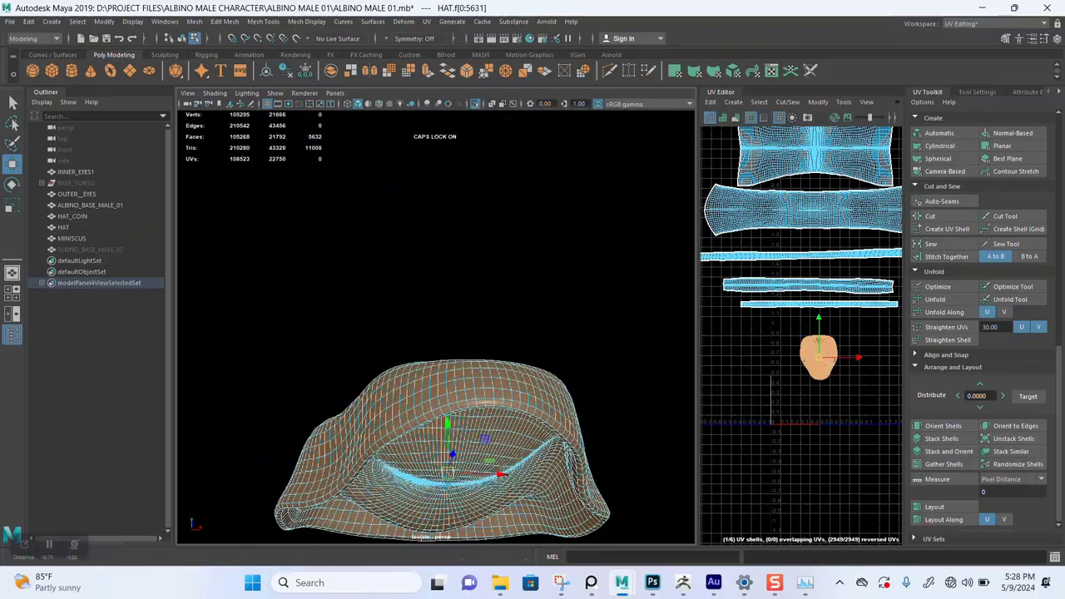
pyautogui.keyDown('alt'); pyautogui.moveTo(462, 271); pyautogui.dragTo(541, 275, button='right'); pyautogui.keyUp('alt')
pyautogui.keyDown('alt'); pyautogui.moveTo(458, 400); pyautogui.dragTo(462, 225); pyautogui.keyUp('alt')
pyautogui.keyDown('alt'); pyautogui.moveTo(462, 308); pyautogui.dragTo(322, 296, button='middle'); pyautogui.keyUp('alt')
pyautogui.keyDown('alt'); pyautogui.moveTo(416, 308); pyautogui.dragTo(516, 312, button='right'); pyautogui.keyUp('alt')
pyautogui.keyDown('alt'); pyautogui.moveTo(516, 312); pyautogui.dragTo(448, 262, button='middle'); pyautogui.keyUp('alt')
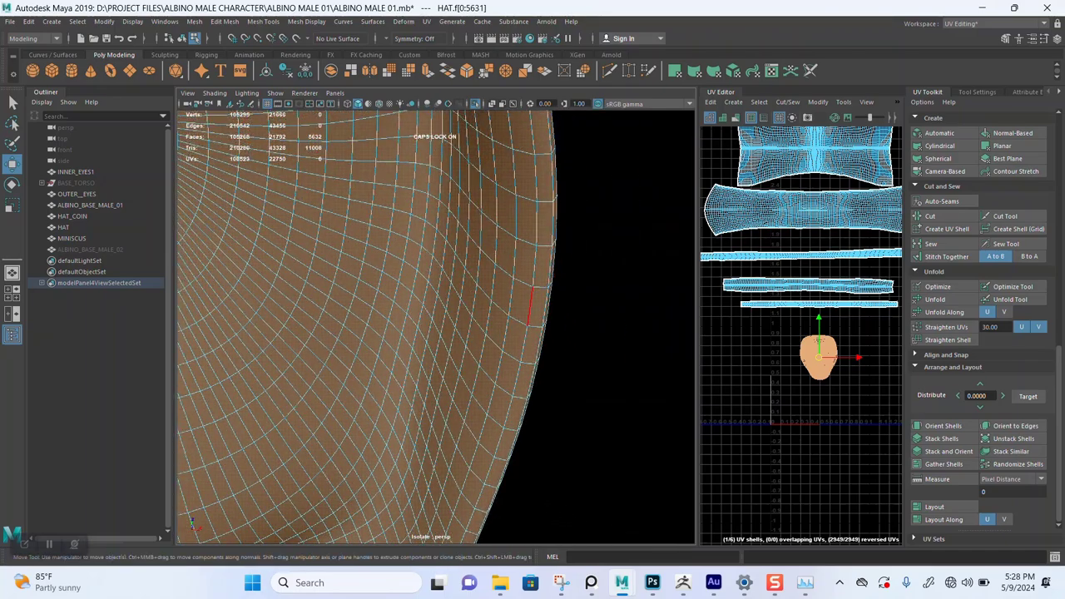
pyautogui.doubleClick(531, 309)
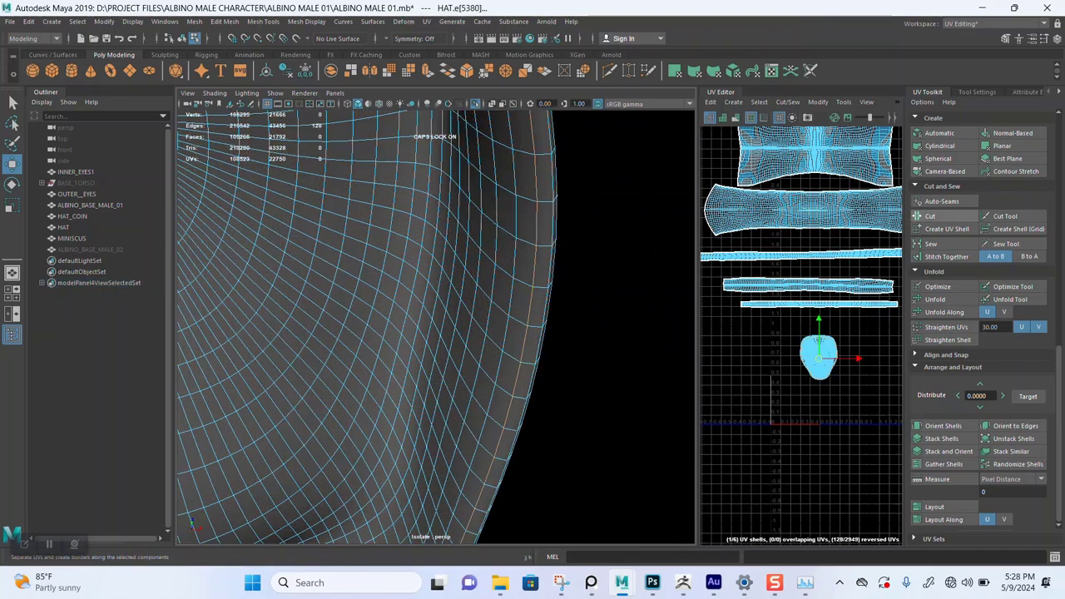
pyautogui.click(932, 216)
# - Unfold the crown top's UVs and orient both resulting UV shells
pyautogui.rightClick(802, 371)
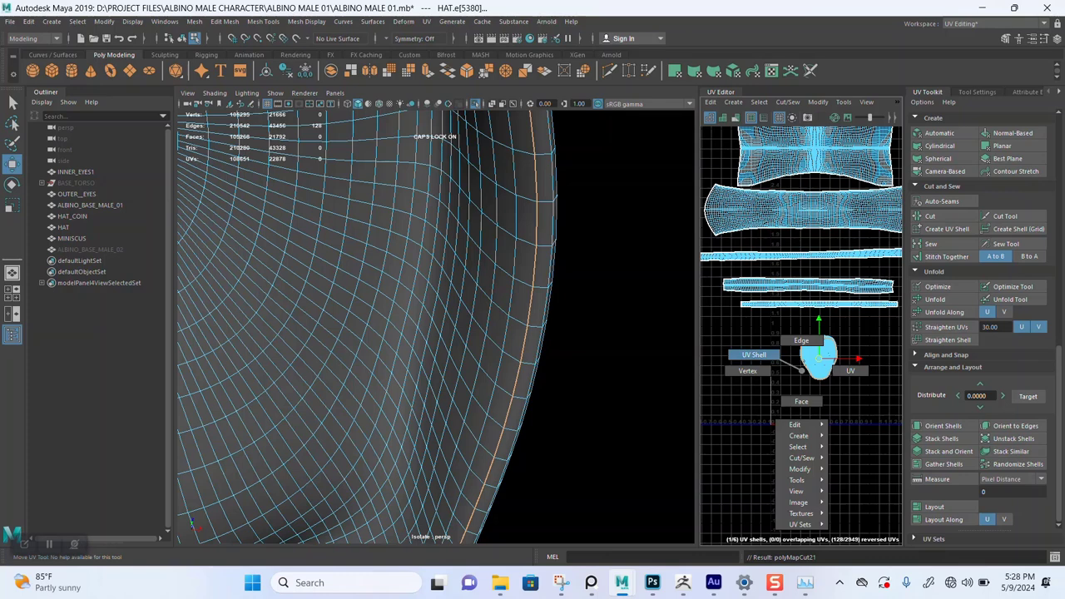
pyautogui.moveTo(780, 360); pyautogui.dragTo(757, 355, button='right')
pyautogui.click(819, 342)
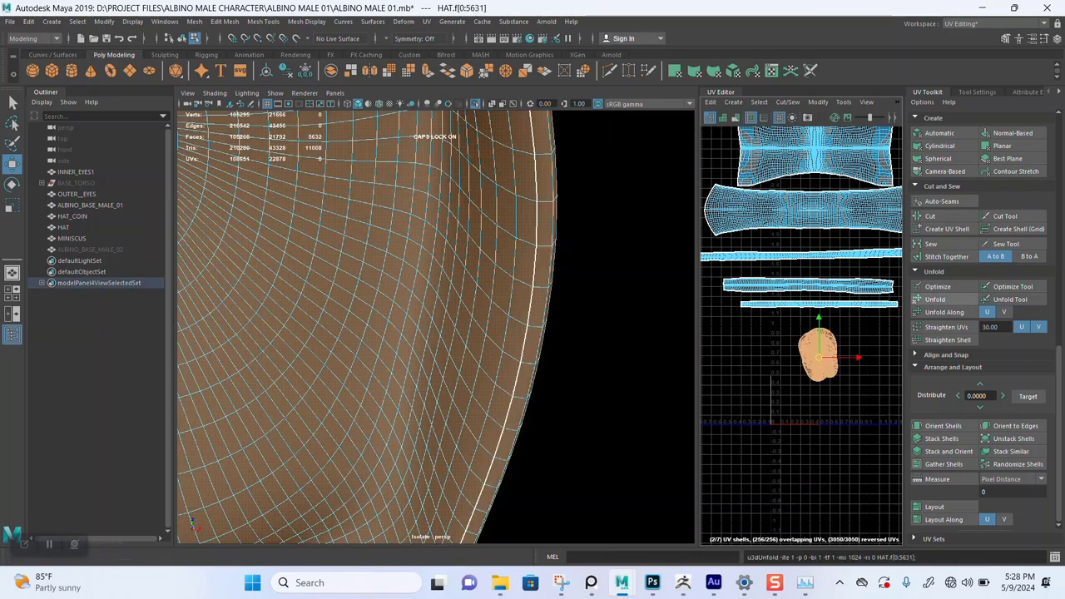
pyautogui.click(859, 357)
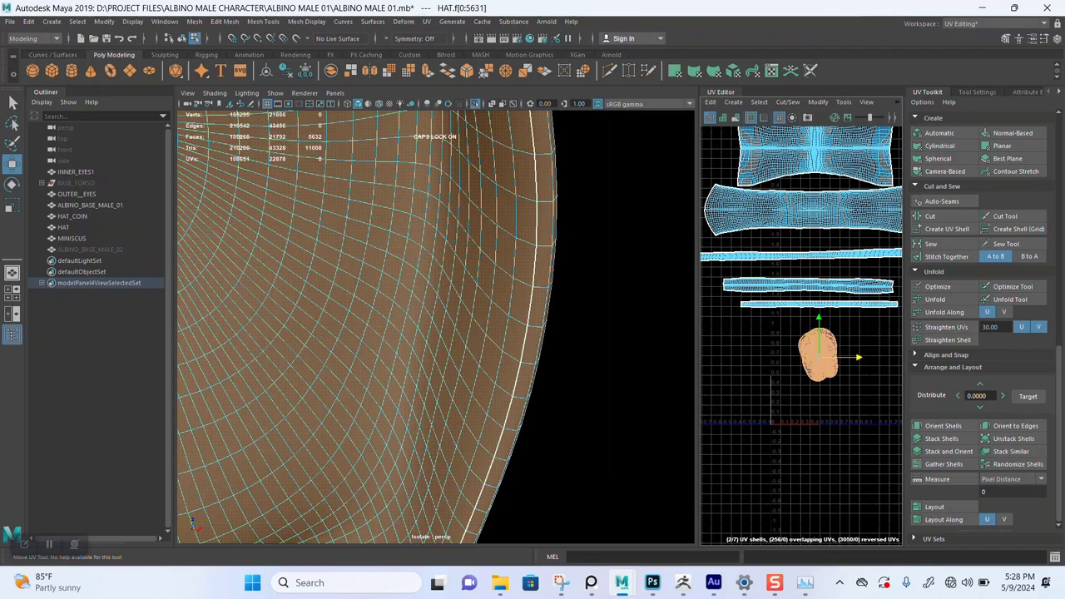
pyautogui.click(862, 373)
pyautogui.click(820, 355)
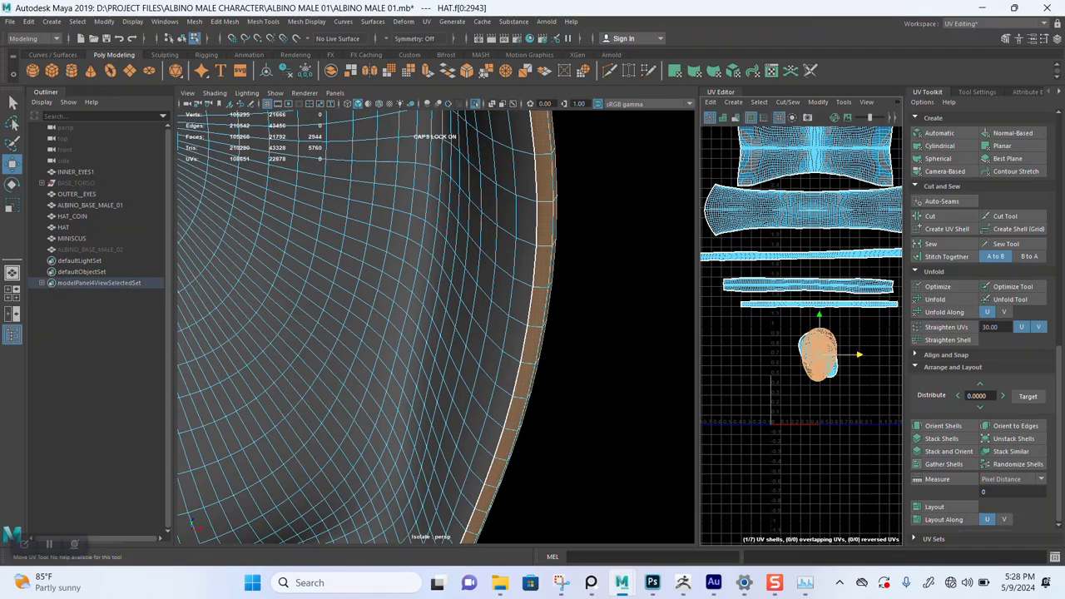
pyautogui.keyDown('shift'); pyautogui.click(833, 371); pyautogui.keyUp('shift')
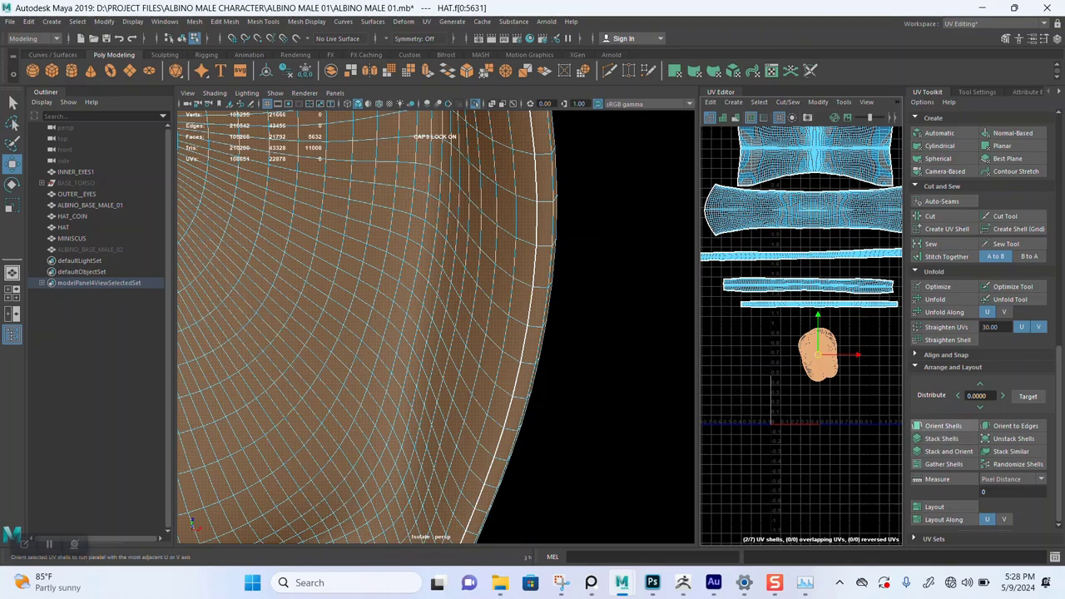
pyautogui.click(943, 426)
# - Rotate the crown top's inner UV shell by 90 degrees to line it up with the overlapping shell
pyautogui.click(862, 377)
pyautogui.click(836, 356)
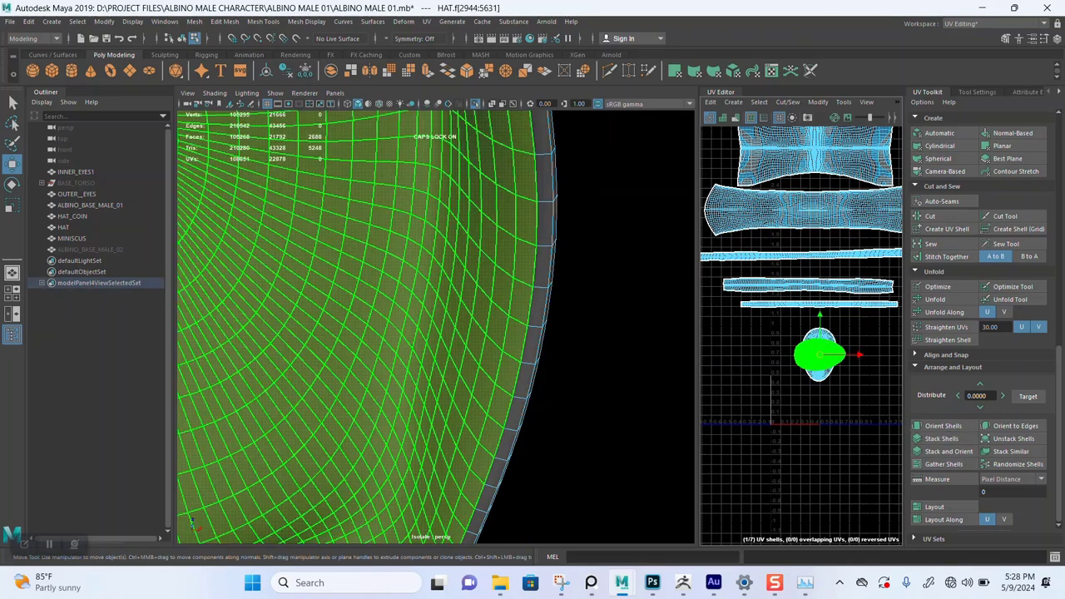
pyautogui.scroll(5, 949, 316)
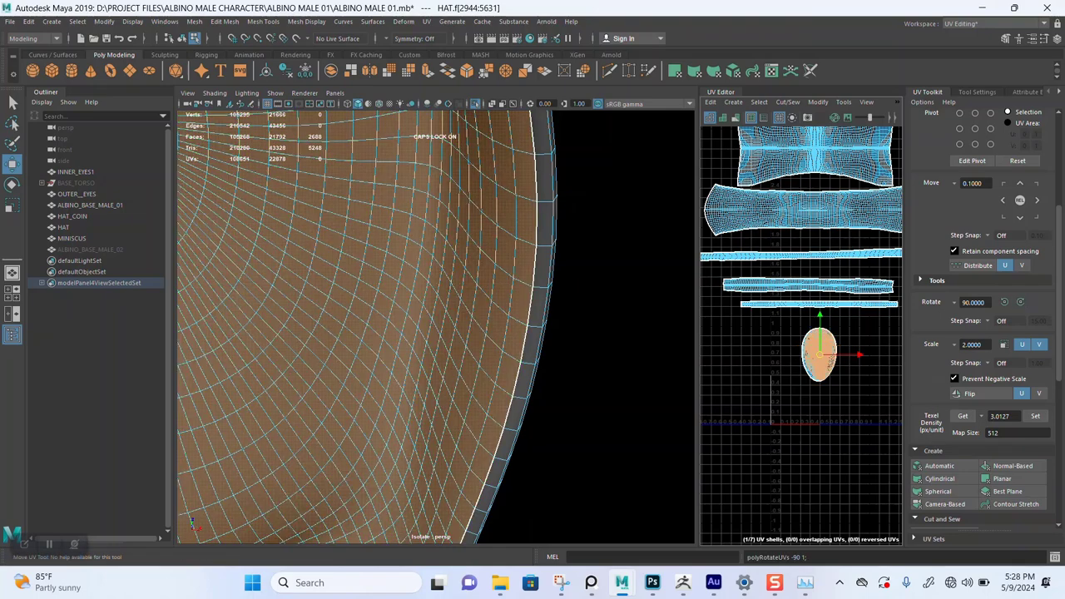
pyautogui.scroll(-6, 804, 389)
# - Turn off the crown top's isolation and select the whole HAT in object mode
pyautogui.hotkey('ctrl', '1')
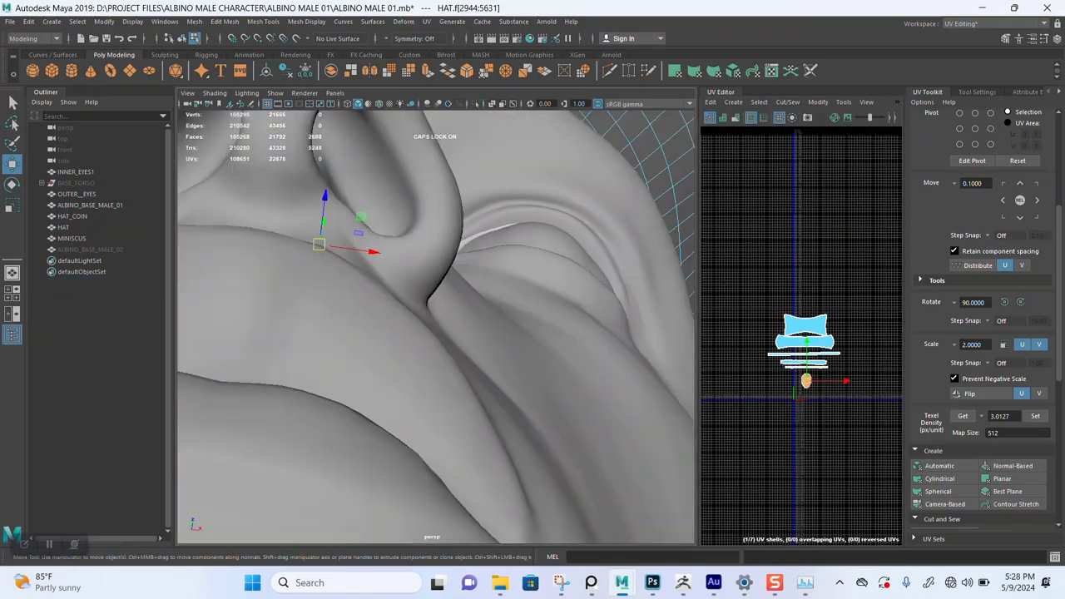
pyautogui.scroll(-4, 437, 327)
pyautogui.scroll(-5, 437, 327)
pyautogui.keyDown('alt'); pyautogui.moveTo(449, 250); pyautogui.dragTo(470, 374); pyautogui.keyUp('alt')
pyautogui.keyDown('alt'); pyautogui.moveTo(471, 374); pyautogui.dragTo(482, 317, button='middle'); pyautogui.keyUp('alt')
pyautogui.rightClick(576, 276)
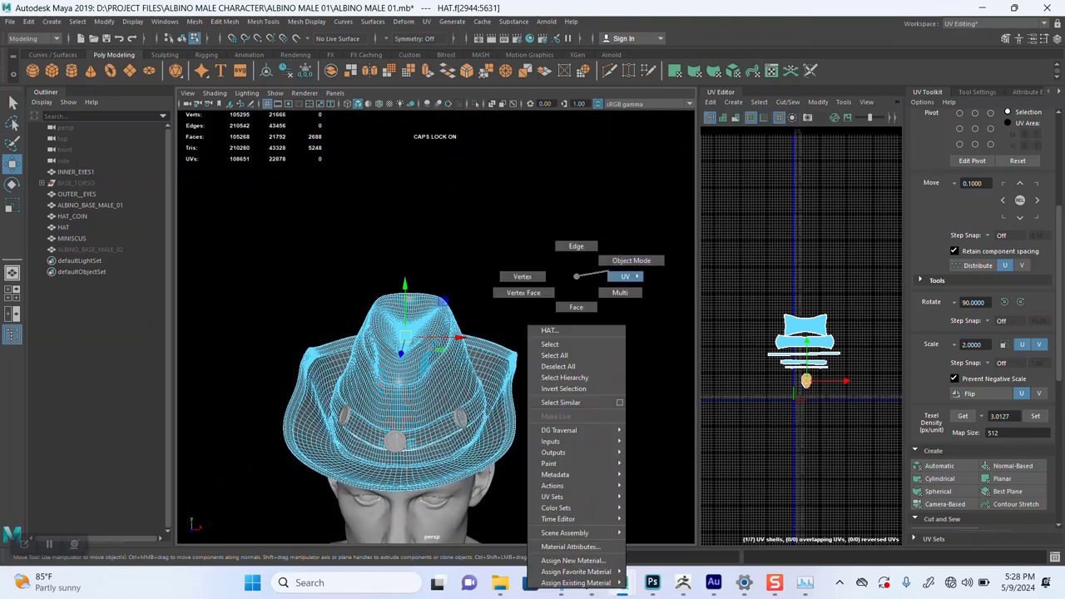
pyautogui.moveTo(609, 270); pyautogui.dragTo(629, 262, button='right')
pyautogui.moveTo(408, 282); pyautogui.dragTo(425, 301, button='right')
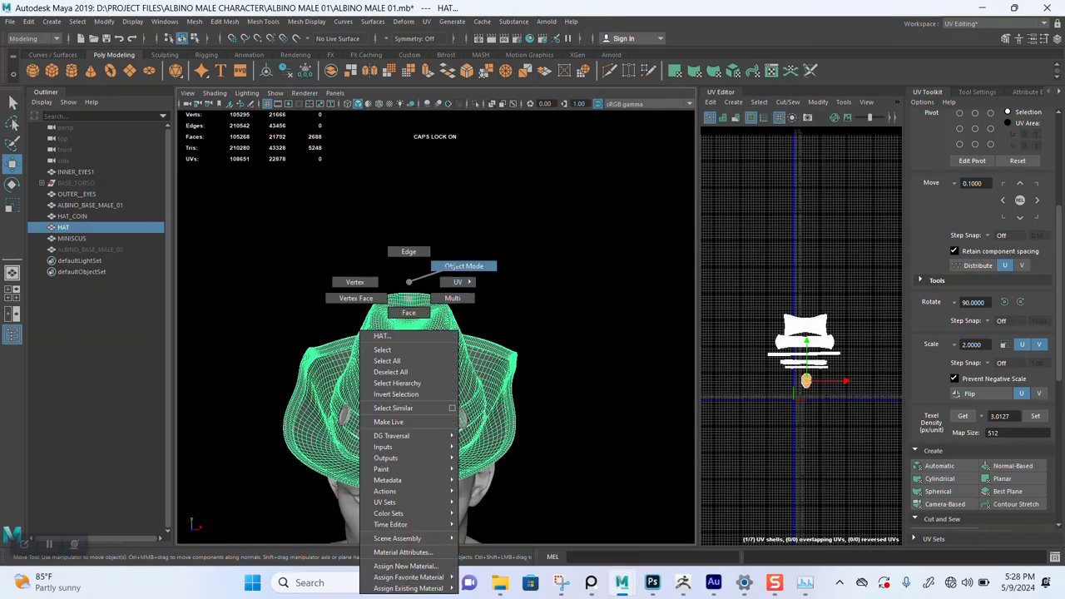
pyautogui.moveTo(452, 266); pyautogui.dragTo(454, 266, button='right')
pyautogui.click(511, 254)
pyautogui.keyDown('alt'); pyautogui.moveTo(499, 300); pyautogui.dragTo(520, 249); pyautogui.keyUp('alt')
pyautogui.keyDown('alt'); pyautogui.moveTo(508, 283); pyautogui.dragTo(514, 252, button='middle'); pyautogui.keyUp('alt')
pyautogui.click(433, 325)
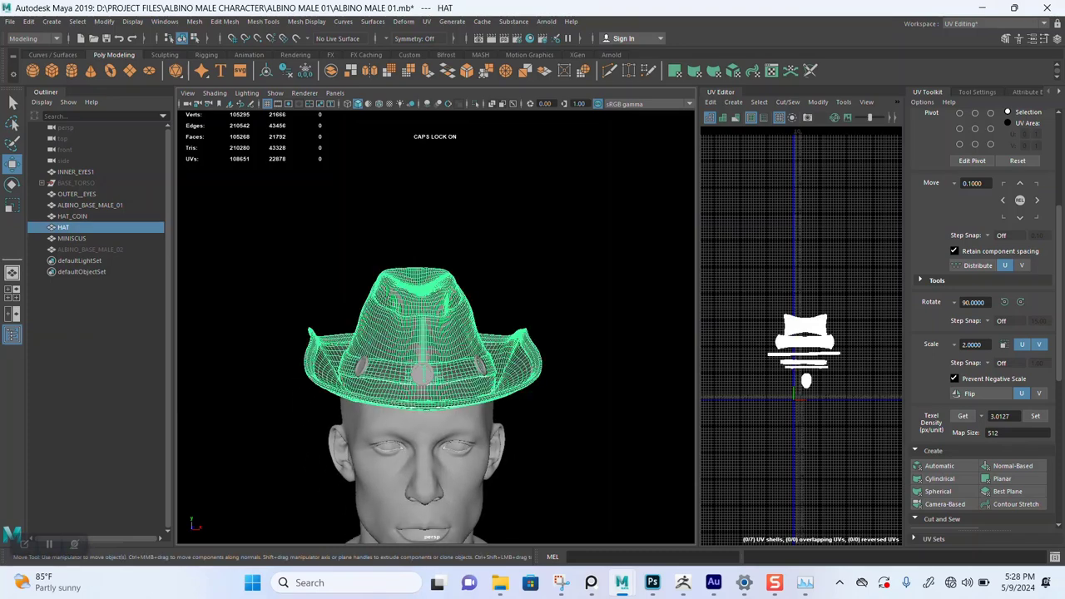
# - Widen the UV editor to show all of the hat's shells and save the scene
pyautogui.scroll(3, 786, 341)
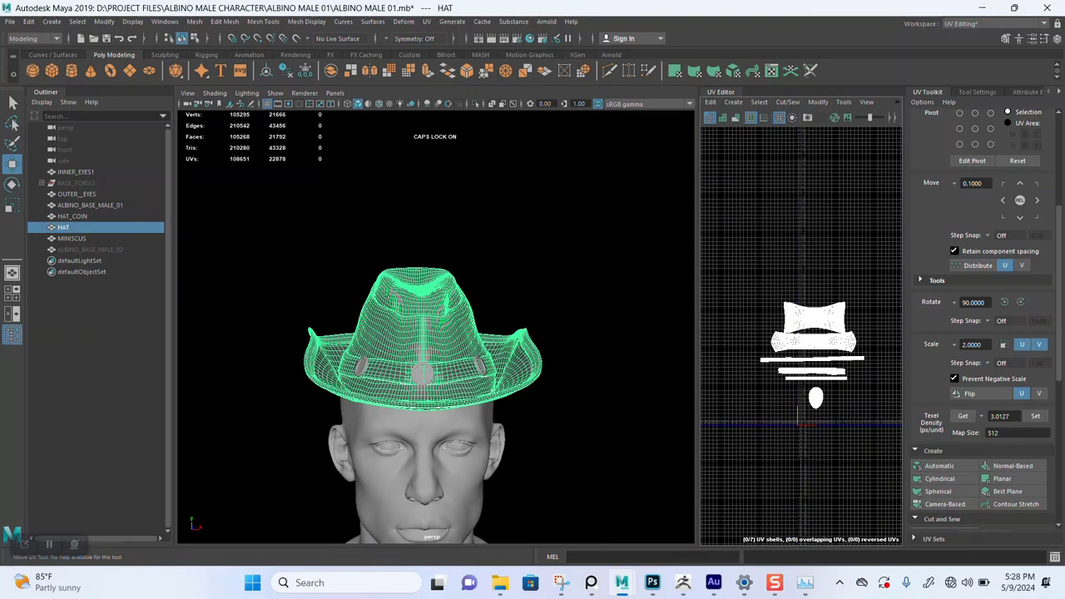
pyautogui.moveTo(698, 333); pyautogui.dragTo(615, 333)
pyautogui.keyDown('alt'); pyautogui.moveTo(774, 350); pyautogui.dragTo(731, 345, button='middle'); pyautogui.keyUp('alt')
pyautogui.scroll(3, 707, 333)
pyautogui.keyDown('alt'); pyautogui.moveTo(499, 333); pyautogui.dragTo(499, 358); pyautogui.keyUp('alt')
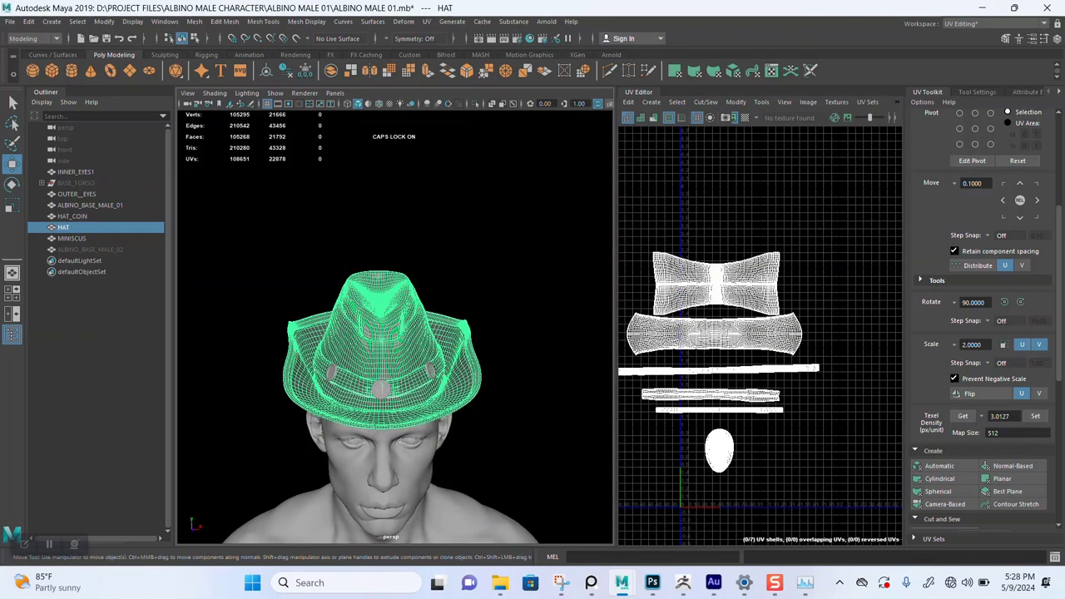
pyautogui.hotkey('ctrl', 's')
# - Select all of the hat's UV shells and lay them out automatically within the 0–1 UV space
pyautogui.keyDown('alt'); pyautogui.moveTo(712, 216); pyautogui.dragTo(769, 213, button='middle'); pyautogui.keyUp('alt')
pyautogui.moveTo(769, 214); pyautogui.dragTo(721, 198, button='right')
pyautogui.moveTo(658, 213); pyautogui.dragTo(884, 493)
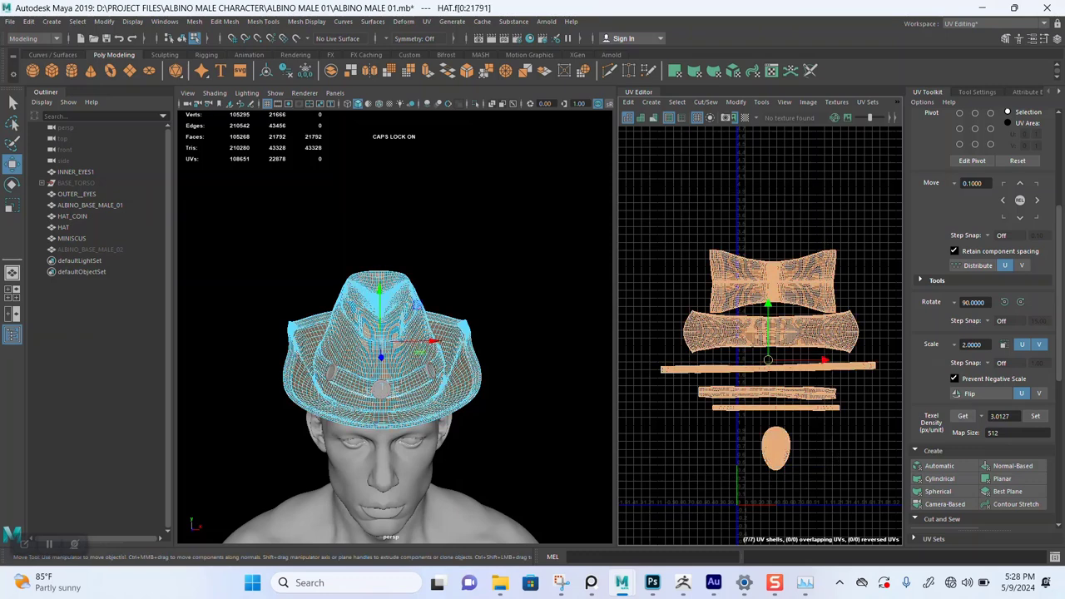
pyautogui.scroll(-5, 944, 475)
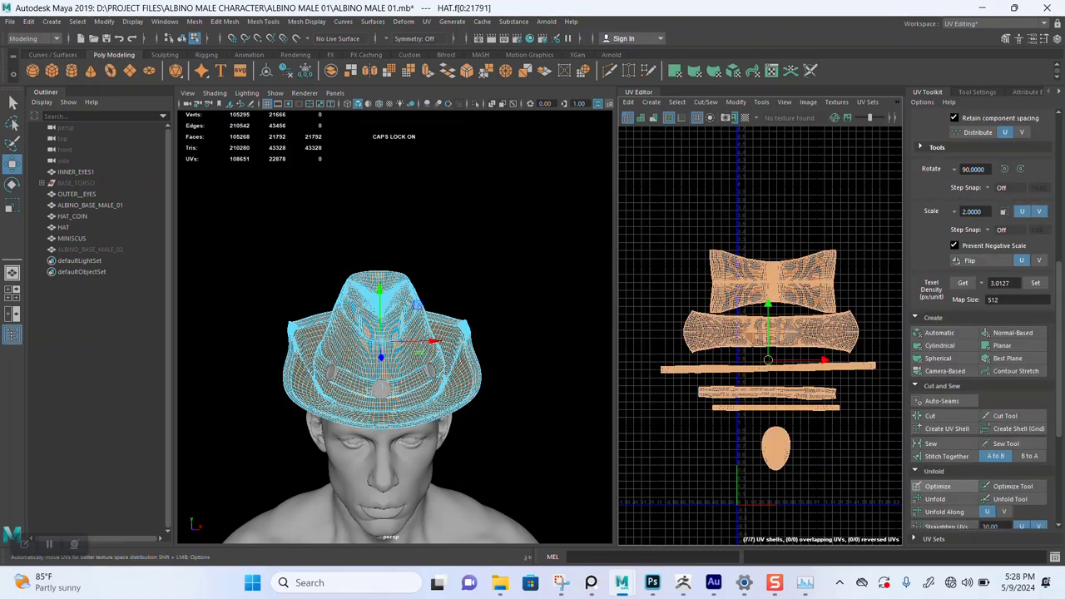
pyautogui.scroll(-2, 941, 499)
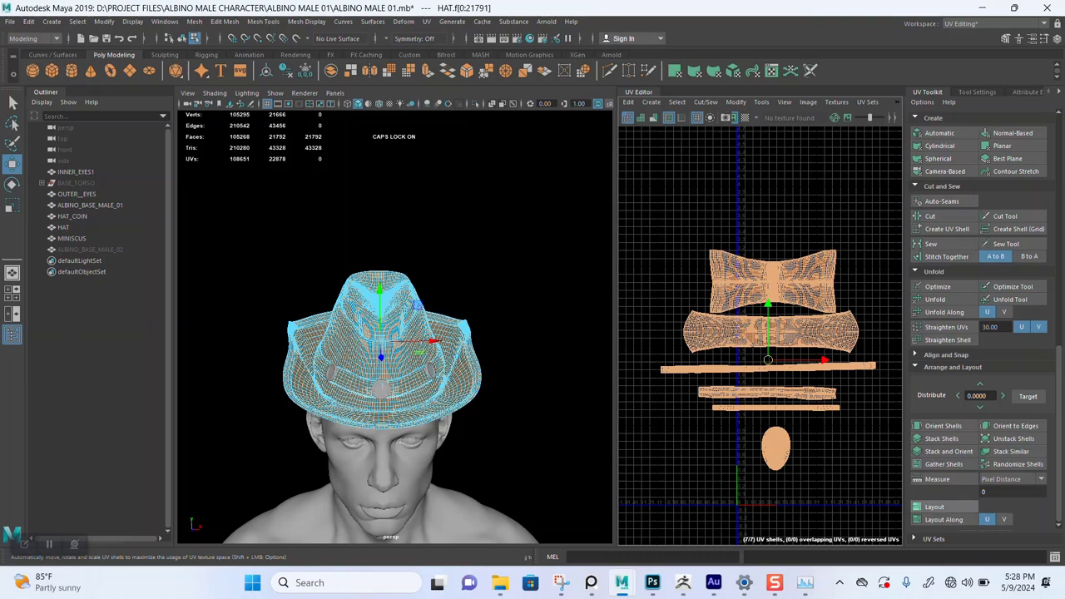
pyautogui.click(939, 506)
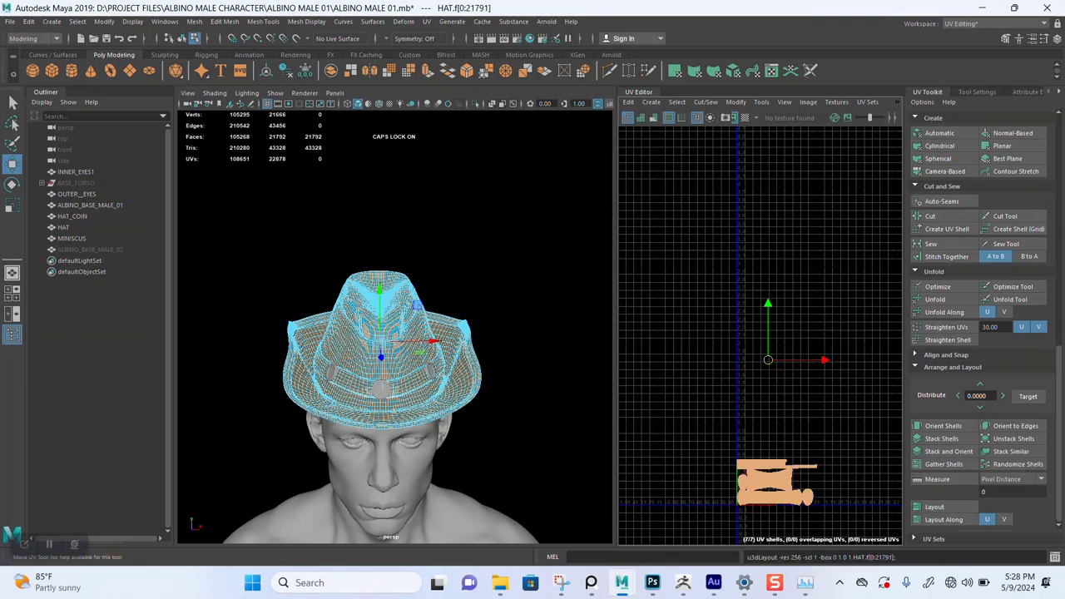
pyautogui.click(849, 416)
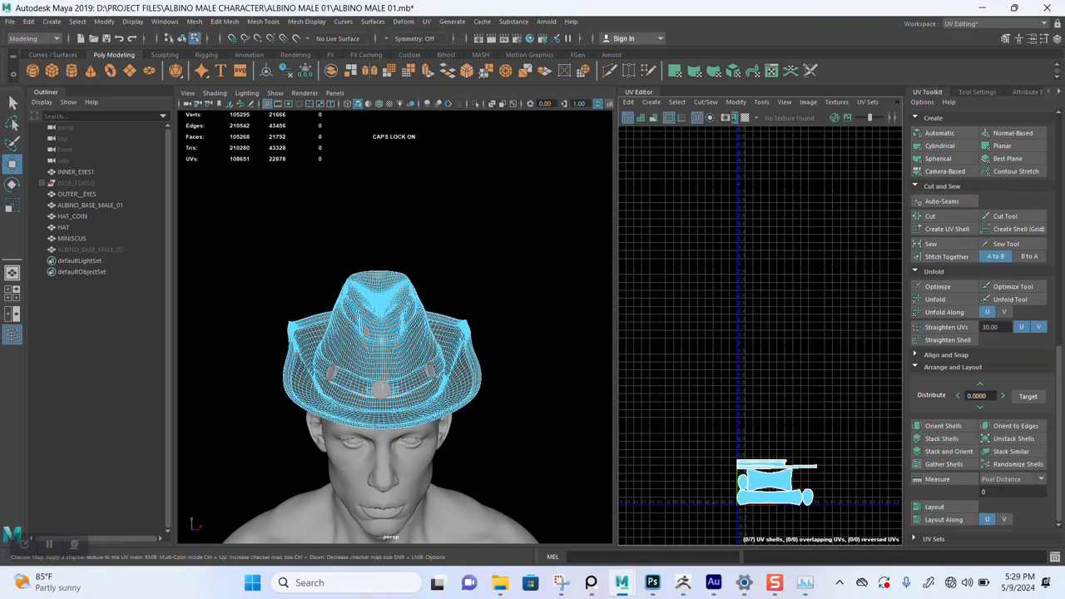
# - Display the checker map on the hat, examine its UVs for stretching, and turn the checker map off again
pyautogui.click(744, 118)
pyautogui.keyDown('alt'); pyautogui.moveTo(391, 358); pyautogui.dragTo(391, 328, button='middle'); pyautogui.keyUp('alt')
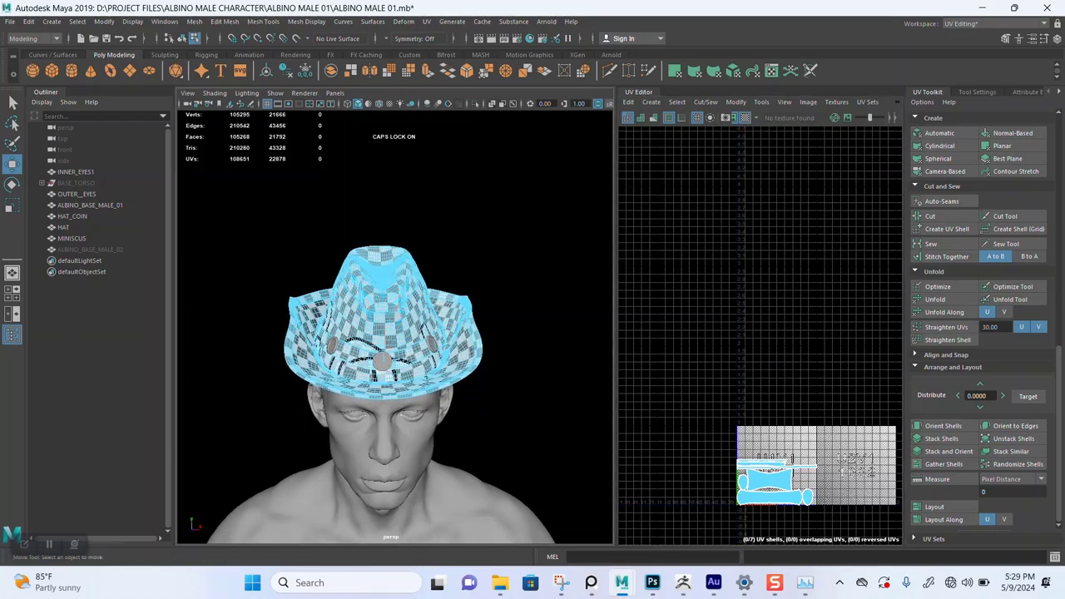
pyautogui.scroll(6, 391, 328)
pyautogui.keyDown('alt'); pyautogui.moveTo(391, 327); pyautogui.dragTo(451, 358); pyautogui.keyUp('alt')
pyautogui.moveTo(387, 383)
pyautogui.keyDown('alt'); pyautogui.mouseDown()
pyautogui.moveTo(362, 373)
pyautogui.moveTo(417, 245)
pyautogui.moveTo(391, 301)
pyautogui.moveTo(381, 375)
pyautogui.mouseUp(); pyautogui.keyUp('alt')
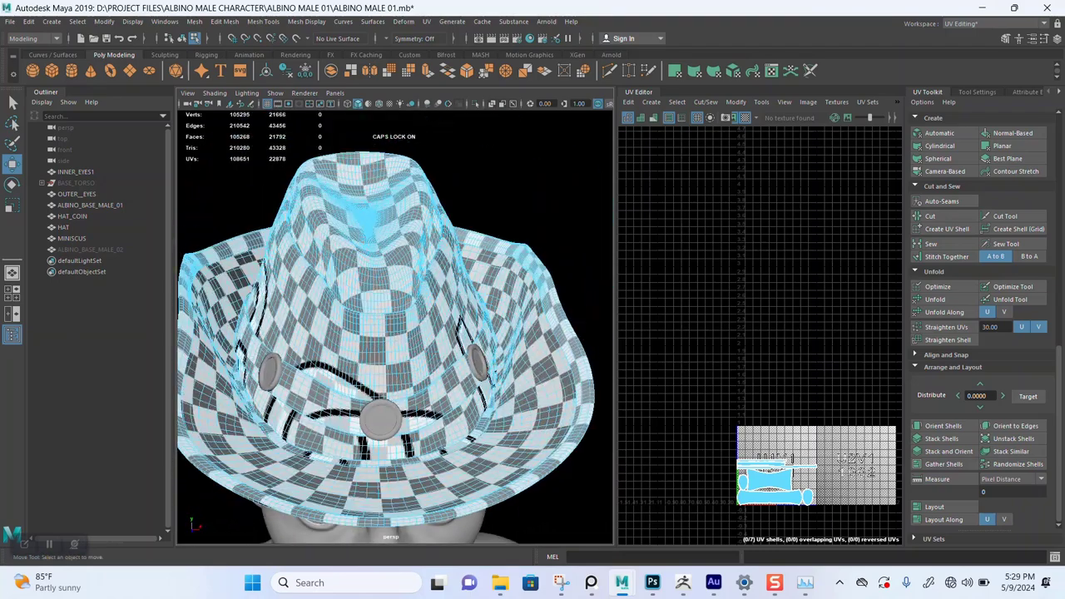
pyautogui.scroll(-3, 381, 375)
pyautogui.click(745, 117)
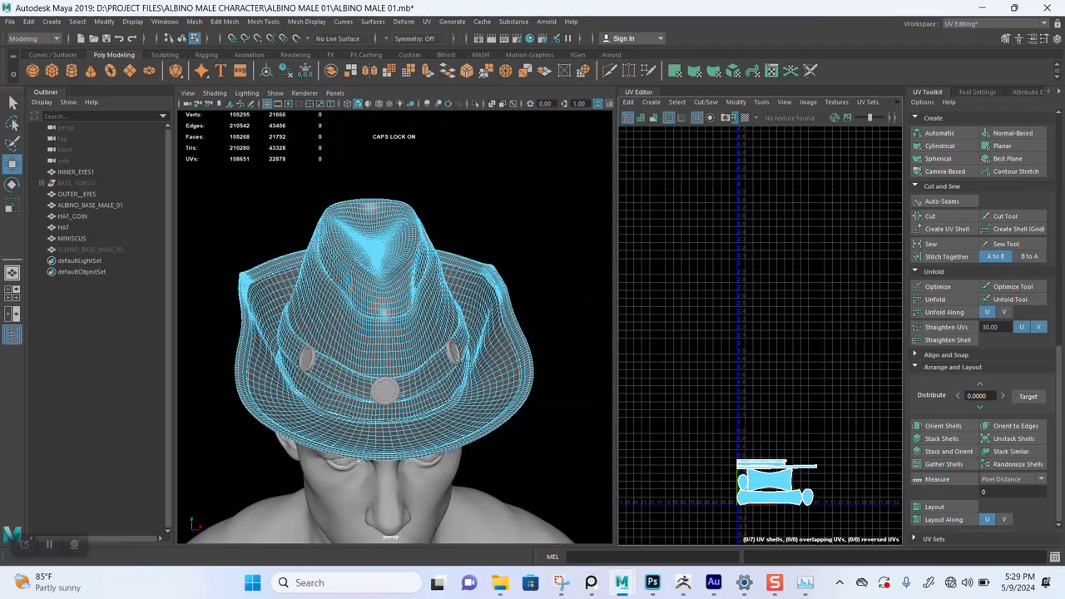
# - Return the hat to object mode, clear the selection and save the scene
pyautogui.scroll(-3, 391, 333)
pyautogui.hotkey('ctrl', 's')
pyautogui.press('w')
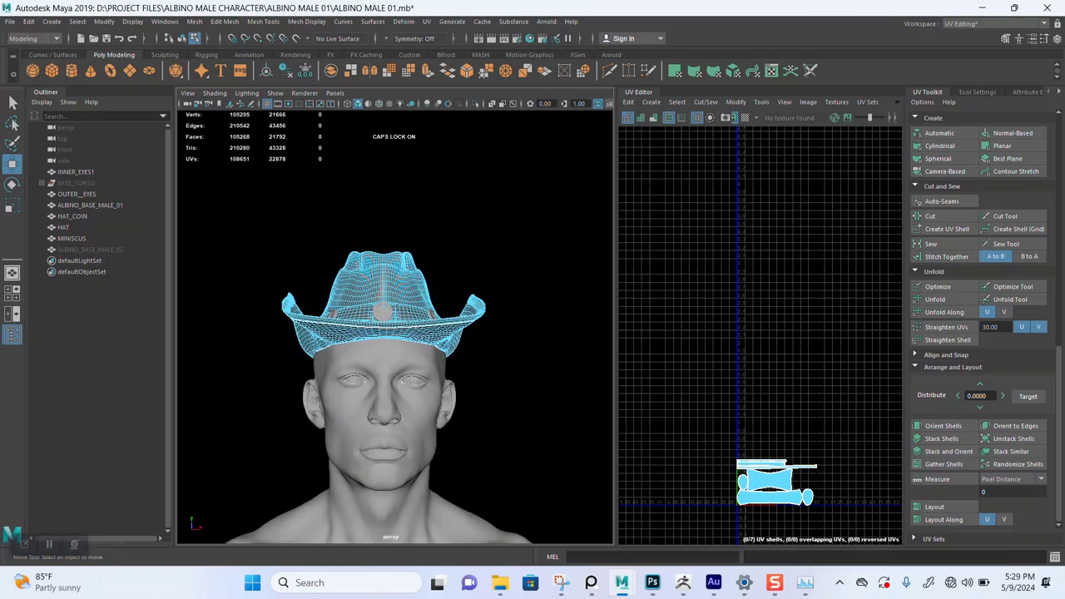
pyautogui.moveTo(454, 281); pyautogui.dragTo(482, 268, button='right')
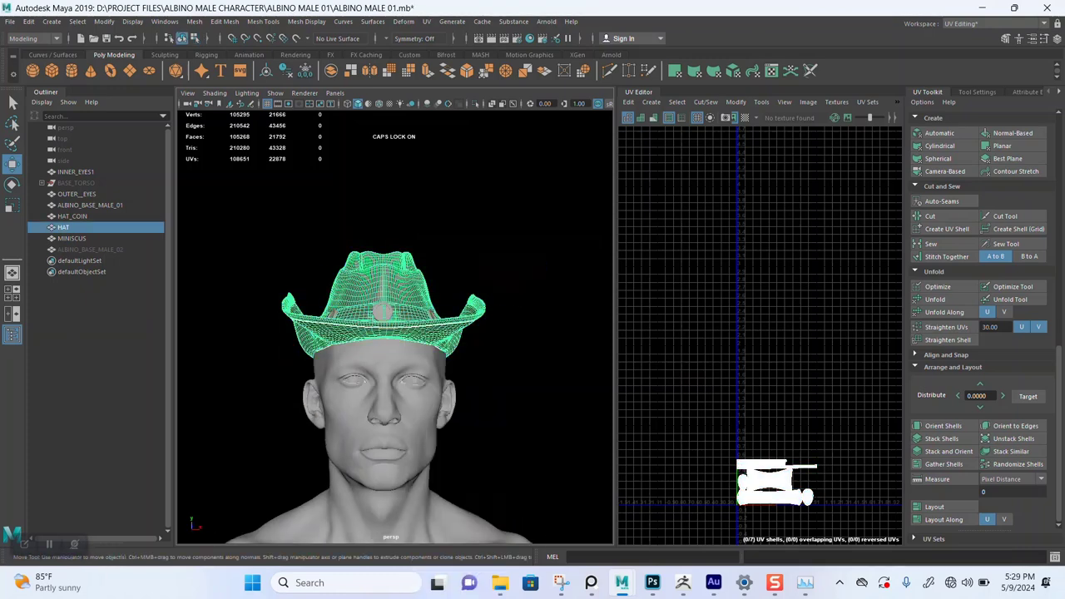
pyautogui.click(507, 267)
pyautogui.keyDown('alt'); pyautogui.moveTo(505, 280); pyautogui.dragTo(508, 213, button='middle'); pyautogui.keyUp('alt')
pyautogui.hotkey('ctrl', 's')
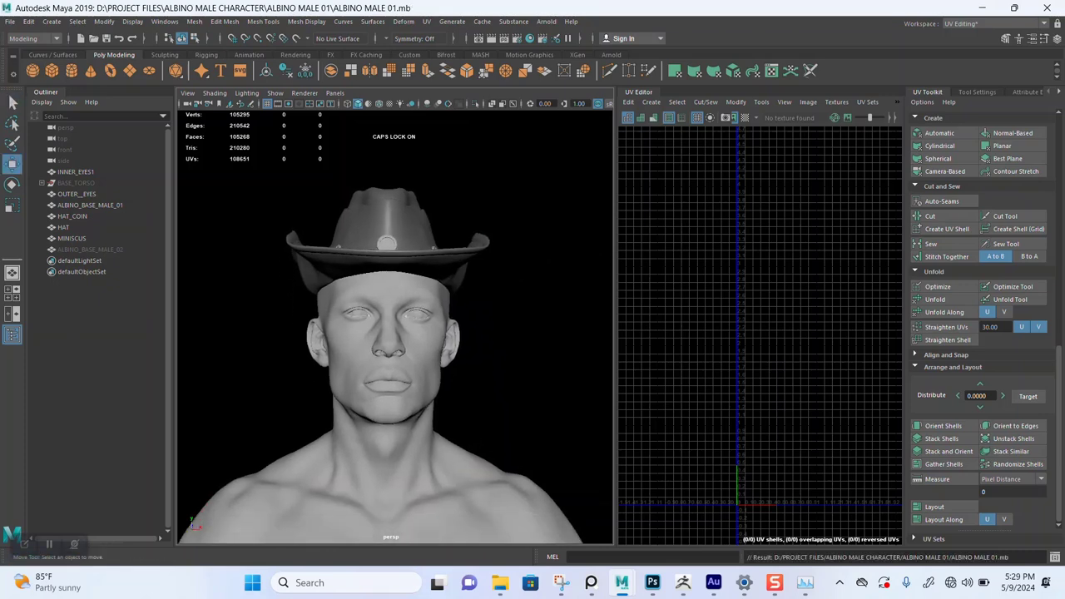
# - Assign the blinn1 material to HAT_COIN and save the scene
pyautogui.keyDown('alt'); pyautogui.moveTo(466, 291); pyautogui.dragTo(478, 333); pyautogui.keyUp('alt')
pyautogui.scroll(3, 394, 316)
pyautogui.click(393, 241)
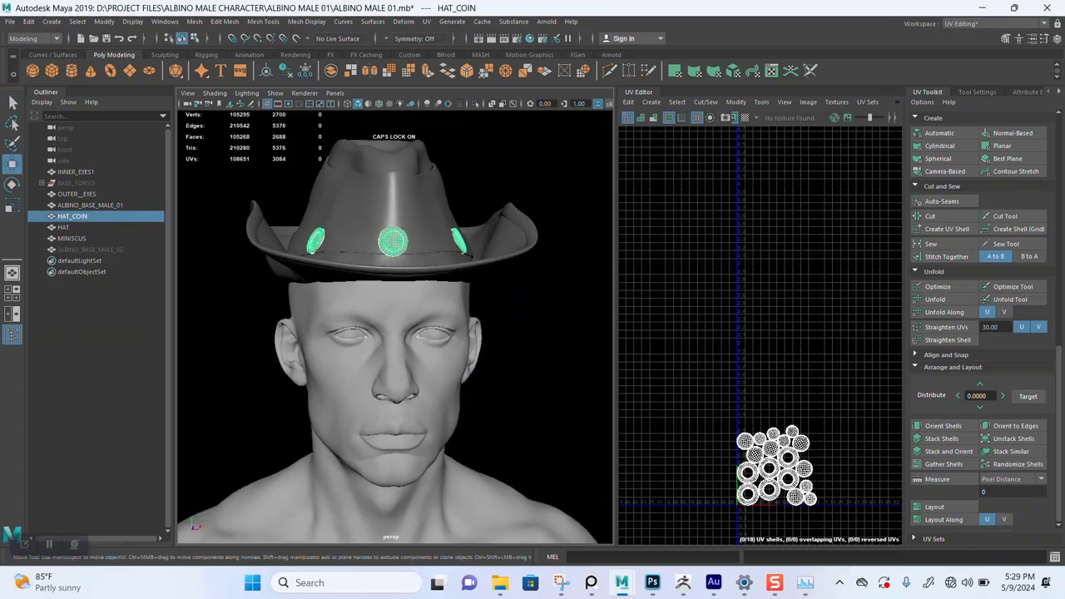
pyautogui.moveTo(394, 241); pyautogui.dragTo(471, 475, button='right')
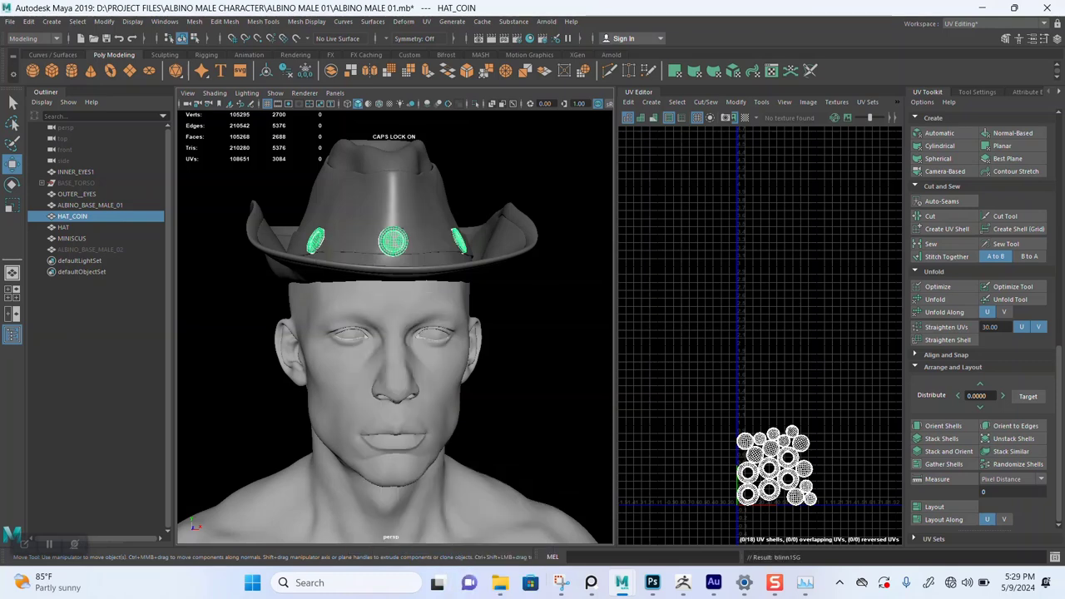
pyautogui.click(528, 382)
pyautogui.scroll(-3, 394, 327)
pyautogui.keyDown('alt'); pyautogui.moveTo(466, 350); pyautogui.dragTo(453, 349); pyautogui.keyUp('alt')
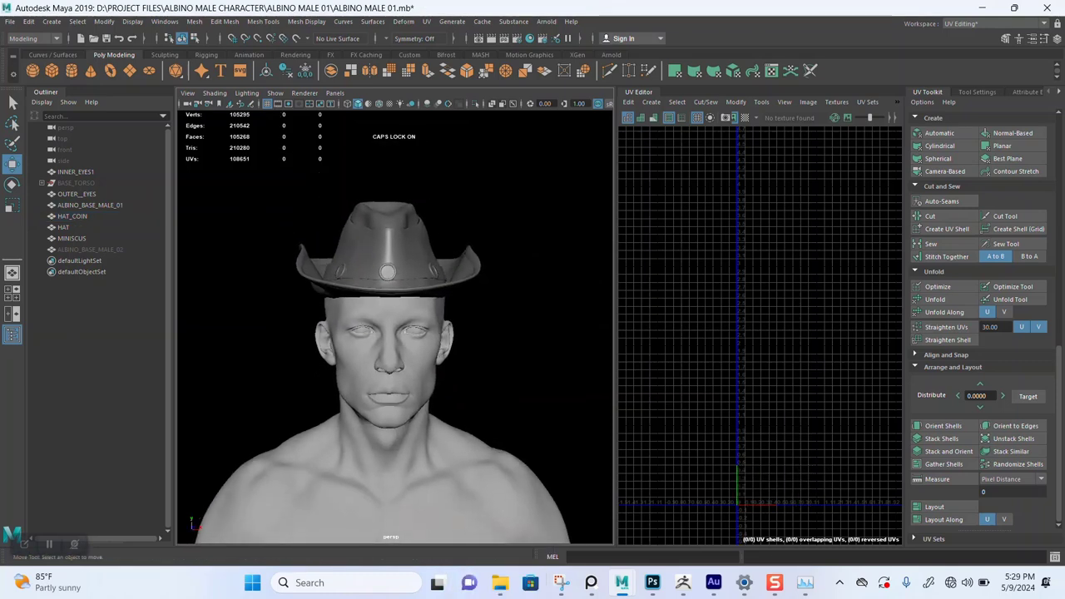
pyautogui.hotkey('ctrl', 's')
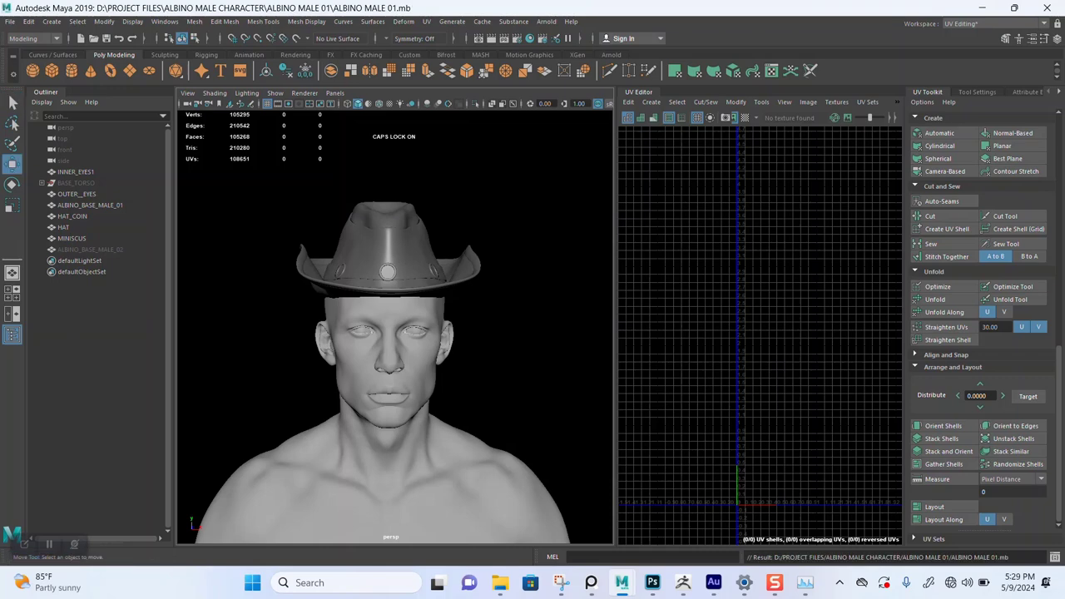
# - Select INNER_EYES1 and examine its UV shells in the UV editor
pyautogui.click(76, 172)
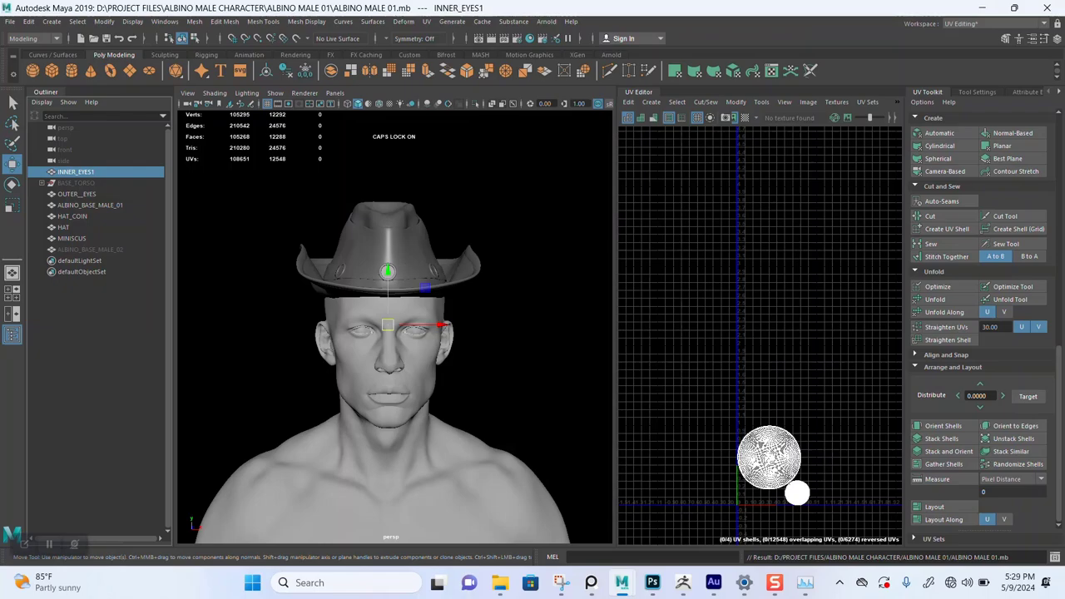
pyautogui.scroll(3, 786, 520)
pyautogui.keyDown('alt'); pyautogui.moveTo(786, 520); pyautogui.dragTo(791, 376, button='middle'); pyautogui.keyUp('alt')
pyautogui.scroll(5, 761, 346)
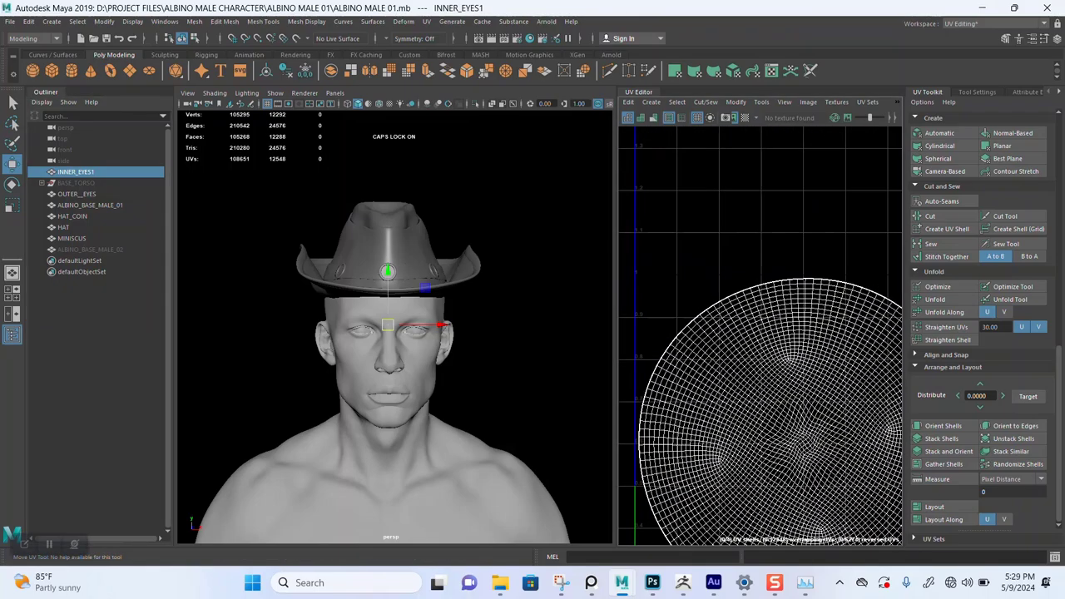
pyautogui.rightClick(791, 376)
pyautogui.moveTo(791, 376); pyautogui.dragTo(743, 360, button='right')
pyautogui.click(732, 358)
pyautogui.click(695, 245)
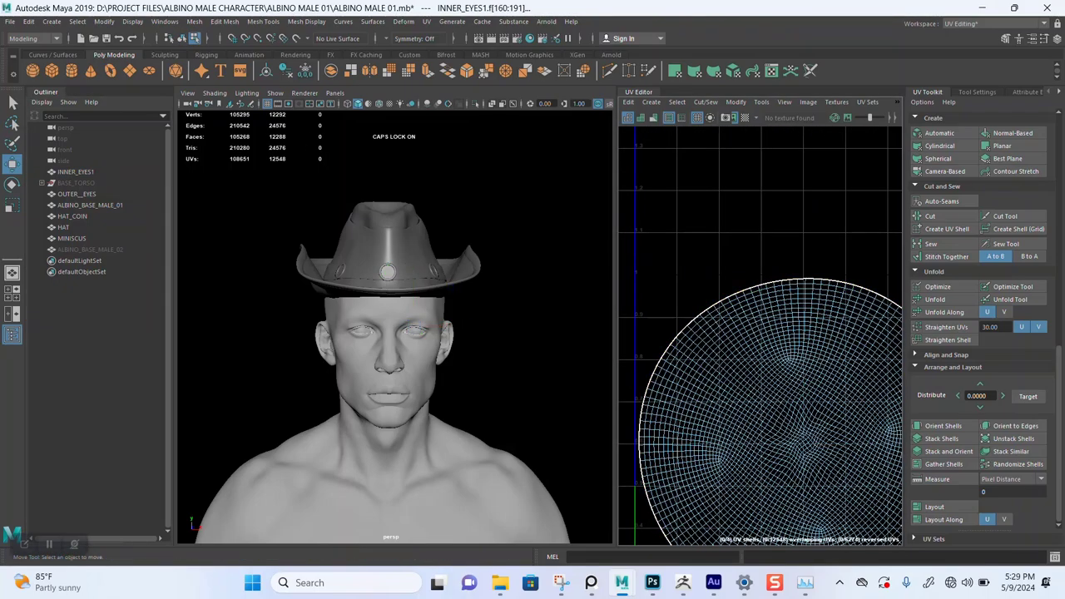
pyautogui.scroll(-4, 395, 326)
pyautogui.scroll(-4, 394, 327)
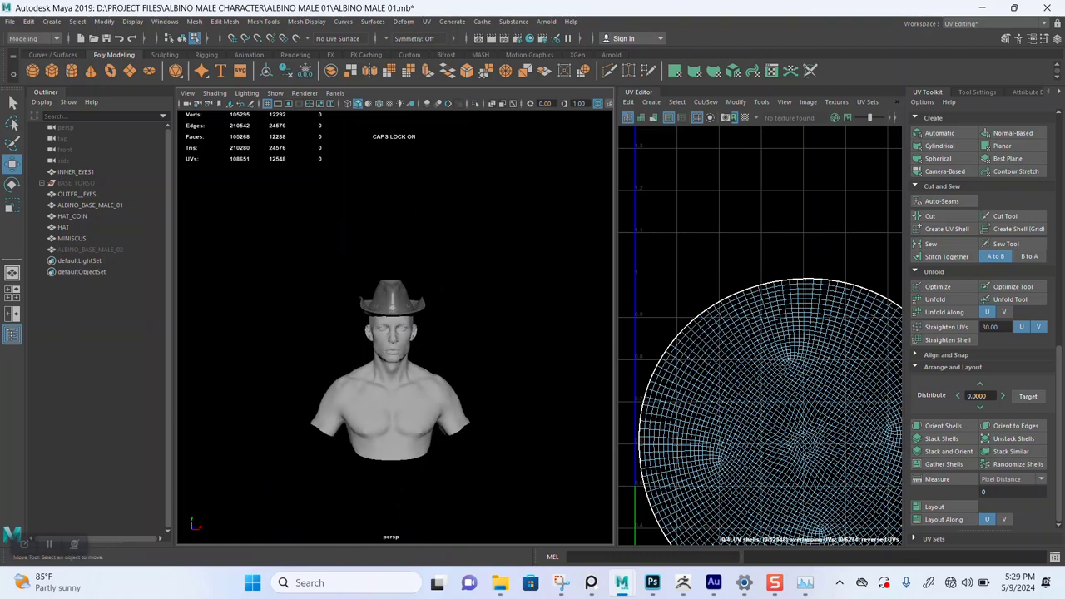
pyautogui.scroll(-5, 790, 366)
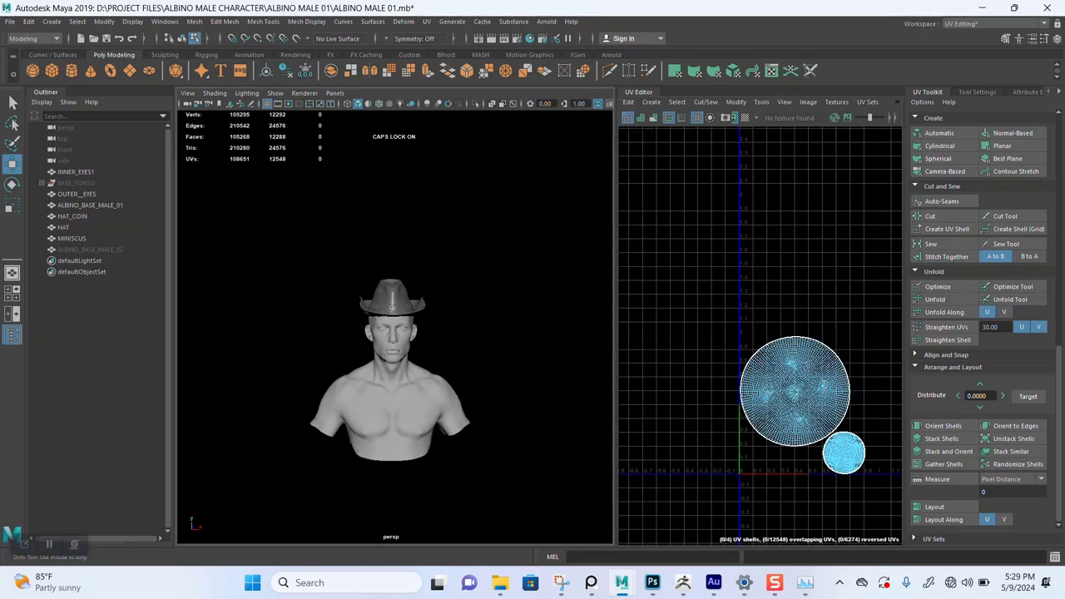
# - Return the inner eyes to object mode with nothing selected and save the scene
pyautogui.scroll(2, 394, 328)
pyautogui.keyDown('alt'); pyautogui.moveTo(394, 328); pyautogui.dragTo(413, 331); pyautogui.keyUp('alt')
pyautogui.scroll(2, 394, 328)
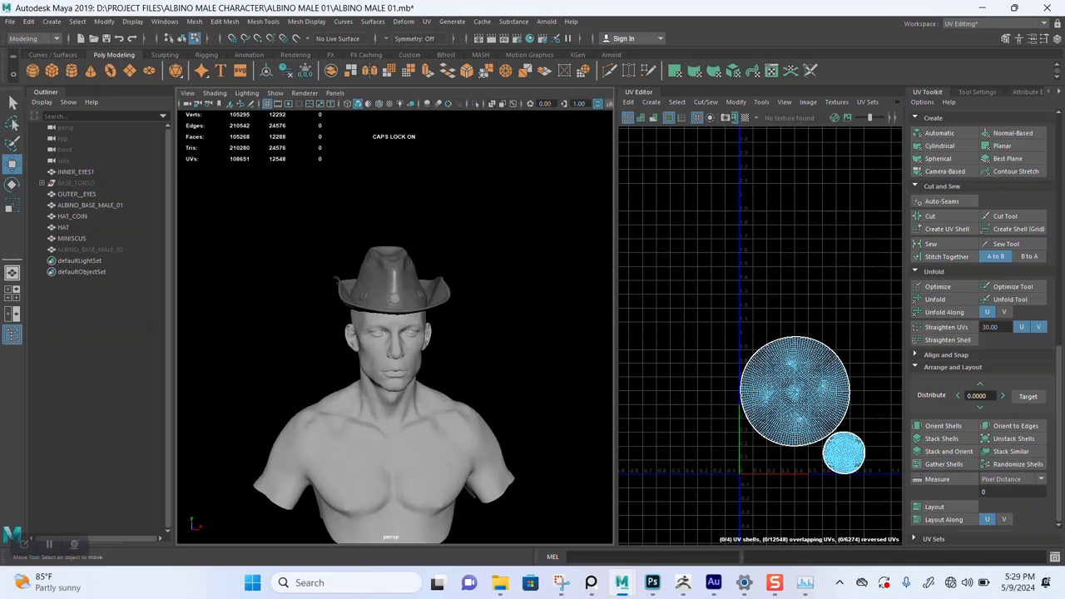
pyautogui.scroll(2, 394, 328)
pyautogui.moveTo(509, 282); pyautogui.dragTo(557, 266, button='right')
pyautogui.click(558, 266)
pyautogui.hotkey('ctrl', 's')
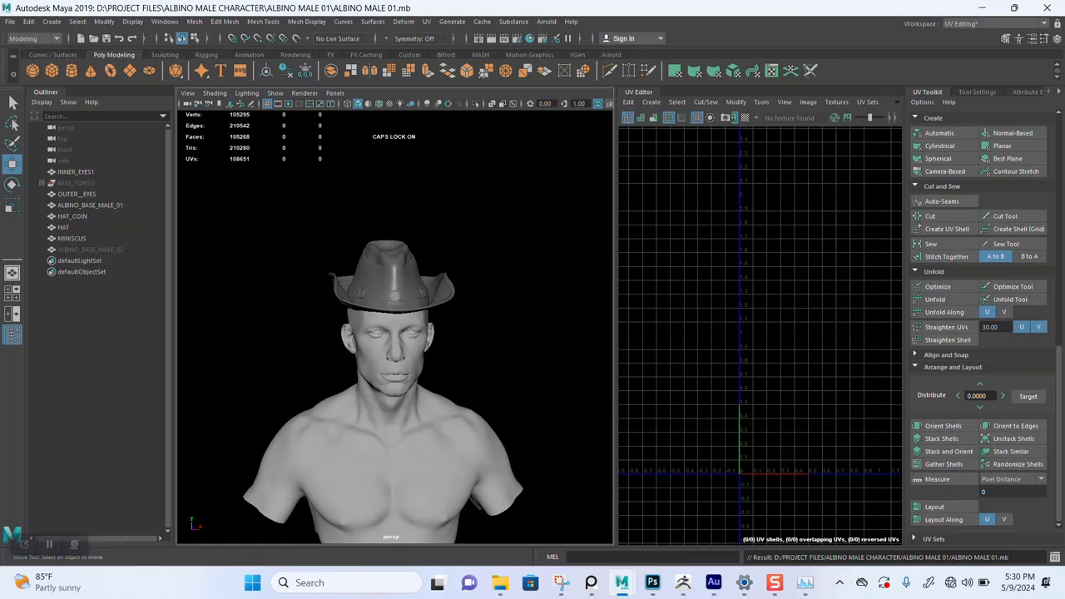
pyautogui.scroll(2, 395, 328)
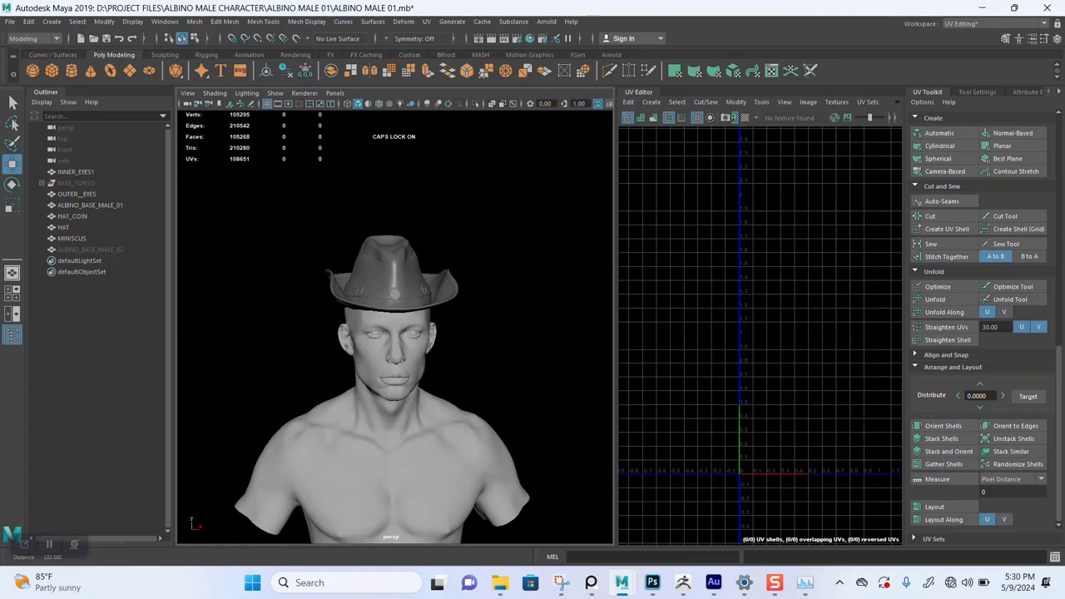